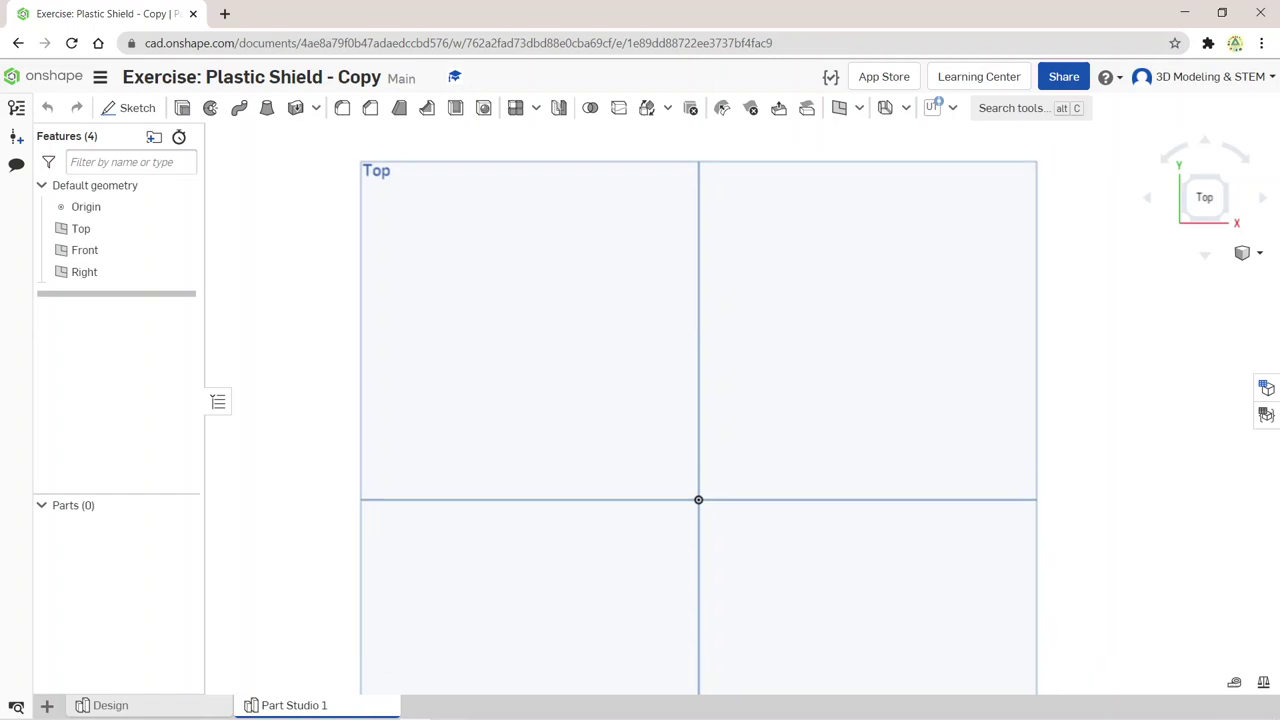
Step: Start a new sketch on the Top plane
scroll(700, 420, down, 2)
mouse_move(677, 391)
middle_down()
mouse_move(661, 320)
mouse_move(630, 409)
middle_up()
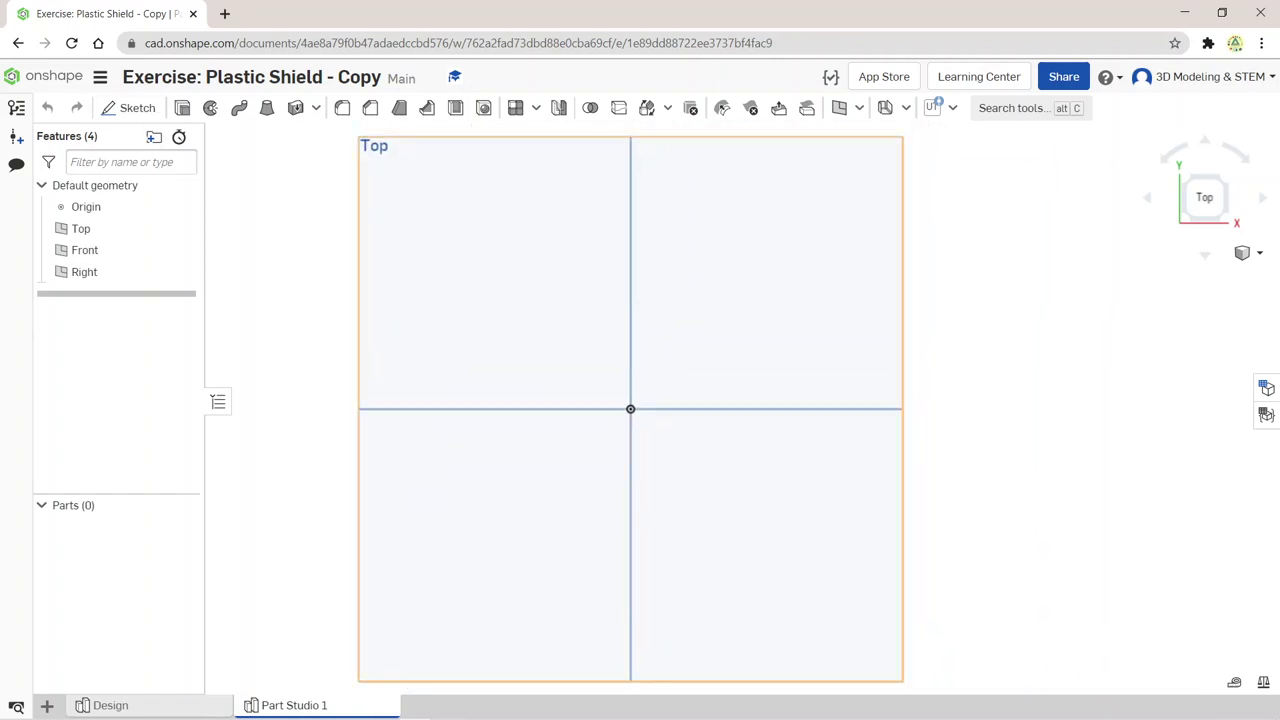
click(470, 250)
click(130, 108)
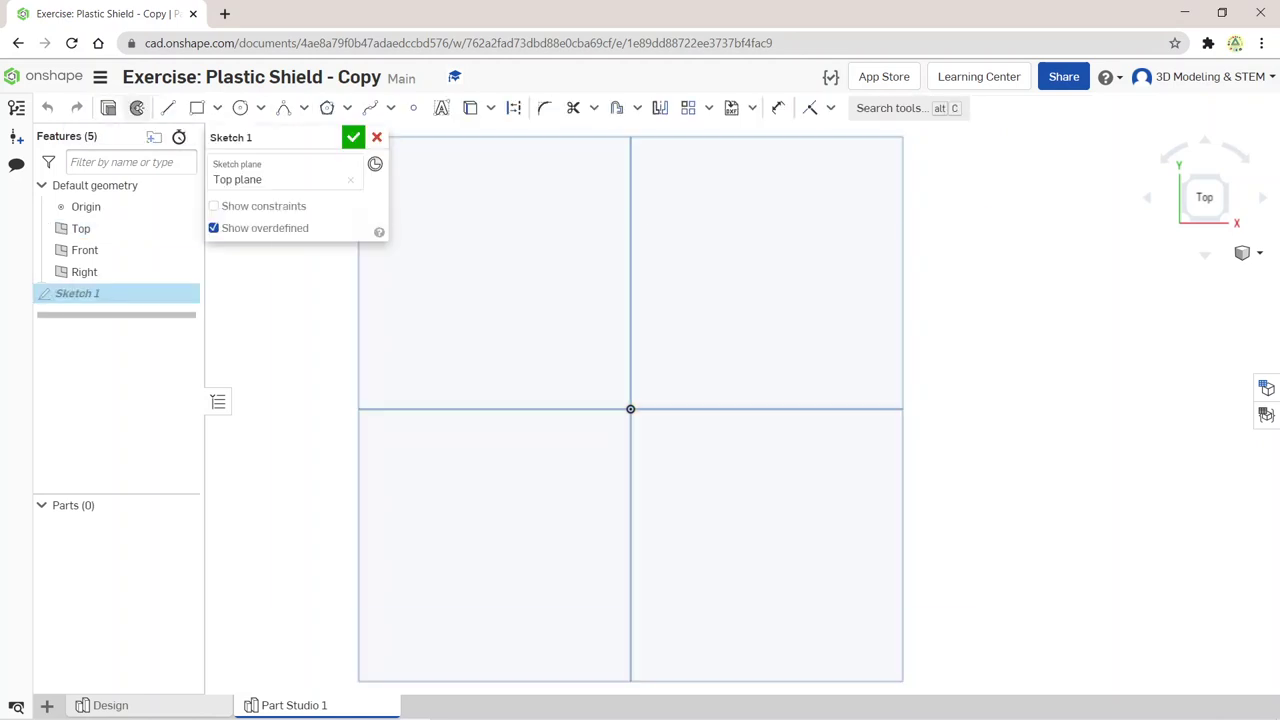
Step: Draw a trial U-shaped spline through the vertical axis, then discard it
click(390, 108)
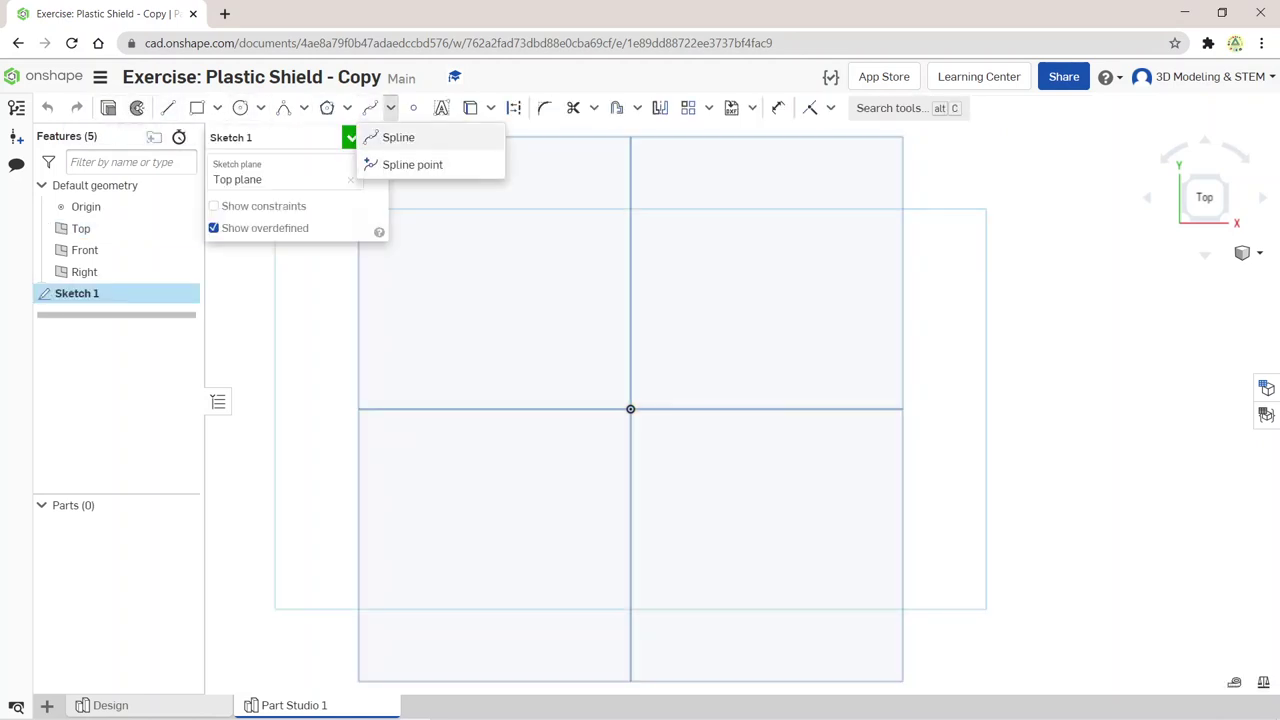
click(398, 137)
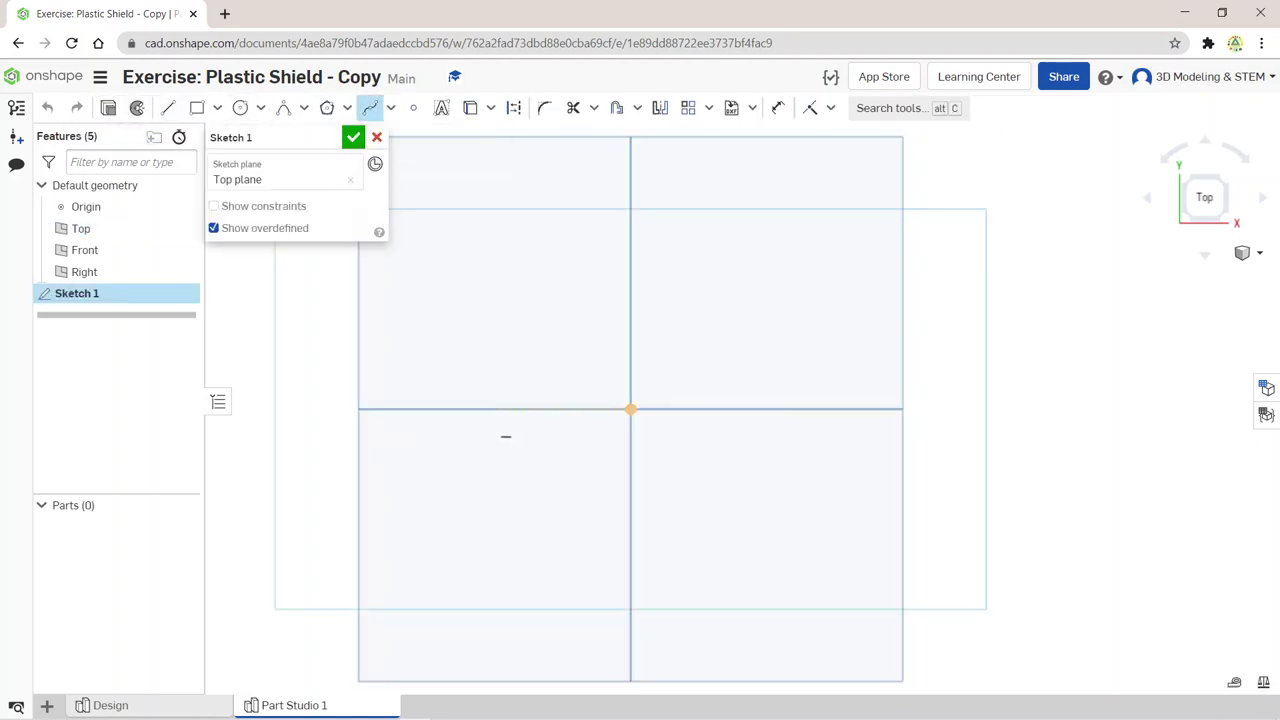
click(463, 409)
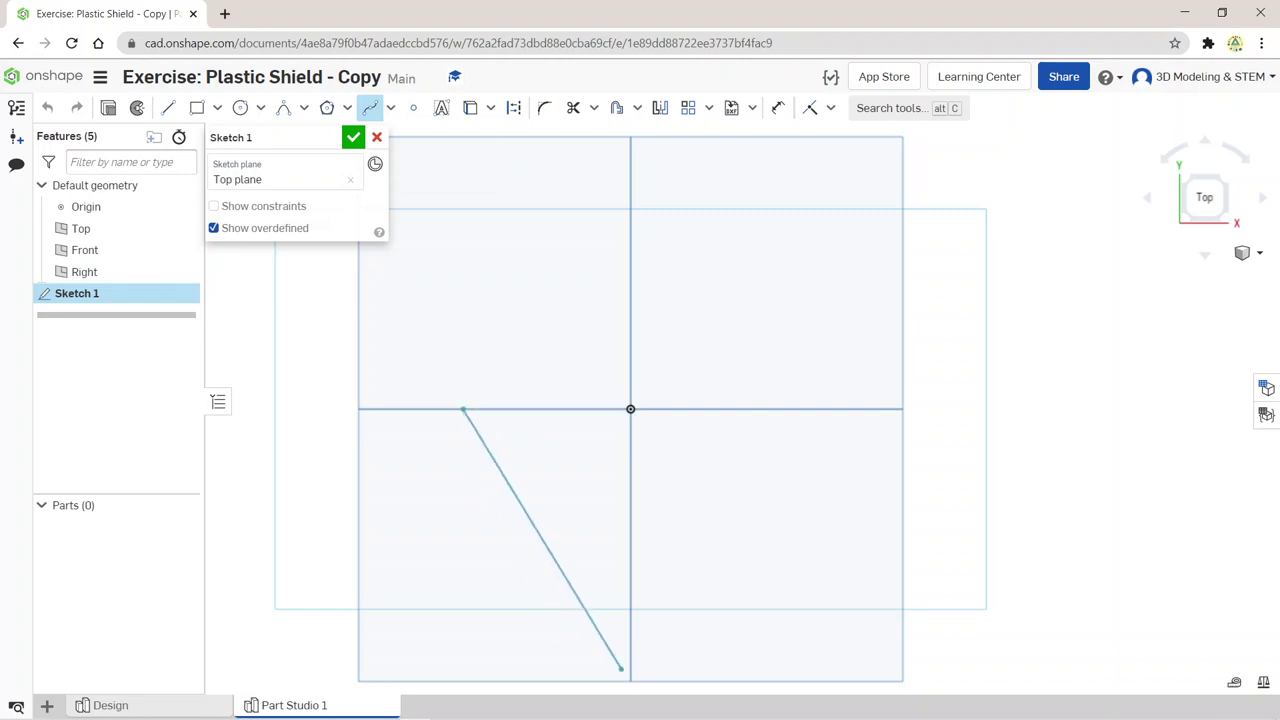
click(630, 684)
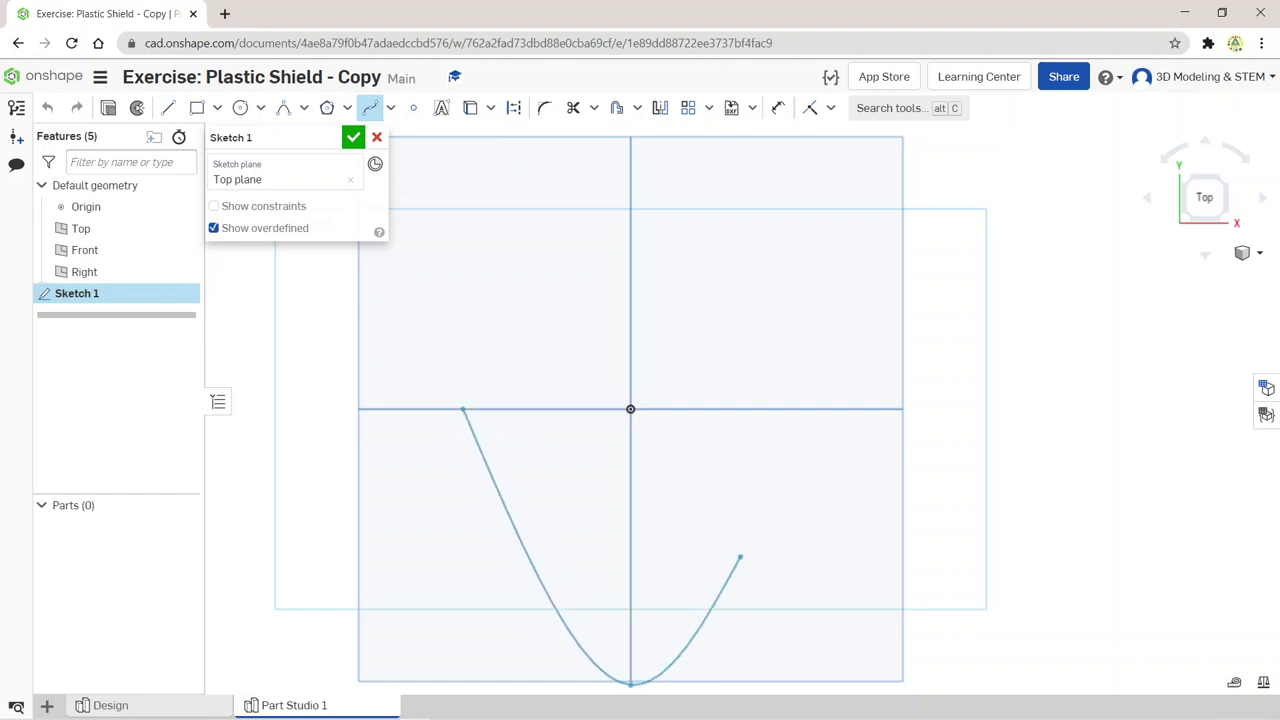
double_click(798, 409)
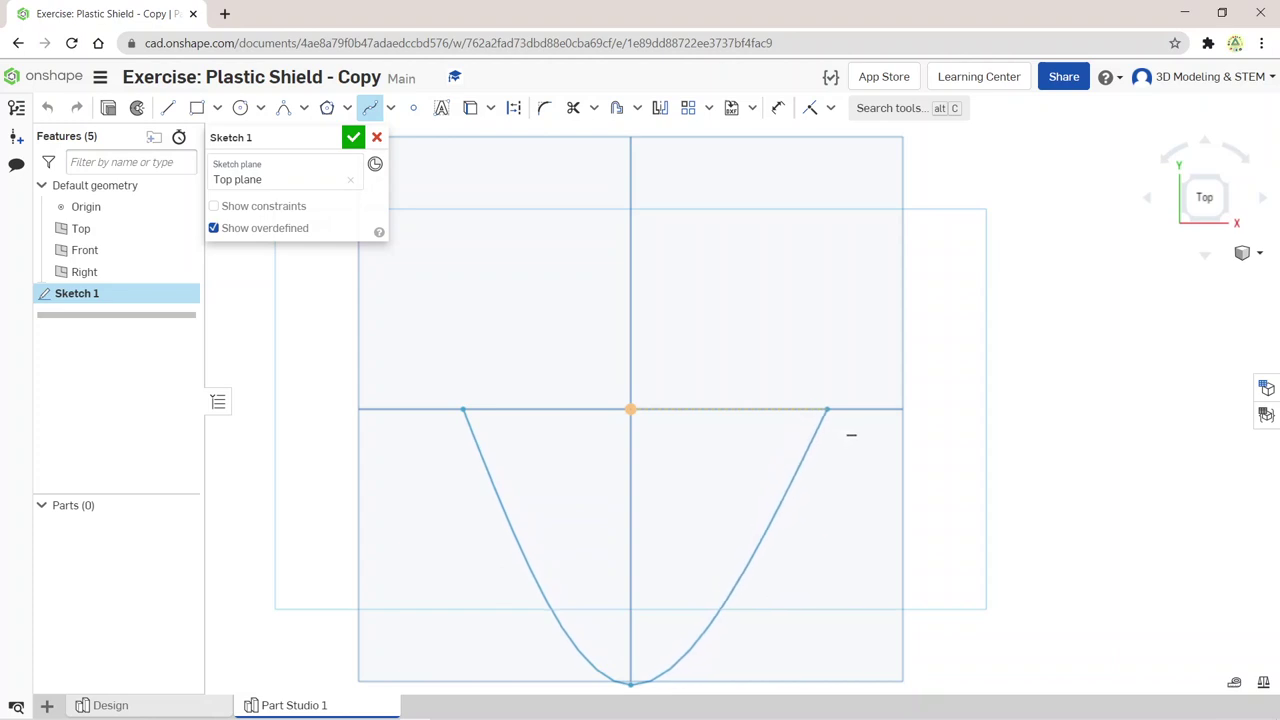
drag(826, 415, 817, 409)
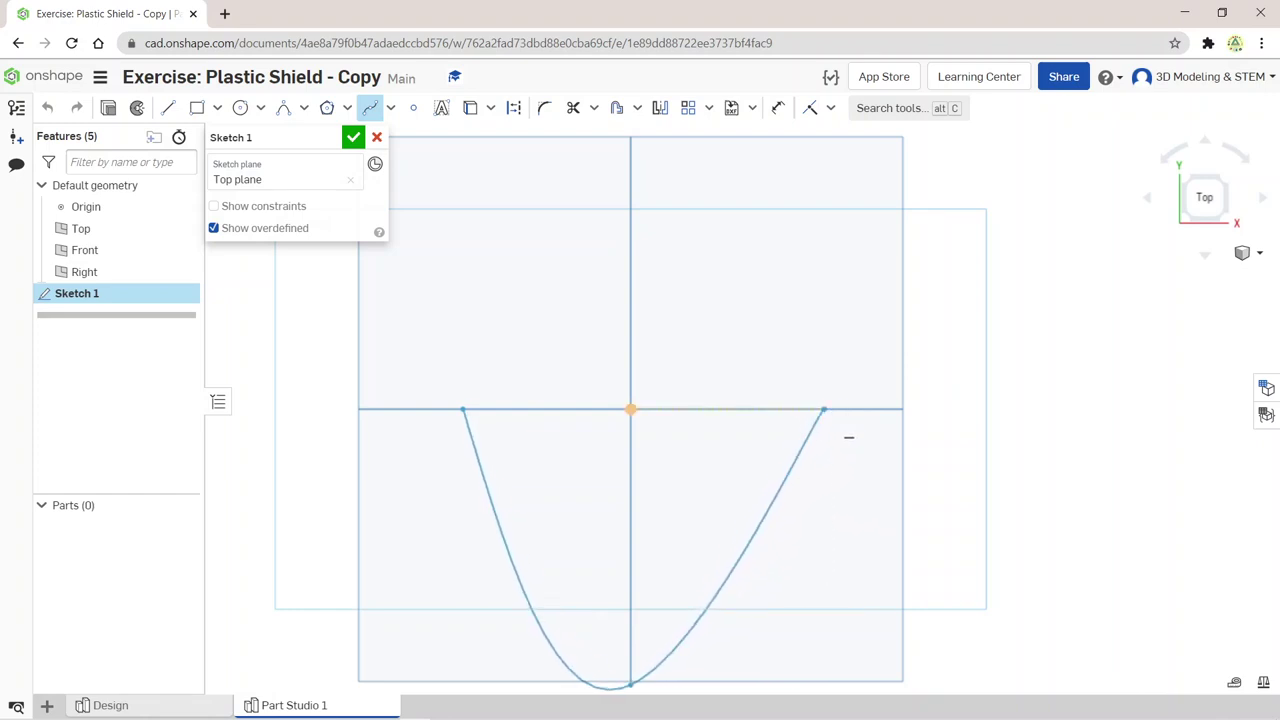
right_click(830, 414)
click(830, 420)
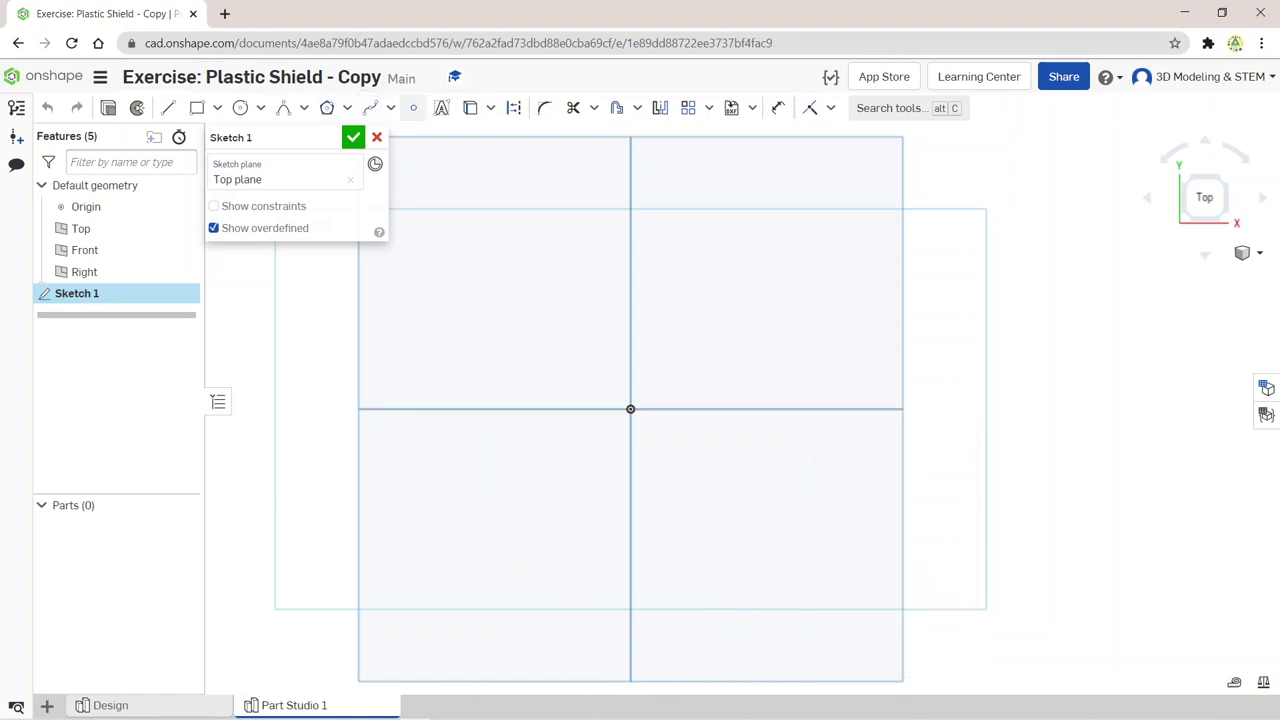
Step: Draw a spline from the left horizontal-axis point, down through the vertical axis bottom, to the right point
click(413, 107)
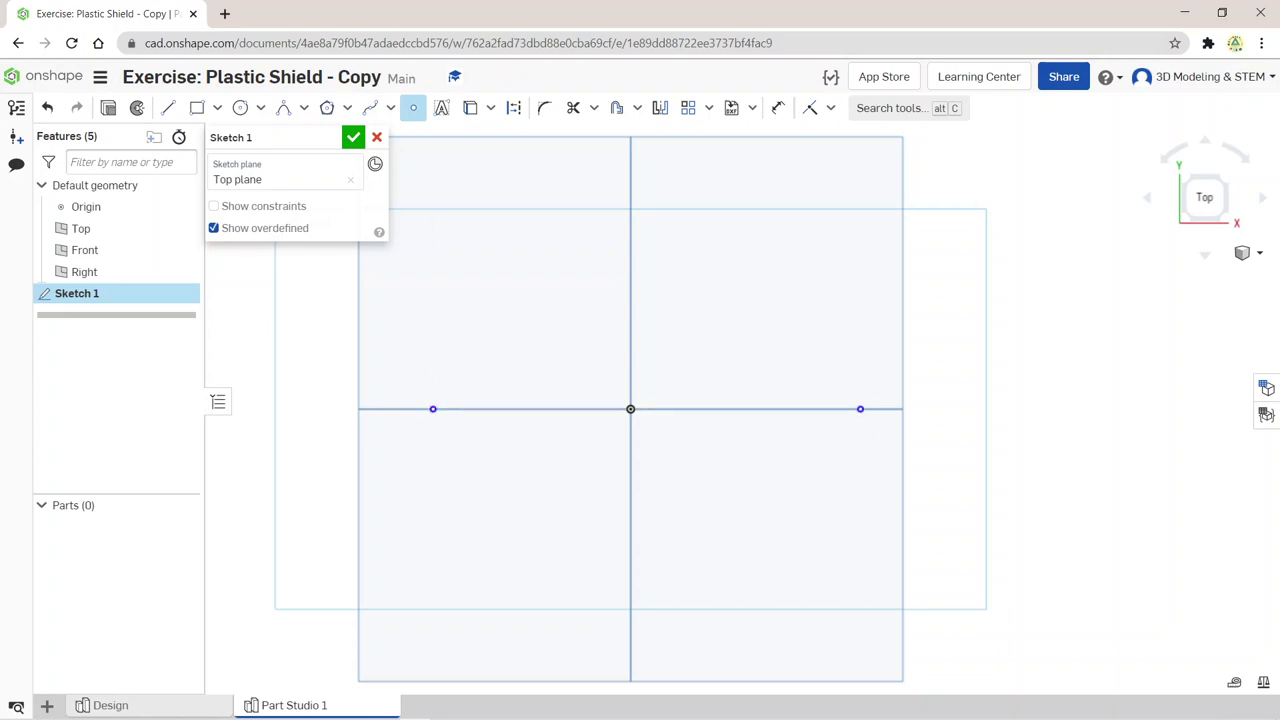
click(370, 107)
click(433, 409)
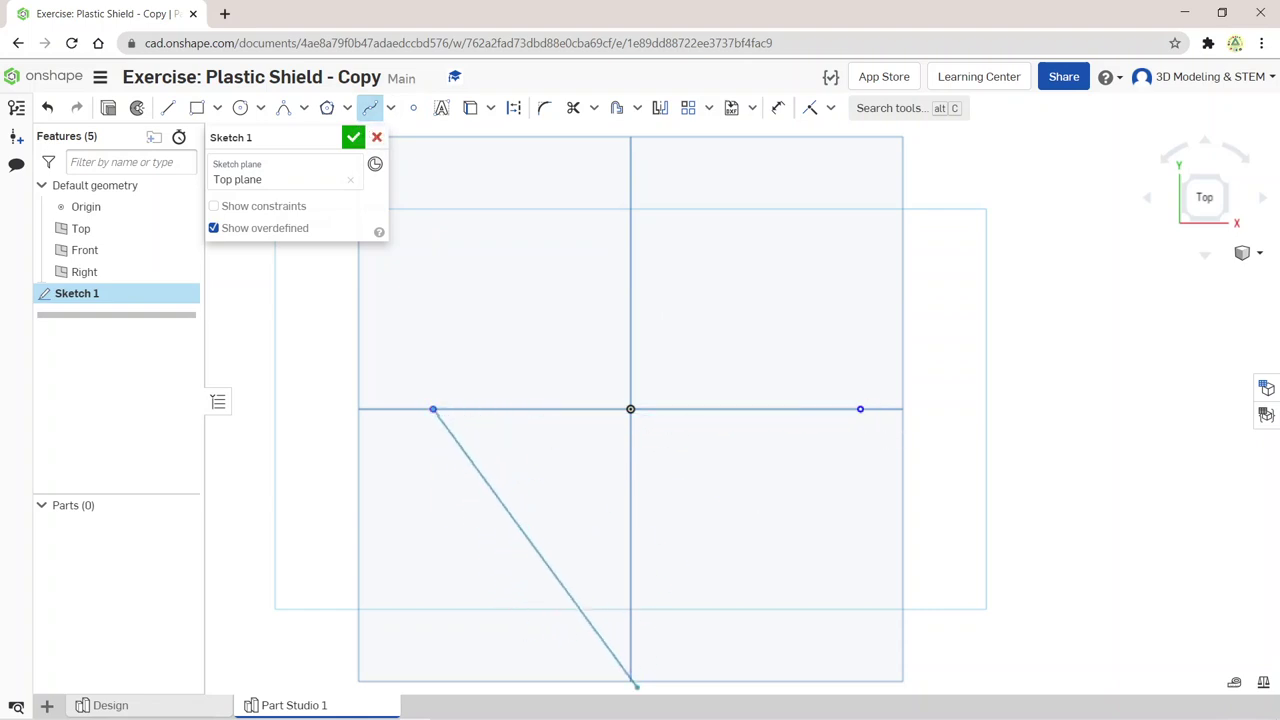
click(630, 682)
click(860, 409)
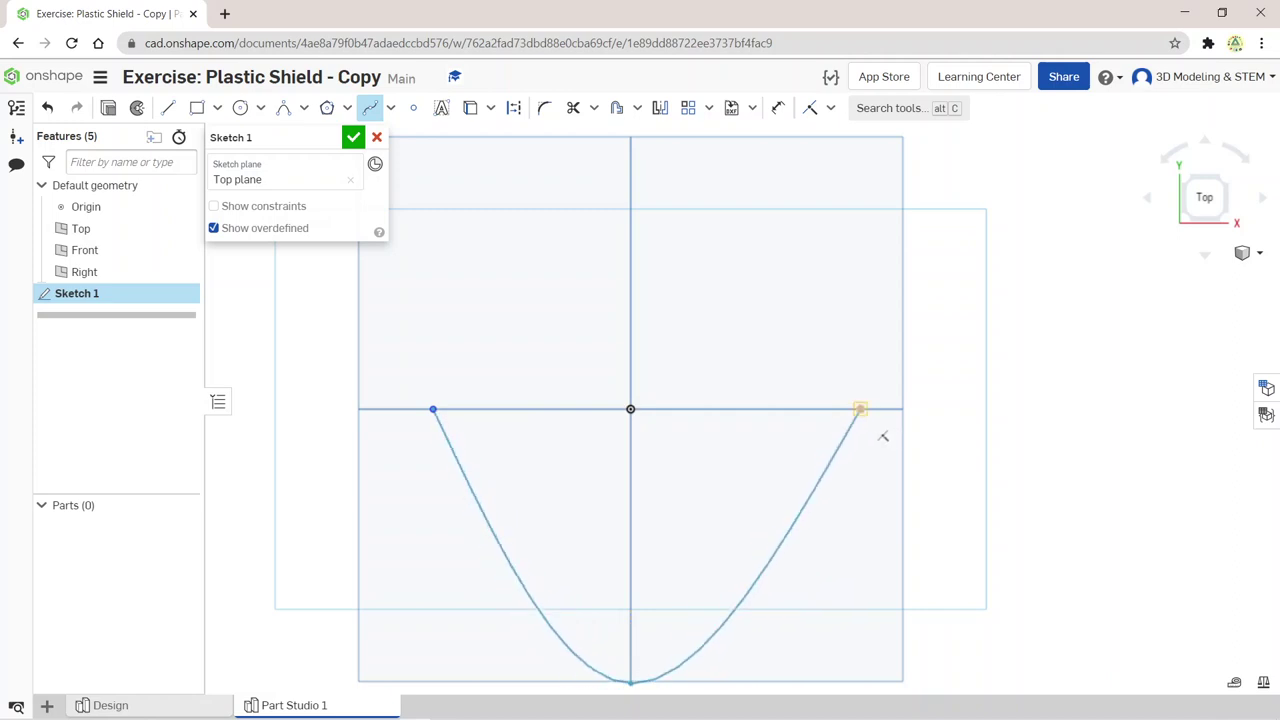
key(Escape)
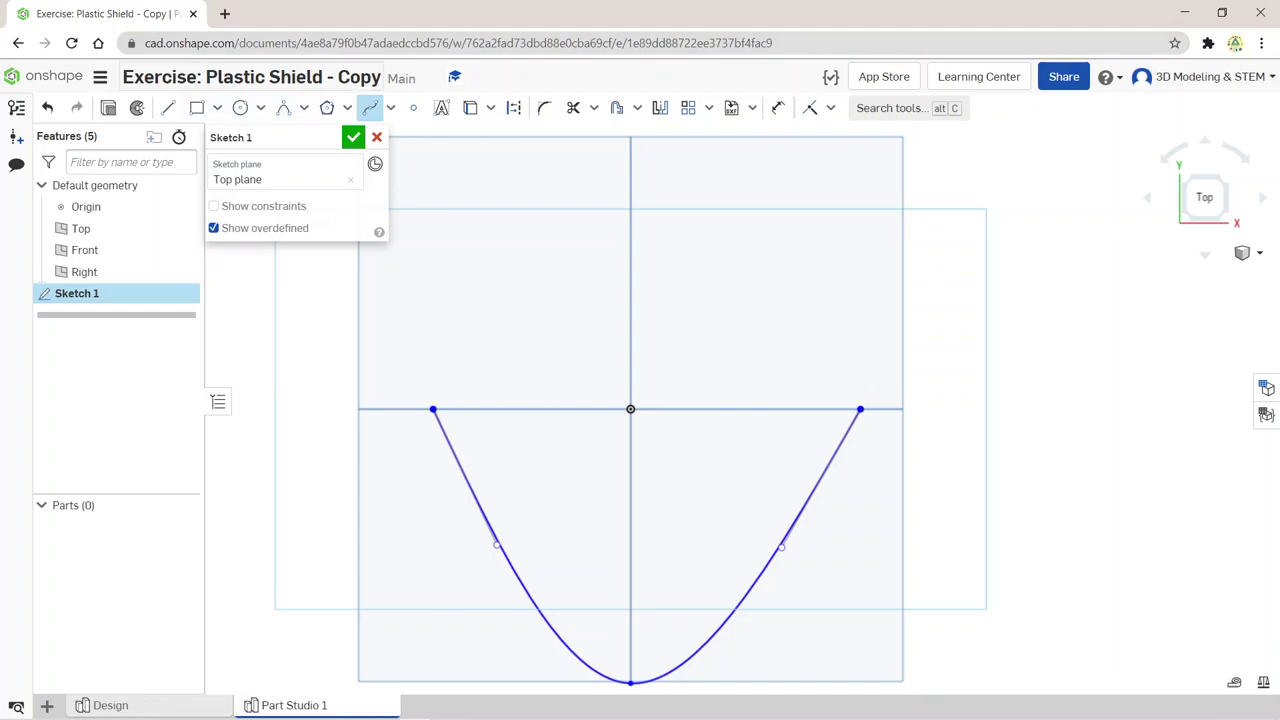
Step: Draw short horizontal lines at the spline's left and right top ends
key(l)
click(433, 409)
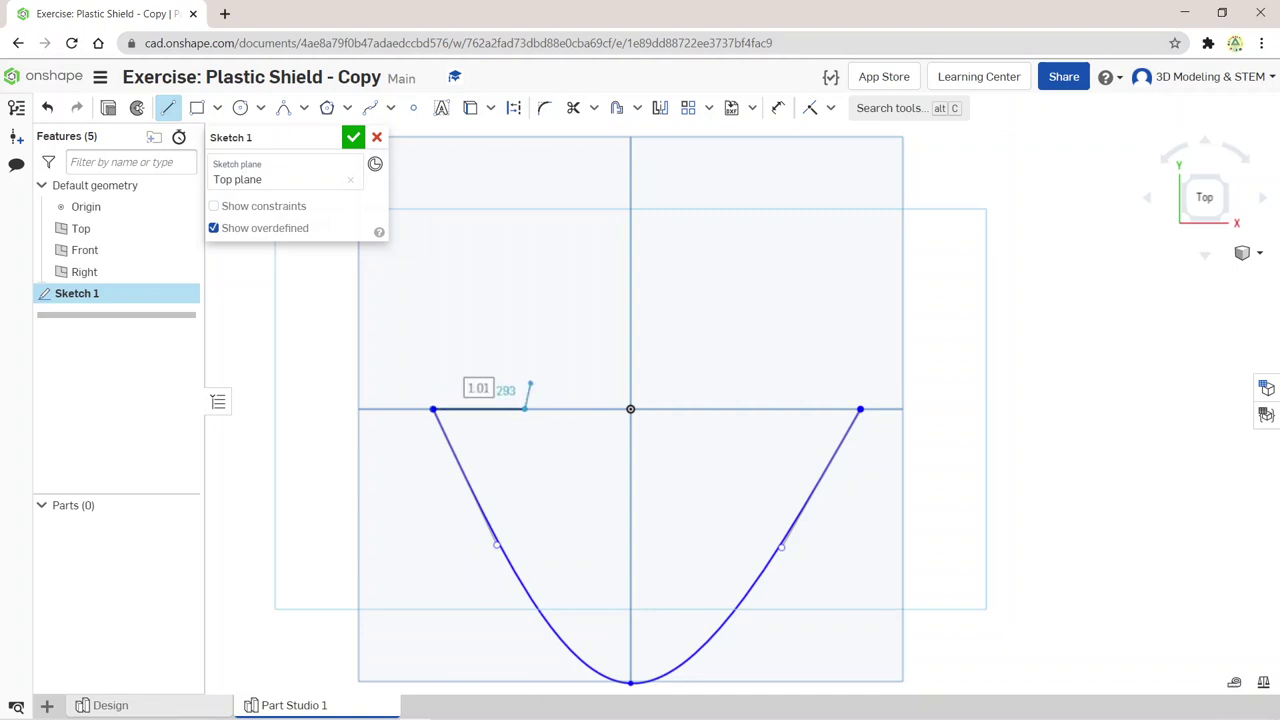
right_click(532, 359)
click(572, 372)
drag(746, 409, 860, 409)
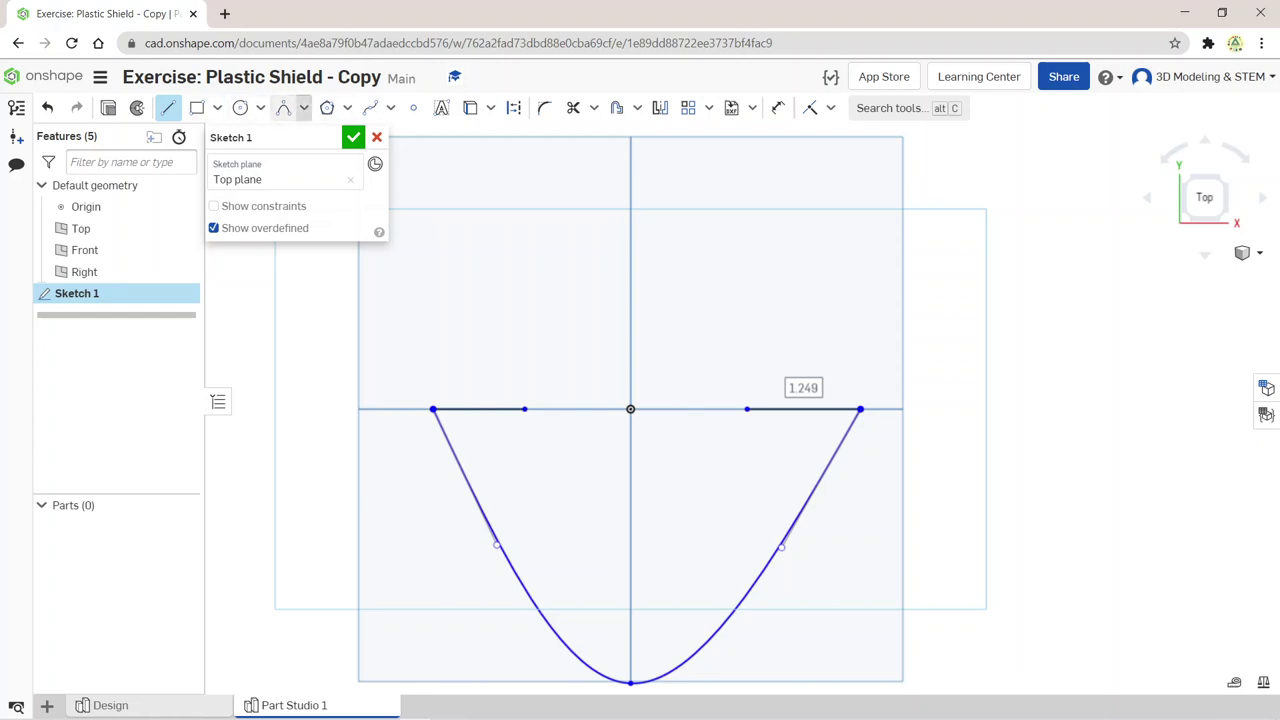
Step: Join the inner line ends with a shallow spline dipping just below the origin
click(304, 108)
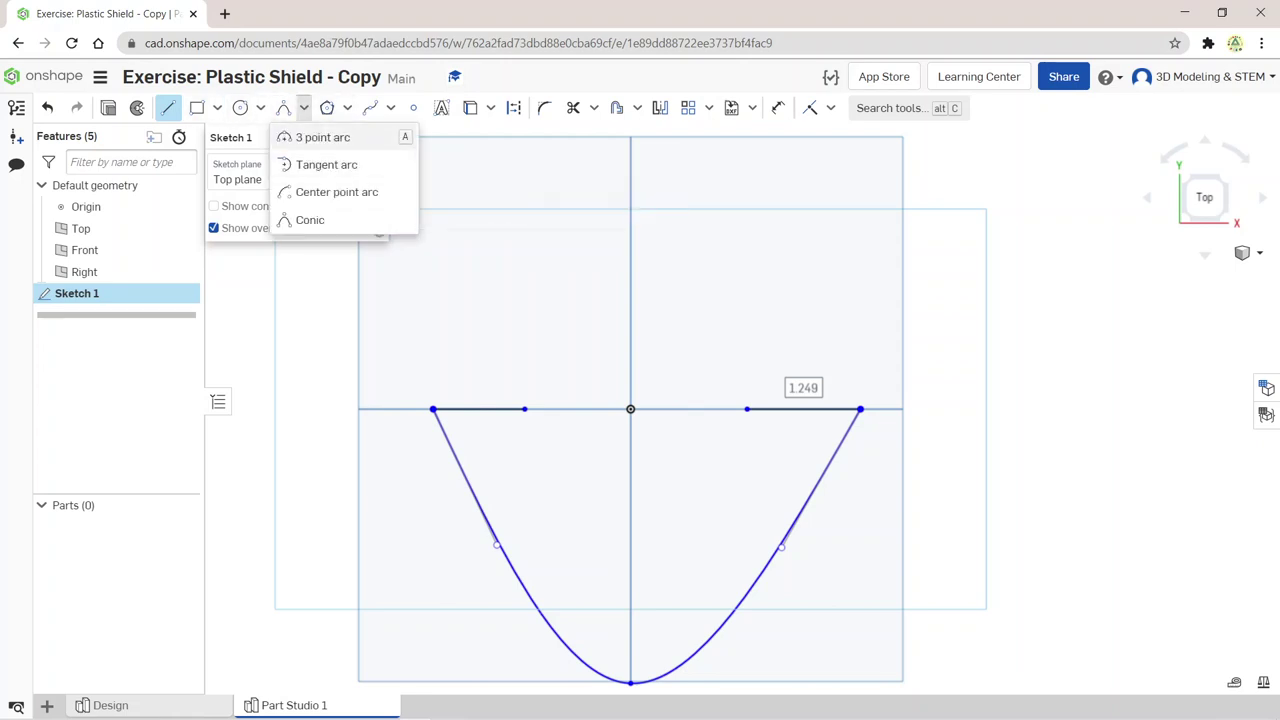
click(322, 137)
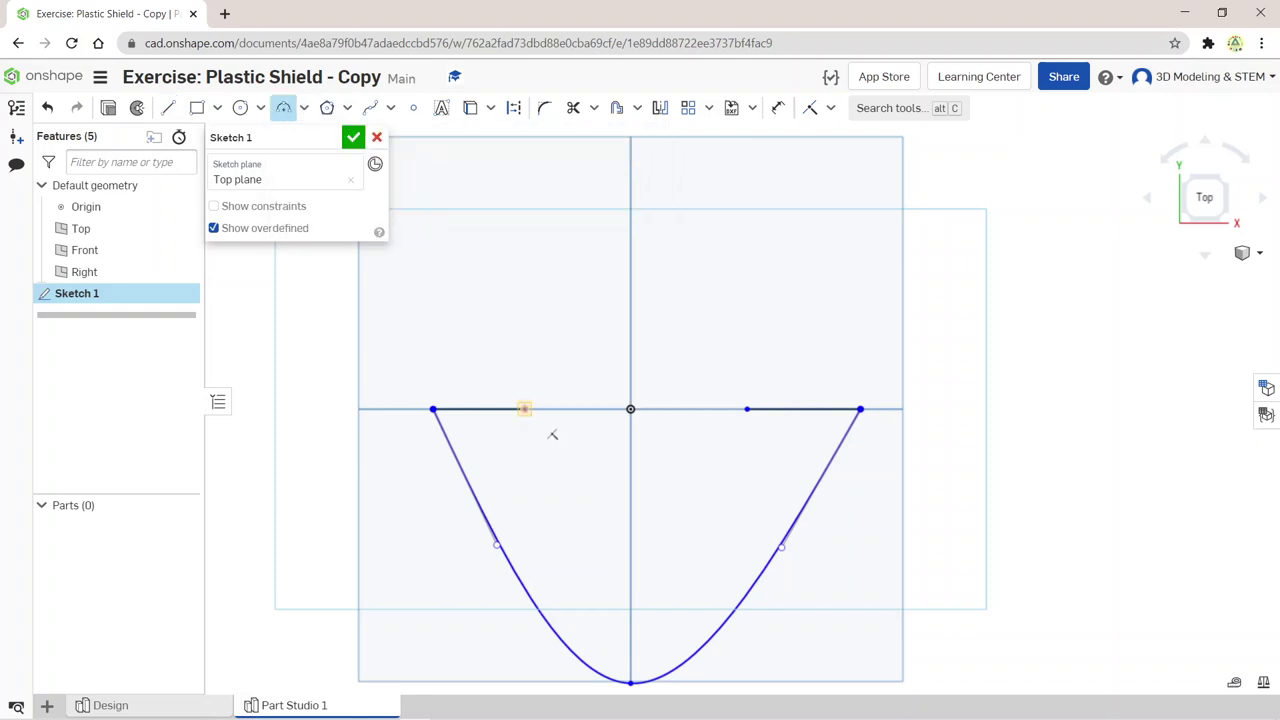
click(524, 409)
click(748, 409)
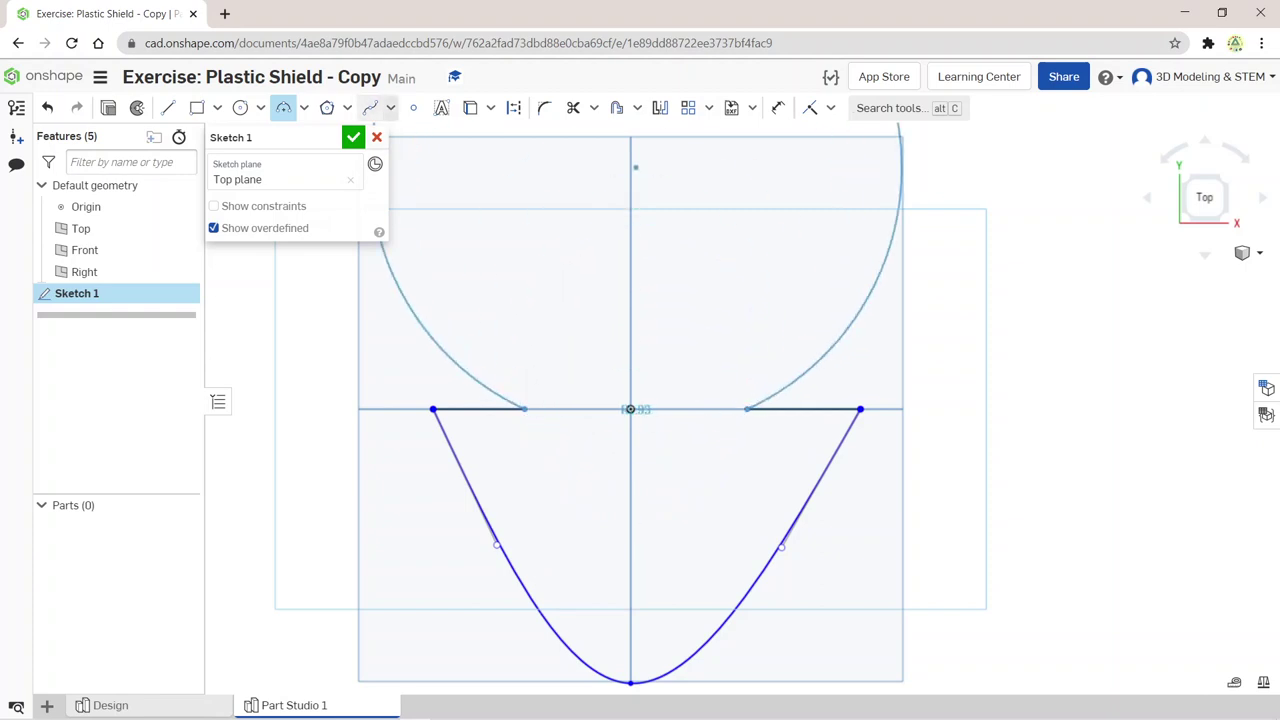
click(390, 107)
click(405, 134)
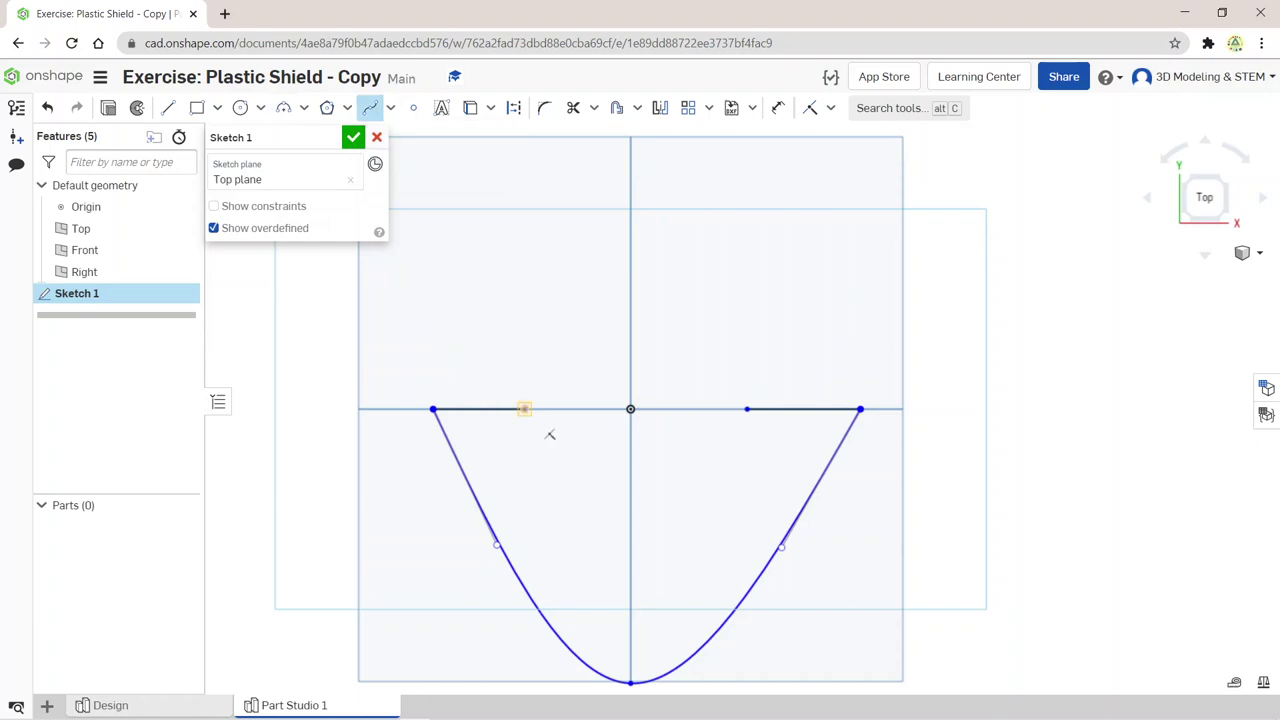
click(524, 409)
click(630, 457)
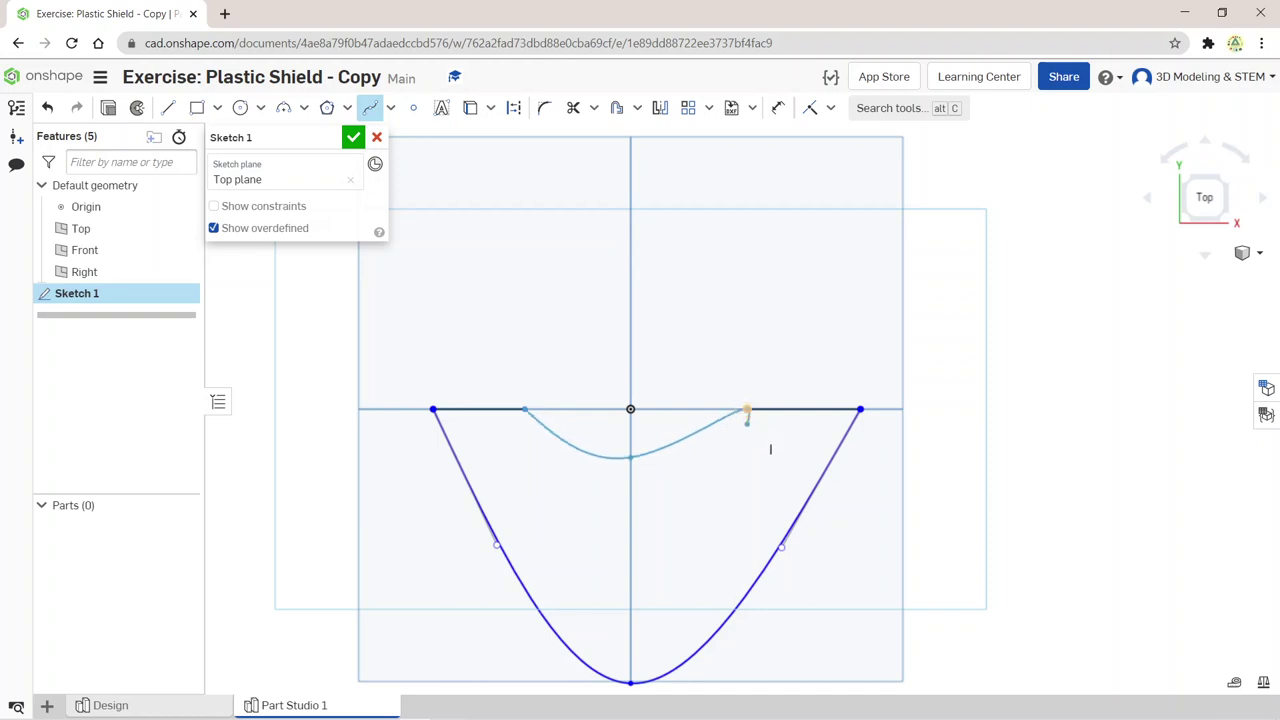
double_click(773, 436)
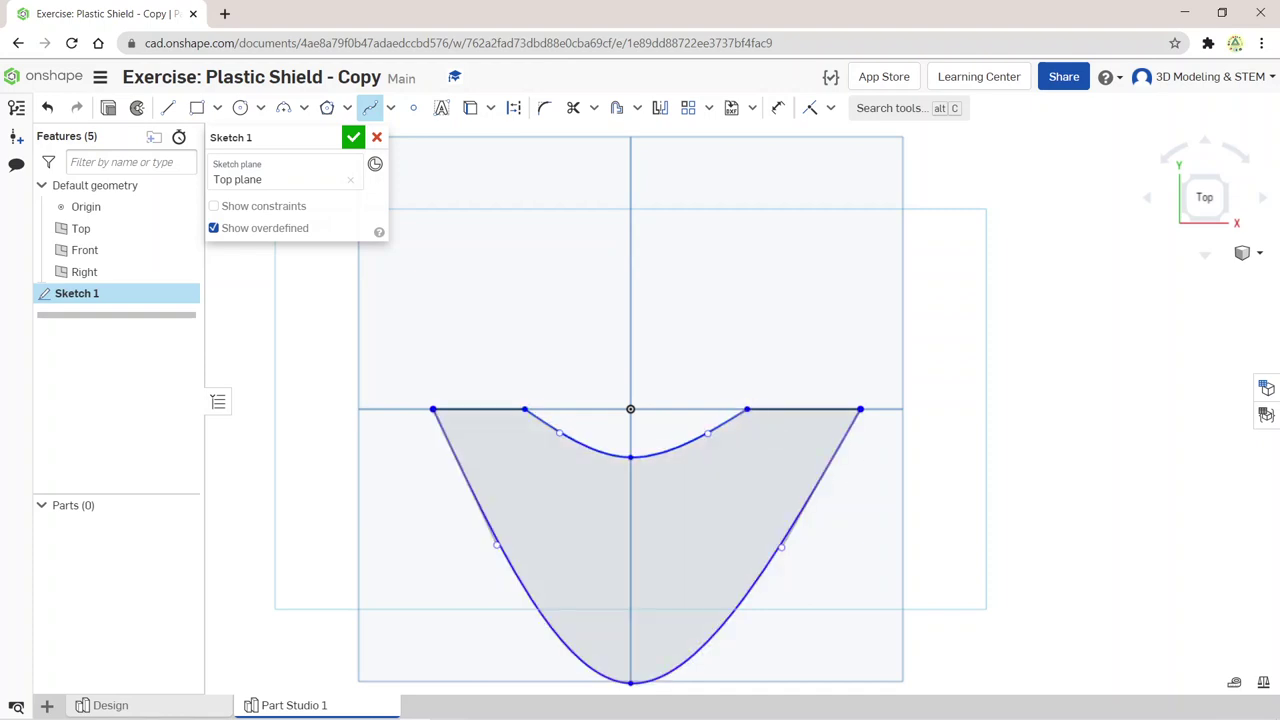
middle_drag(630, 500, 628, 375)
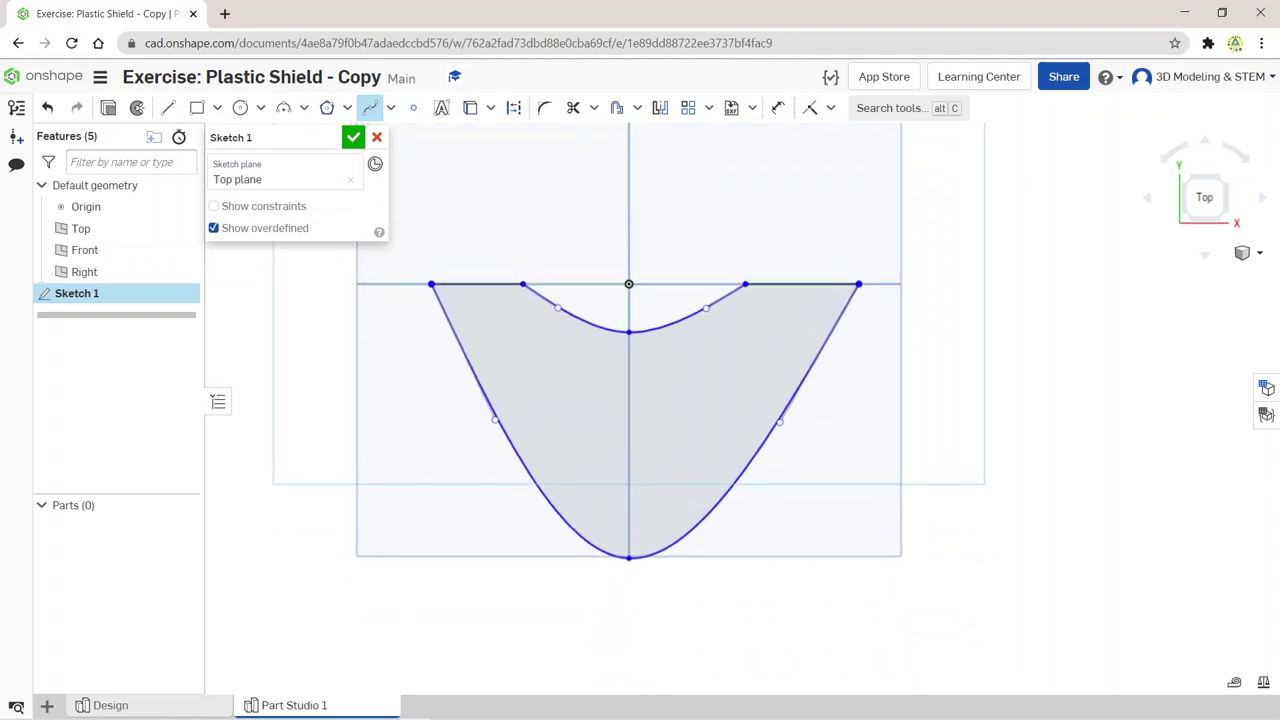
Step: Draw trial construction lines from the inner spline ends, then cancel them
click(167, 107)
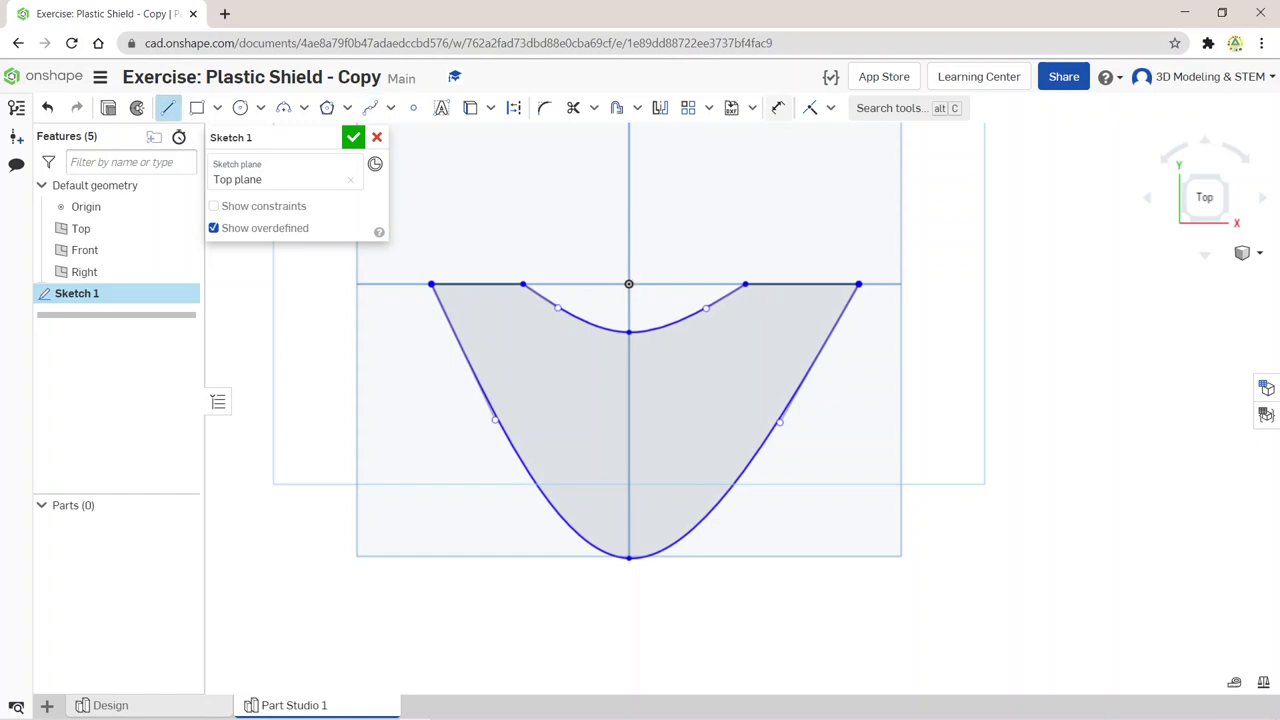
click(514, 107)
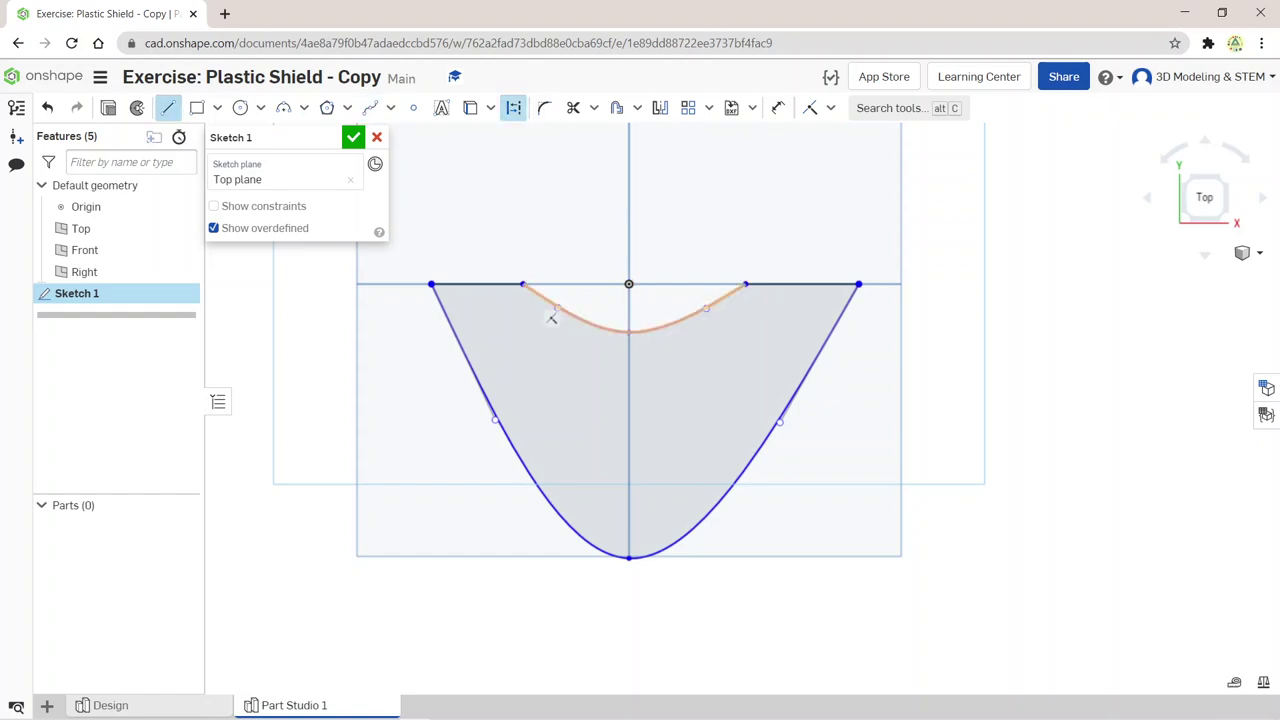
click(522, 284)
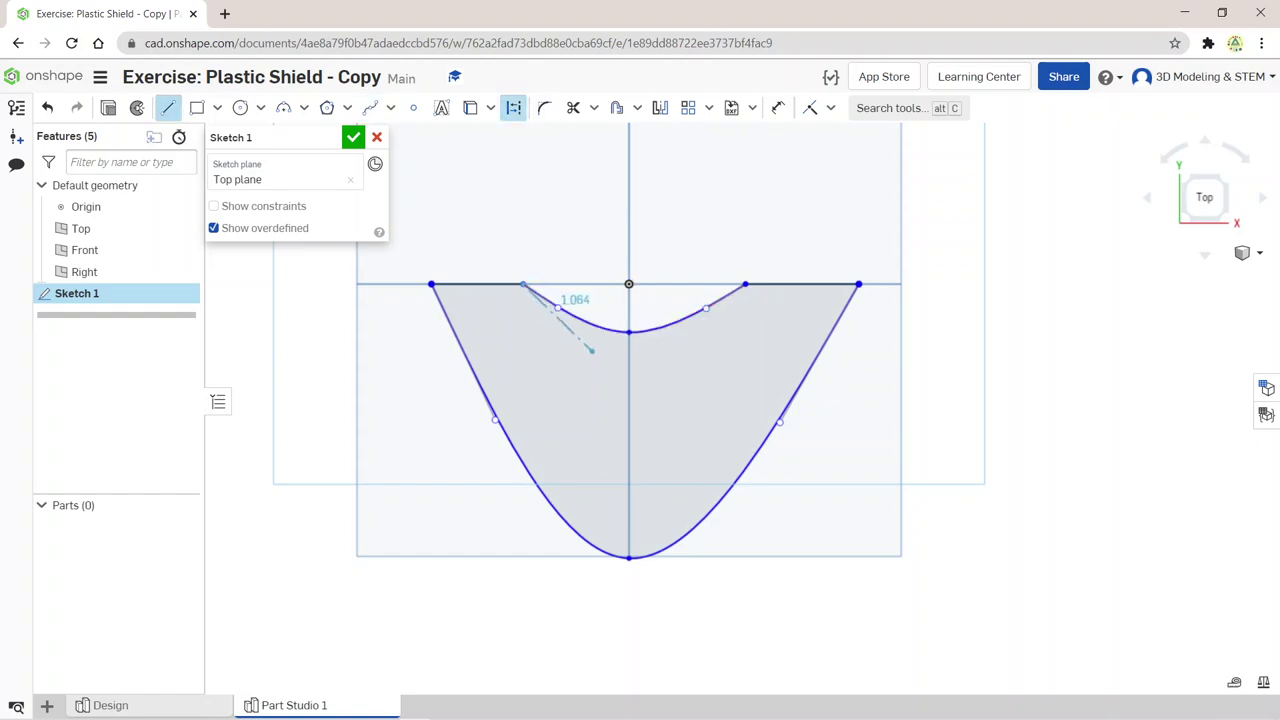
click(599, 356)
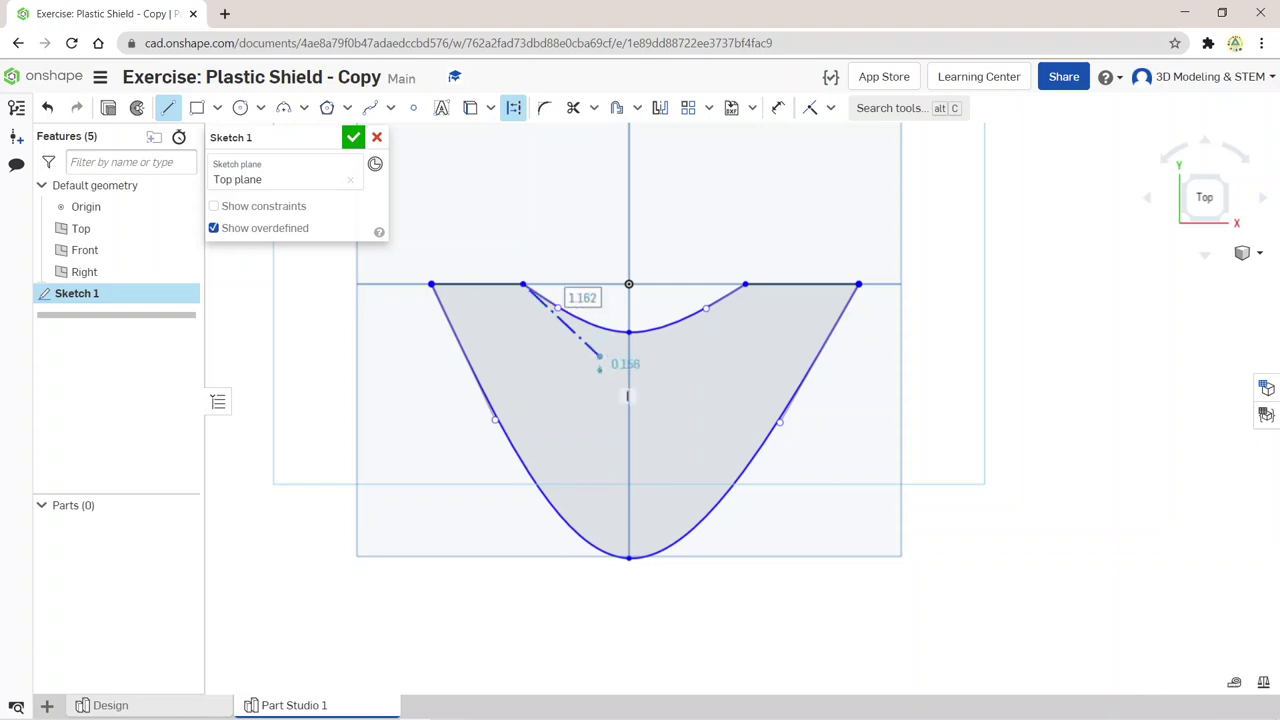
key(Escape)
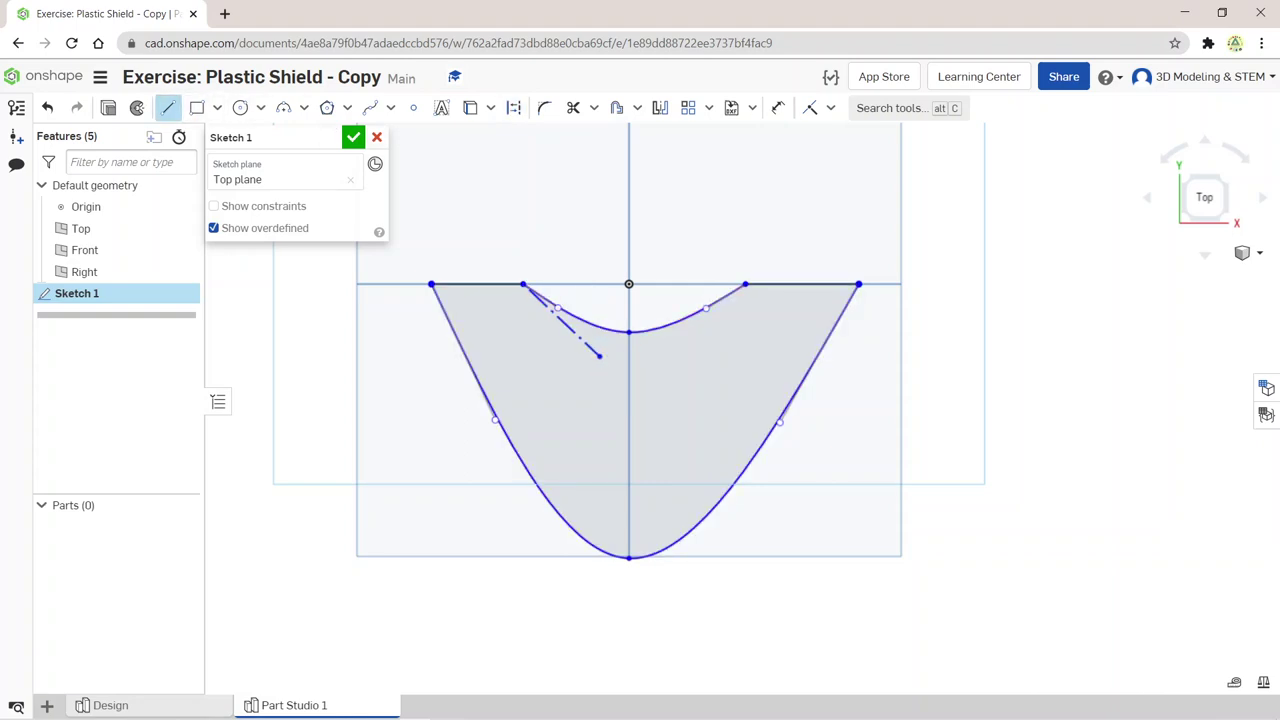
click(513, 107)
click(745, 285)
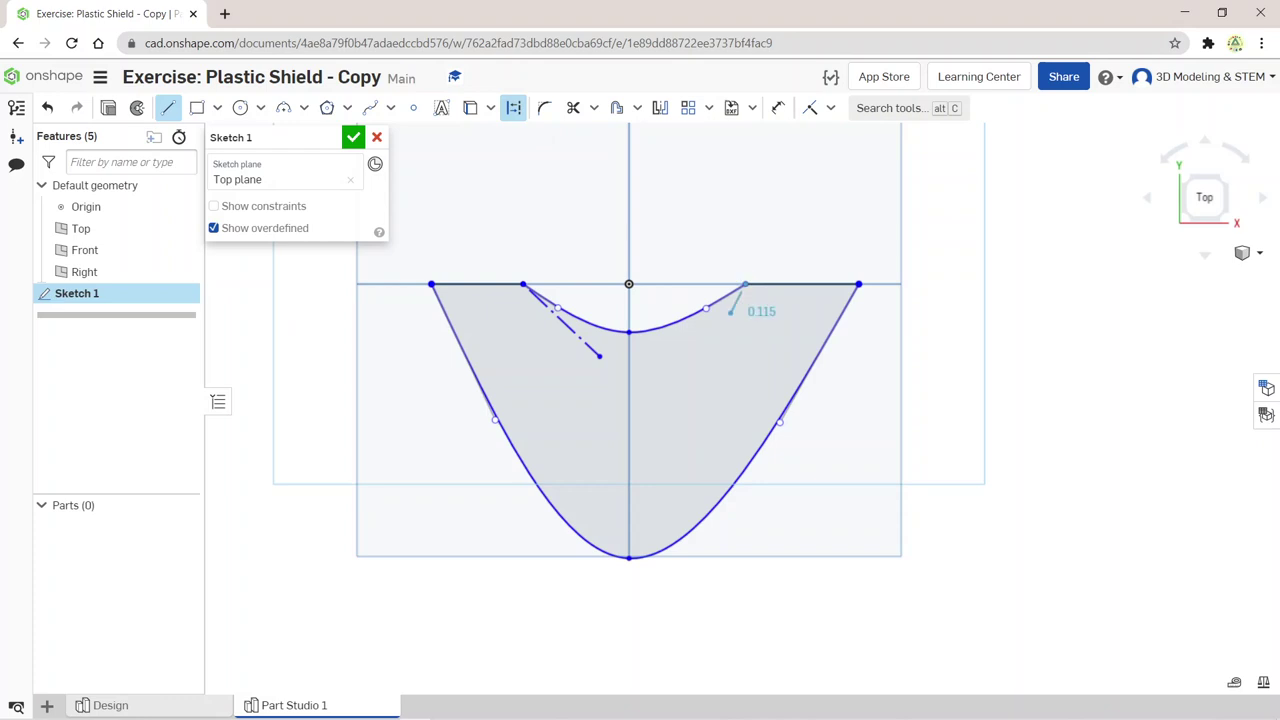
click(665, 348)
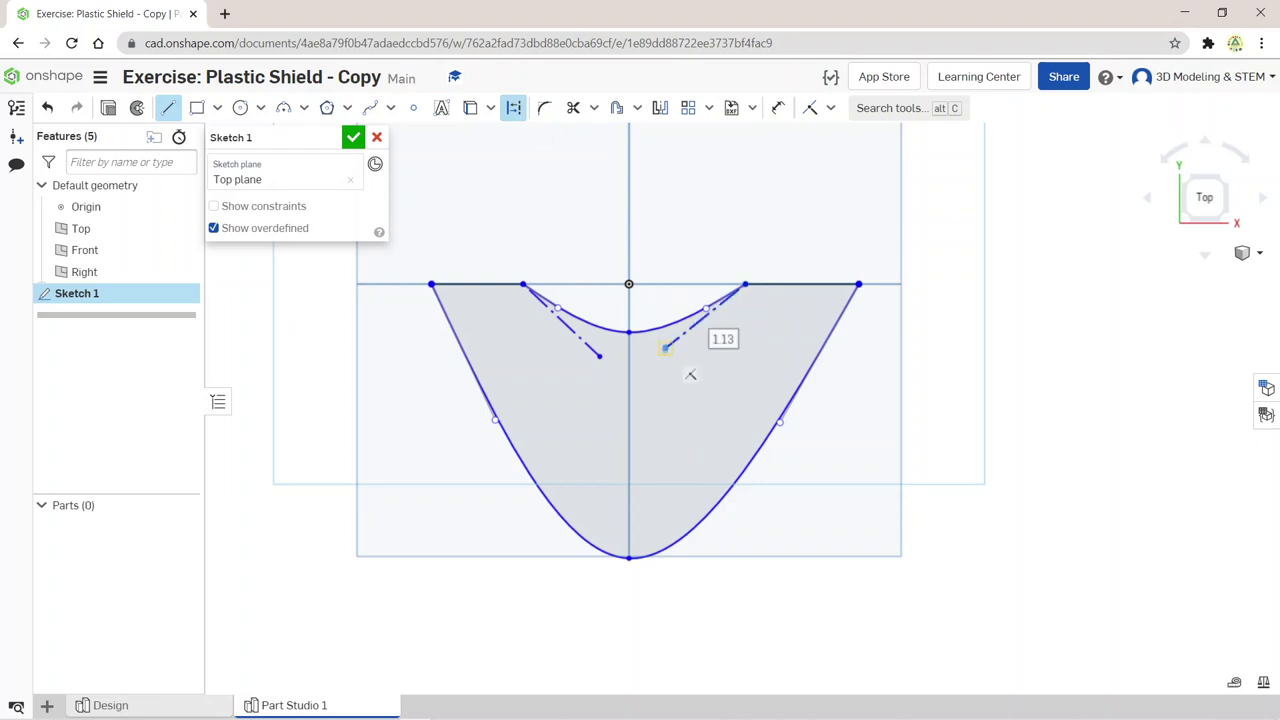
right_click(590, 381)
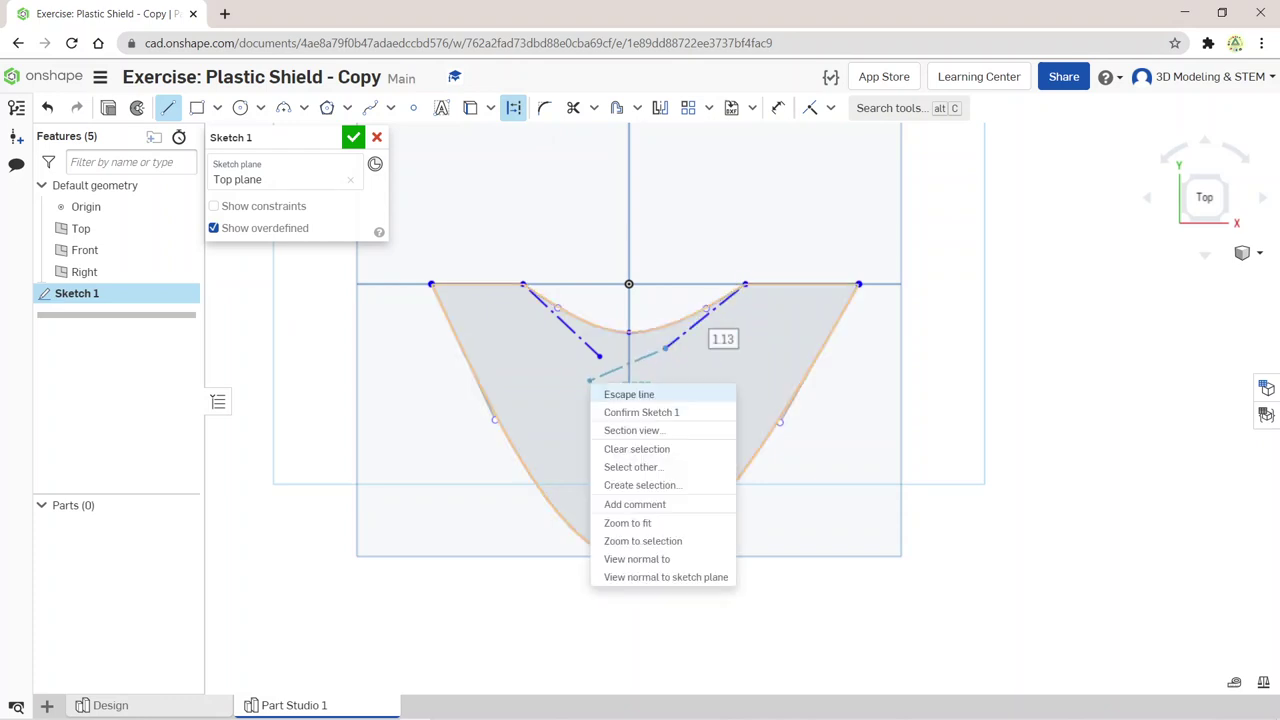
click(628, 394)
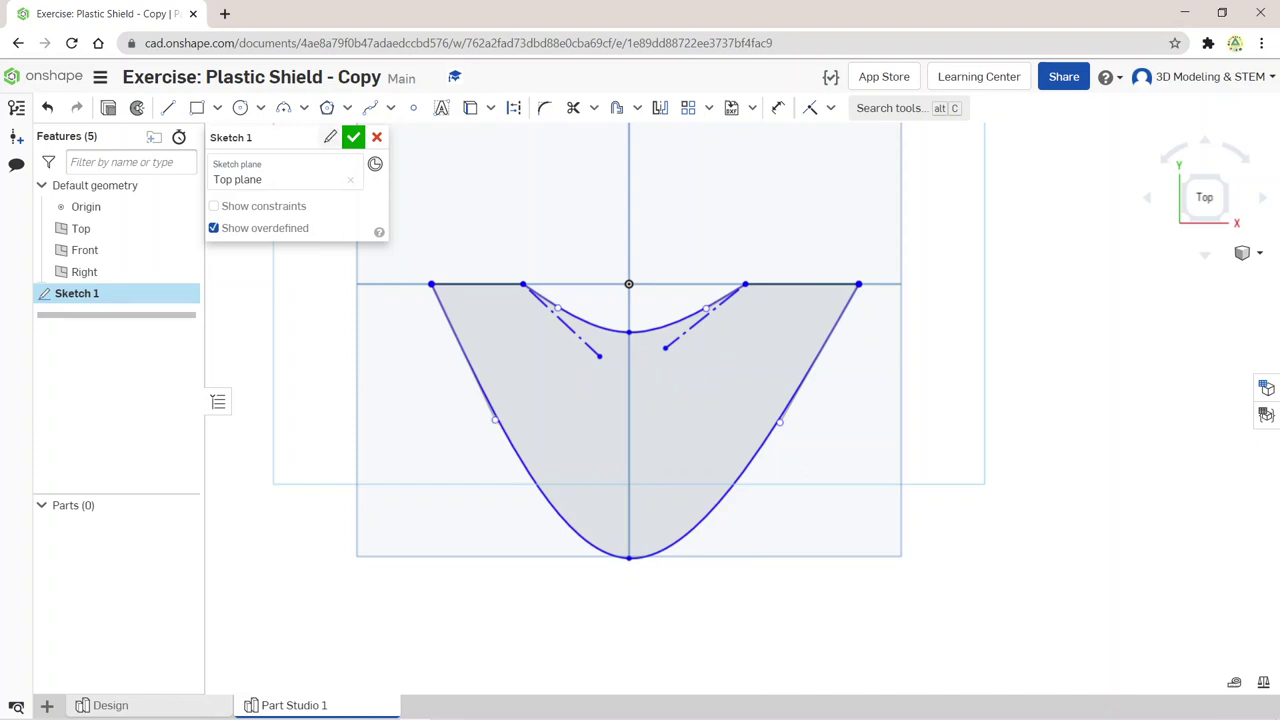
Step: Draw vertical construction lines down from the top-left and top-right corners
click(168, 107)
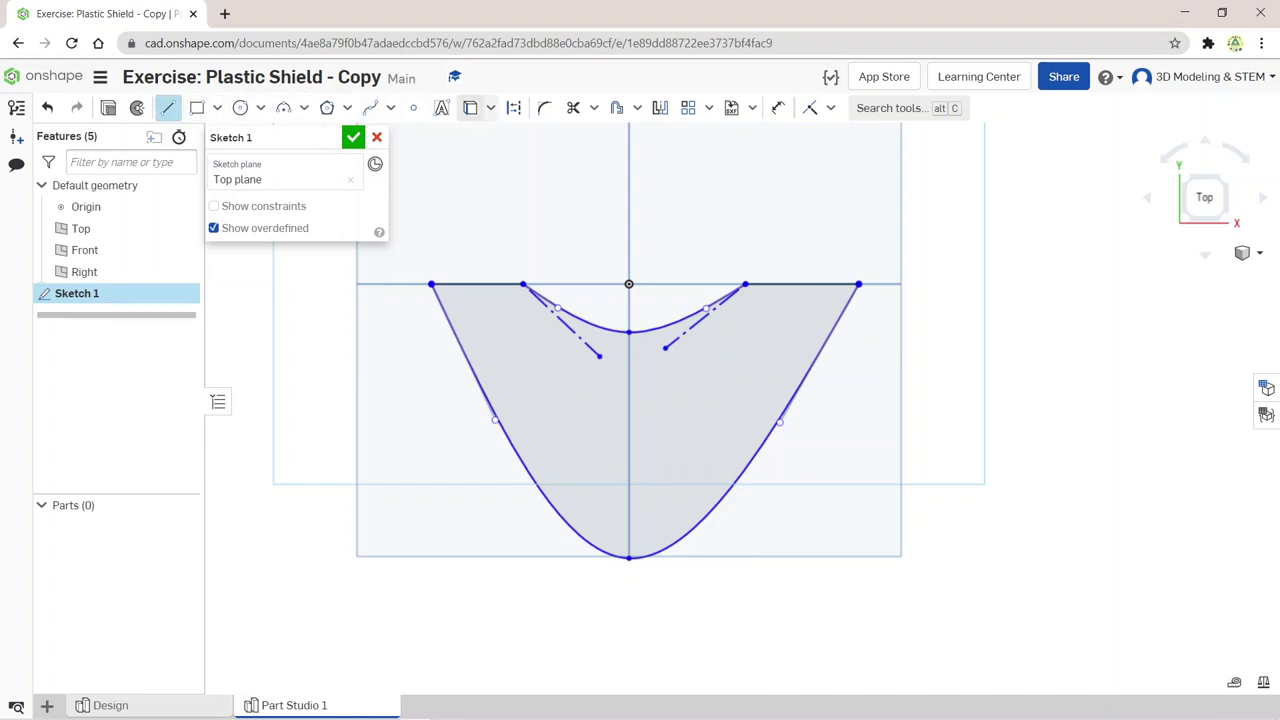
click(513, 107)
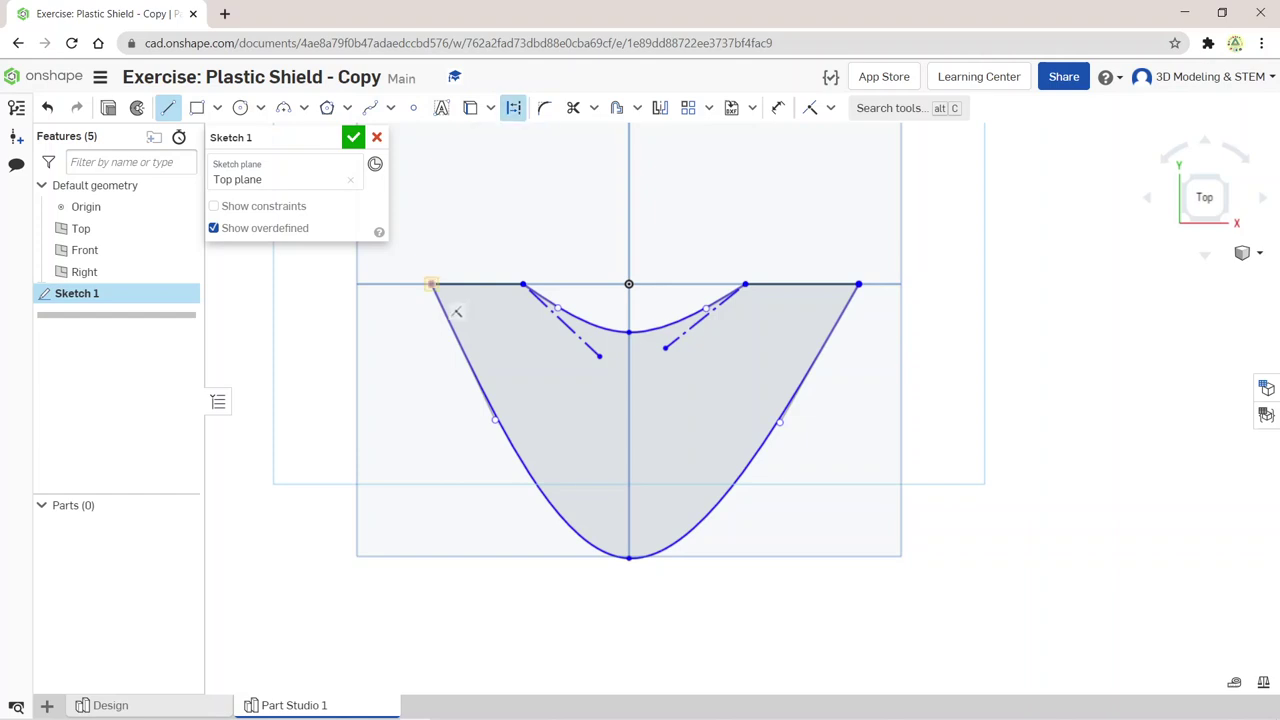
click(431, 284)
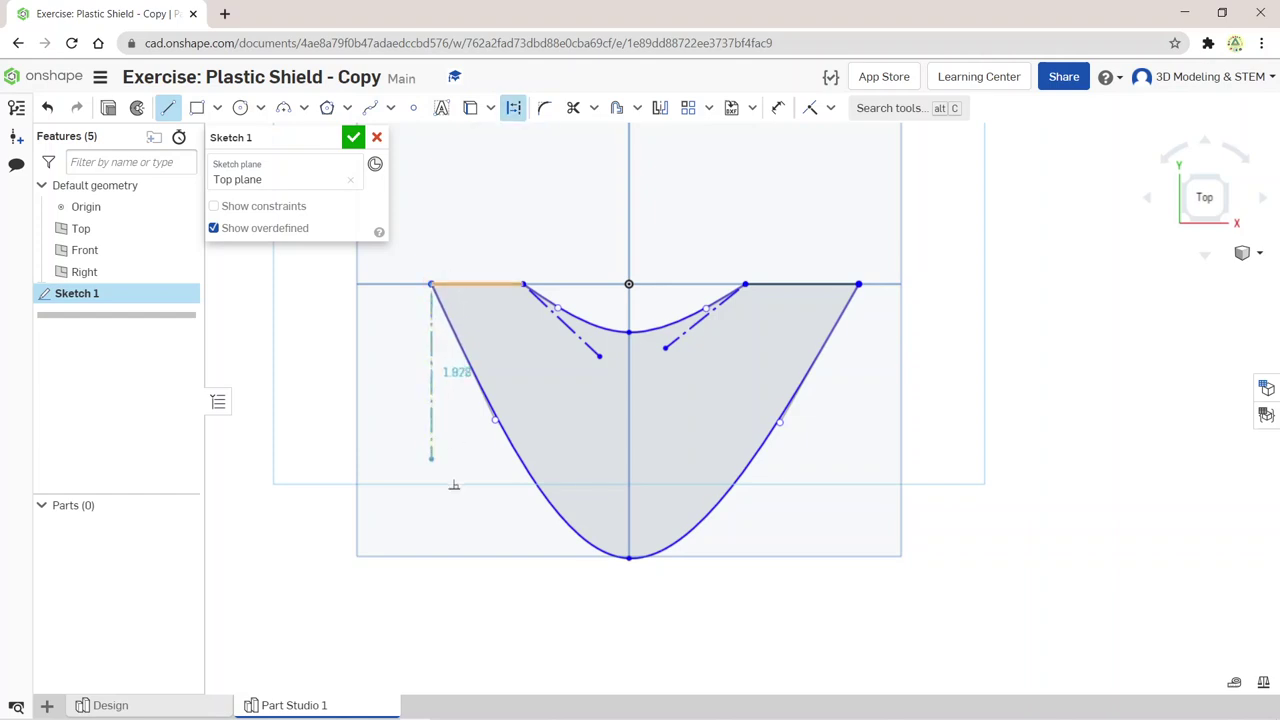
click(431, 457)
key(Escape)
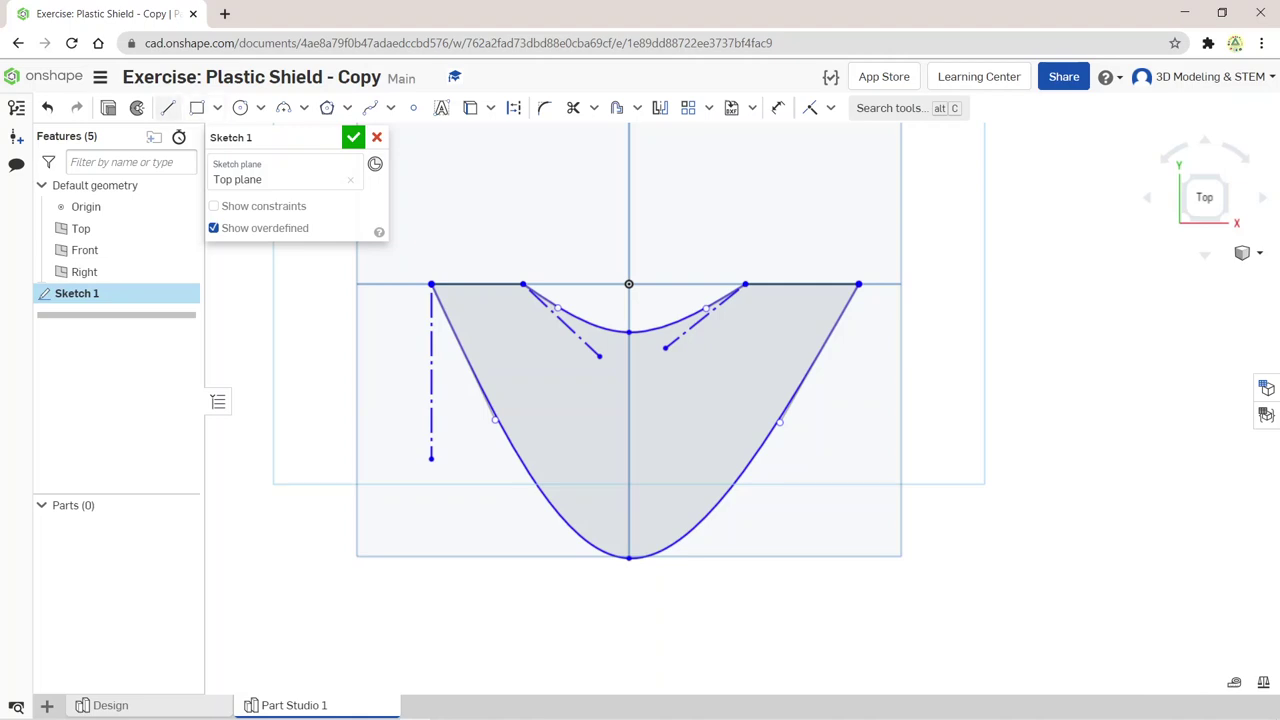
click(513, 107)
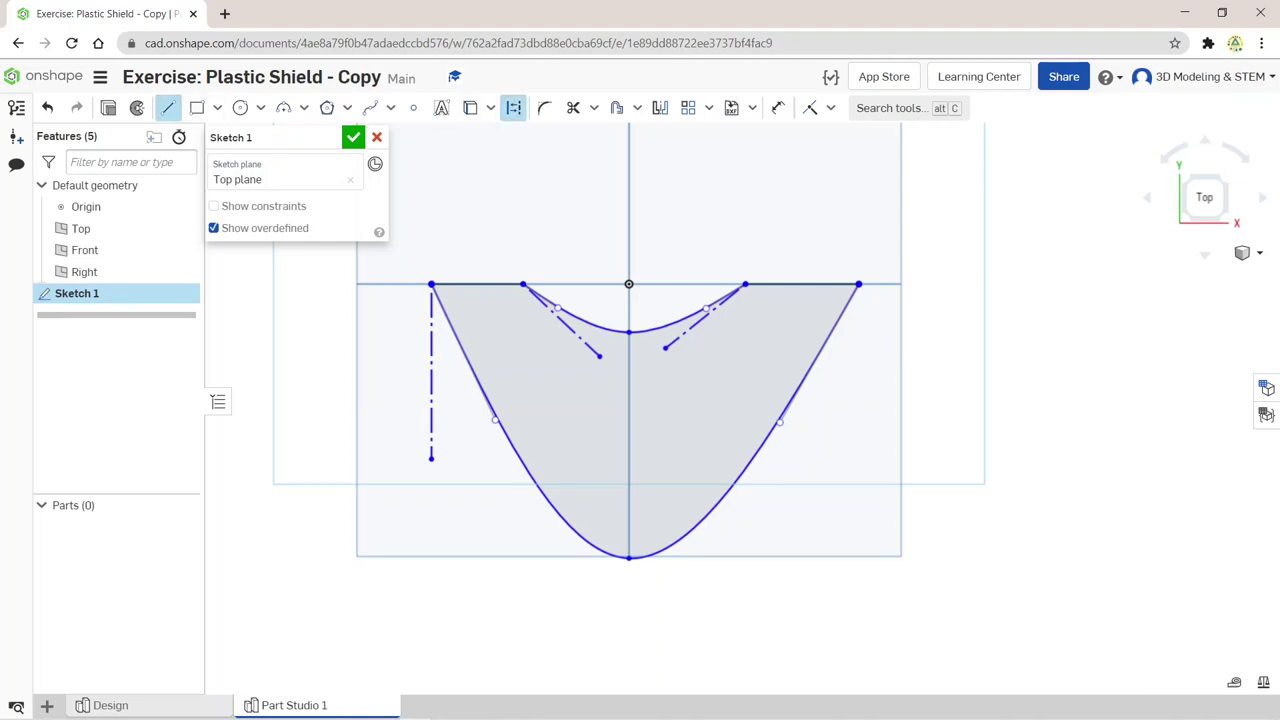
click(858, 284)
click(858, 463)
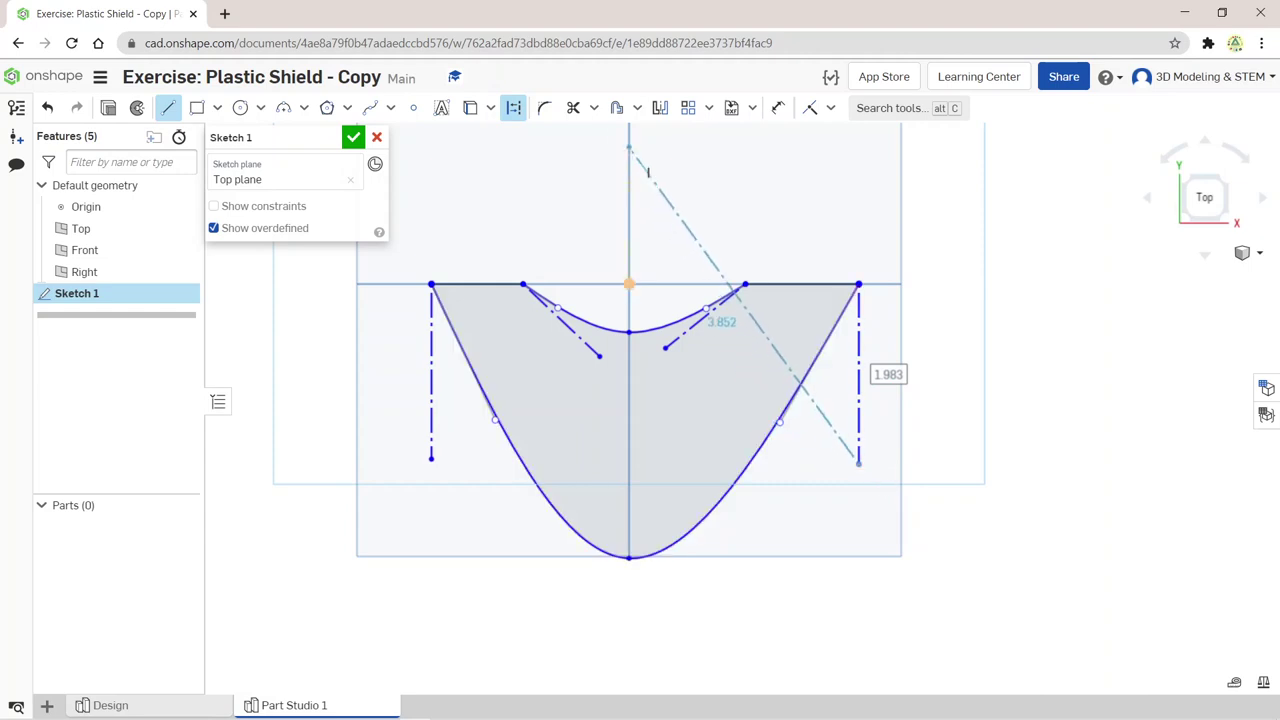
right_click(688, 175)
click(728, 188)
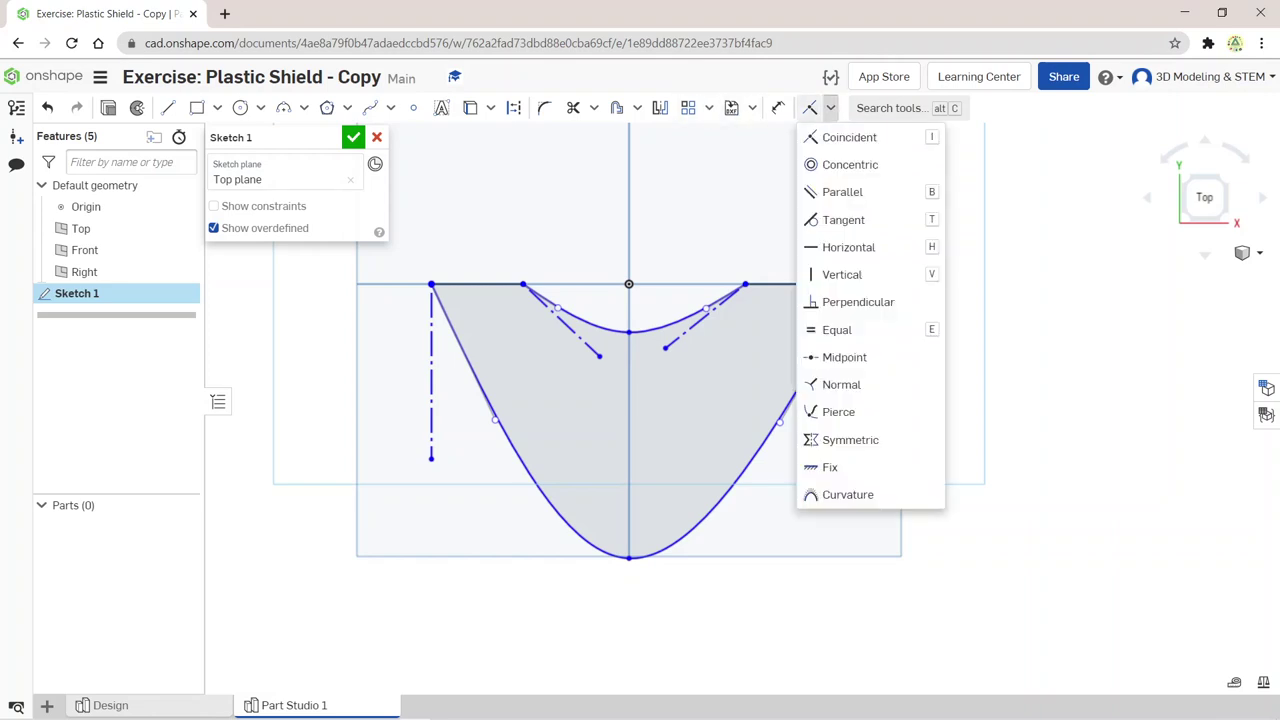
Step: Make both handle lines tangent to the top curve and apply a vertical constraint
click(830, 108)
click(843, 219)
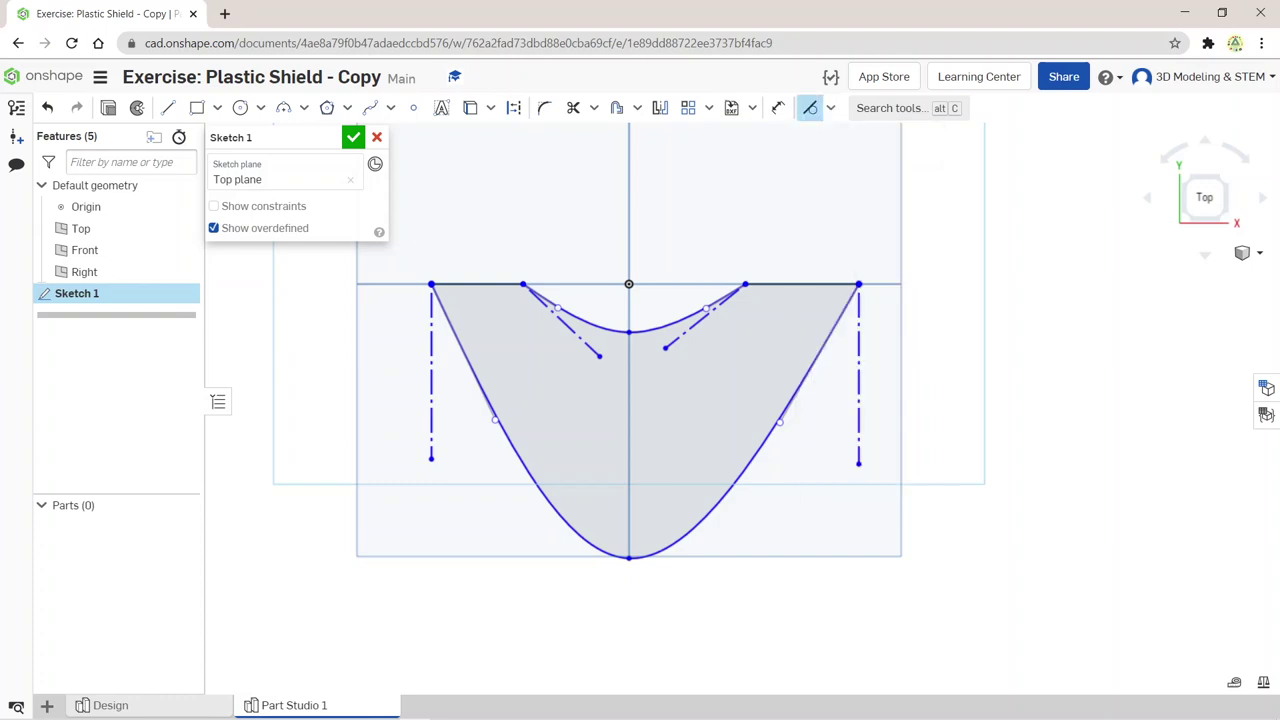
click(590, 322)
click(700, 320)
click(540, 300)
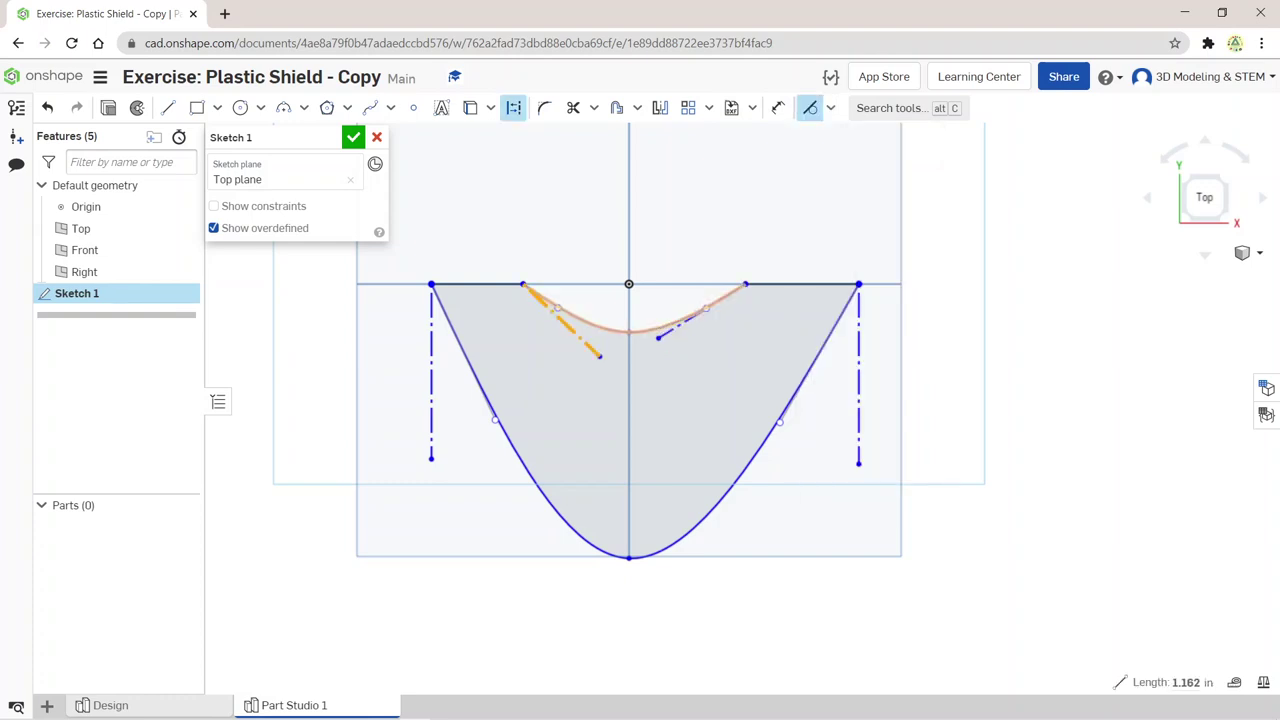
click(595, 322)
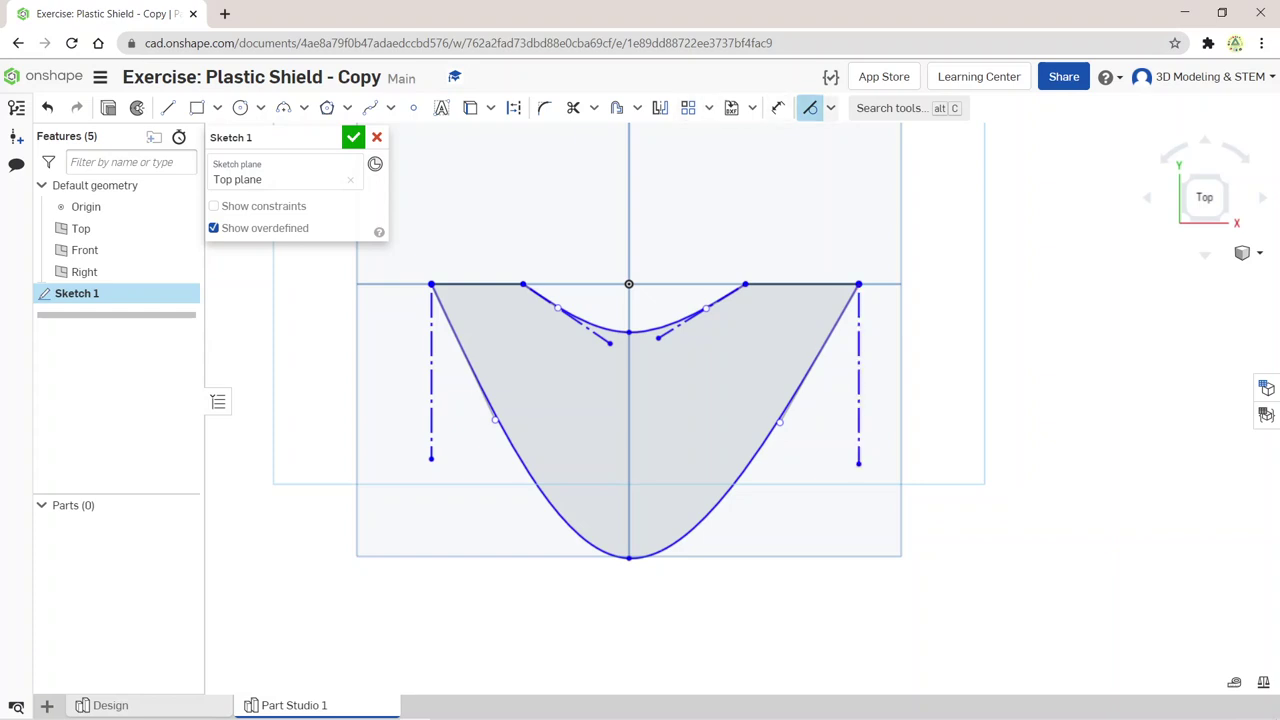
click(830, 108)
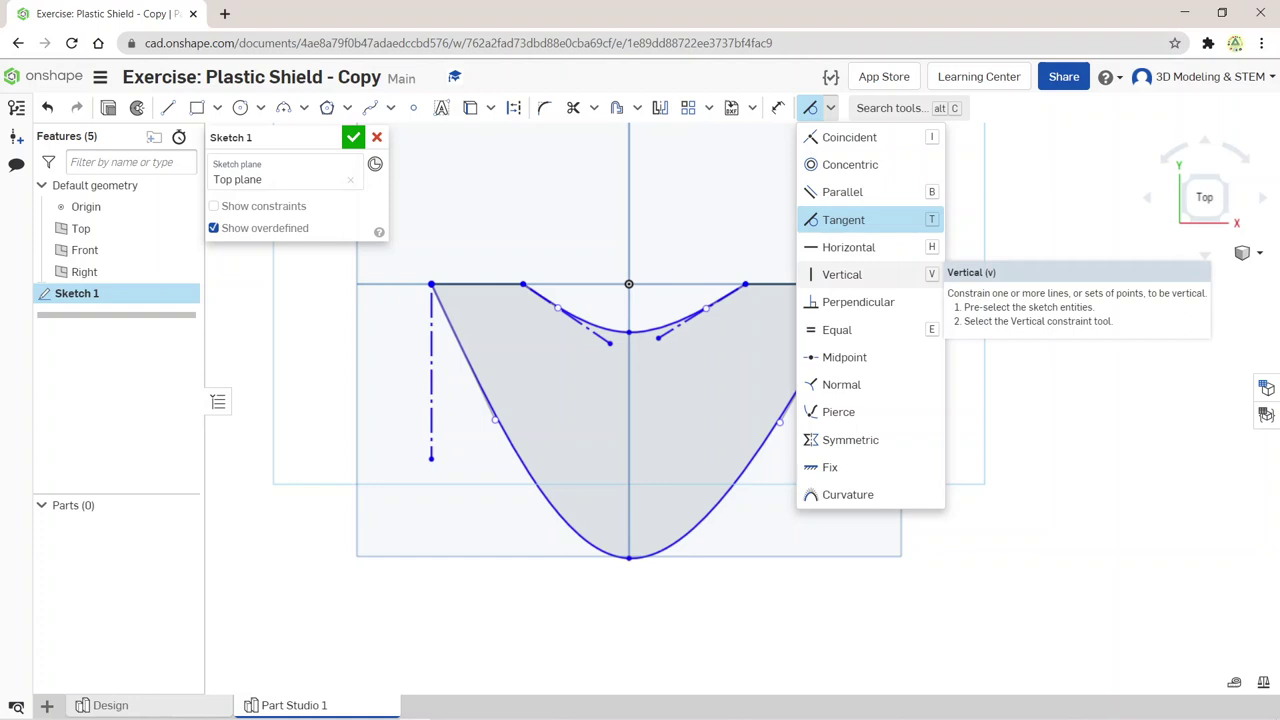
click(841, 274)
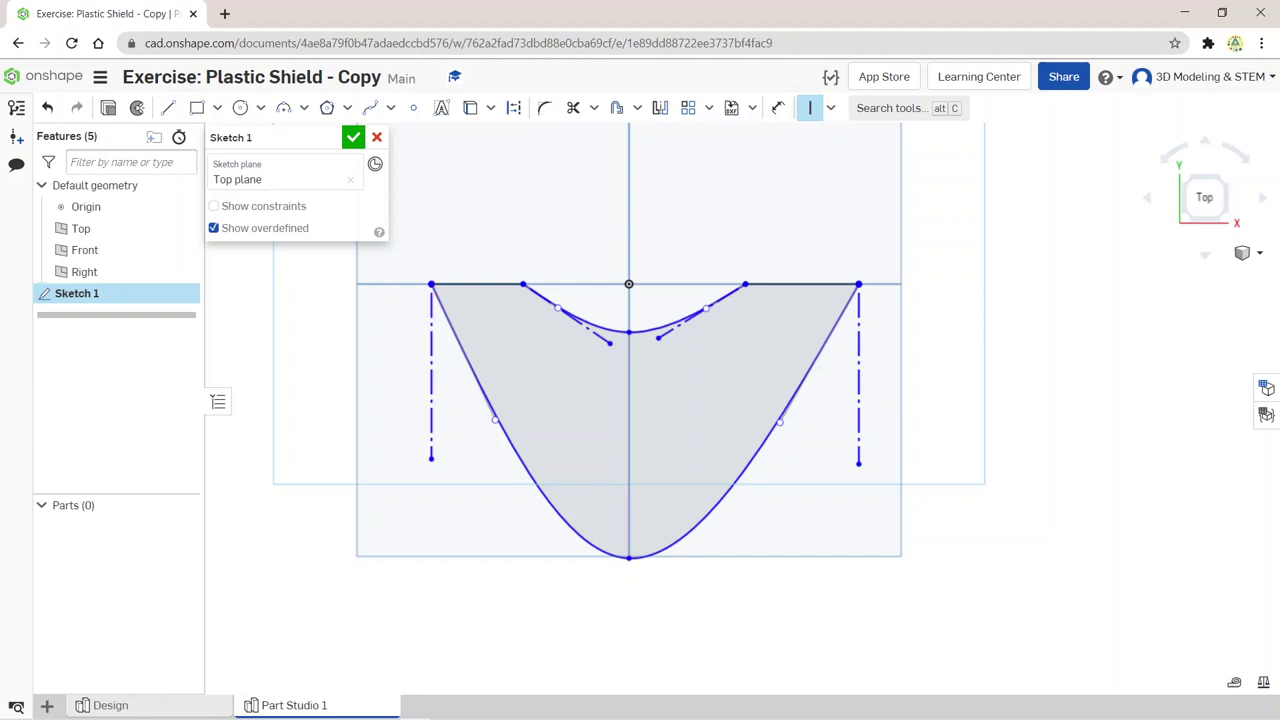
Step: Make the handle lines and vertical construction lines symmetric about the centre line
click(830, 108)
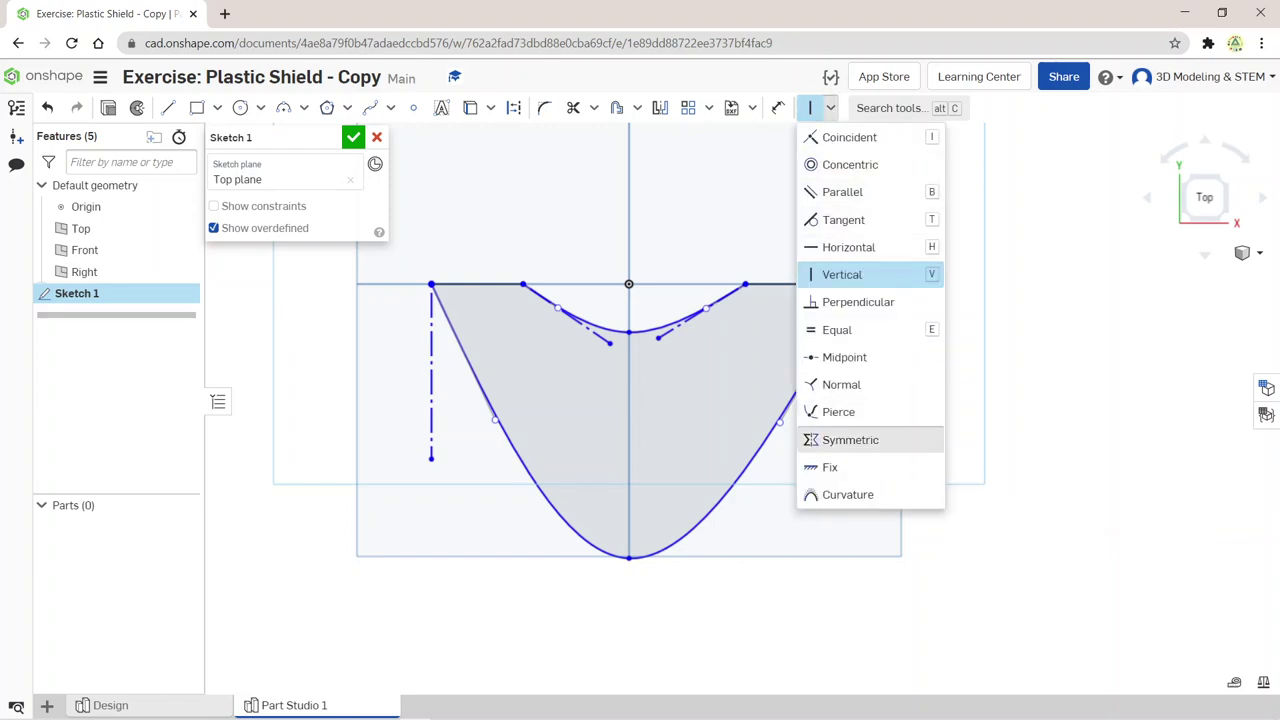
click(850, 440)
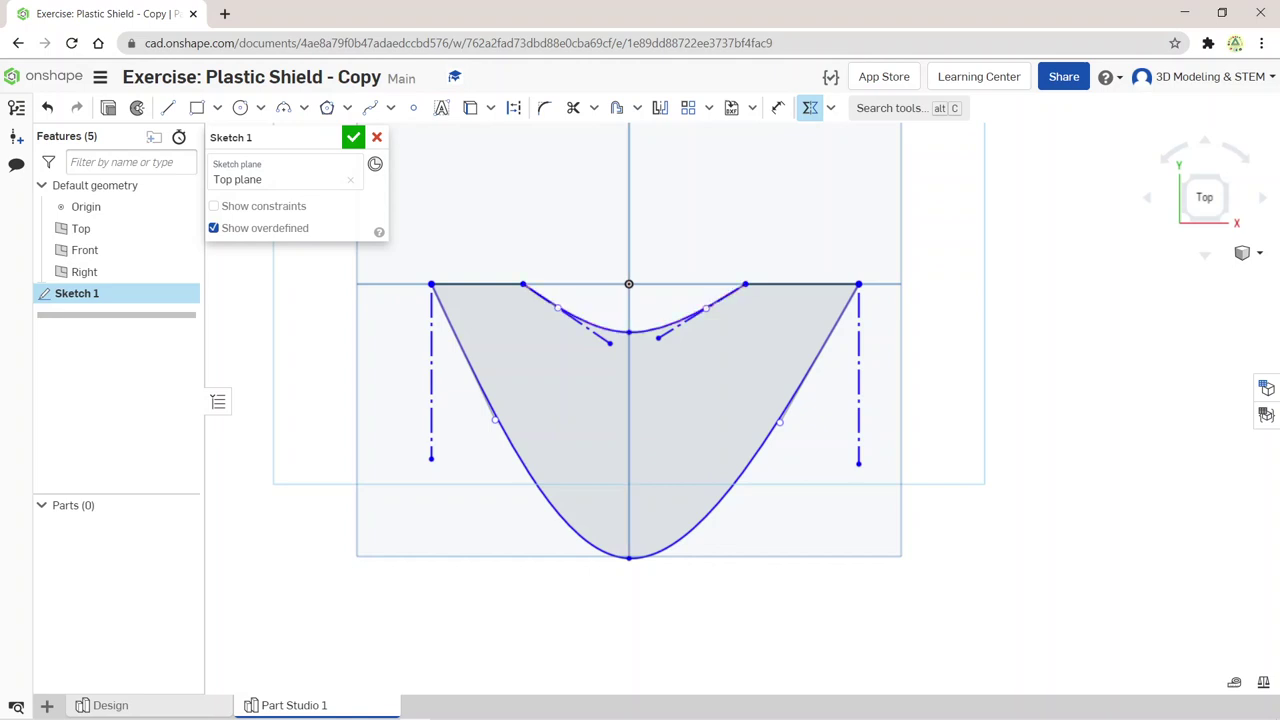
click(700, 312)
click(570, 316)
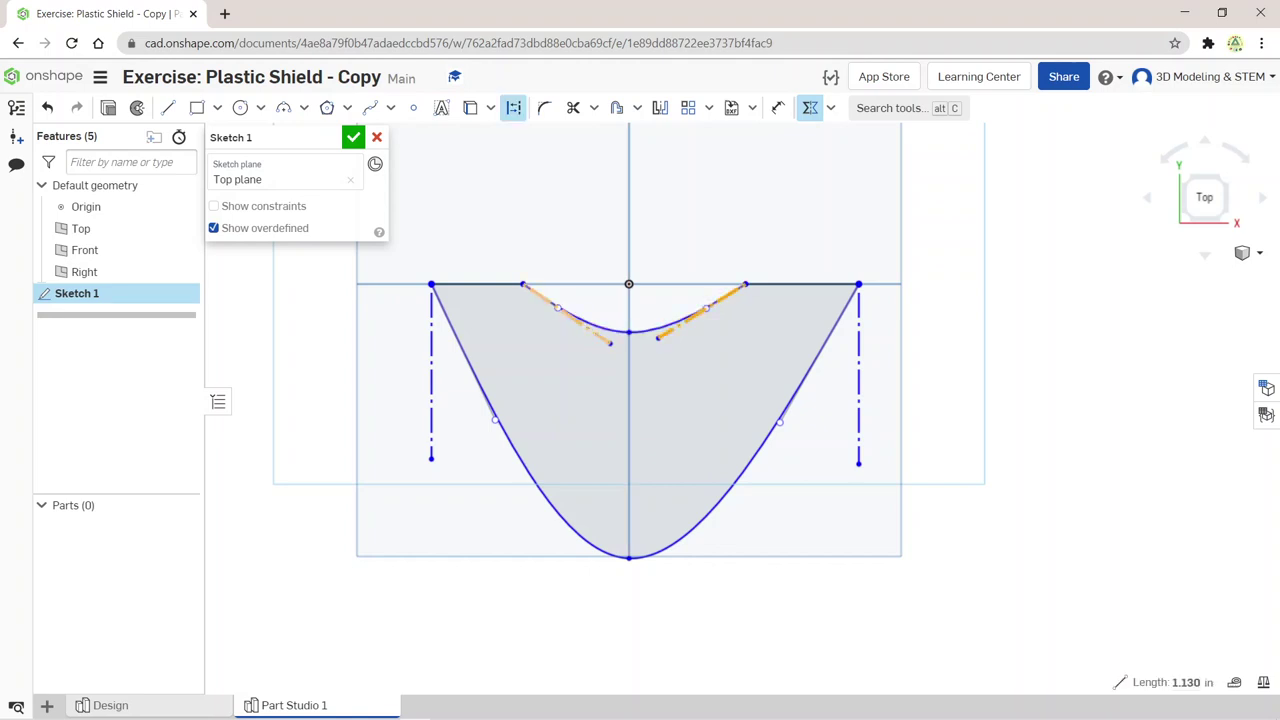
click(629, 420)
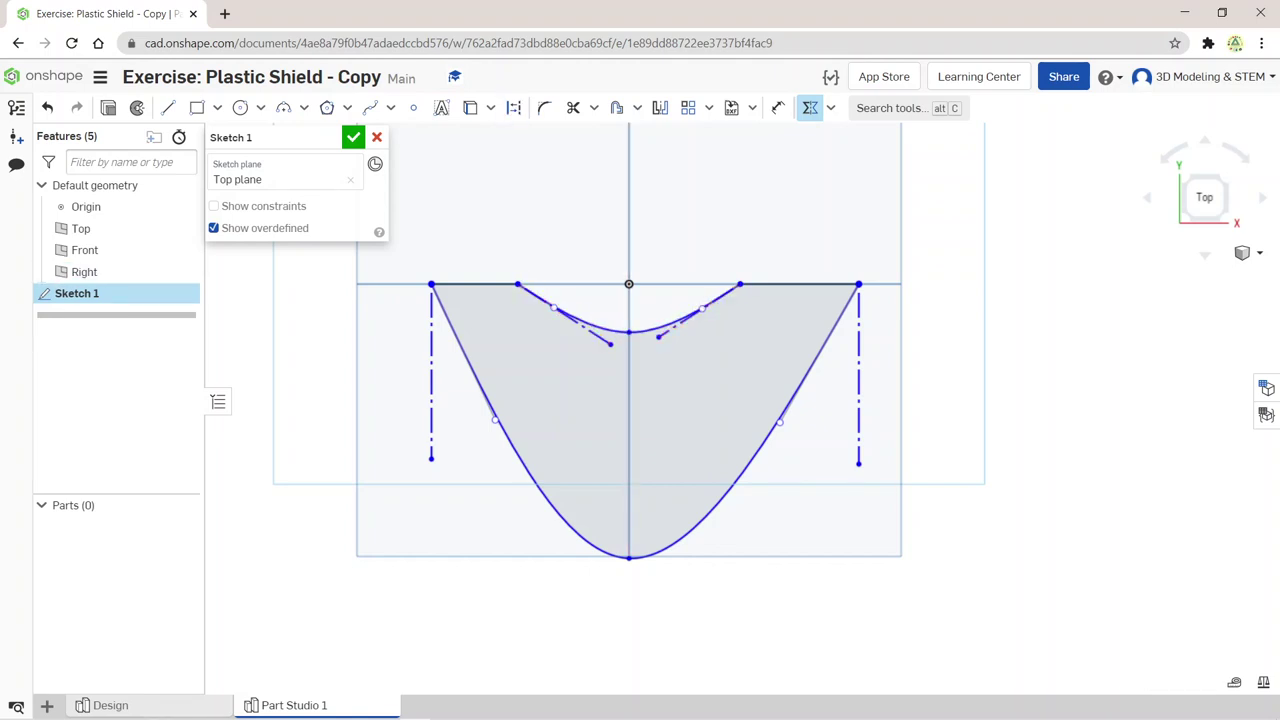
key(y)
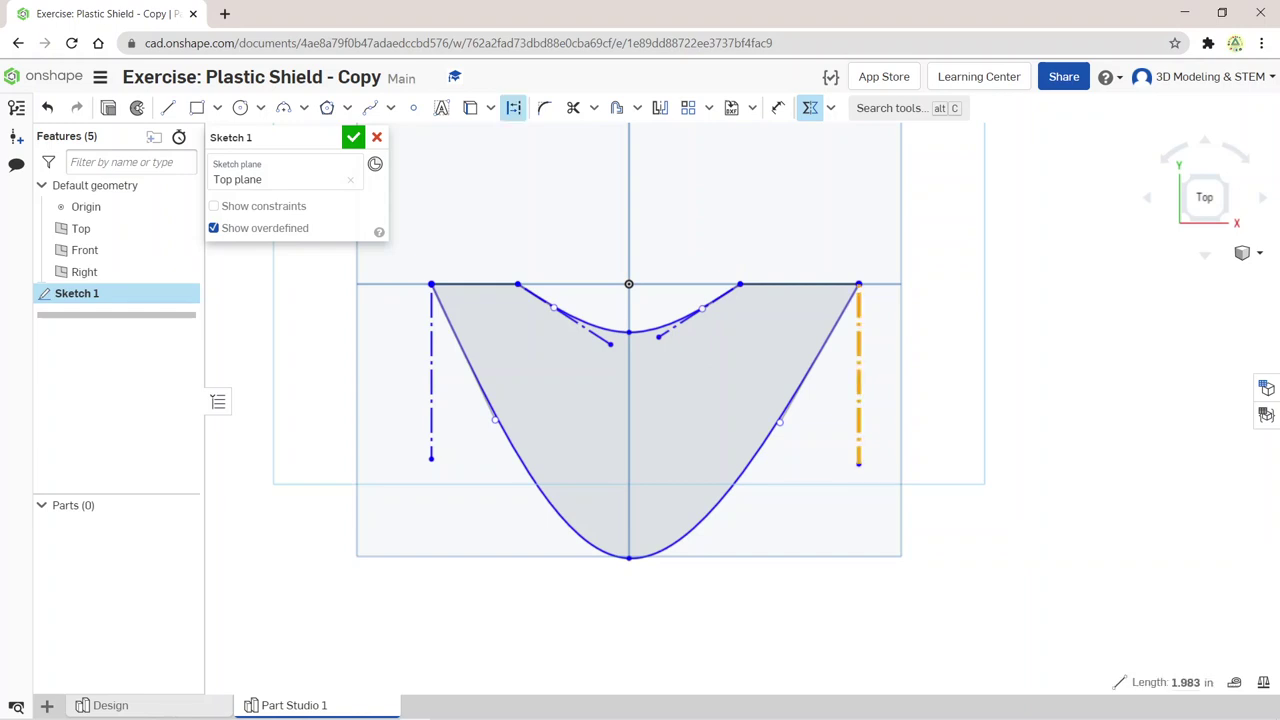
click(629, 420)
click(431, 420)
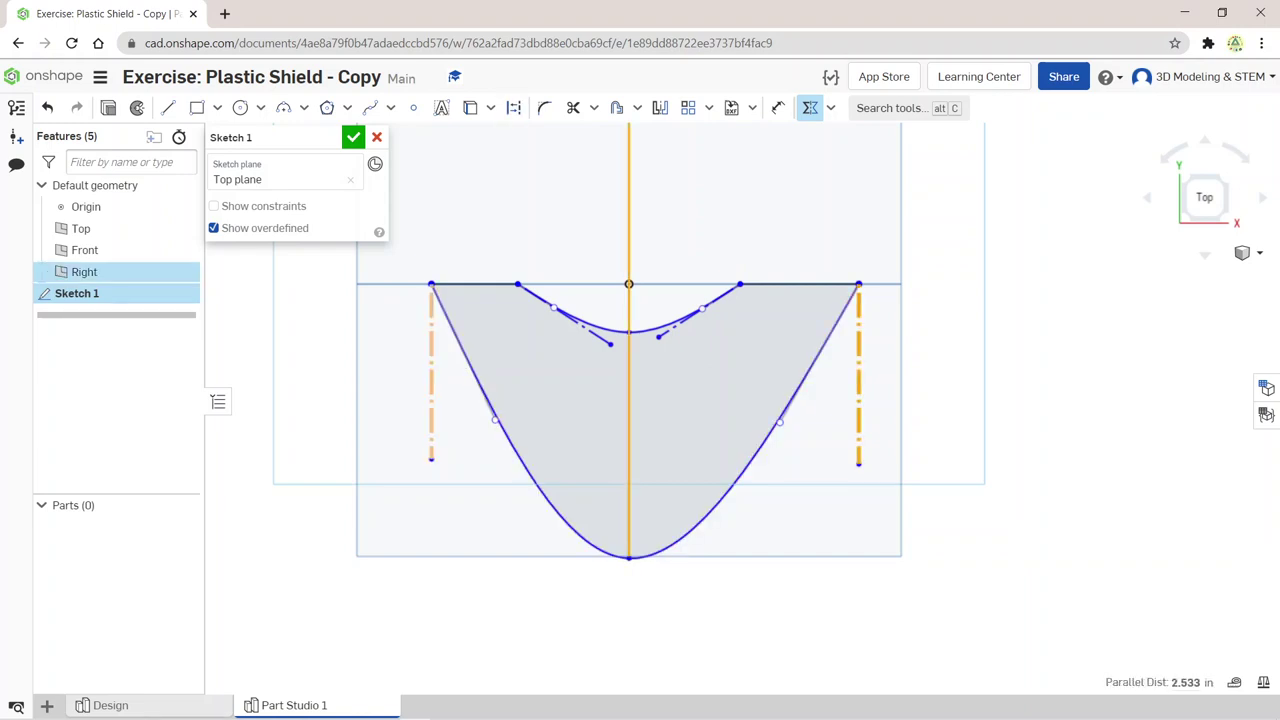
click(858, 420)
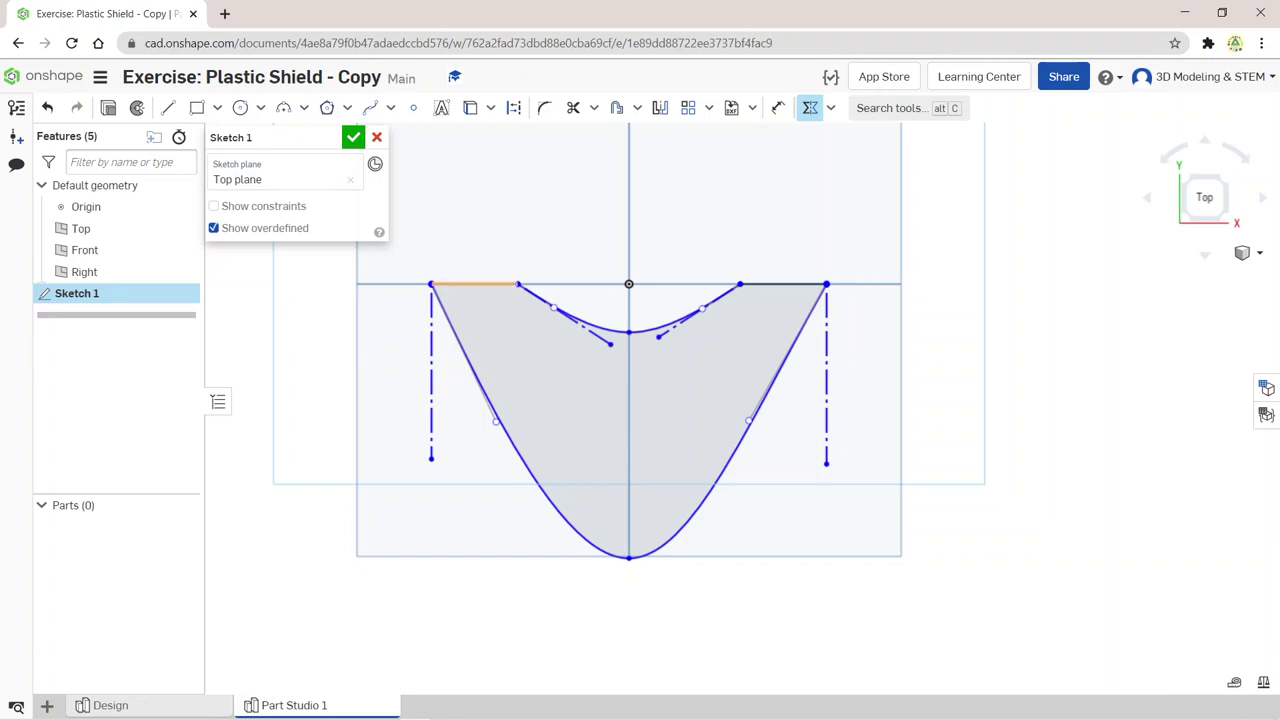
click(778, 107)
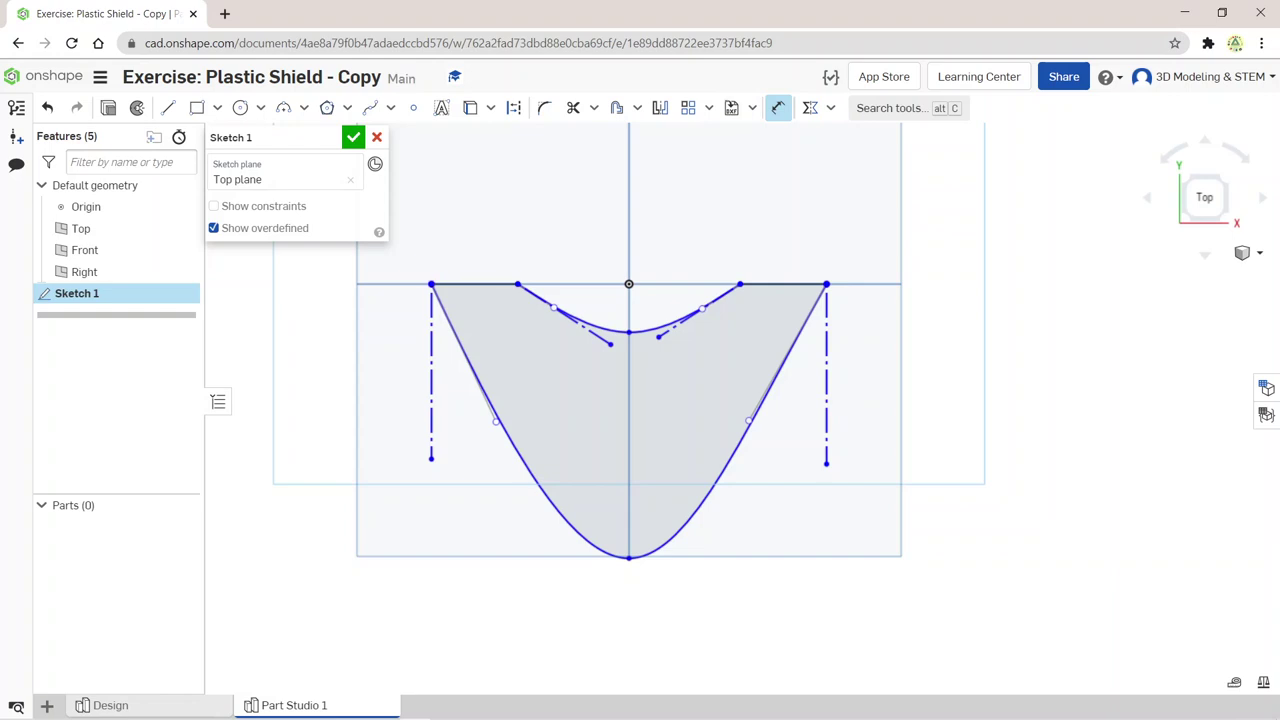
Step: Dimension the top corner width to 3 in and the left construction line to 2.5
click(826, 285)
double_click(634, 196)
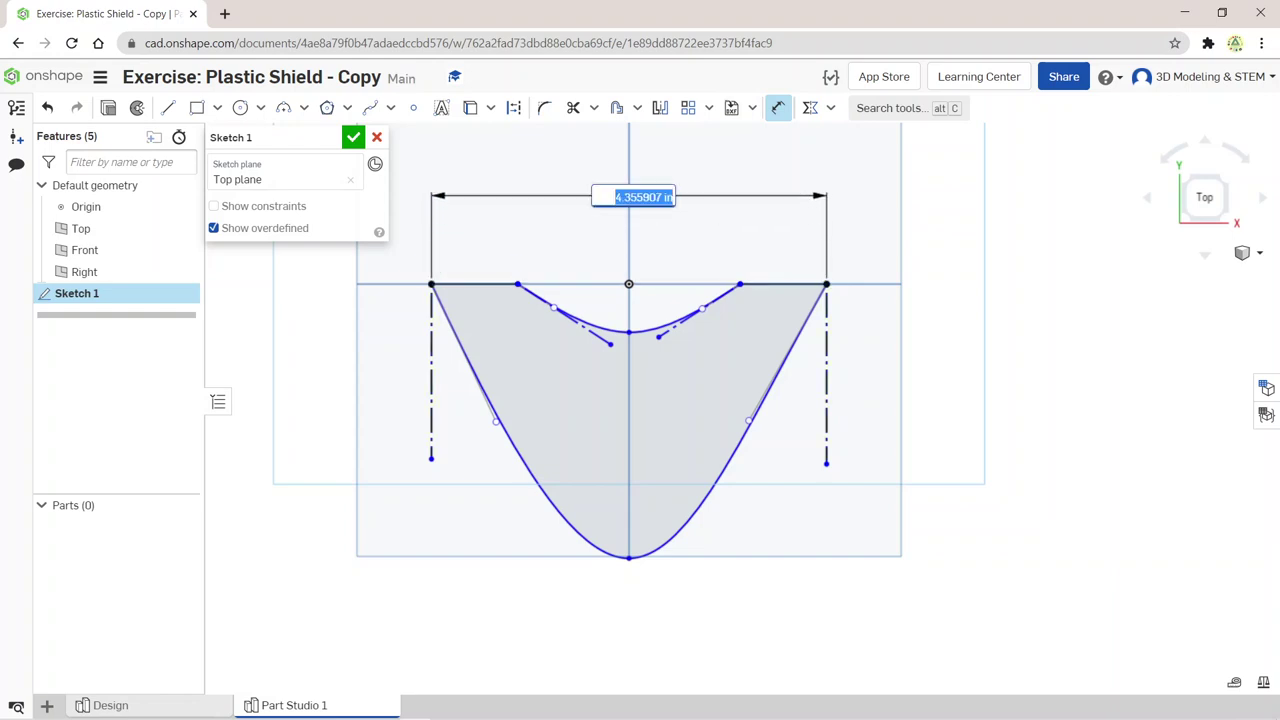
text(3)
key(Return)
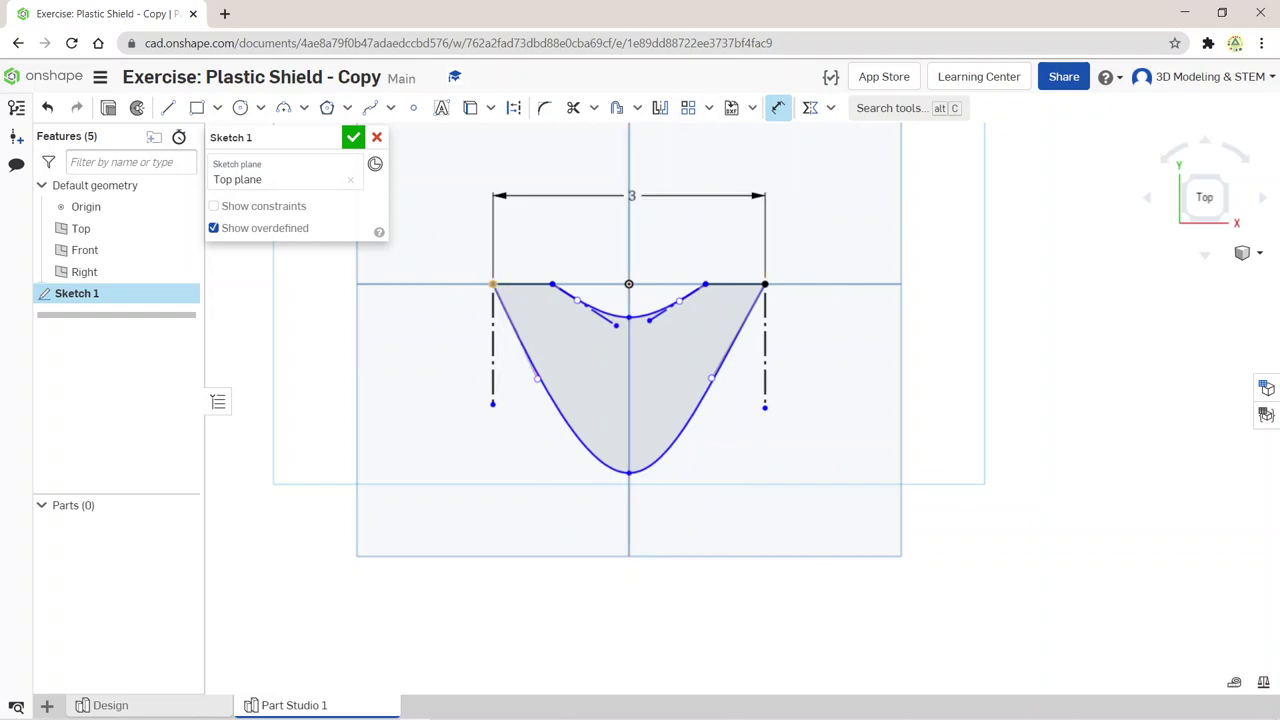
click(492, 344)
click(401, 338)
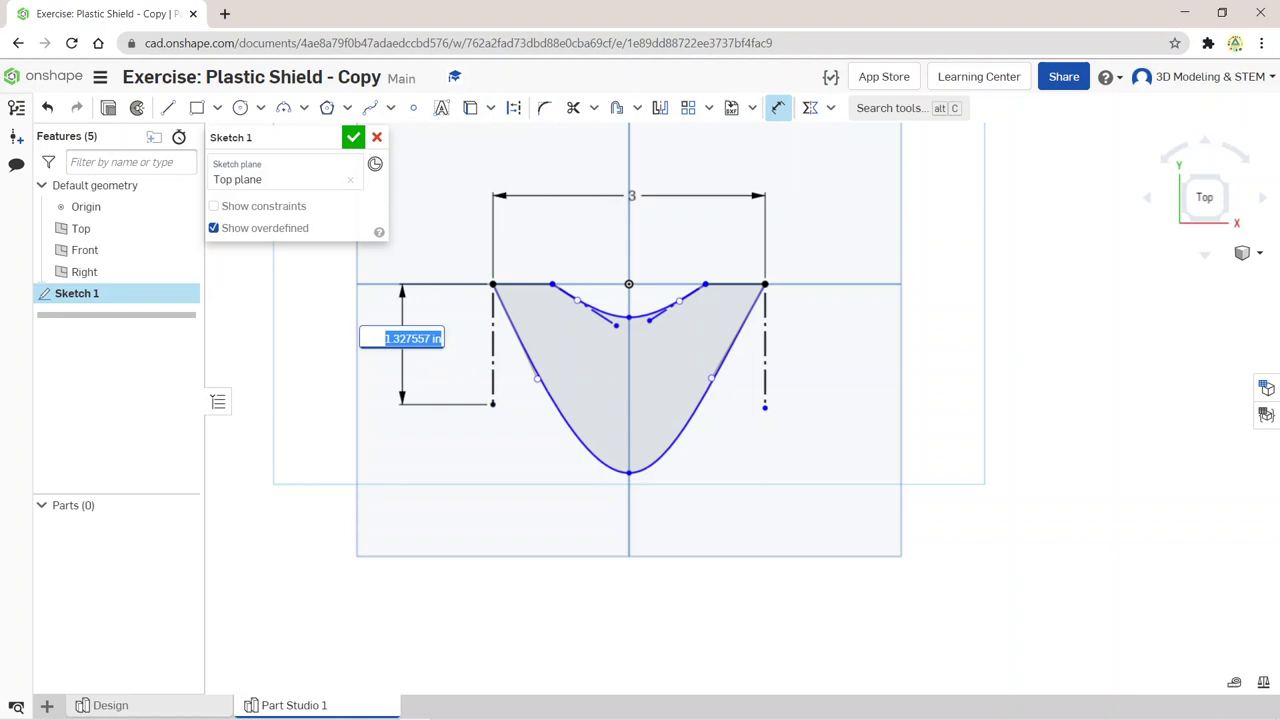
text(2.5)
key(Return)
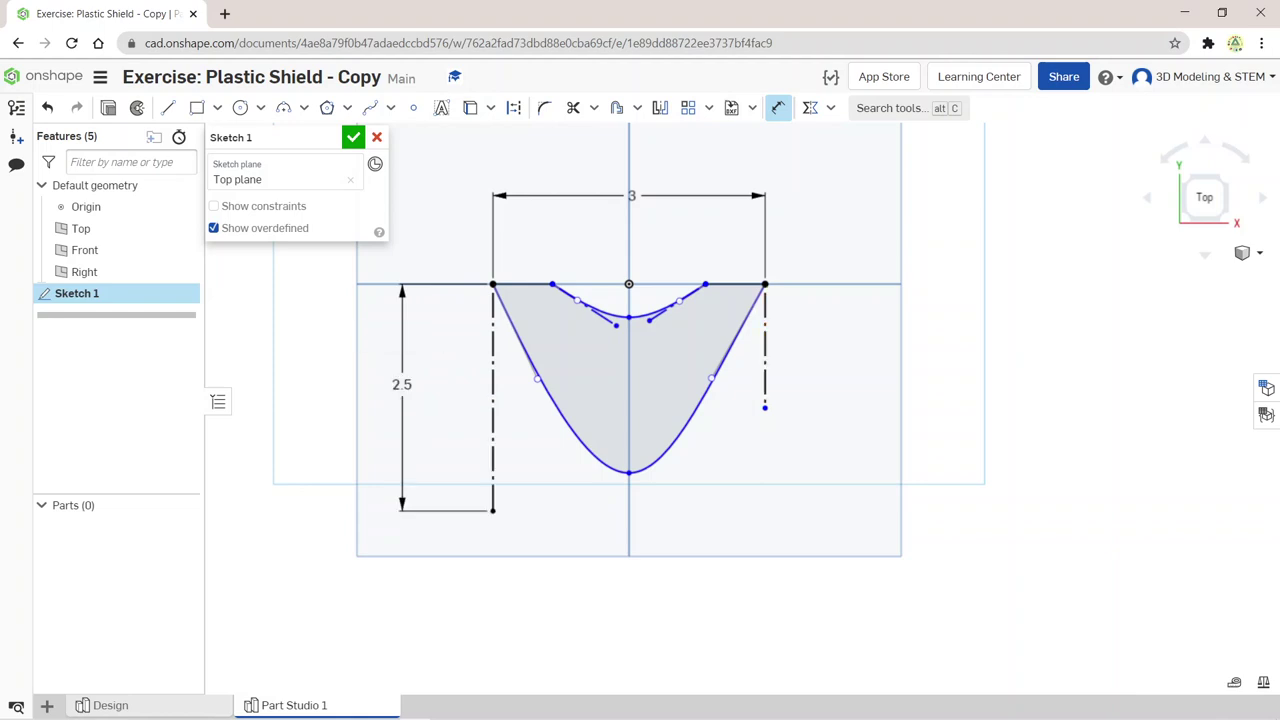
Step: Make the right vertical construction line equal in length to the left one
click(830, 108)
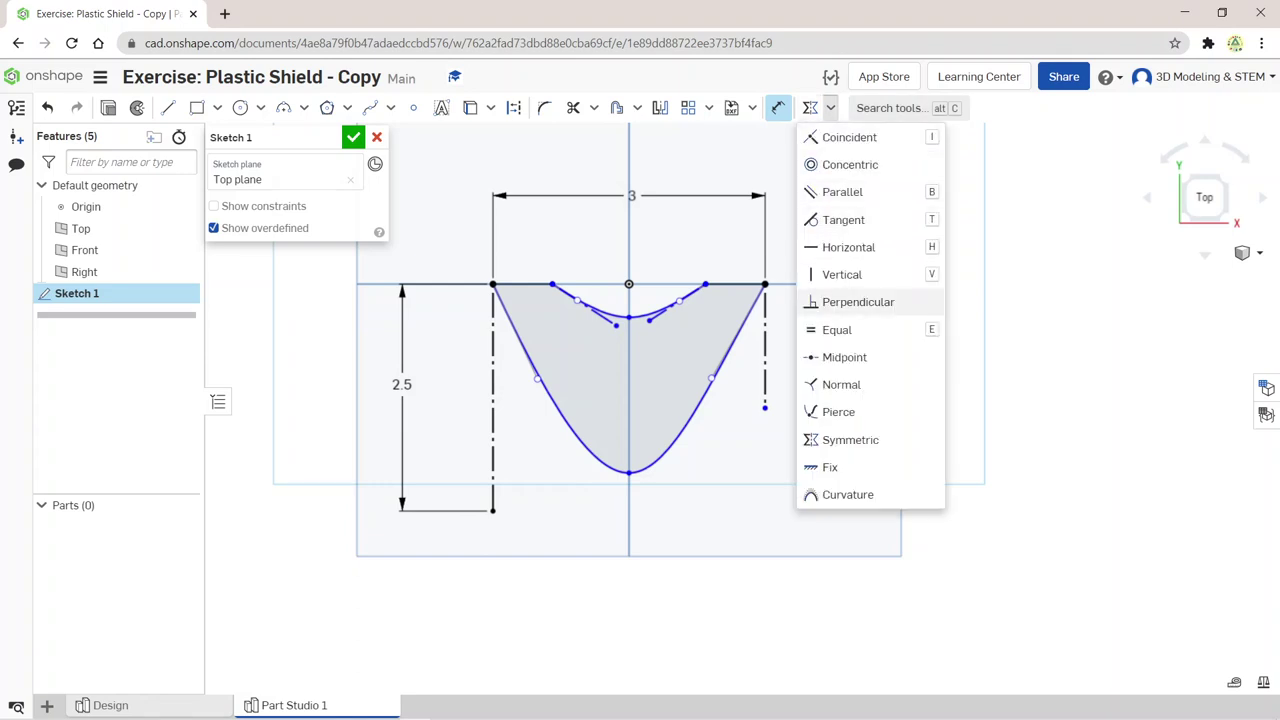
click(836, 329)
click(492, 420)
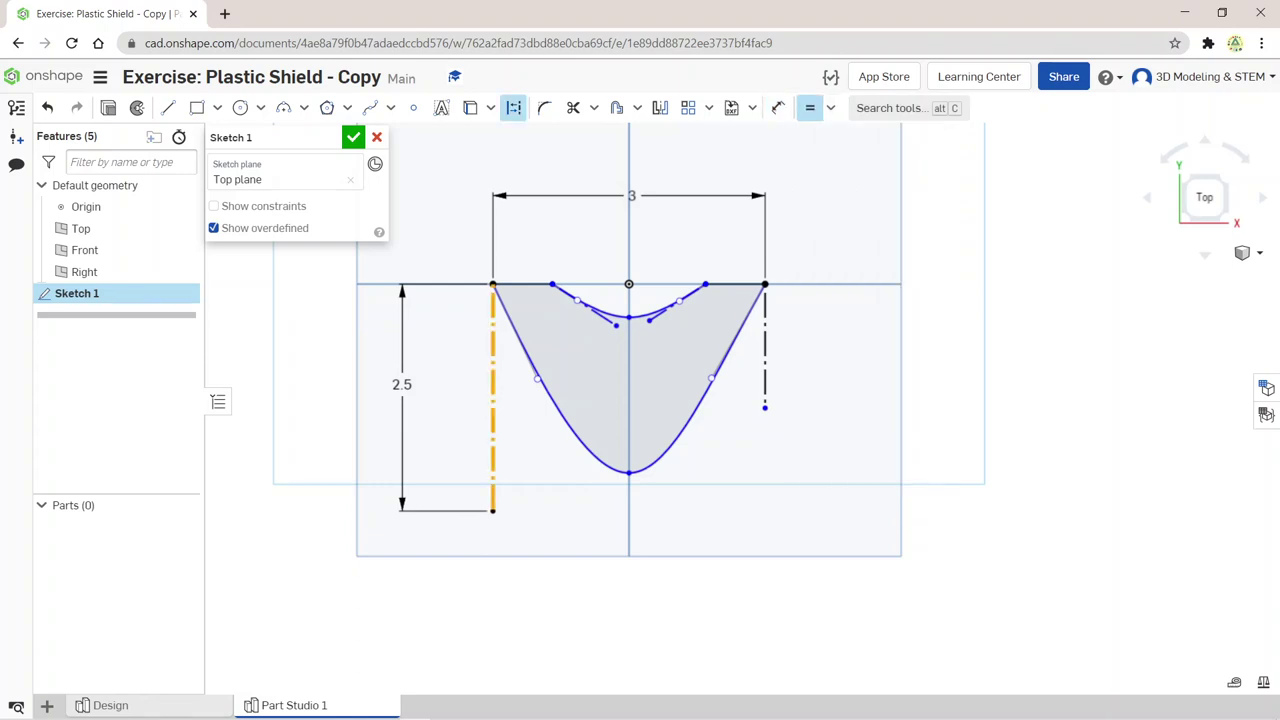
click(765, 350)
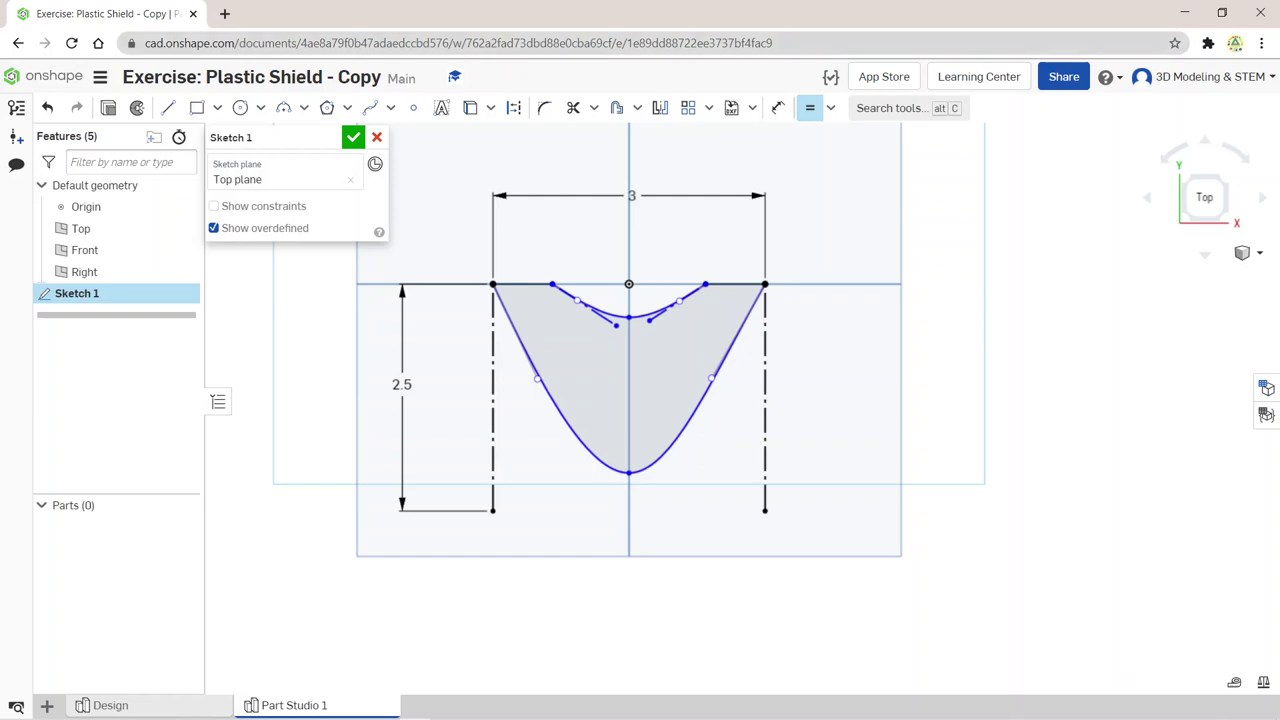
Step: Dimension the depth from the top edge to the curve's bottom tip as 4.5 in
click(778, 108)
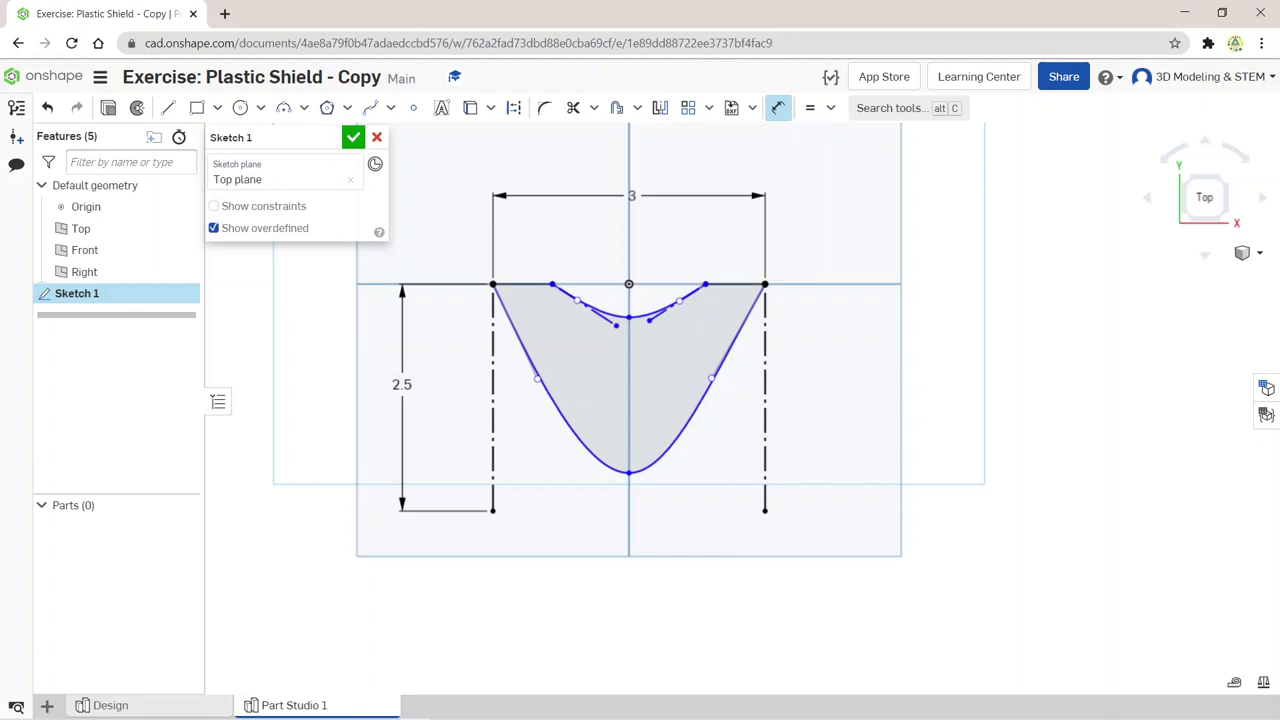
click(735, 284)
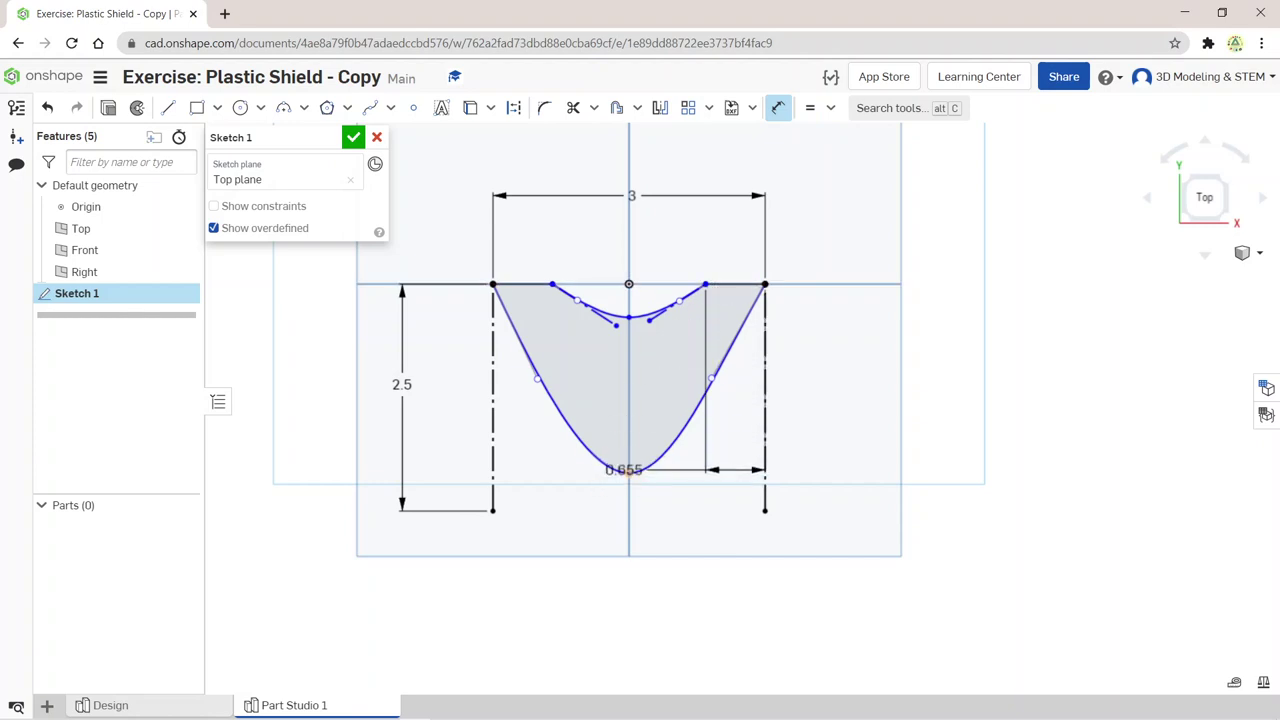
click(628, 471)
click(932, 433)
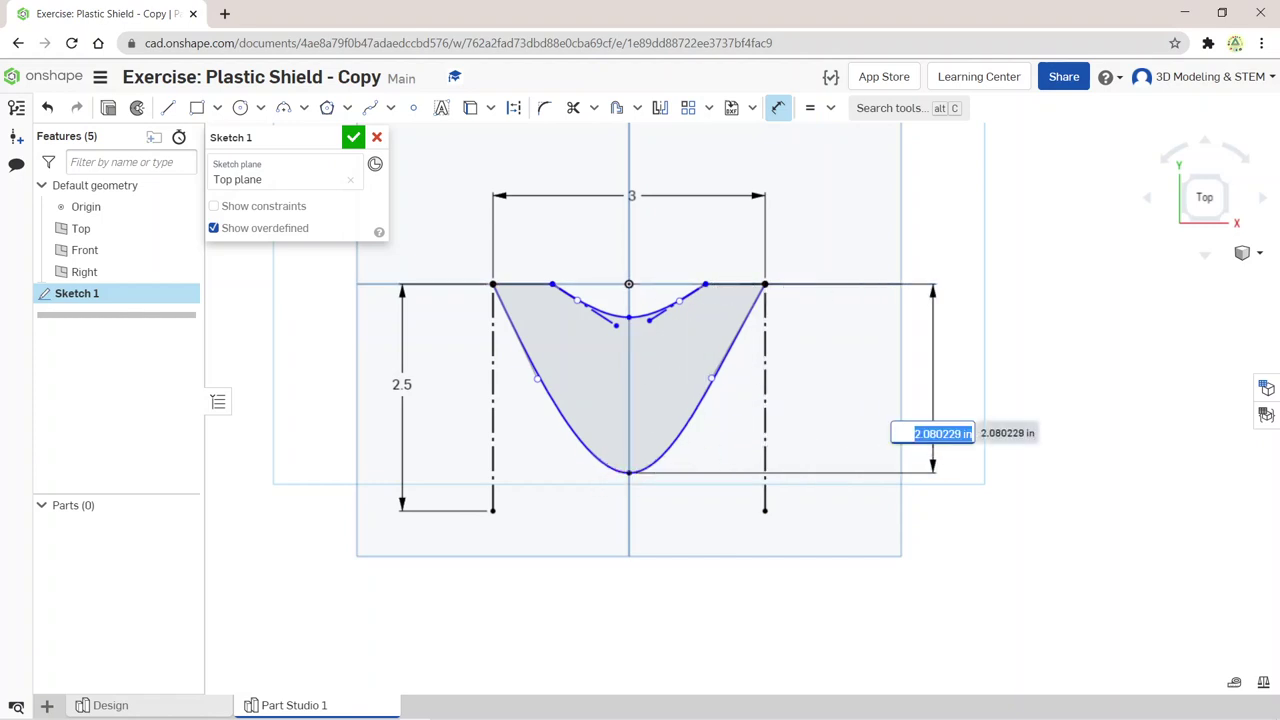
text(4.5in)
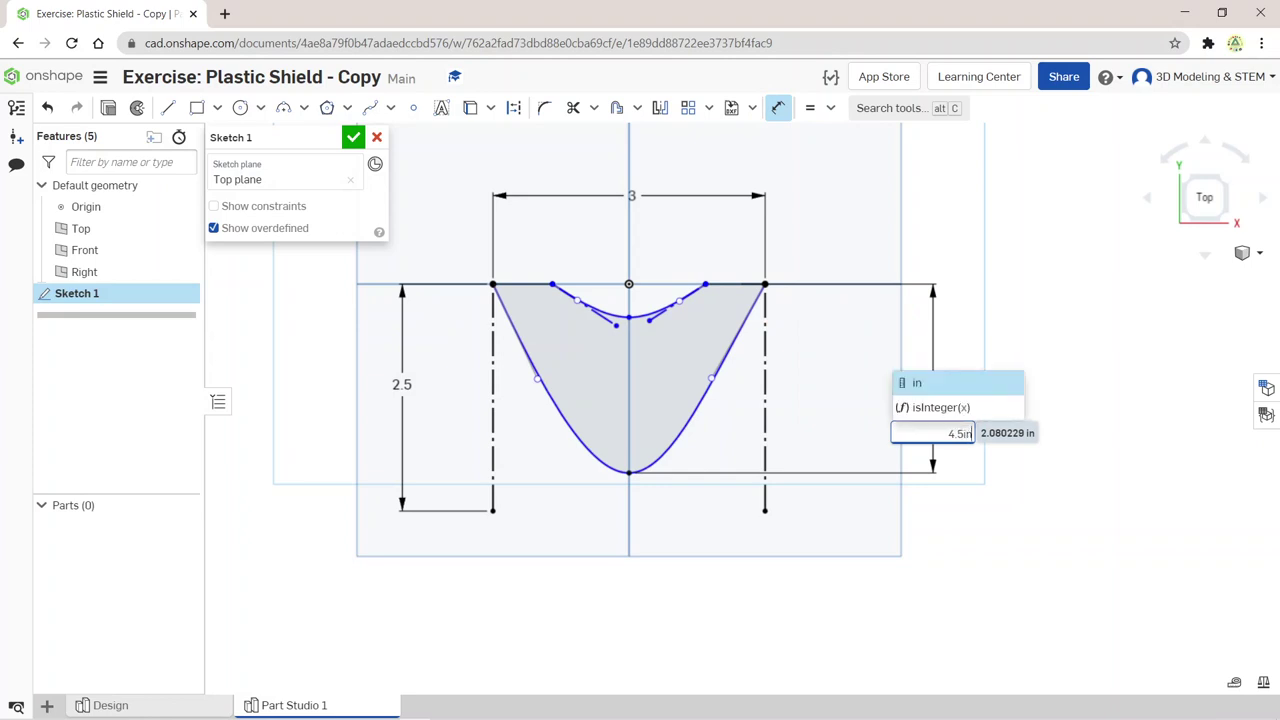
key(Return)
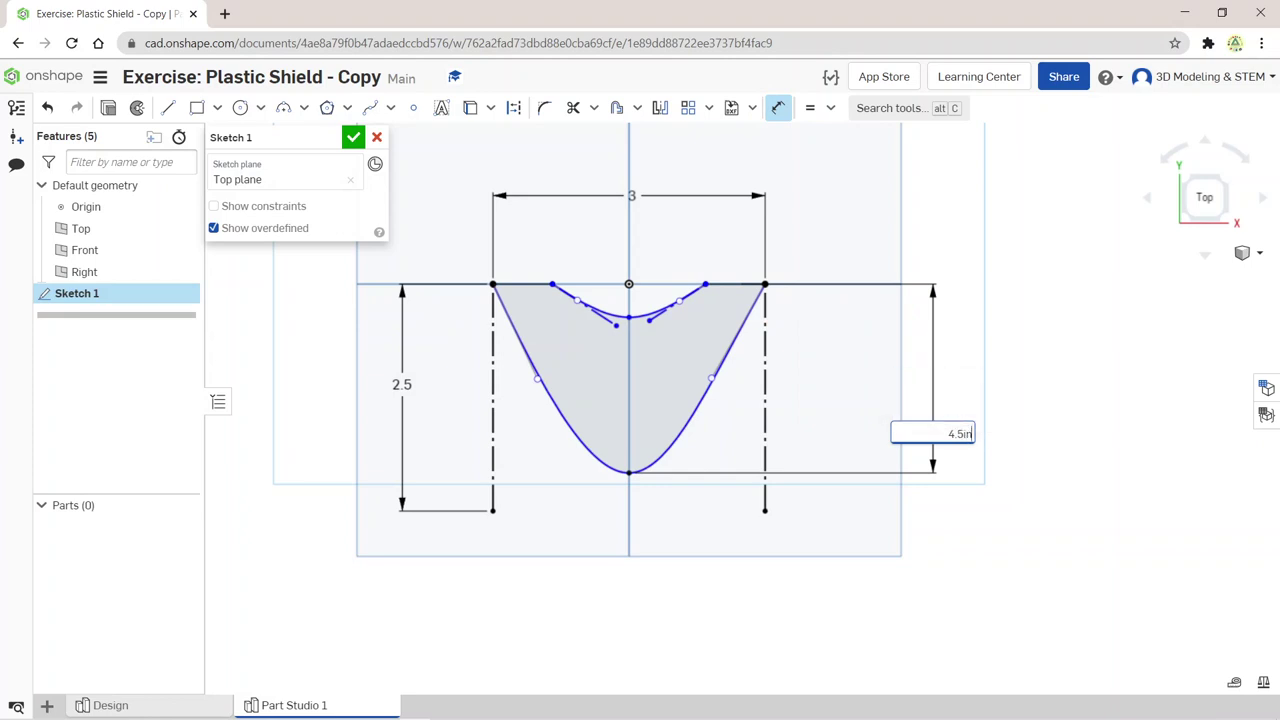
key(Escape)
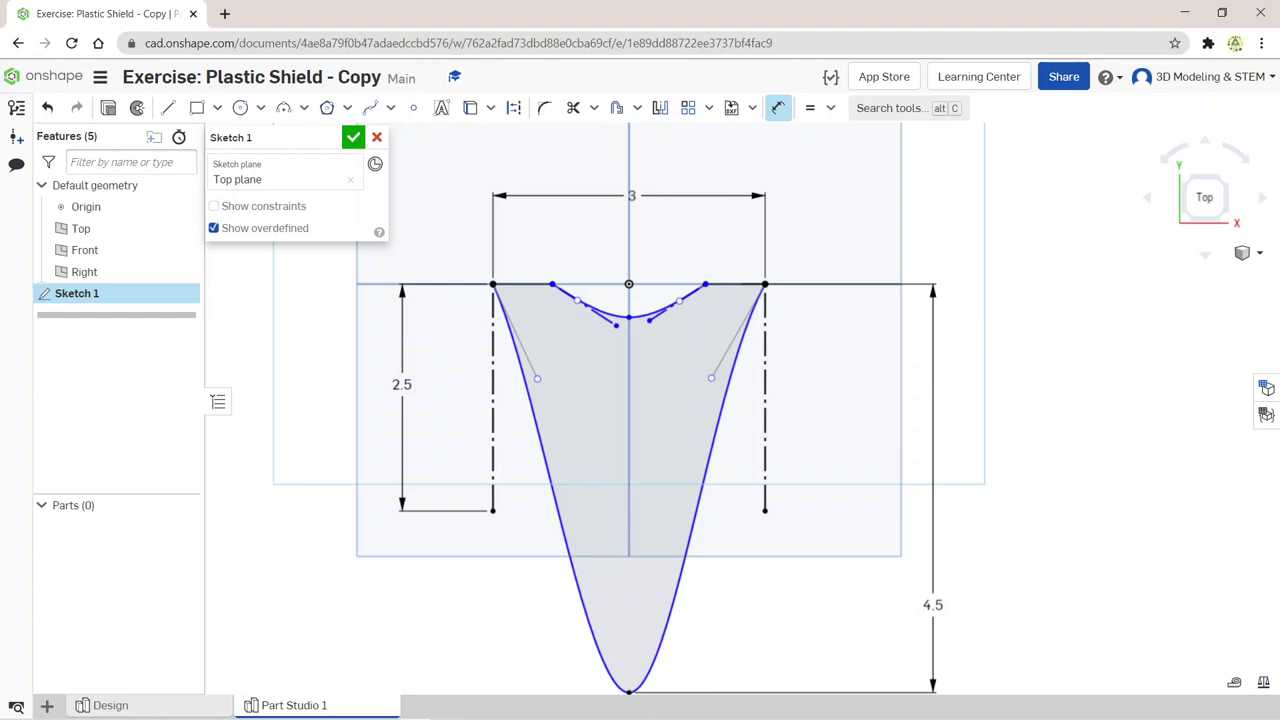
Step: Make both sides of the spline tangent to the vertical construction lines
click(830, 107)
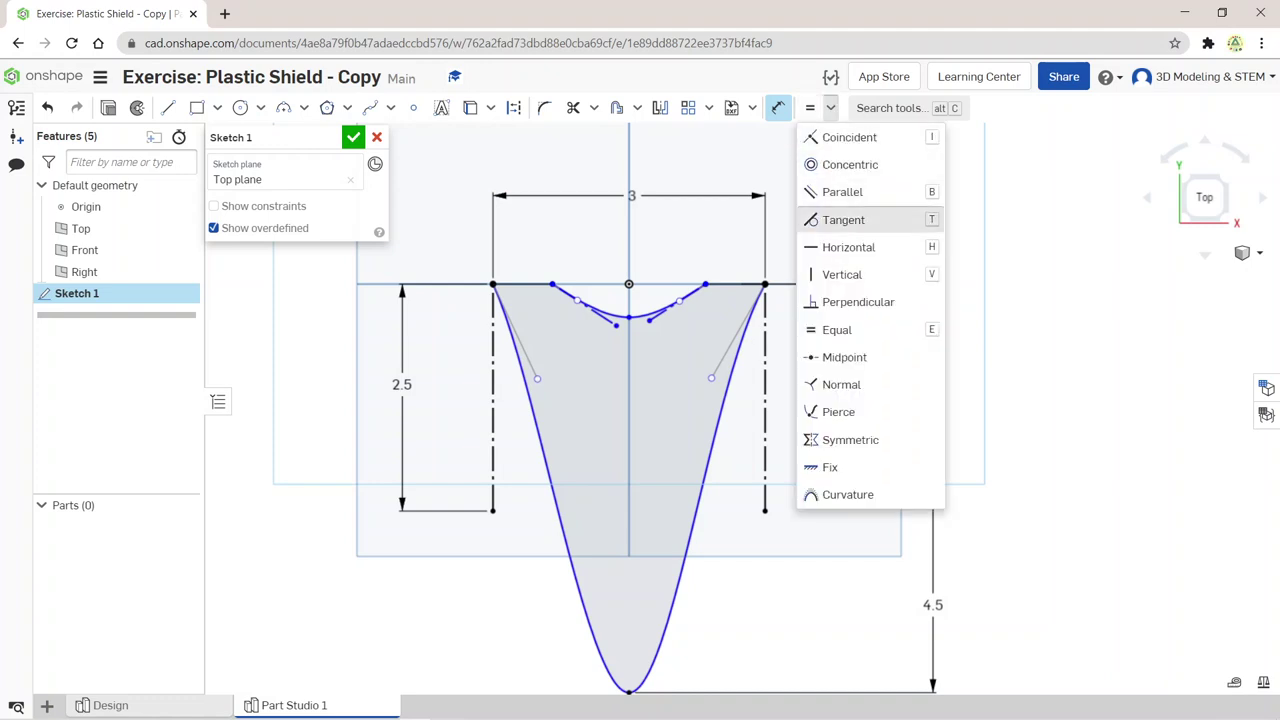
click(843, 219)
click(765, 420)
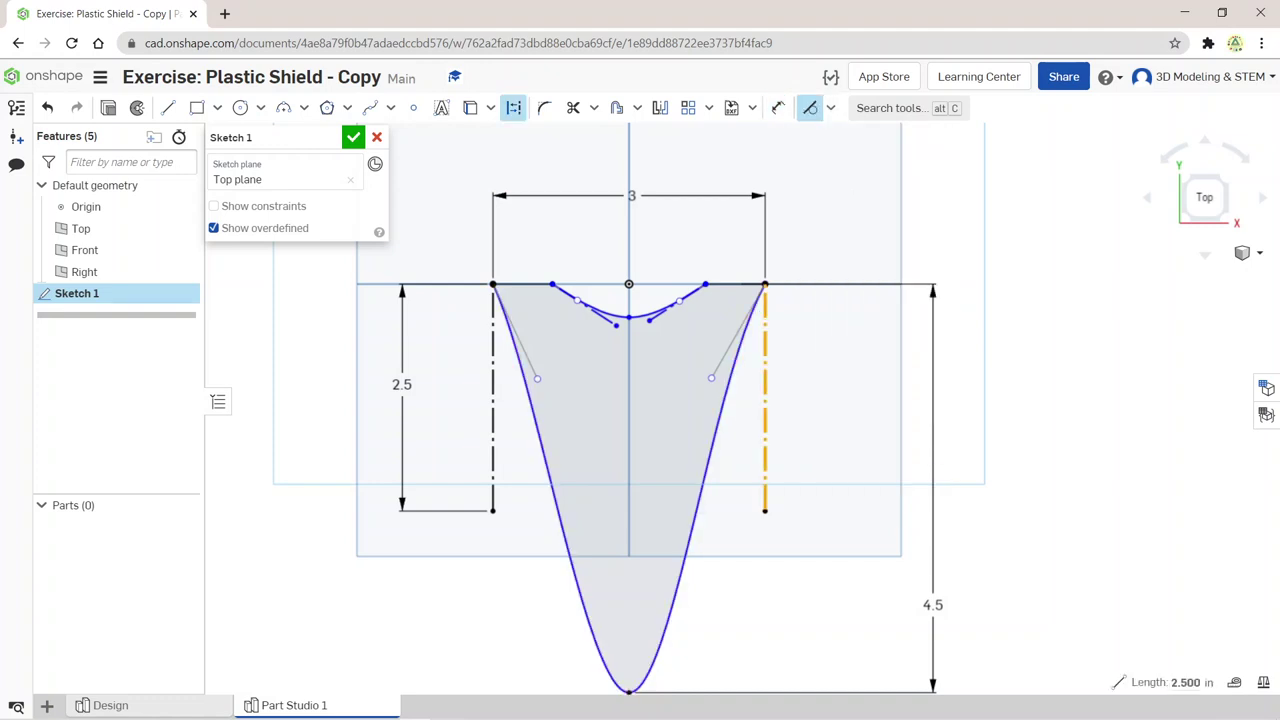
click(722, 420)
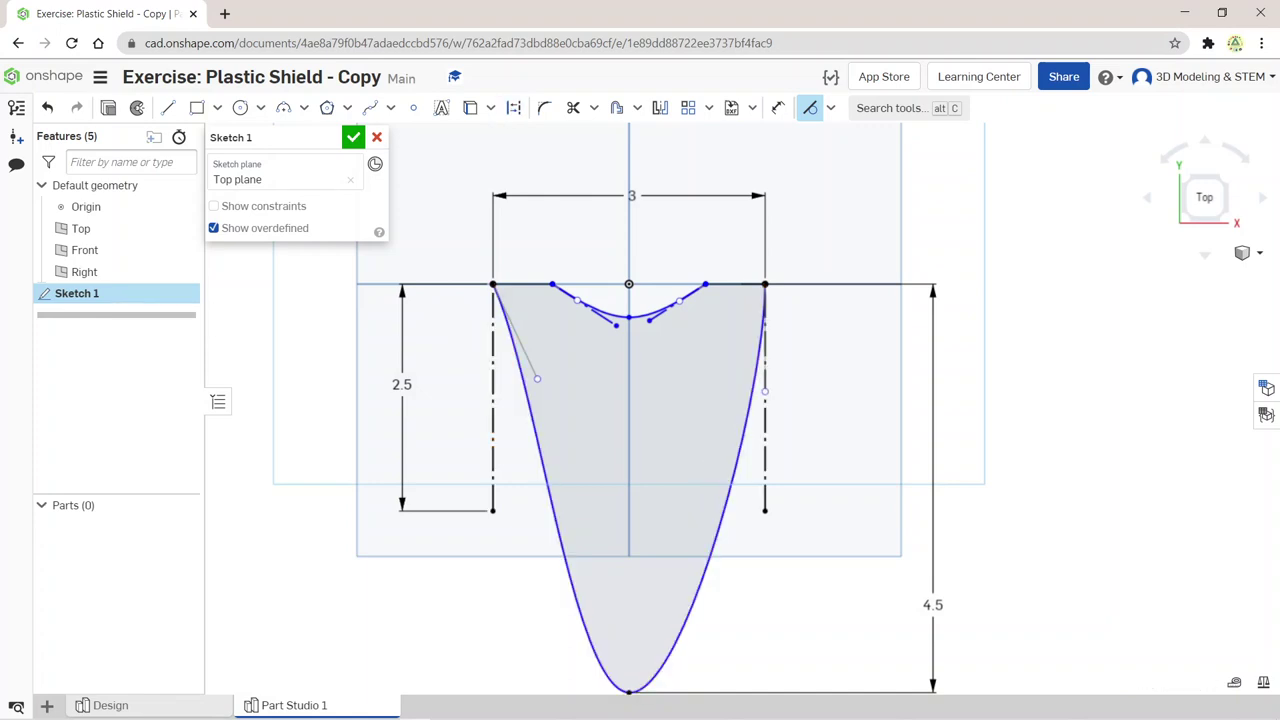
key(t)
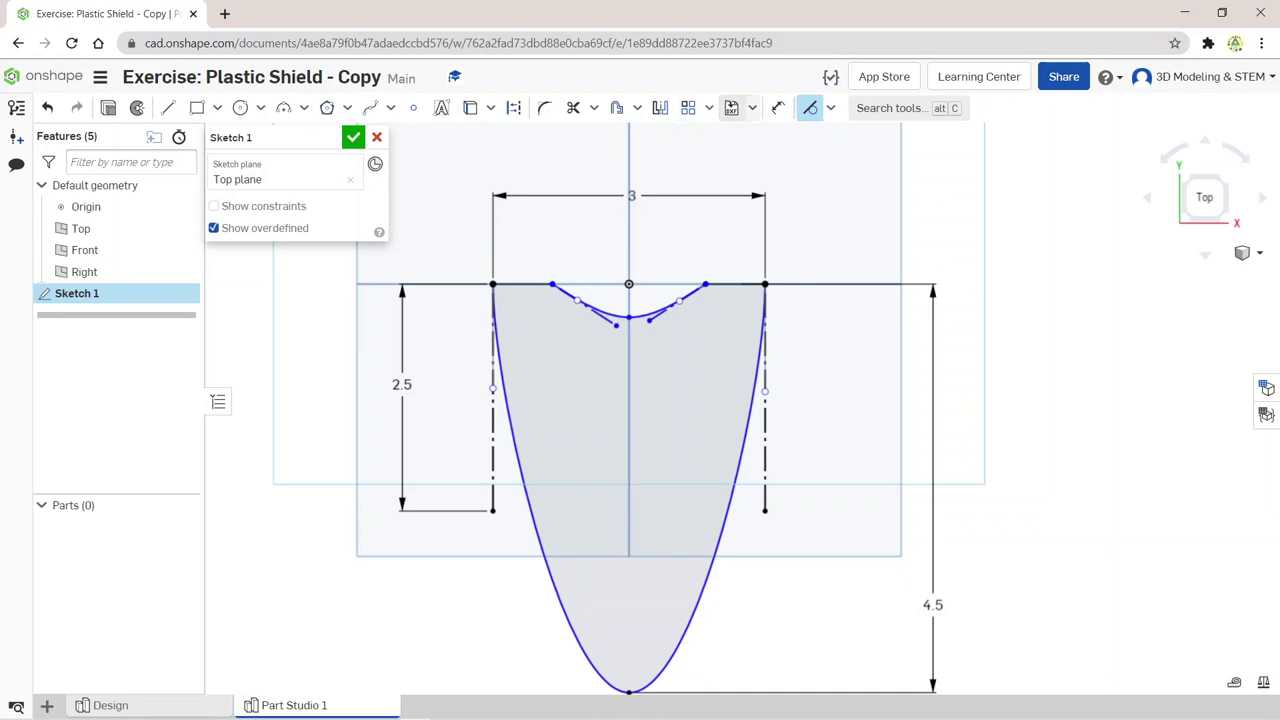
Step: Dimension the left handle at 1.25 and make the right handle equal to it
click(778, 107)
click(592, 312)
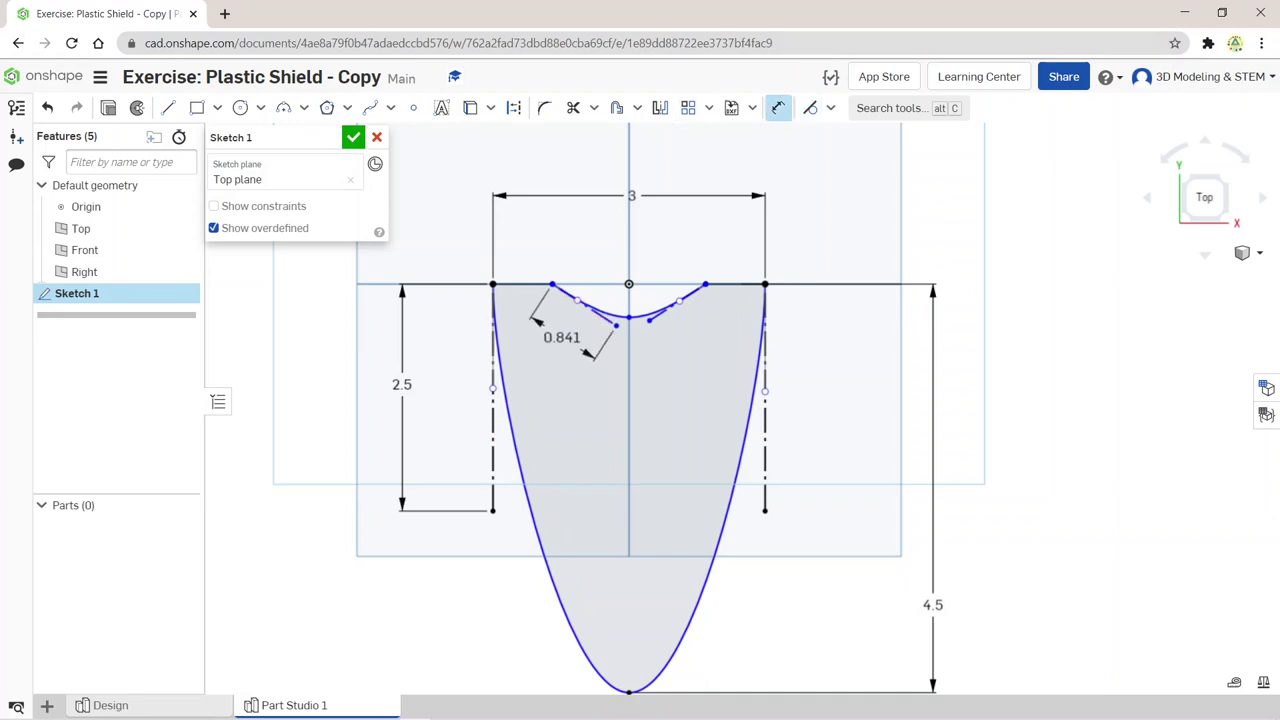
click(560, 345)
text(1.25)
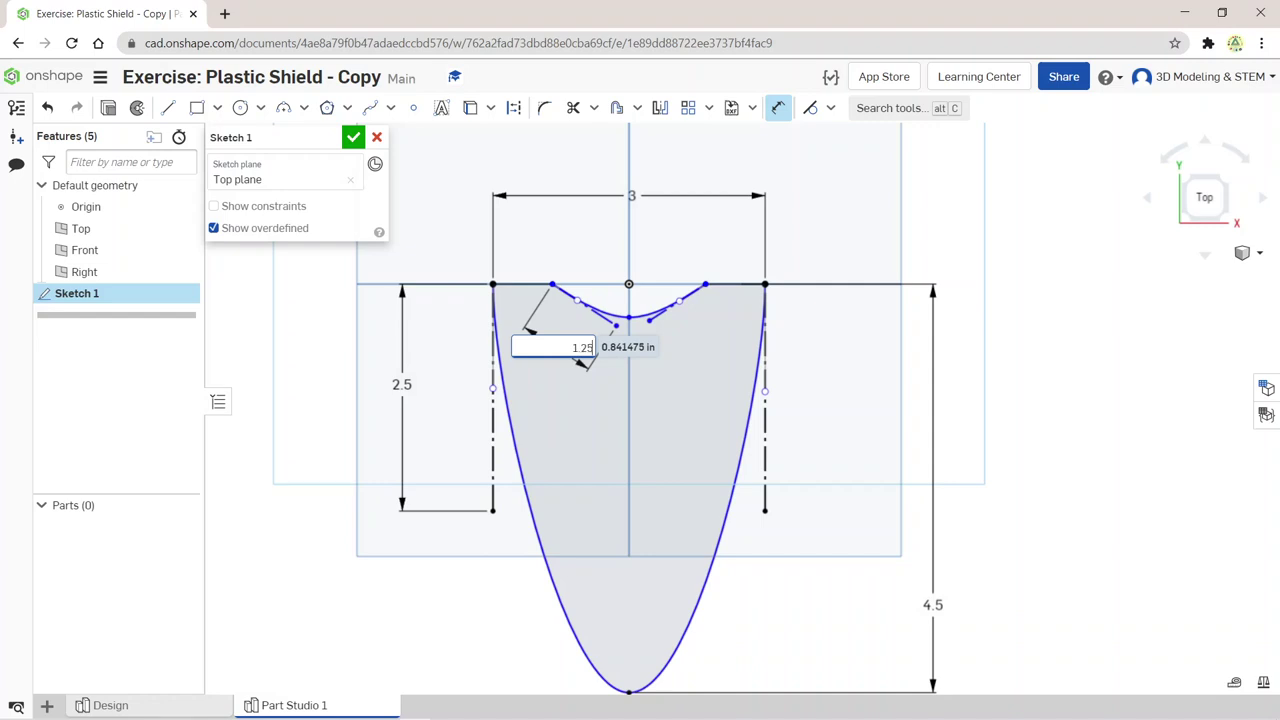
key(Return)
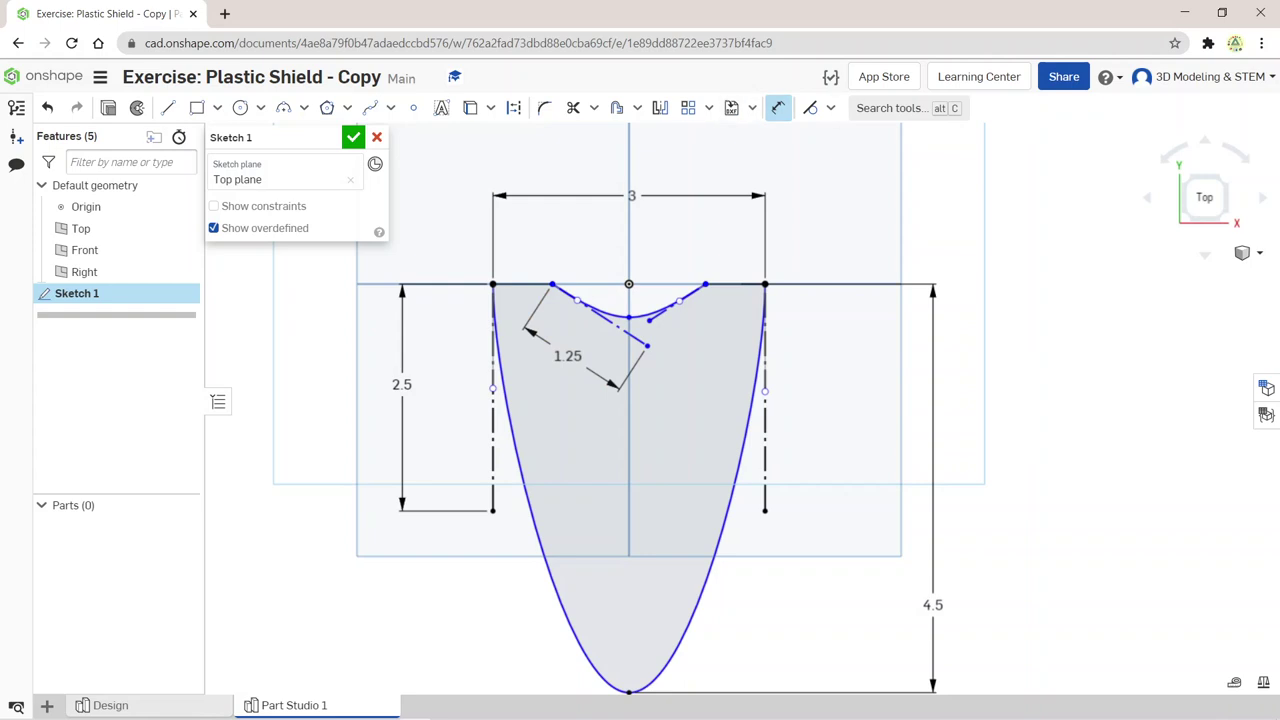
click(830, 108)
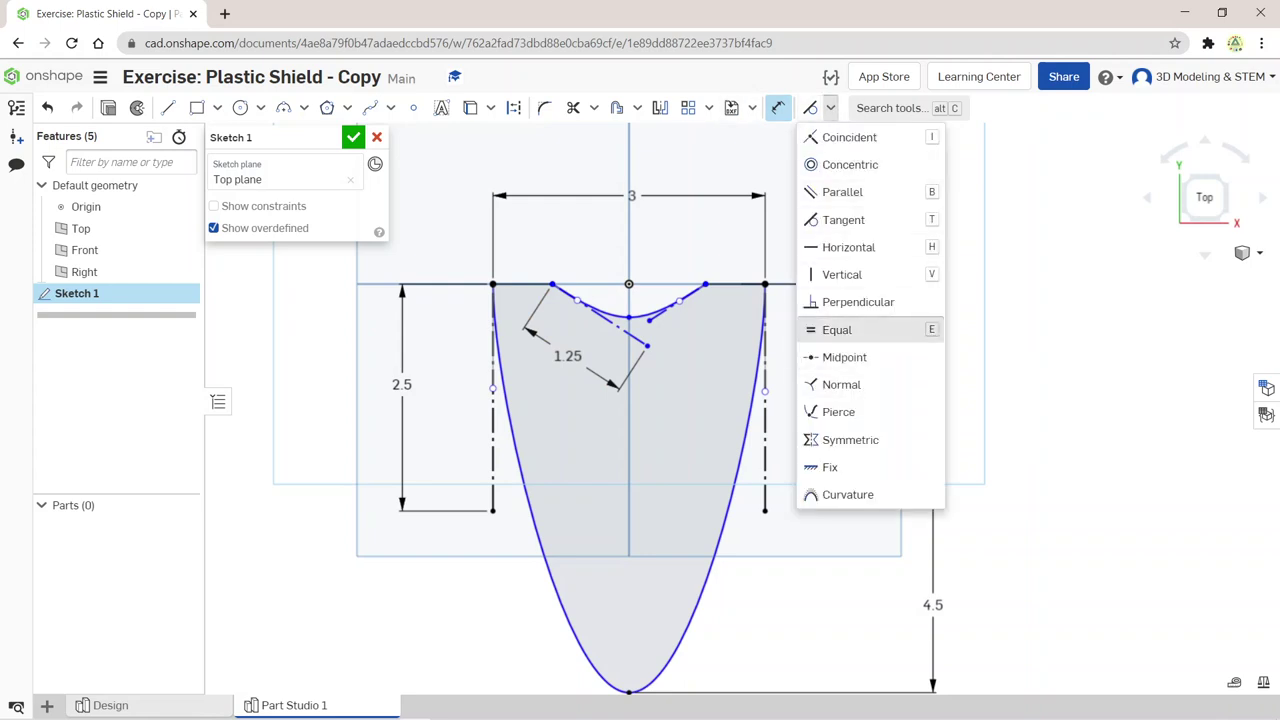
click(837, 329)
click(600, 315)
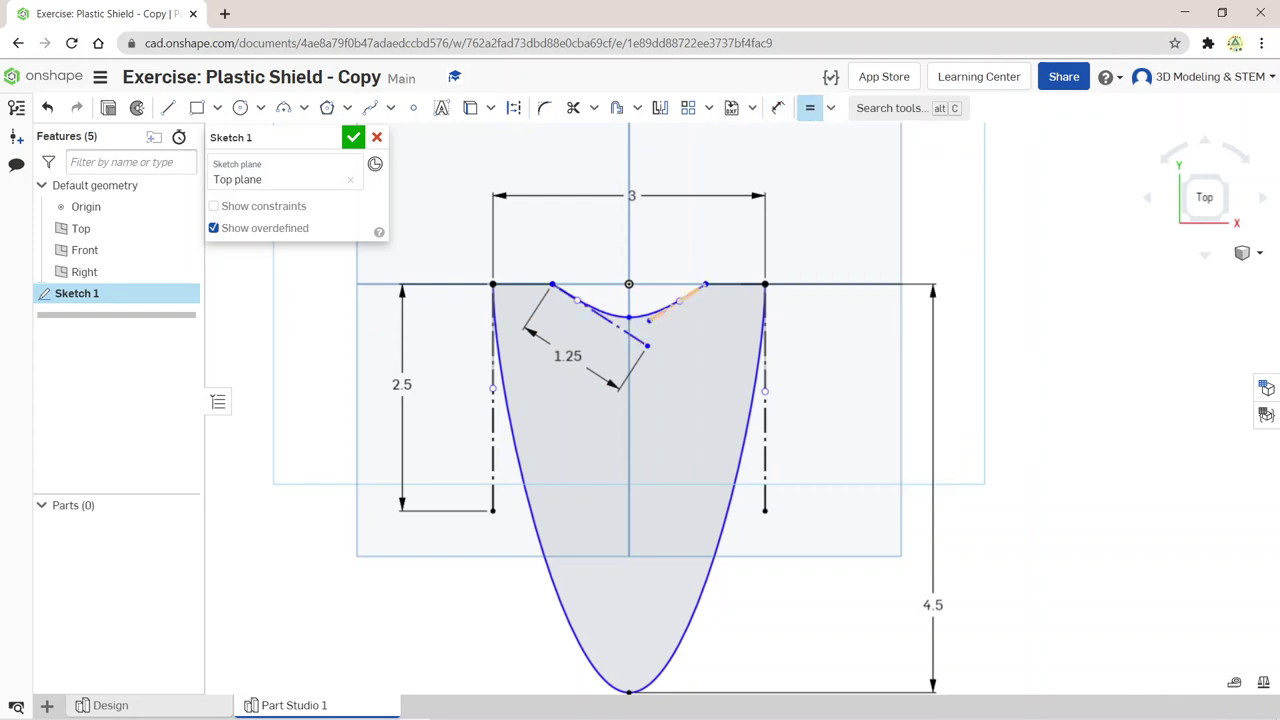
Step: Set a 60° handle angle against the top line and a 2 in top-curve width
key(u)
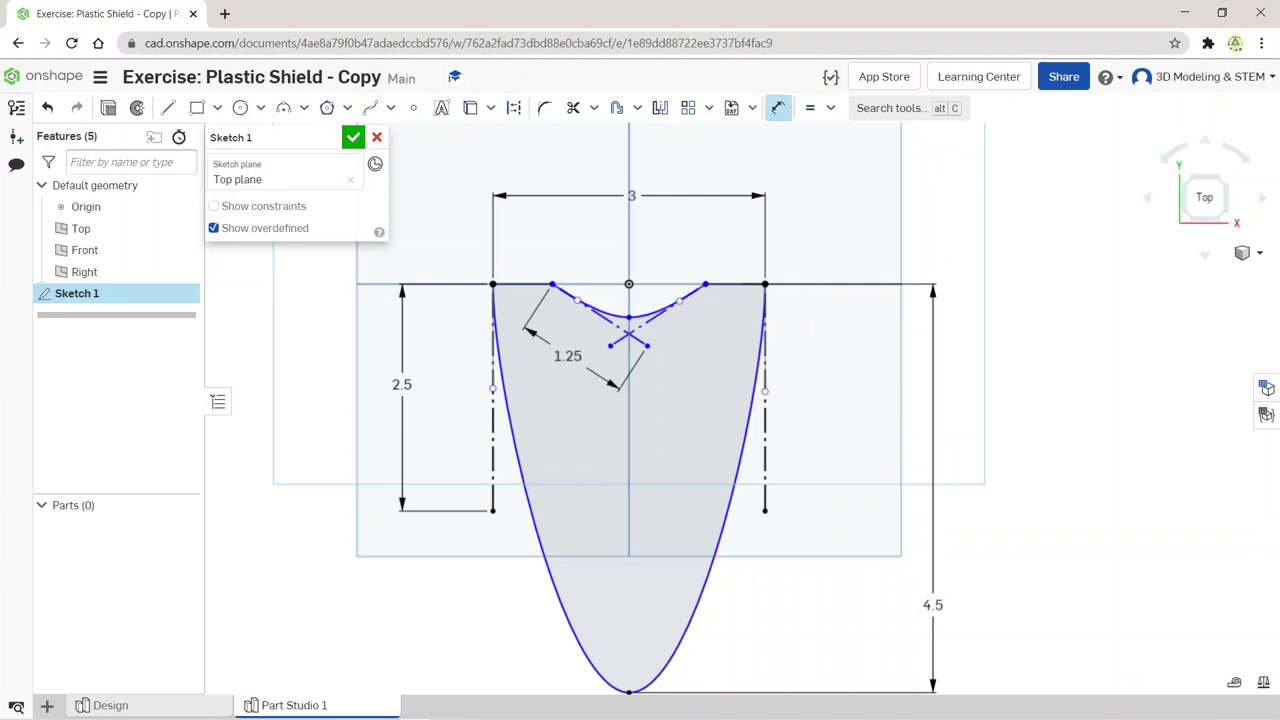
click(600, 315)
click(590, 284)
click(610, 300)
text(60)
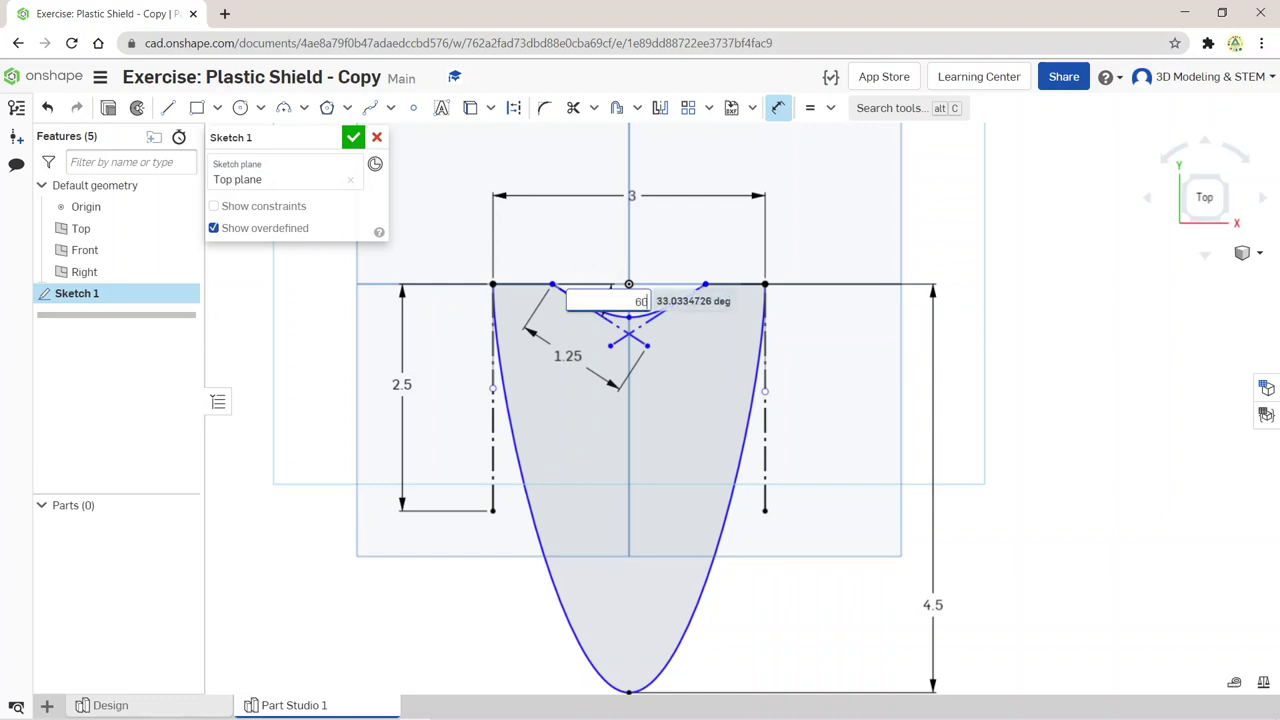
key(Return)
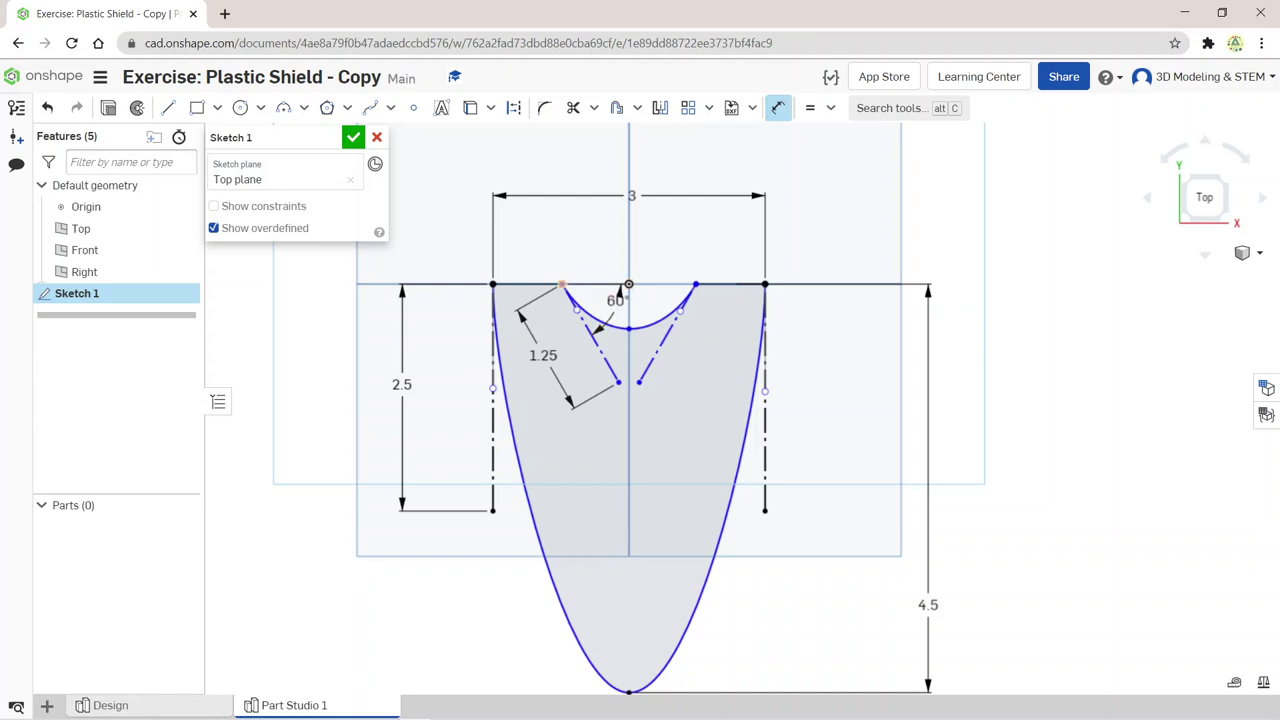
click(695, 285)
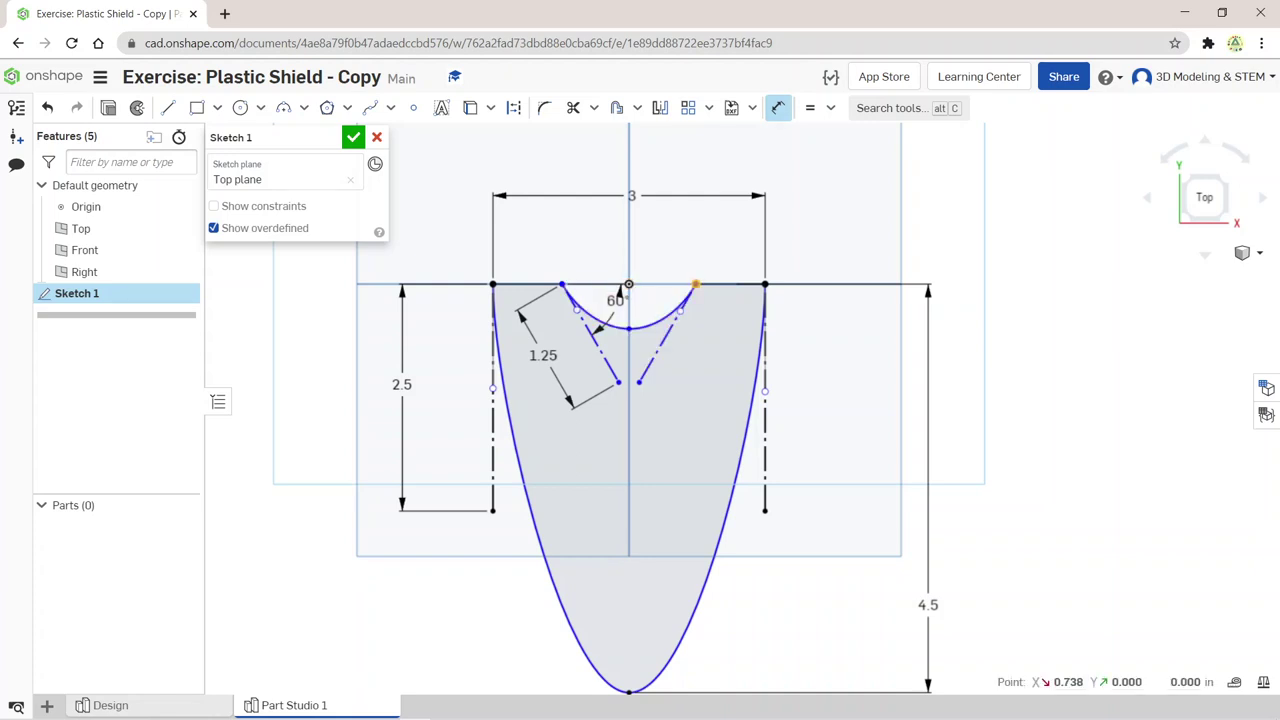
click(562, 285)
click(630, 234)
text(2)
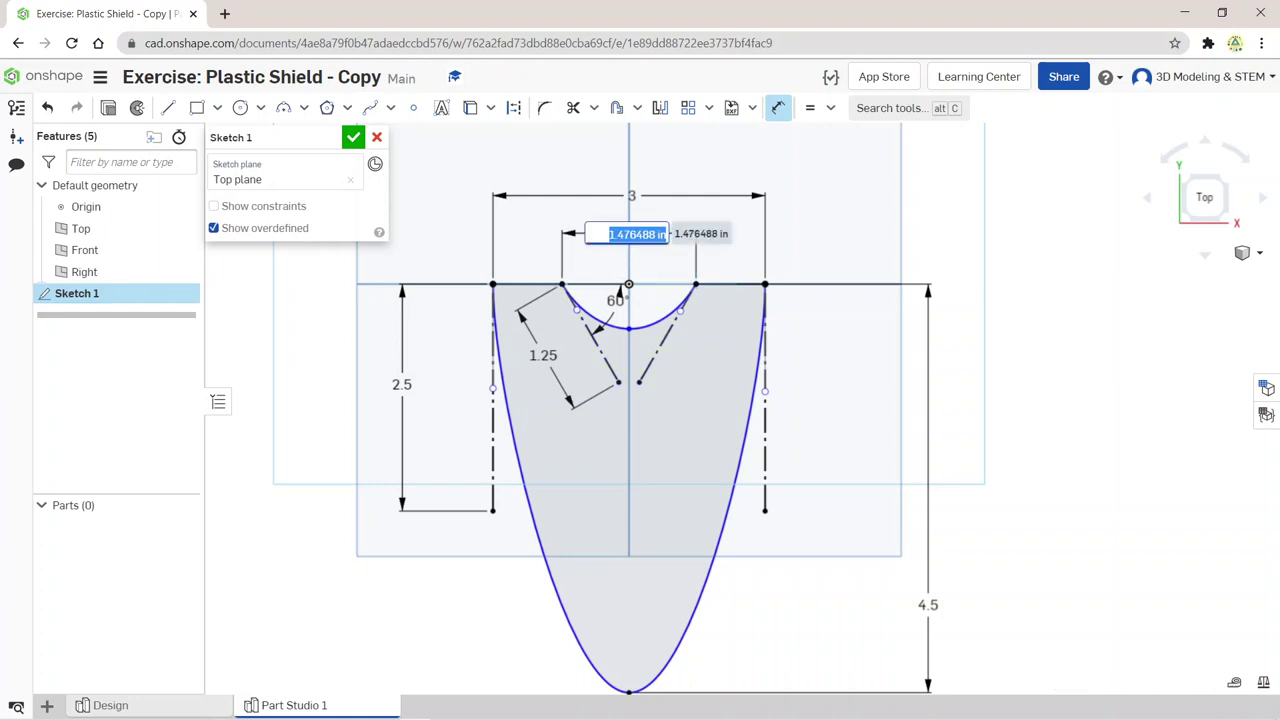
key(Return)
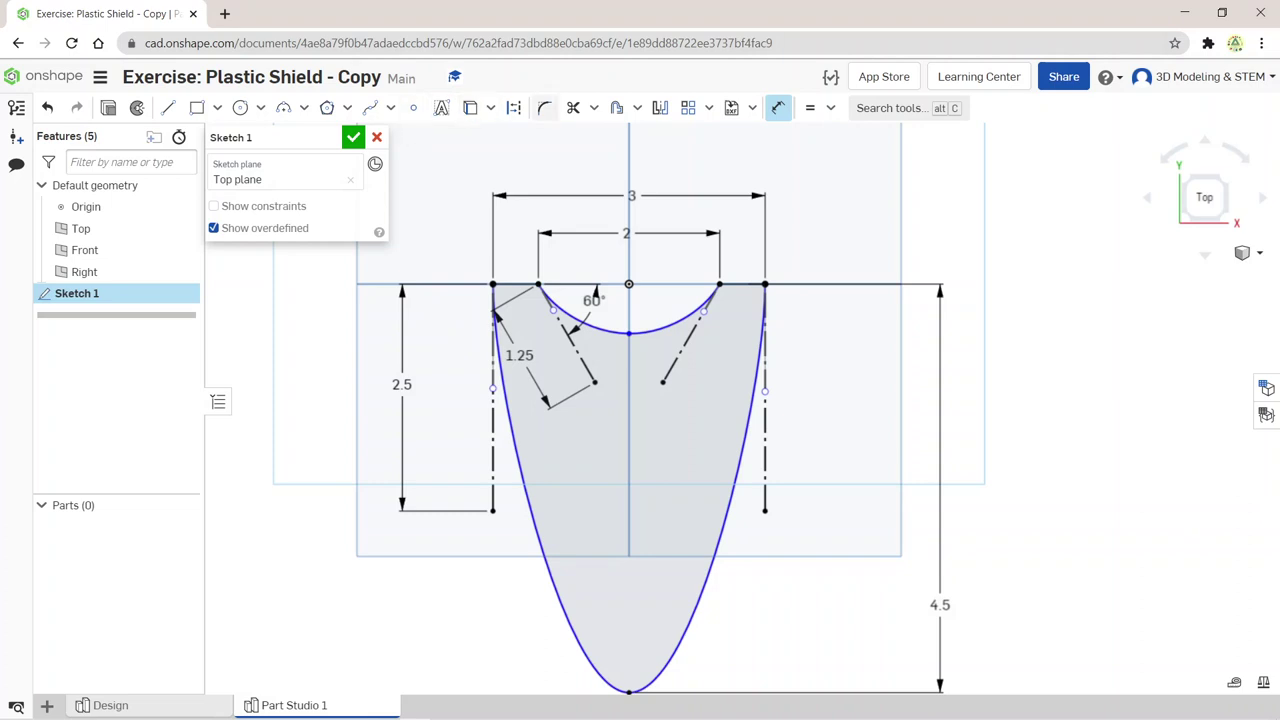
Step: Fillet the outer left top corner with a 0.125 in radius
click(544, 107)
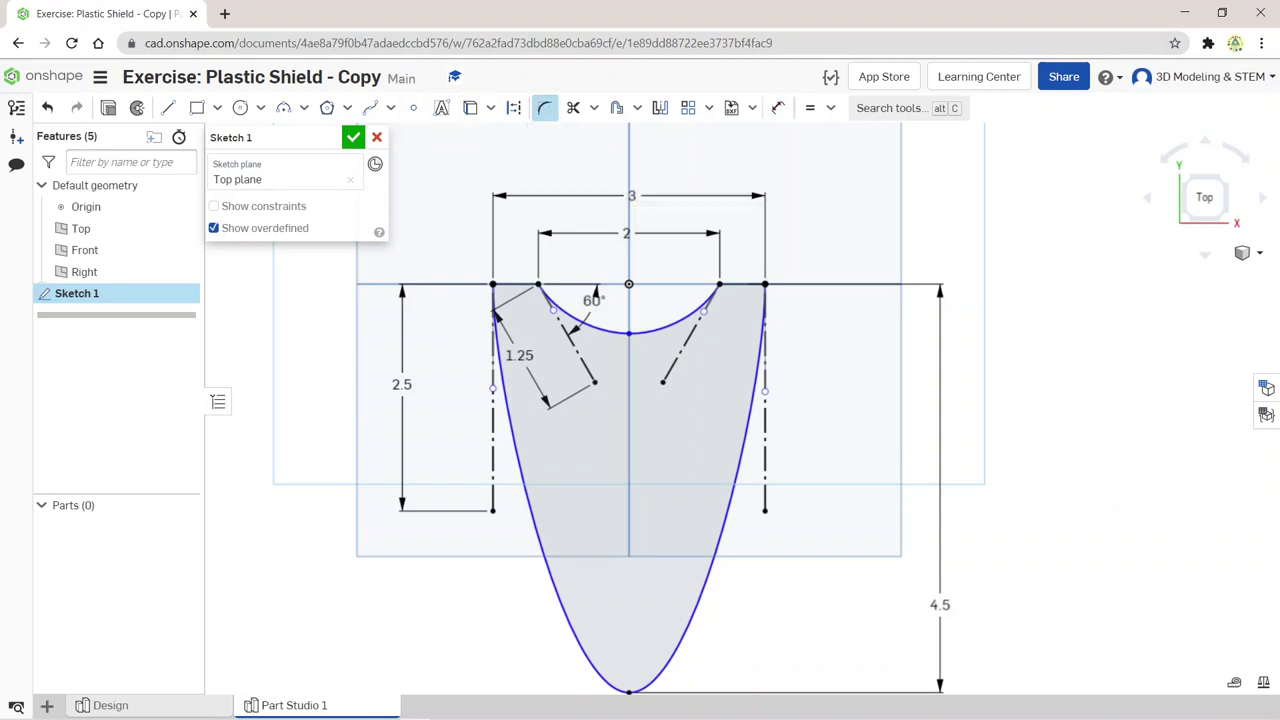
scroll(470, 303, up, 5)
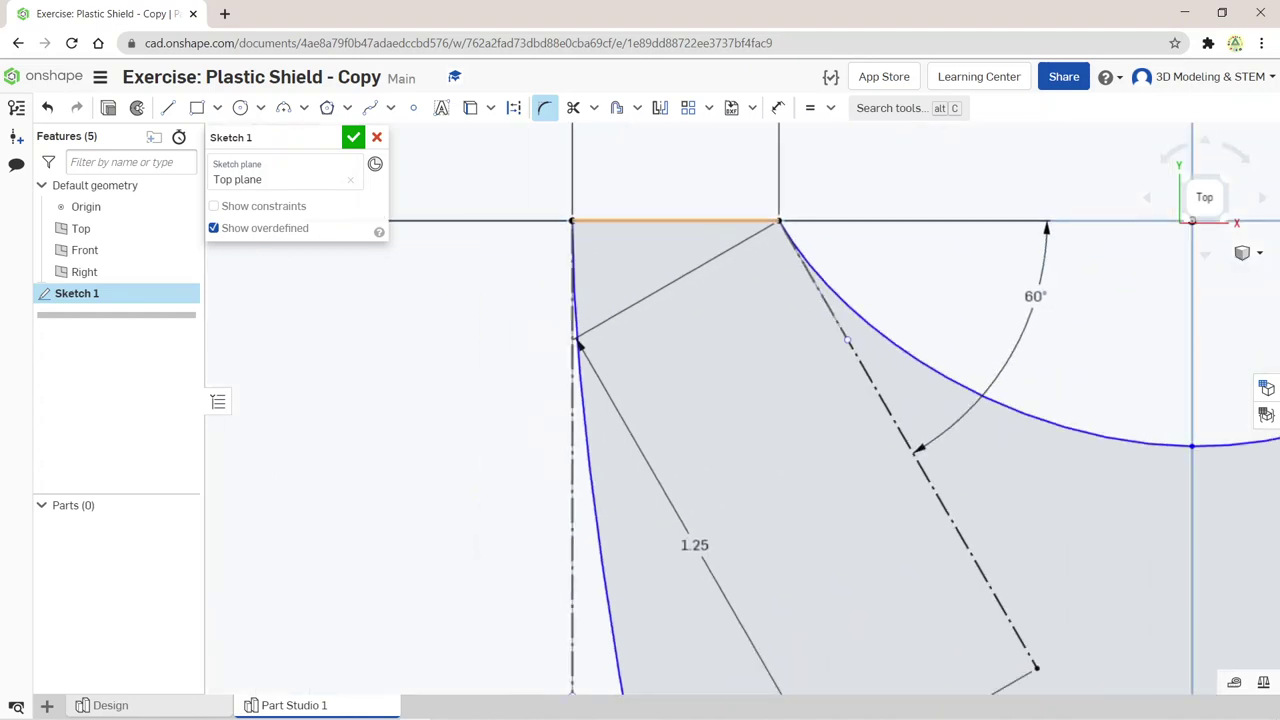
click(580, 345)
click(675, 220)
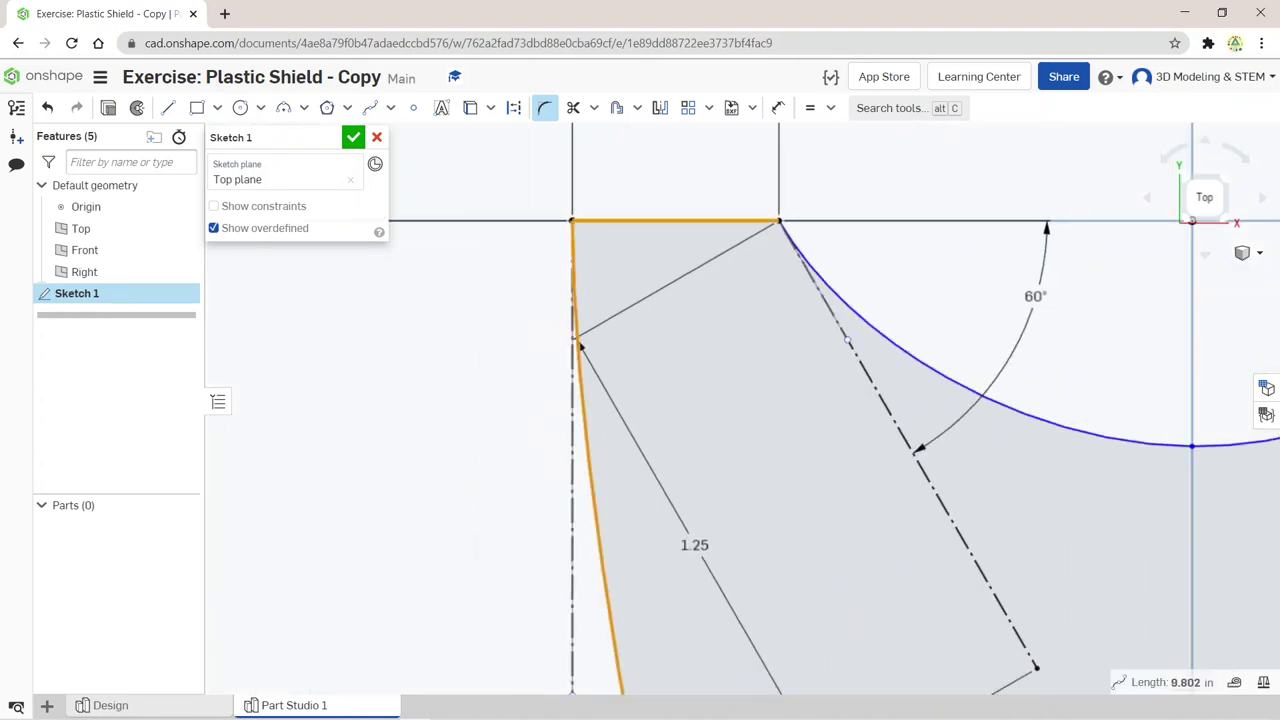
double_click(576, 346)
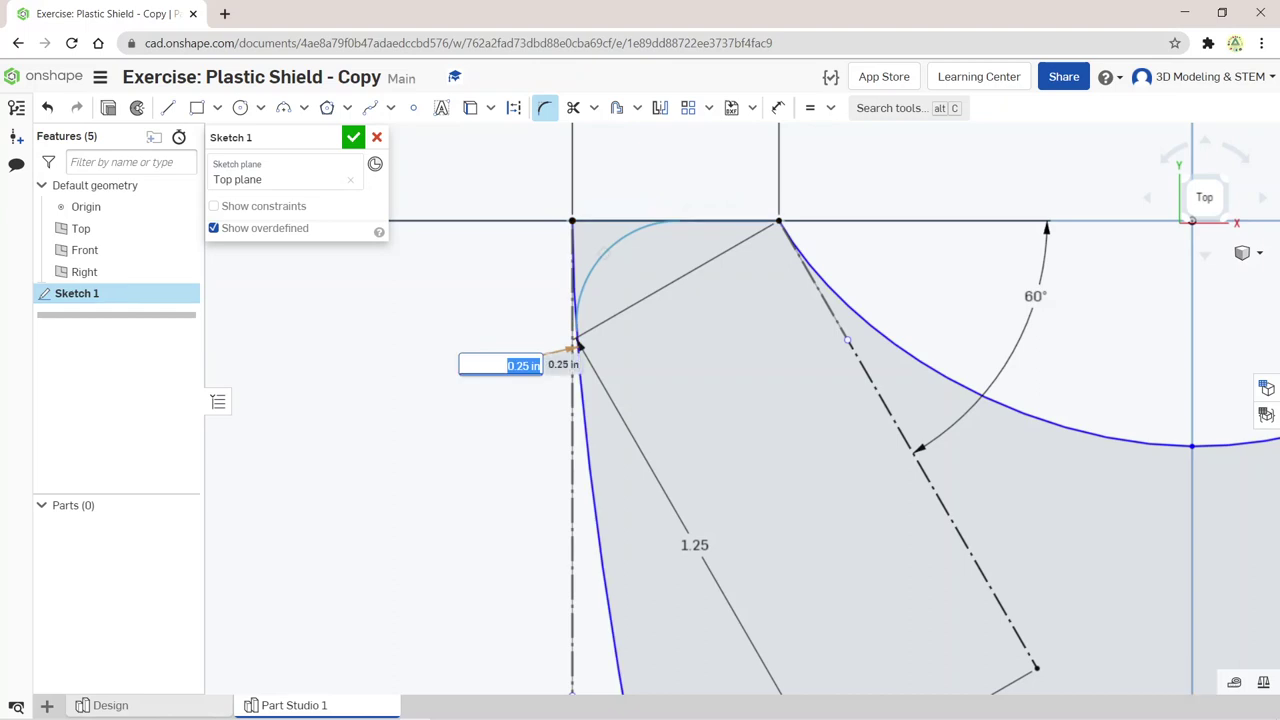
key(BackSpace)
text(125)
key(Return)
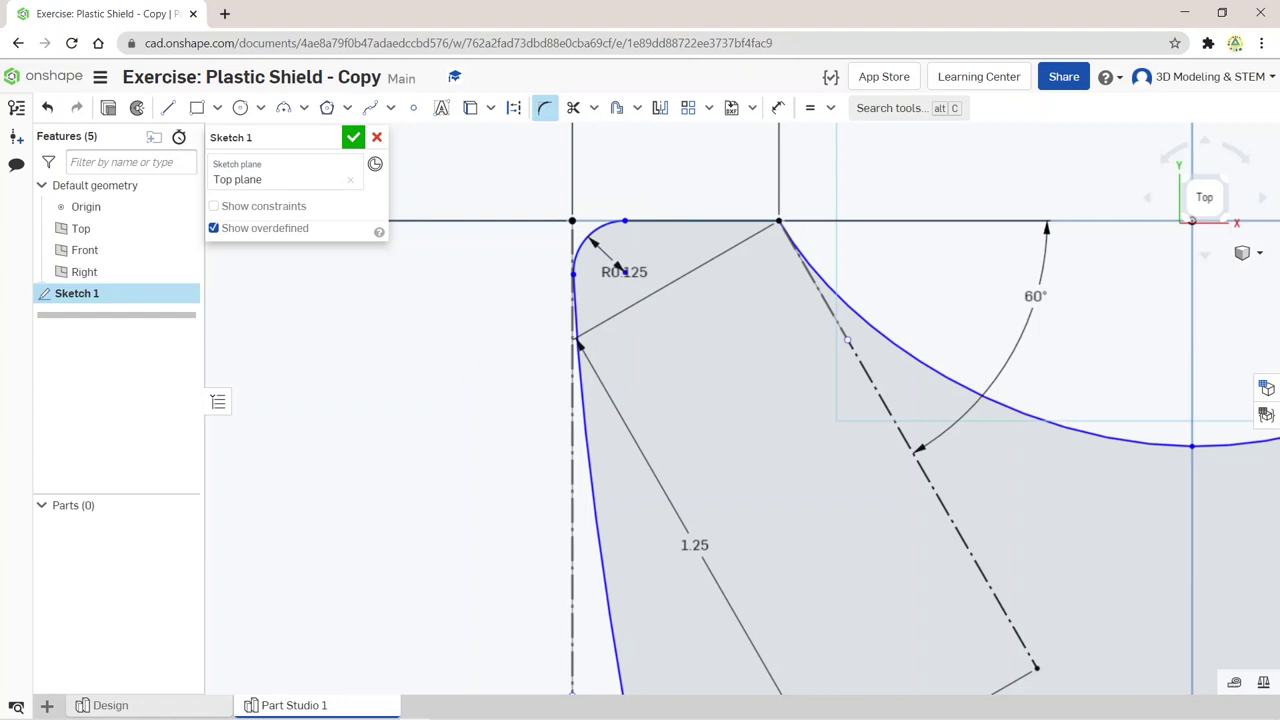
Step: Fillet the inner corners and the outer right top corner of the profile
click(795, 250)
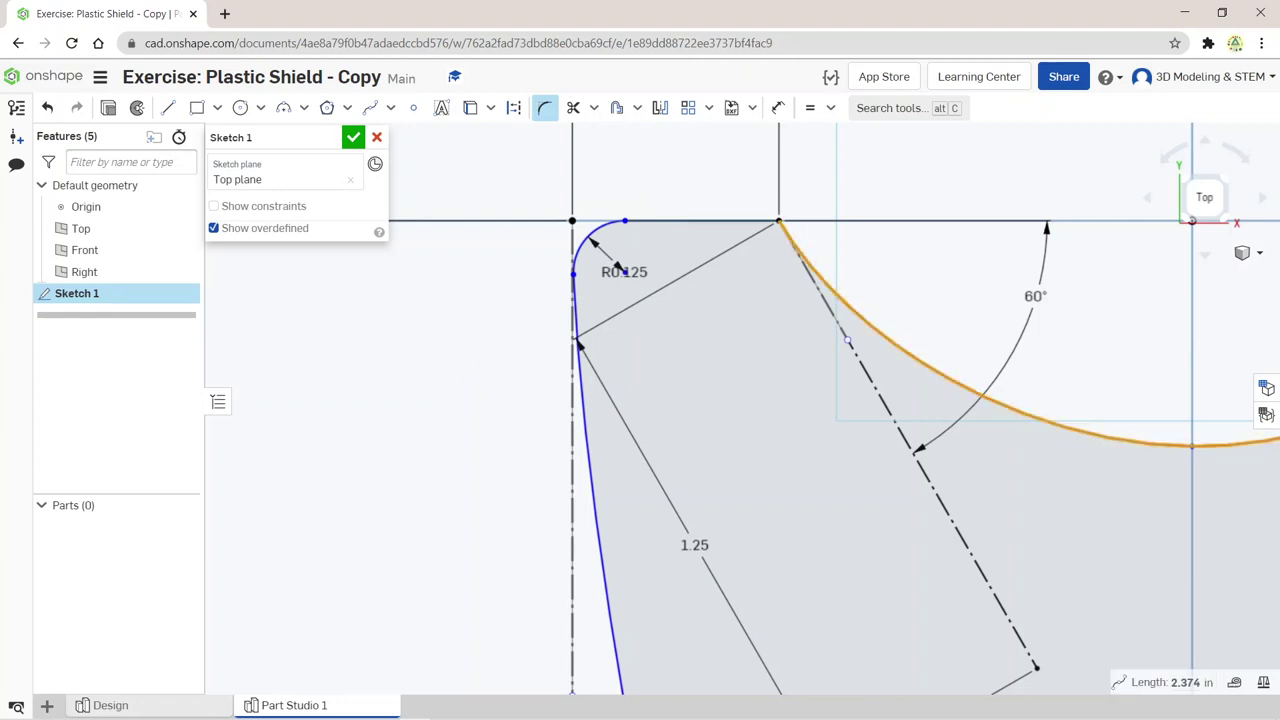
click(765, 221)
click(775, 226)
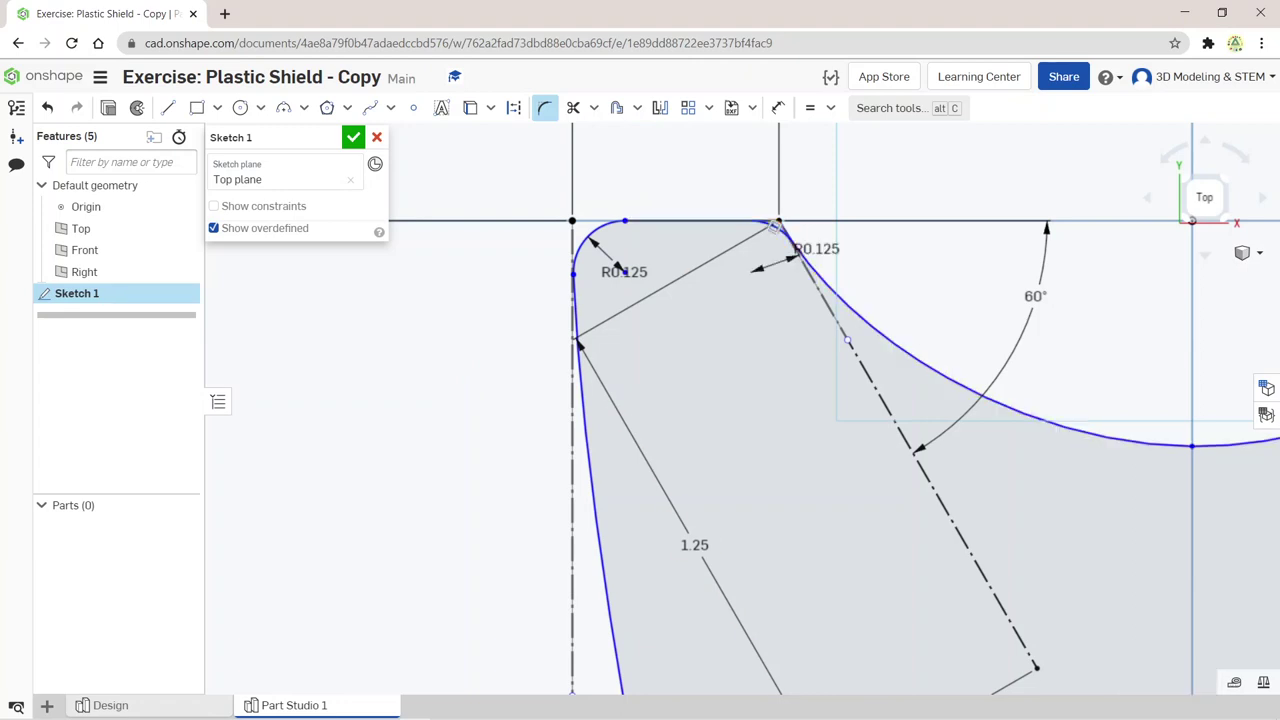
mouse_move(1000, 400)
middle_down()
mouse_move(559, 410)
mouse_move(240, 462)
middle_up()
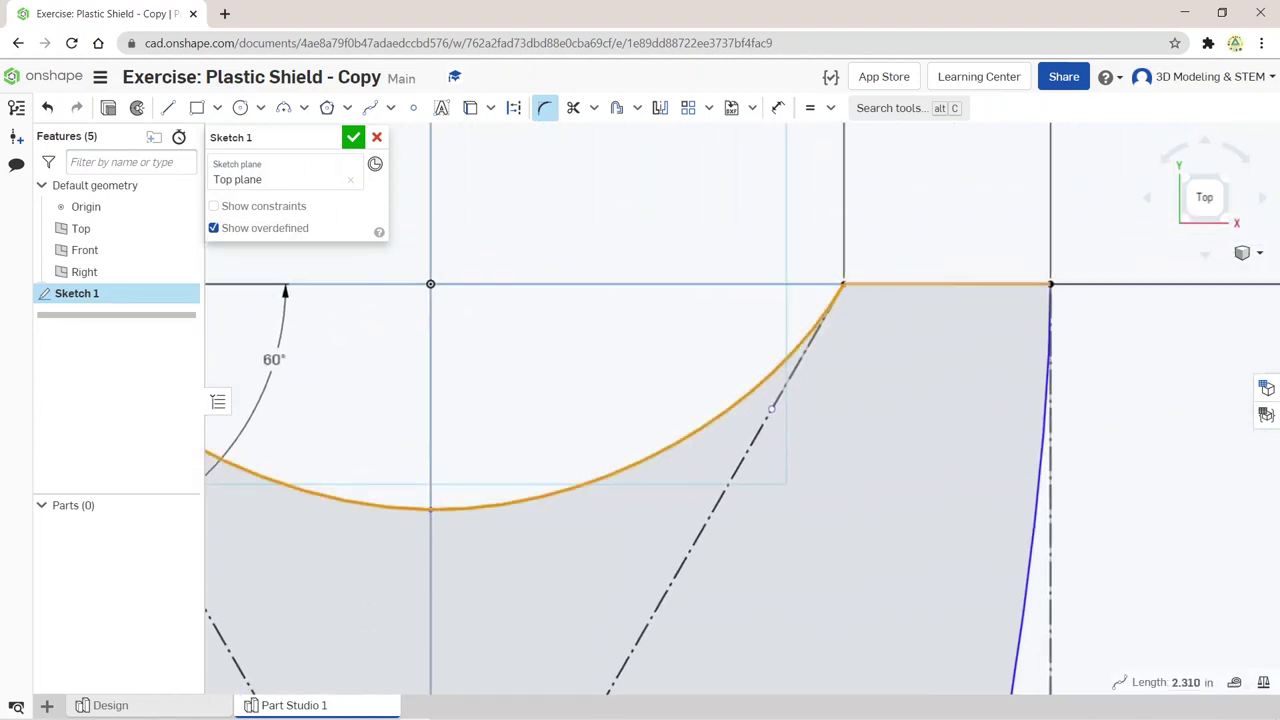
click(843, 287)
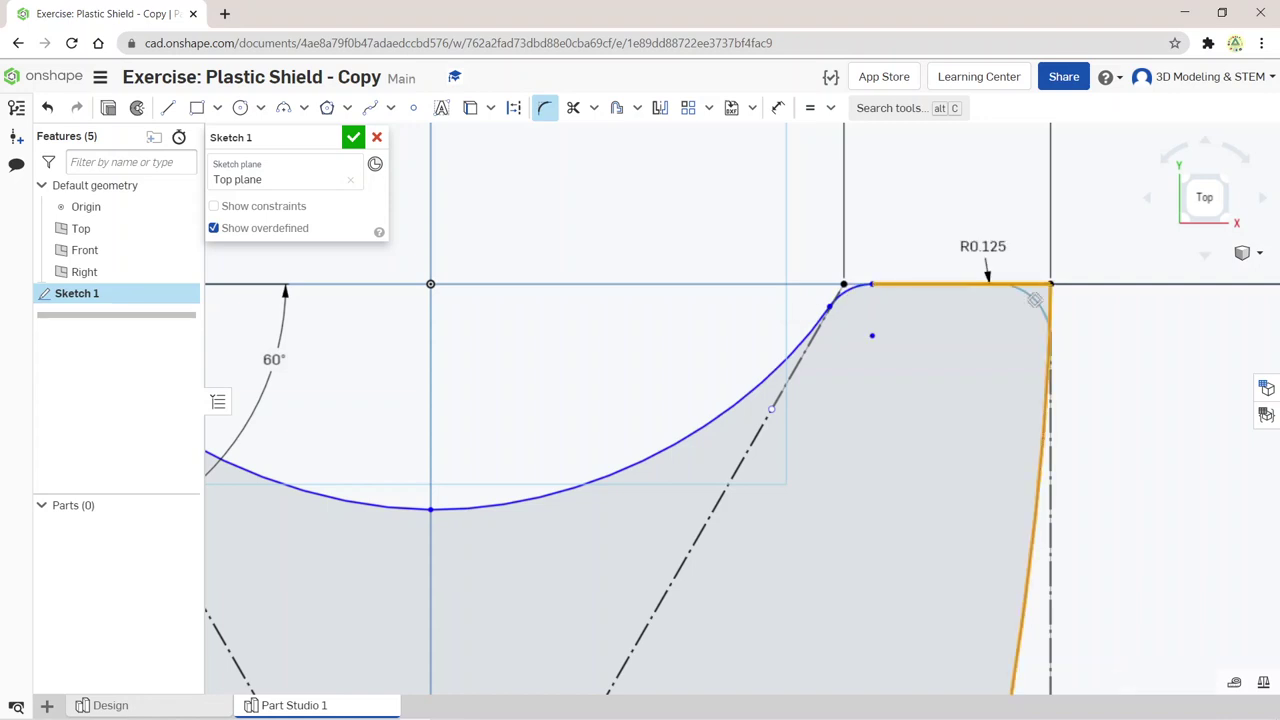
click(1034, 299)
scroll(1034, 299, up, 3)
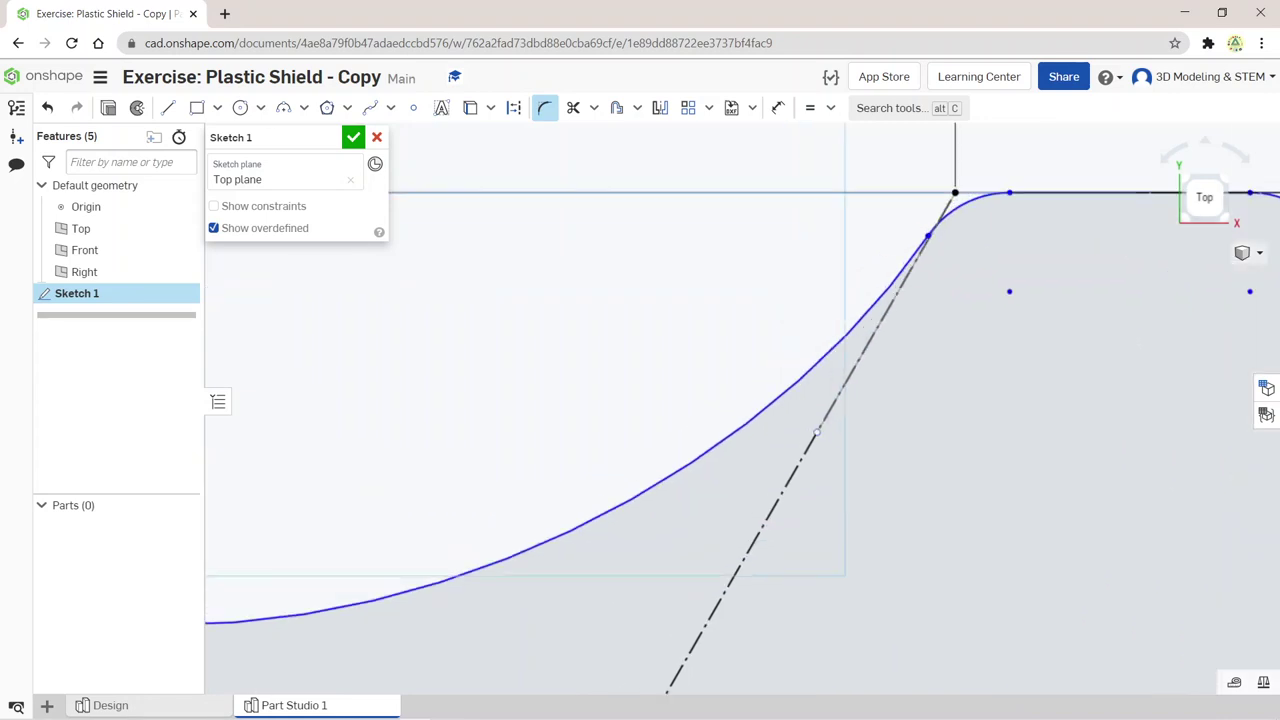
scroll(1034, 299, down, 5)
scroll(722, 433, down, 3)
middle_drag(640, 400, 726, 254)
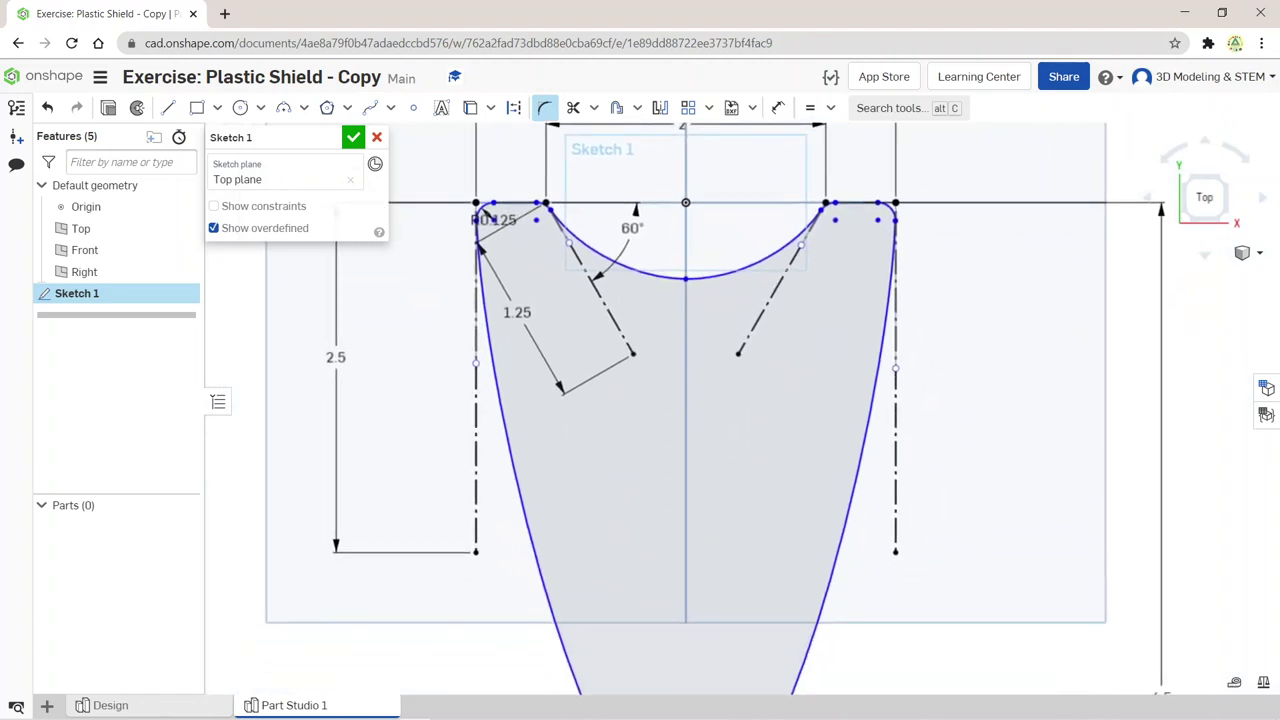
scroll(711, 244, down, 1)
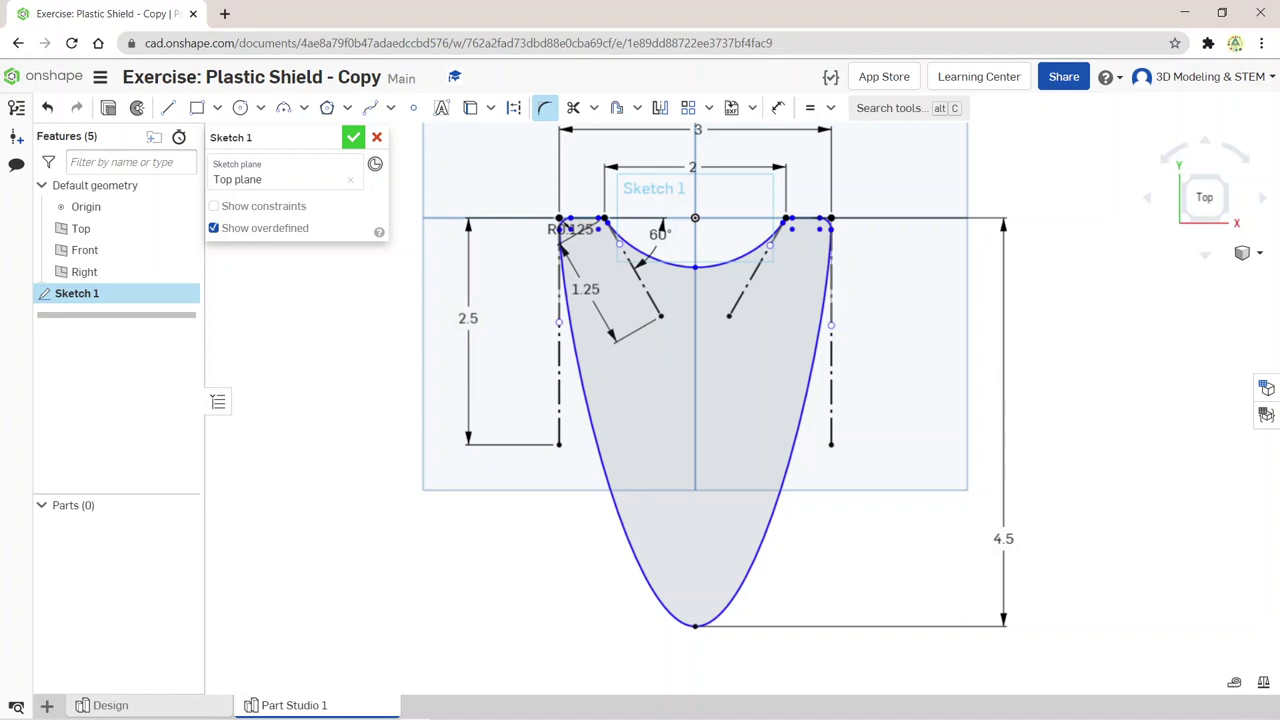
Step: Finish Sketch 1 and return the view to an isometric orientation
key(Return)
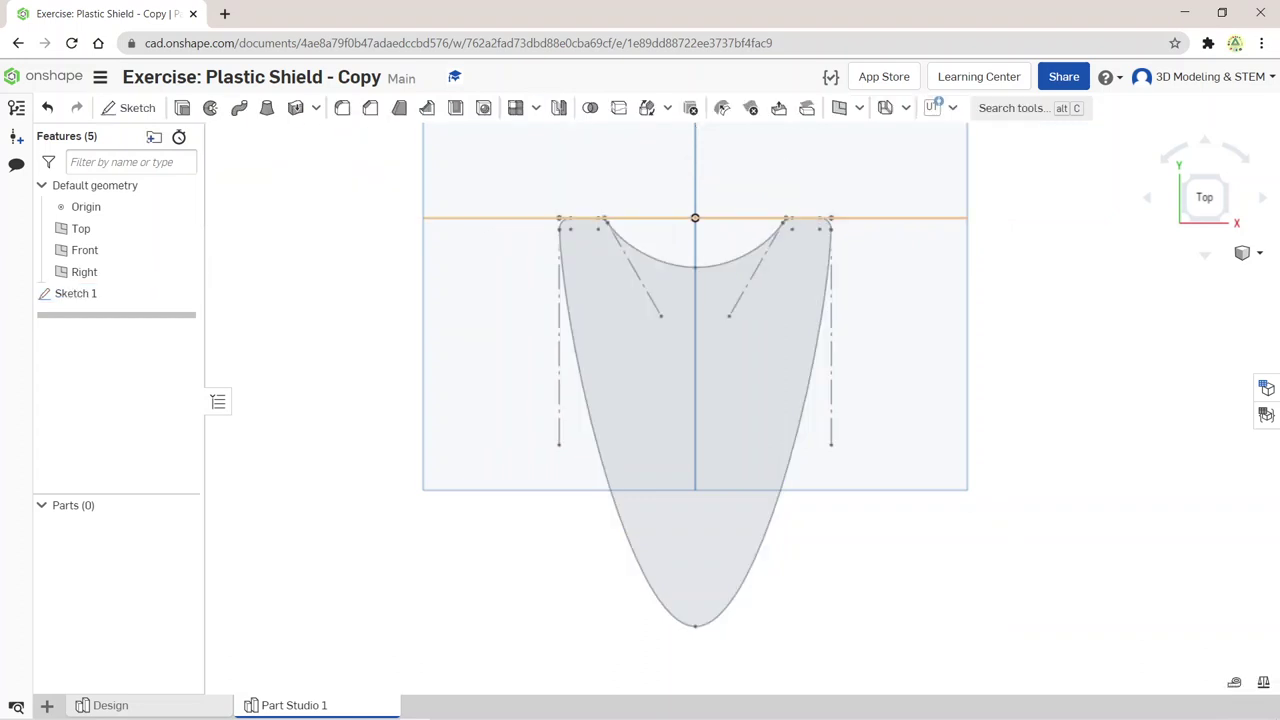
mouse_move(682, 225)
right_down()
mouse_move(672, 220)
mouse_move(716, 230)
right_up()
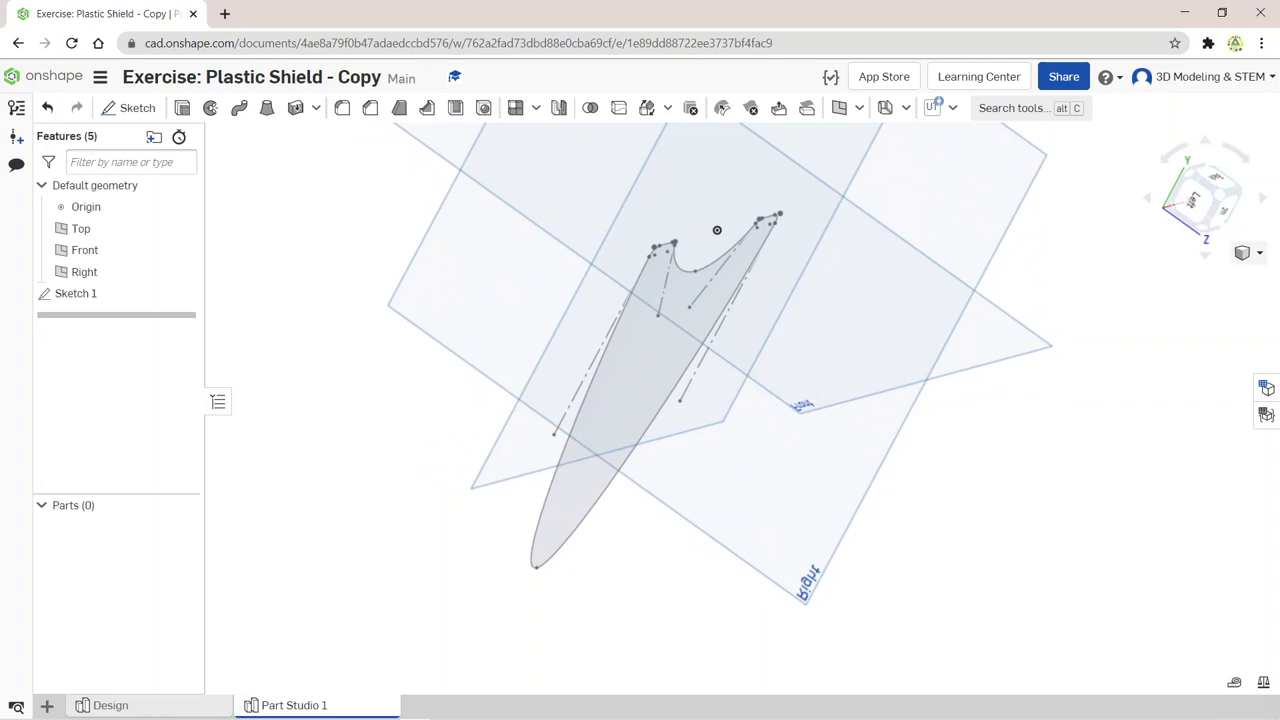
click(1242, 252)
click(1090, 271)
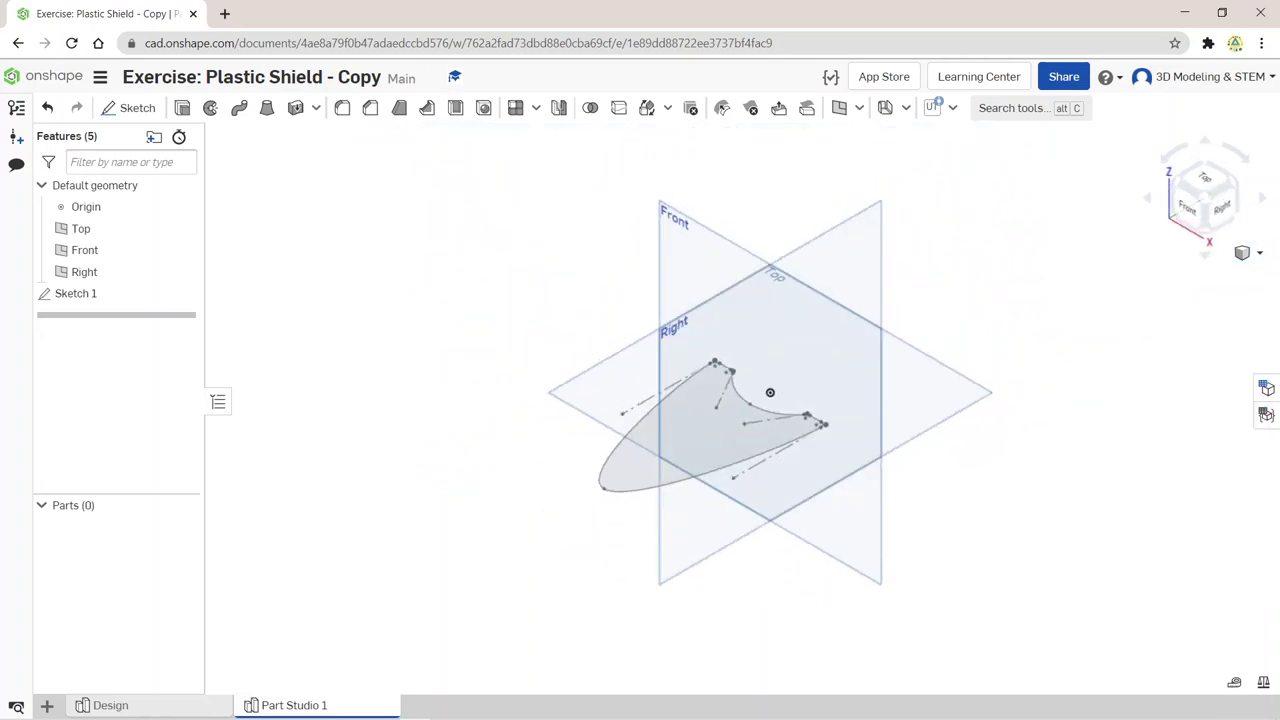
Step: View the Front plane head-on and begin Sketch 2 on it
click(1187, 207)
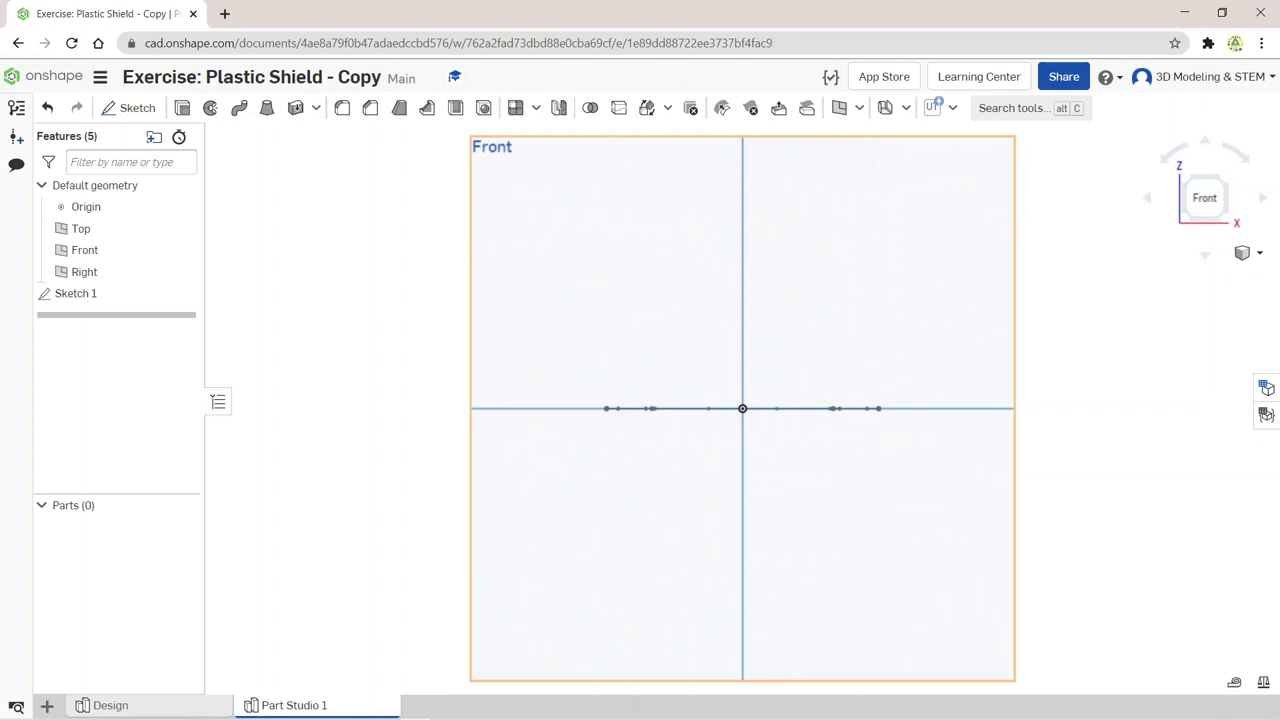
scroll(750, 390, up, 5)
middle_drag(750, 430, 685, 287)
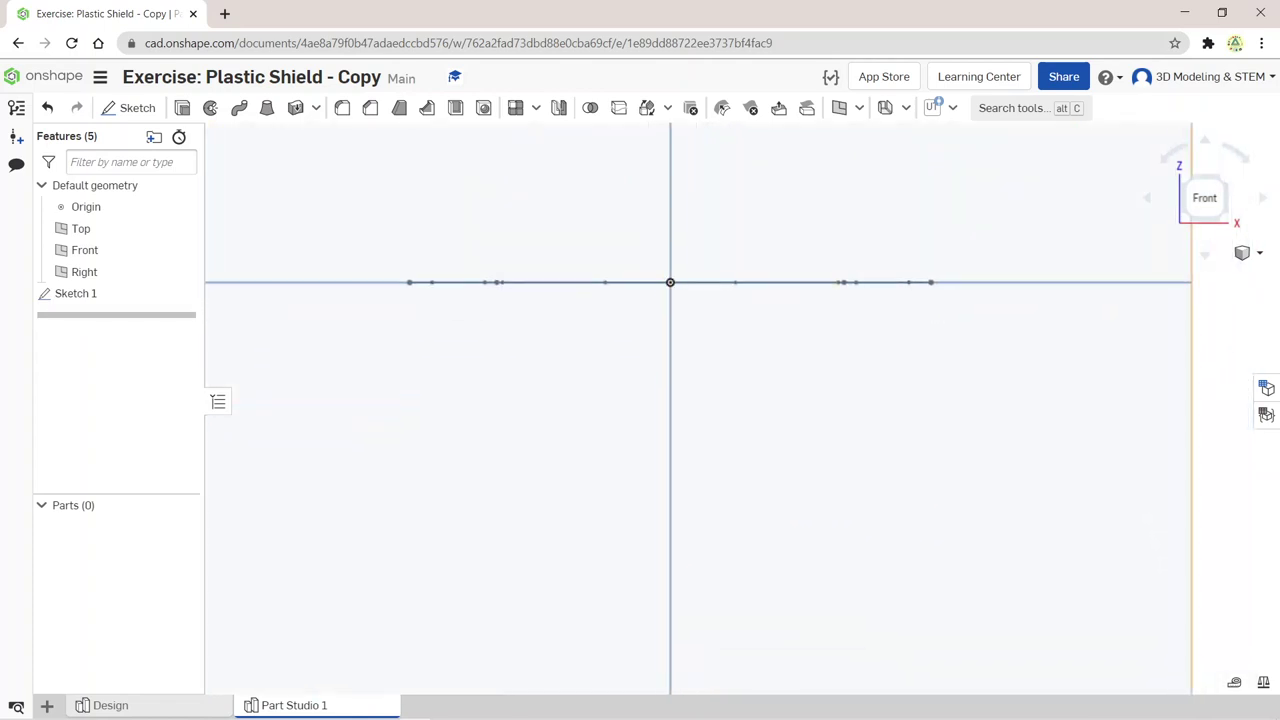
click(1204, 197)
click(84, 250)
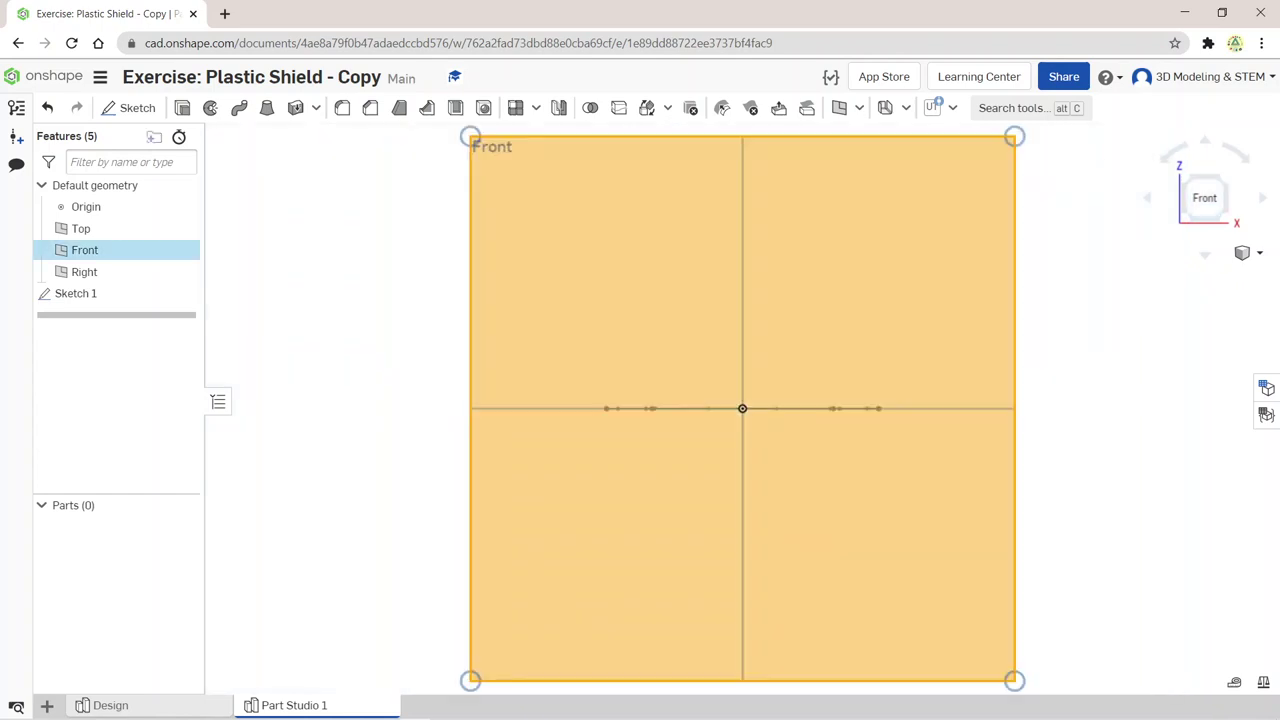
click(130, 107)
Step: Draw a three-point arc of radius 3.514 from left to right below the origin
scroll(817, 508, up, 1)
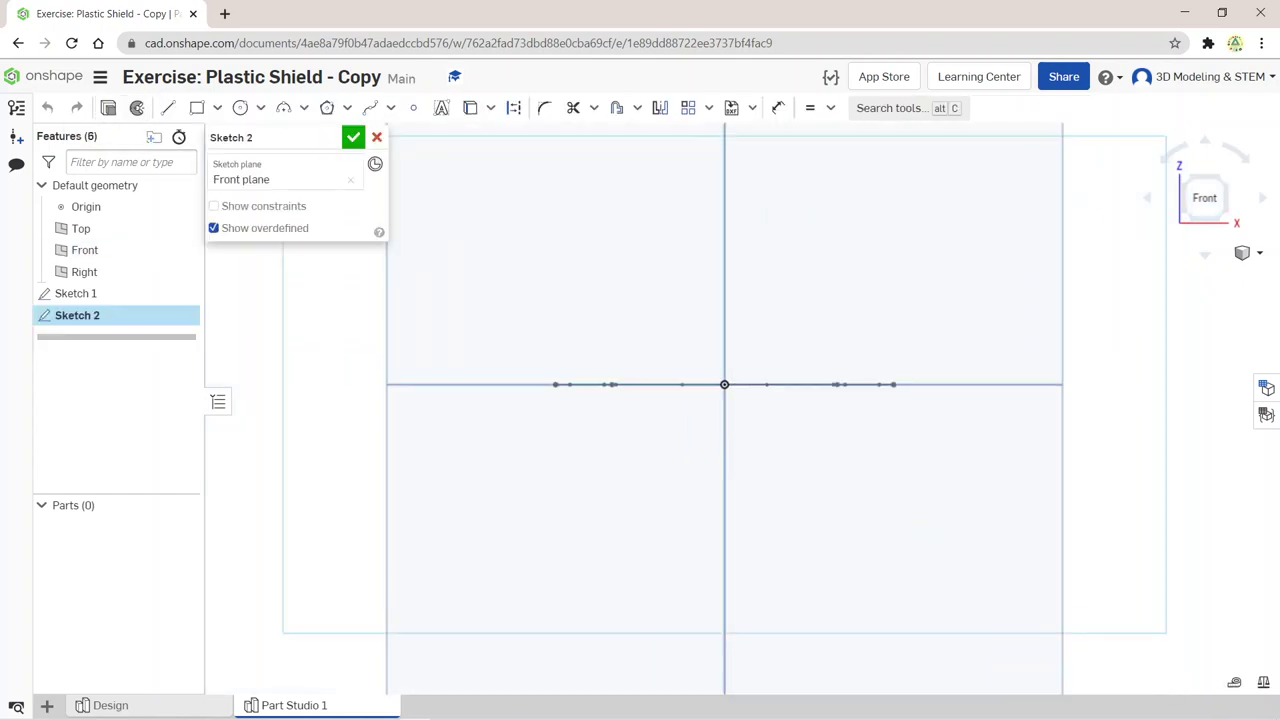
scroll(802, 493, up, 2)
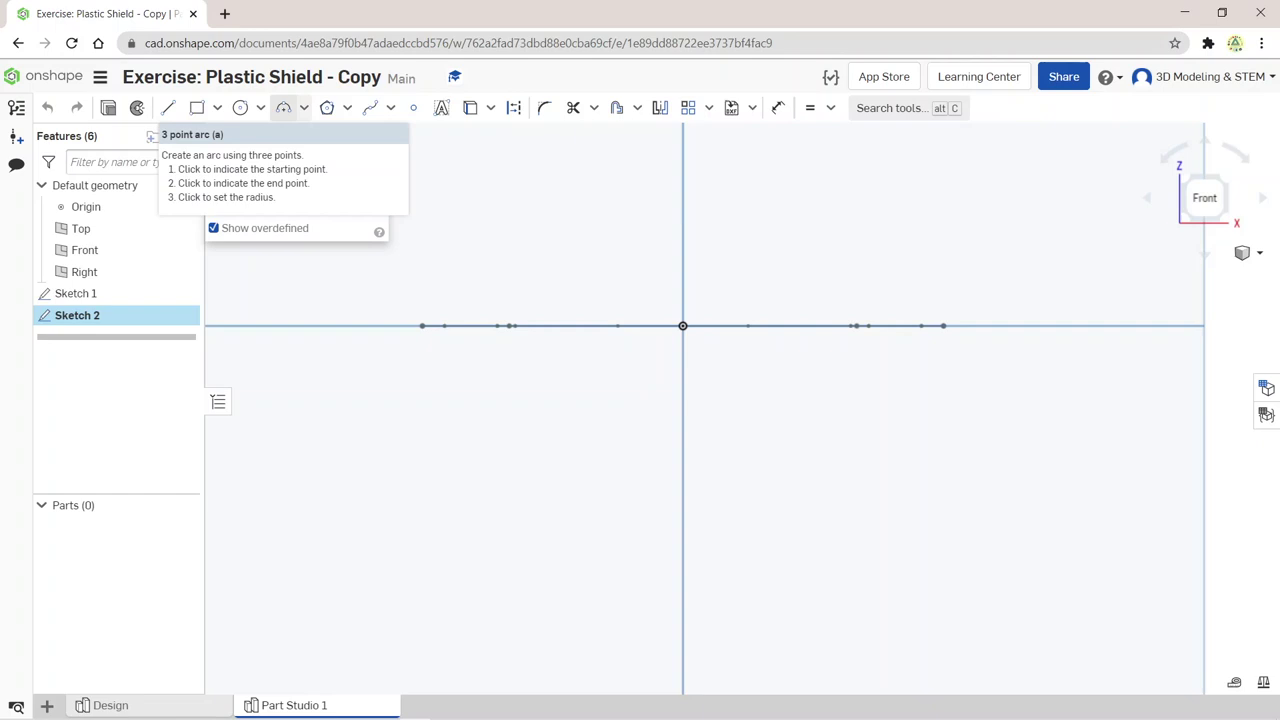
click(283, 107)
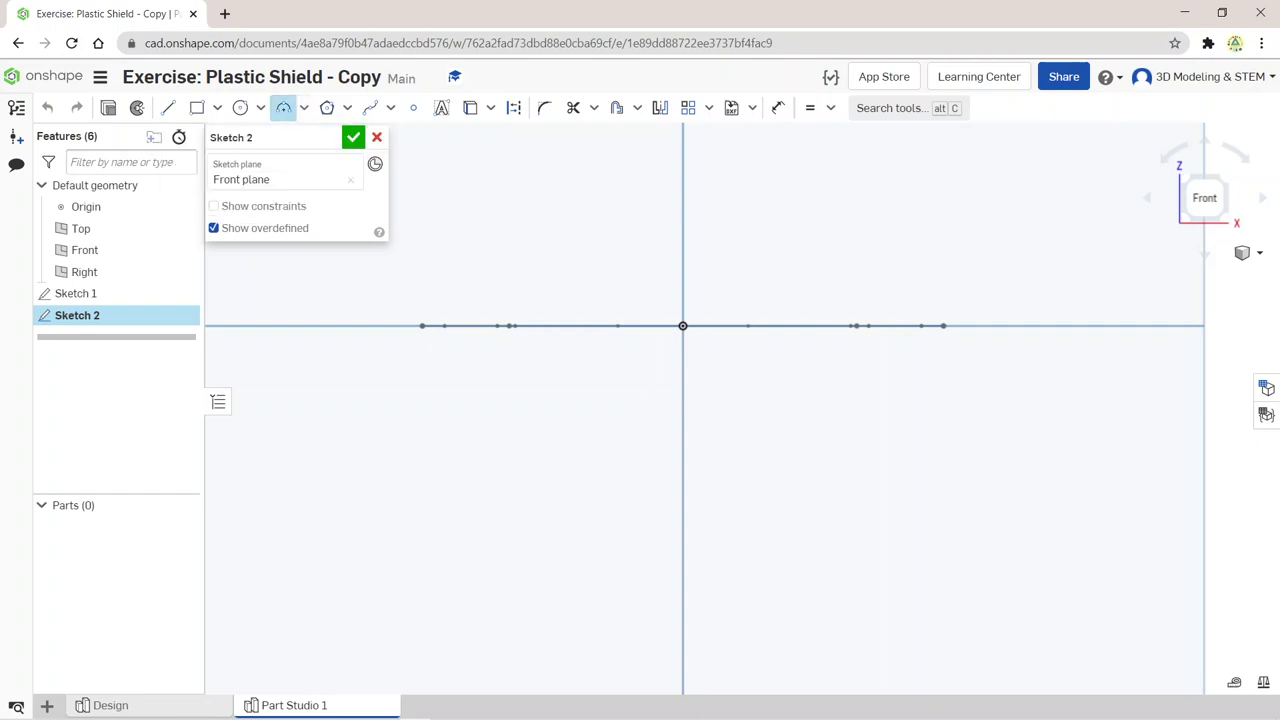
click(424, 422)
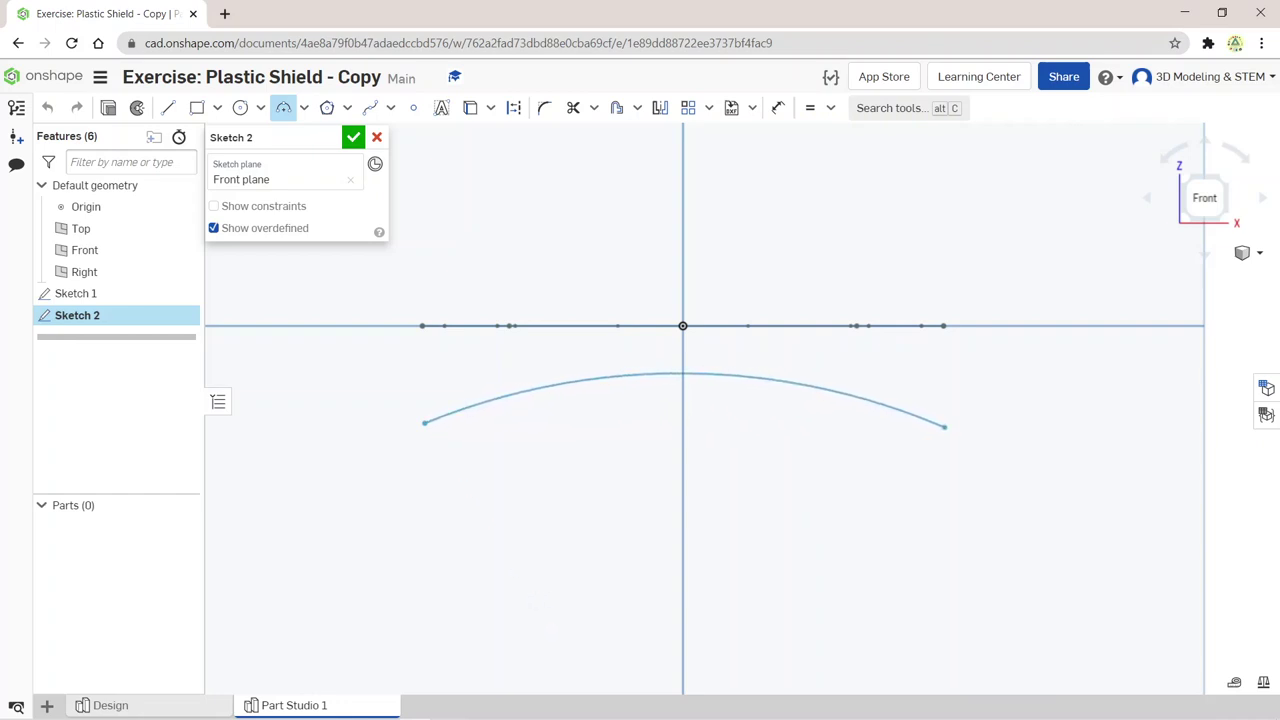
click(944, 426)
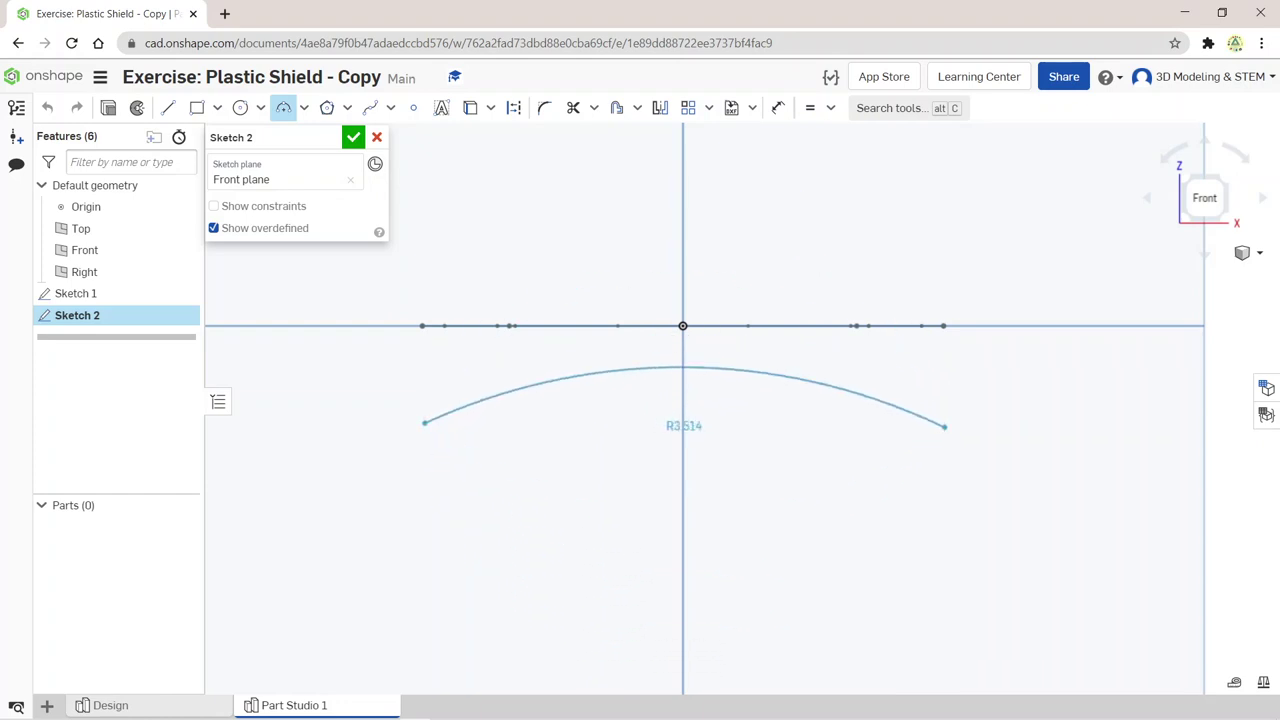
click(683, 369)
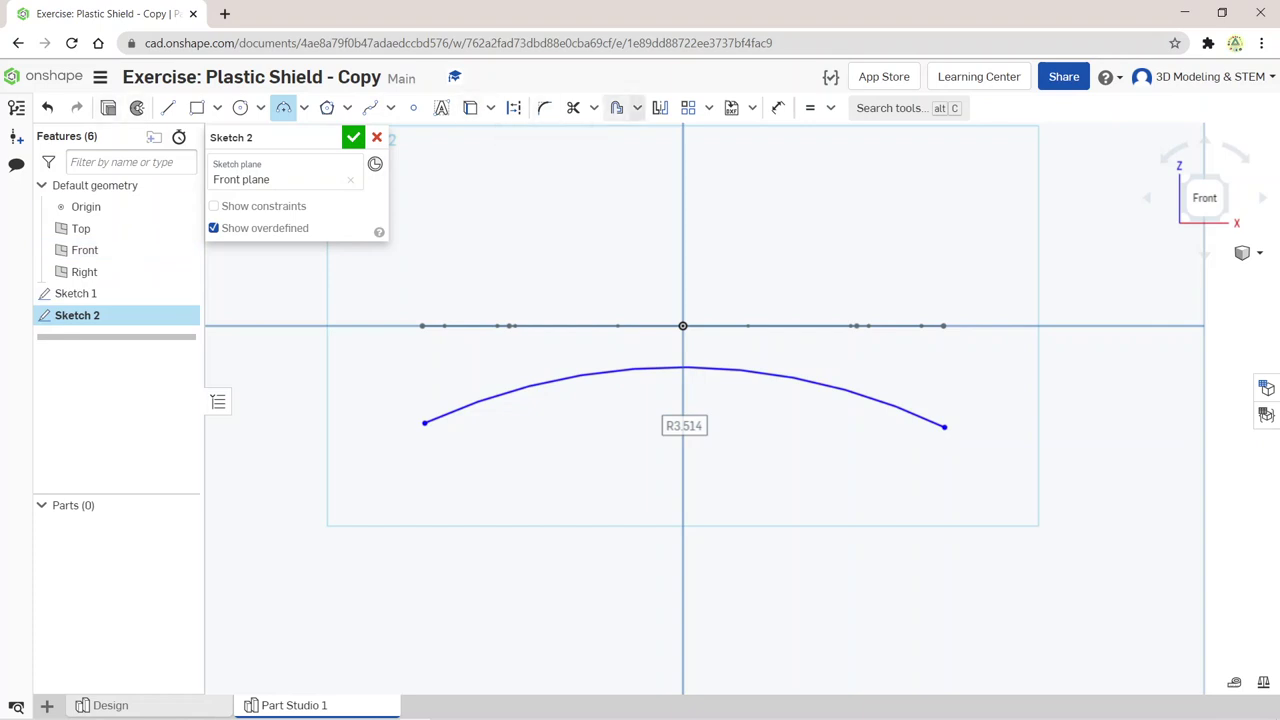
Step: Offset the arc by 0.125 to create a parallel copy
click(637, 108)
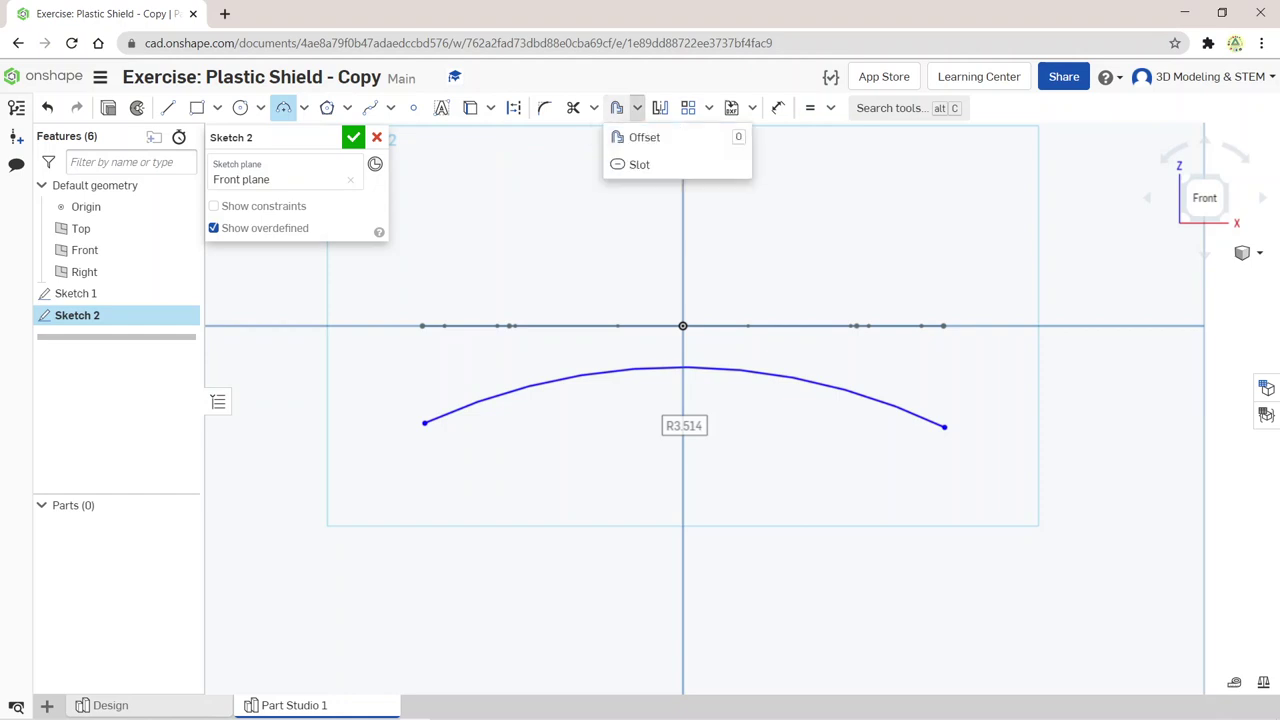
click(640, 137)
click(683, 368)
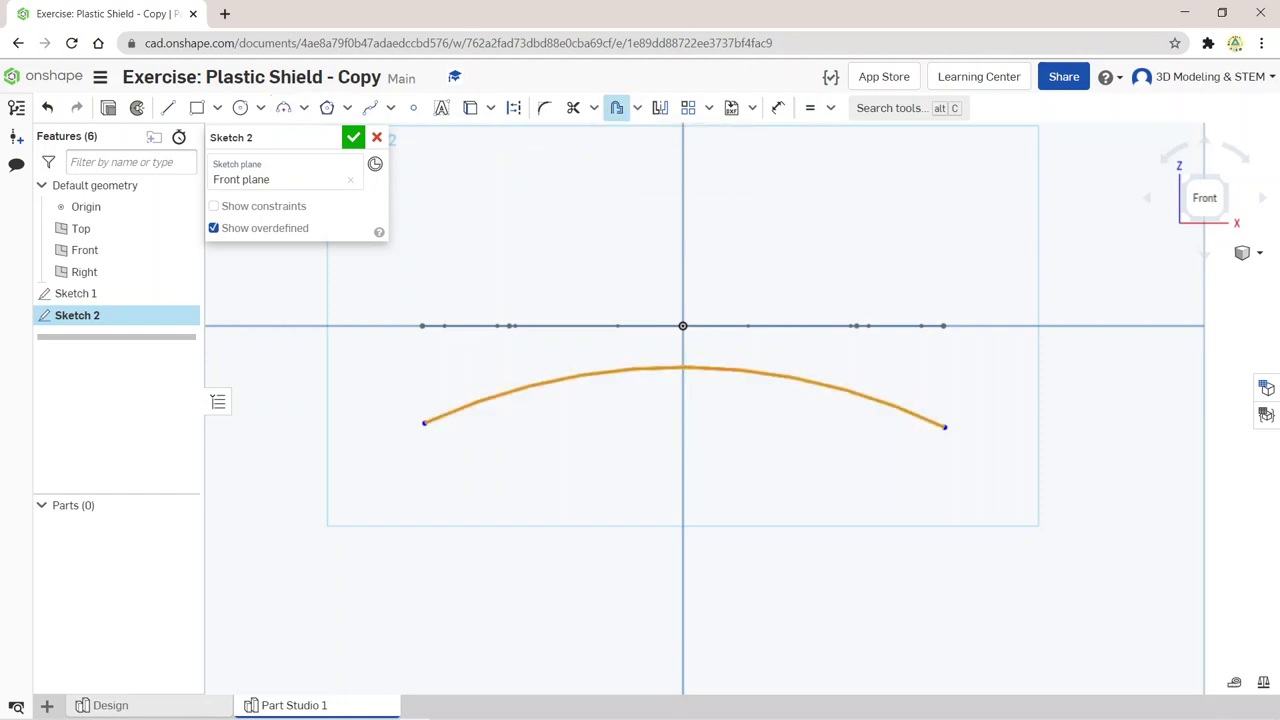
click(685, 285)
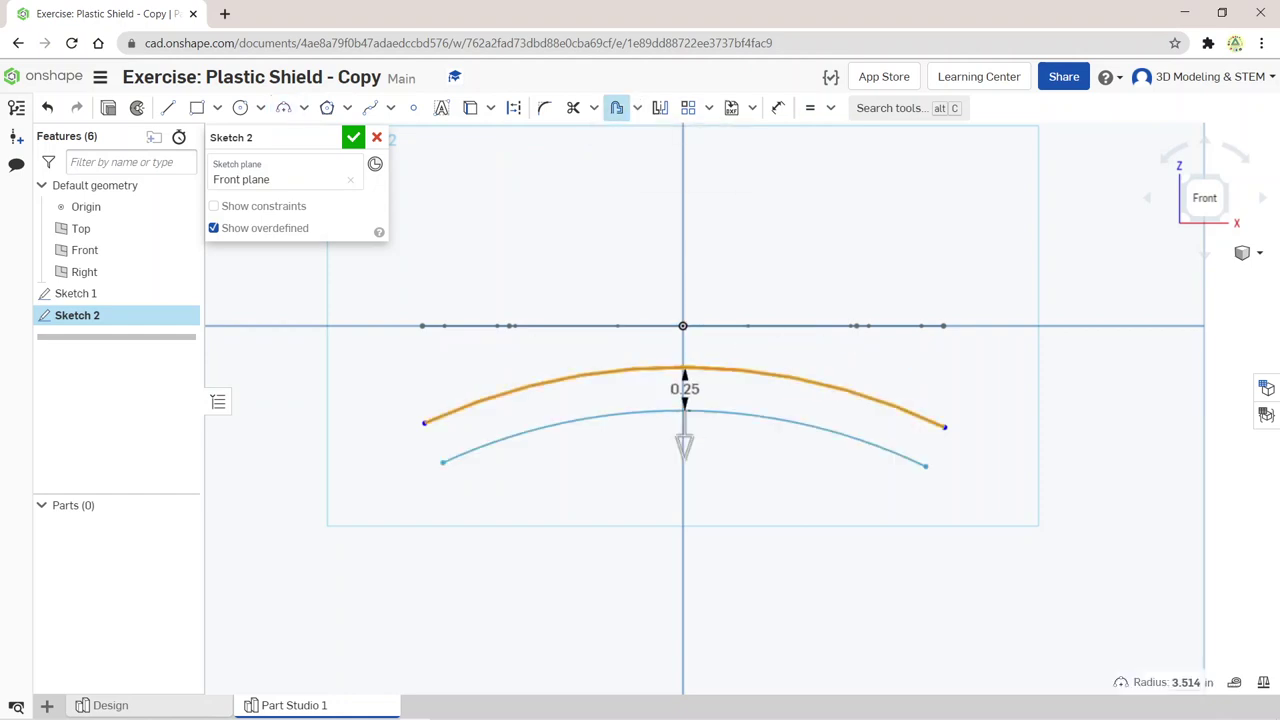
key(Return)
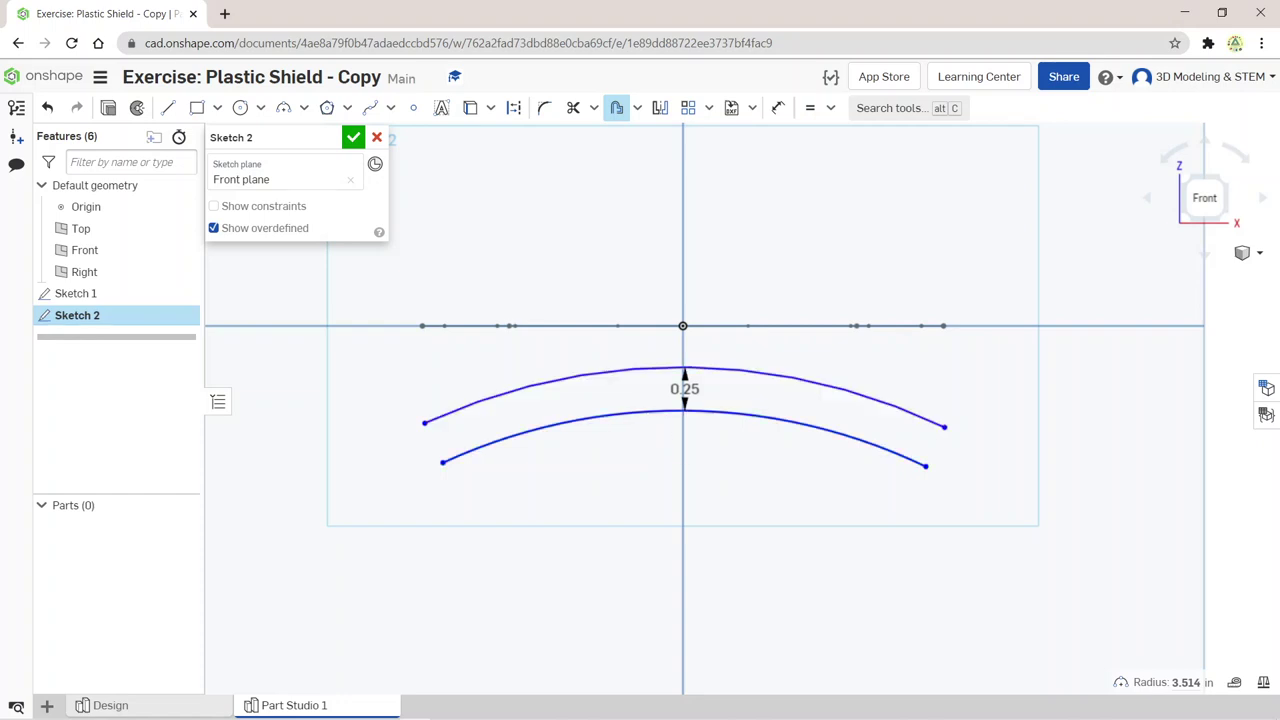
text(0.25)
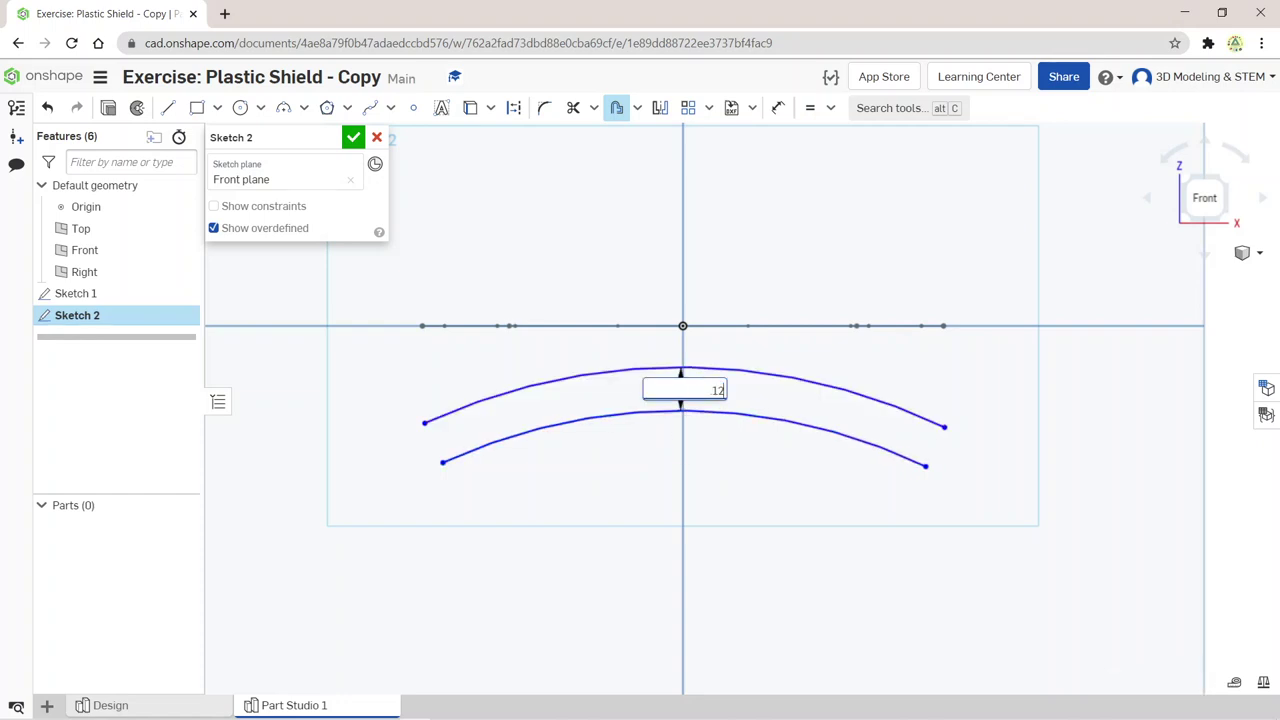
key(Return)
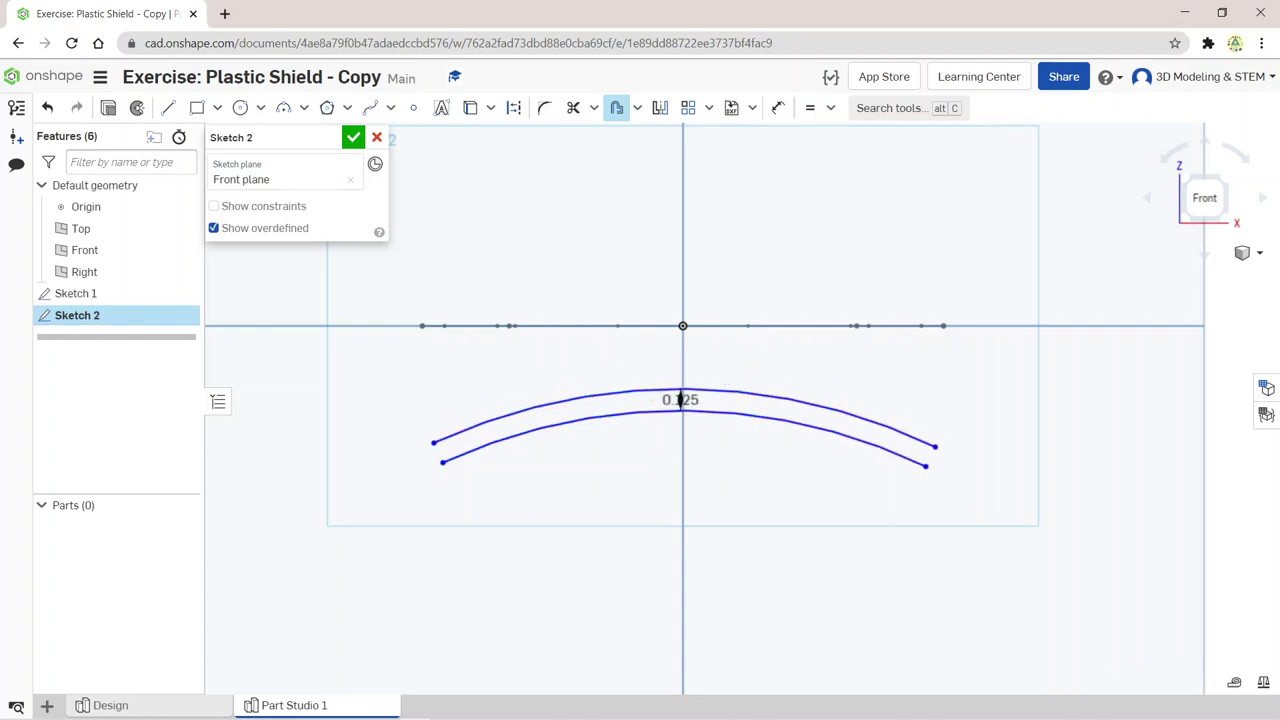
Step: Join the left and right ends of the two arcs with short lines
click(167, 107)
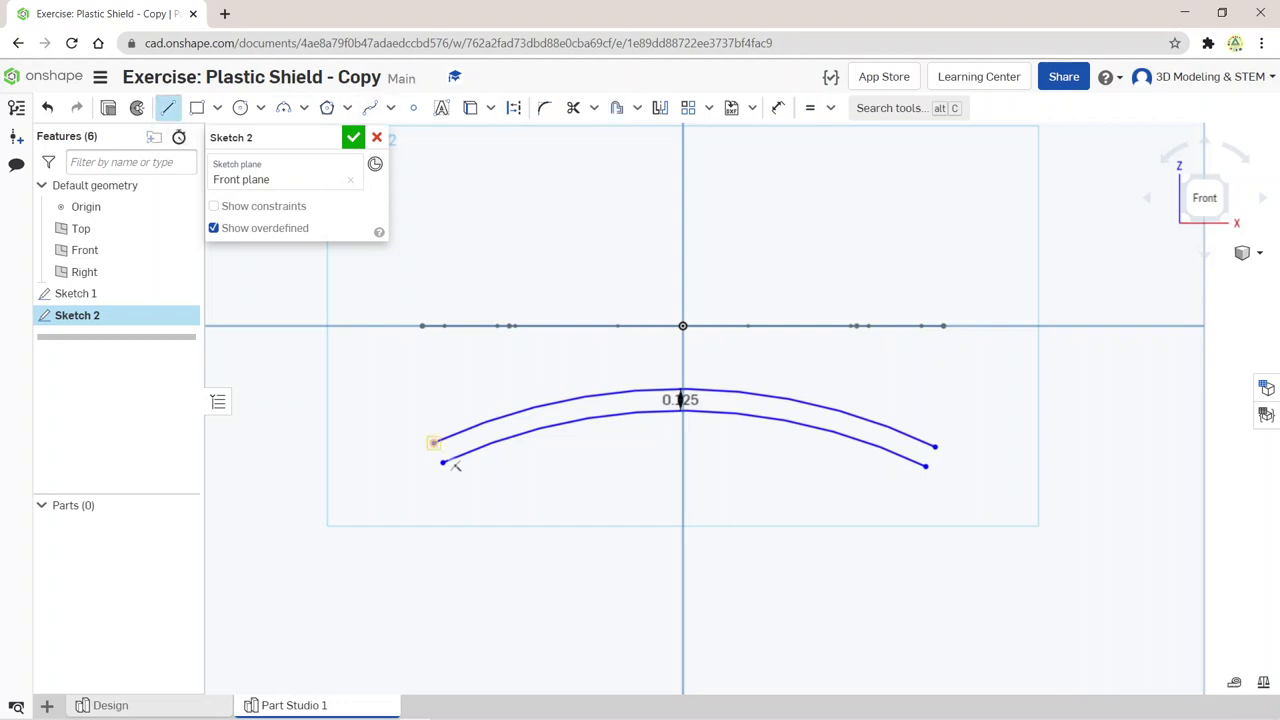
click(433, 442)
click(442, 461)
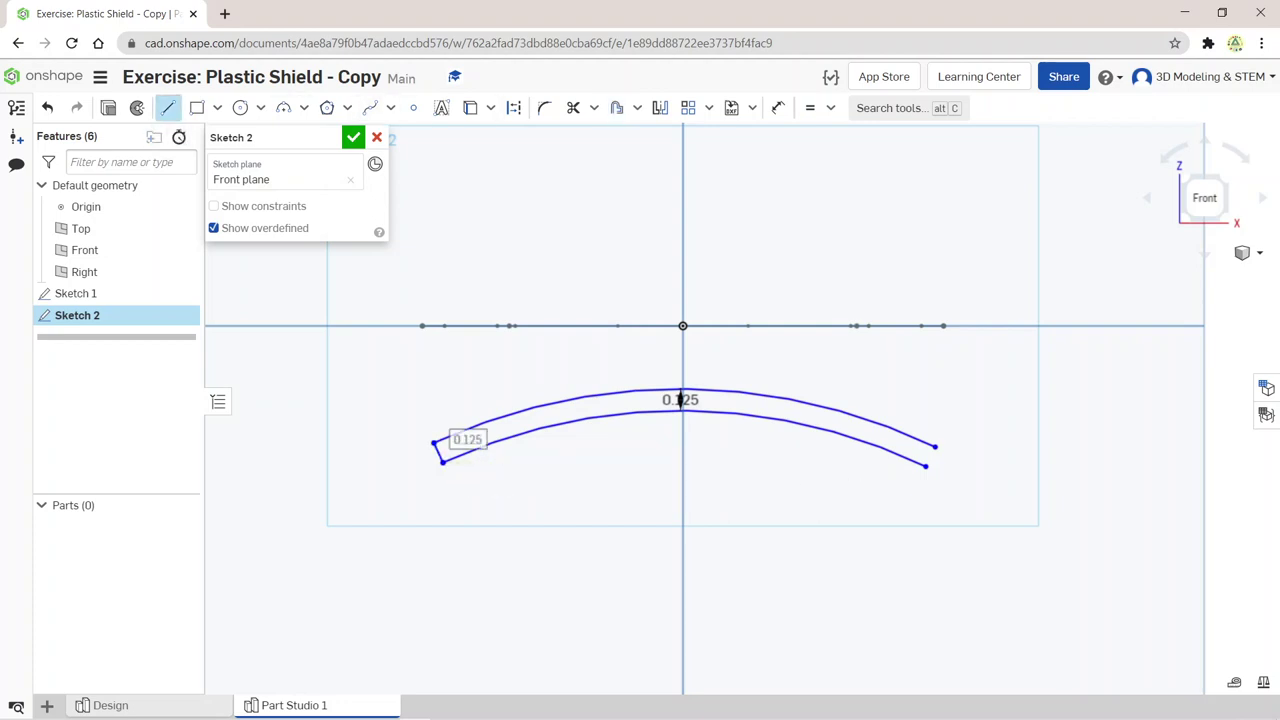
click(934, 446)
click(926, 466)
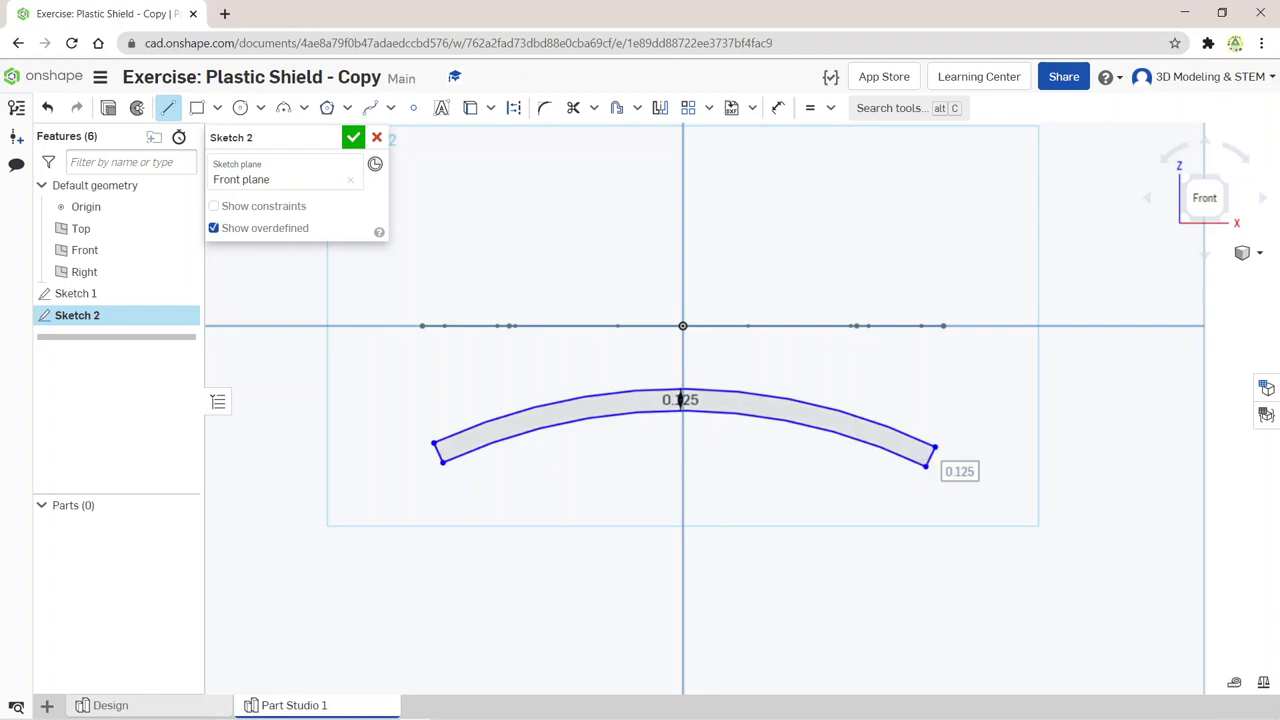
Step: Constrain both end lines of the band to be vertical
click(830, 107)
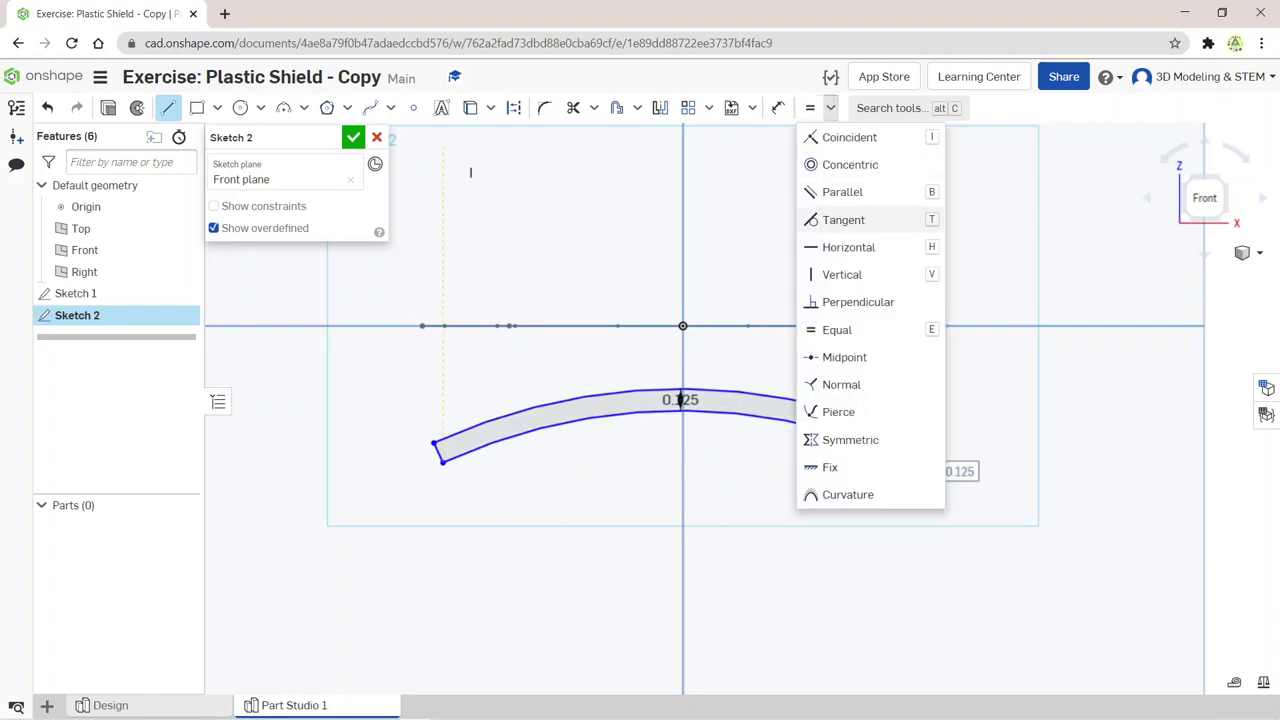
click(842, 274)
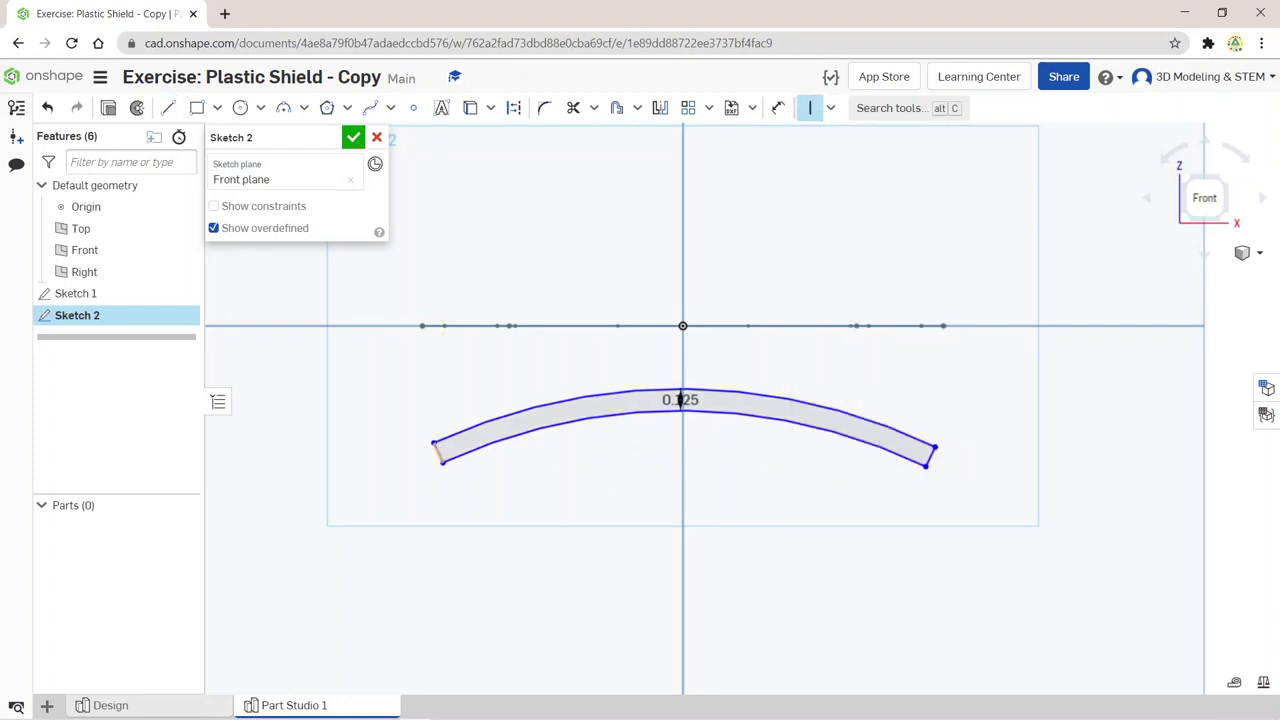
click(438, 452)
click(929, 456)
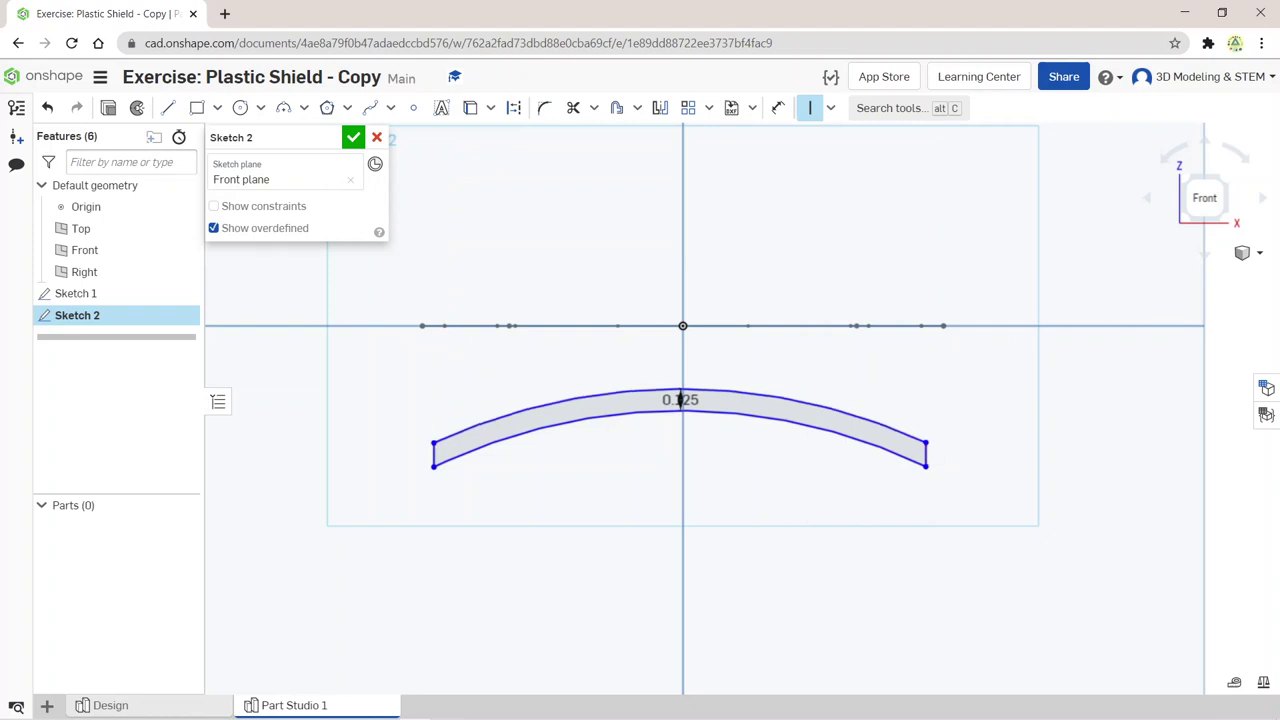
click(778, 107)
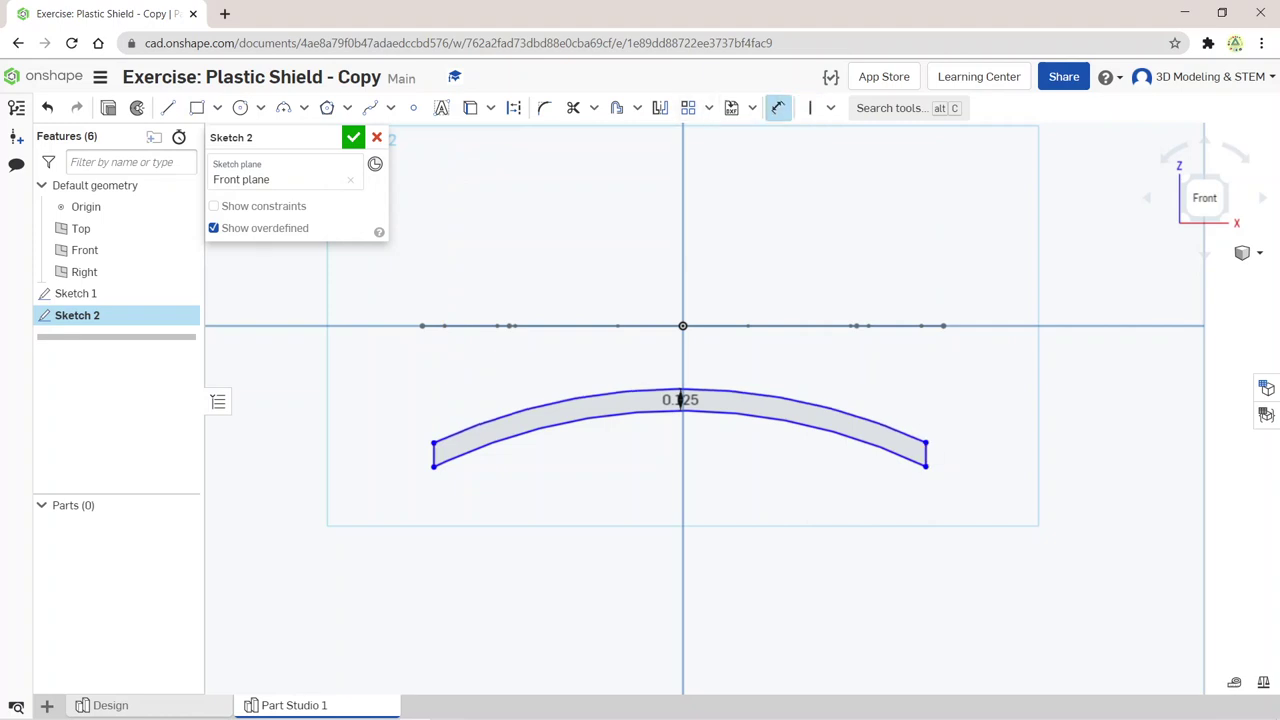
Step: Dimension the band's overall width as 3
click(925, 466)
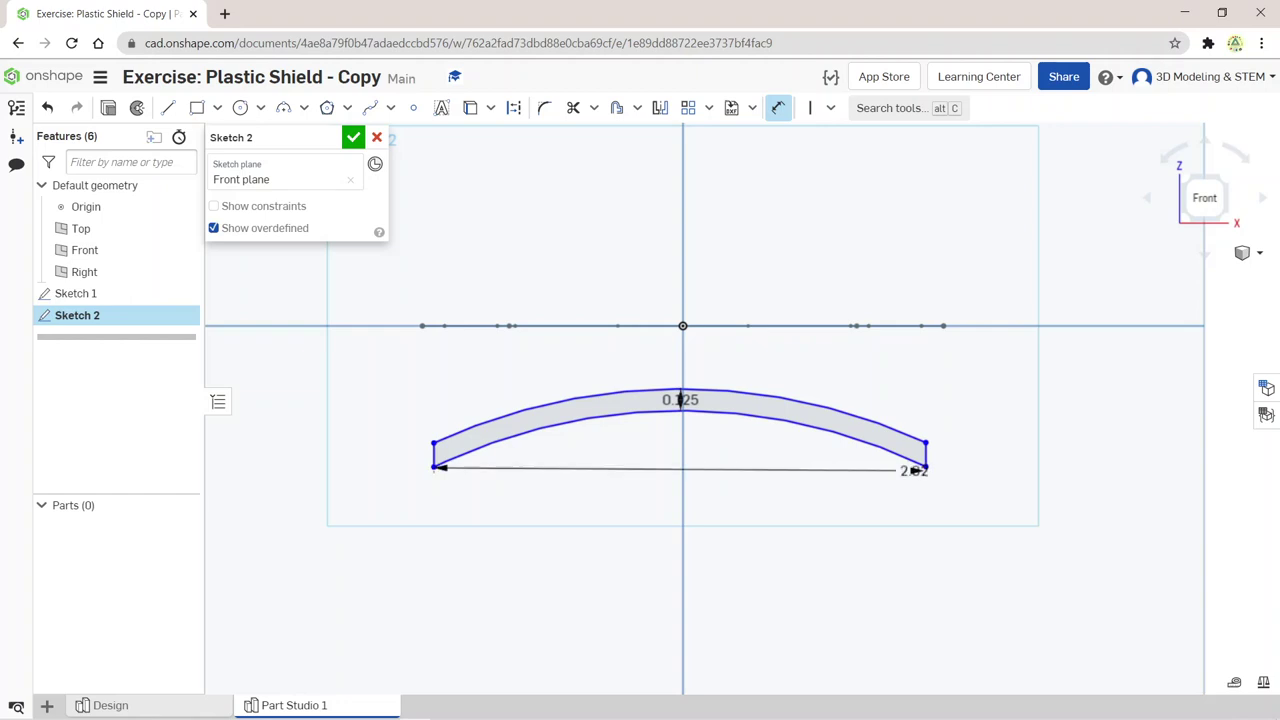
click(657, 528)
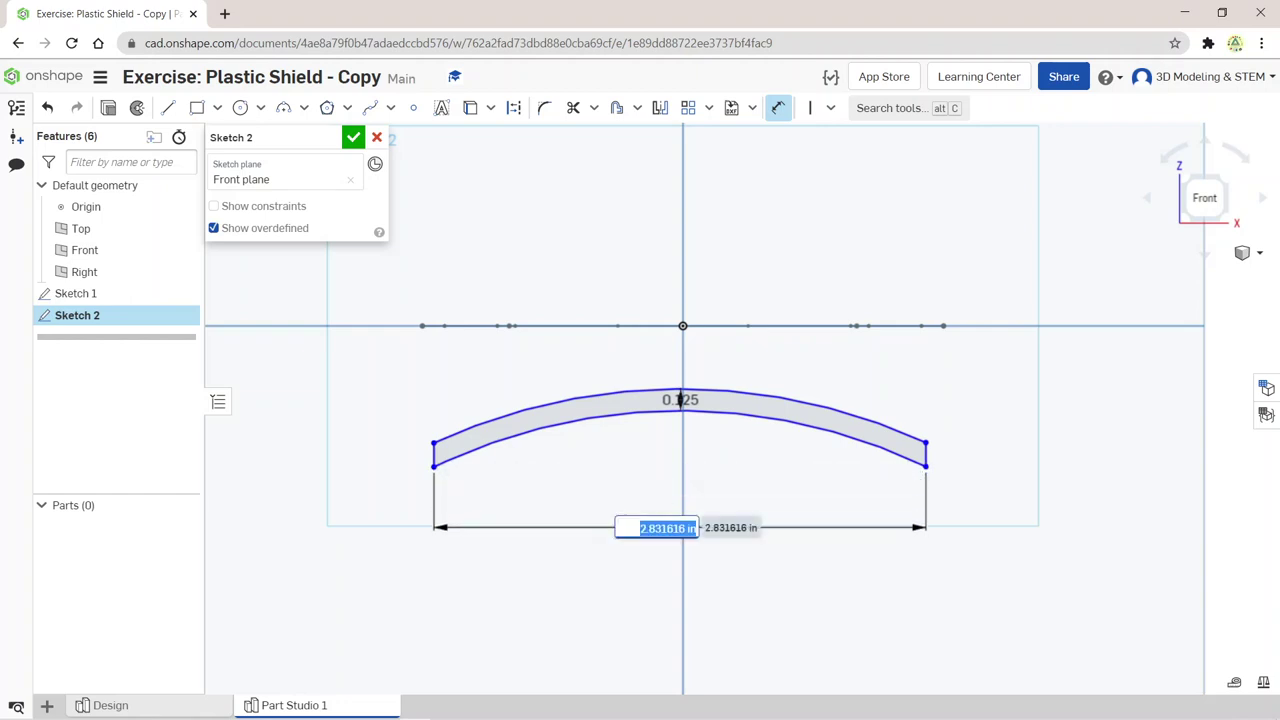
text(3)
key(Return)
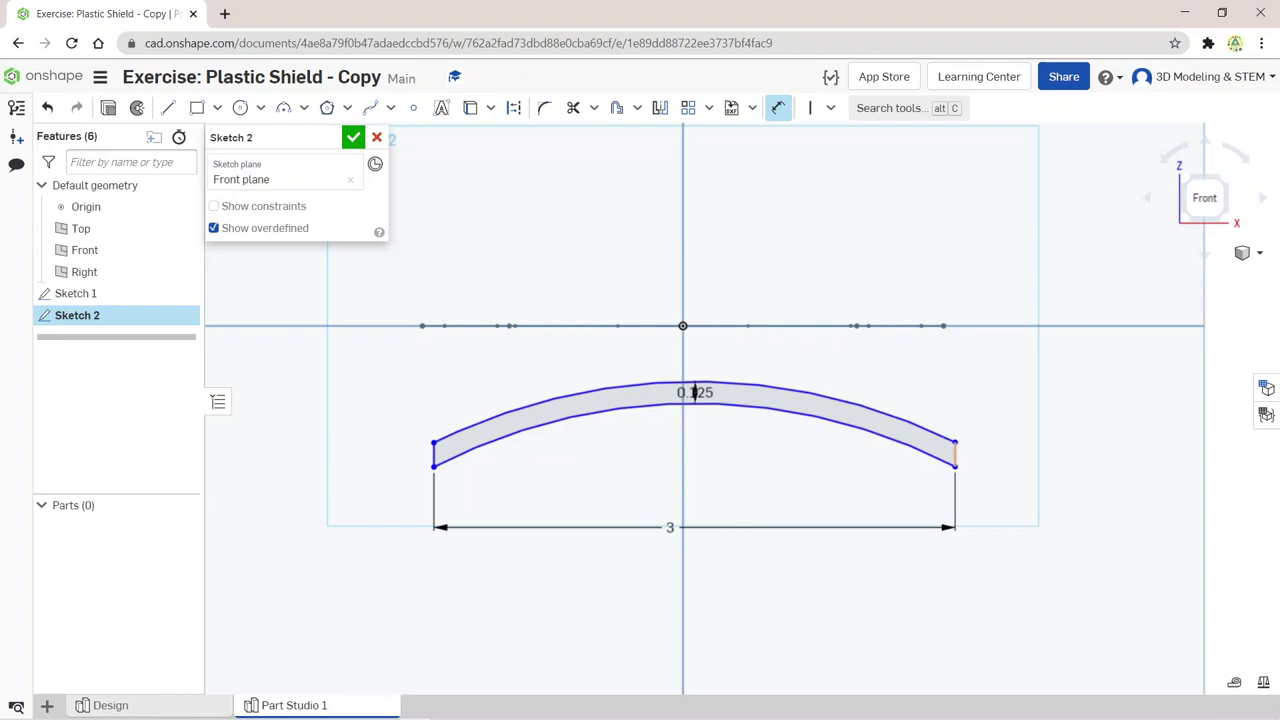
Step: Dimension the right end line 1.5 from the origin
click(955, 454)
click(683, 325)
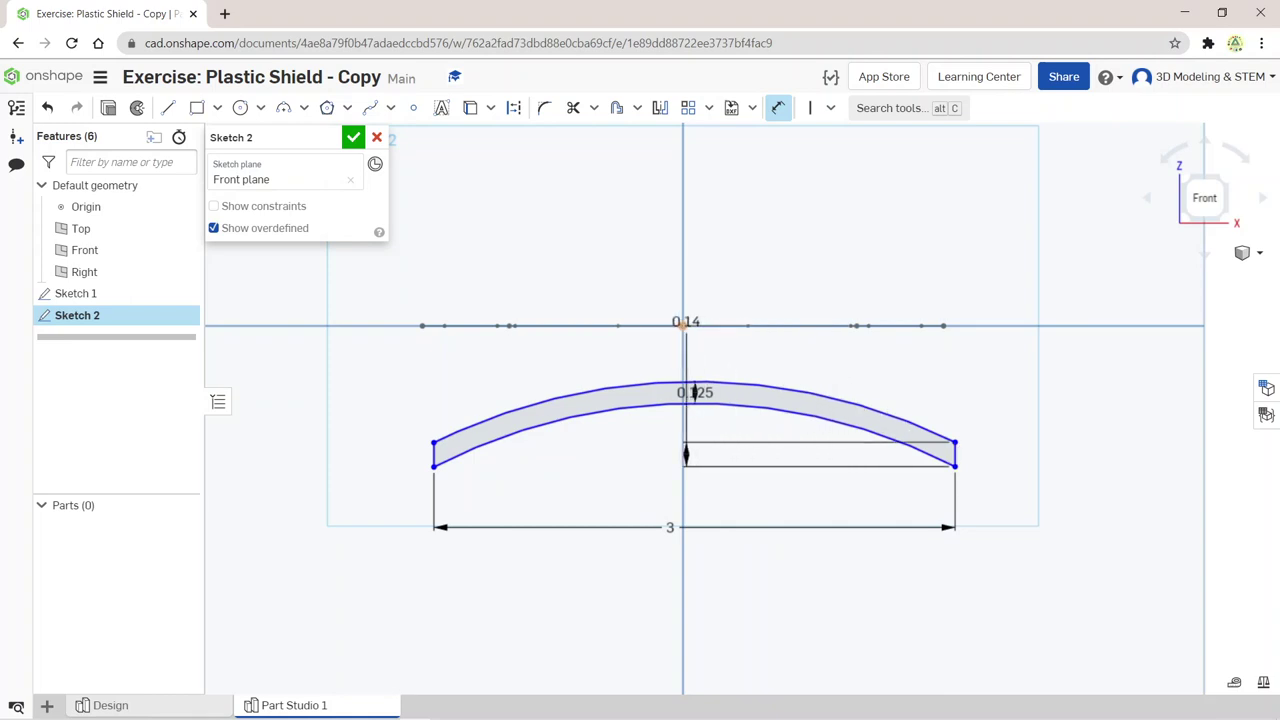
click(797, 231)
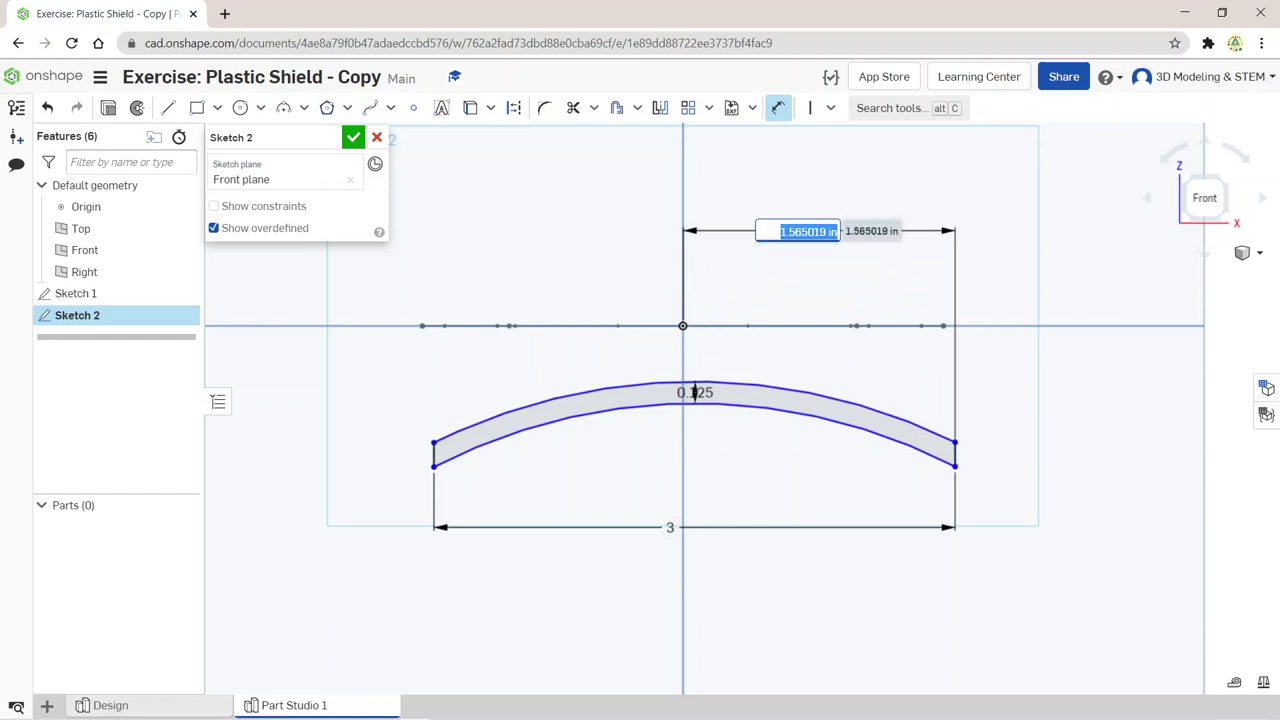
text(1.5)
key(Return)
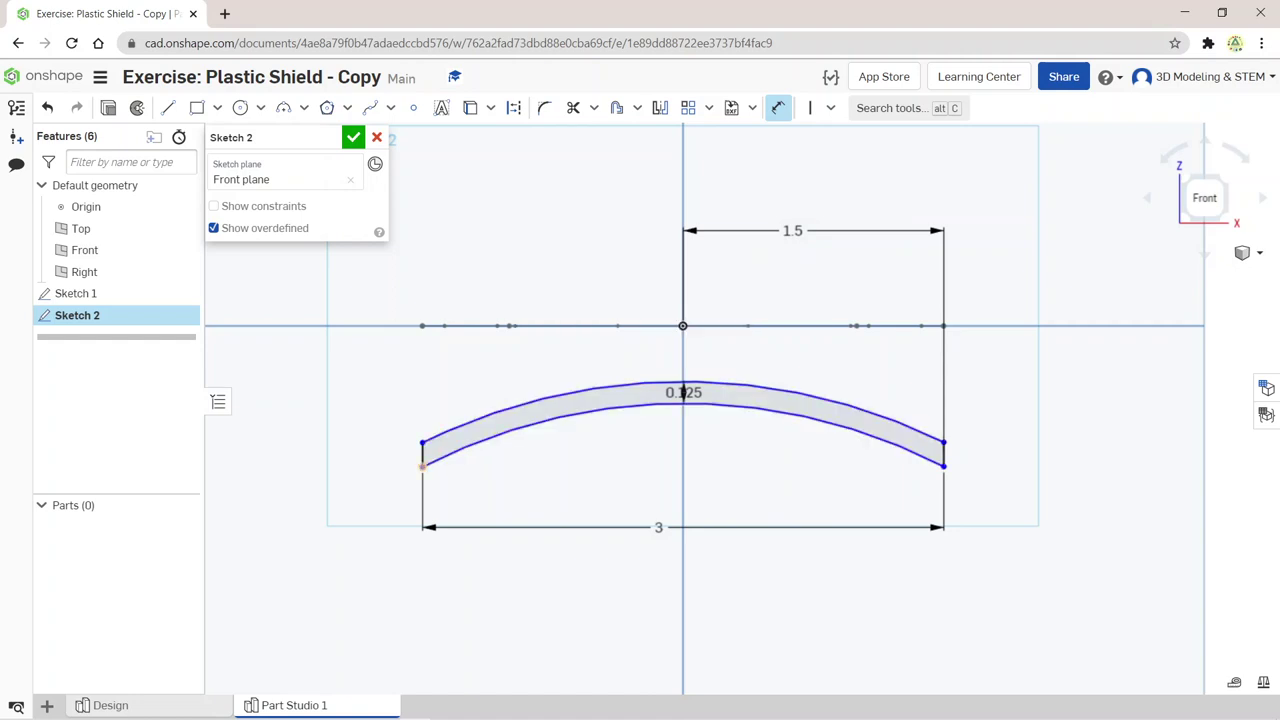
Step: Add a 0.75 left-side dimension to the origin, then undo it after the solve error
click(422, 466)
click(683, 325)
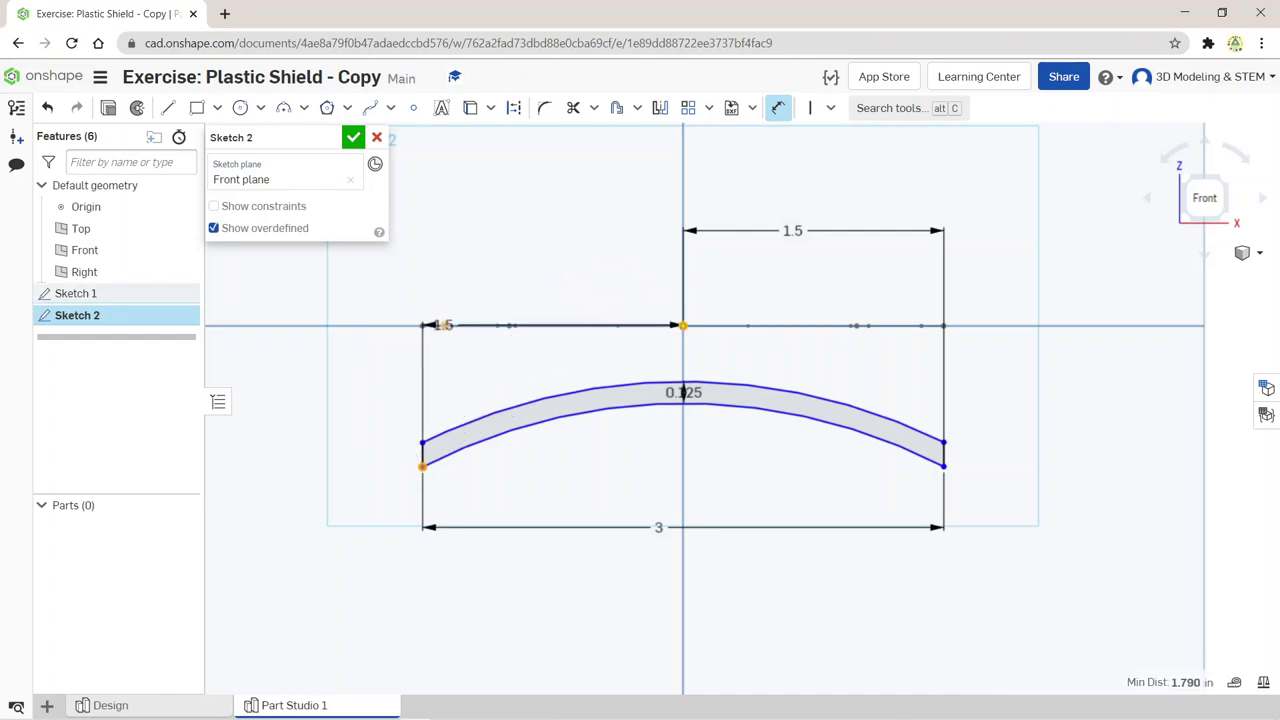
click(433, 325)
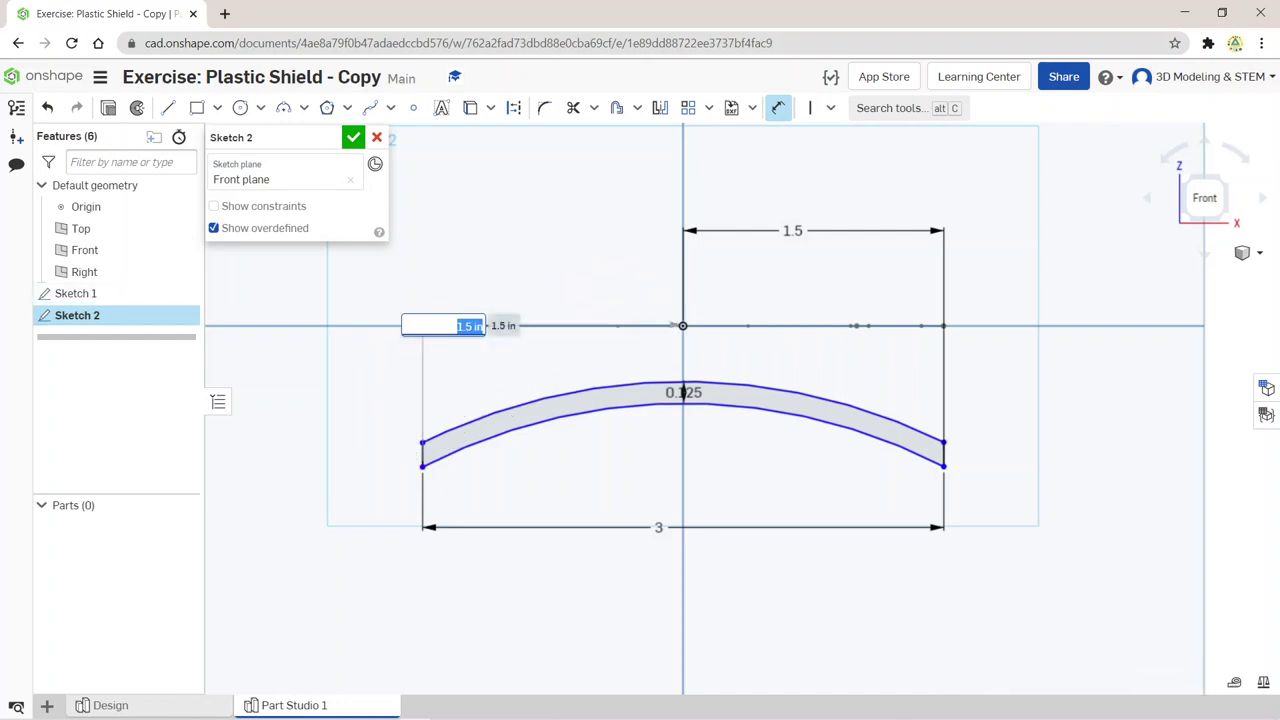
text(.75)
key(Return)
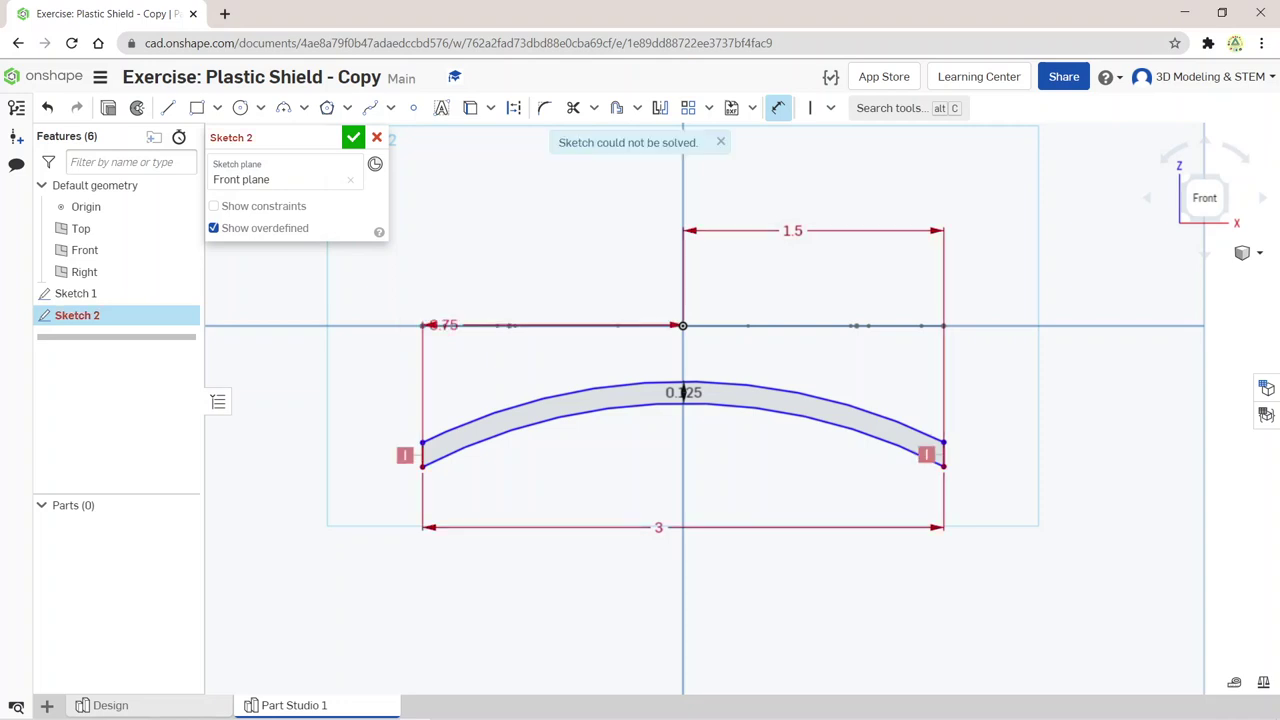
key(ctrl+z)
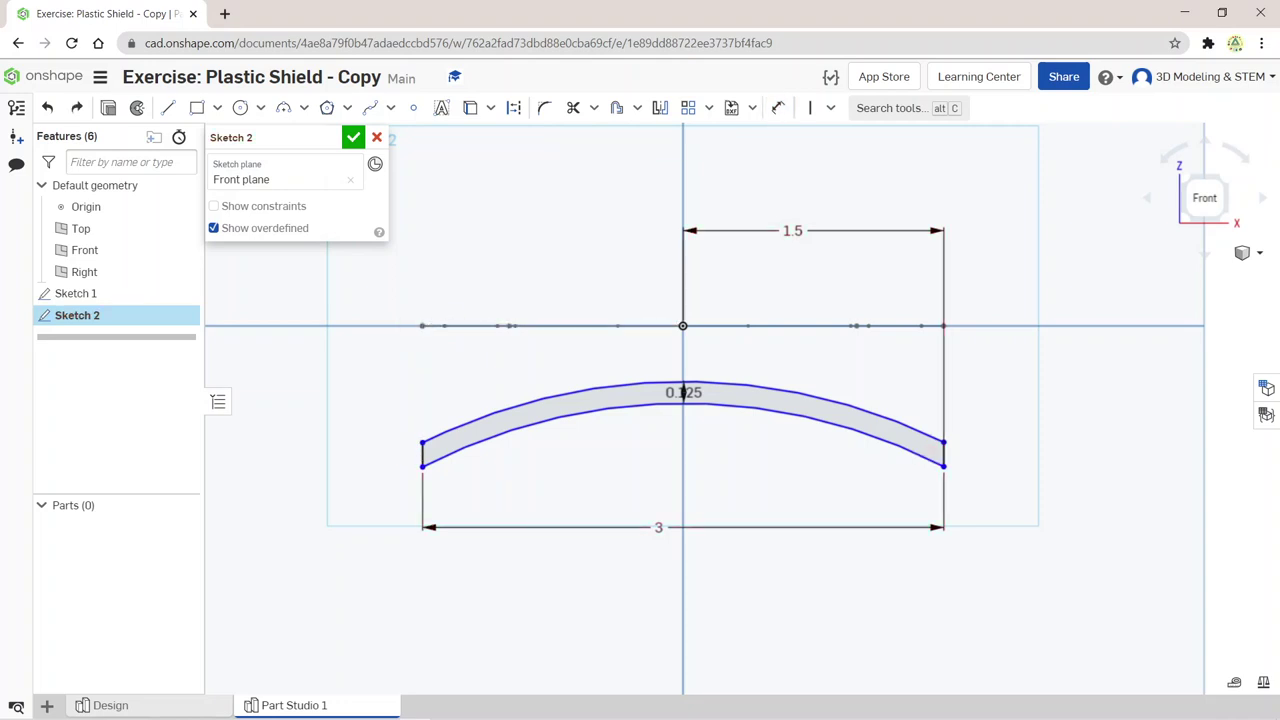
key(d)
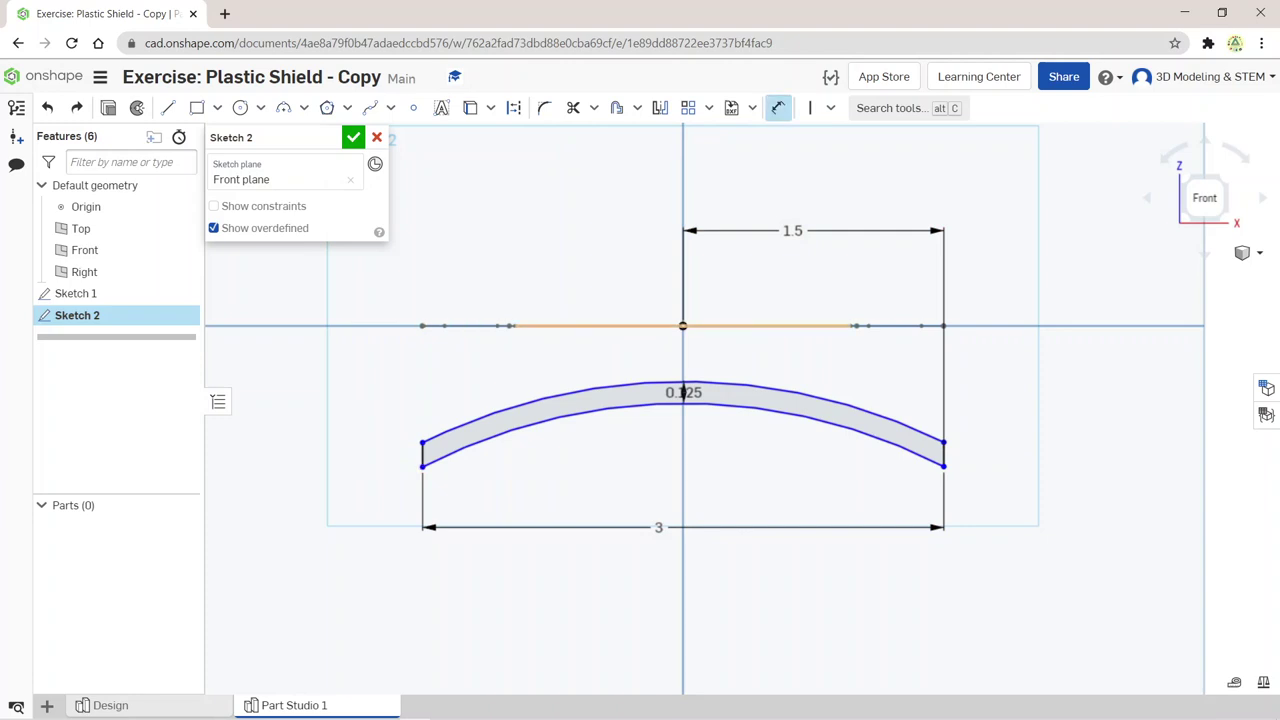
Step: Dimension the arc's lower-left endpoint 0.75 below the origin
click(683, 325)
click(422, 466)
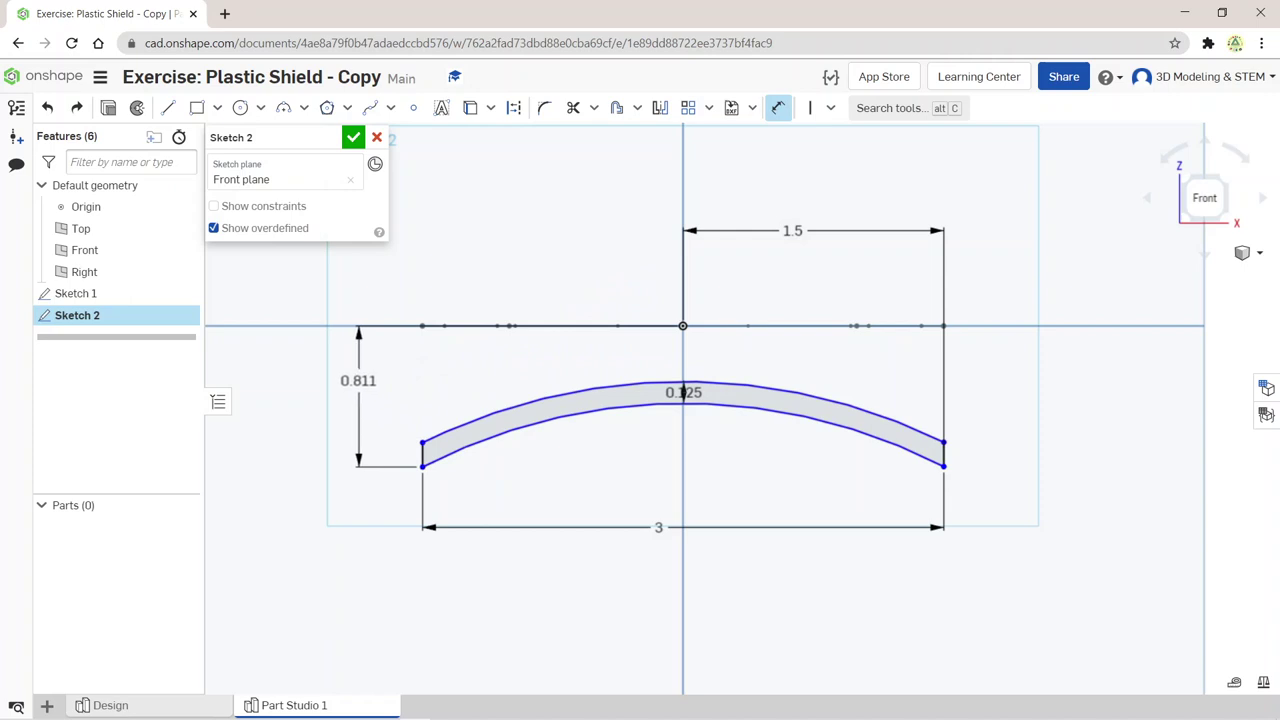
click(358, 380)
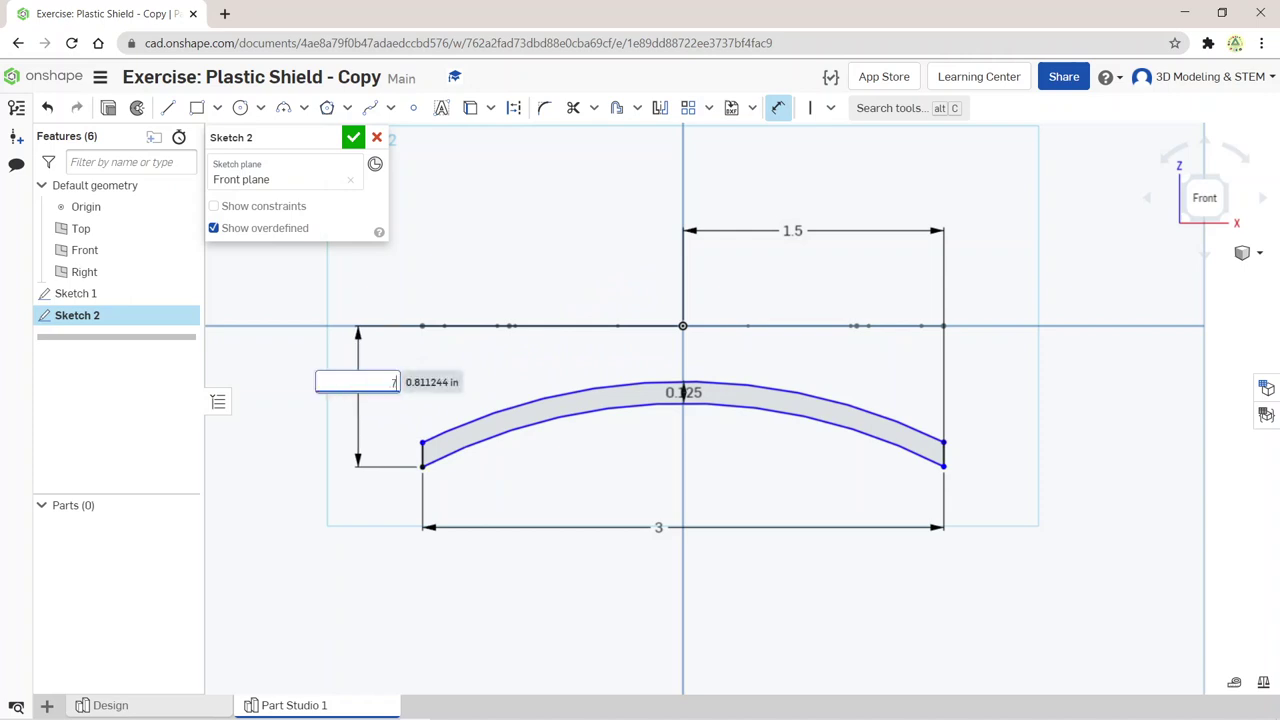
text(5)
key(Return)
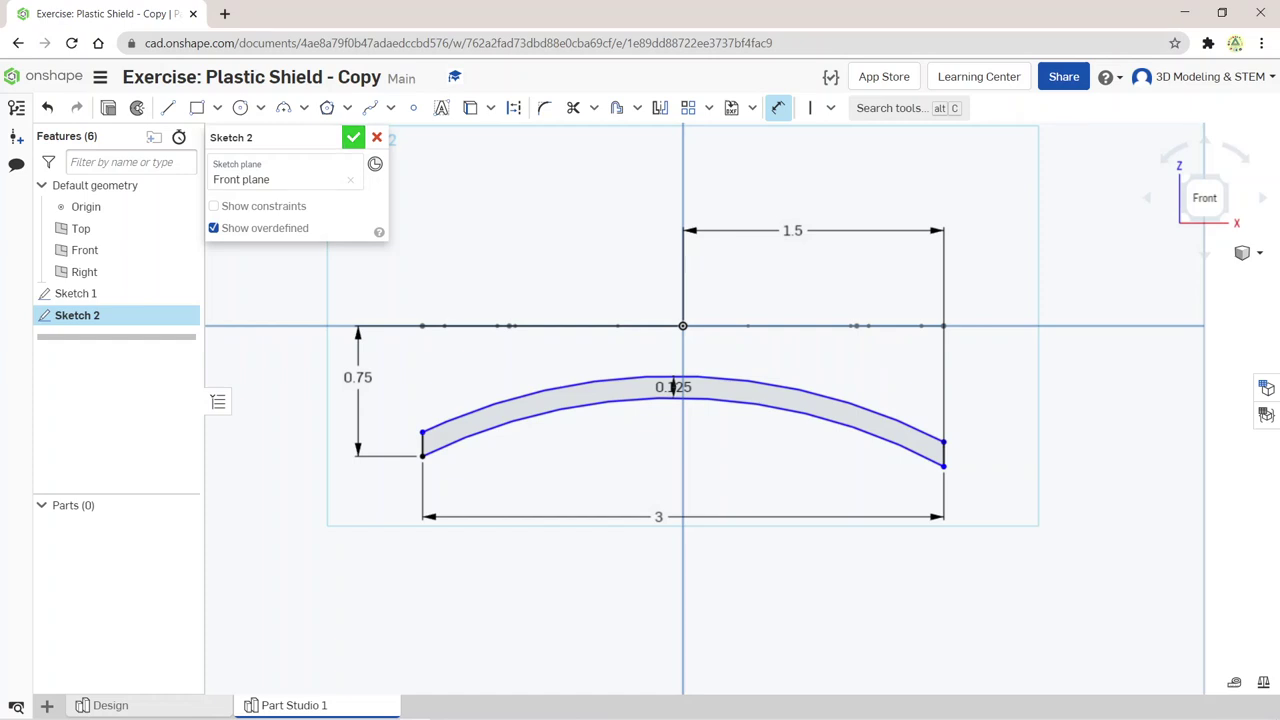
Step: Finish Sketch 2 and orbit to see the sketches in perspective
click(353, 137)
right_drag(700, 500, 760, 470)
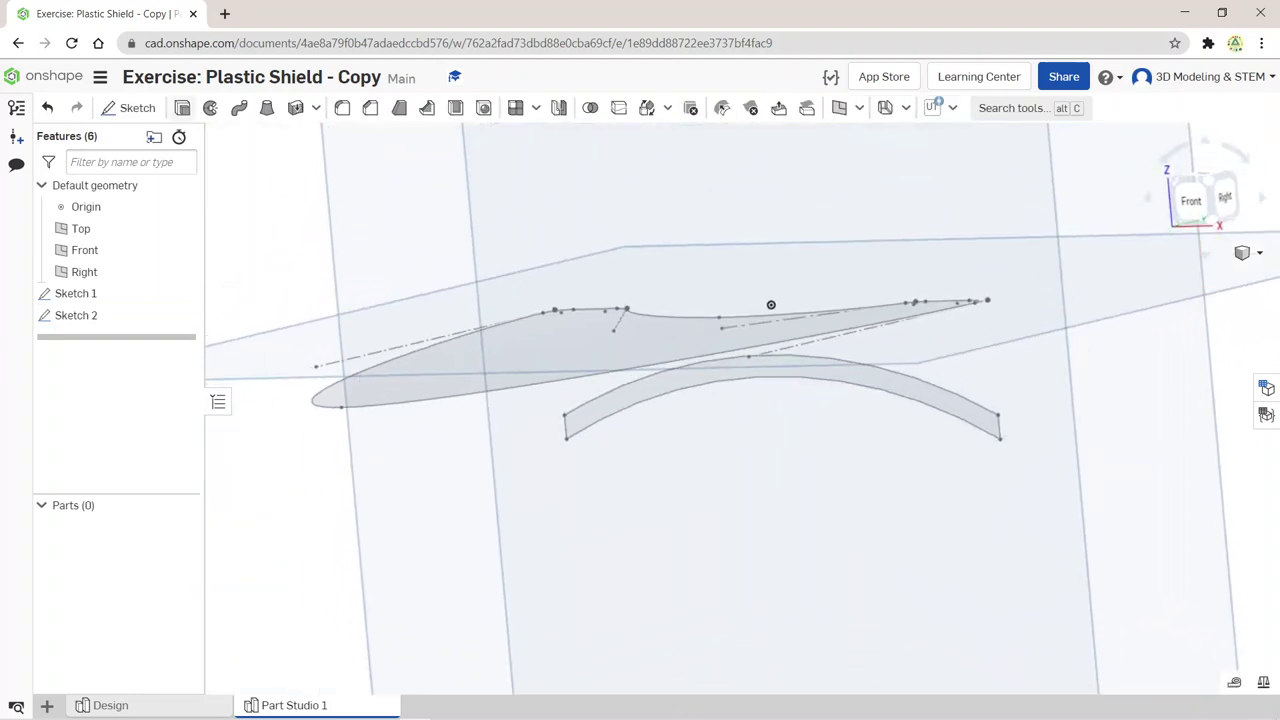
click(182, 108)
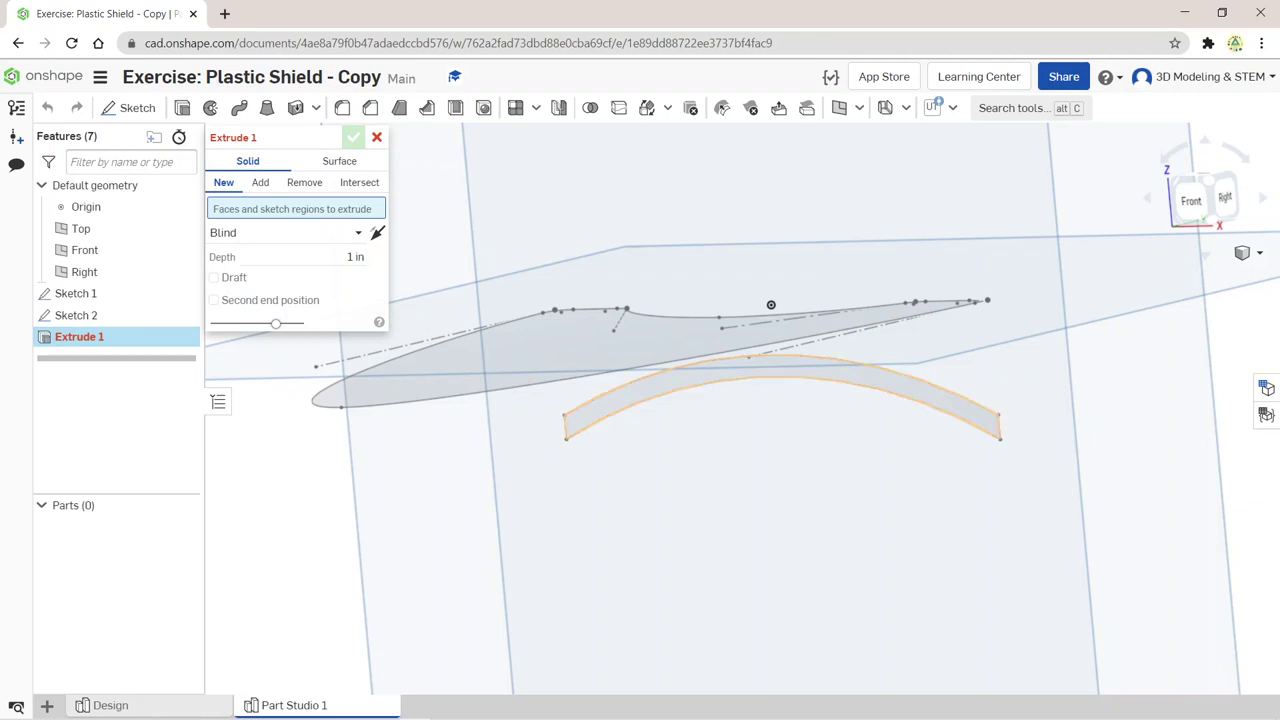
Step: Extrude the curved band region of Sketch 2 to a depth of 5 in
click(700, 385)
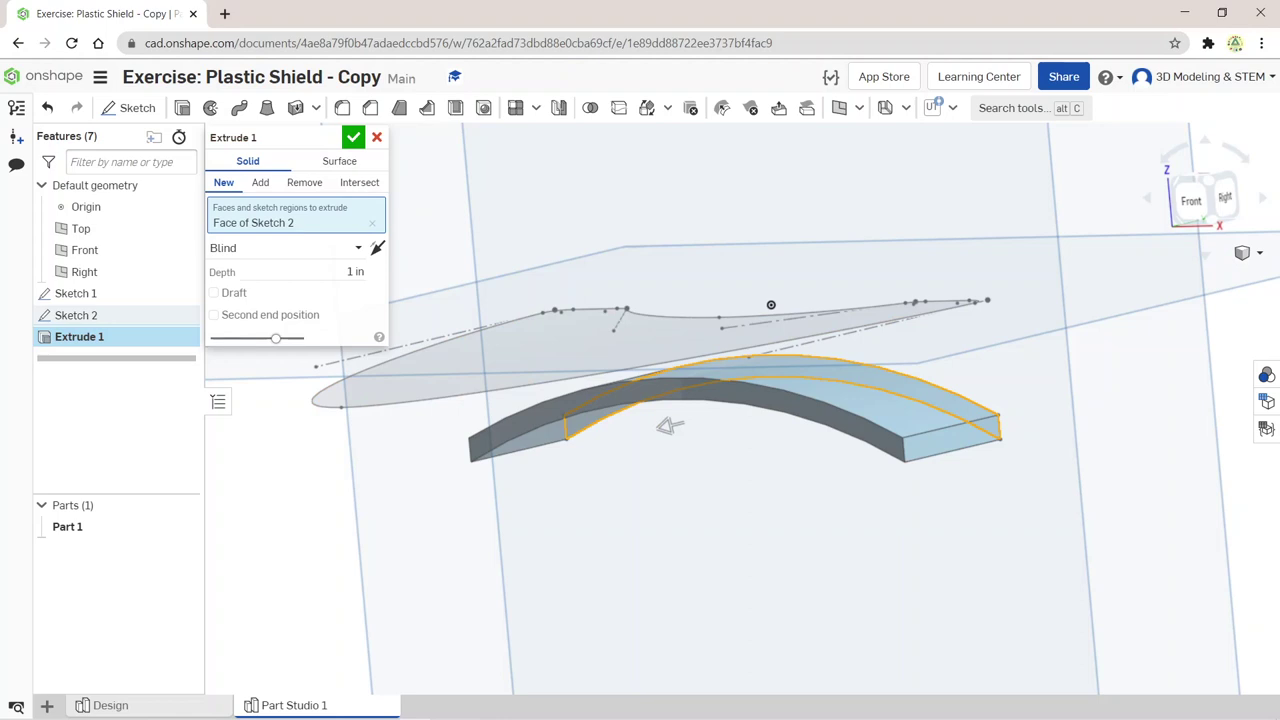
text(5)
text(in)
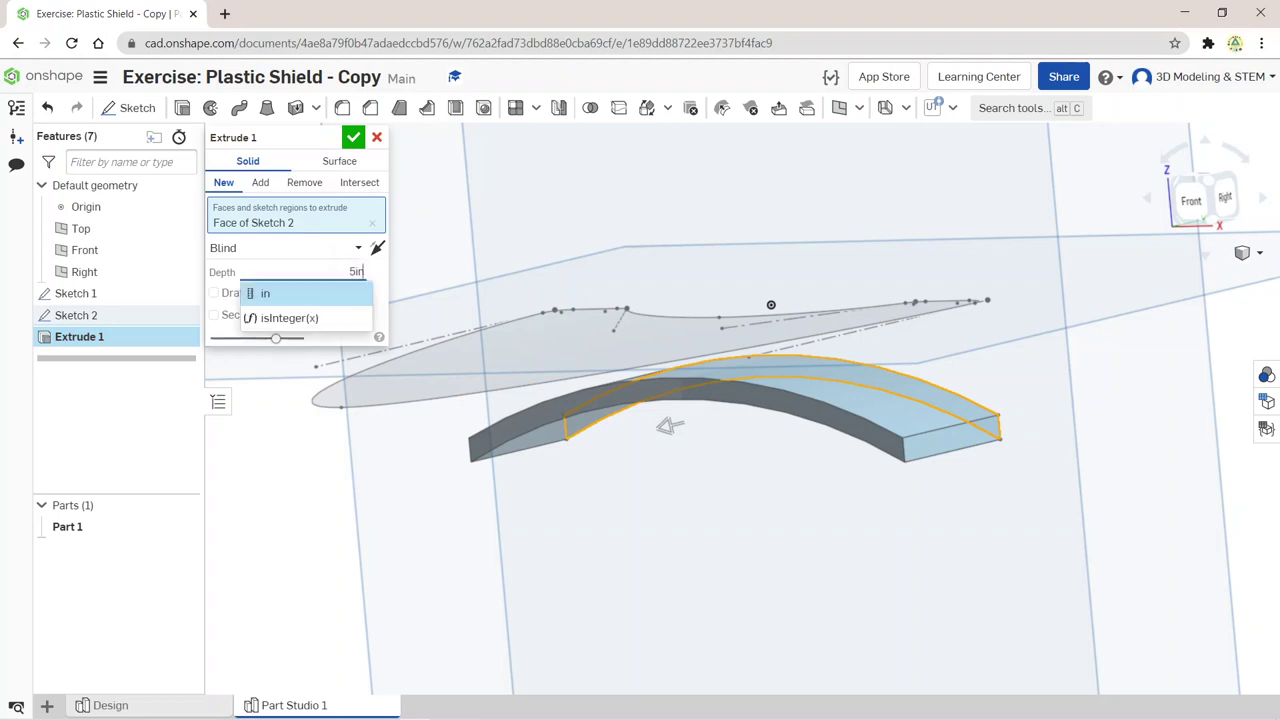
key(Return)
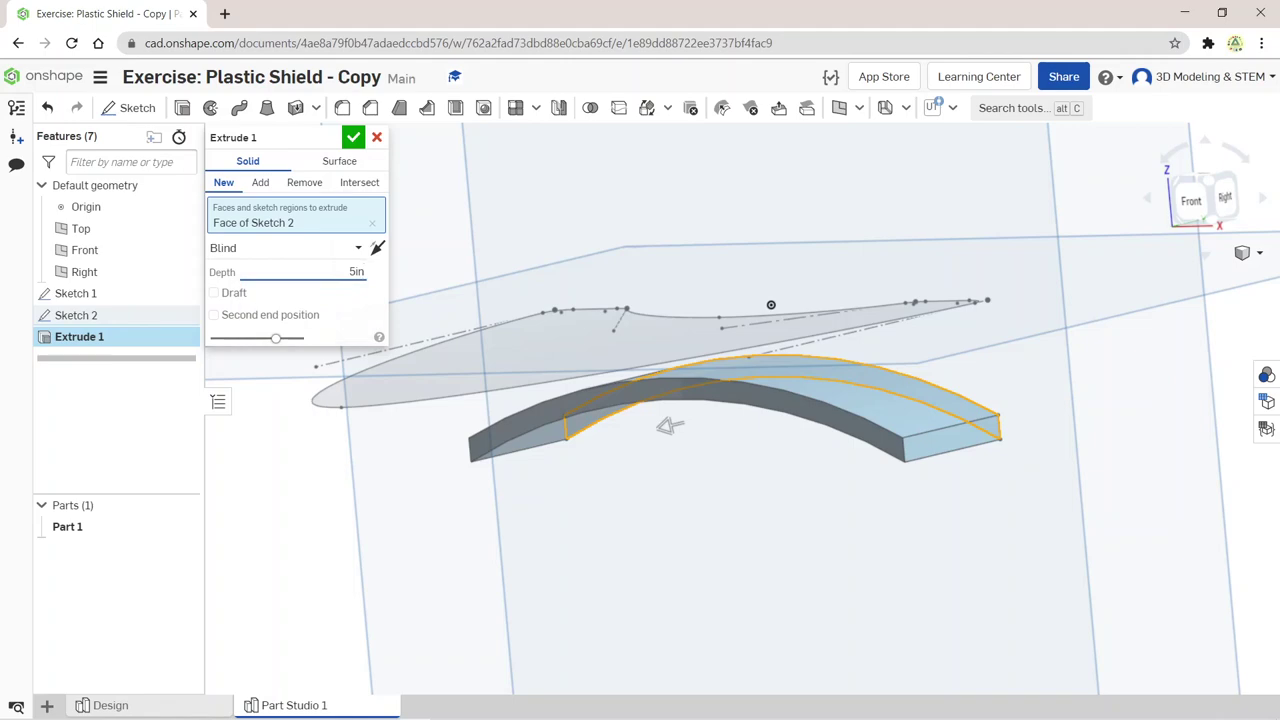
key(Return)
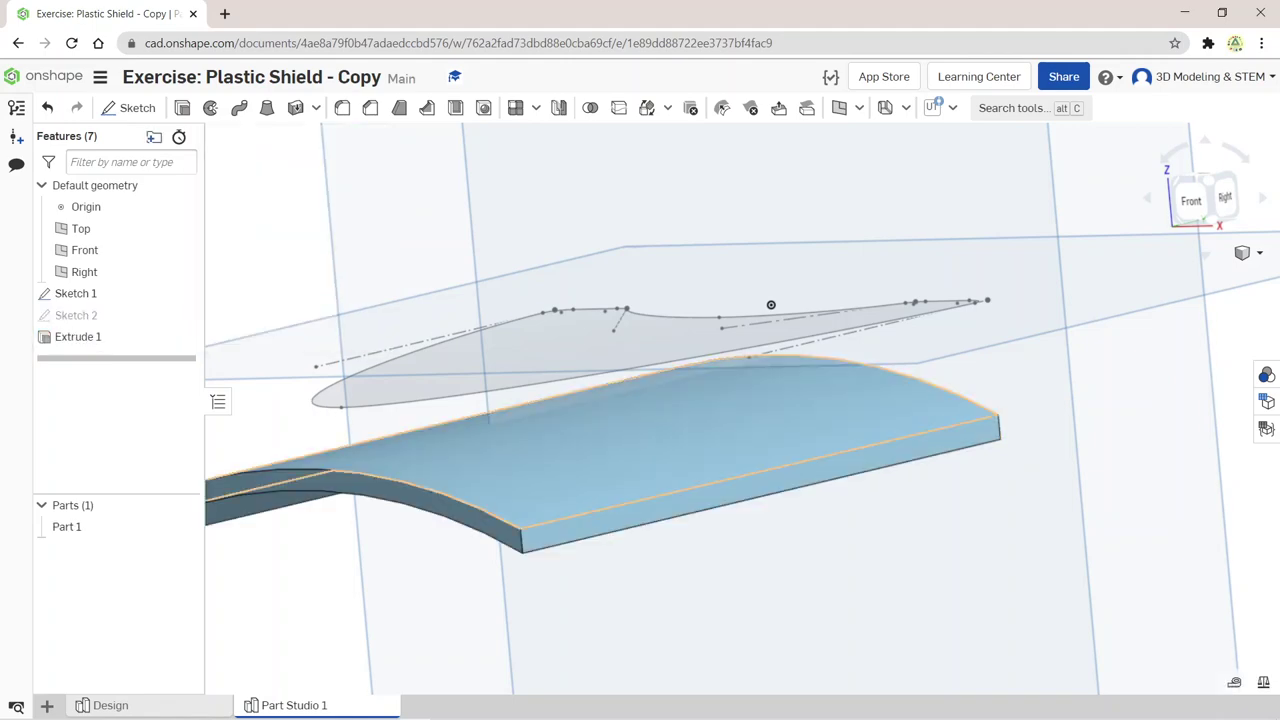
mouse_move(770, 304)
right_down()
mouse_move(680, 203)
mouse_move(382, 130)
mouse_move(514, 224)
mouse_move(513, 285)
right_up()
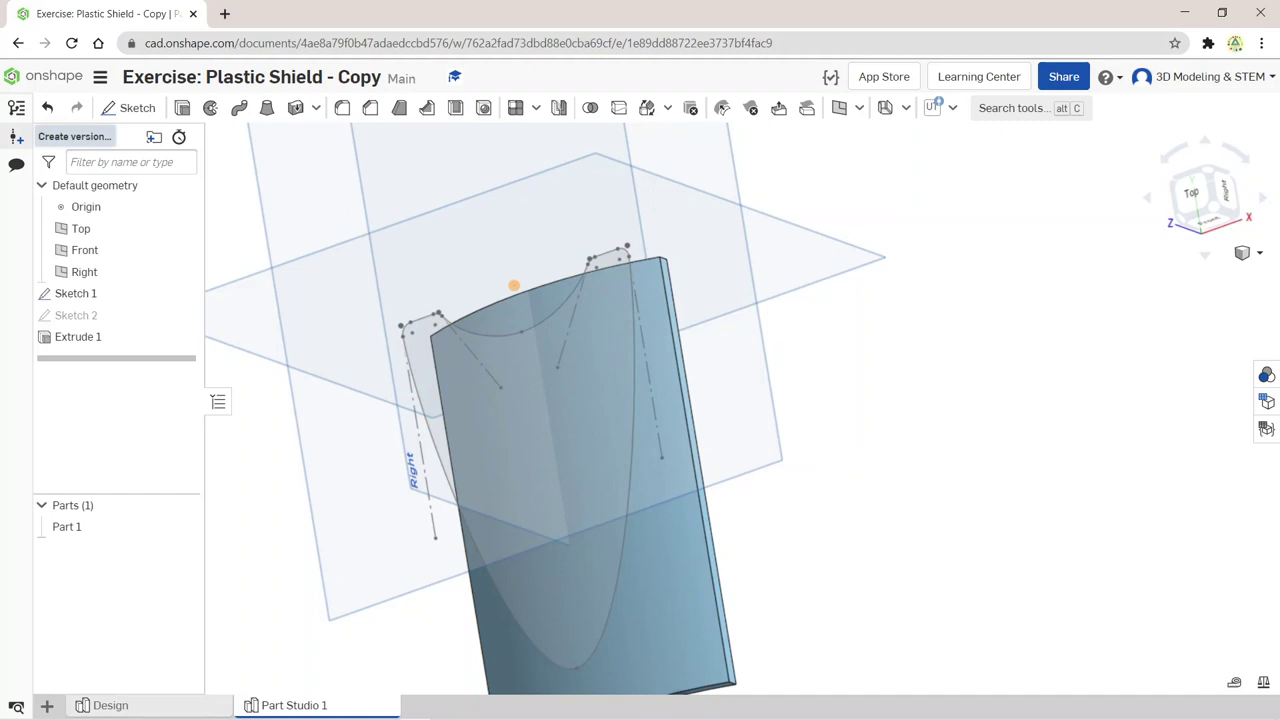
Step: Extrude the Sketch 1 outline Through all, flipped downward, as an Intersect with the plate
right_drag(513, 285, 390, 437)
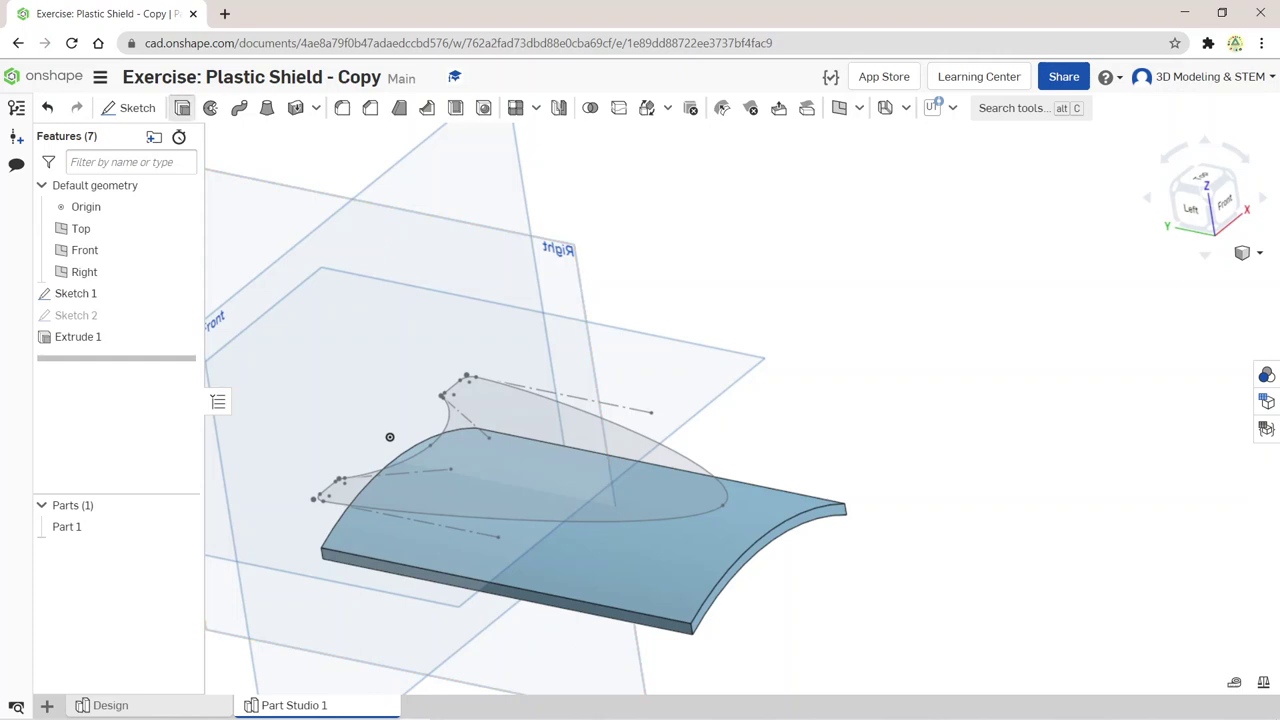
click(266, 107)
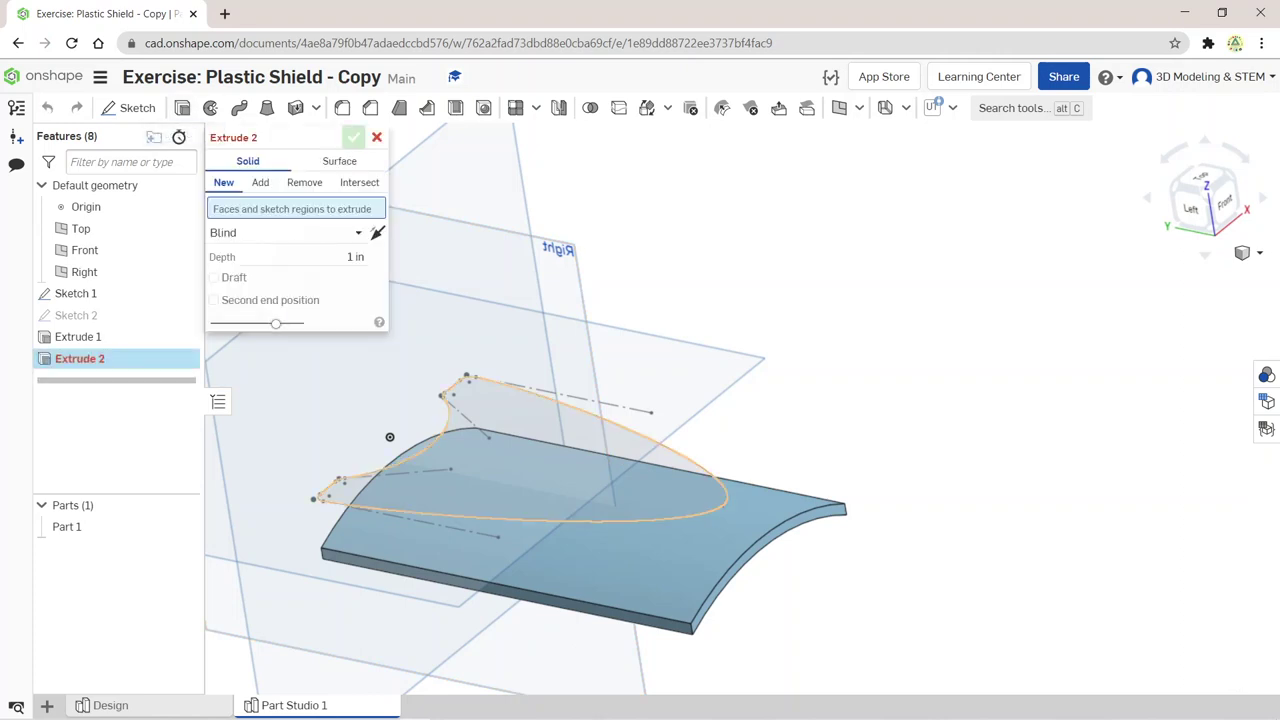
click(390, 437)
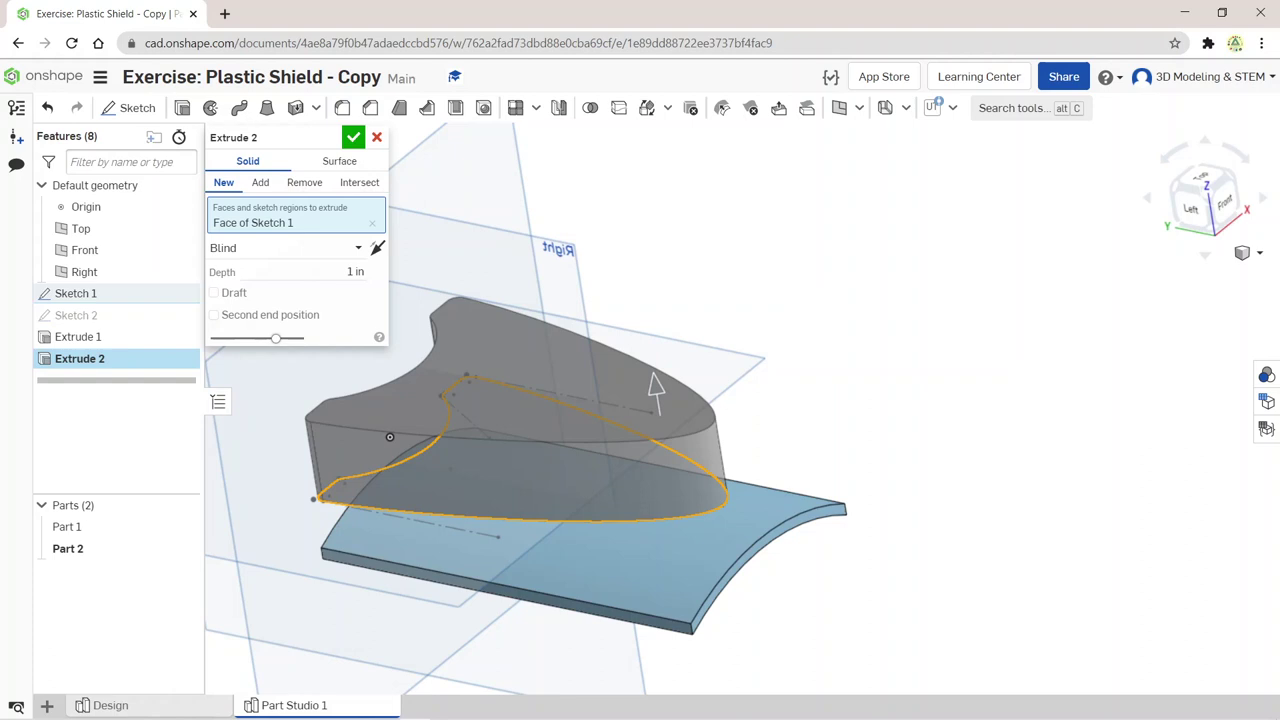
click(358, 247)
click(245, 404)
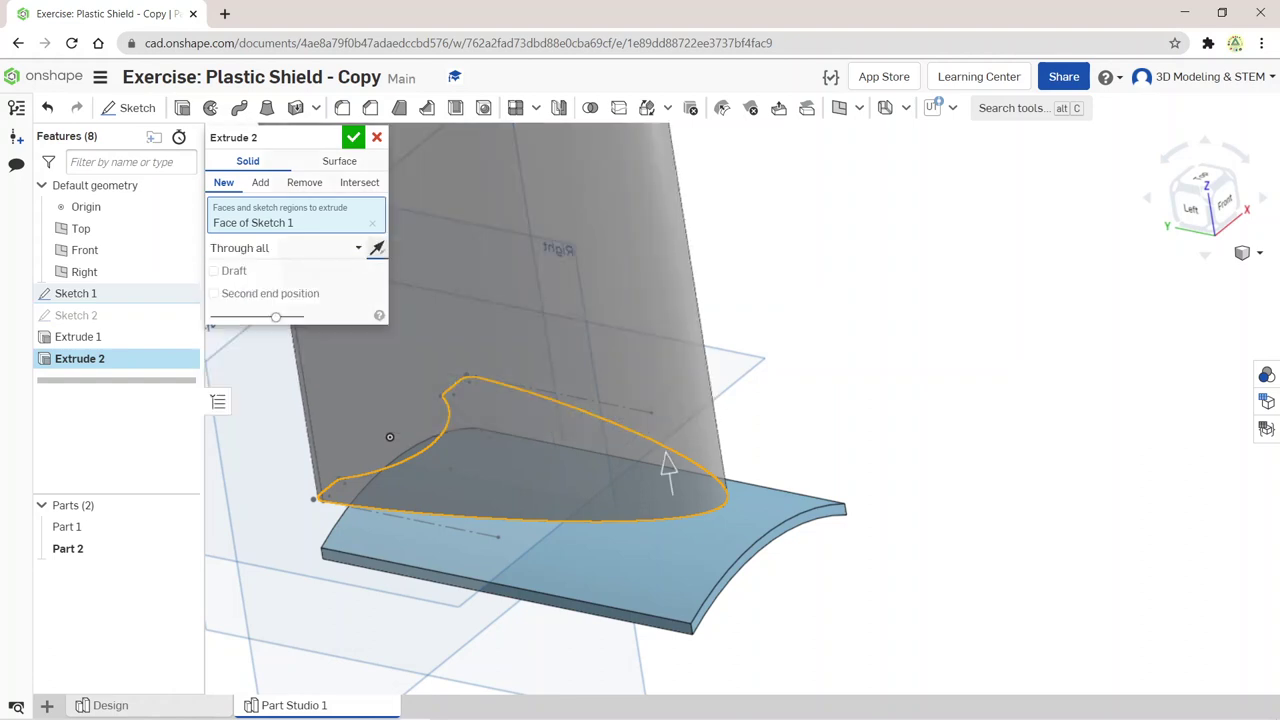
click(377, 248)
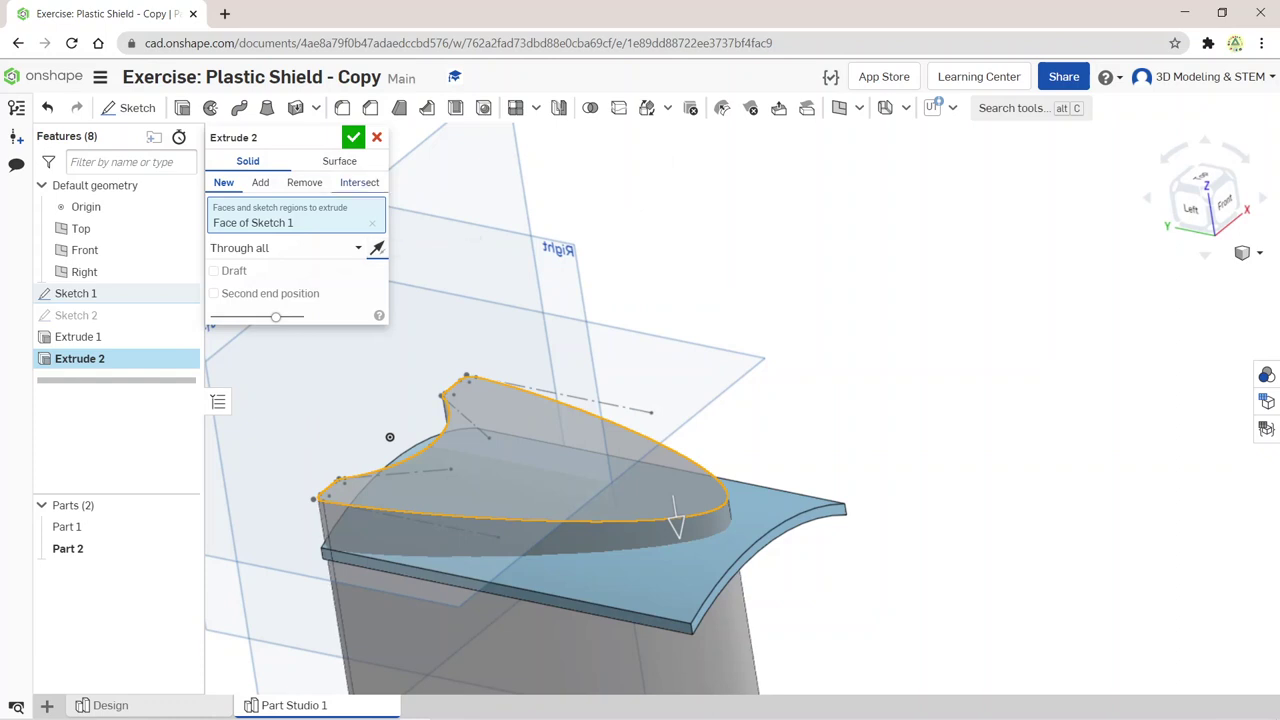
click(359, 182)
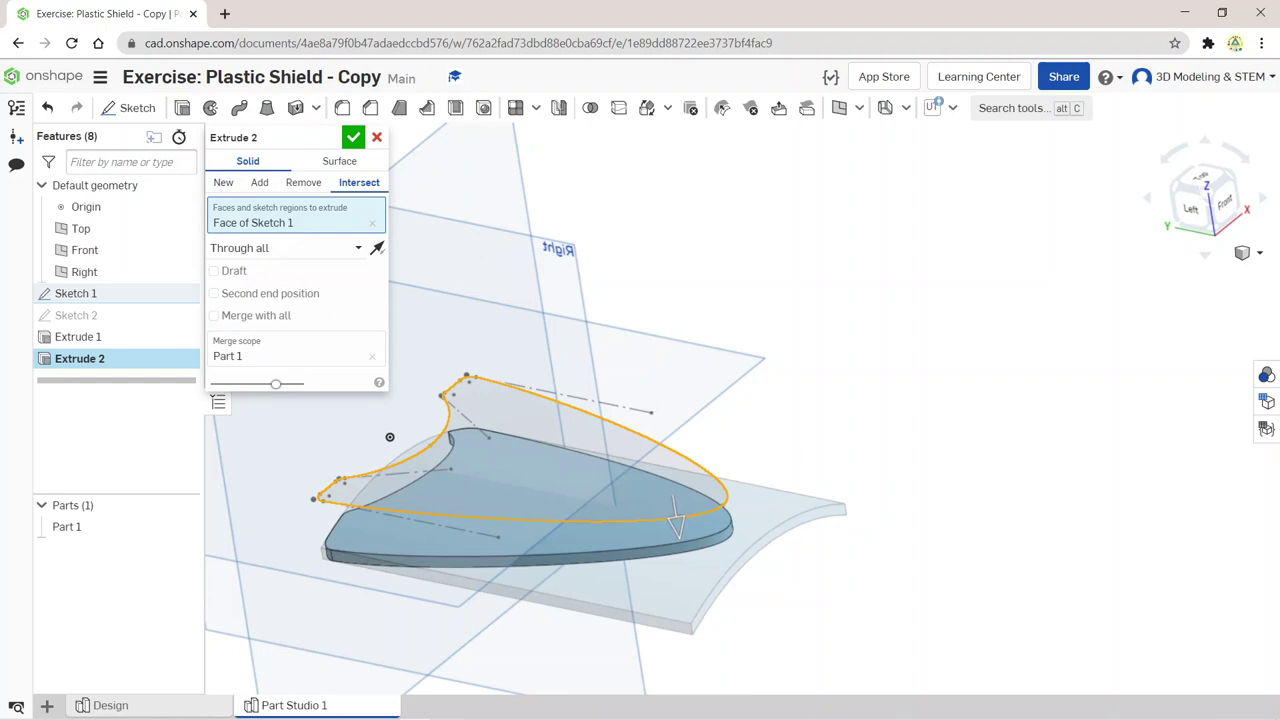
click(285, 248)
click(243, 403)
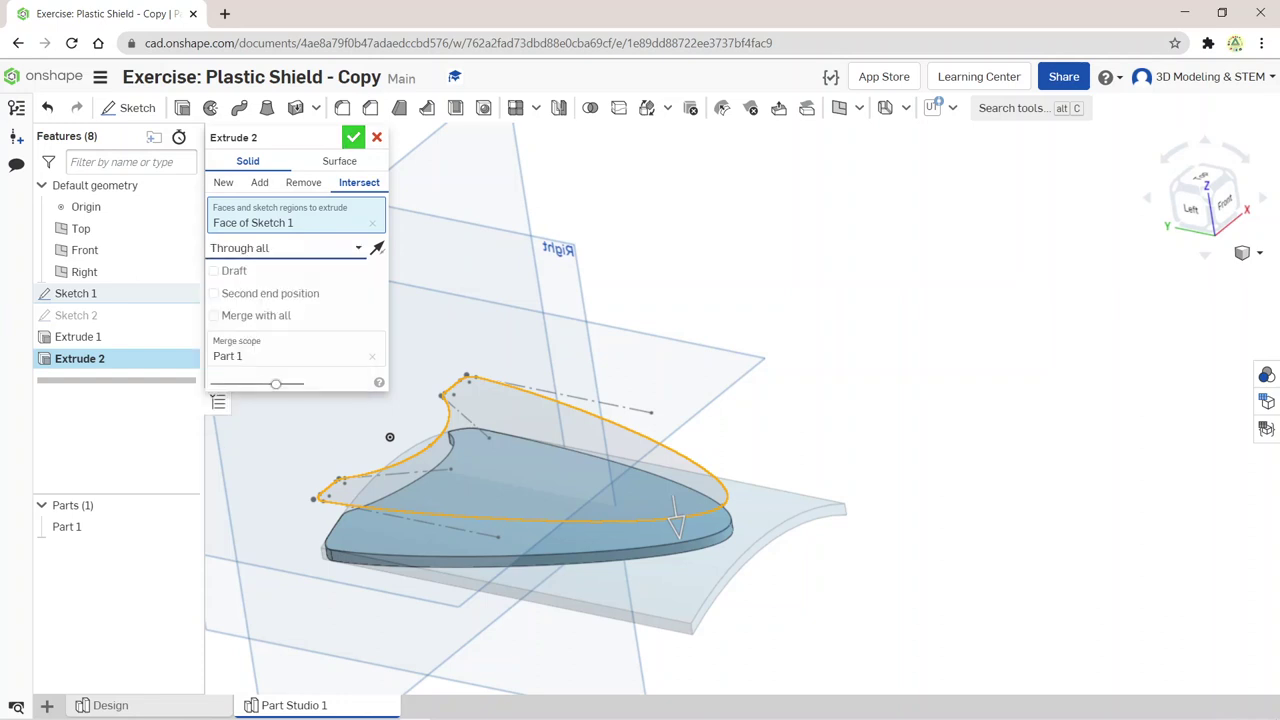
key(Return)
mouse_move(390, 437)
right_down()
mouse_move(375, 401)
mouse_move(486, 337)
mouse_move(565, 341)
mouse_move(626, 374)
mouse_move(563, 380)
mouse_move(536, 331)
mouse_move(642, 247)
right_up()
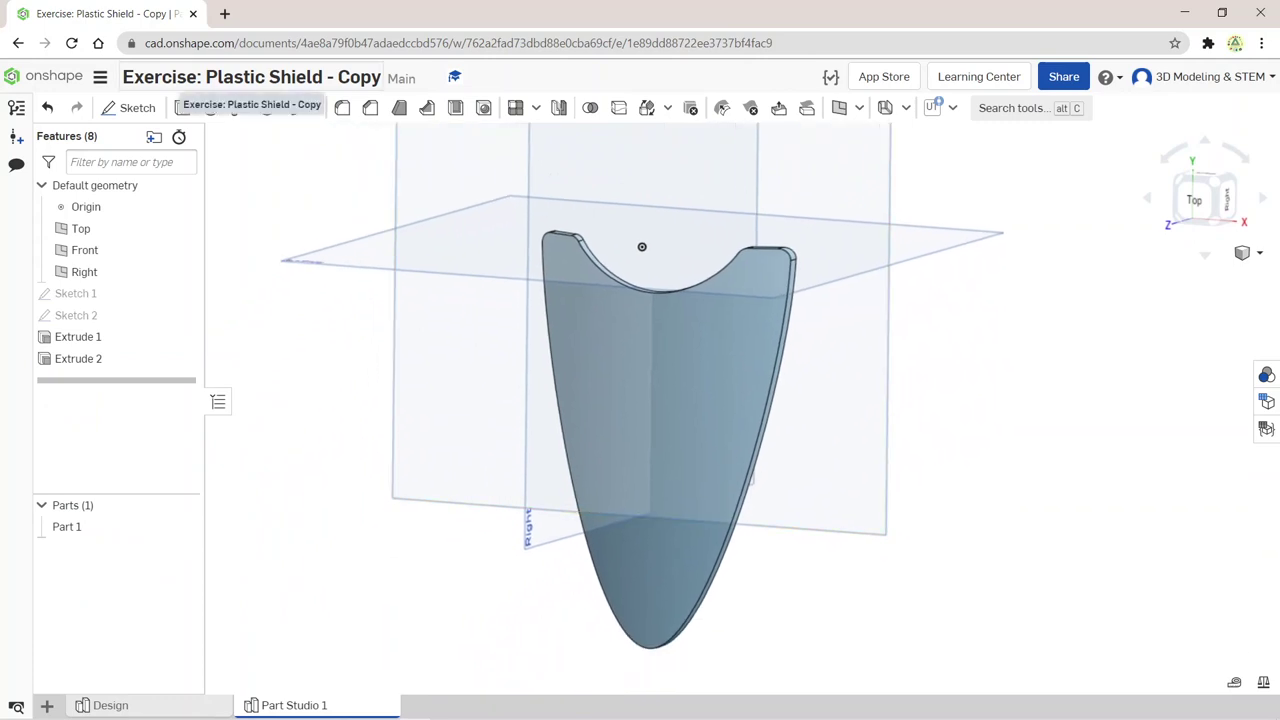
Step: Shell the part 0.04 in thick, removing the selected face
mouse_move(642, 247)
right_down()
mouse_move(624, 252)
mouse_move(683, 242)
right_up()
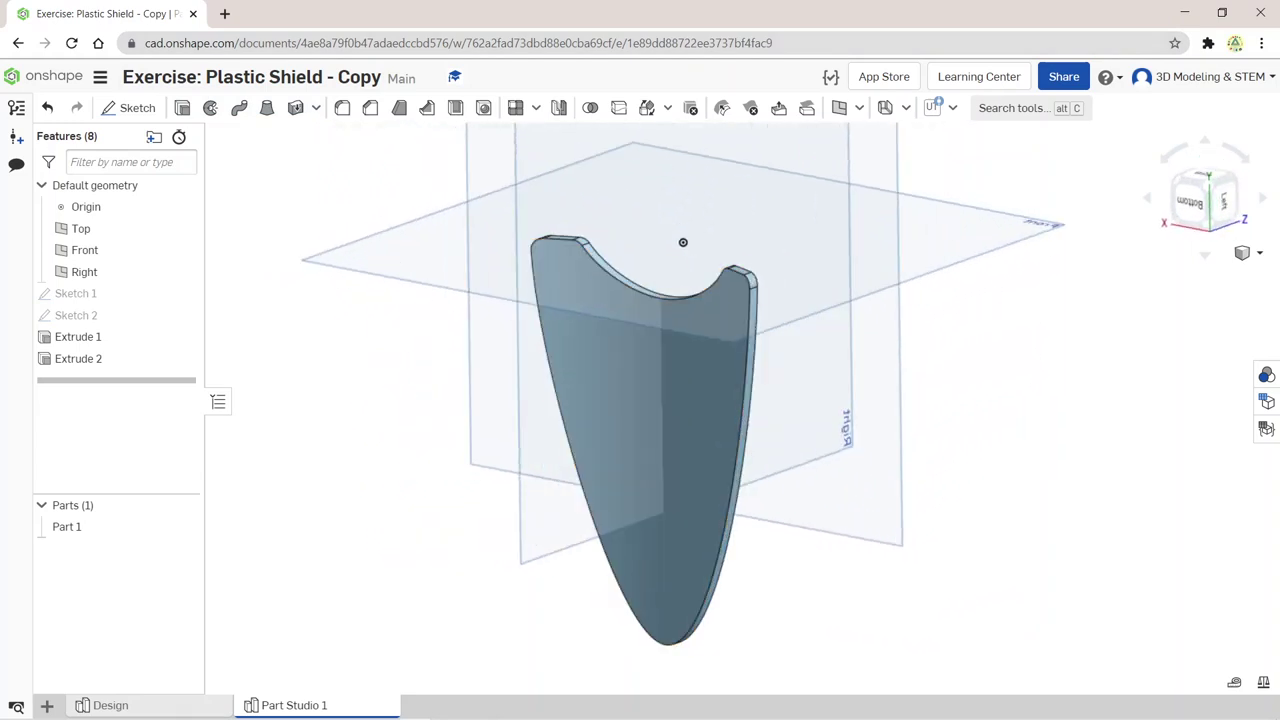
click(455, 108)
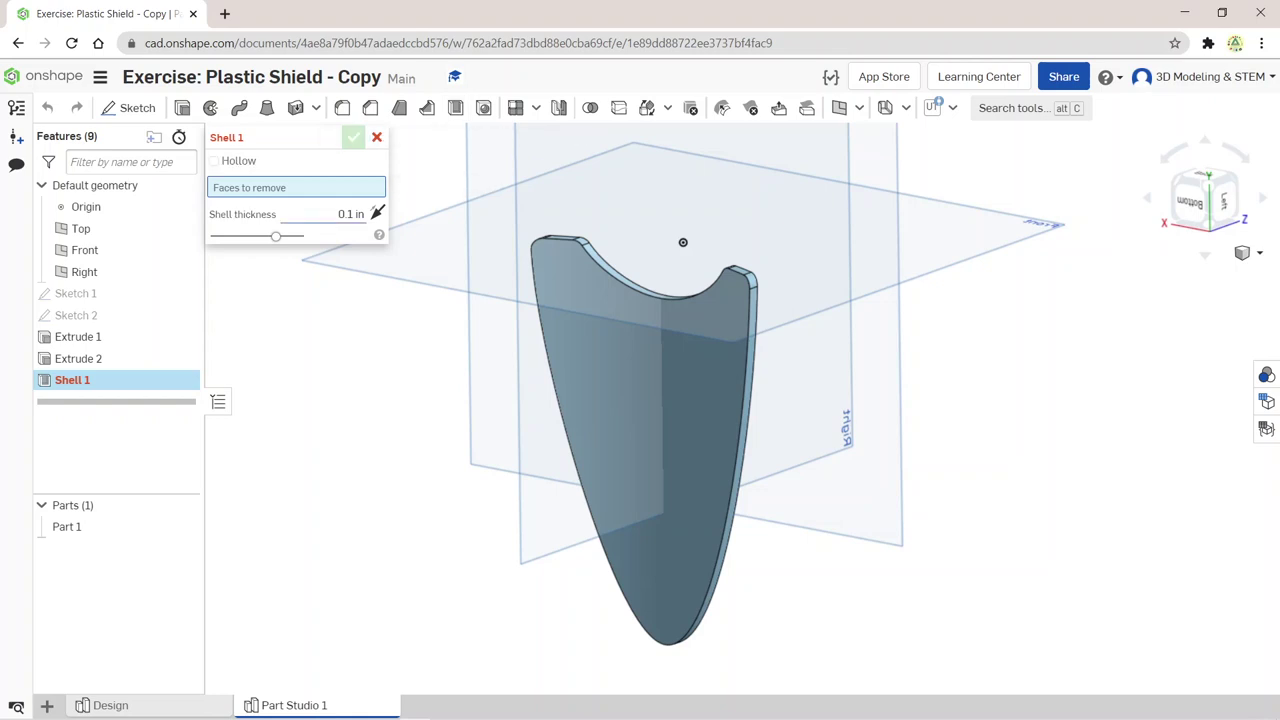
click(683, 242)
right_drag(683, 242, 685, 244)
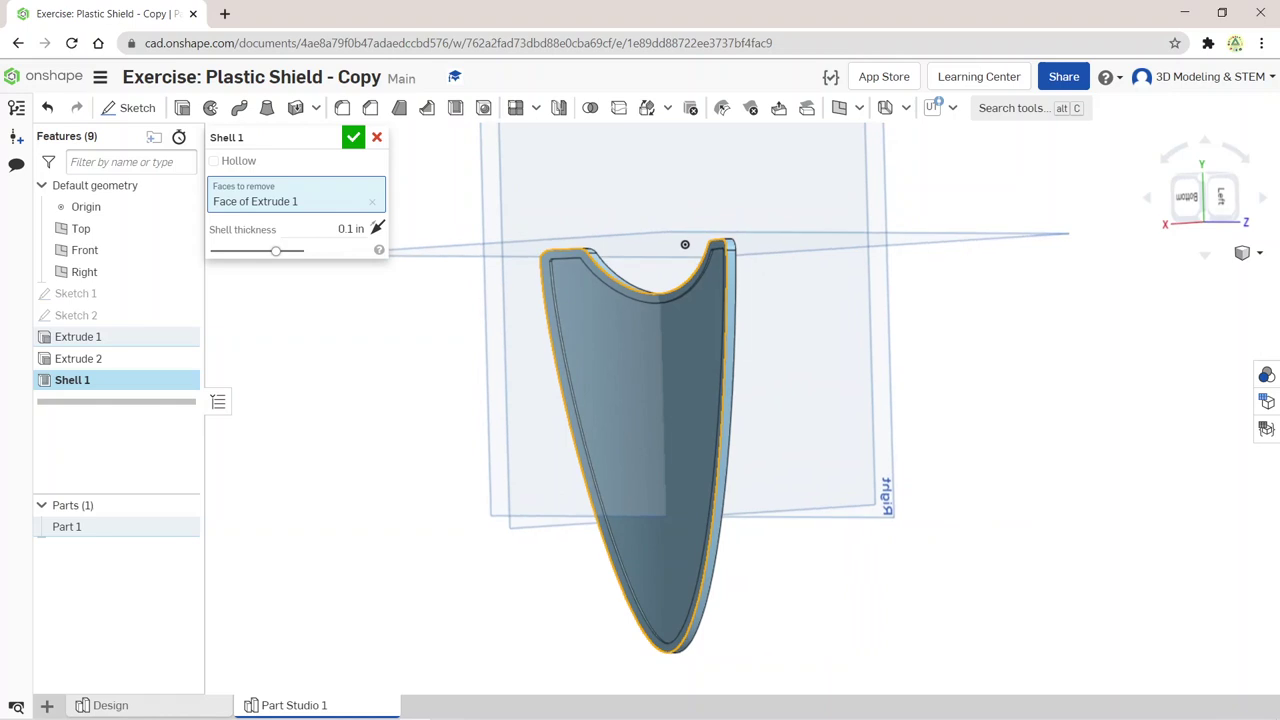
key(Tab)
text(.04)
text(in)
key(Return)
key(Return)
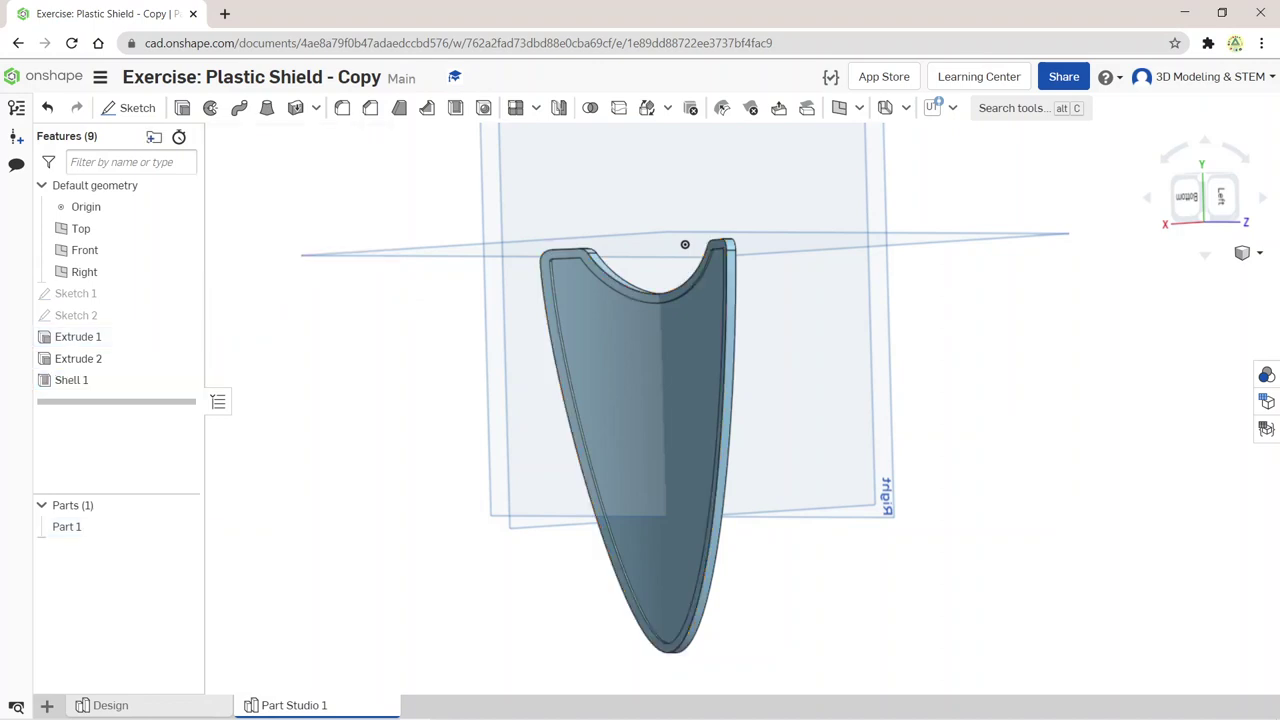
key(Up)
Step: Orbit the hollowed shield to inspect its underside and outer face
right_drag(686, 244, 600, 265)
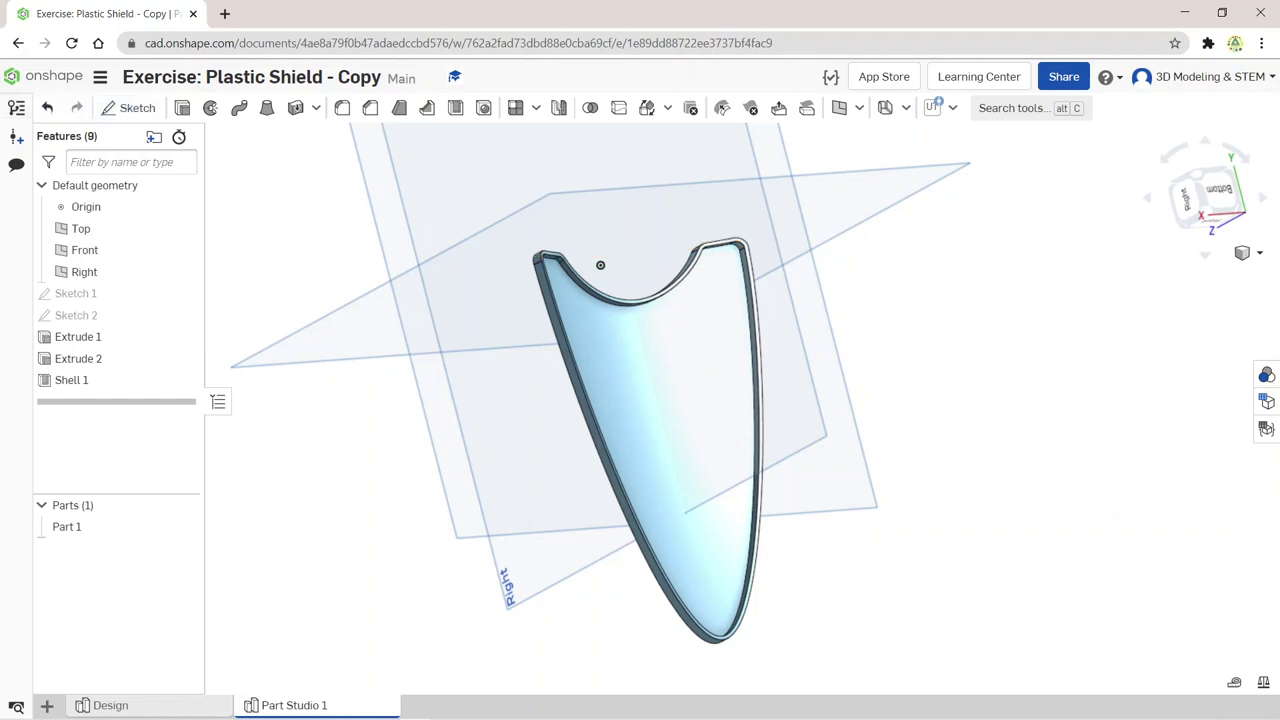
key(shift+Left)
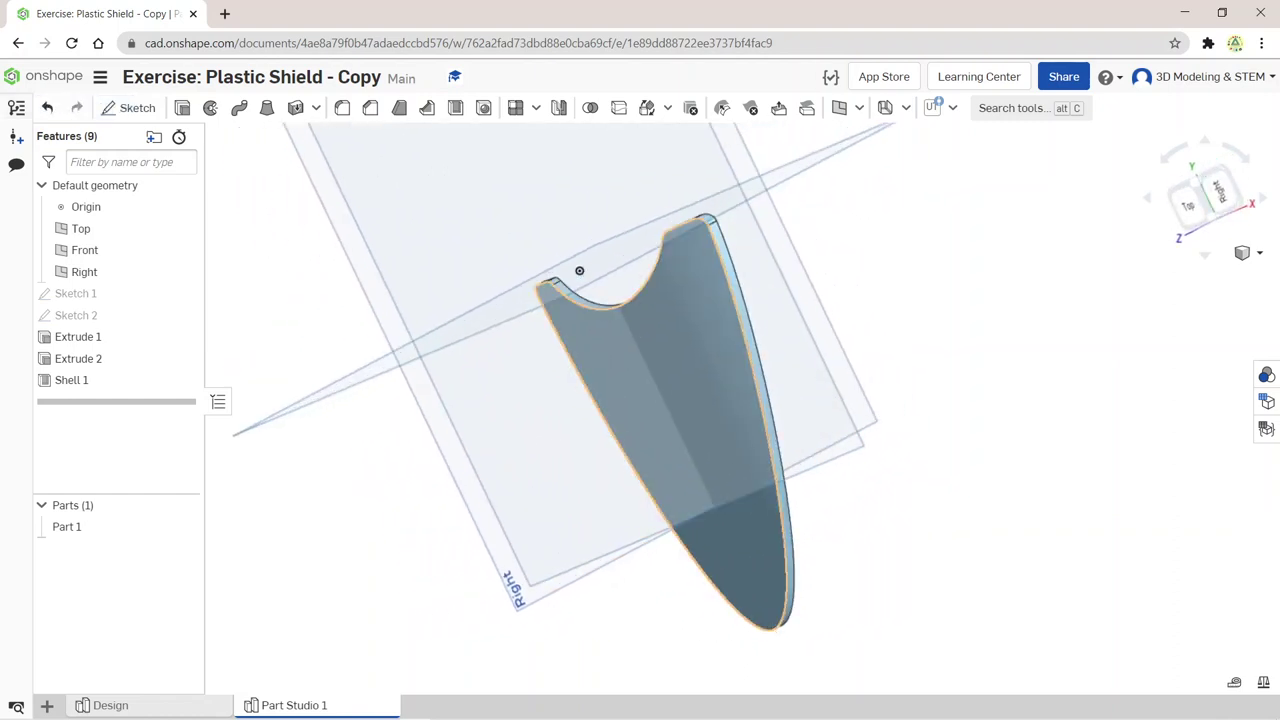
right_drag(579, 270, 657, 260)
Step: View the shield from the top and begin Sketch 3 on the Top plane
click(640, 420)
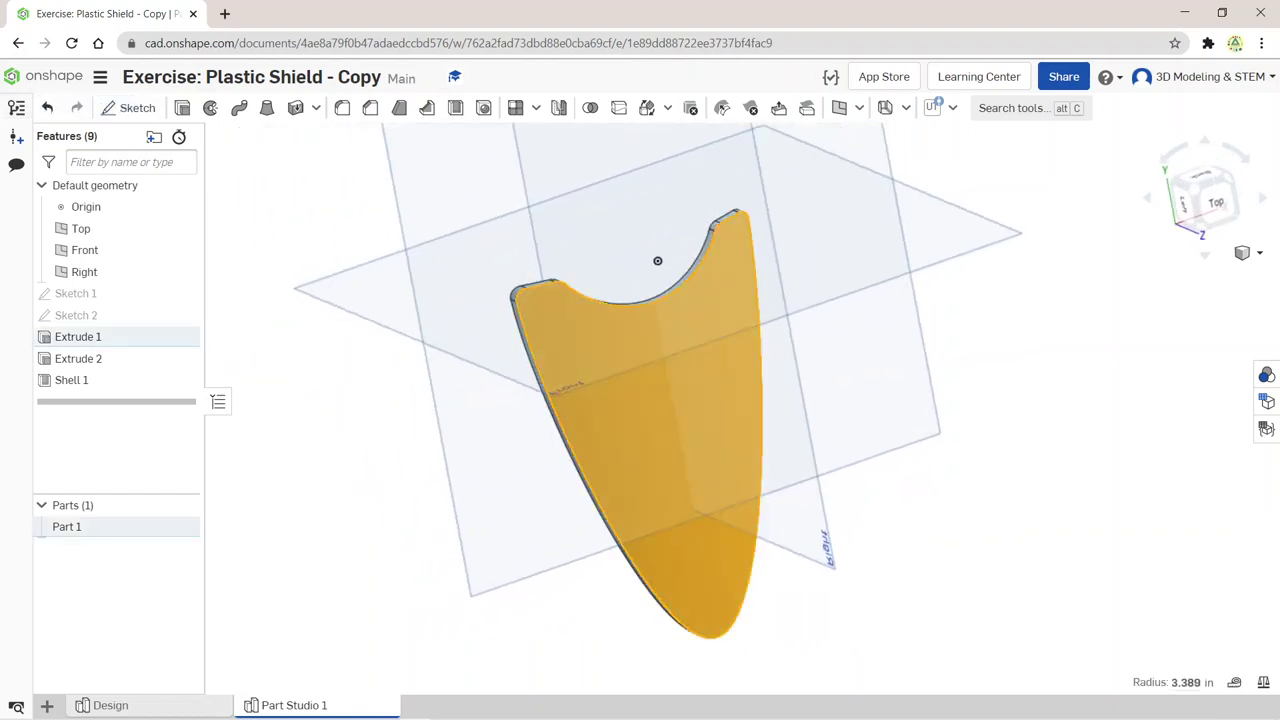
click(1215, 202)
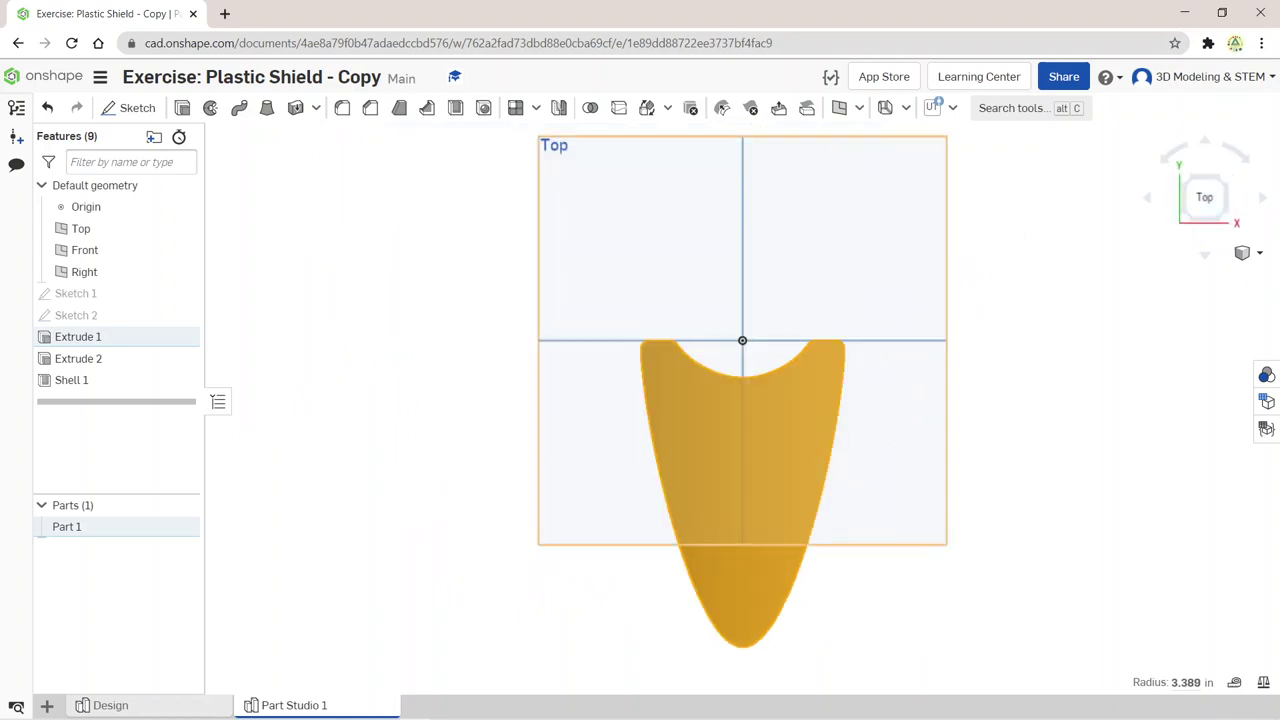
scroll(872, 490, up, 3)
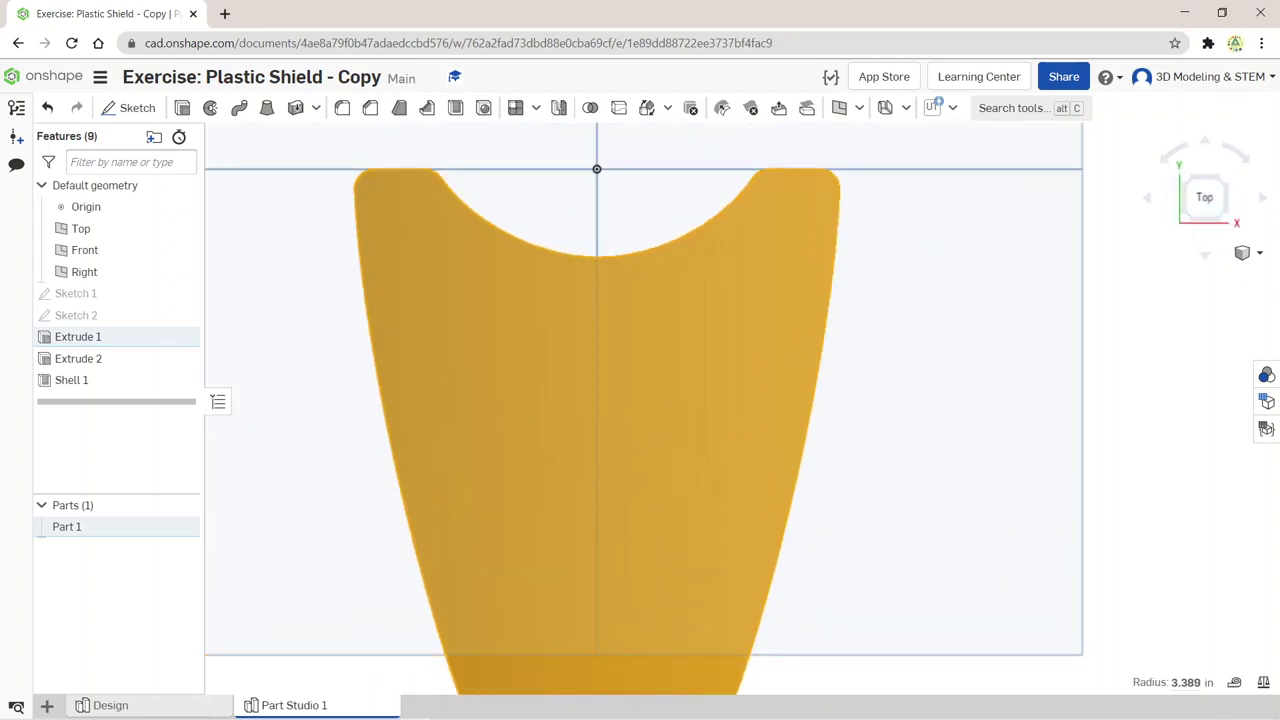
mouse_move(640, 400)
middle_down()
mouse_move(672, 305)
mouse_move(666, 343)
middle_up()
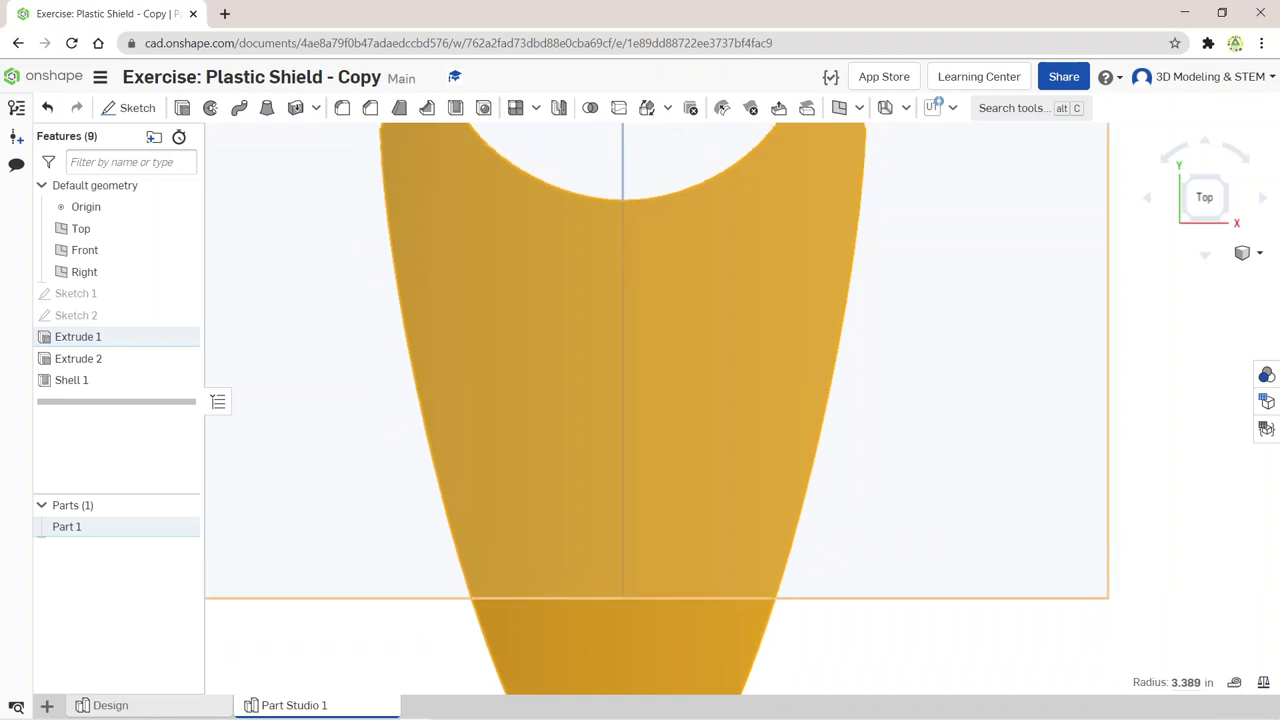
click(1107, 597)
click(1107, 597)
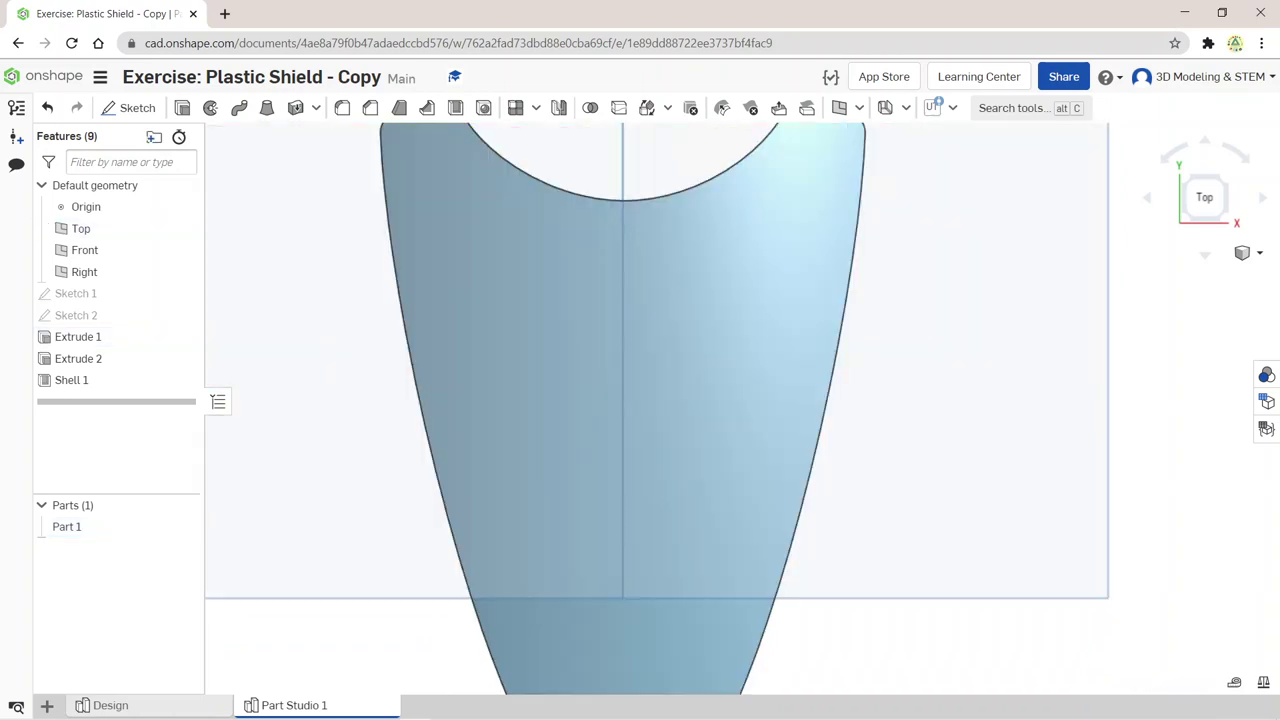
scroll(1107, 500, down, 5)
scroll(586, 663, down, 1)
middle_drag(840, 400, 644, 421)
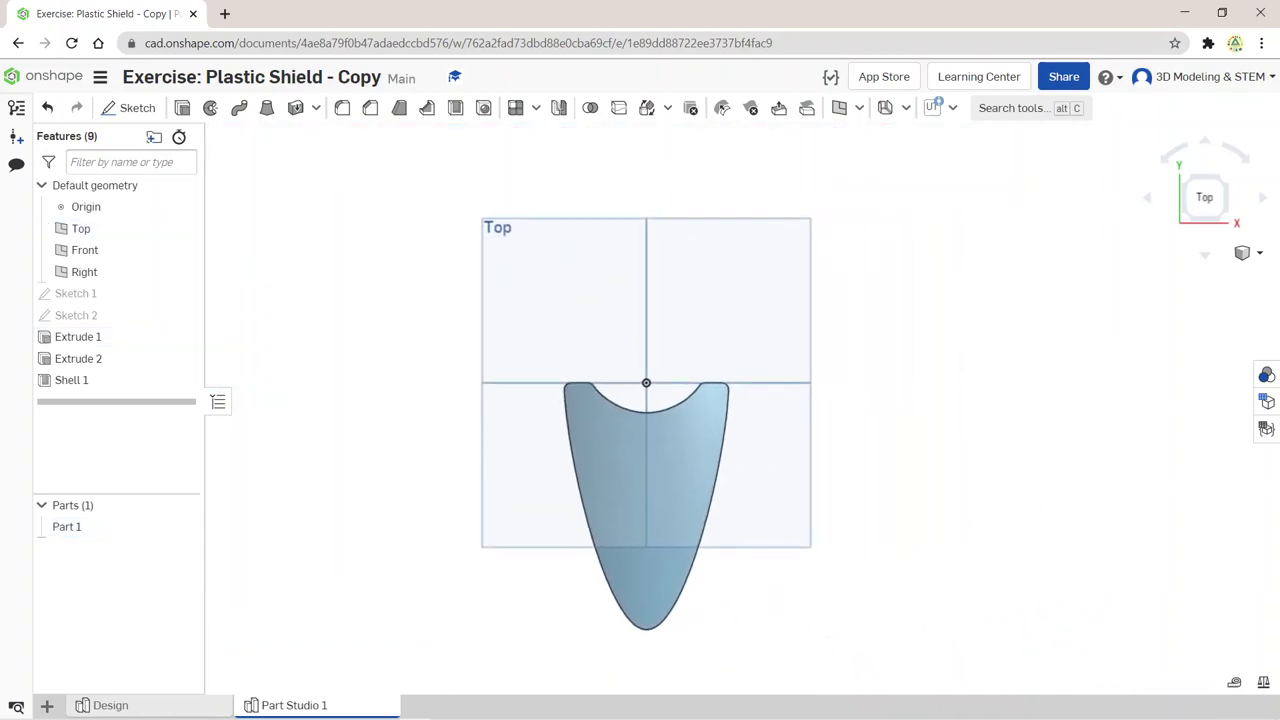
click(560, 300)
click(128, 107)
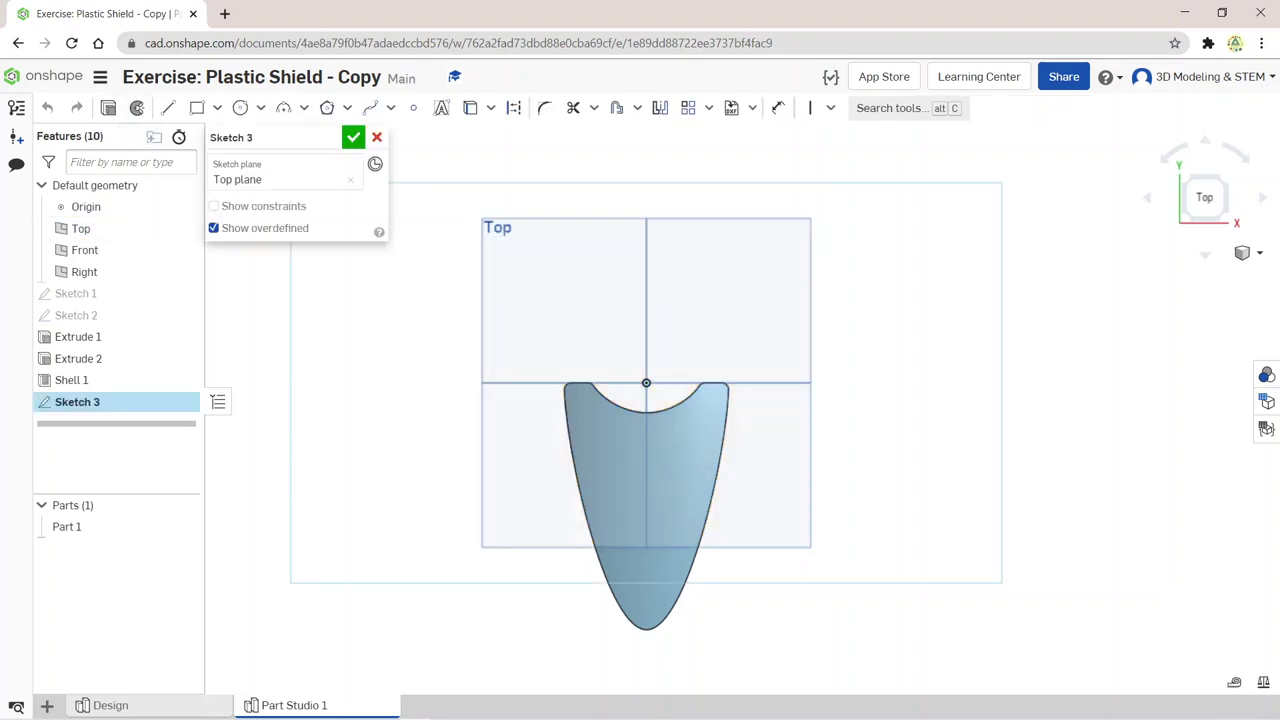
Step: Draw a spline from upper left, dipping to the shield's bottom tip, ending upper right
scroll(658, 400, up, 3)
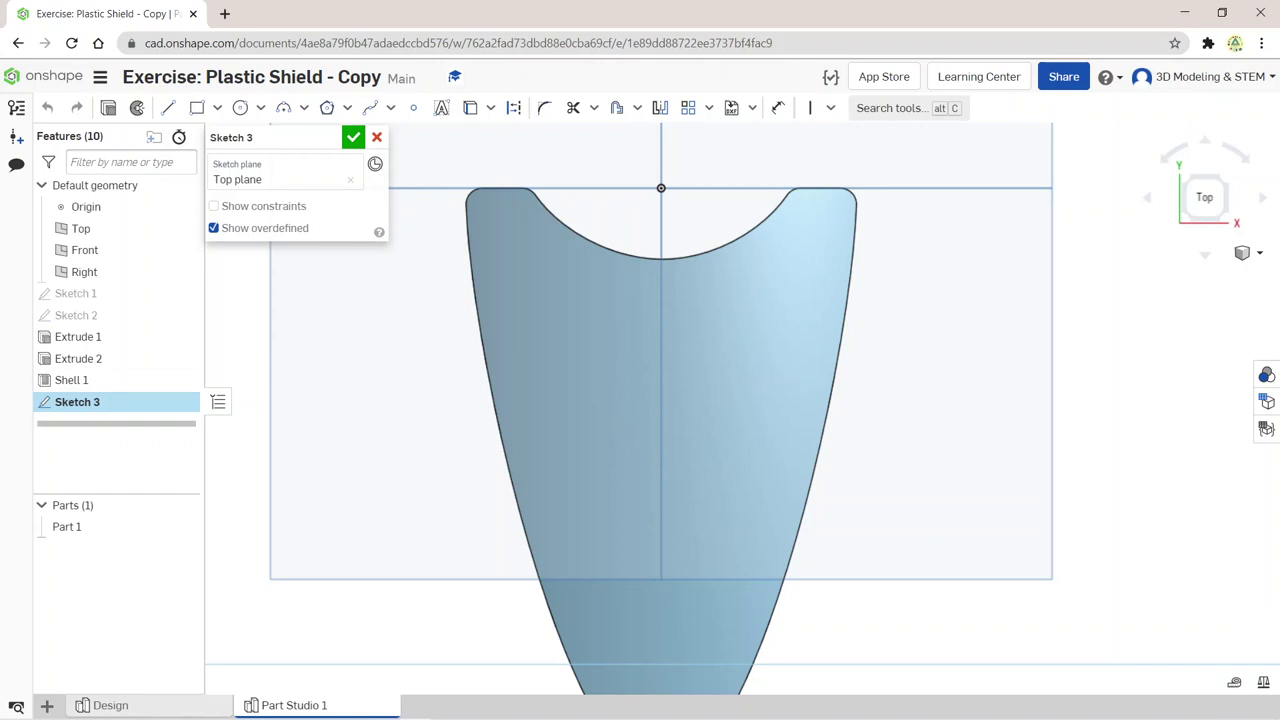
click(390, 107)
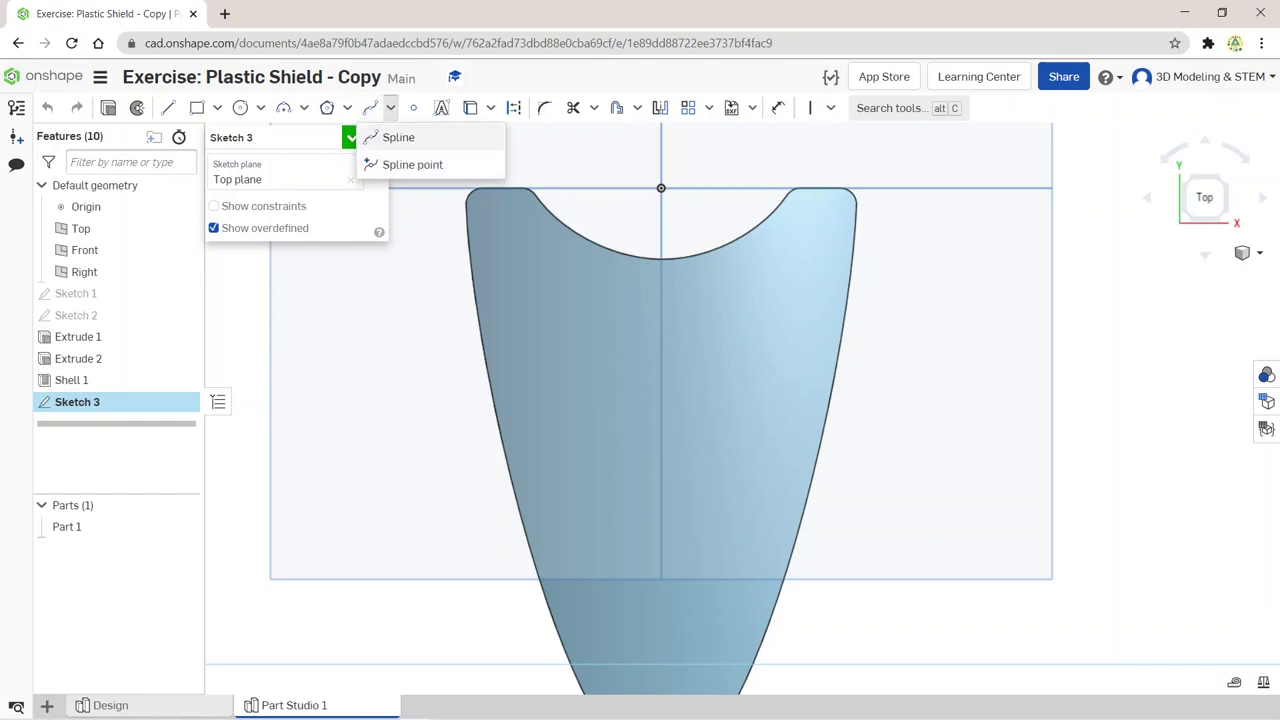
click(398, 137)
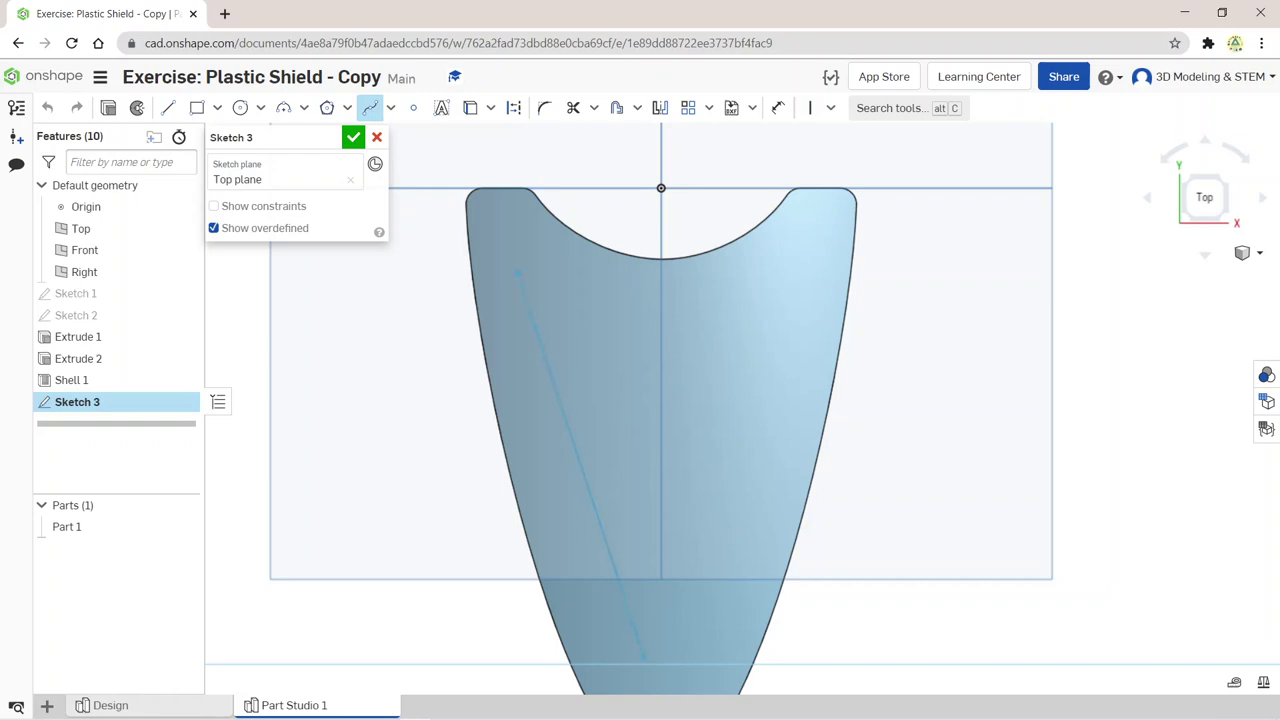
scroll(640, 655, down, 3)
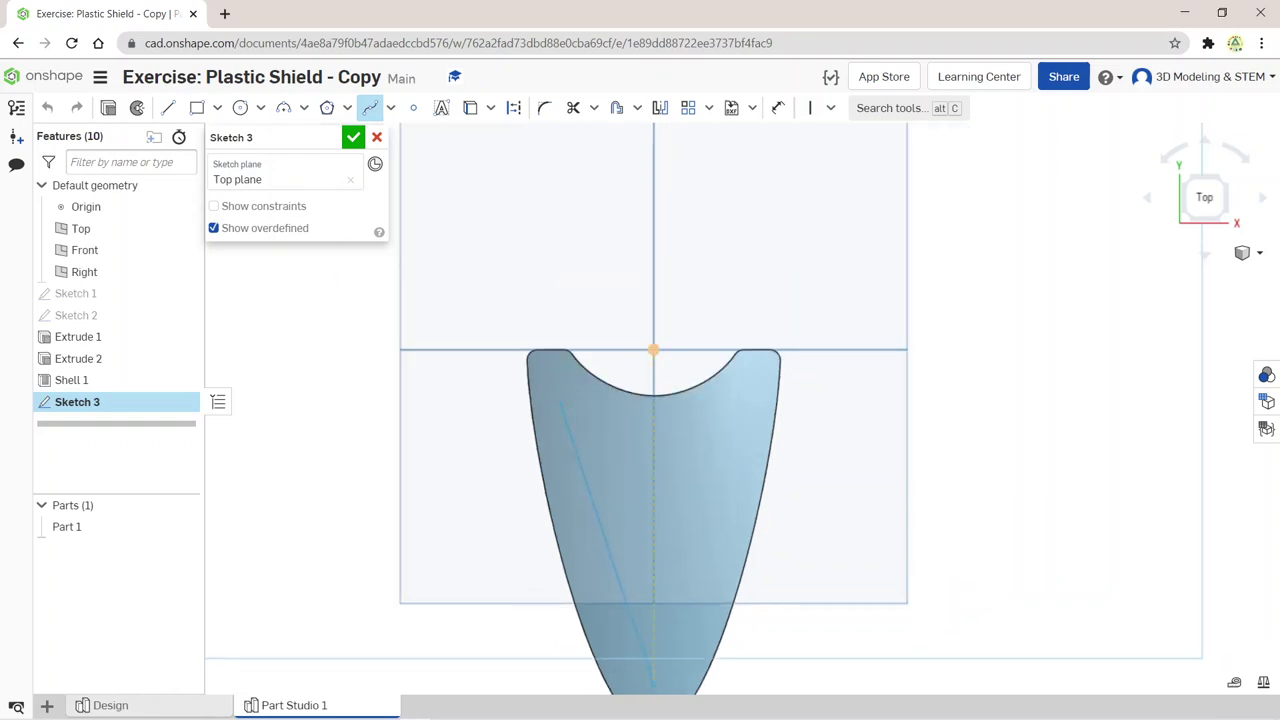
scroll(660, 600, down, 2)
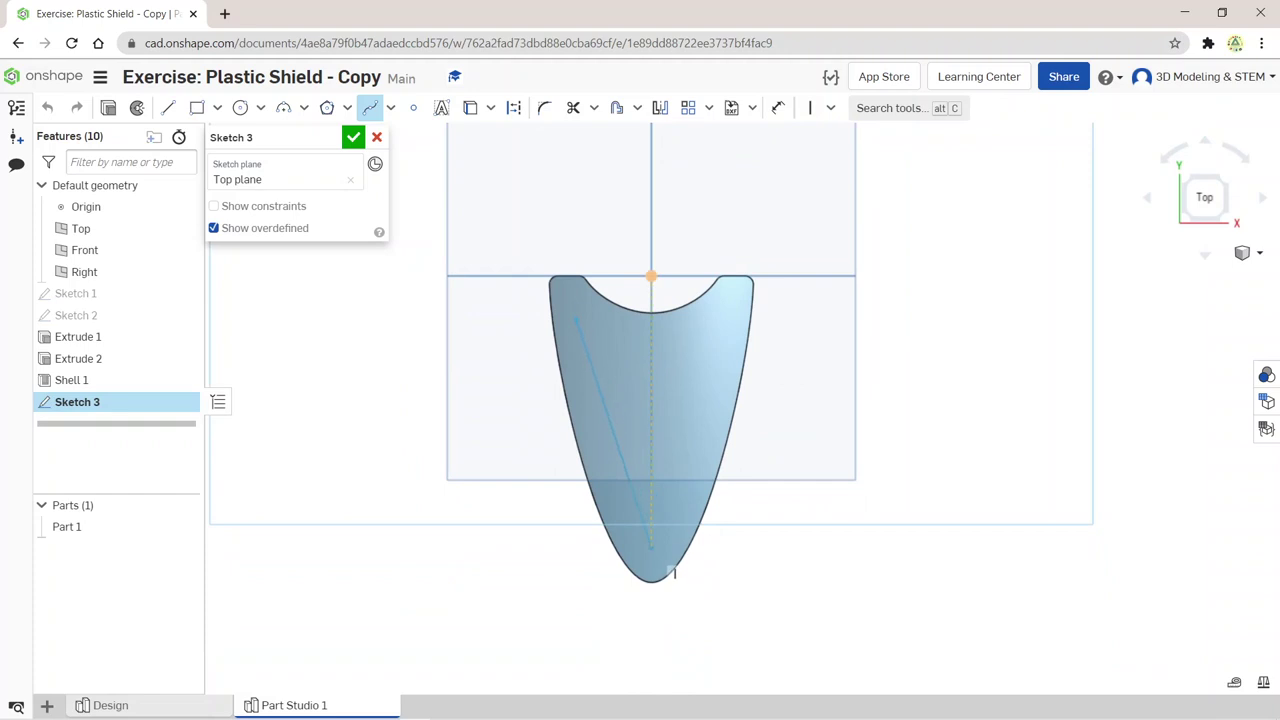
click(651, 549)
scroll(720, 330, up, 3)
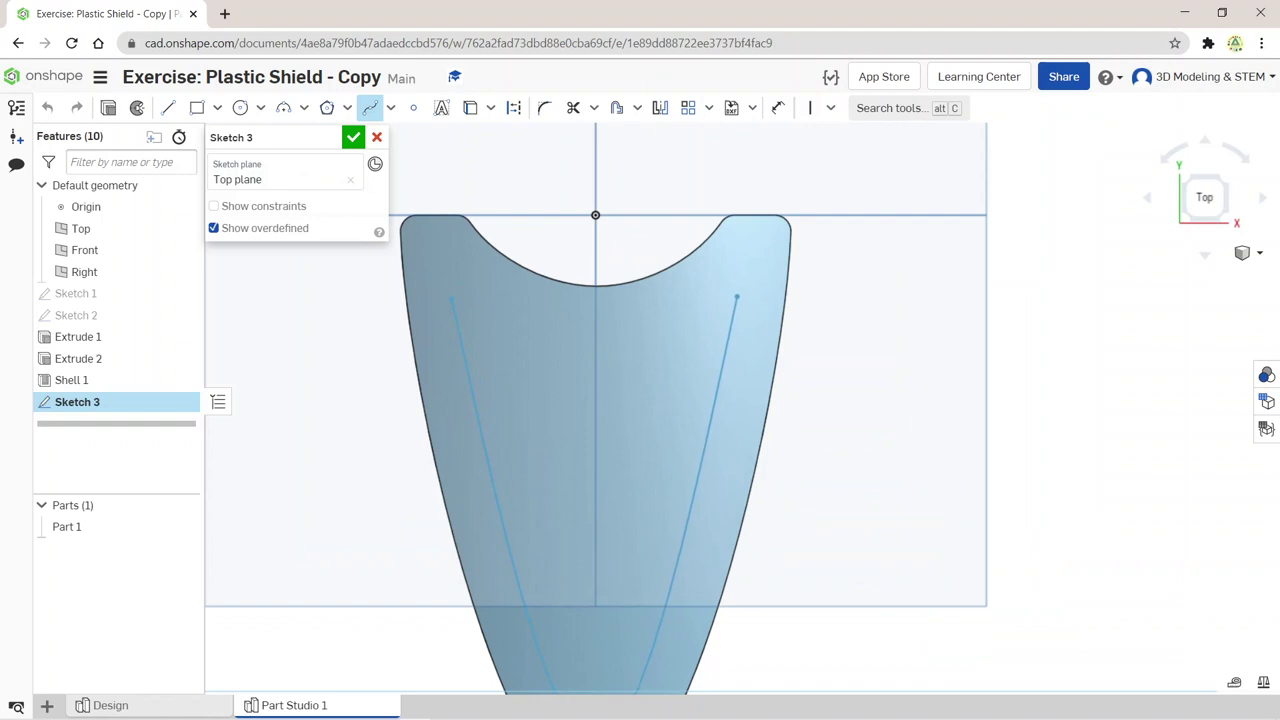
double_click(737, 297)
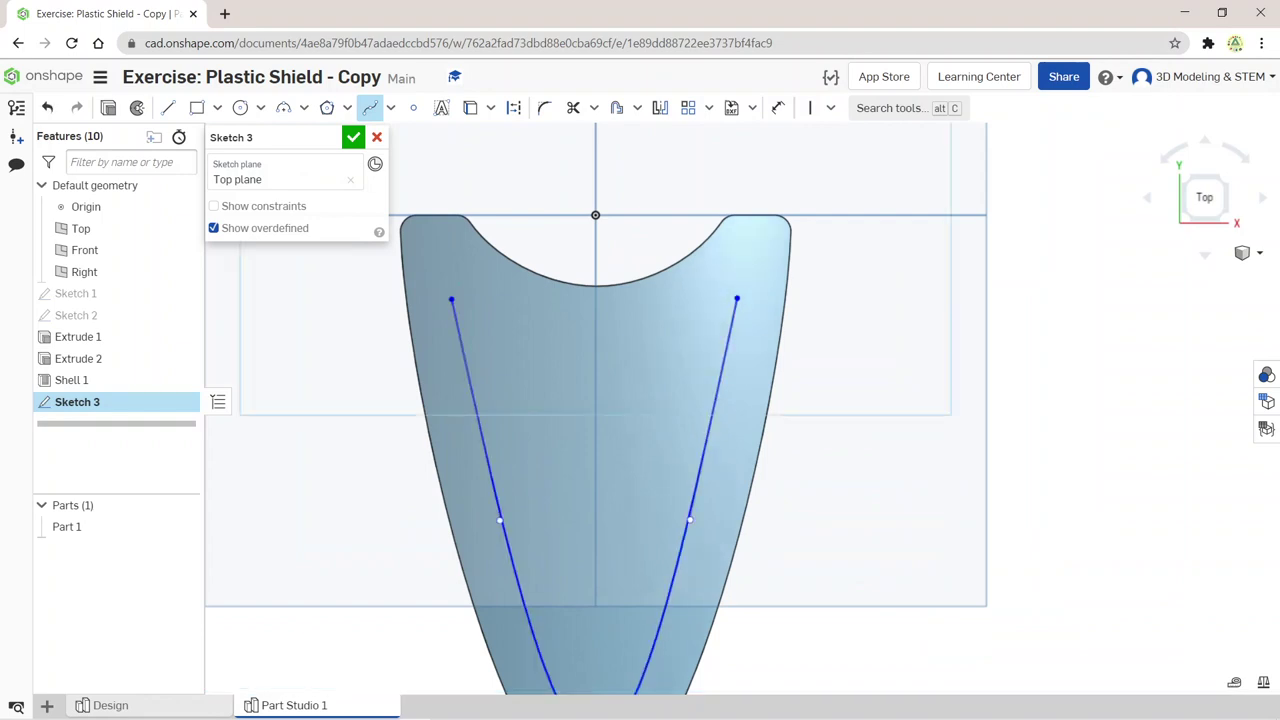
middle_drag(737, 298, 785, 194)
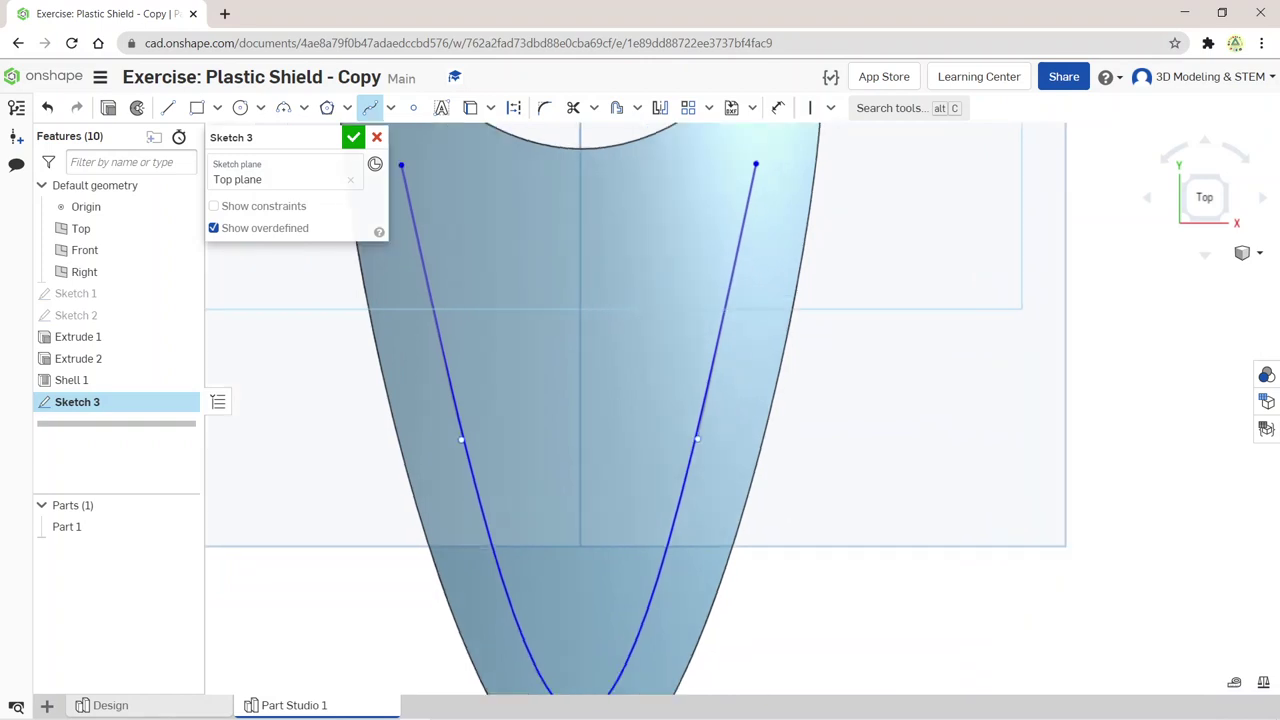
key(n)
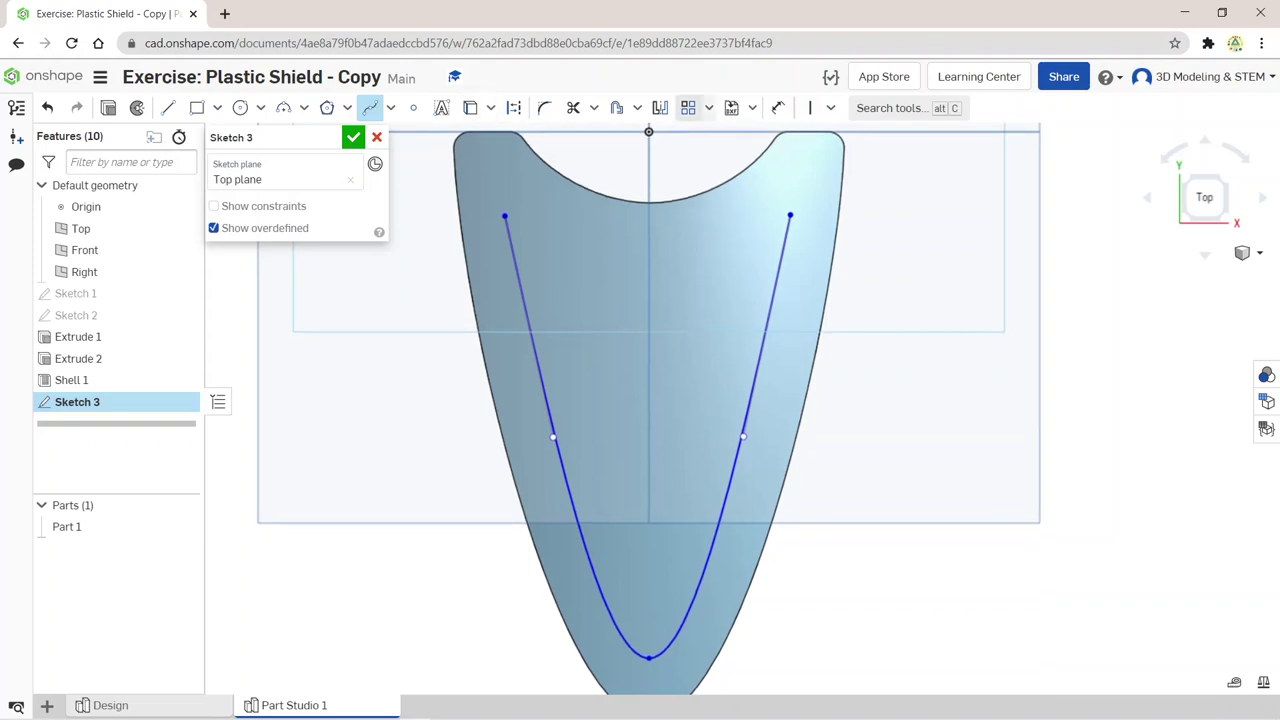
click(778, 107)
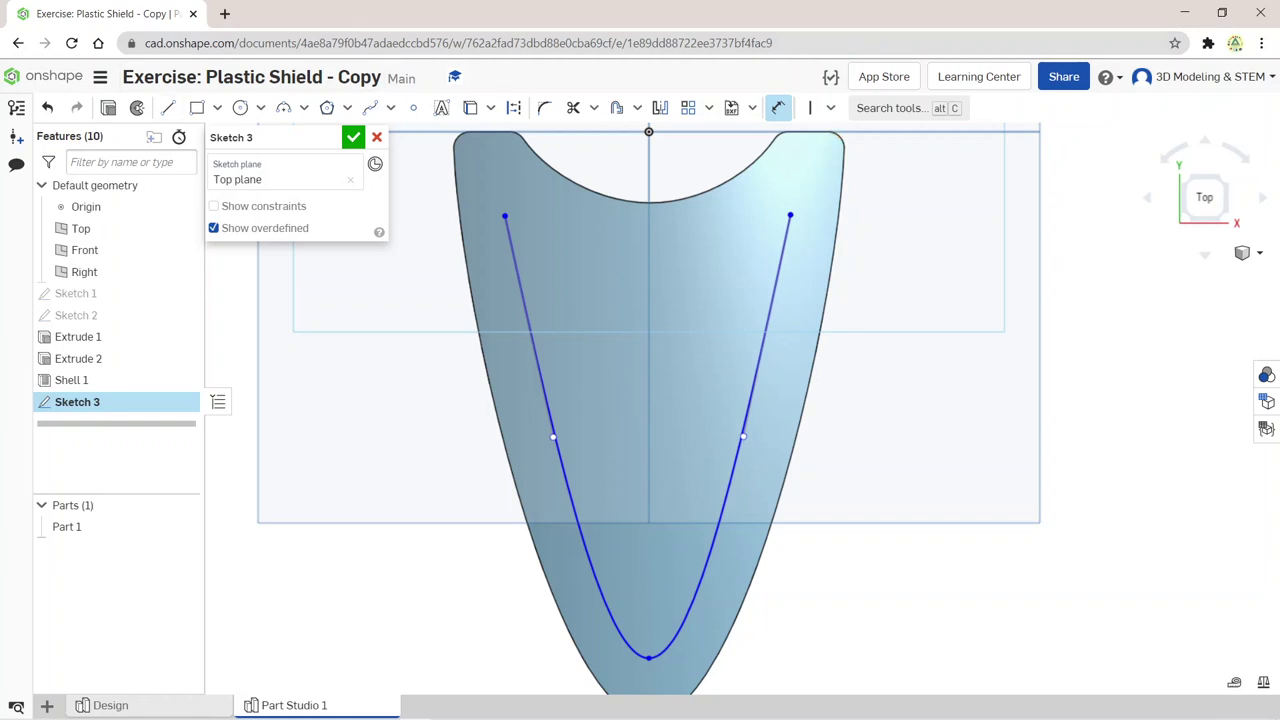
Step: Draw vertical construction lines straight down from both upper ends of the spline
click(168, 107)
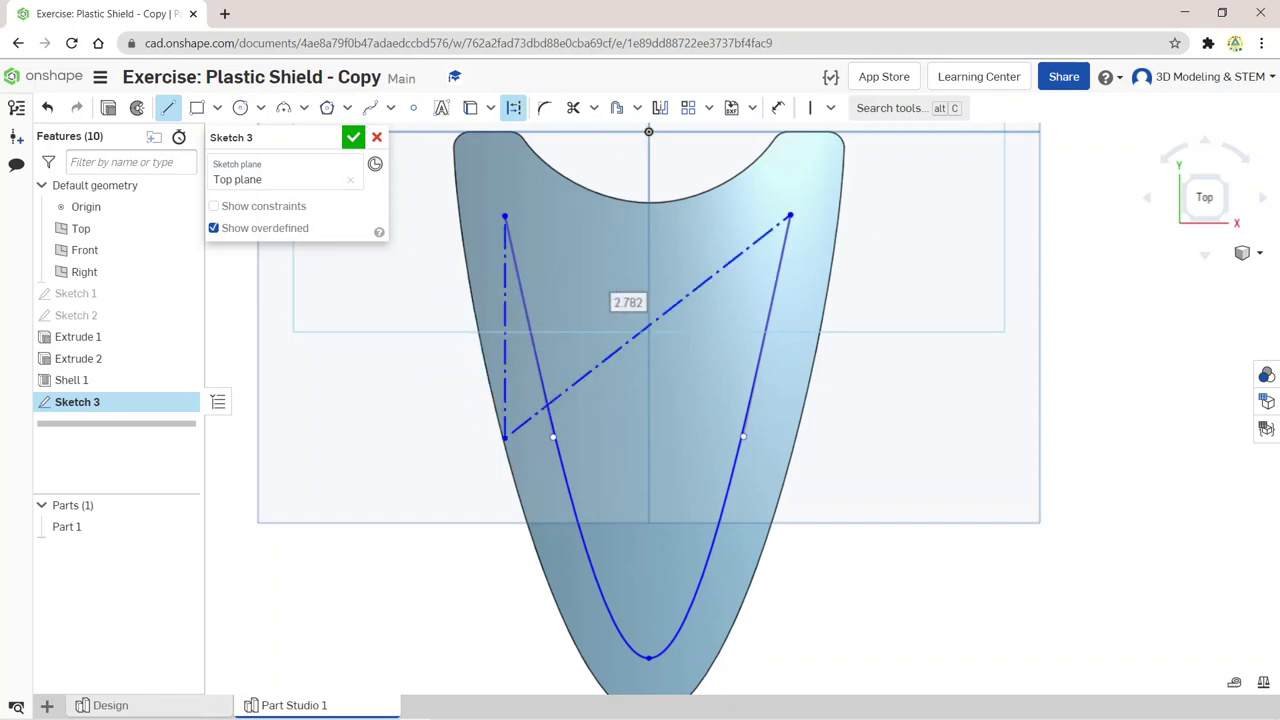
key(Escape)
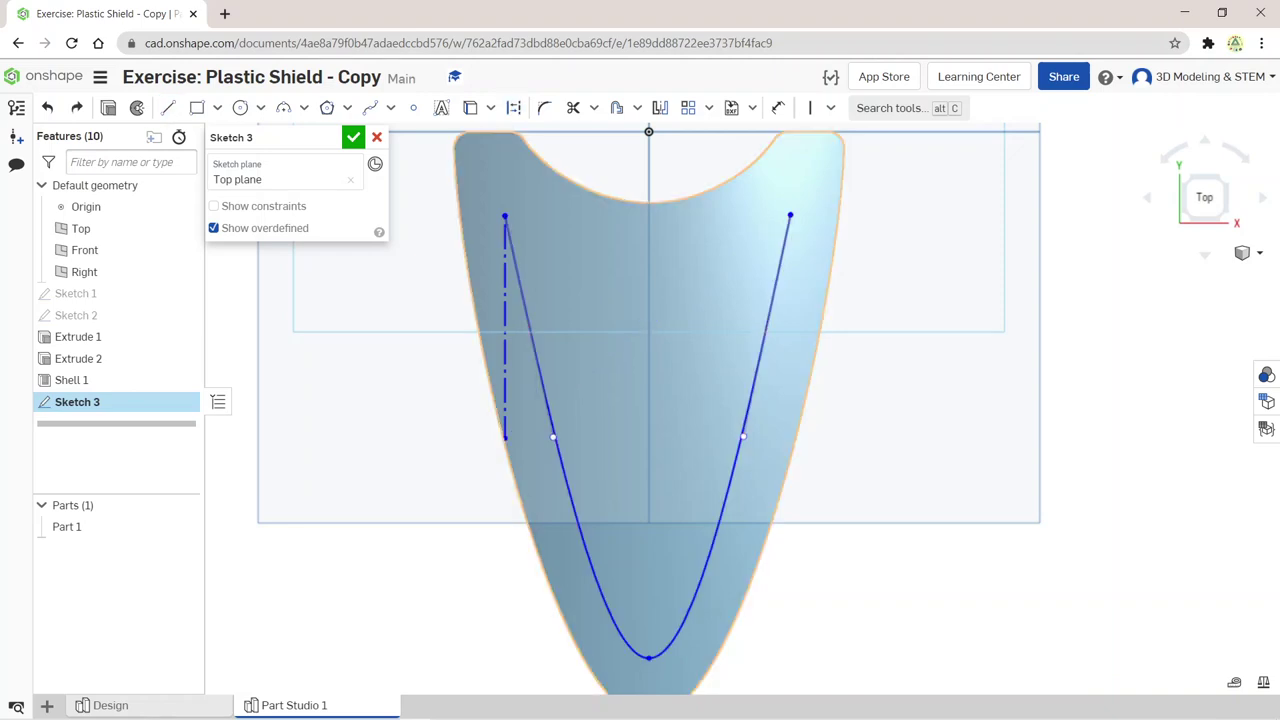
click(168, 107)
click(513, 107)
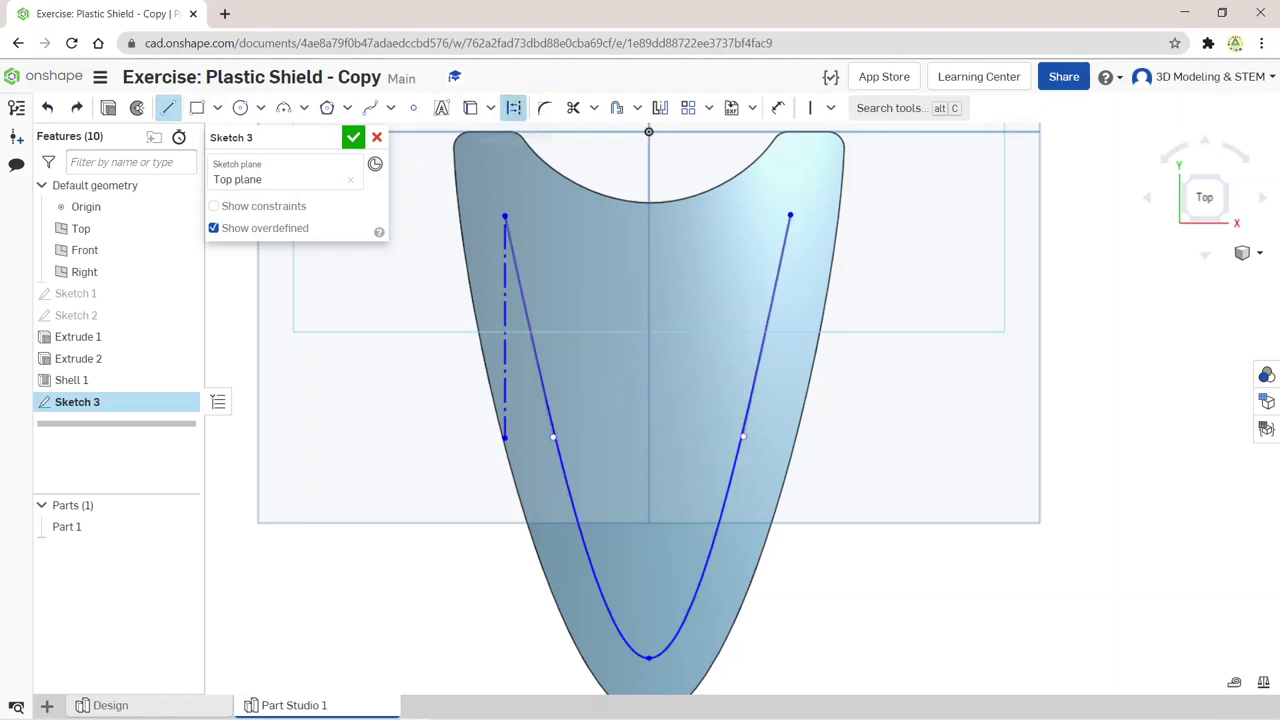
click(810, 236)
click(790, 433)
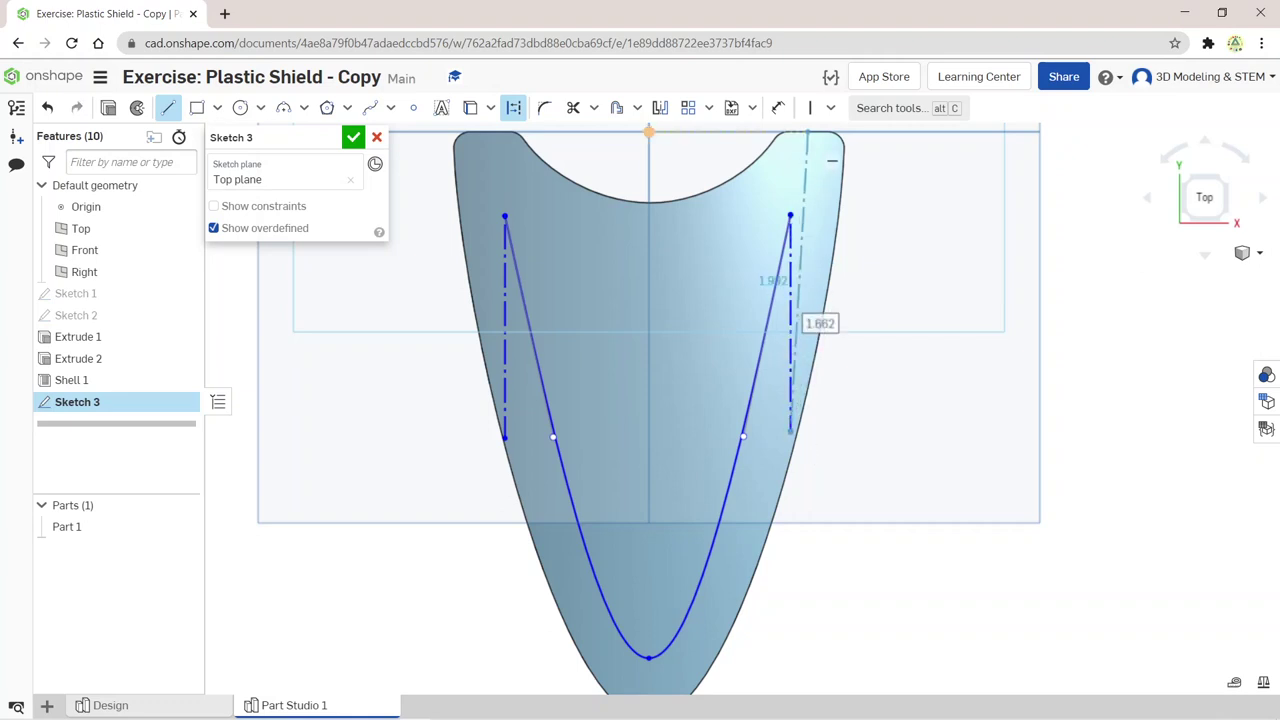
Step: Constrain the left and right vertical construction lines to equal length
click(830, 107)
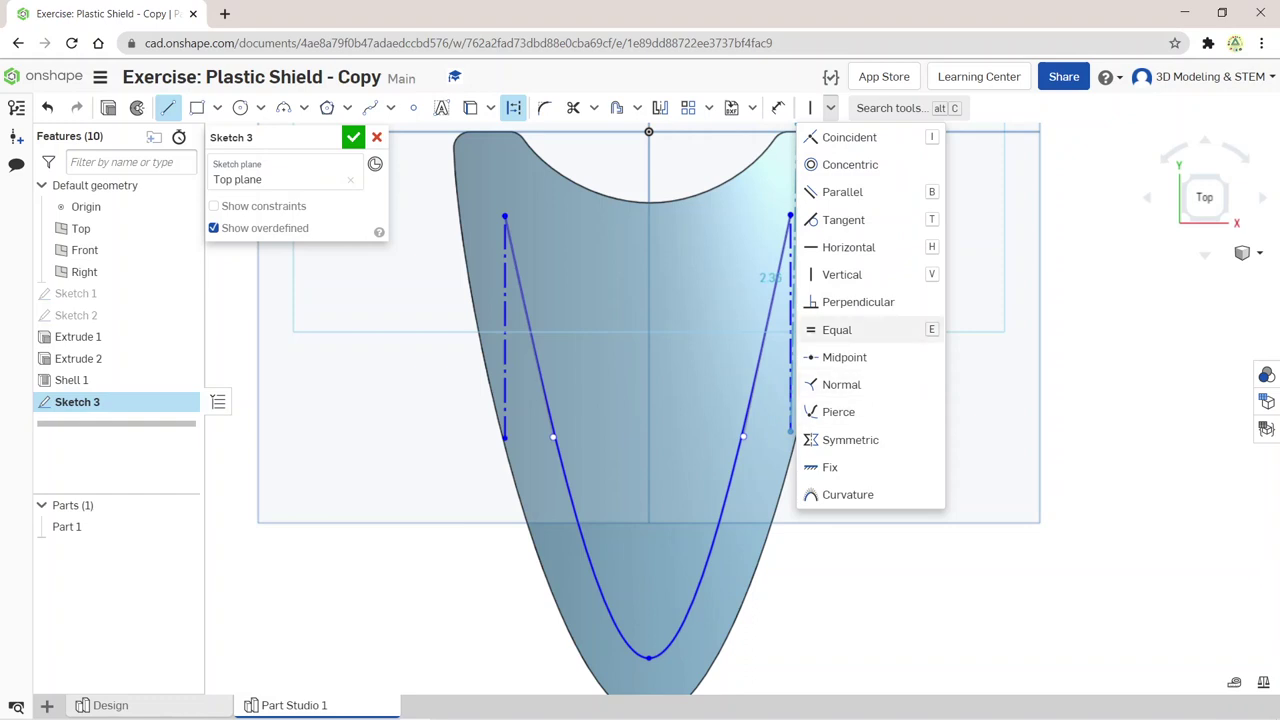
click(837, 329)
click(790, 270)
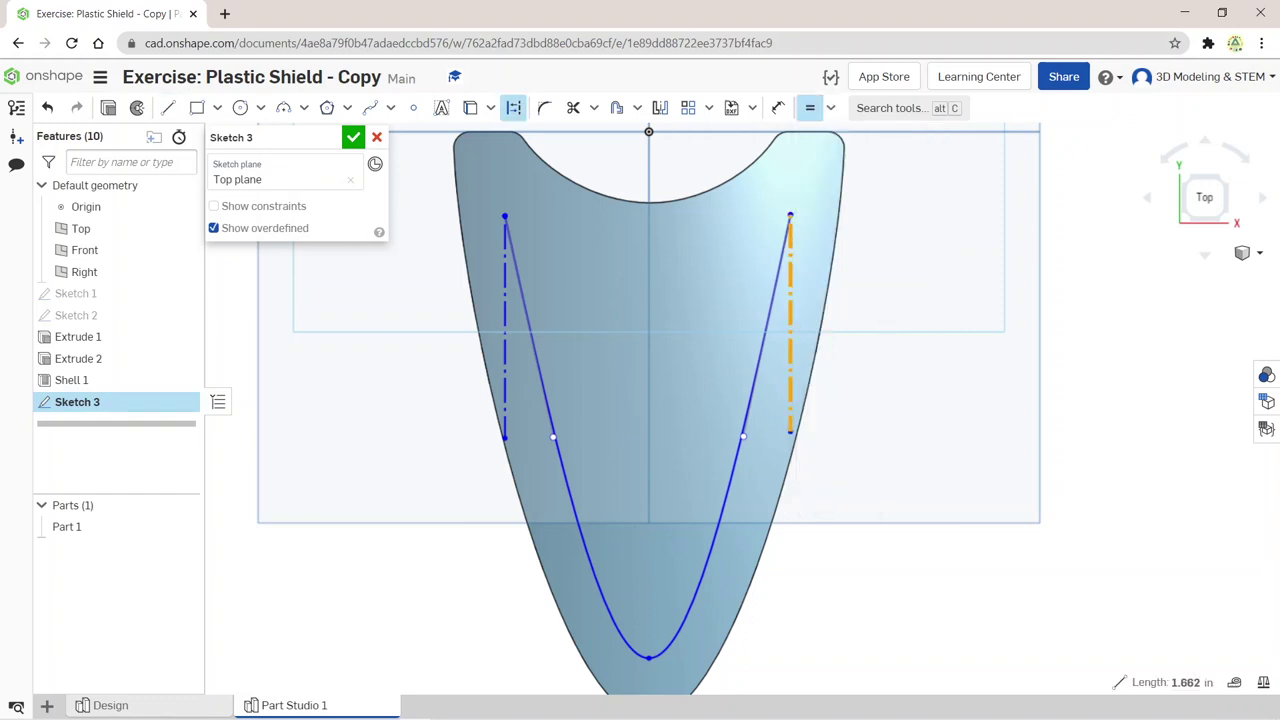
click(505, 330)
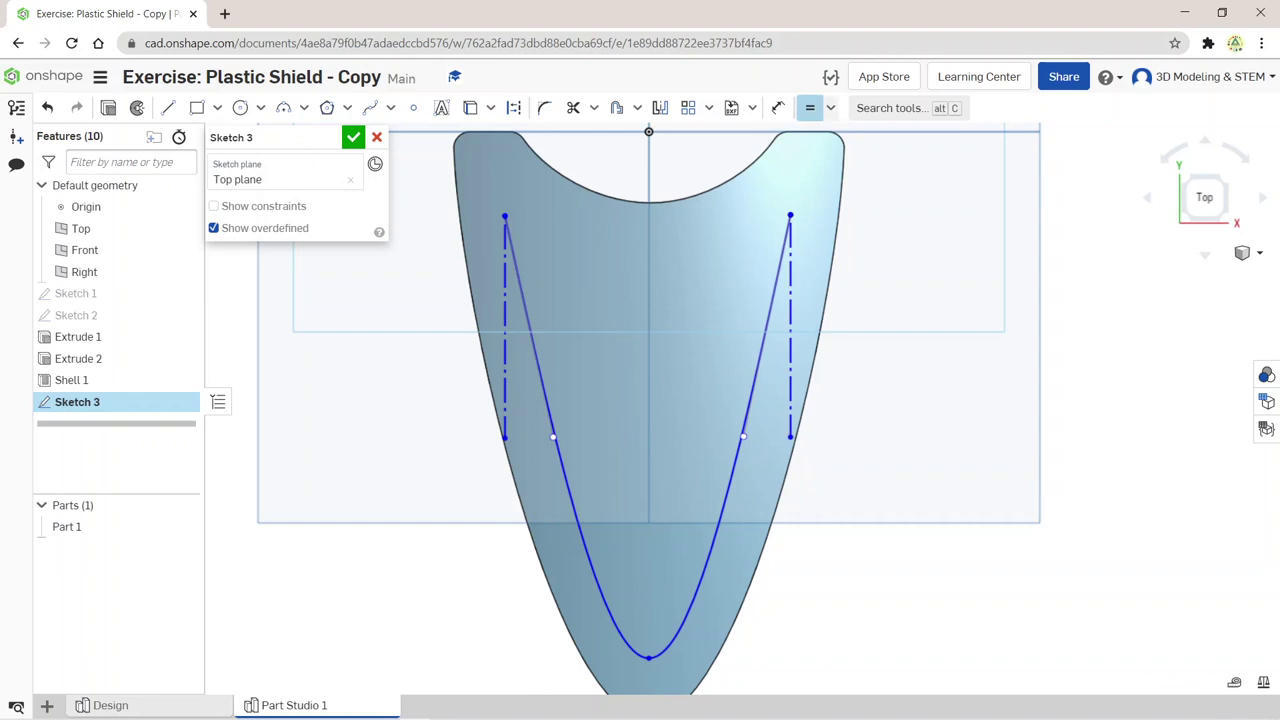
Step: Make the spline tangent to both the right and left vertical construction lines
click(830, 107)
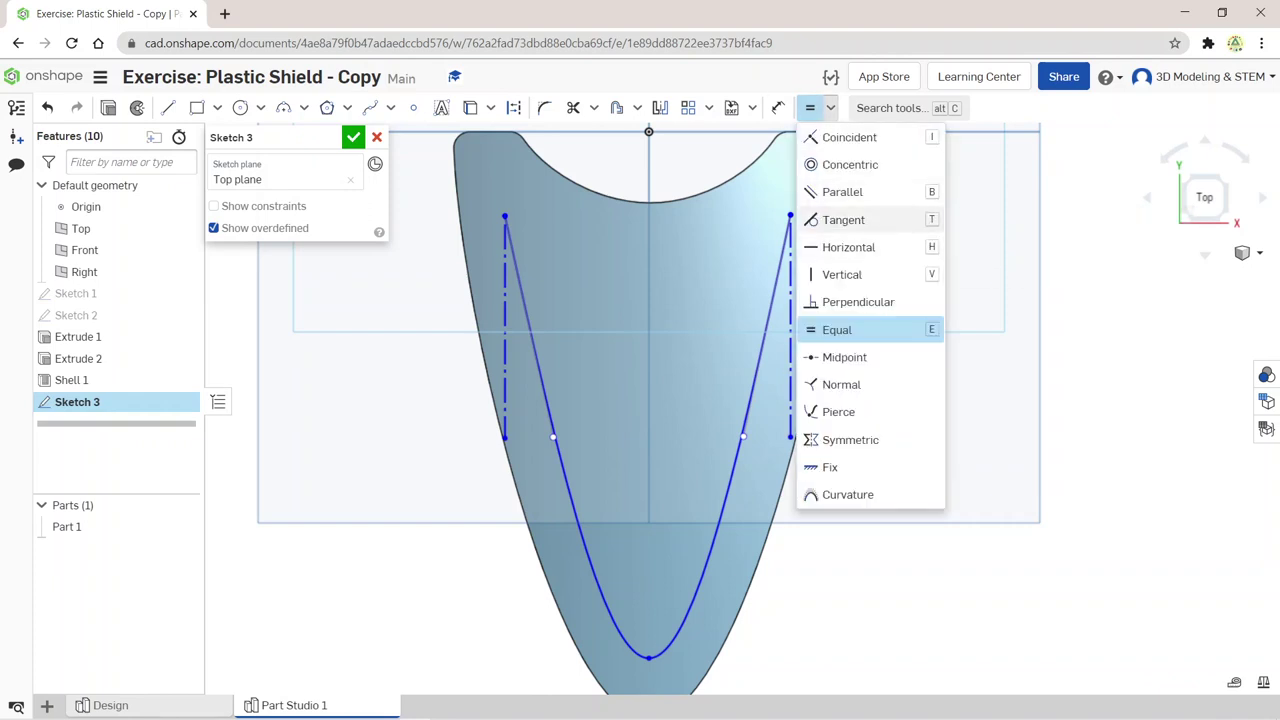
click(843, 219)
click(790, 300)
click(772, 300)
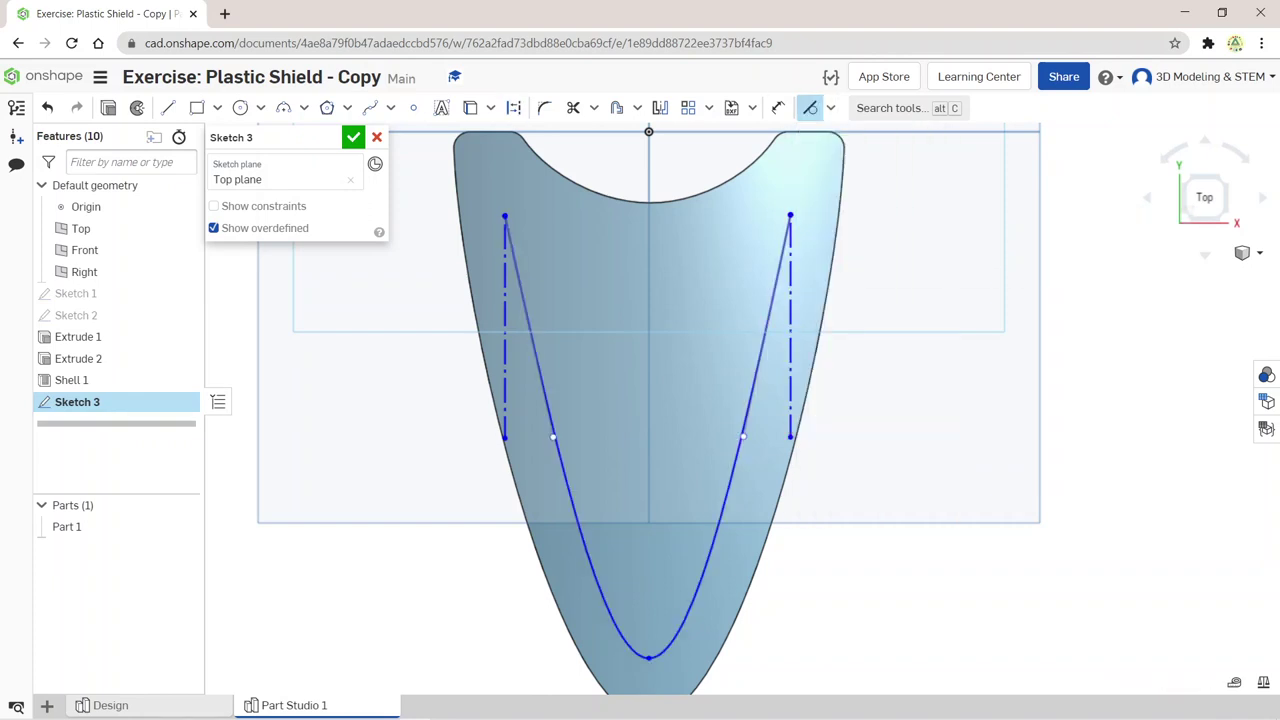
click(504, 320)
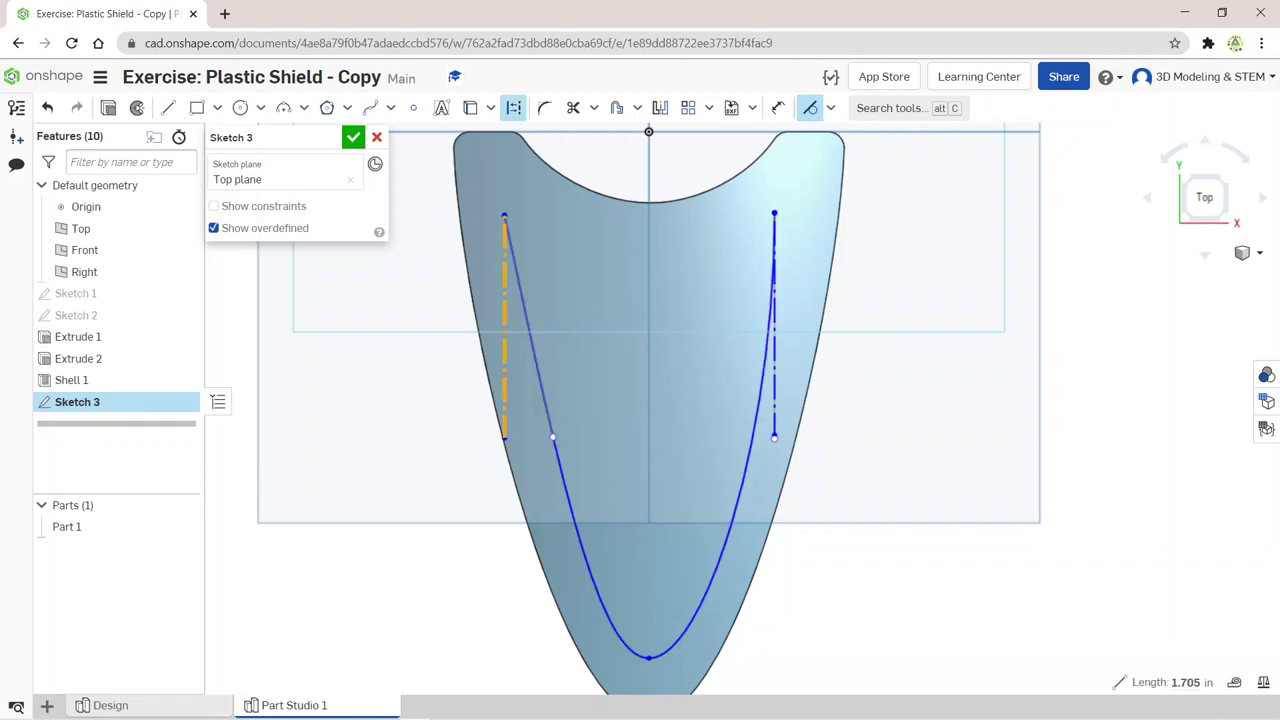
click(590, 580)
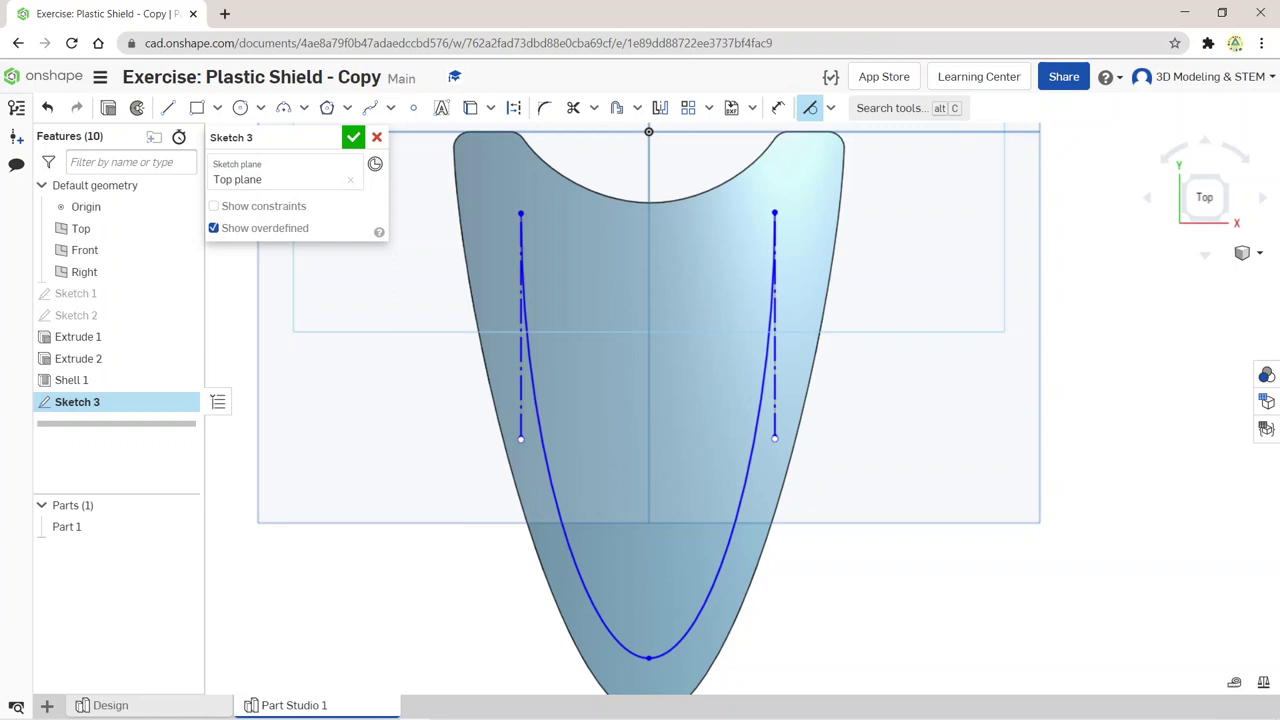
click(168, 107)
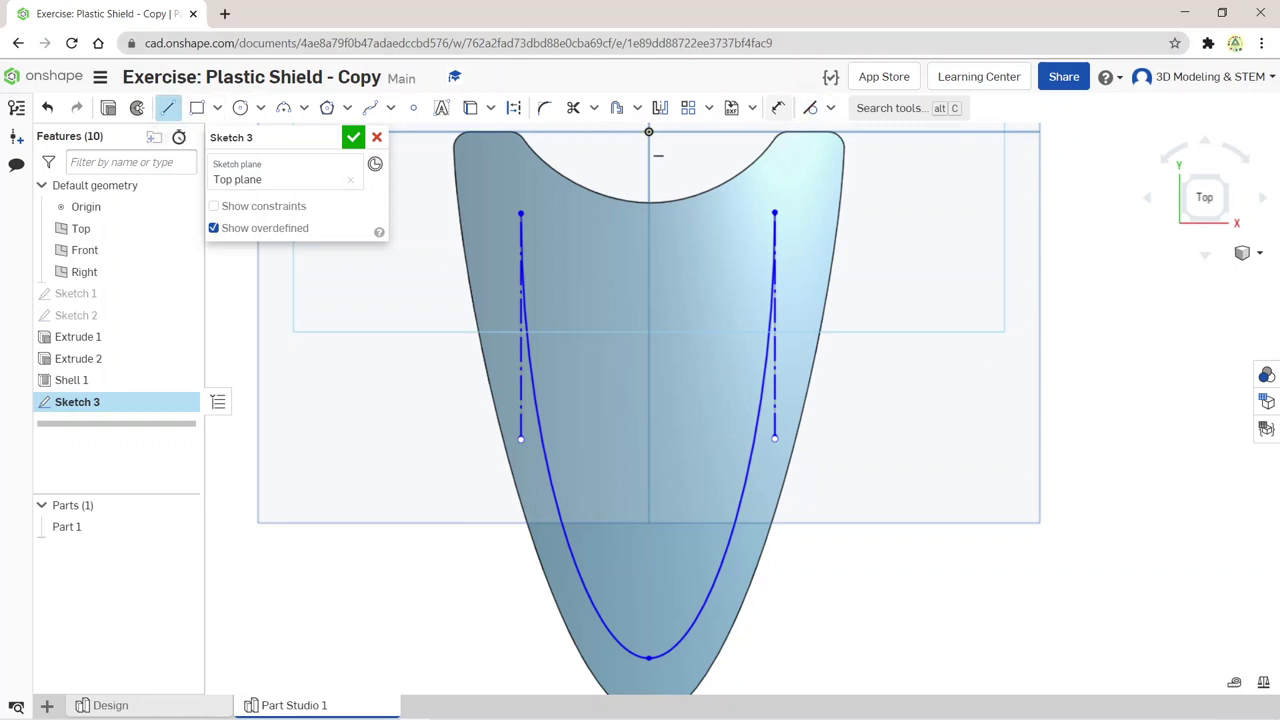
Step: Draw a horizontal construction line leftward from the spline's bottom point, then reposition that point
click(513, 107)
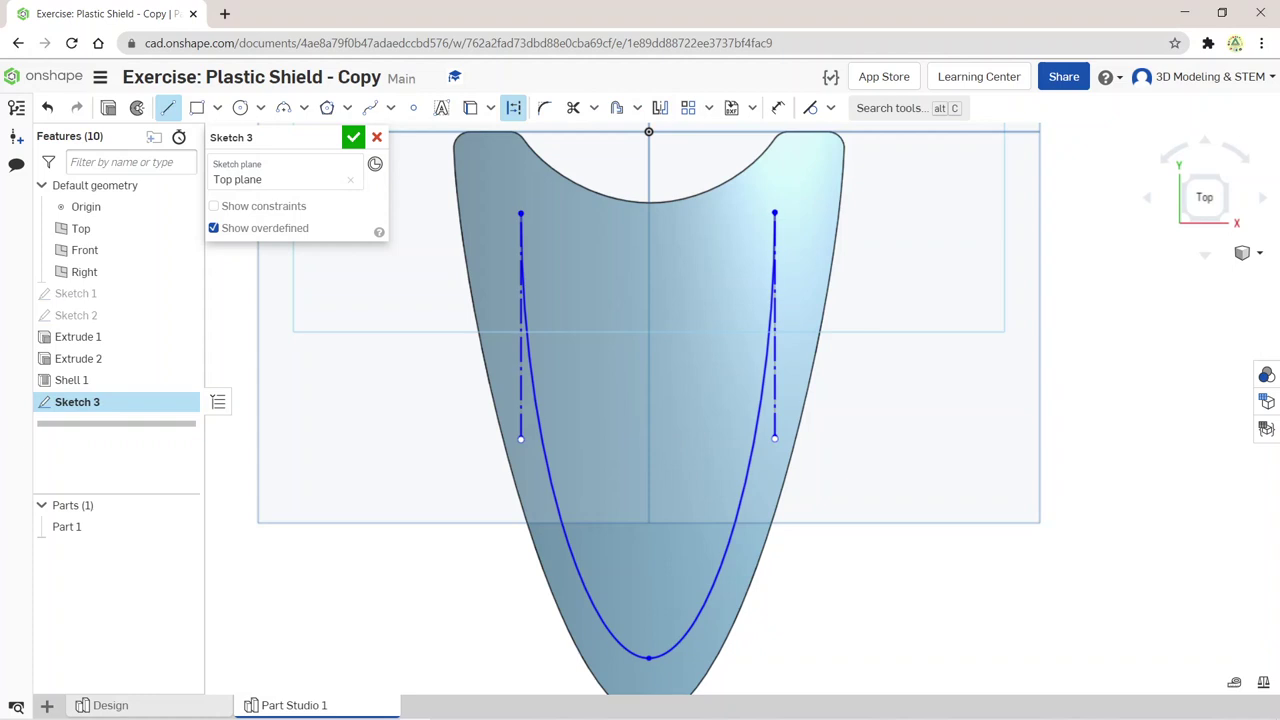
click(650, 658)
click(511, 658)
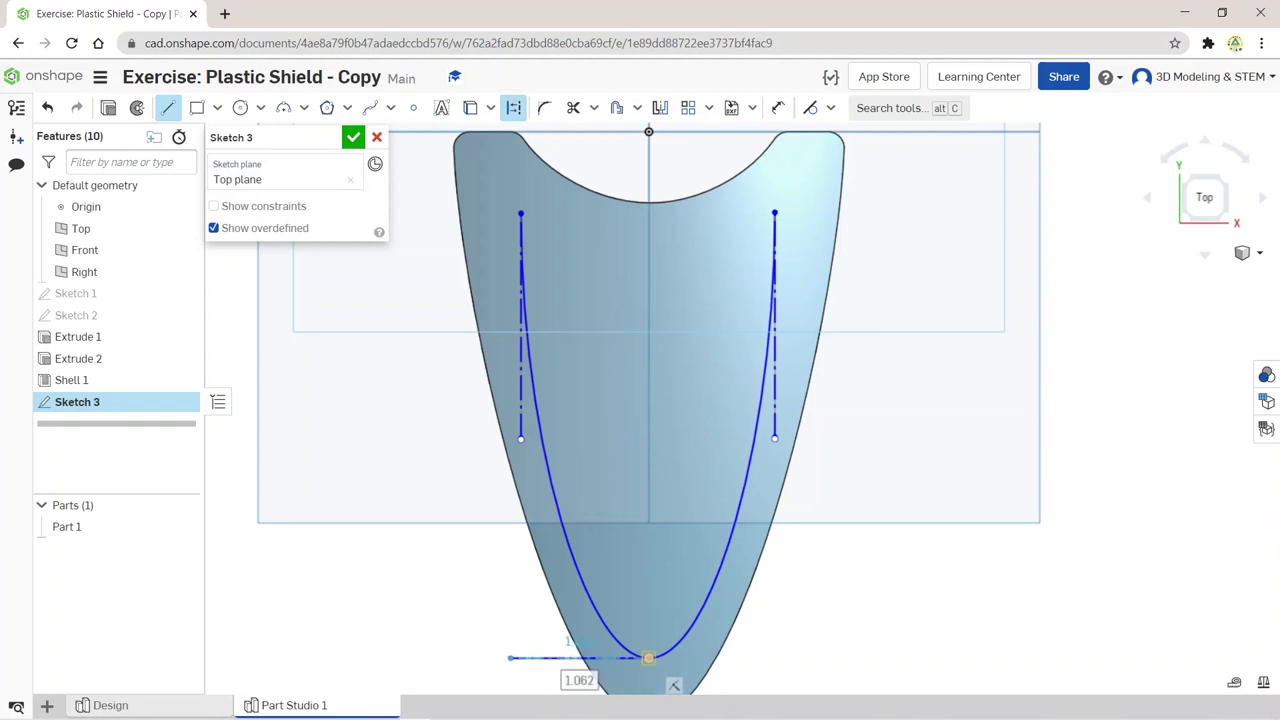
click(649, 658)
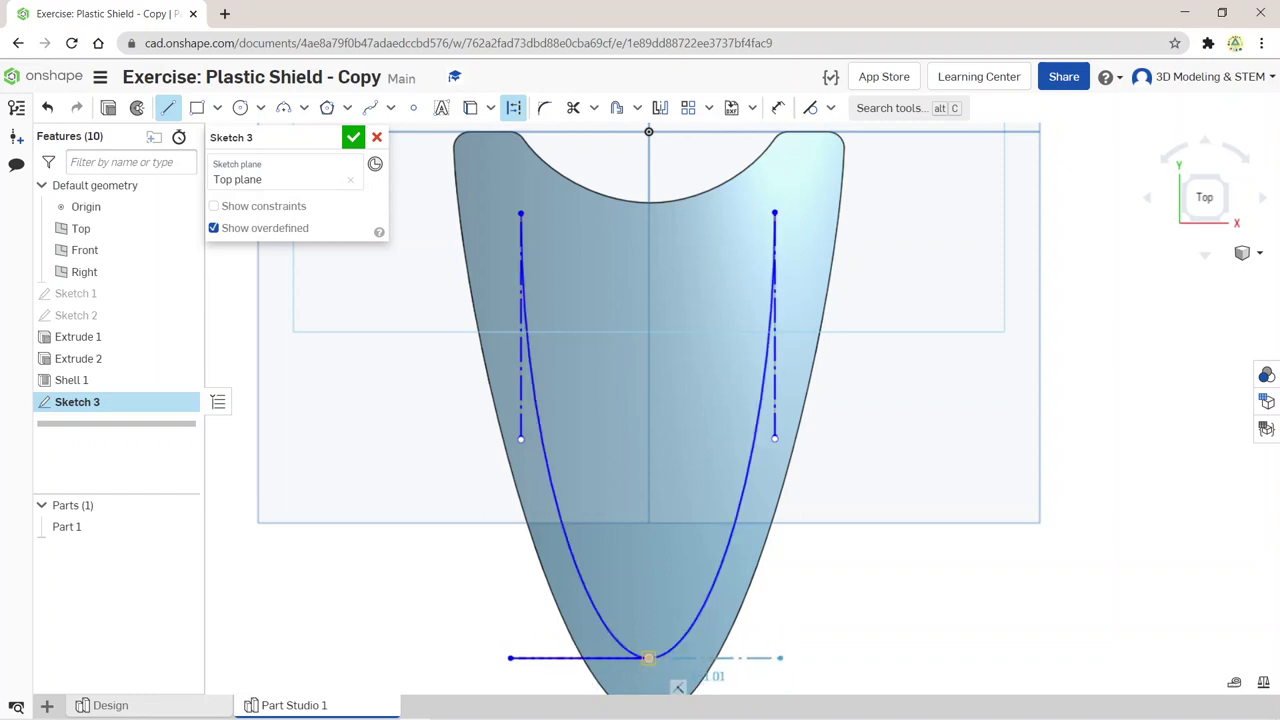
key(Escape)
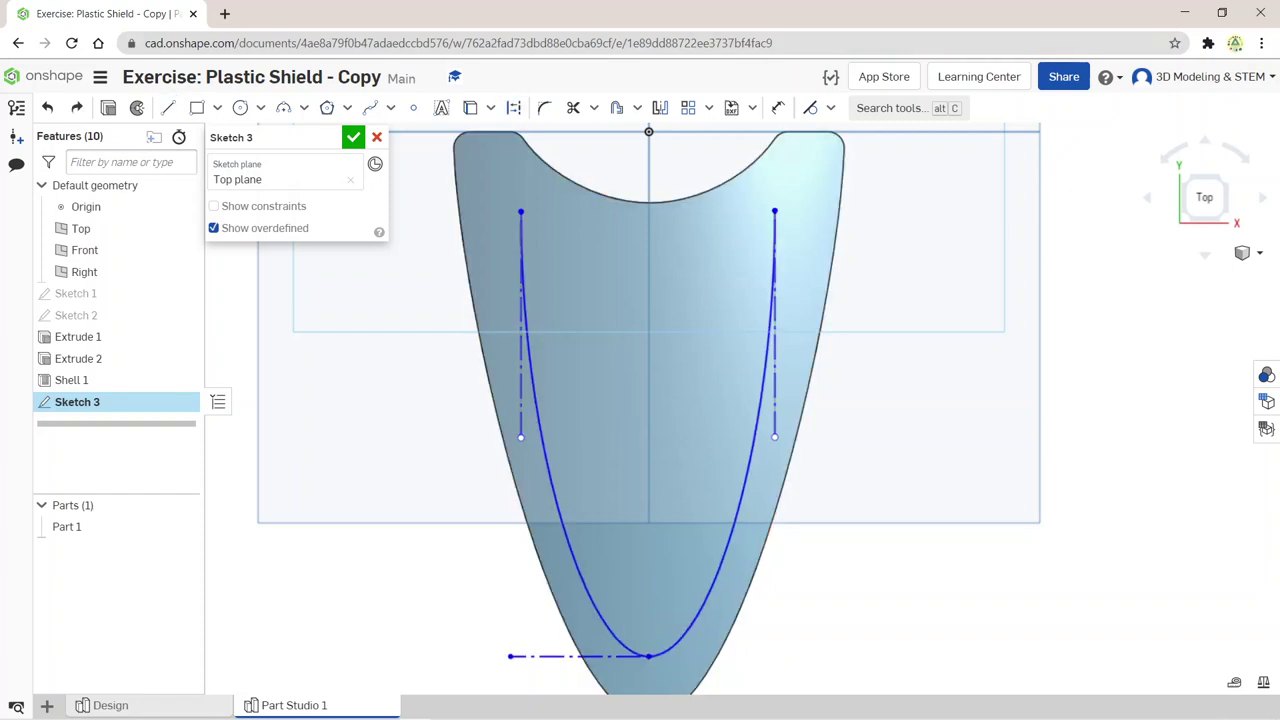
mouse_move(671, 621)
mouse_down()
mouse_move(746, 677)
mouse_move(800, 677)
mouse_up()
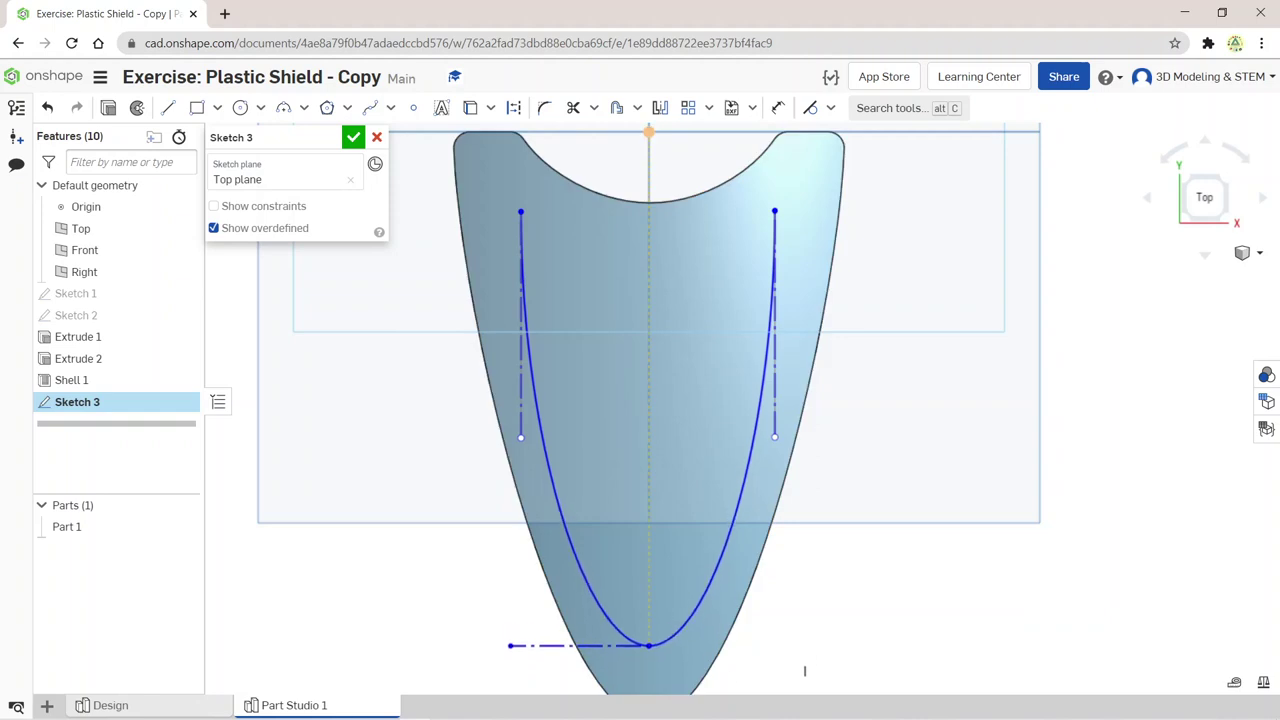
mouse_move(800, 677)
middle_down()
mouse_move(816, 606)
mouse_move(796, 589)
middle_up()
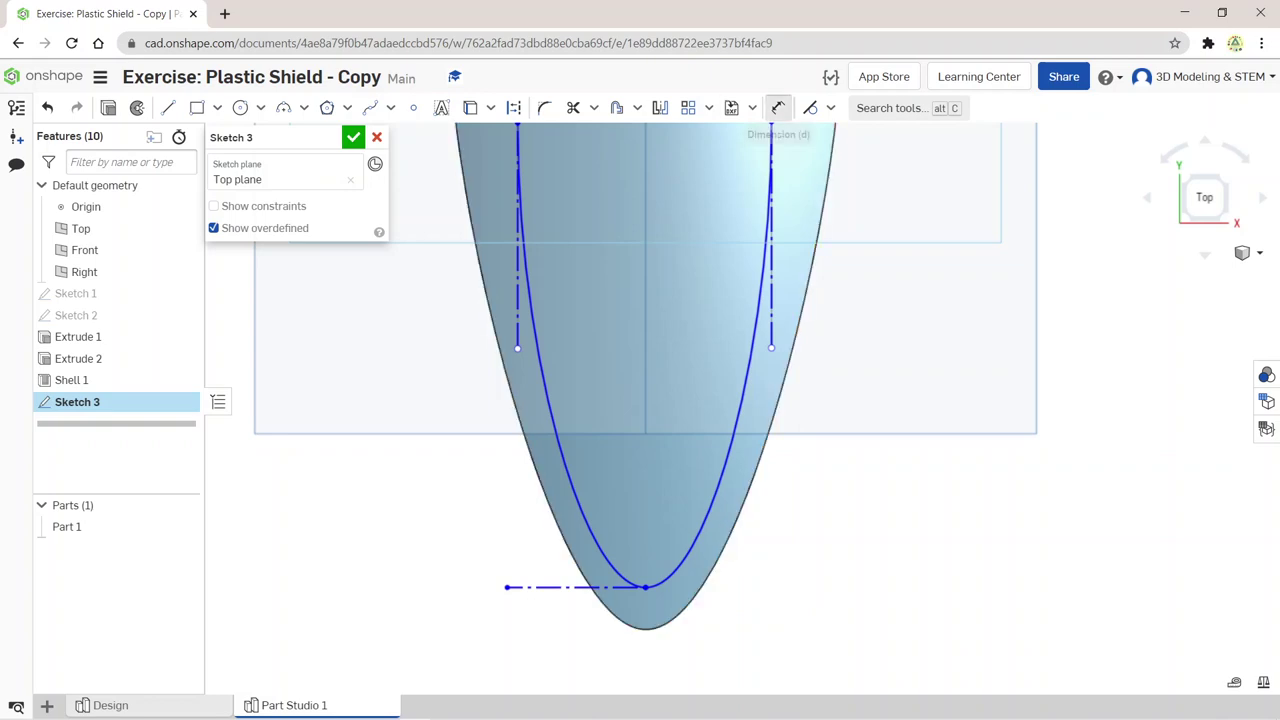
Step: Dimension the bottom construction line 0.5 above the shield's tip
scroll(690, 650, up, 5)
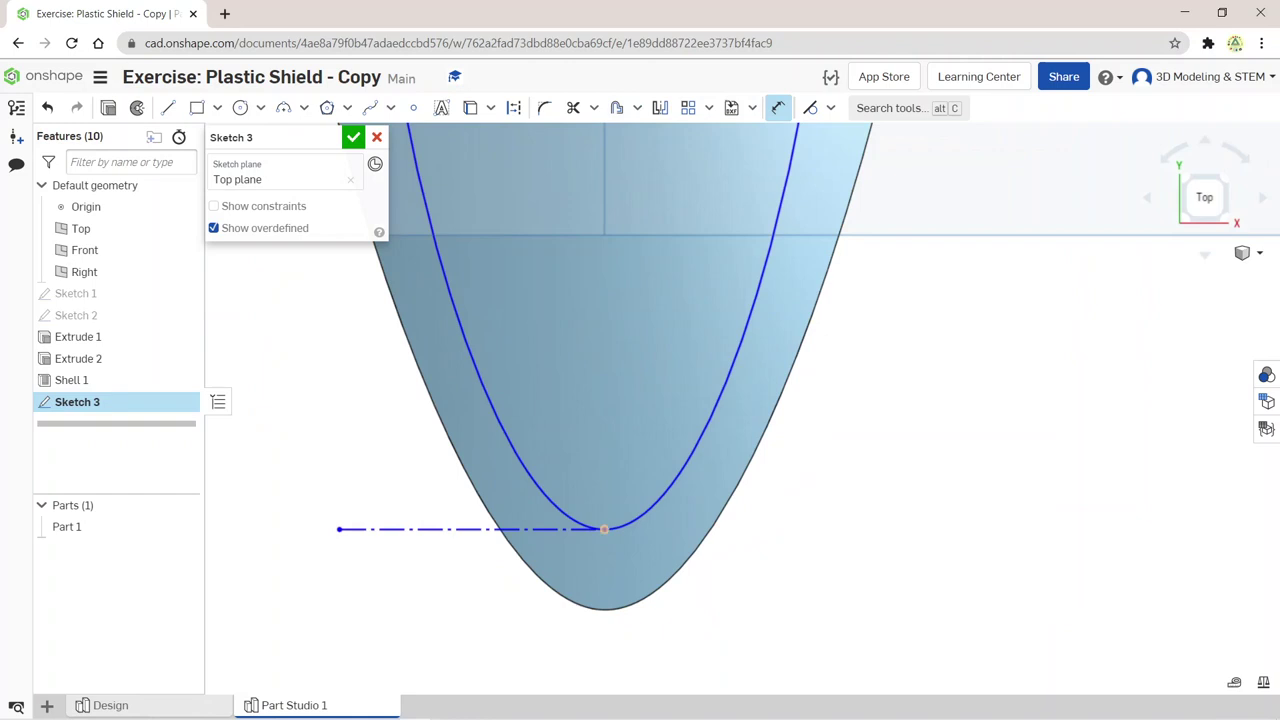
click(605, 609)
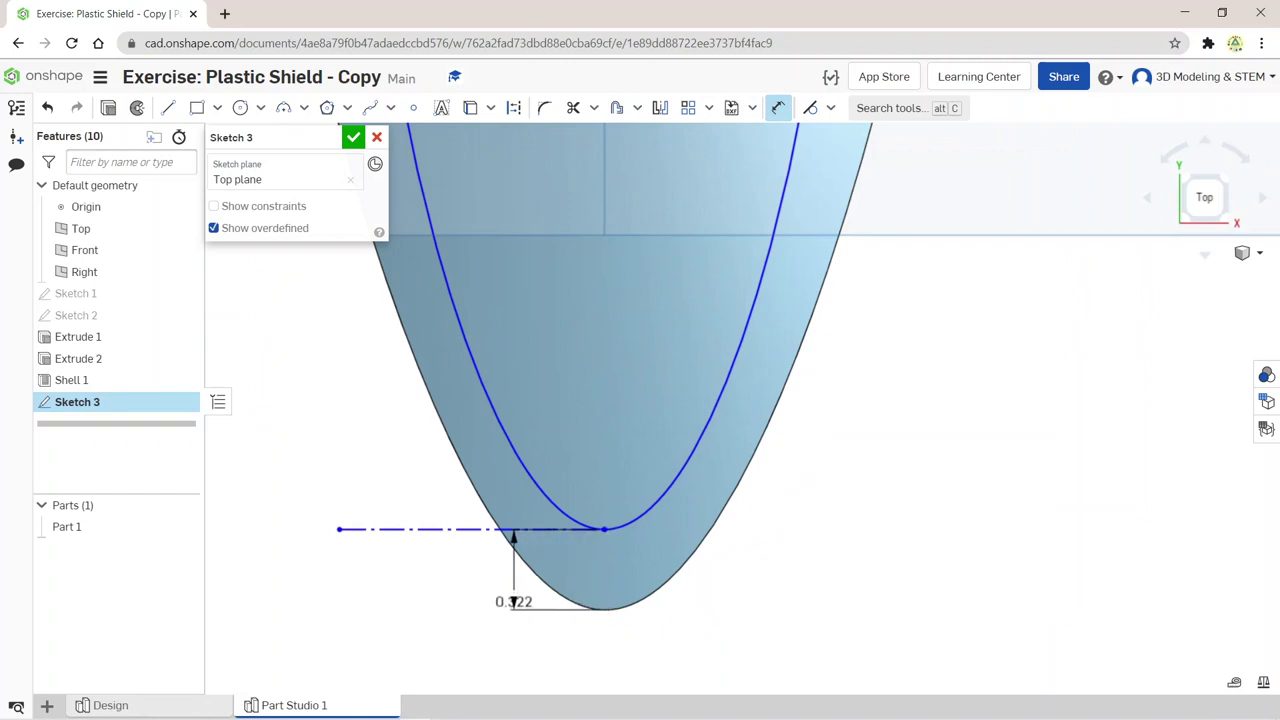
click(376, 578)
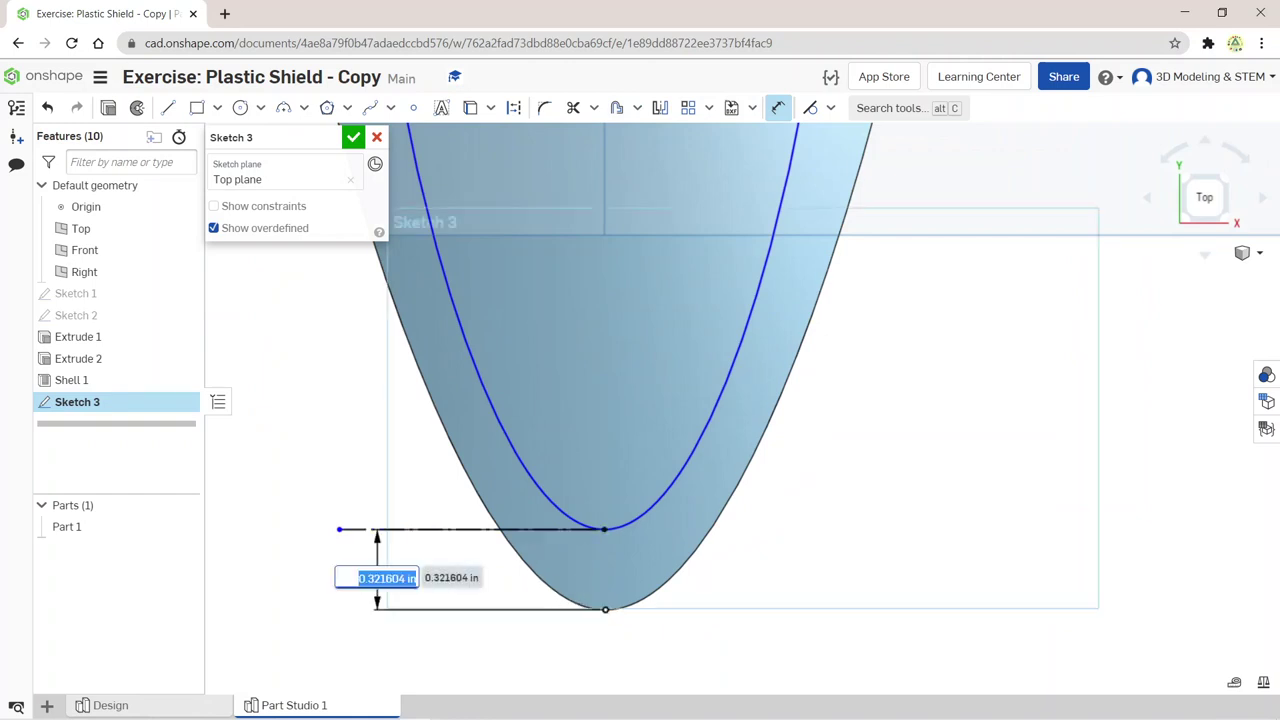
text(0.5)
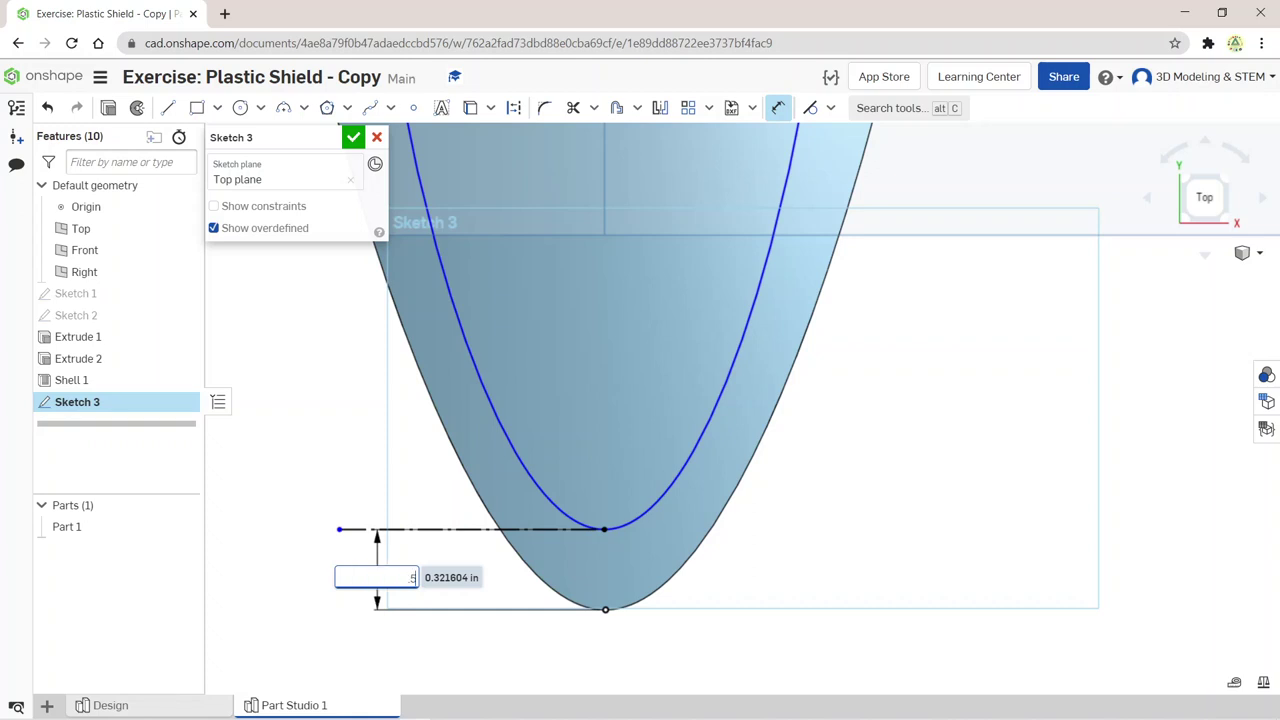
key(Return)
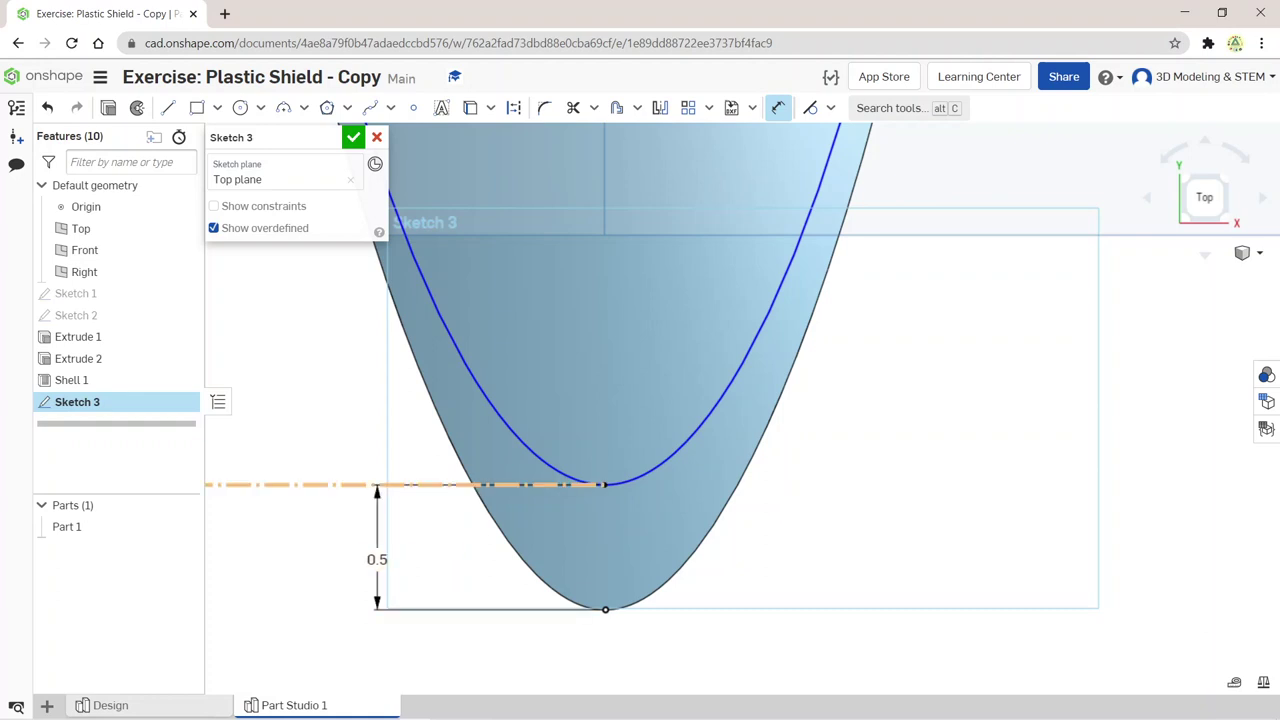
Step: Set the bottom construction line's length to 0.7
click(440, 485)
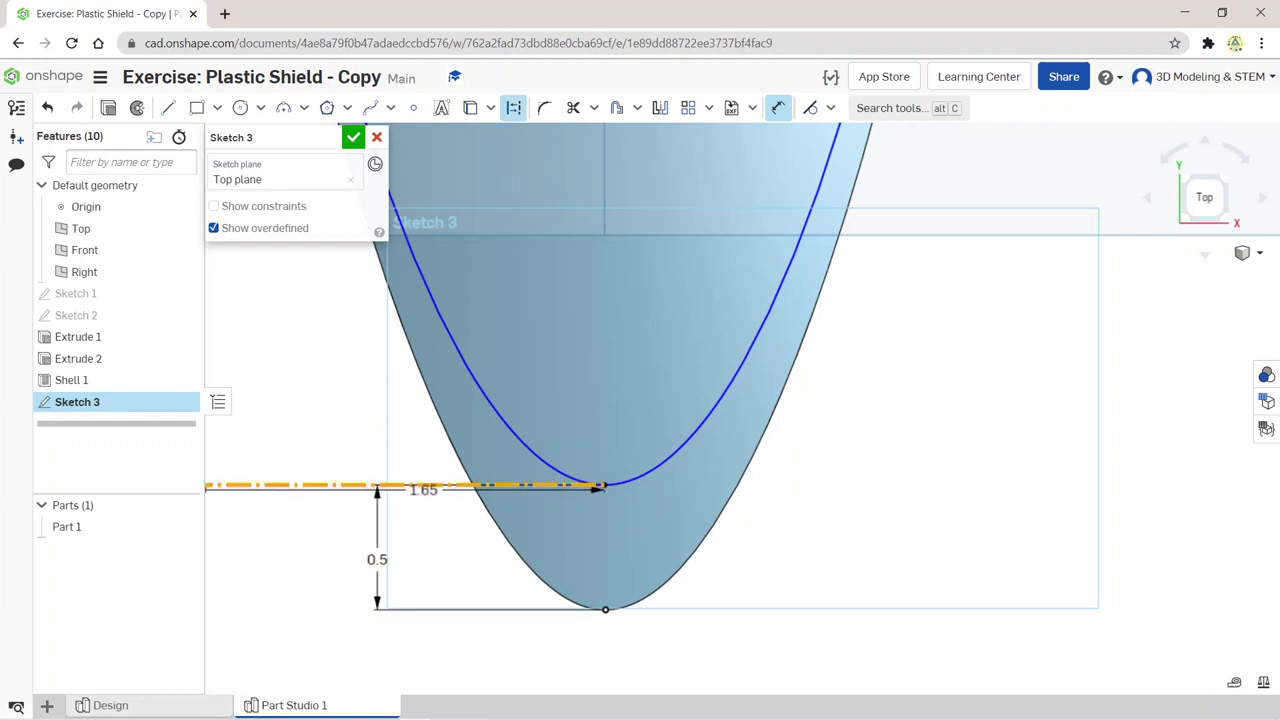
click(430, 540)
text(0.7)
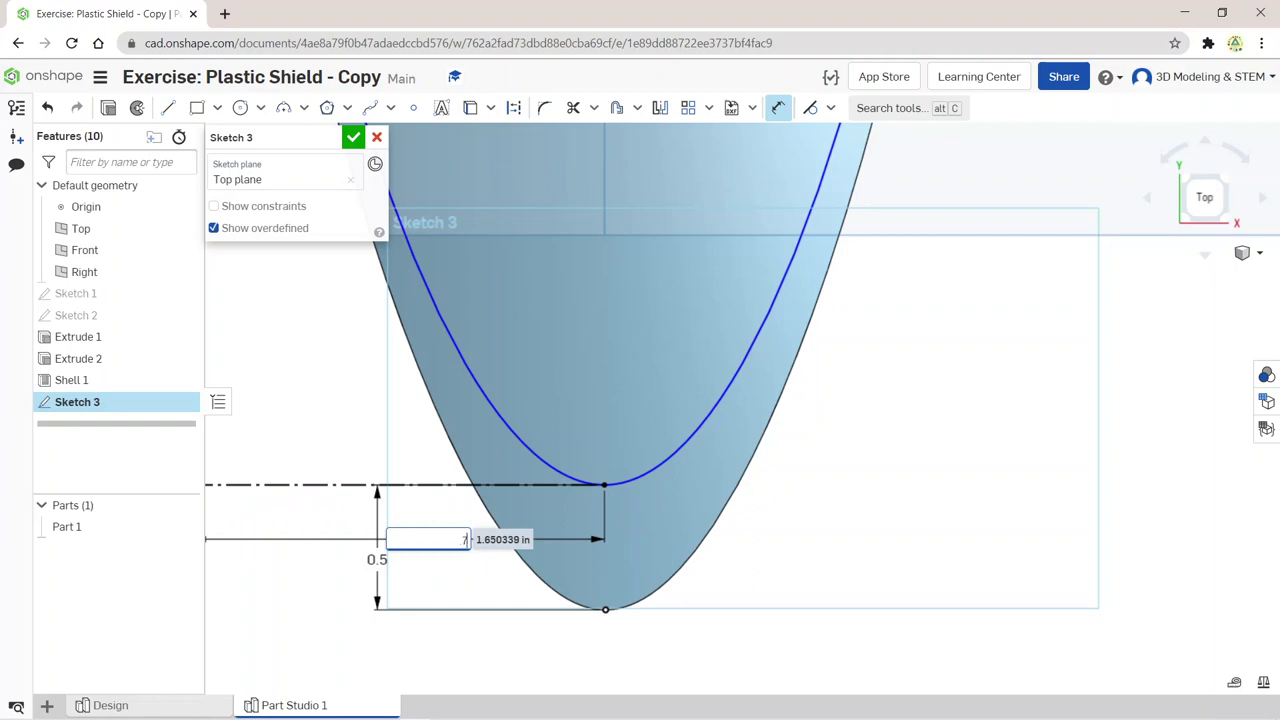
key(Return)
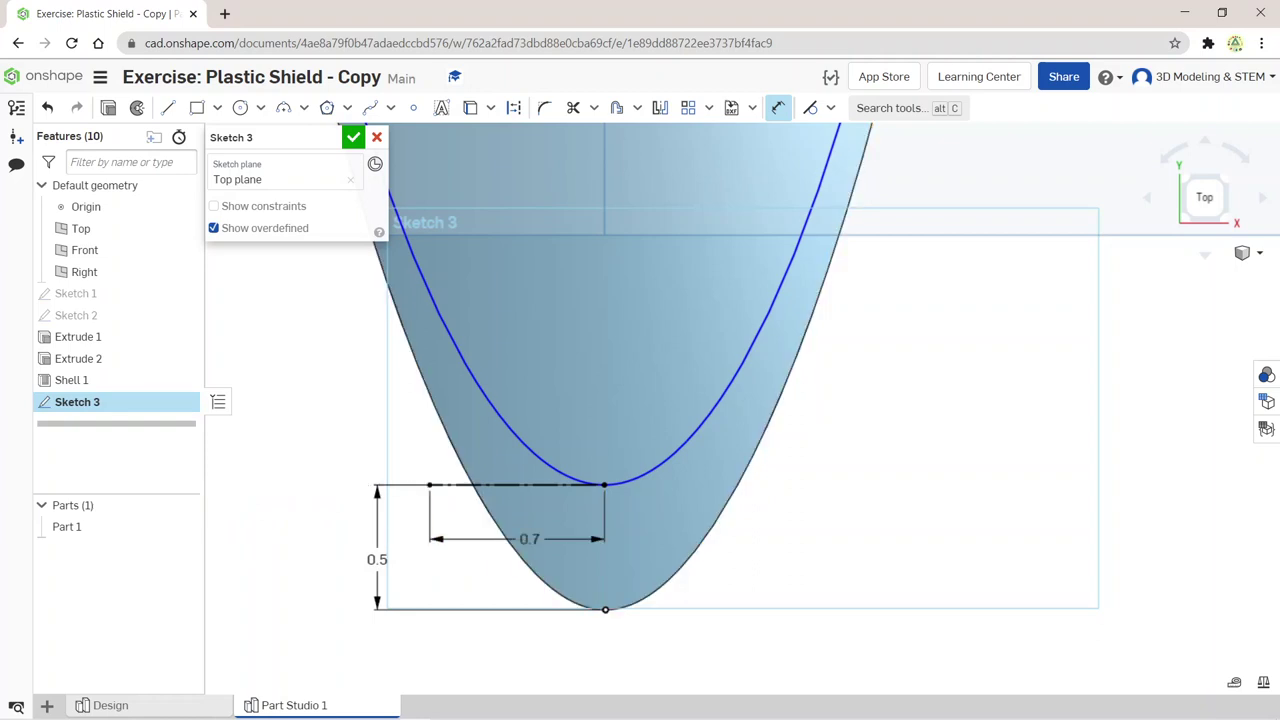
scroll(700, 380, up, 3)
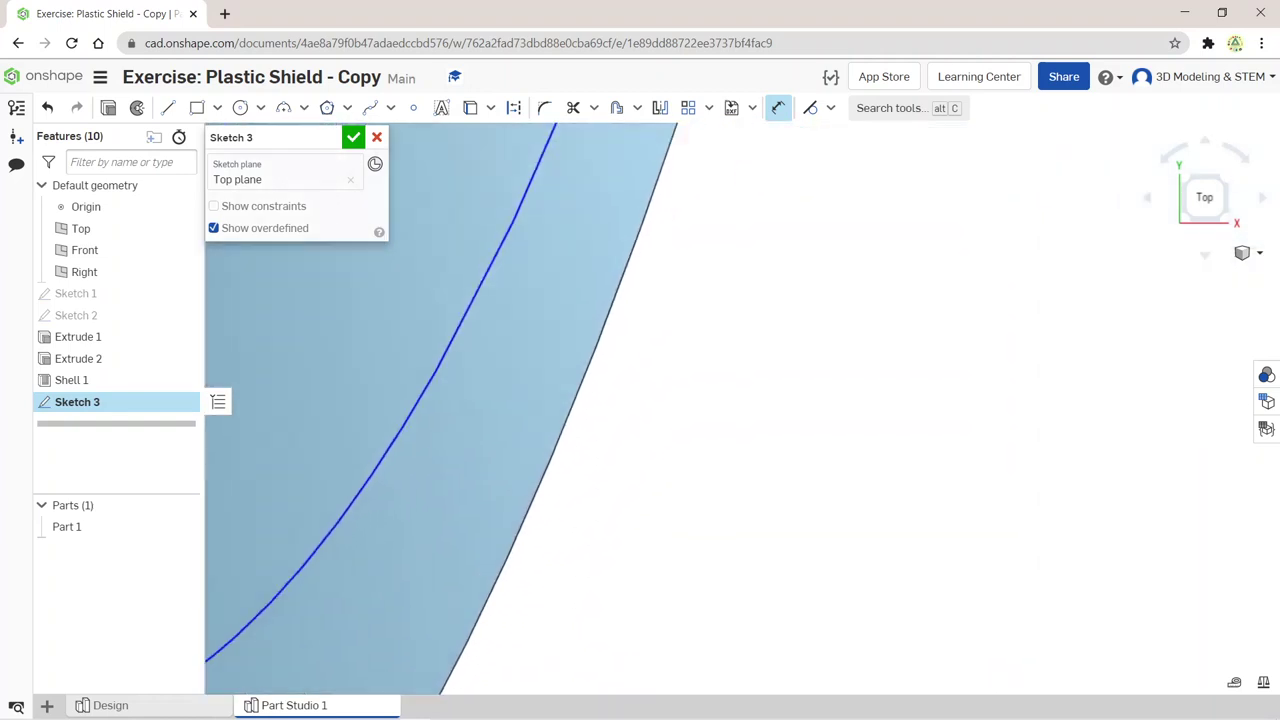
scroll(700, 380, down, 3)
scroll(716, 450, down, 4)
scroll(716, 450, up, 2)
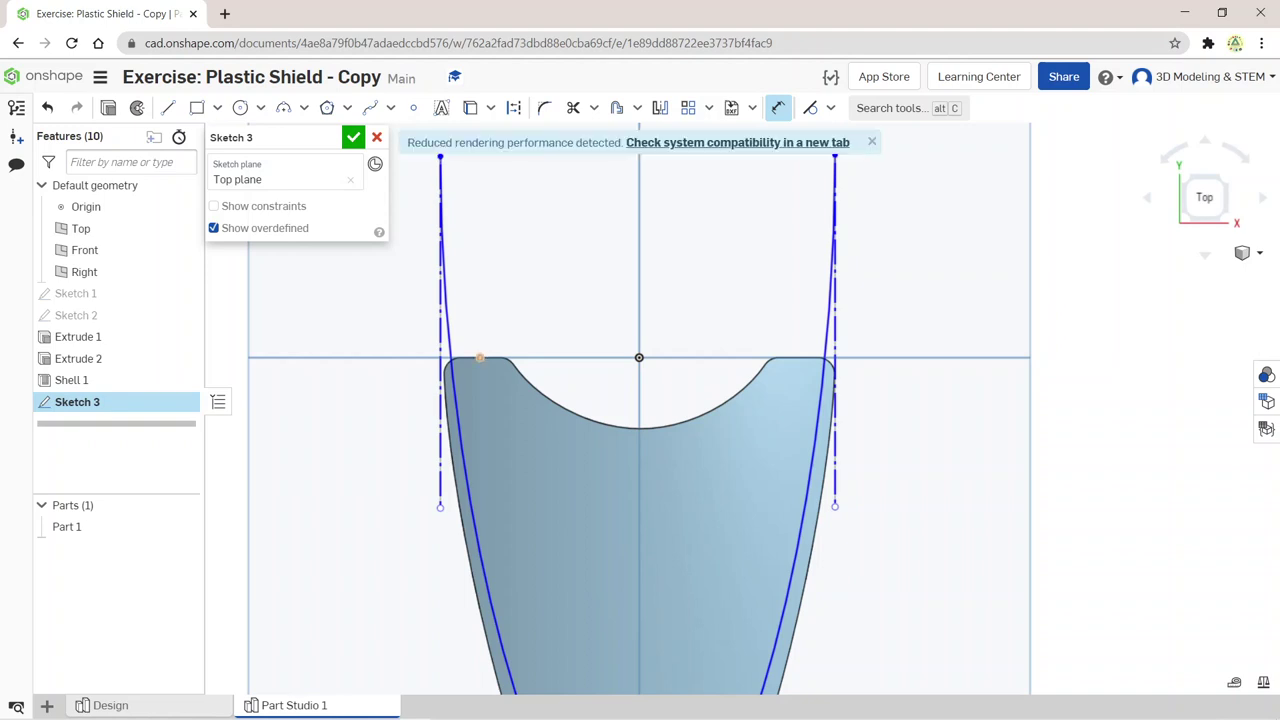
Step: Dimension the left spline endpoint 1 below the shield's top edge
click(440, 157)
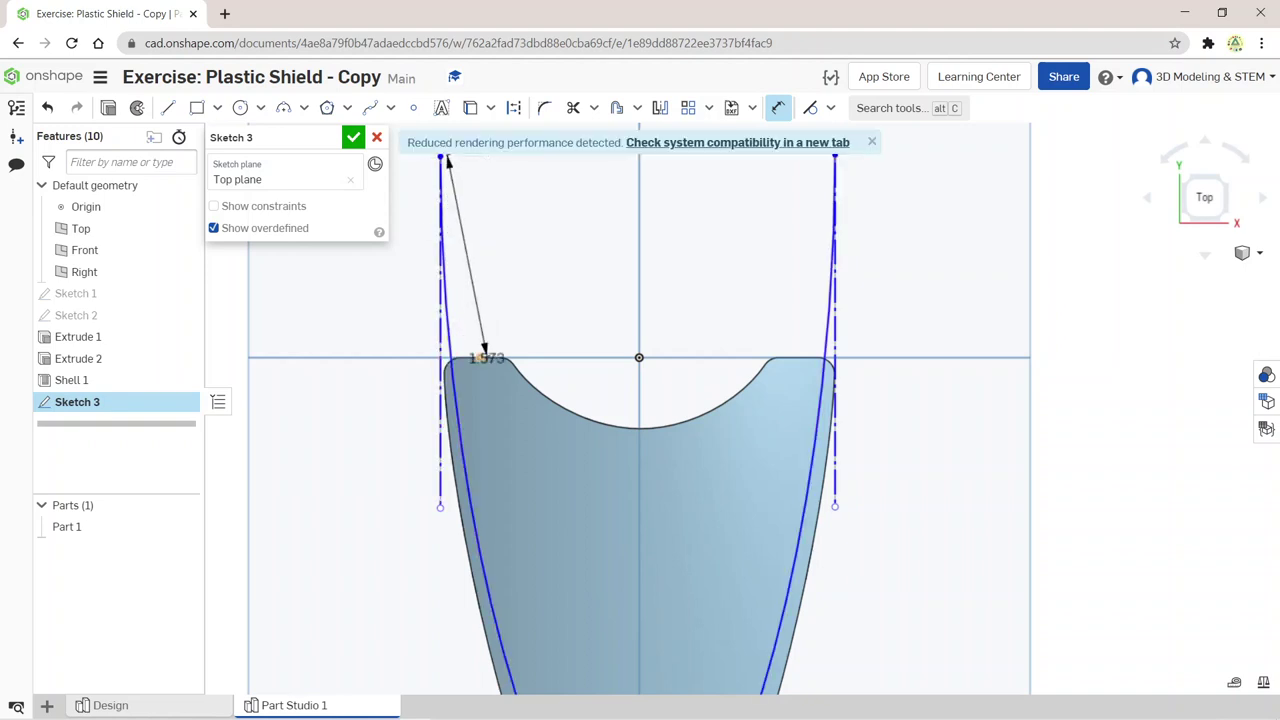
click(485, 357)
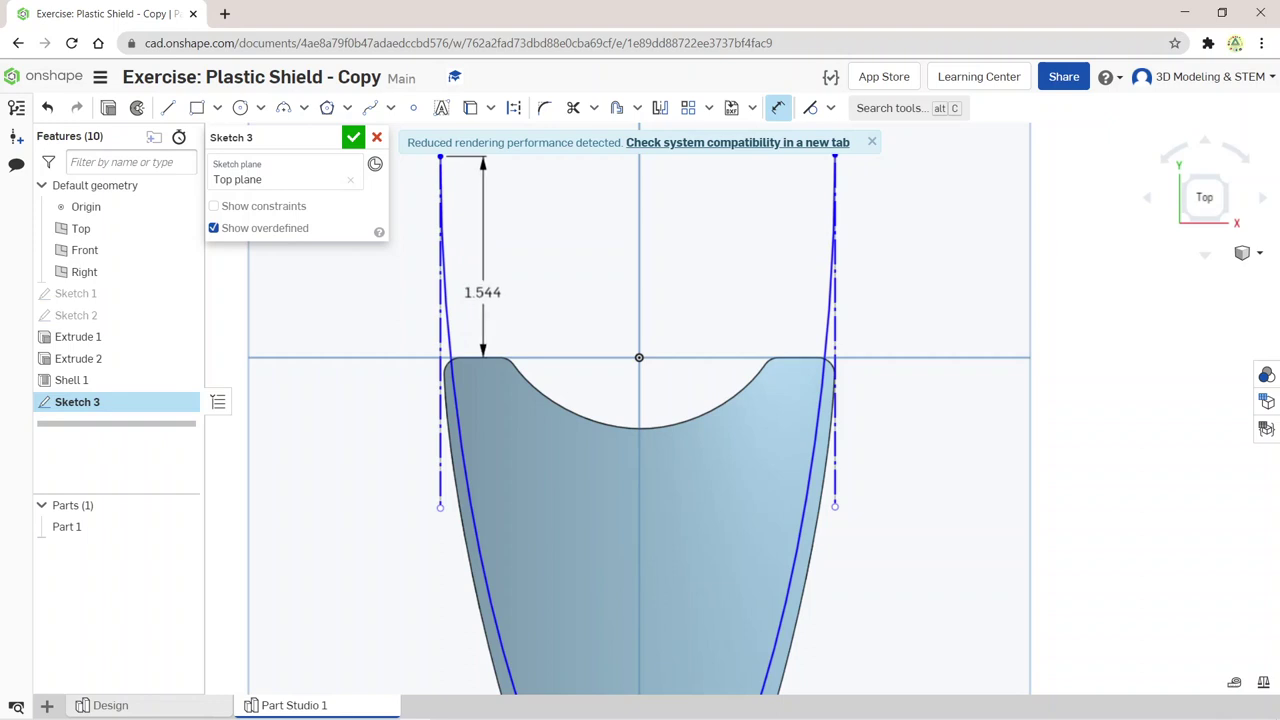
key(Escape)
key(ctrl+z)
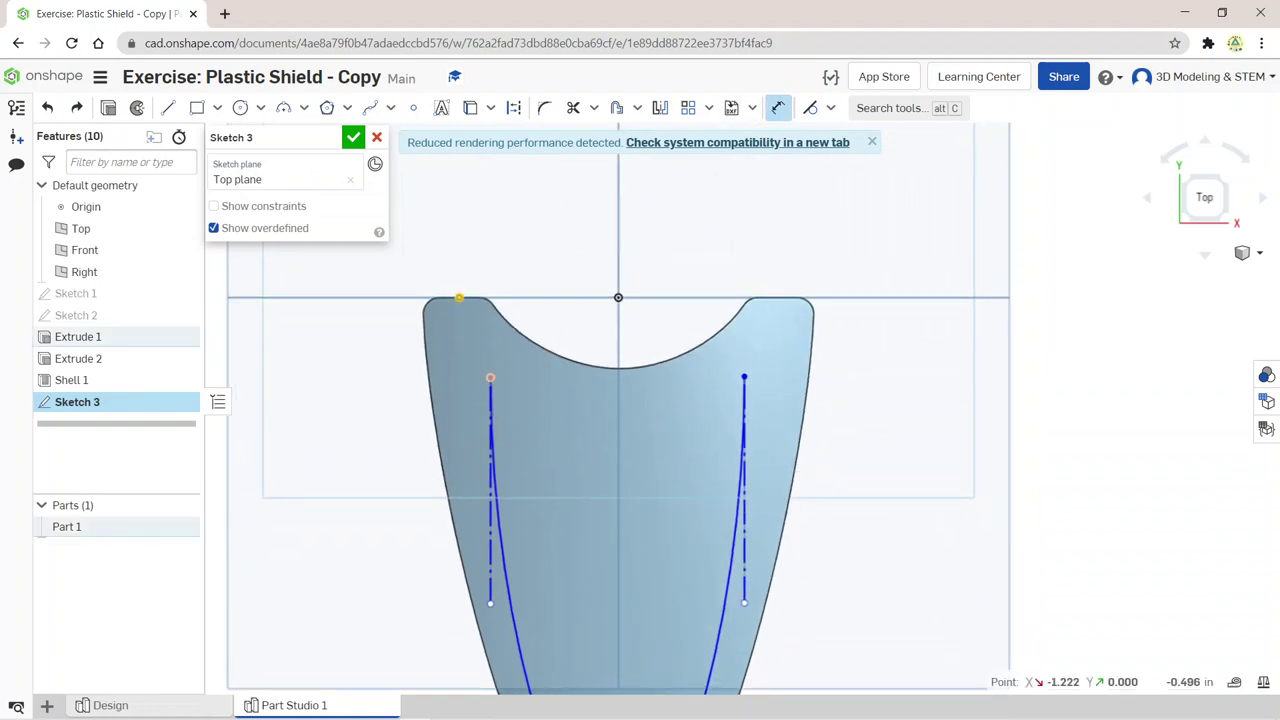
click(490, 378)
click(358, 337)
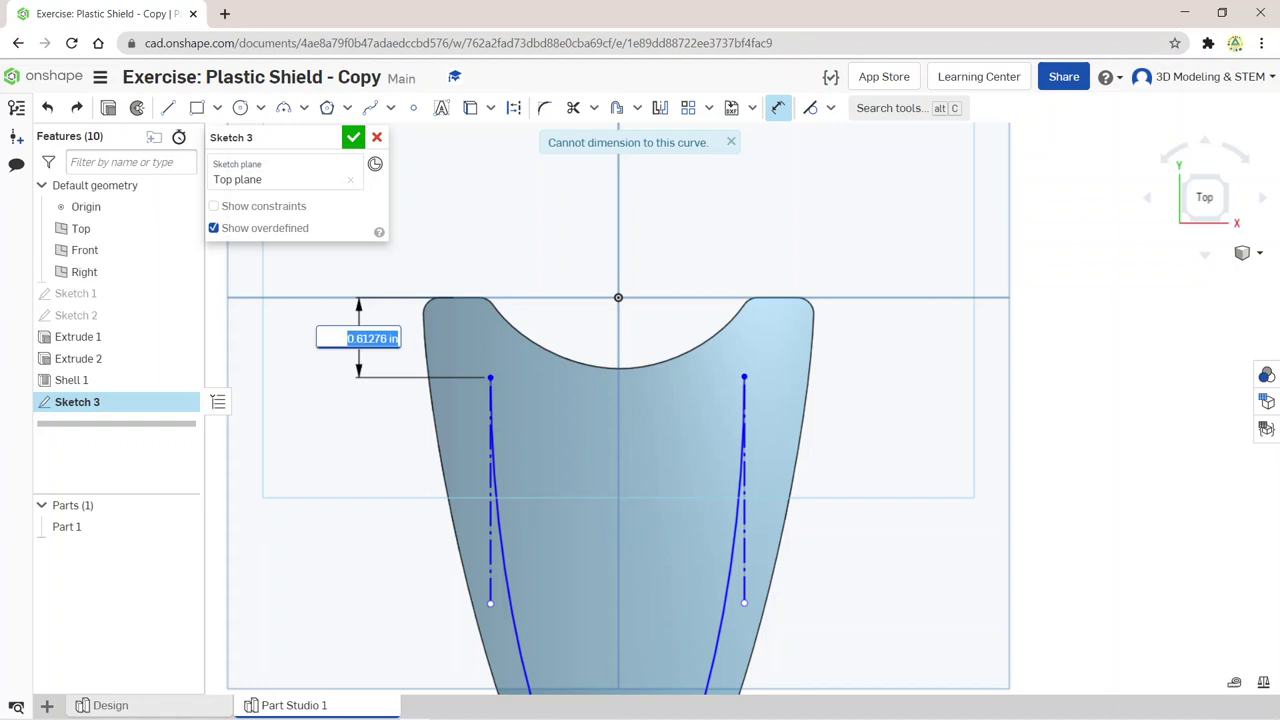
text(1)
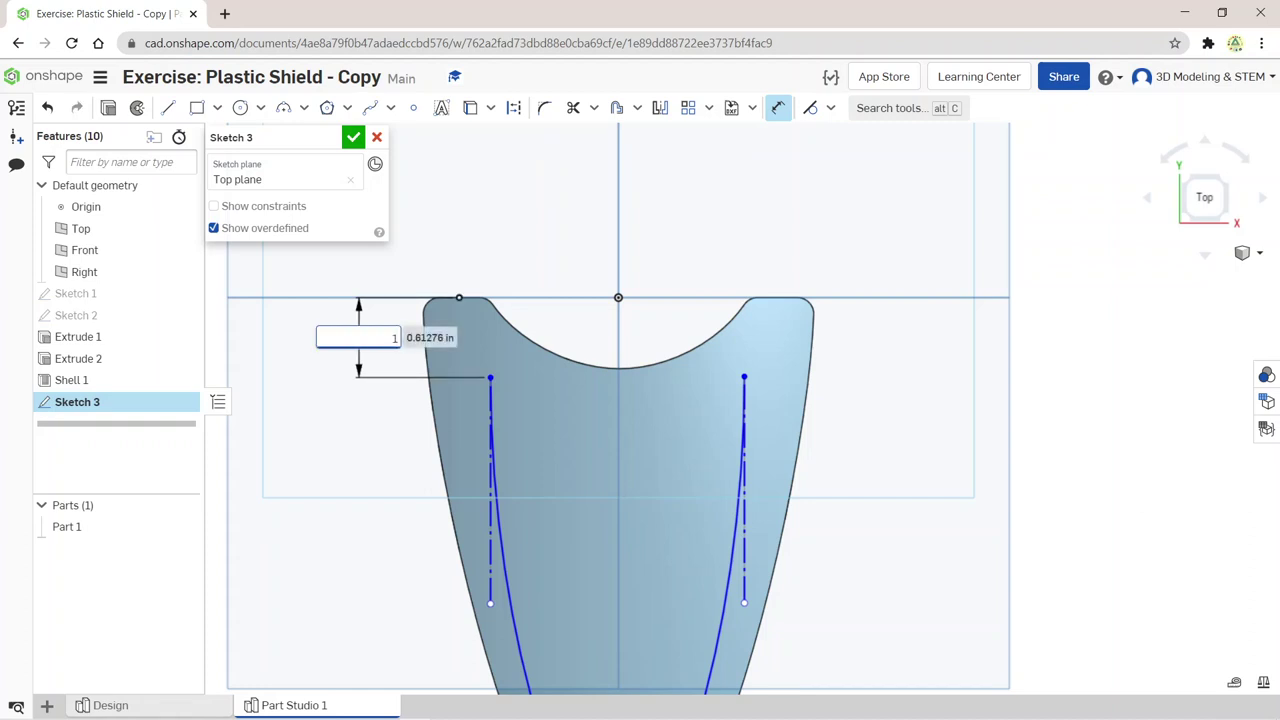
key(Return)
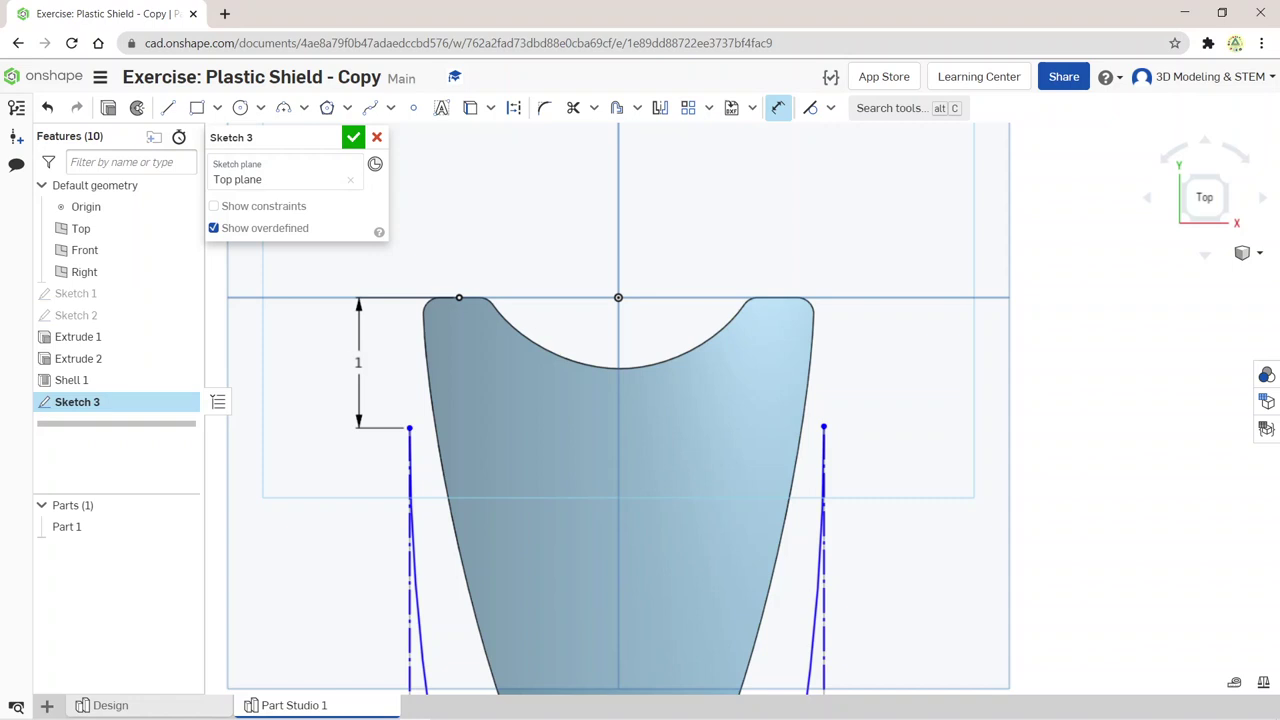
Step: Place the left and right spline endpoints 1.25 horizontally from the top arc's centre
click(409, 428)
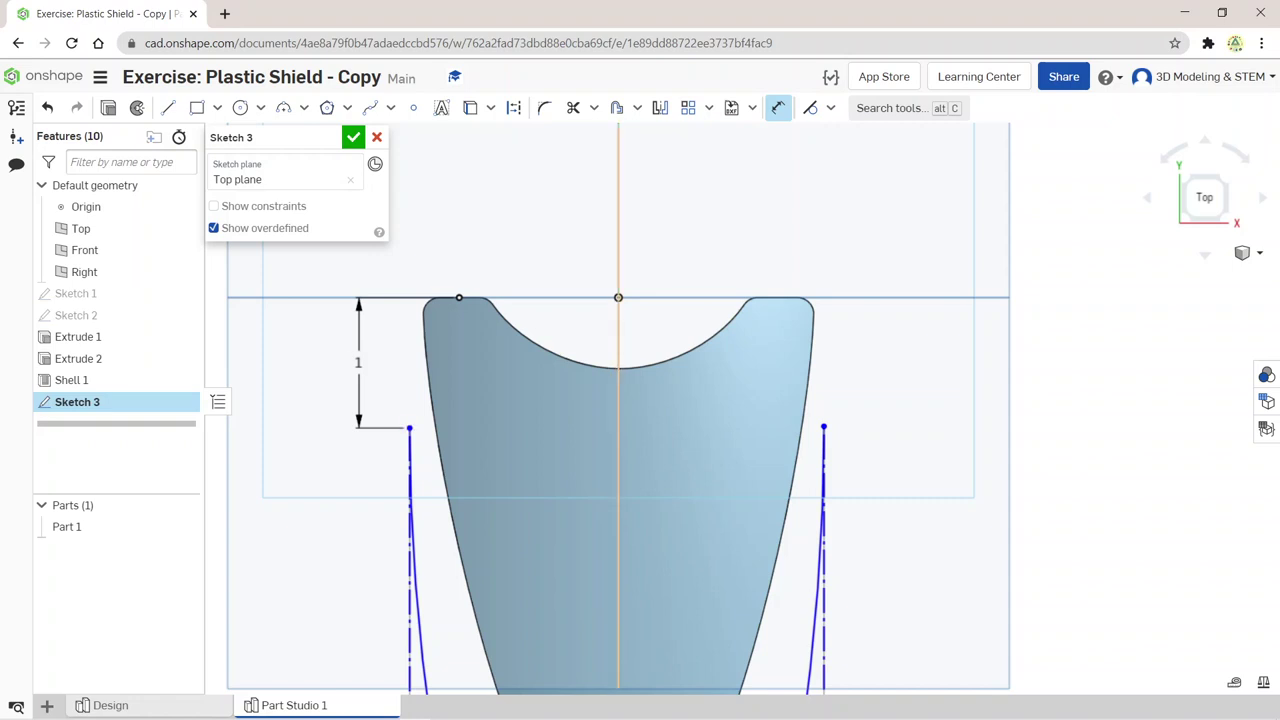
click(617, 367)
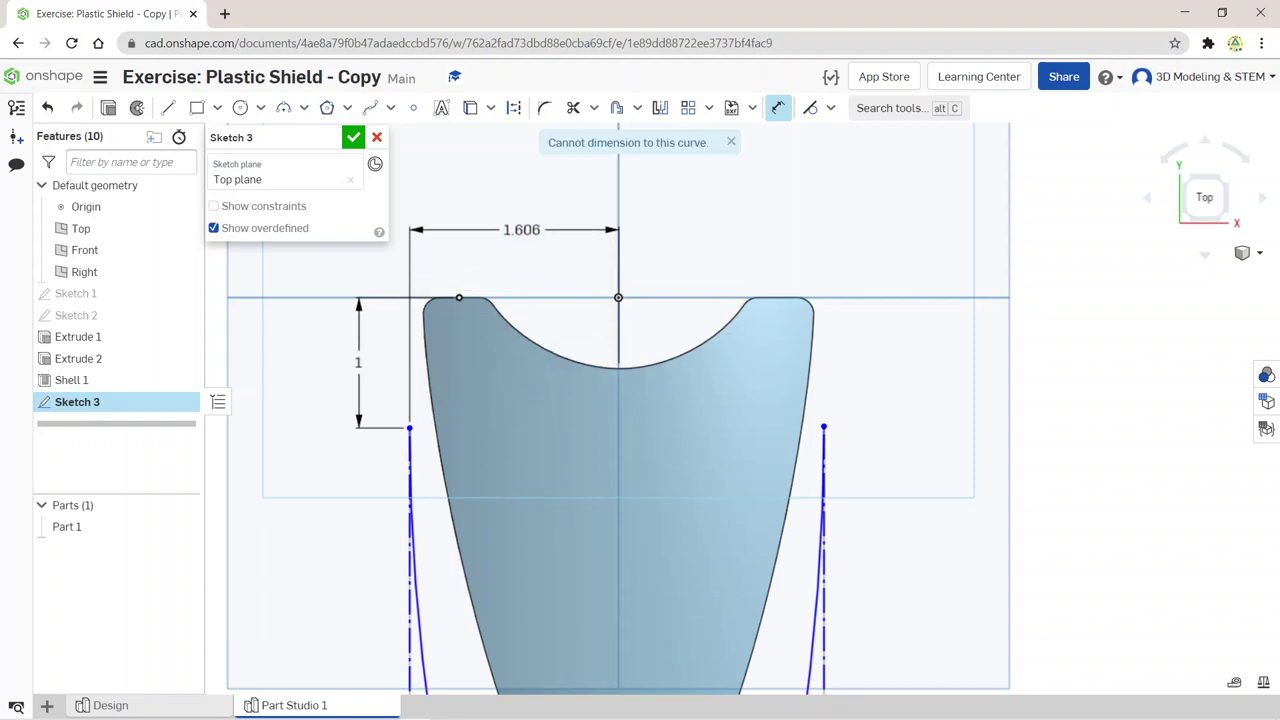
click(521, 231)
text(1)
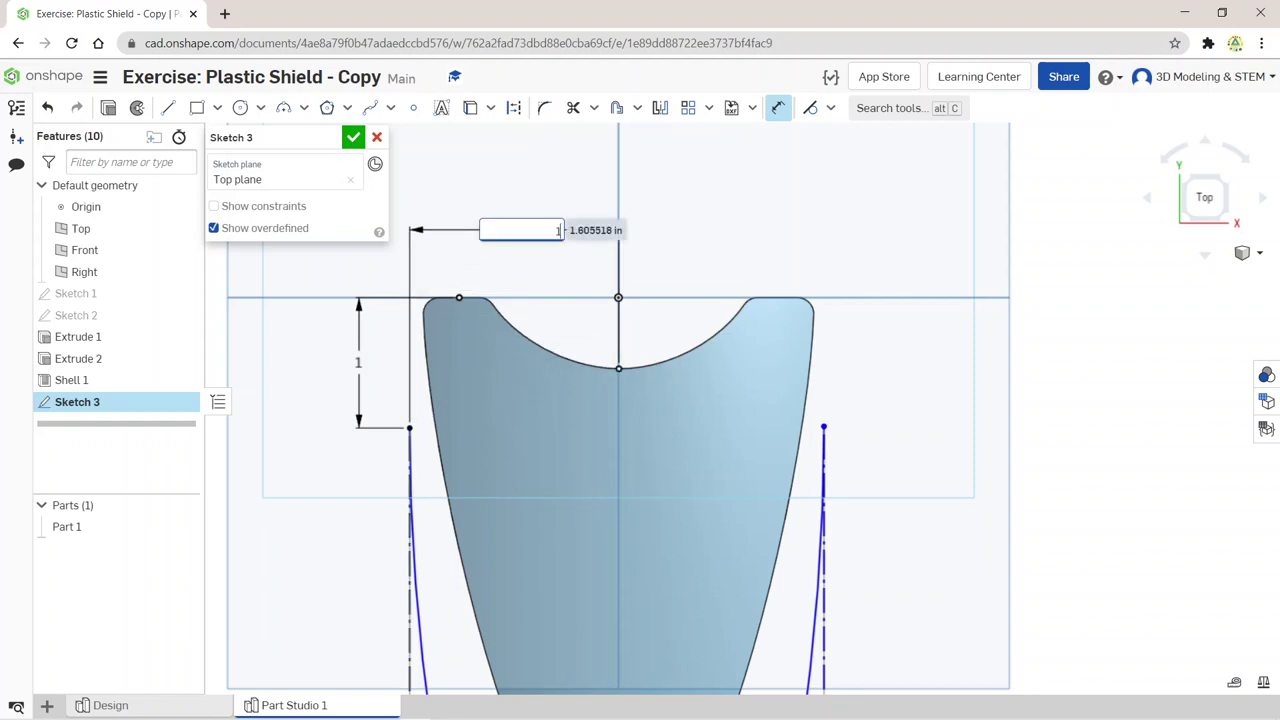
text(.25)
key(Return)
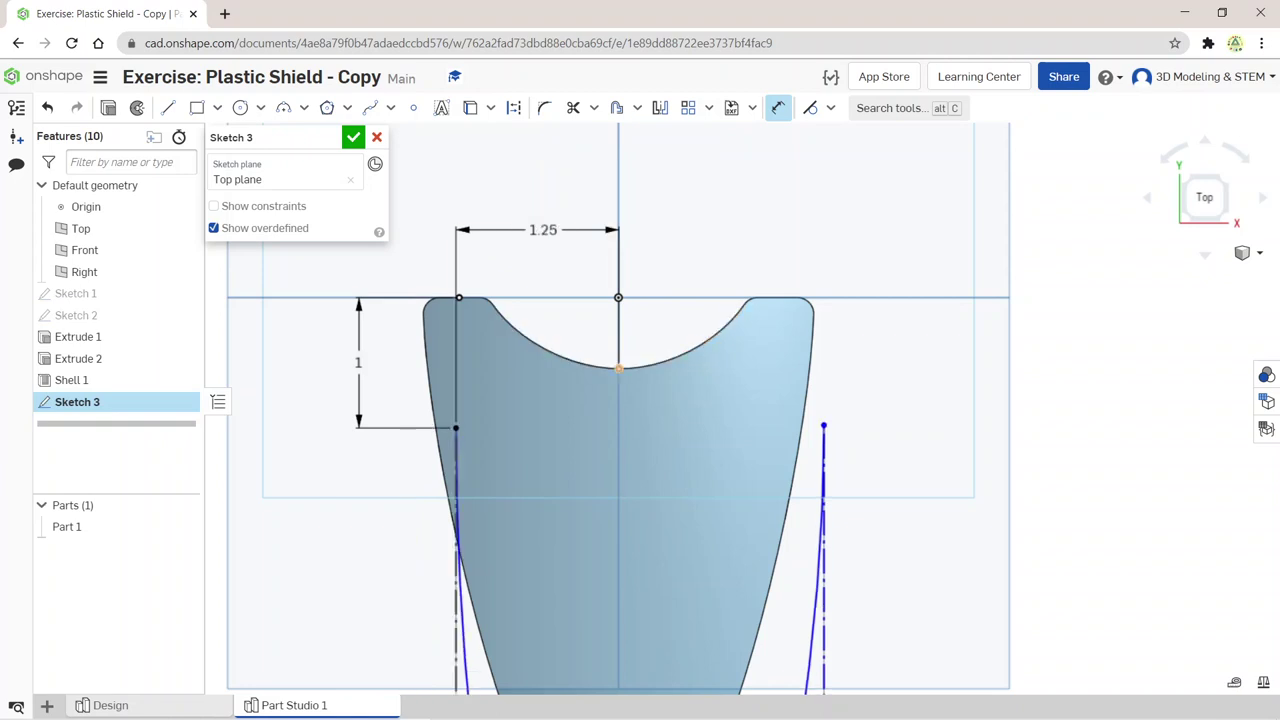
click(618, 368)
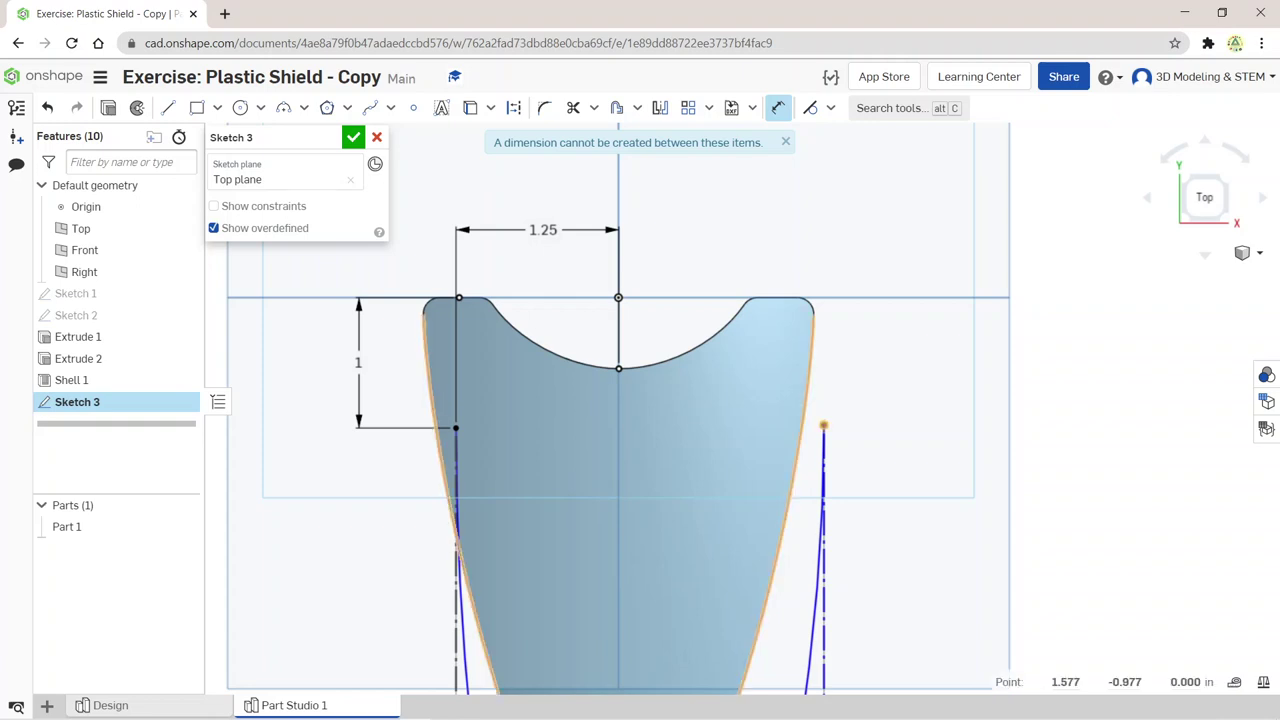
click(823, 425)
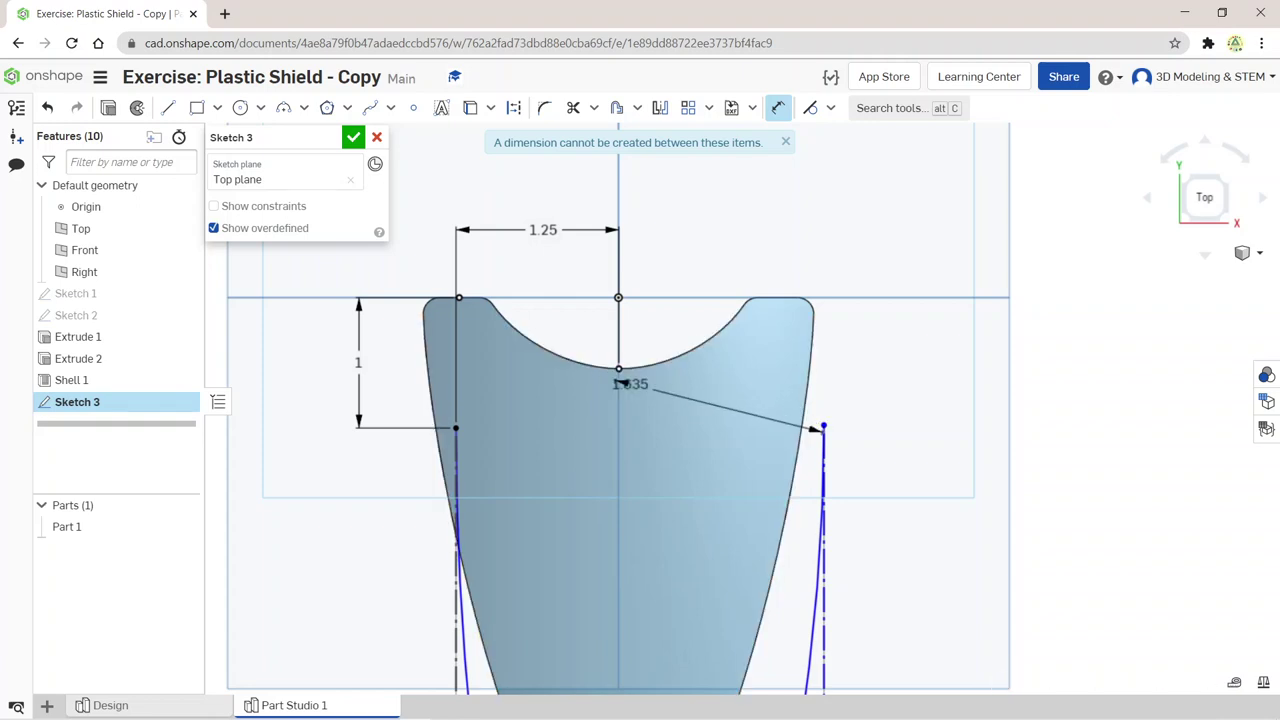
click(765, 254)
text(1.2)
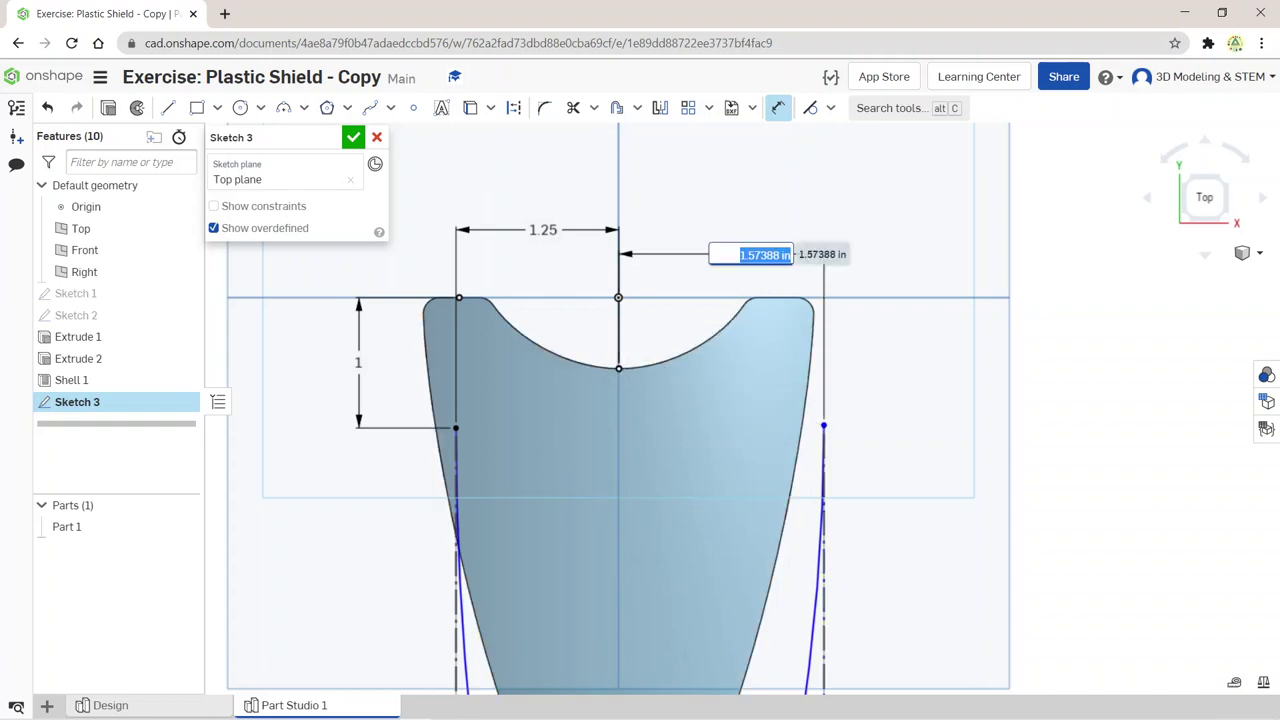
text(5)
key(Return)
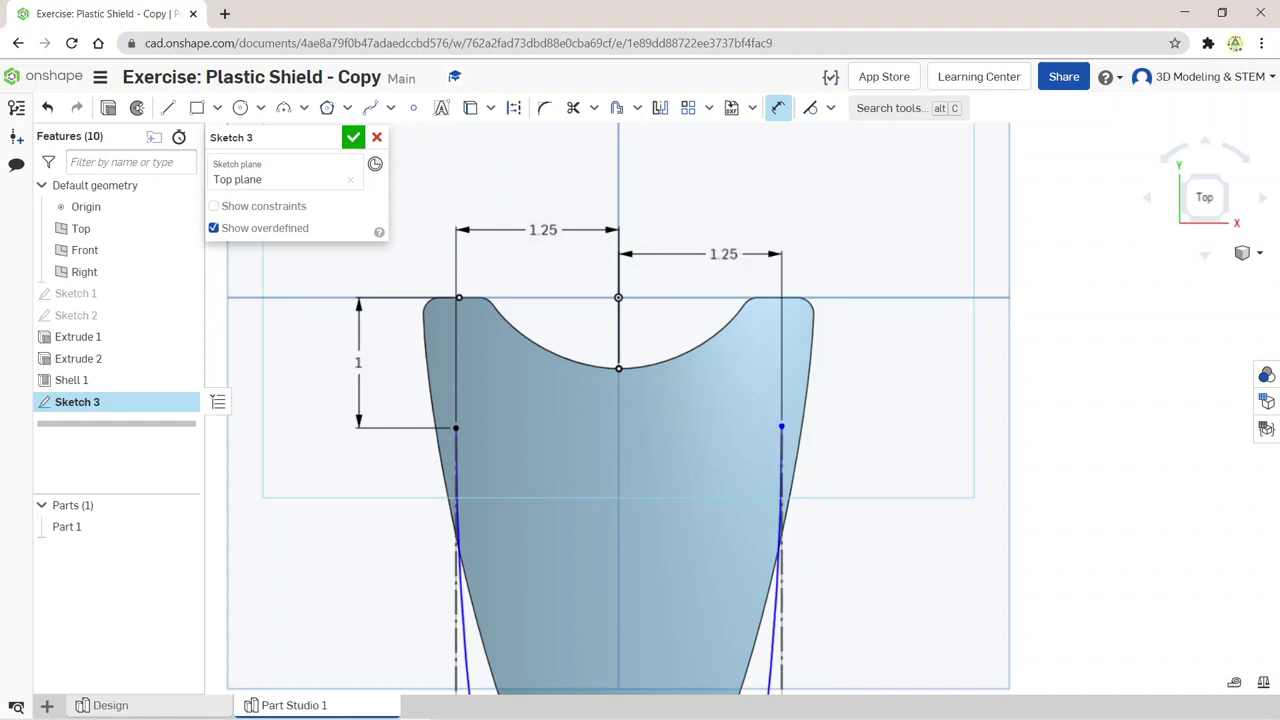
scroll(684, 454, down, 3)
middle_drag(640, 500, 585, 276)
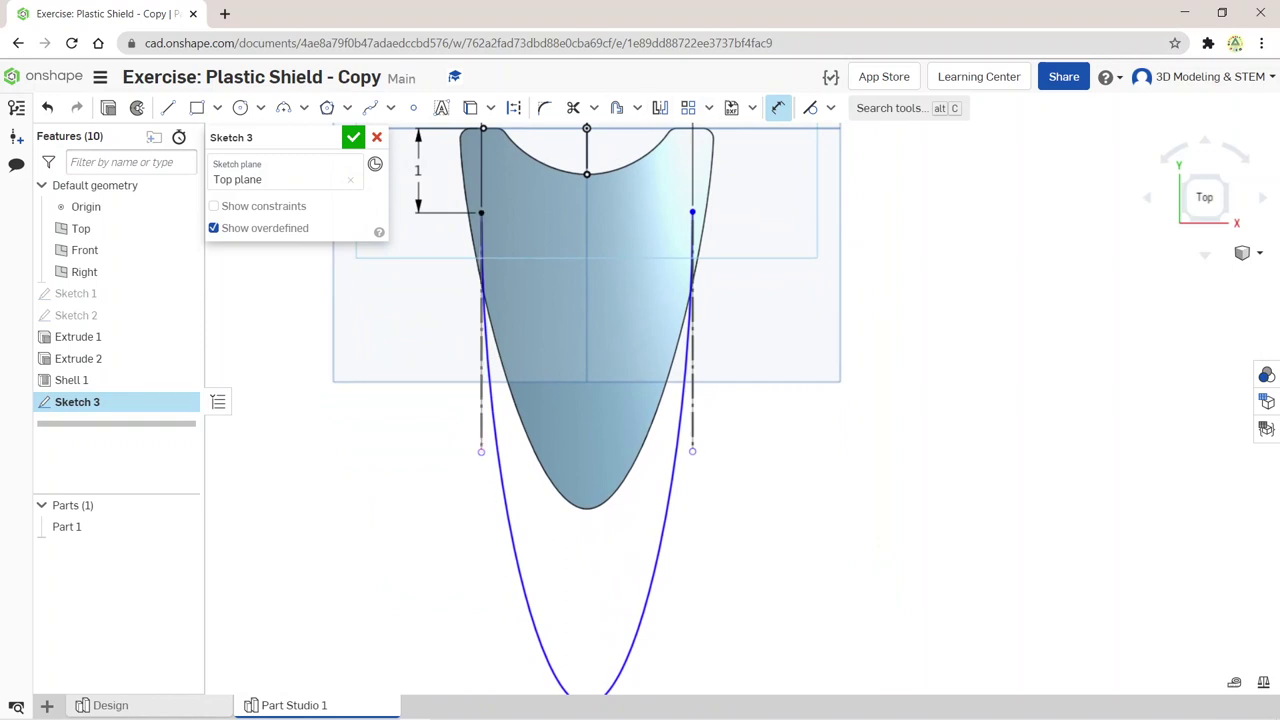
Step: Dimension the left vertical construction line, enter 1.75, then undo so it keeps 2.831
click(481, 330)
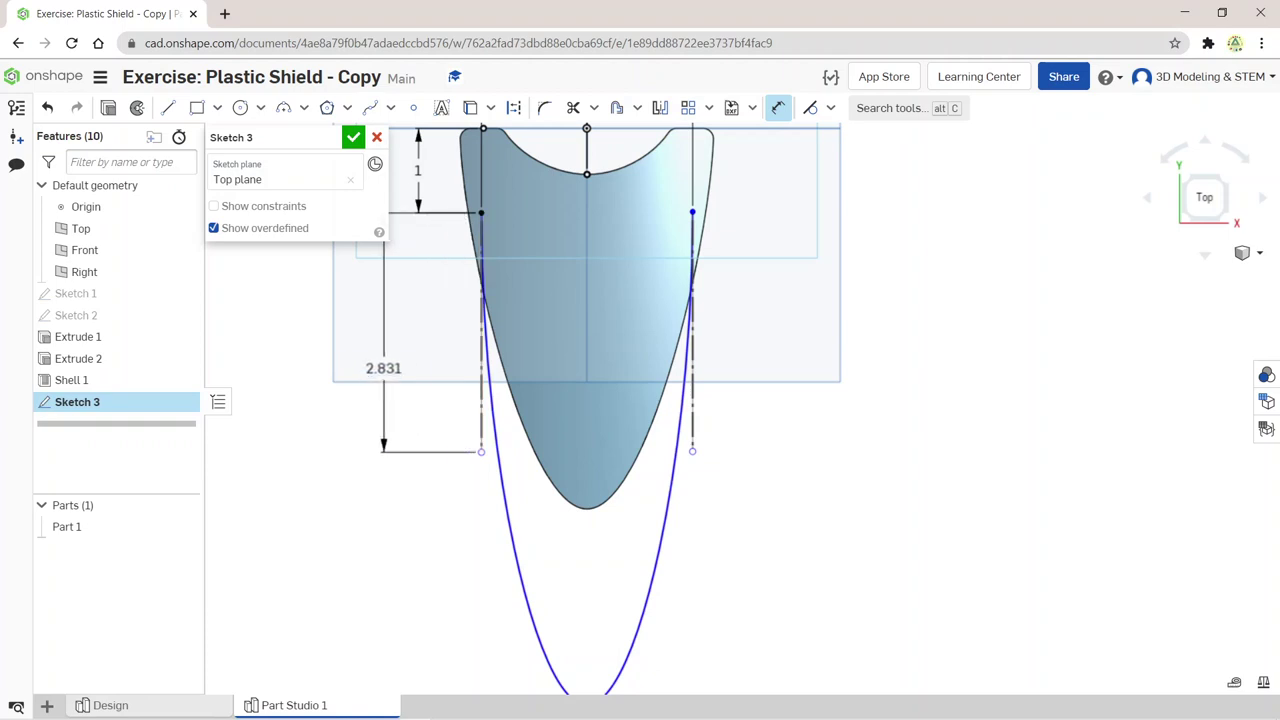
click(383, 368)
text(1)
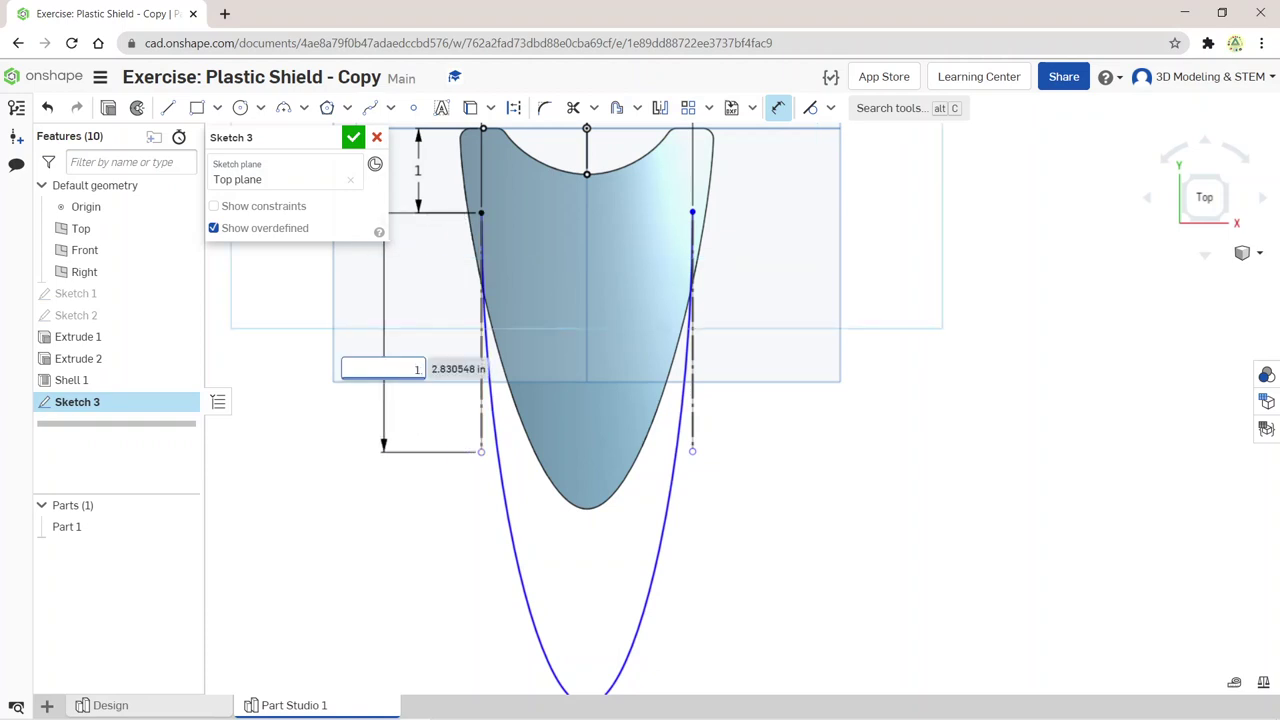
text(.75)
key(Return)
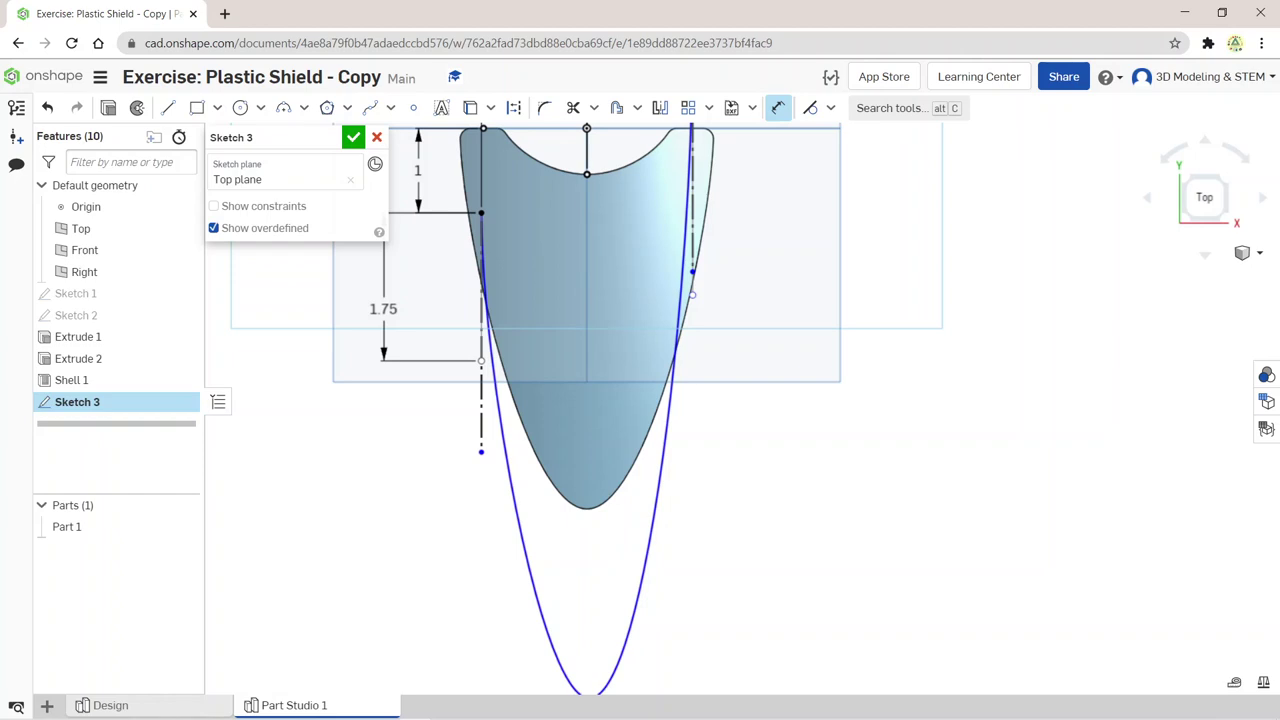
key(ctrl+z)
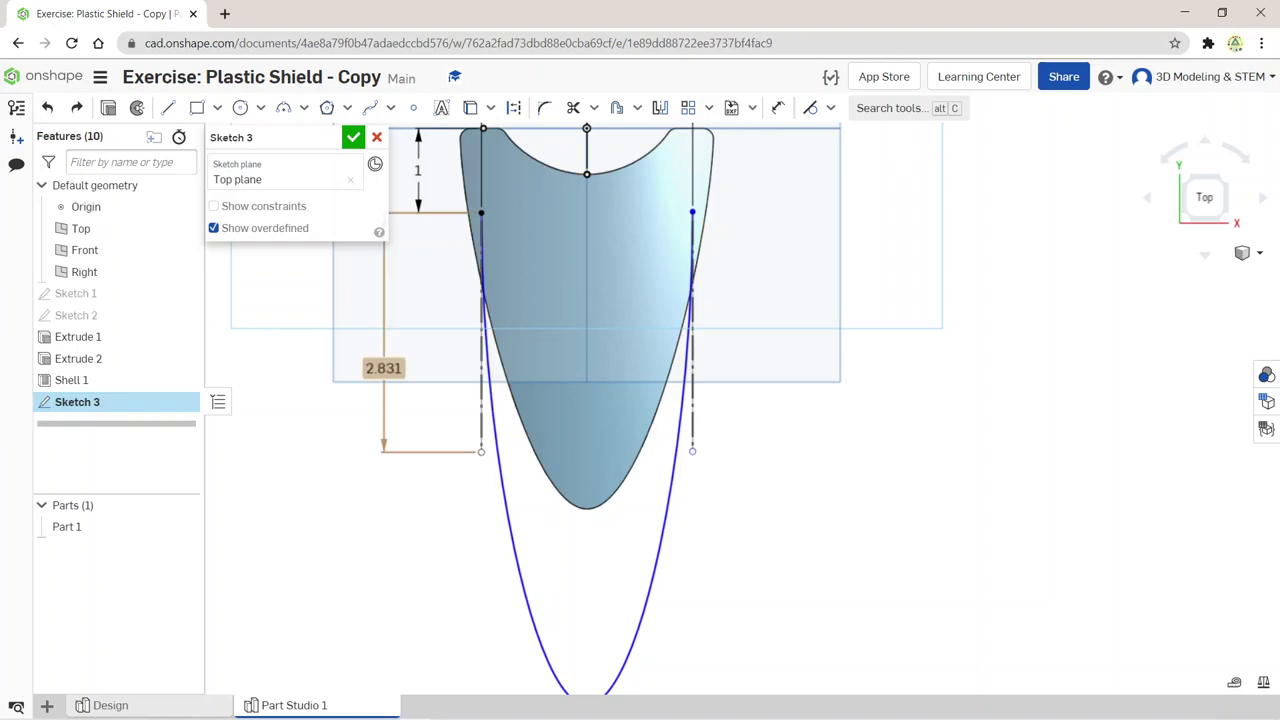
scroll(686, 446, down, 2)
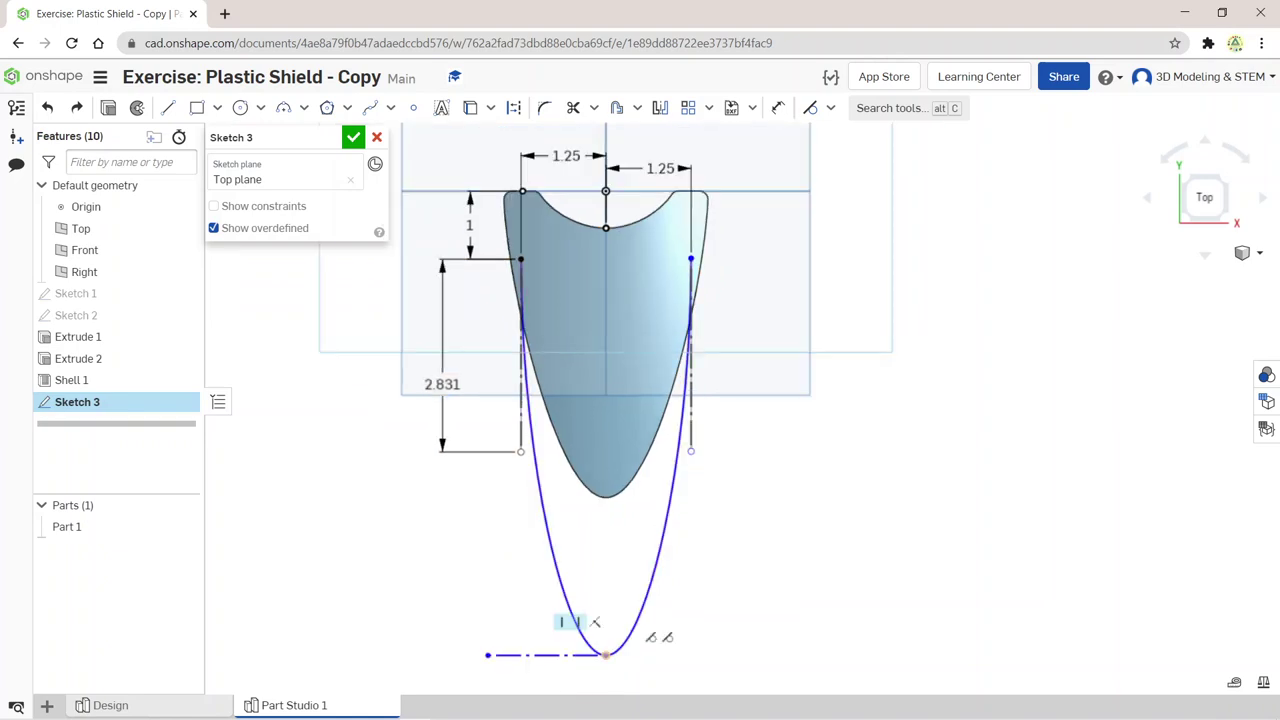
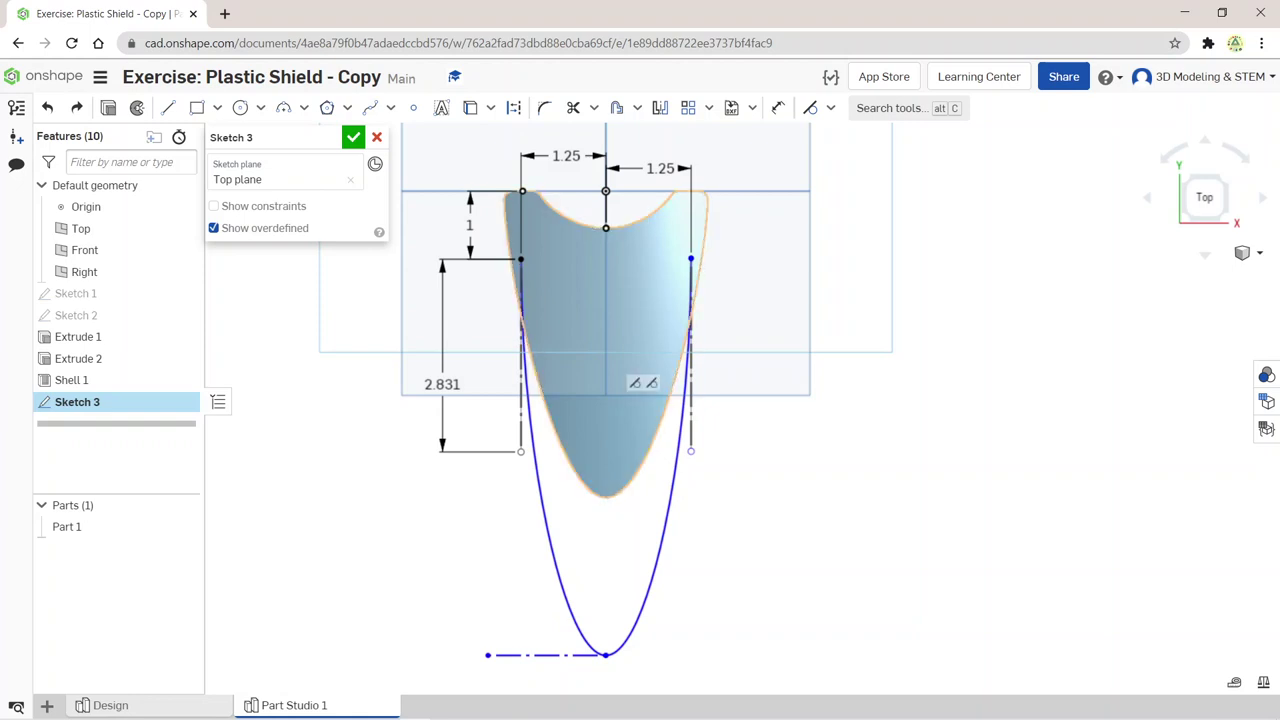
Step: Try a 1.75 length on the left side construction line, then undo it
double_click(442, 384)
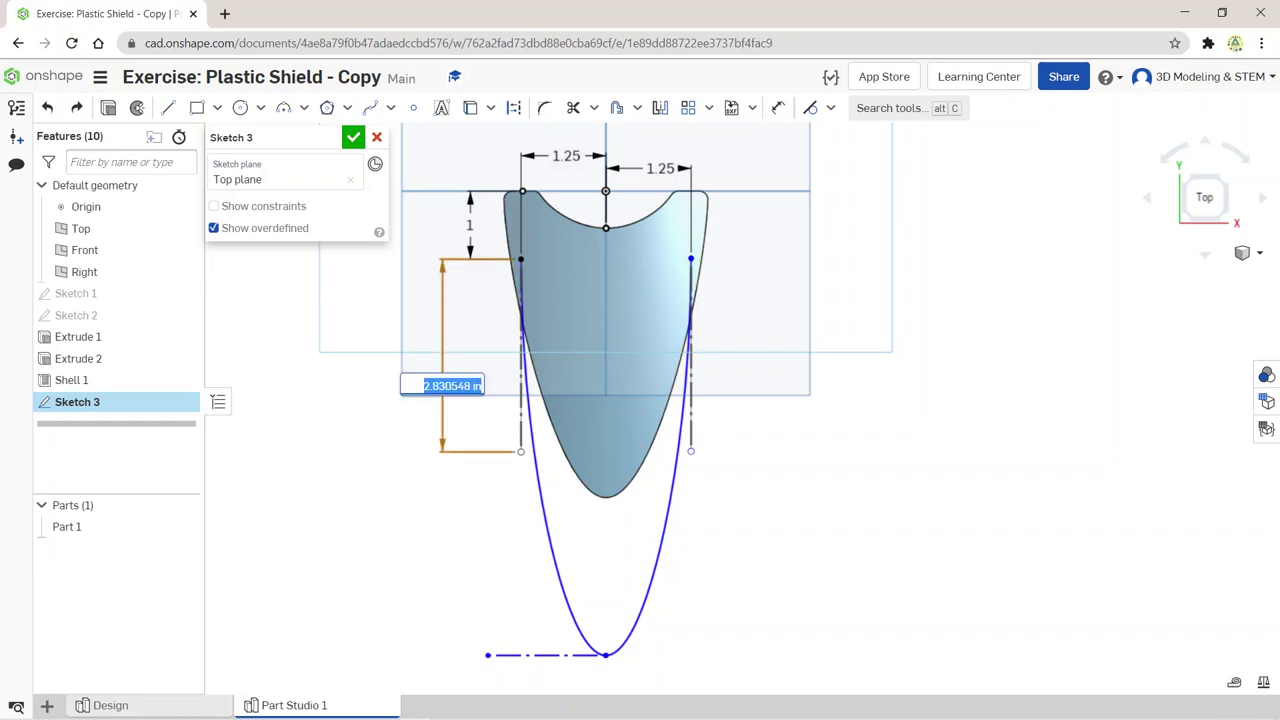
text(1.75)
key(Return)
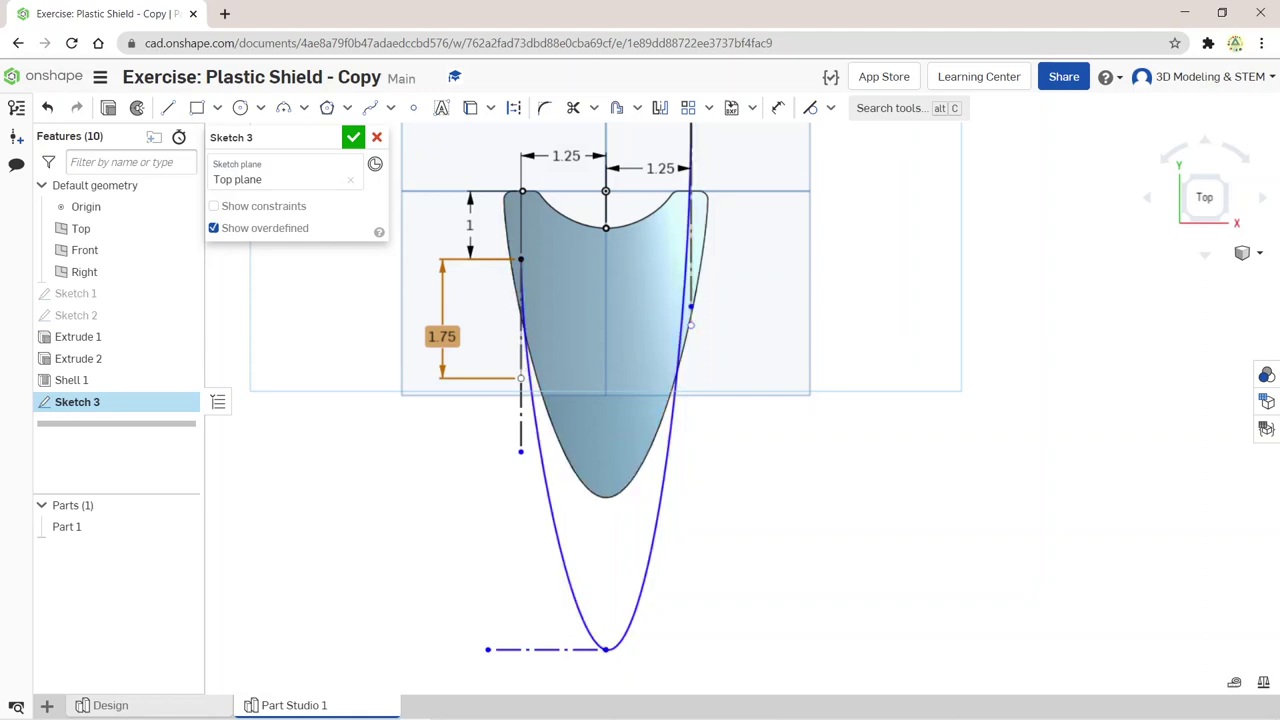
scroll(605, 400, up, 2)
scroll(605, 400, down, 4)
scroll(605, 400, up, 2)
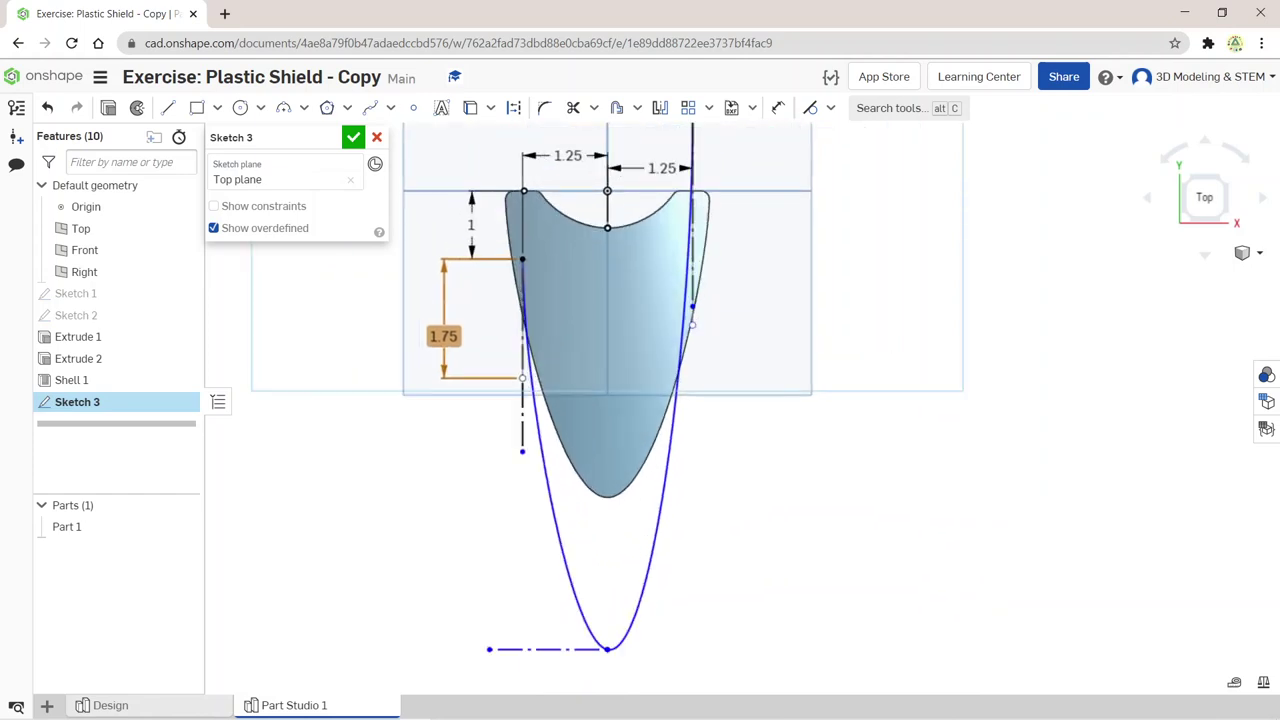
key(ctrl+z)
key(ctrl+z)
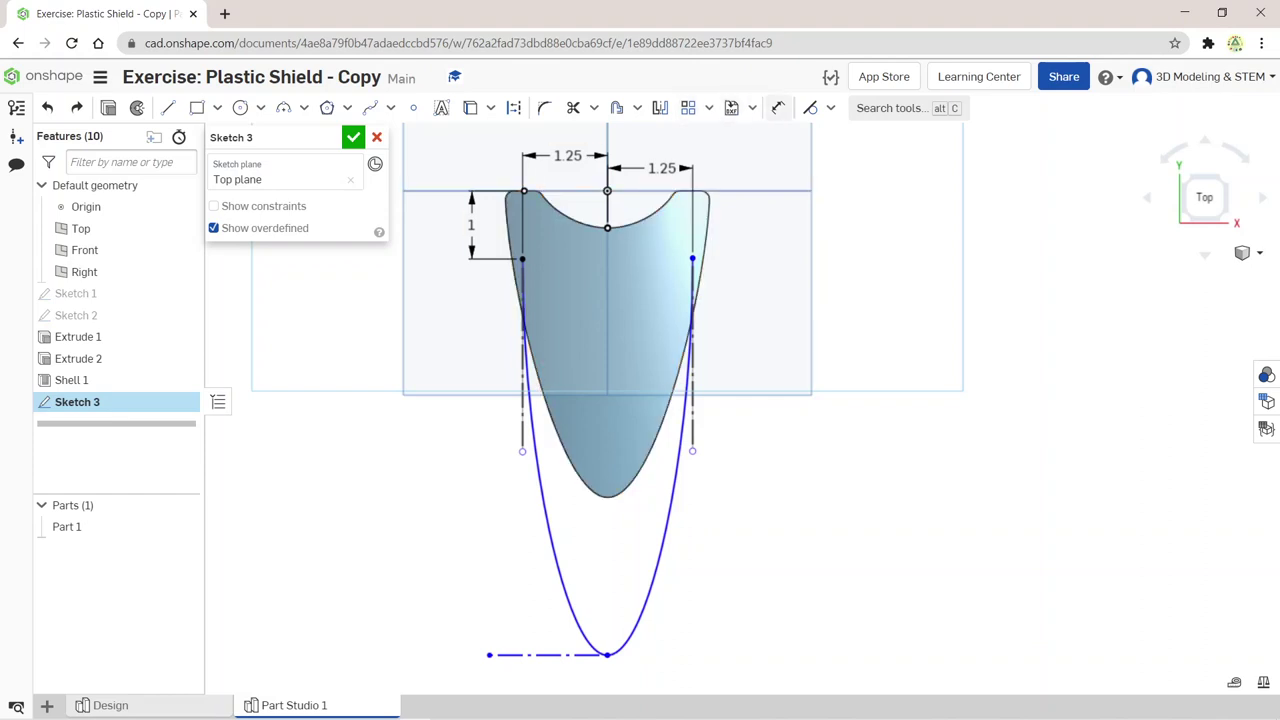
Step: Start a dimension from the left line to the top-left corner, then cancel it
click(778, 107)
click(522, 330)
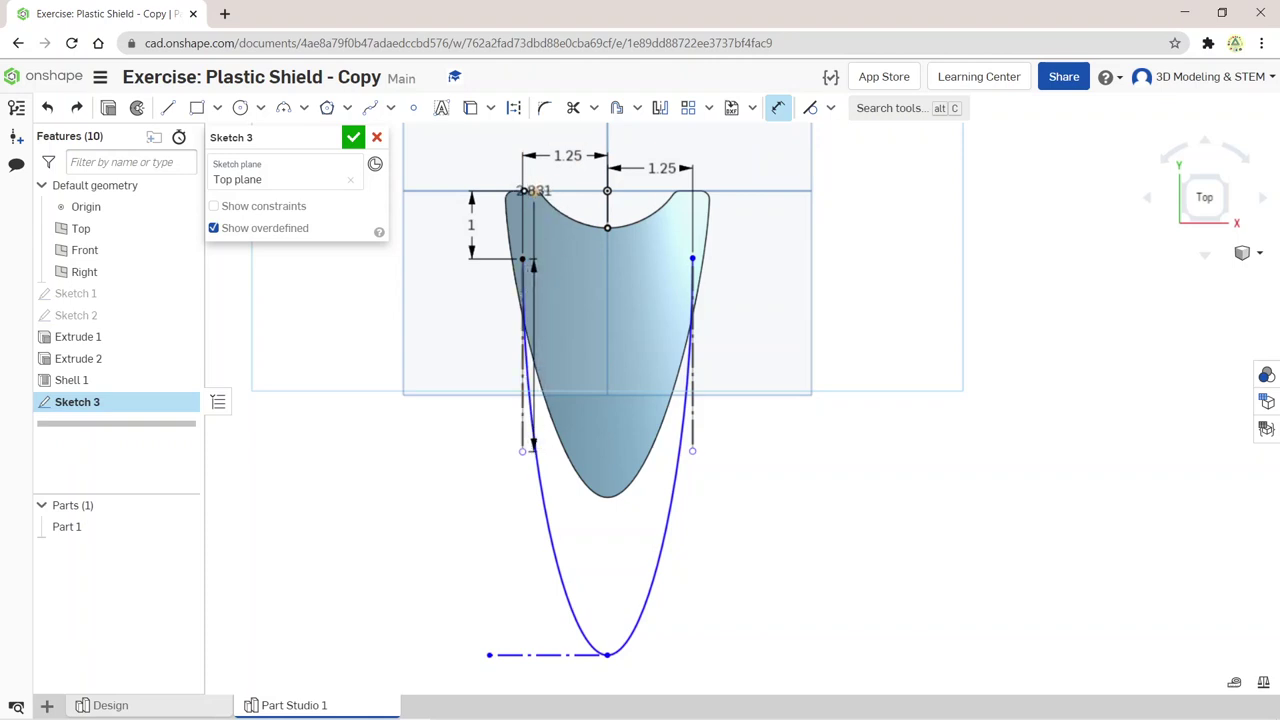
click(522, 190)
key(Escape)
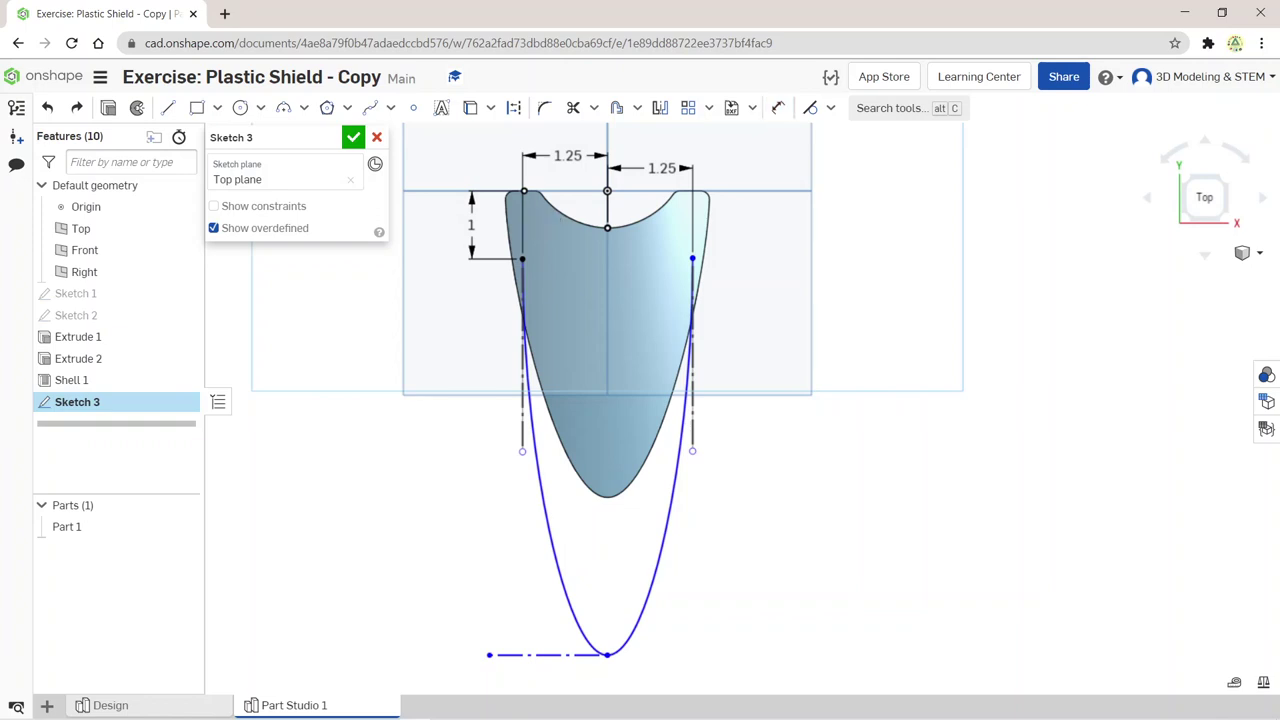
scroll(522, 228, up, 5)
scroll(324, 429, down, 2)
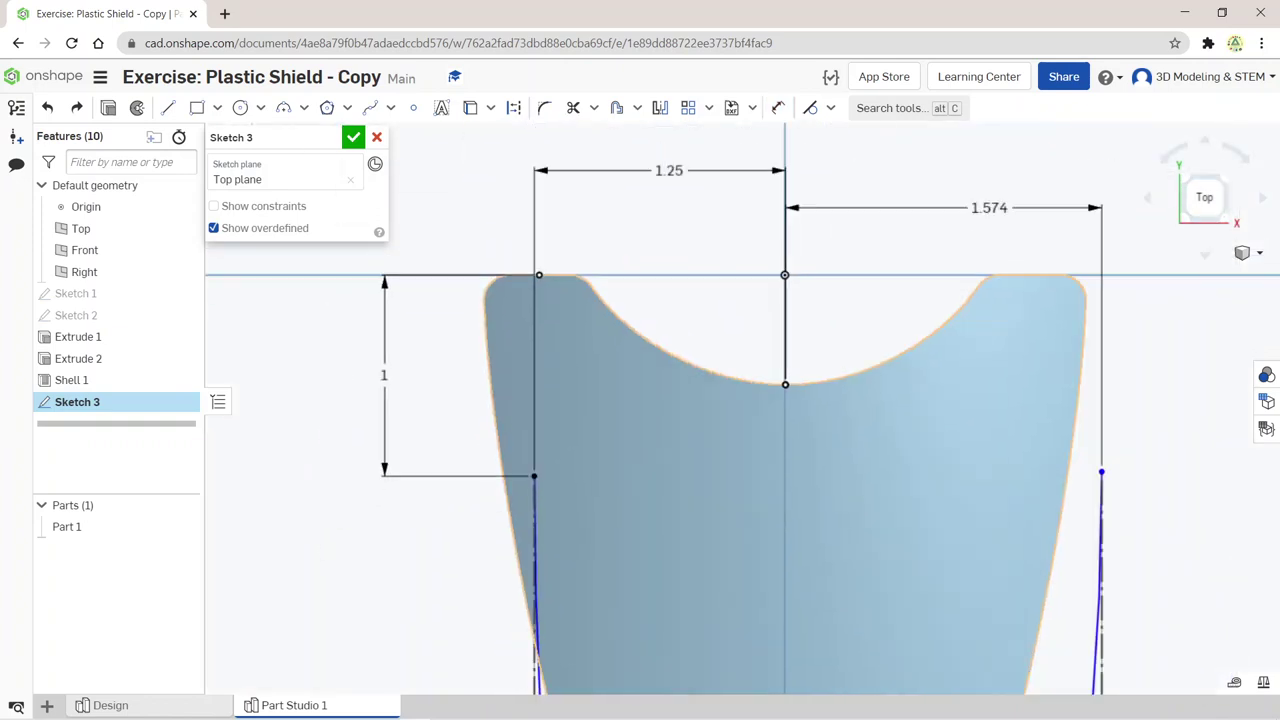
Step: Add an 85° angle dimension between the top line and the vertical centerline
key(u)
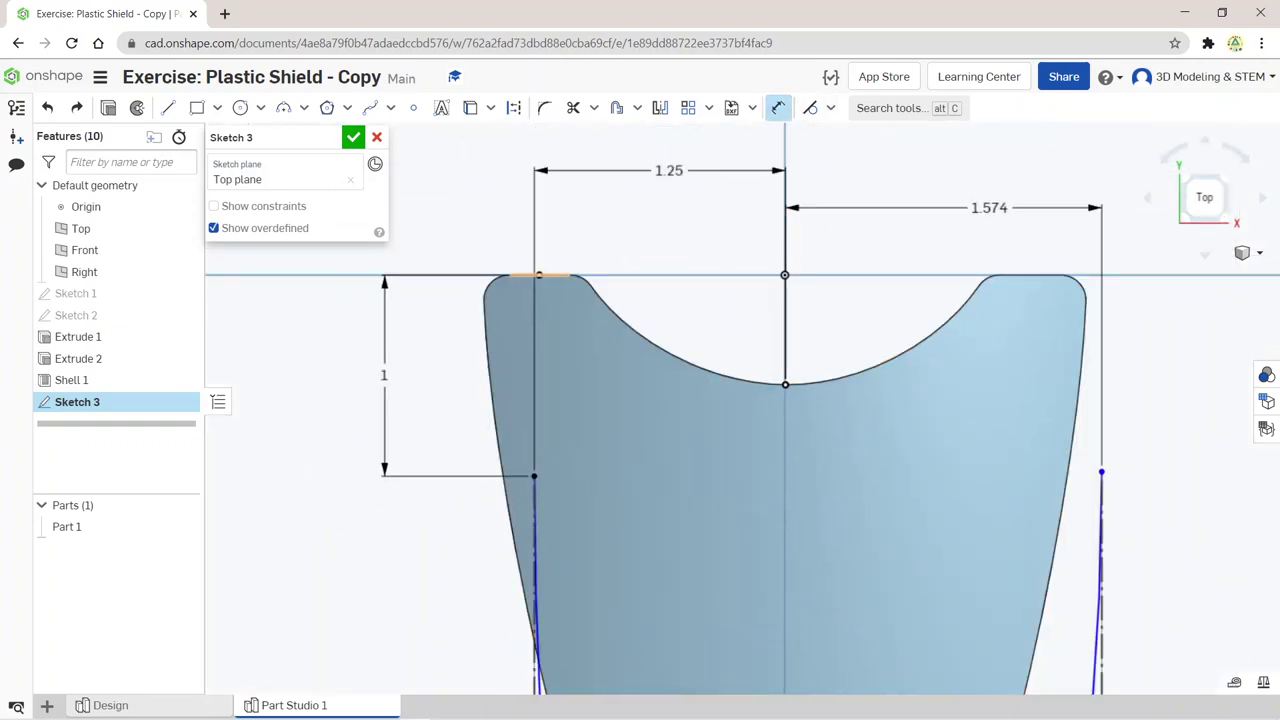
click(540, 275)
click(785, 320)
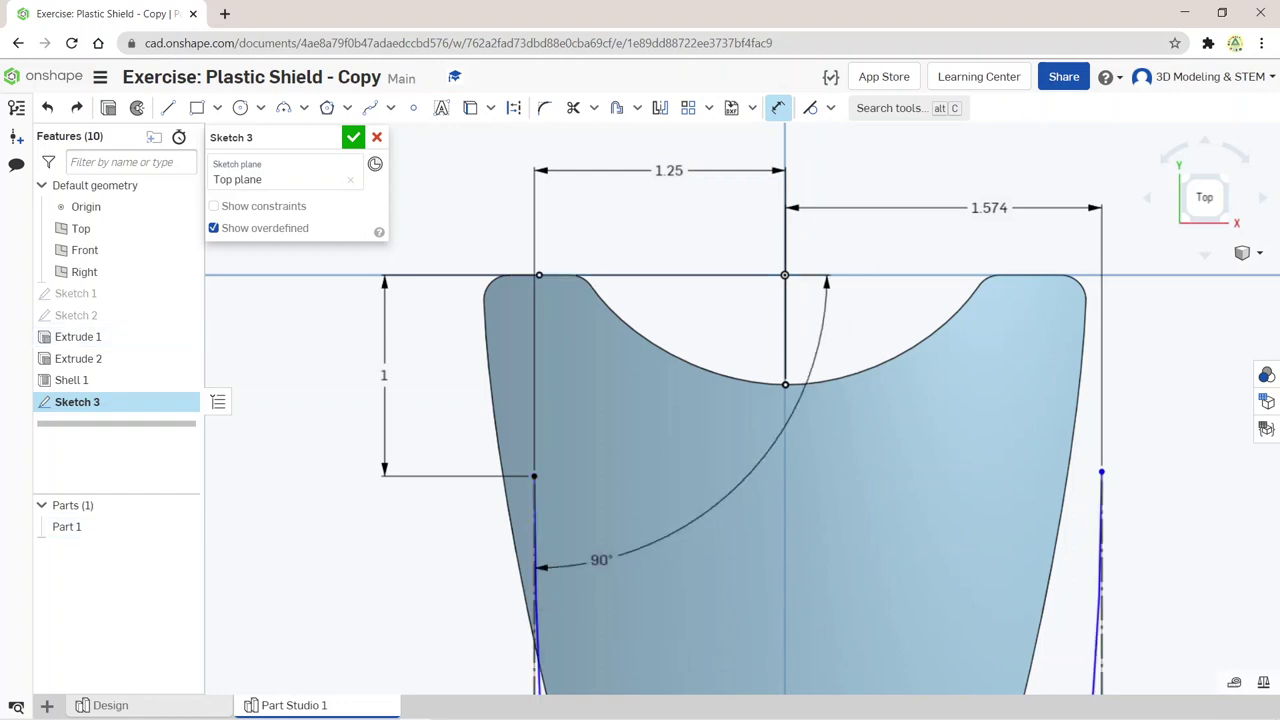
click(620, 481)
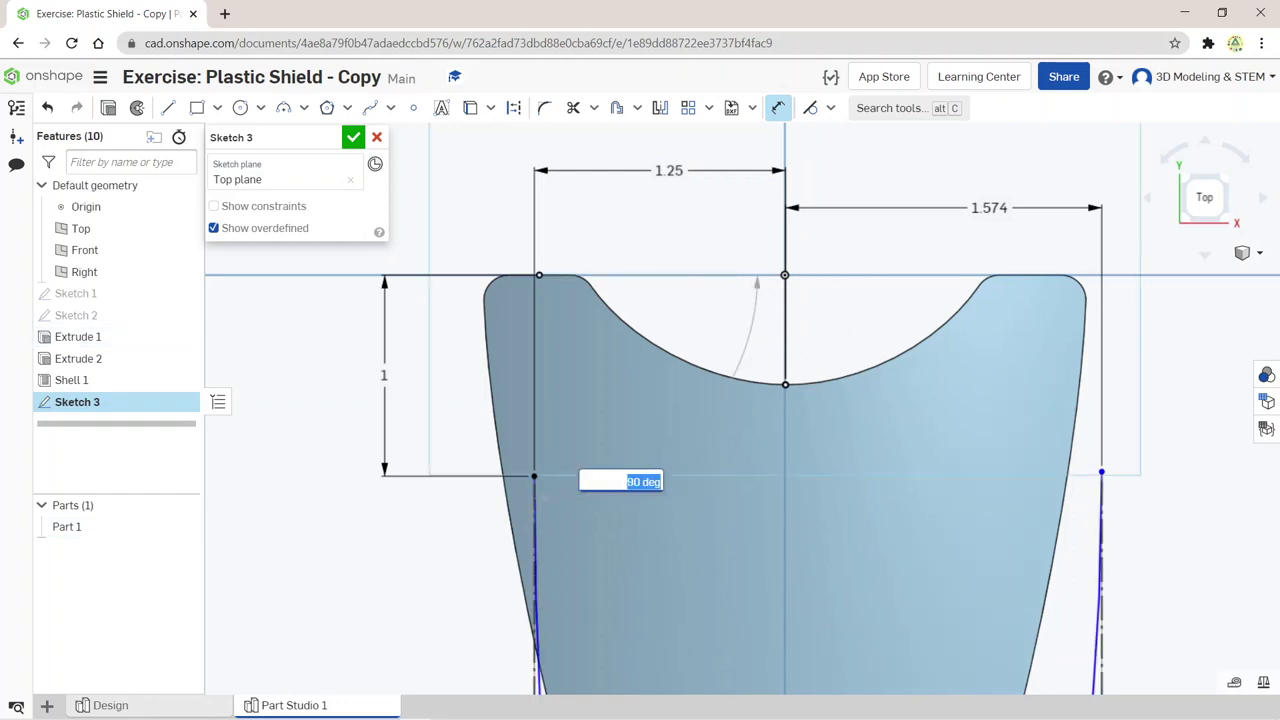
text(85)
key(Return)
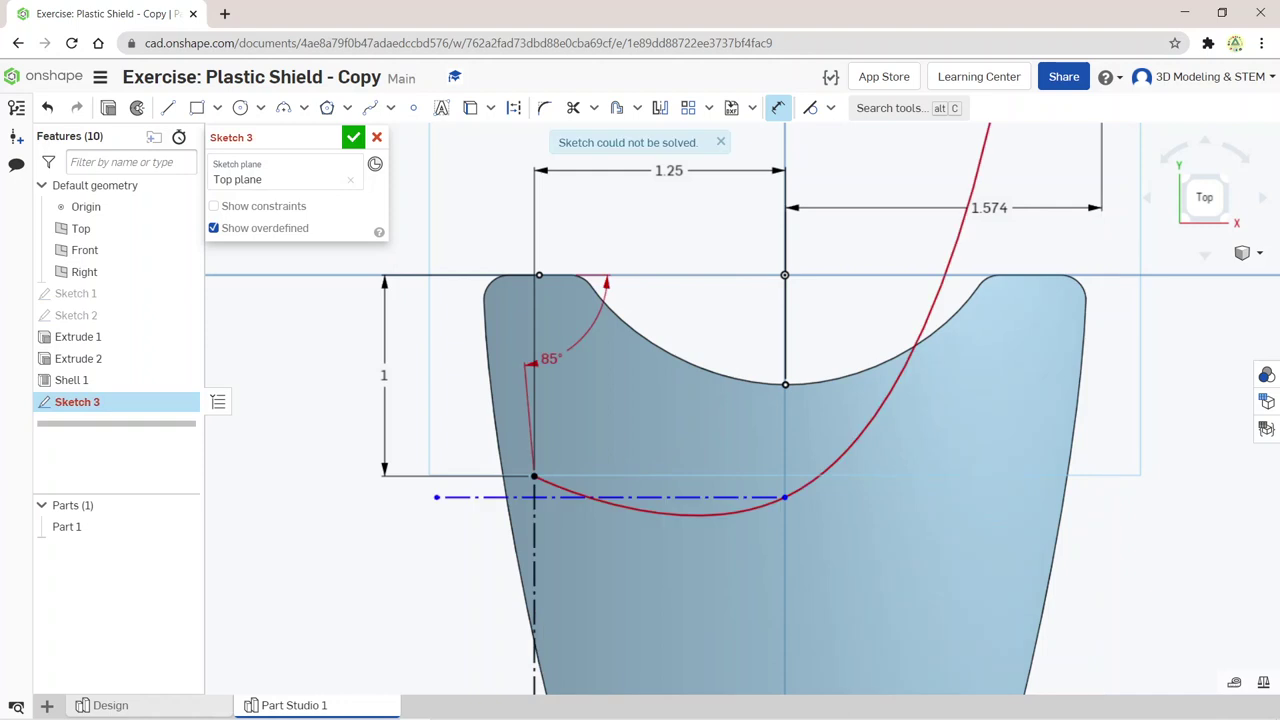
Step: Undo the unsolvable 85° angle and earlier sketch edits to restore the undimensioned spline
scroll(765, 508, up, 2)
scroll(765, 508, down, 5)
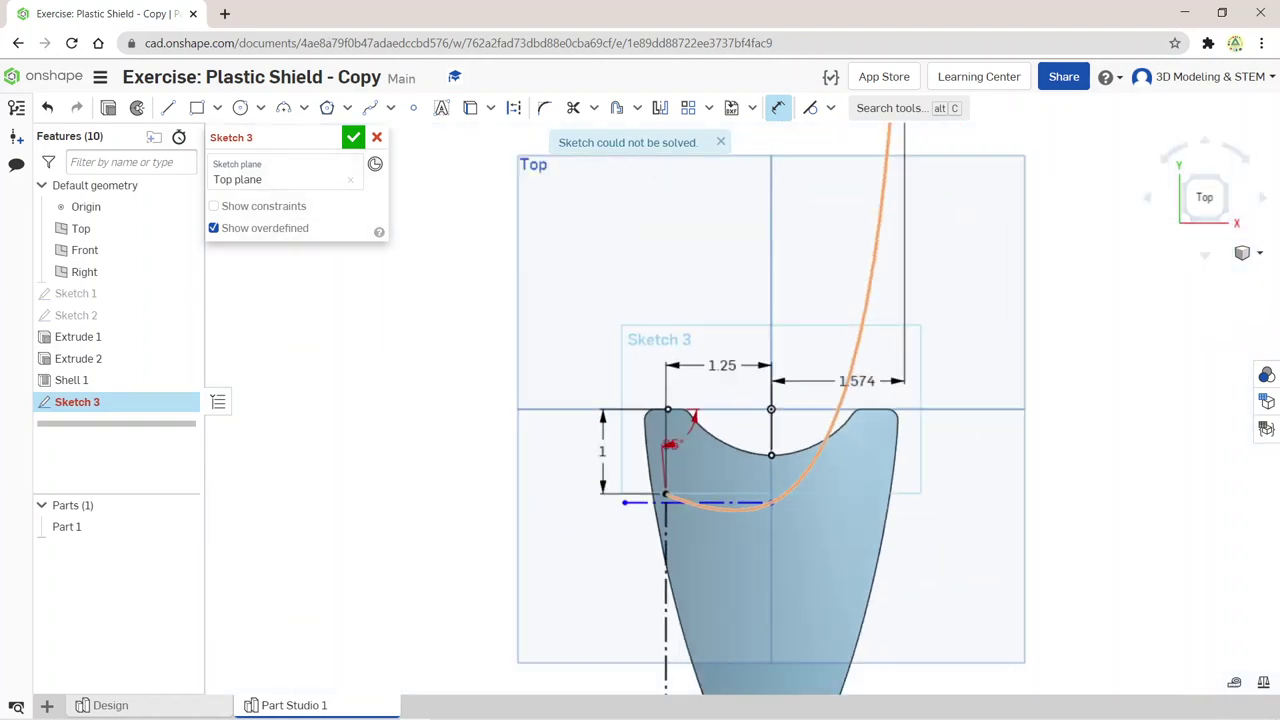
scroll(765, 508, up, 1)
scroll(765, 508, down, 2)
scroll(765, 508, down, 3)
scroll(765, 508, up, 4)
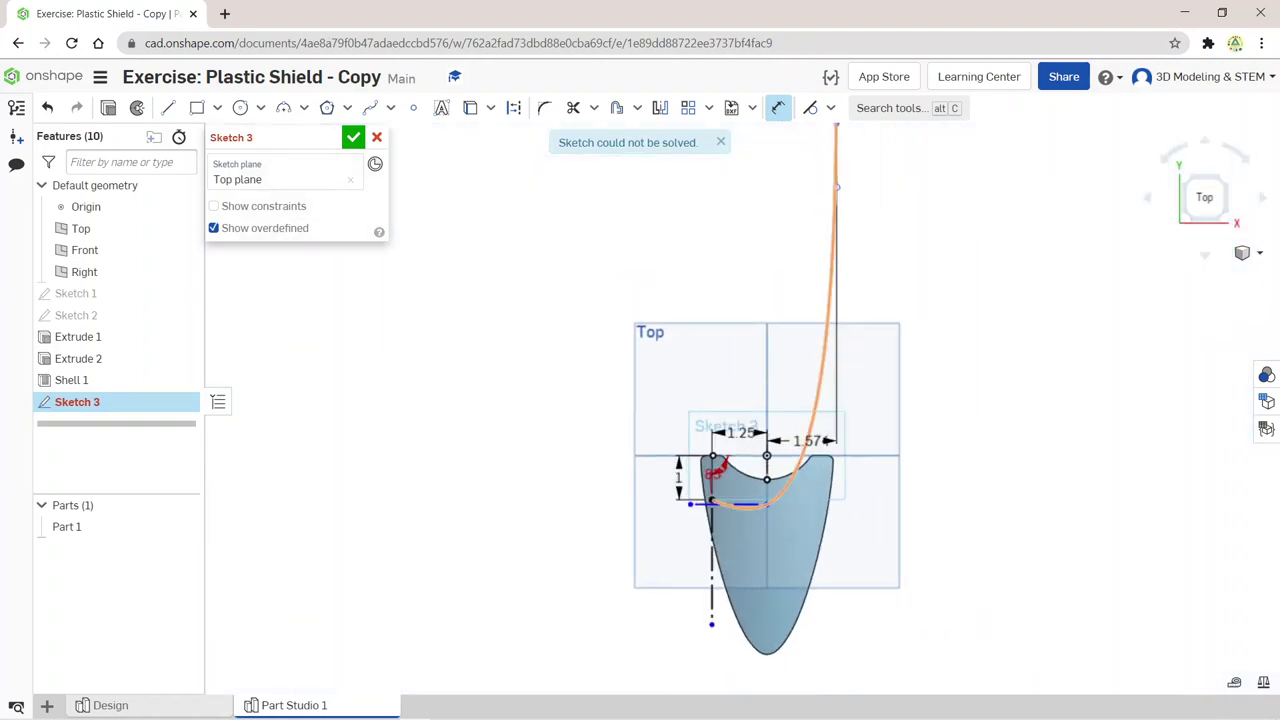
key(ctrl+z)
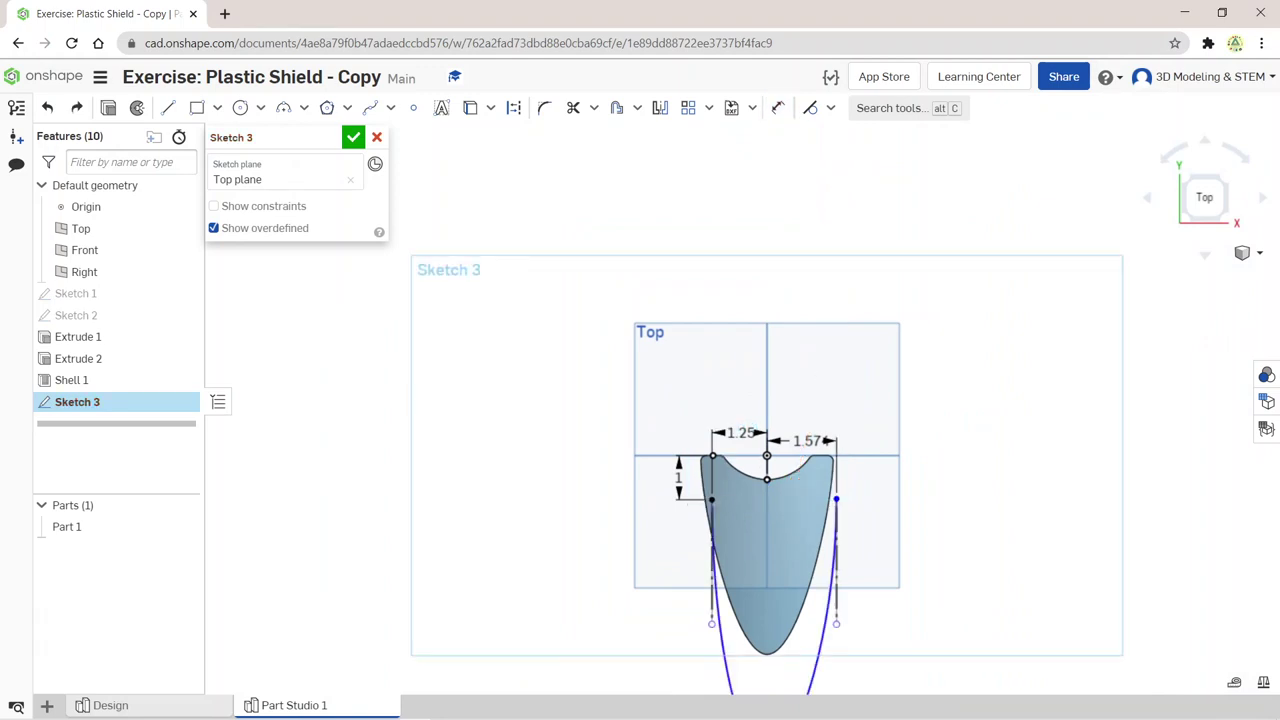
key(ctrl+z)
key(ctrl+z)
key(ctrl+z)
key(ctrl+z)
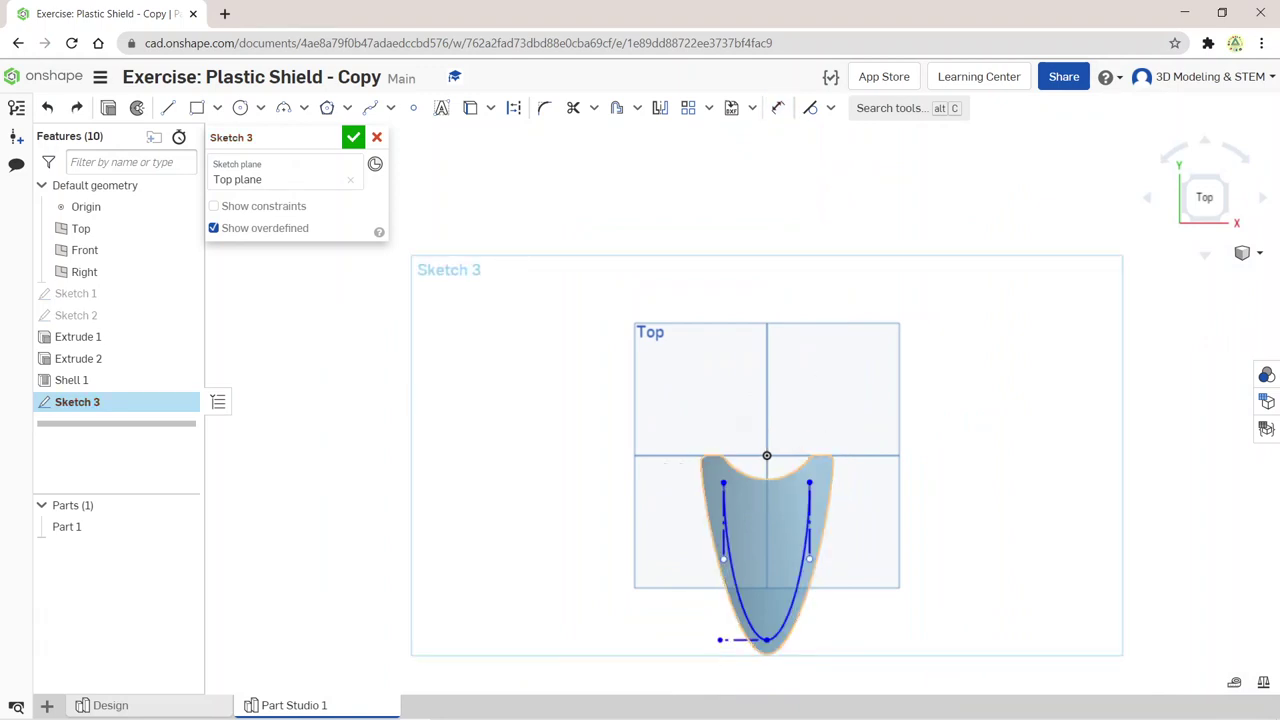
key(ctrl+z)
Step: Dimension the left vertical construction line to 1.75
scroll(766, 540, up, 5)
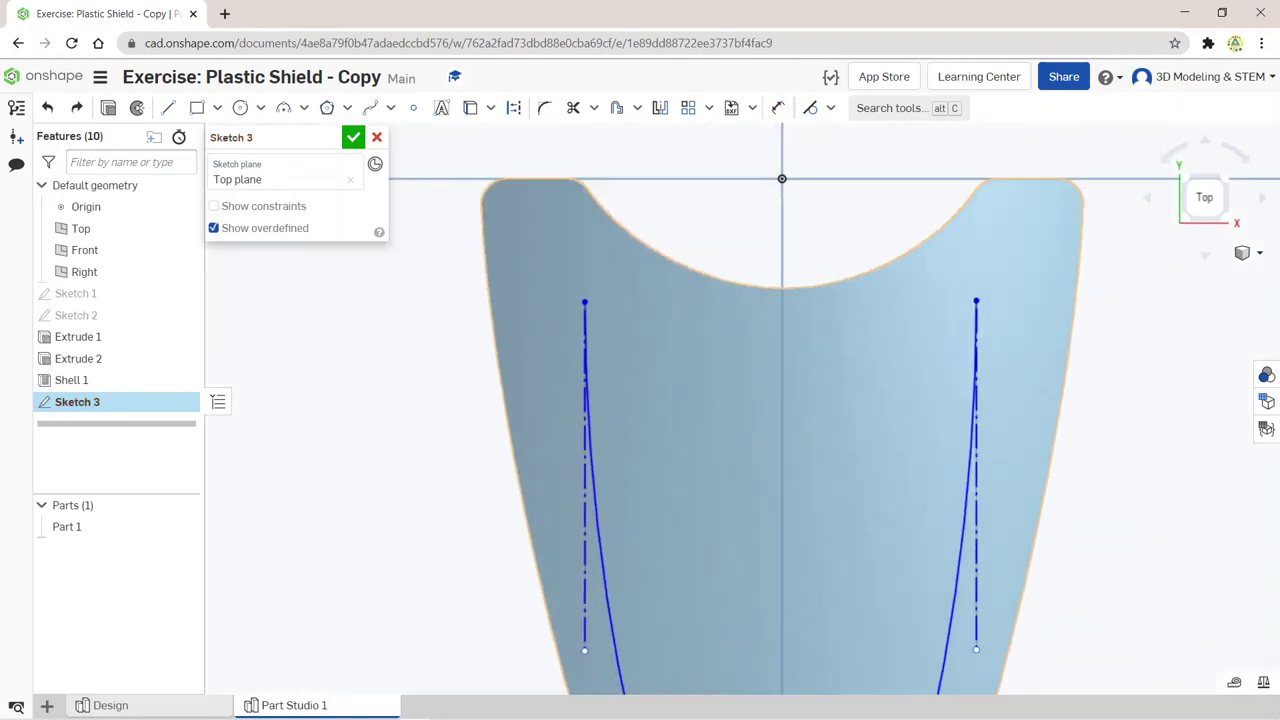
scroll(640, 400, down, 5)
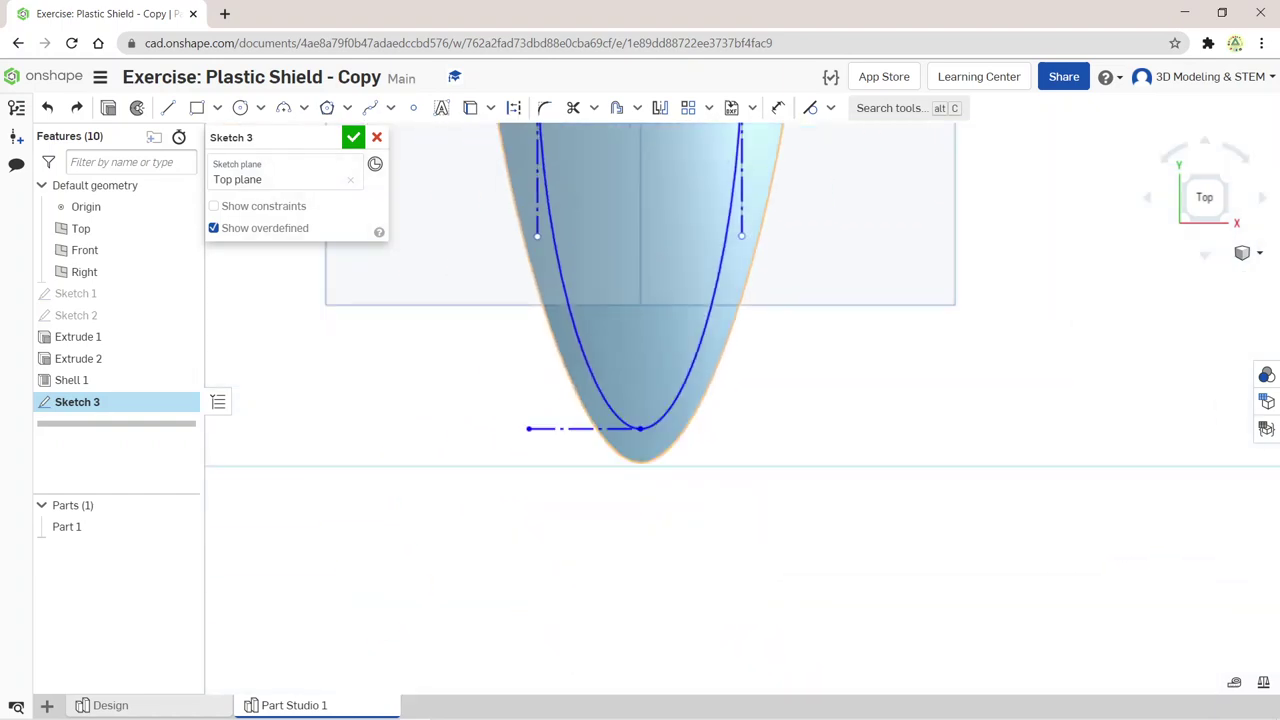
scroll(640, 400, down, 3)
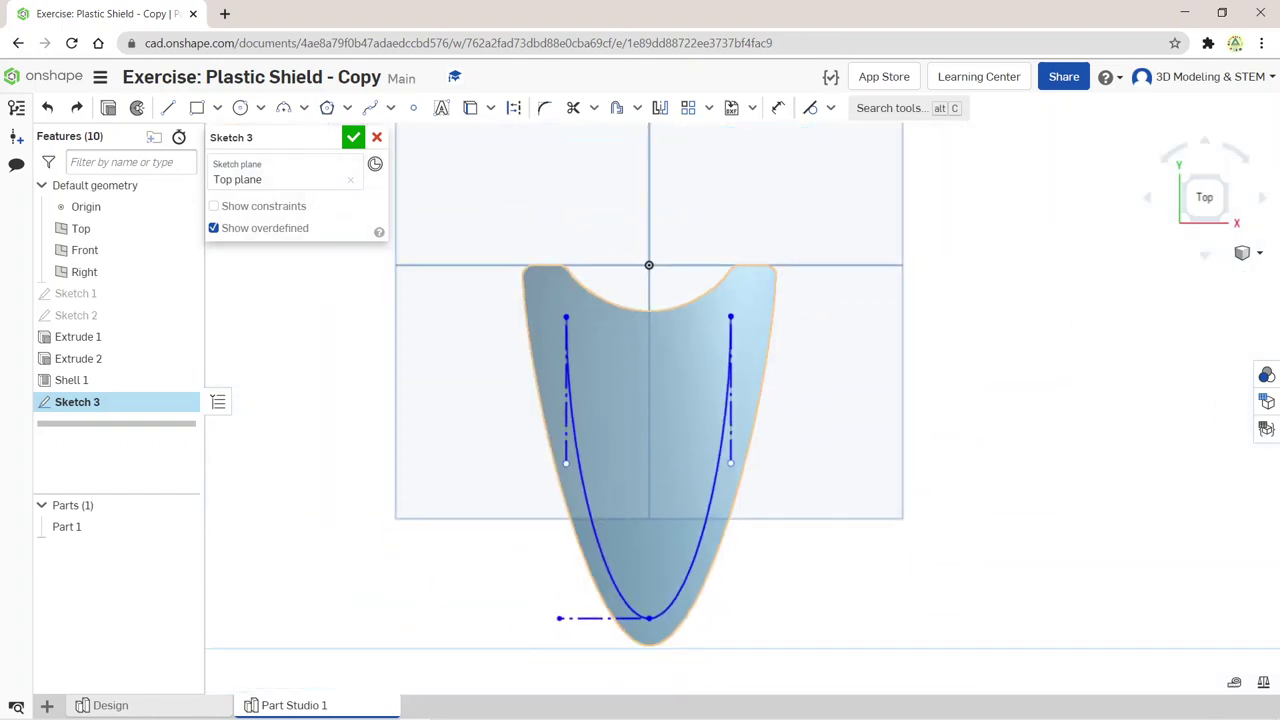
scroll(662, 462, up, 2)
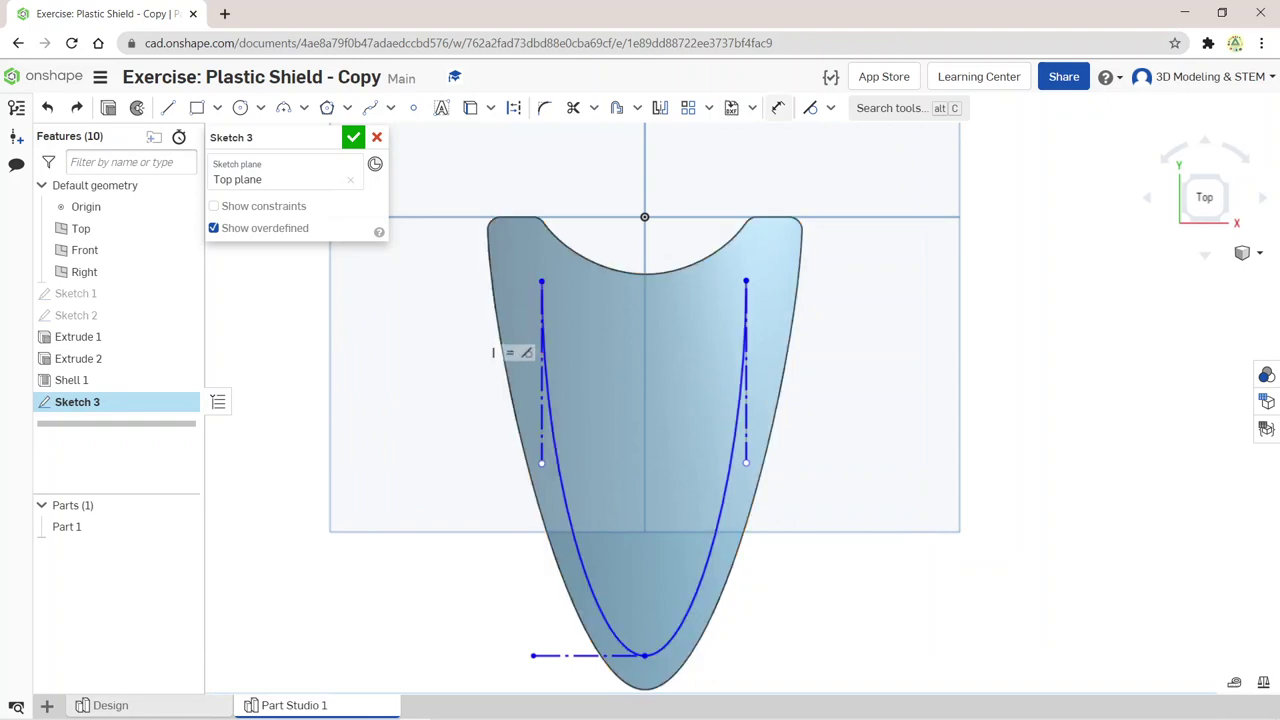
click(778, 107)
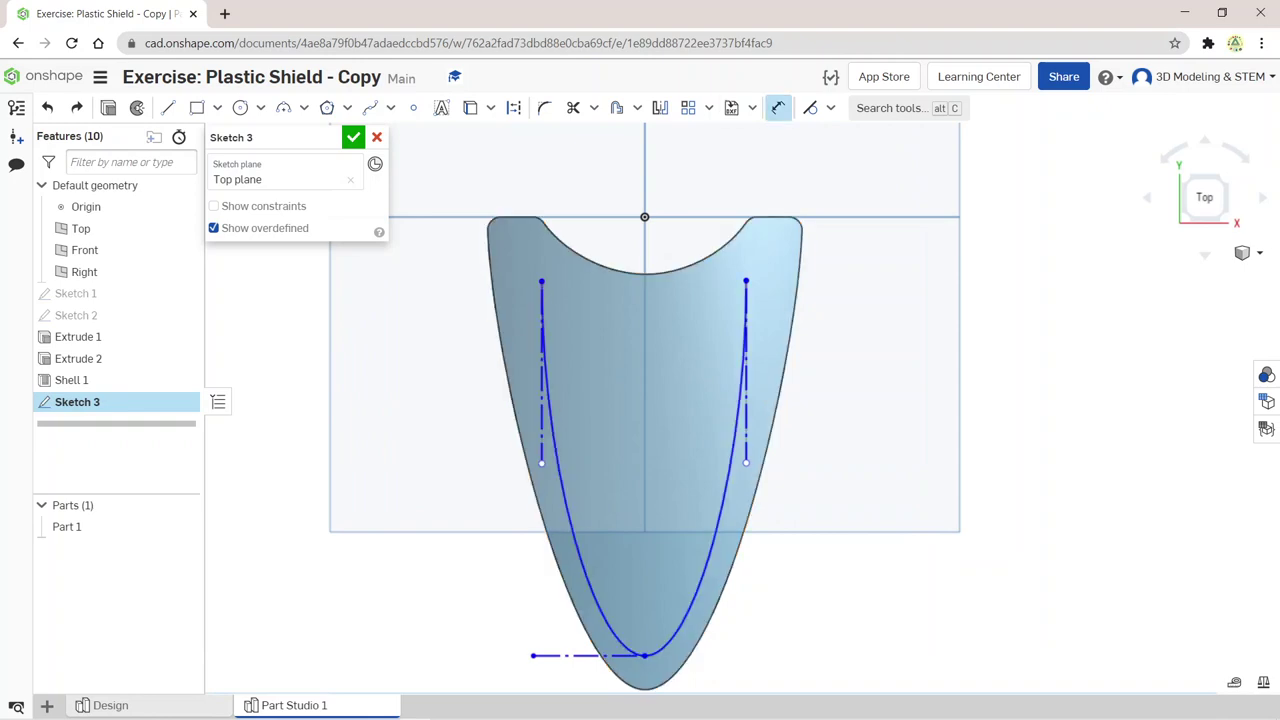
click(541, 300)
click(447, 389)
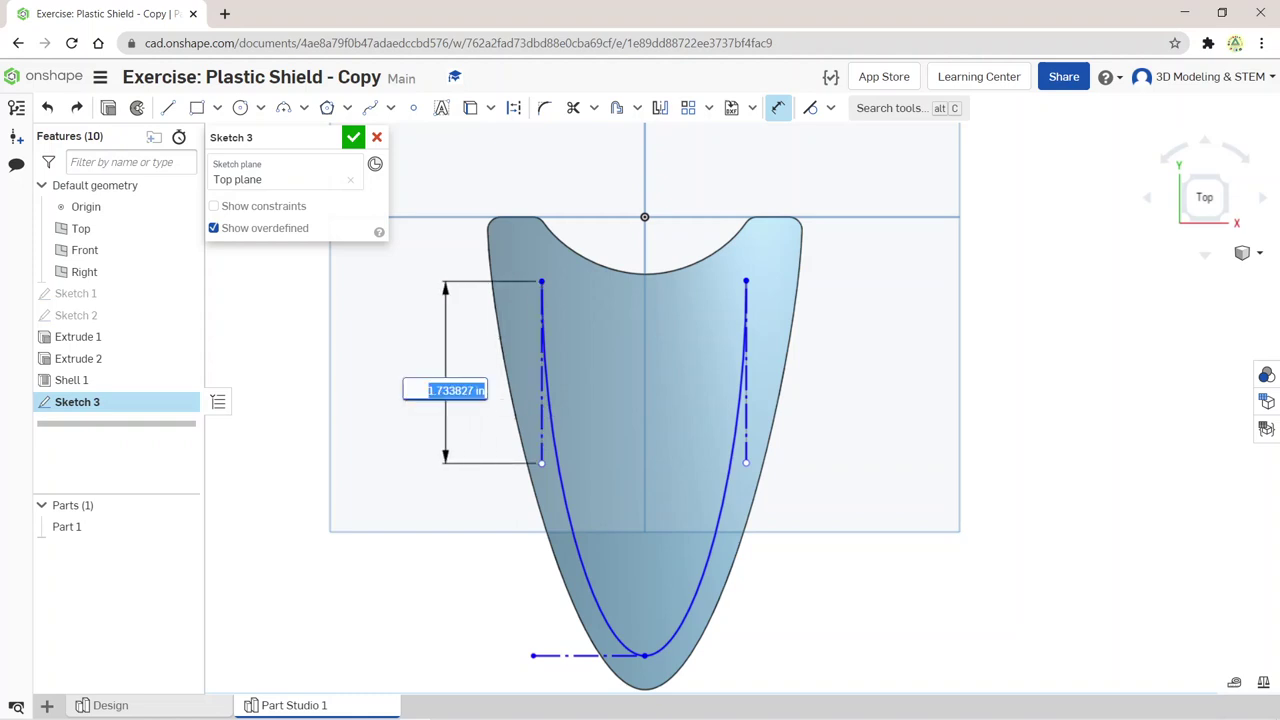
text(1.75)
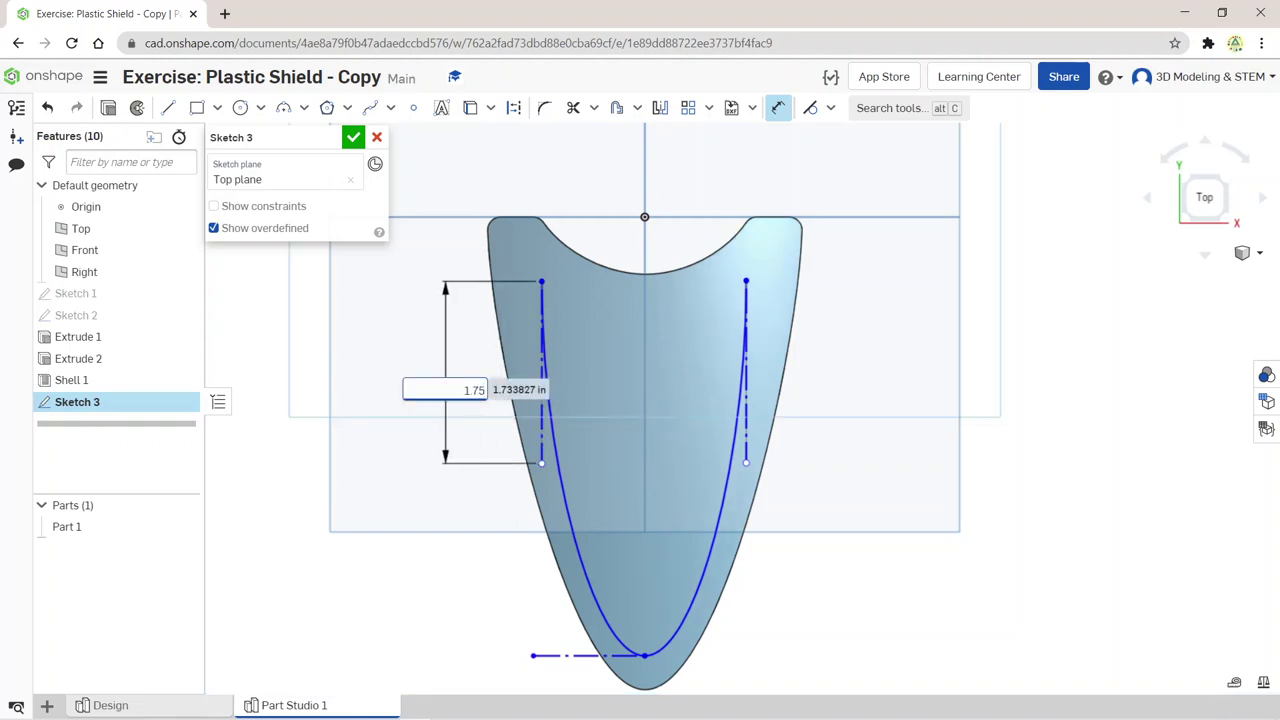
key(Return)
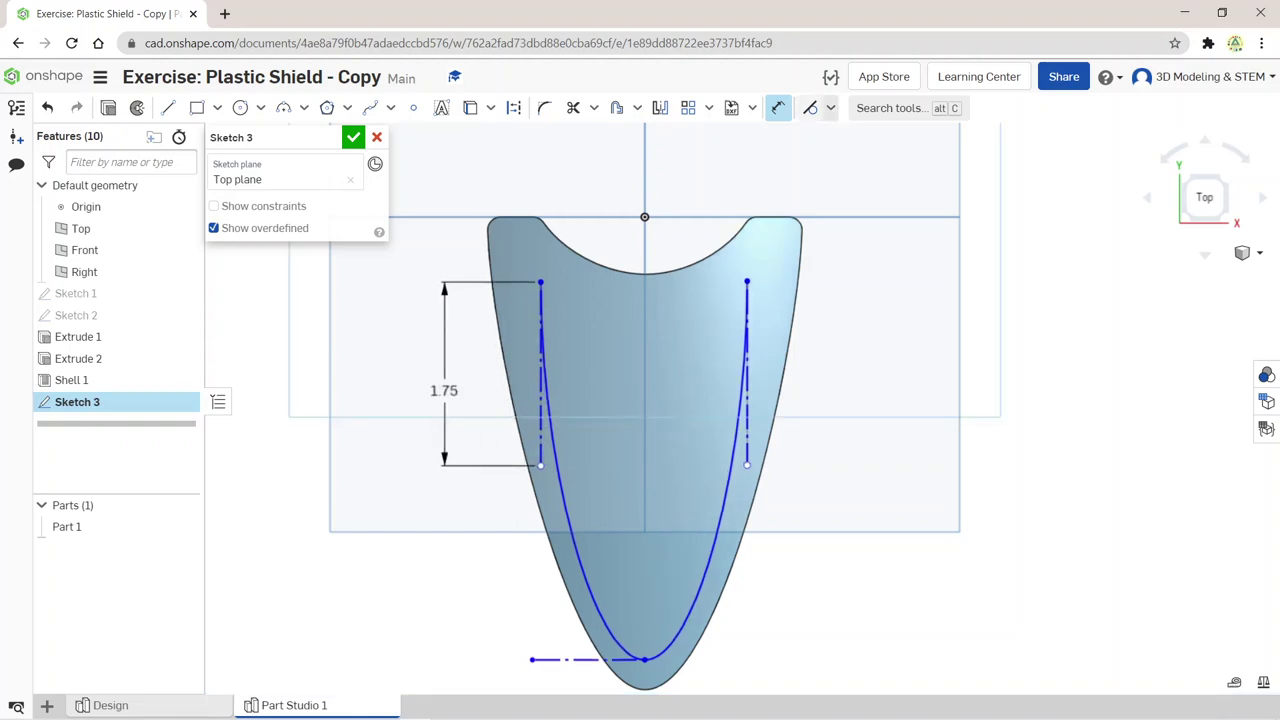
Step: Apply an equal-length constraint between the left and right construction lines
click(830, 108)
click(845, 329)
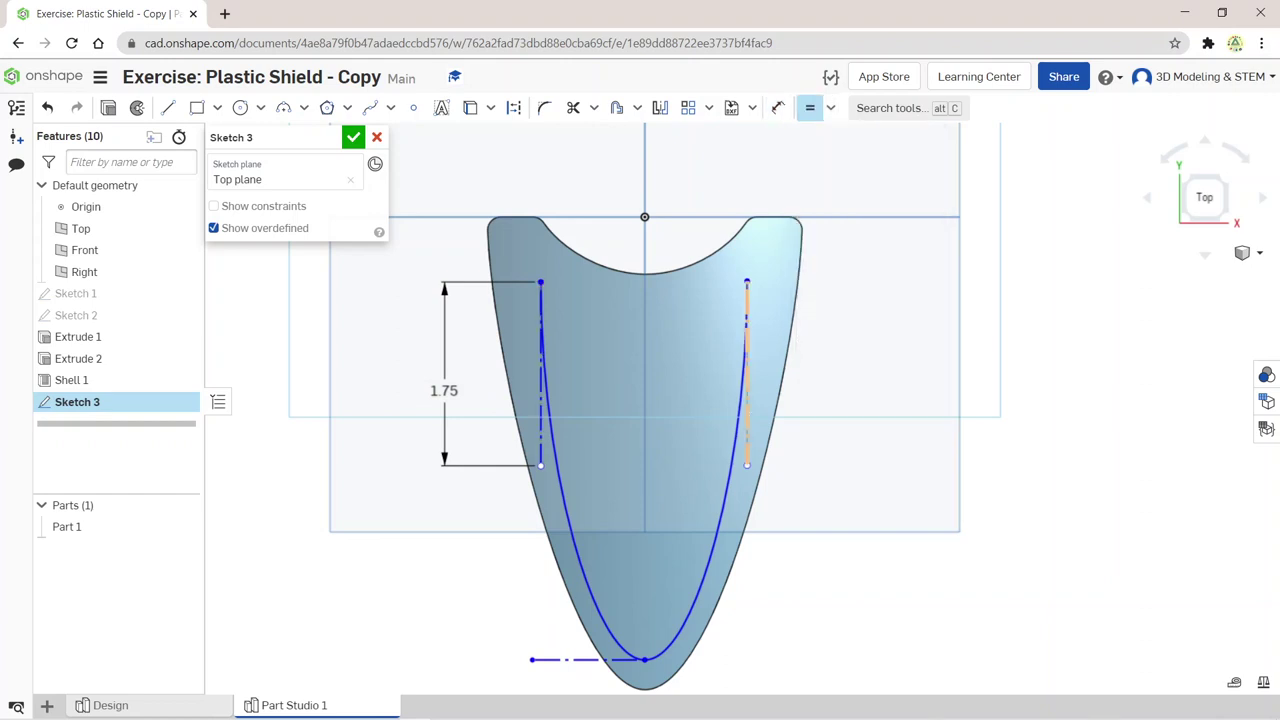
click(746, 412)
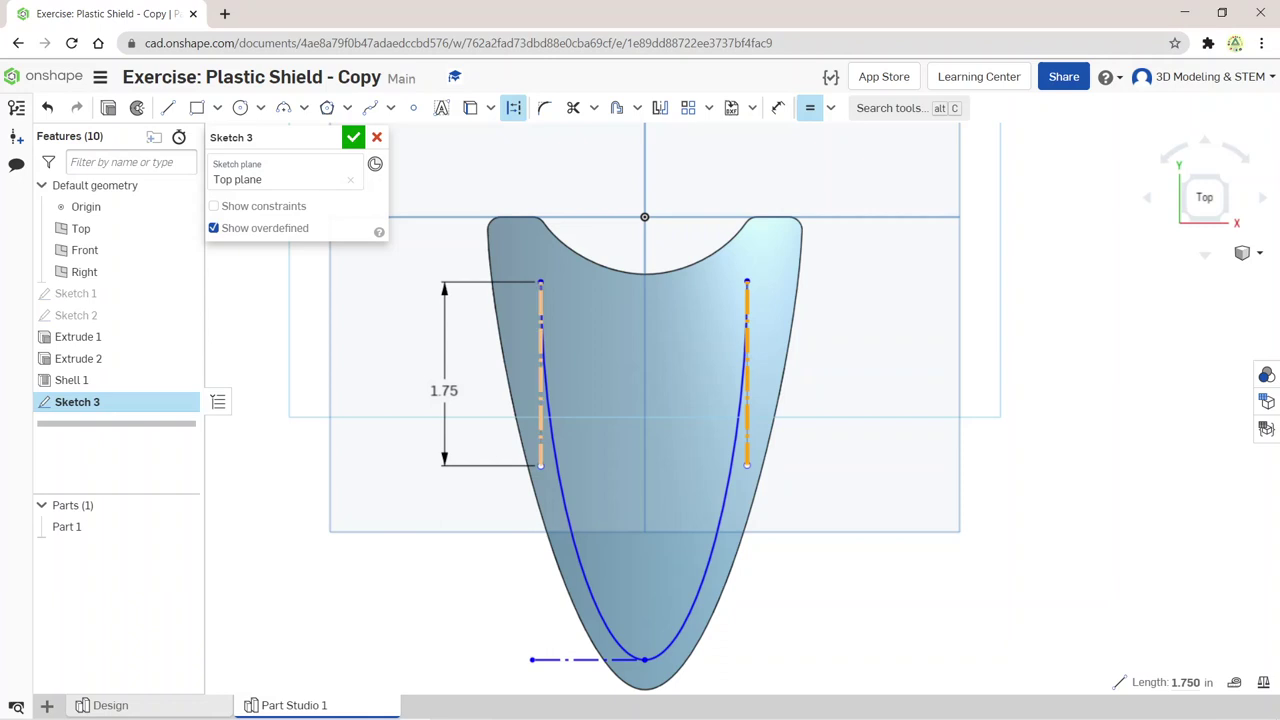
key(Escape)
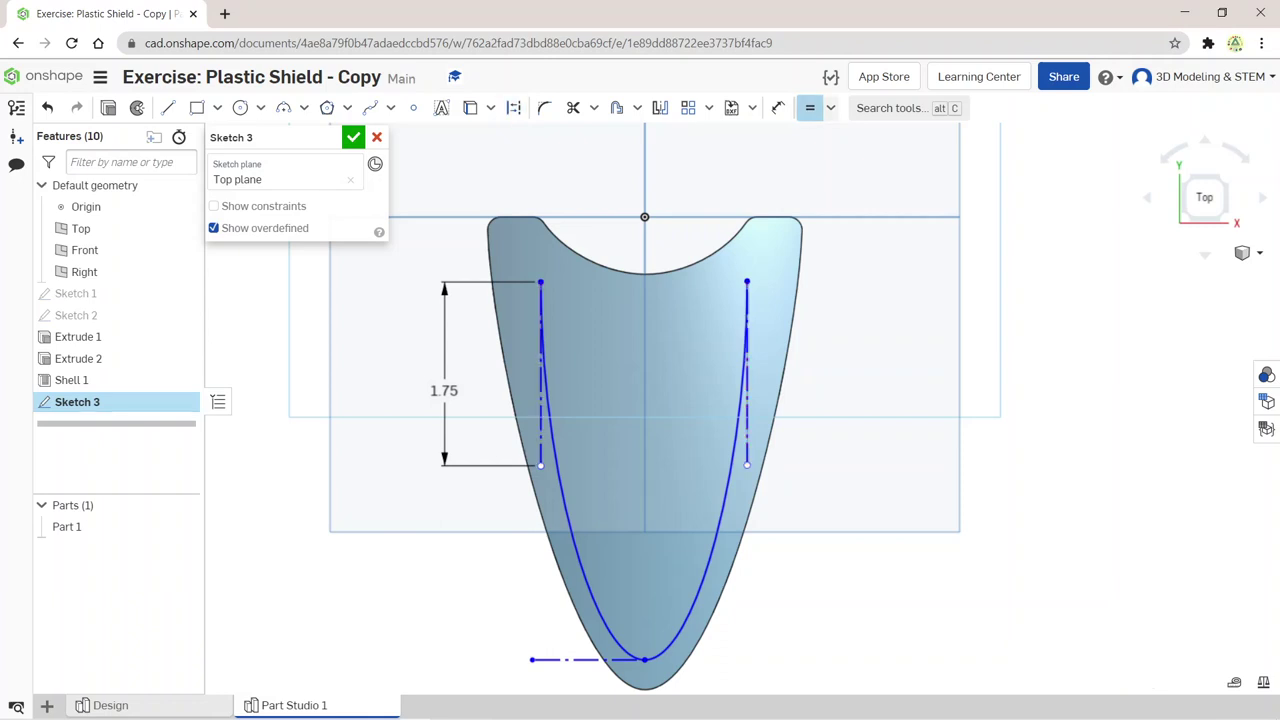
click(810, 108)
click(541, 300)
click(513, 108)
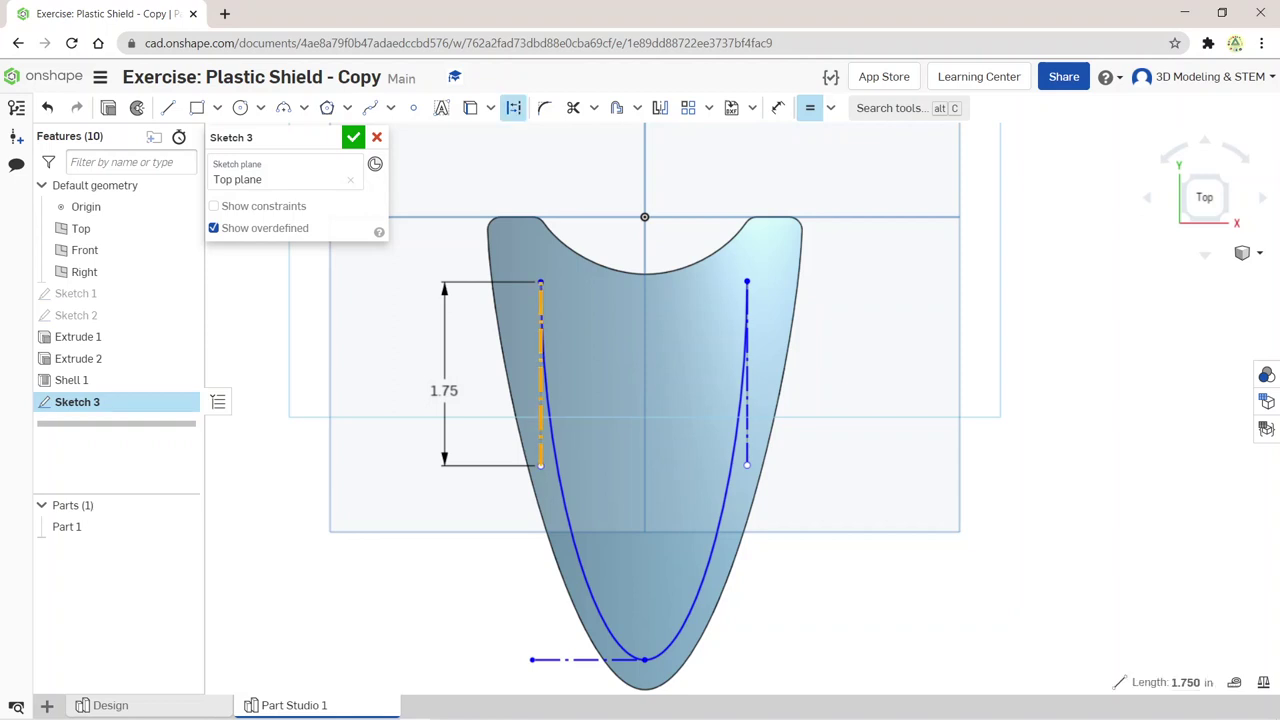
click(747, 330)
key(Escape)
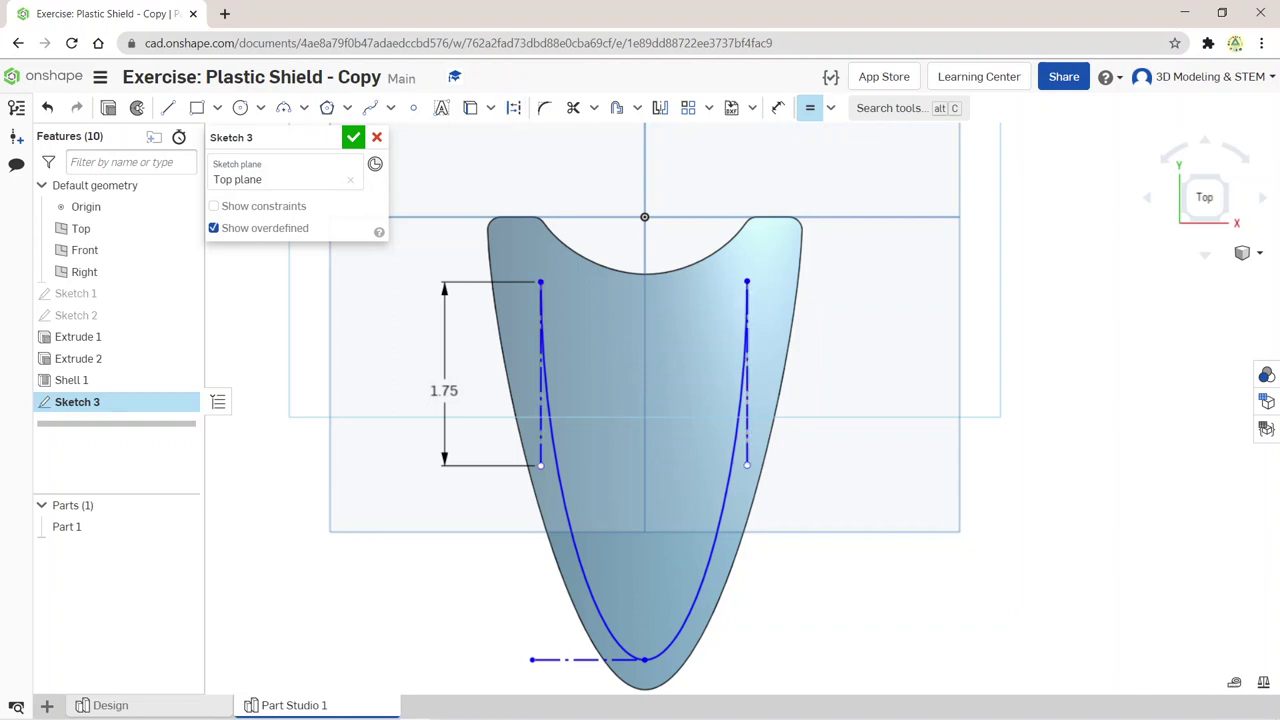
Step: Dimension the right construction line to 1.75
click(778, 108)
click(747, 330)
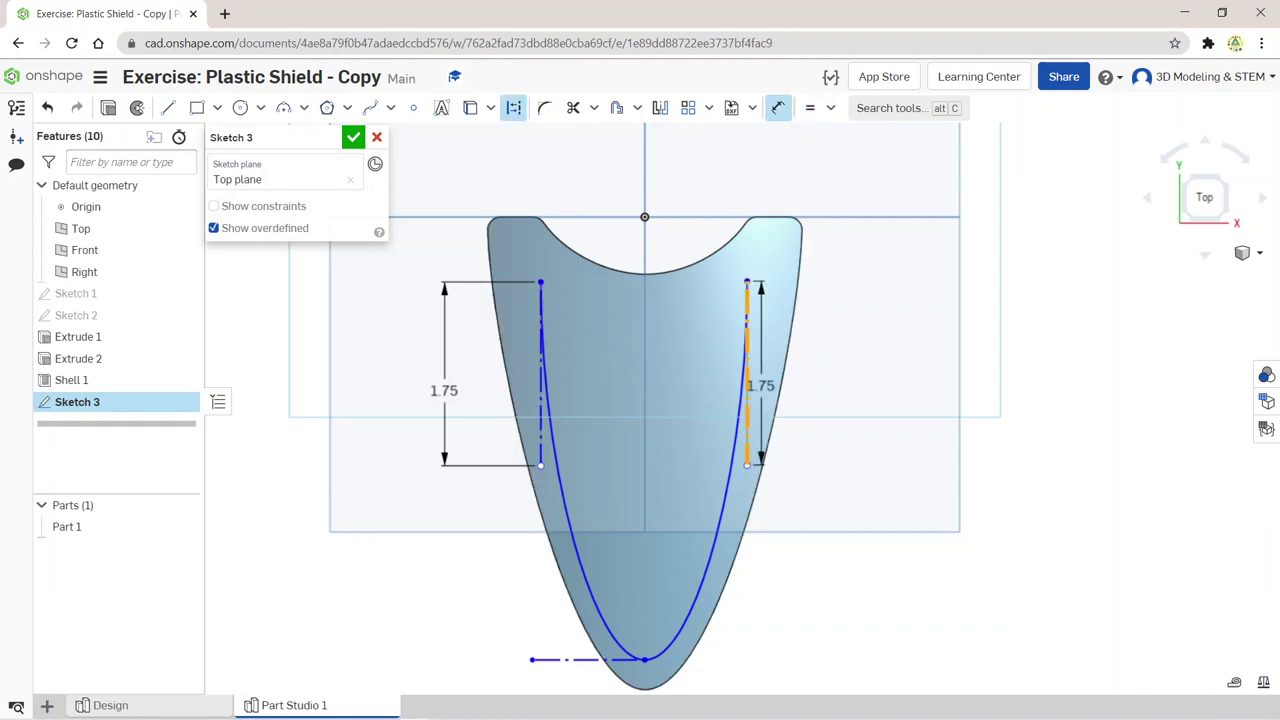
click(816, 385)
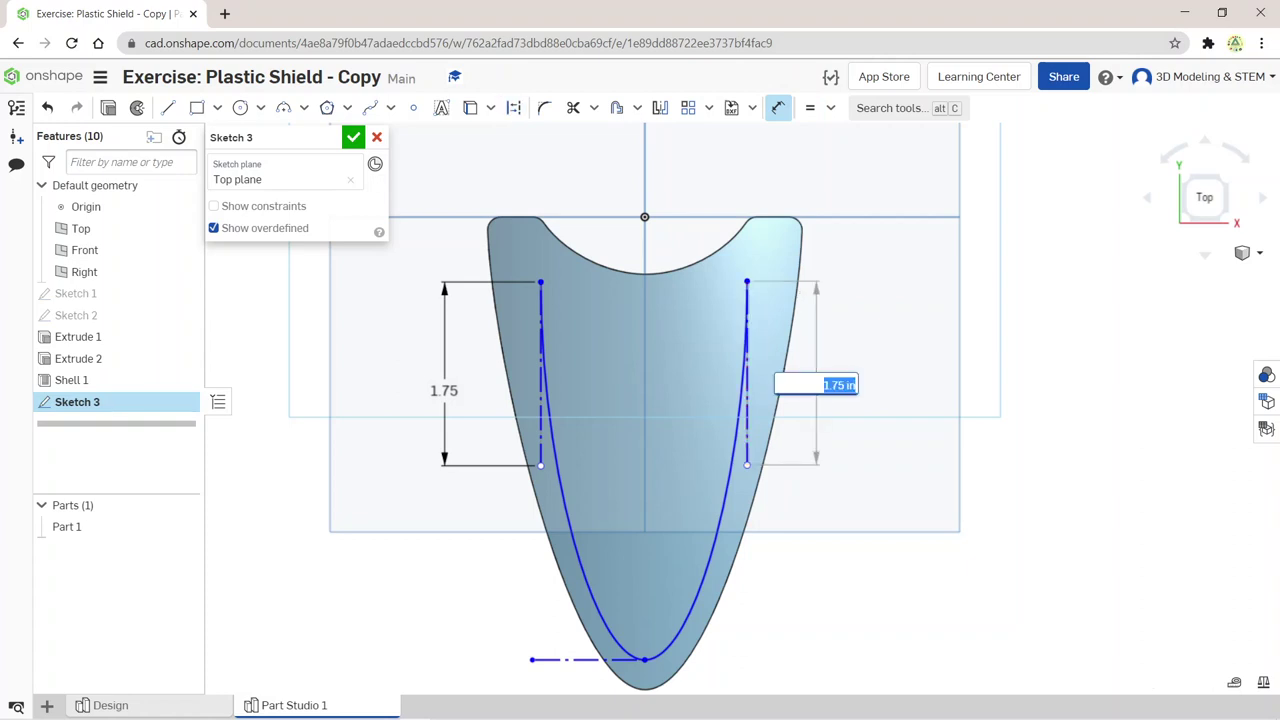
key(Return)
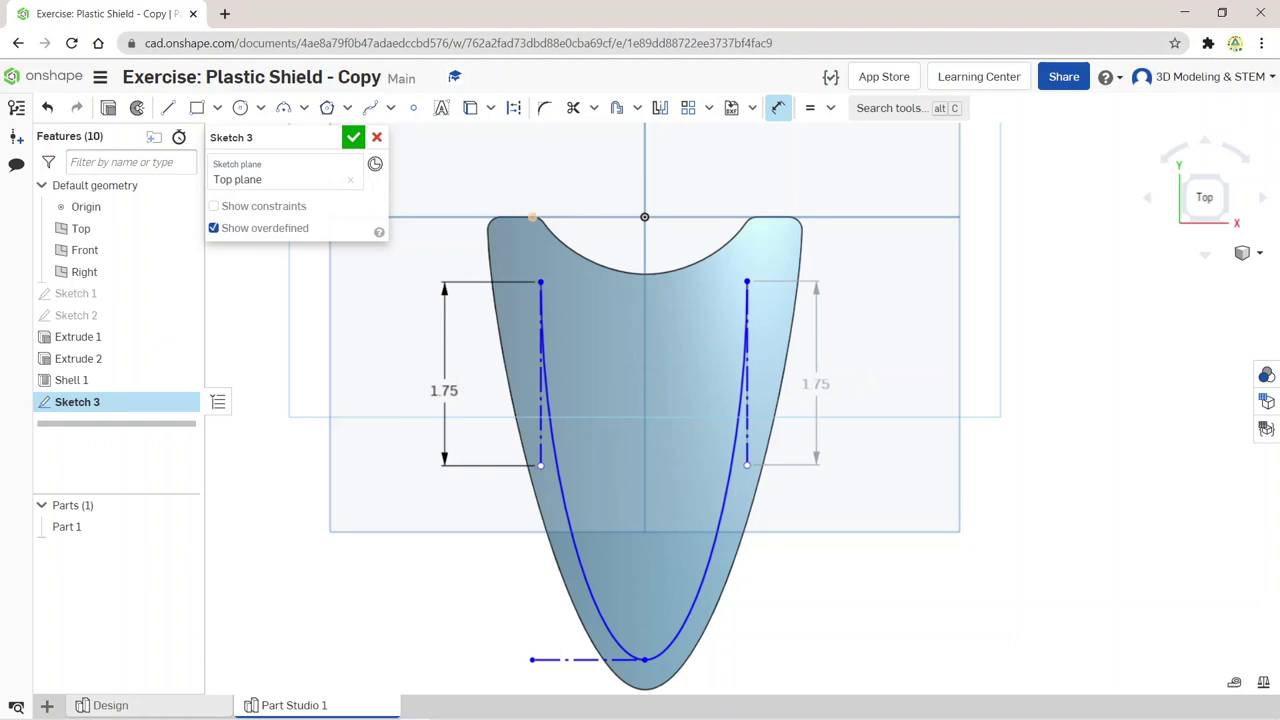
Step: Dimension the left line's top end 1 below the shield's top edge
click(533, 217)
click(540, 282)
click(528, 240)
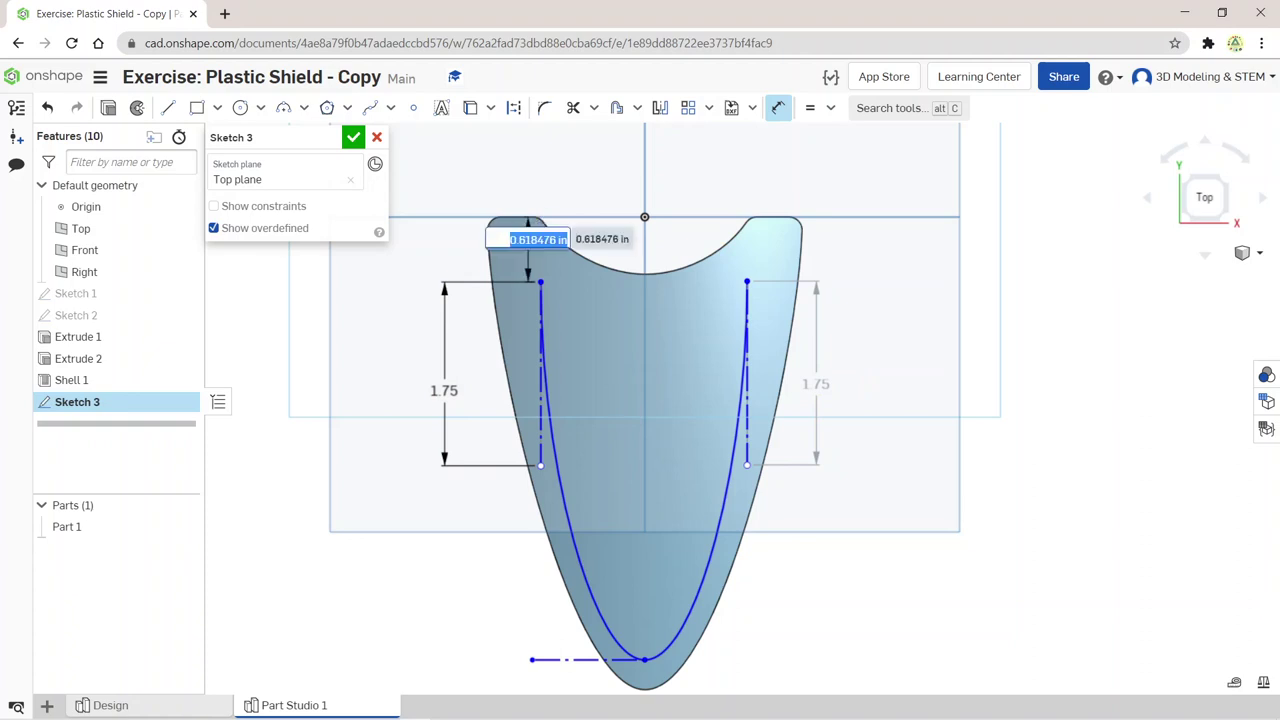
text(1)
key(Return)
text(1)
key(Return)
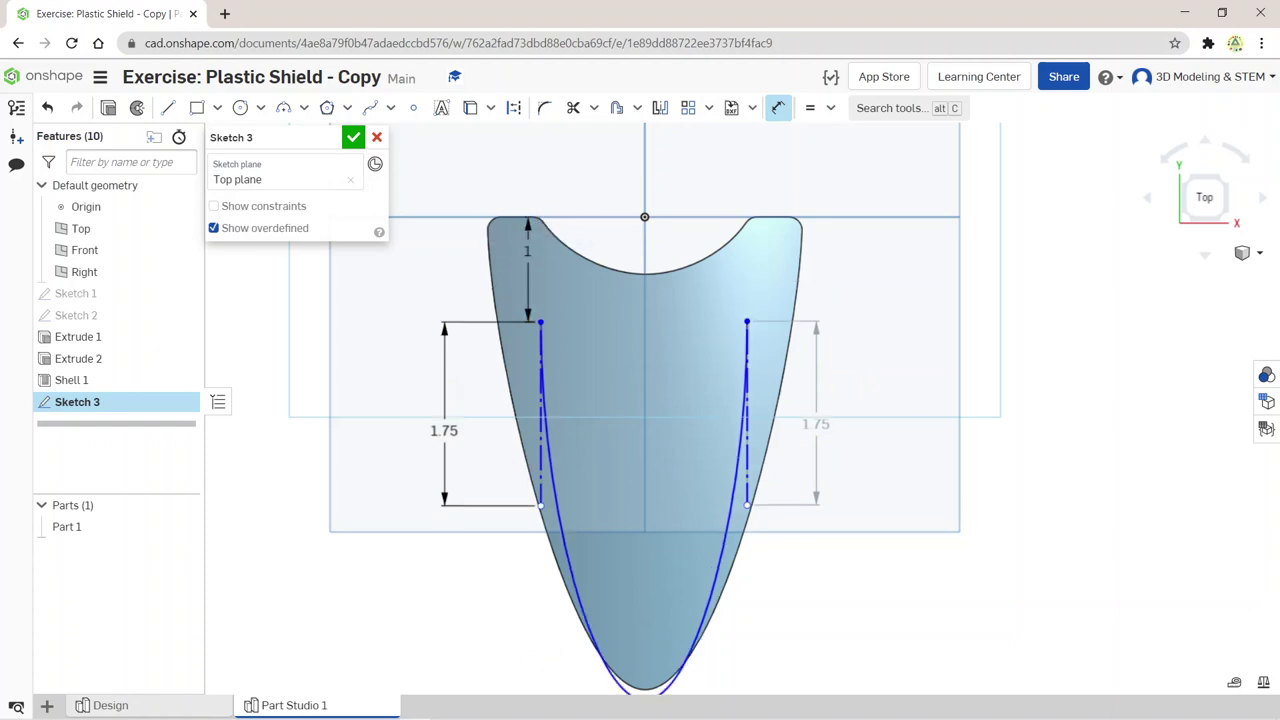
Step: Add a 1 distance from the right line's top end to the top corner, then delete it
click(746, 322)
click(757, 217)
click(752, 268)
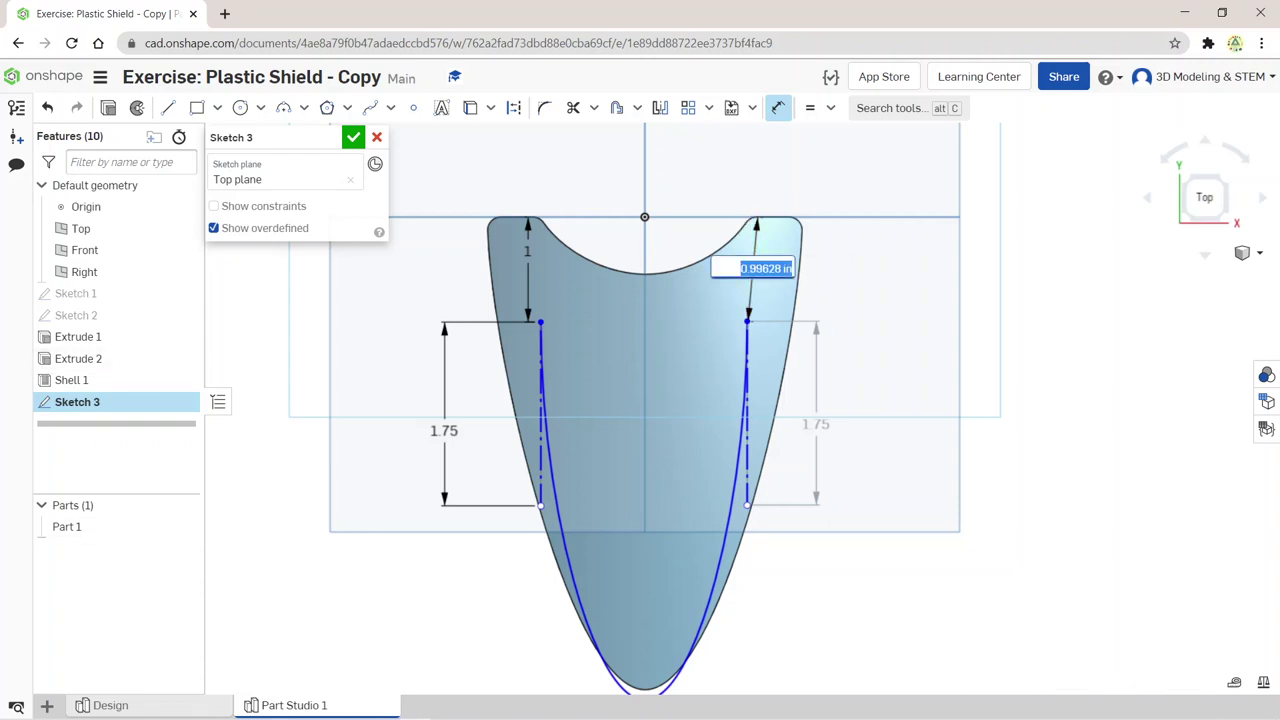
text(1)
key(Return)
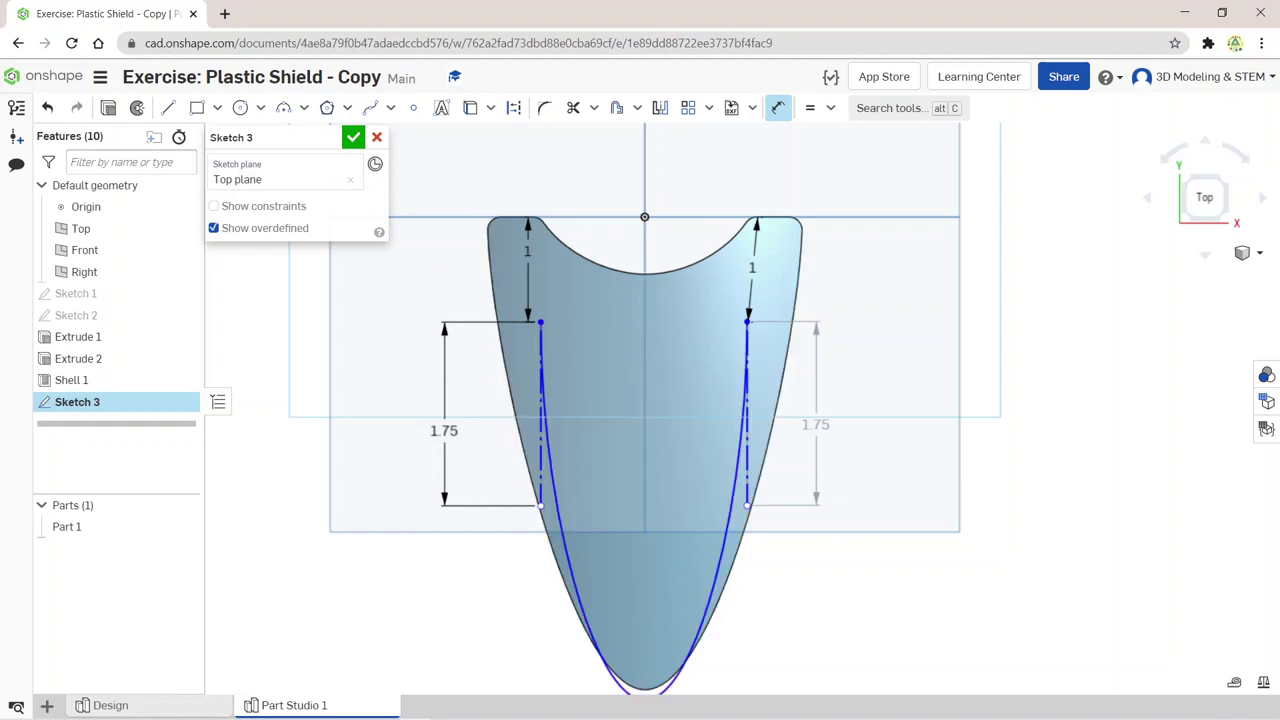
scroll(812, 581, up, 2)
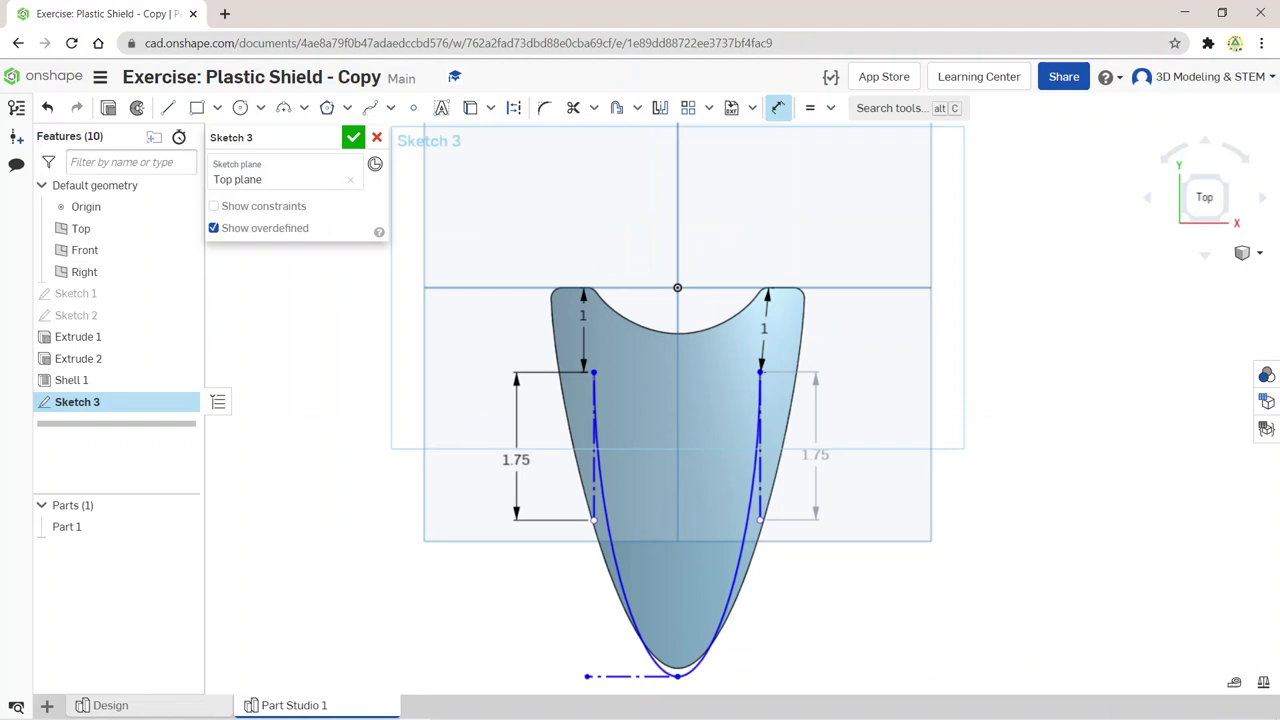
key(Escape)
key(Delete)
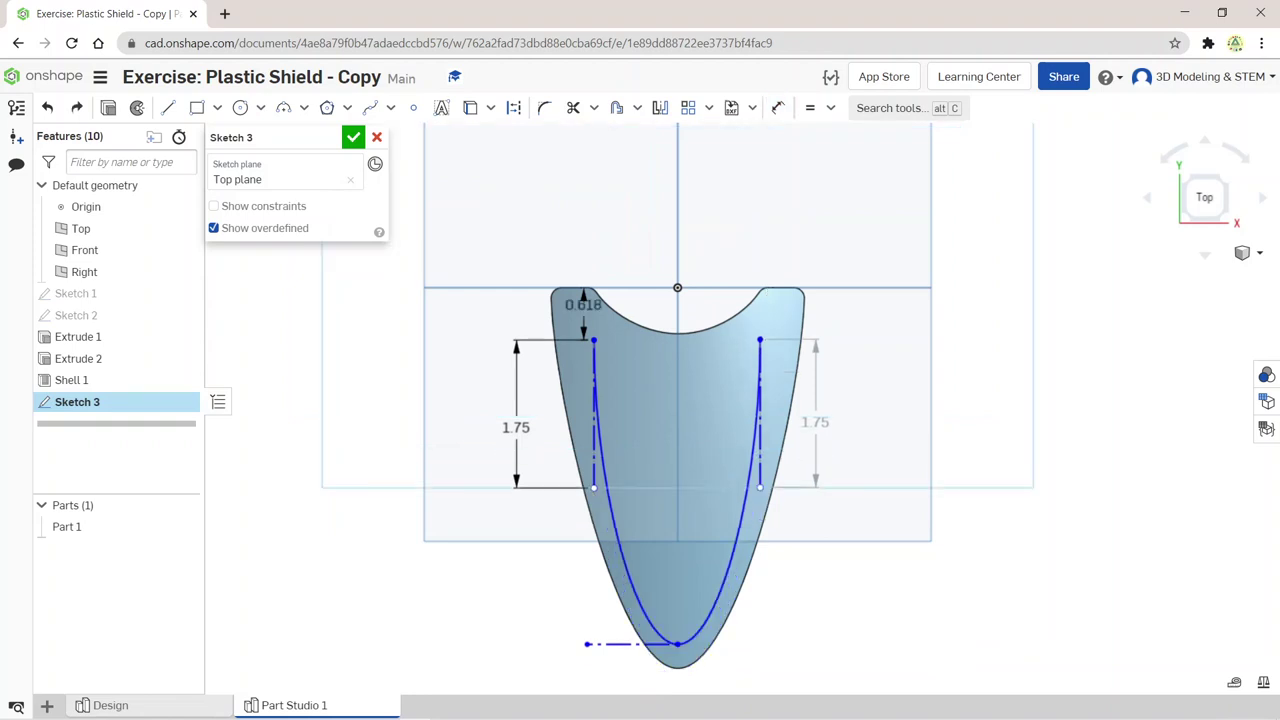
scroll(742, 670, down, 1)
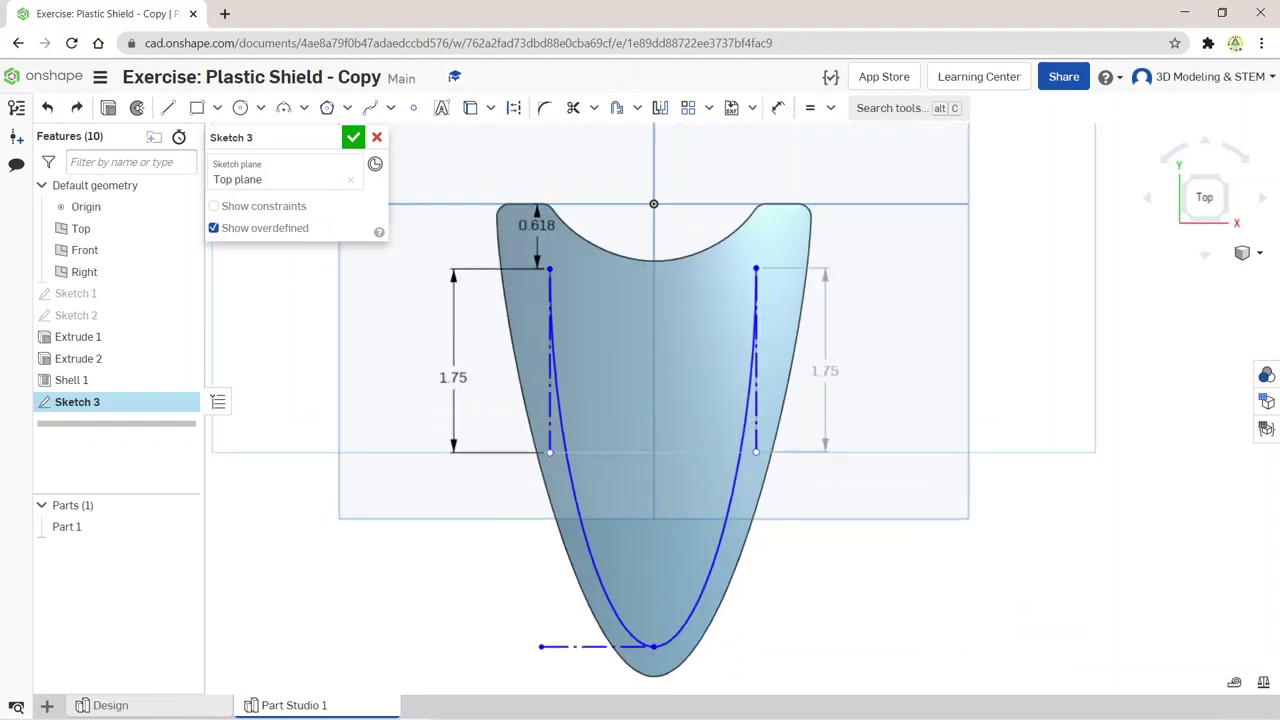
scroll(742, 670, down, 2)
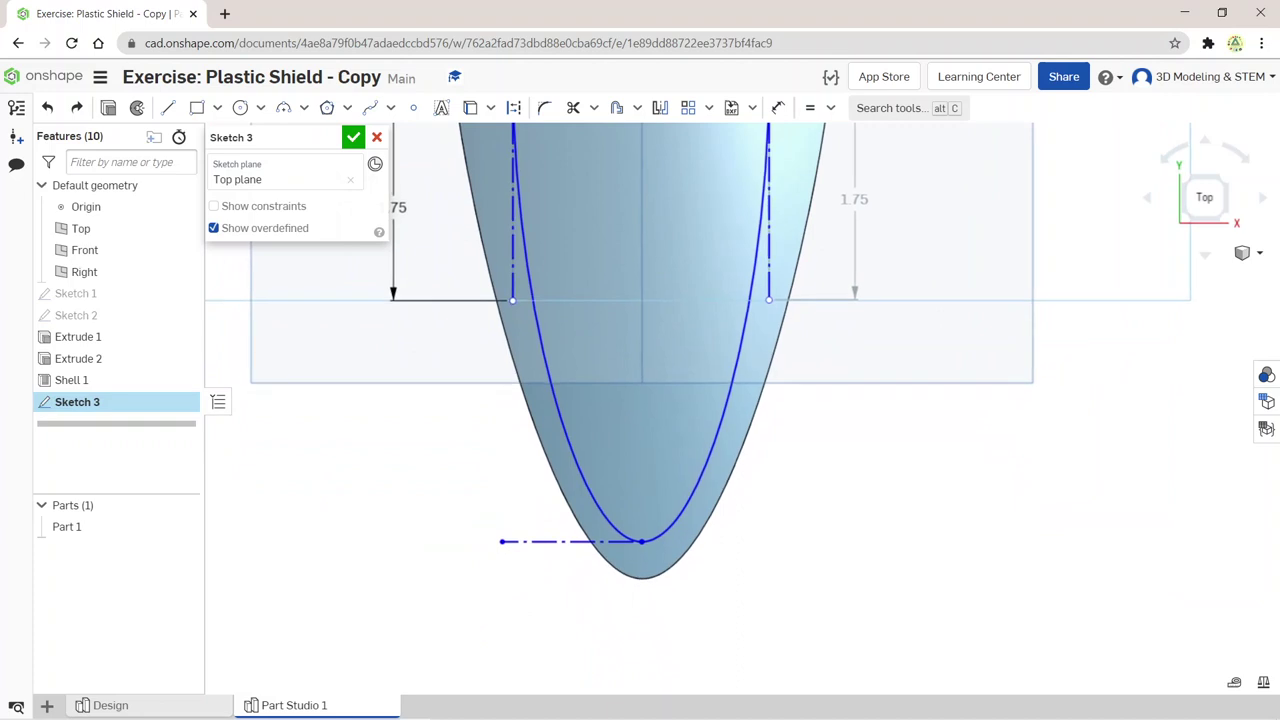
Step: Dimension the spline's lowest point 0.5 above the shield tip
click(642, 541)
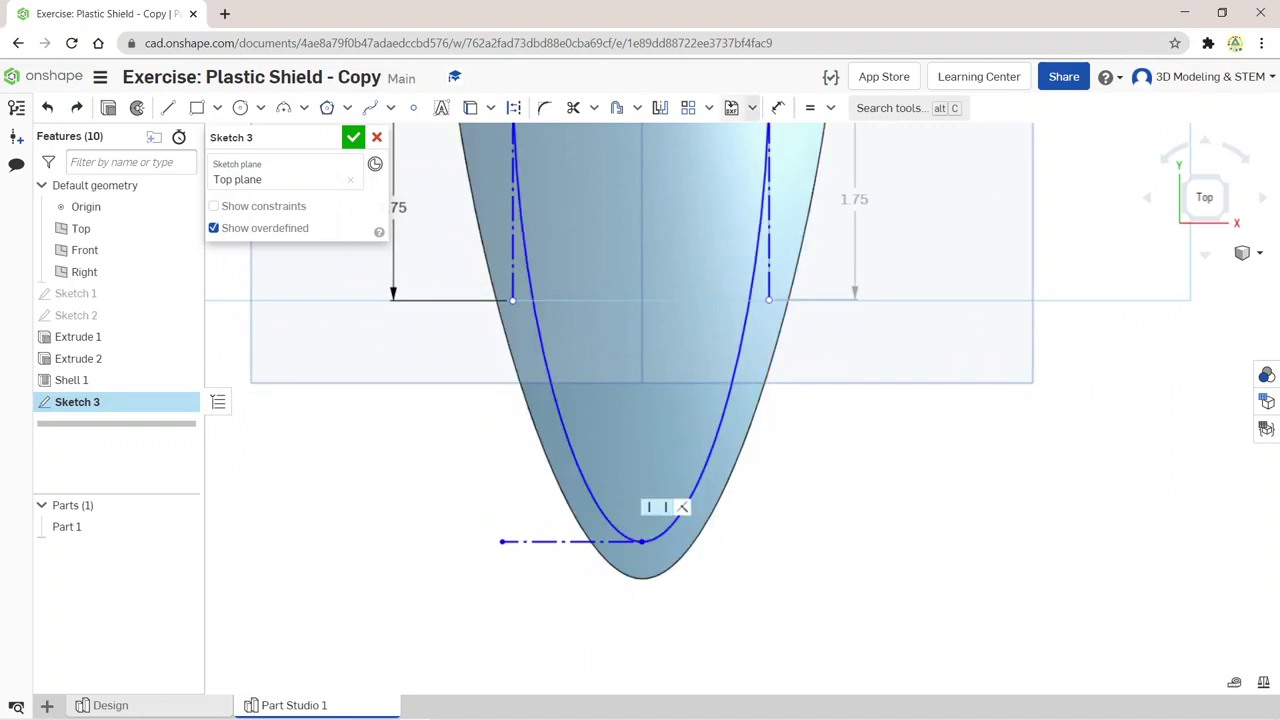
click(778, 107)
click(642, 541)
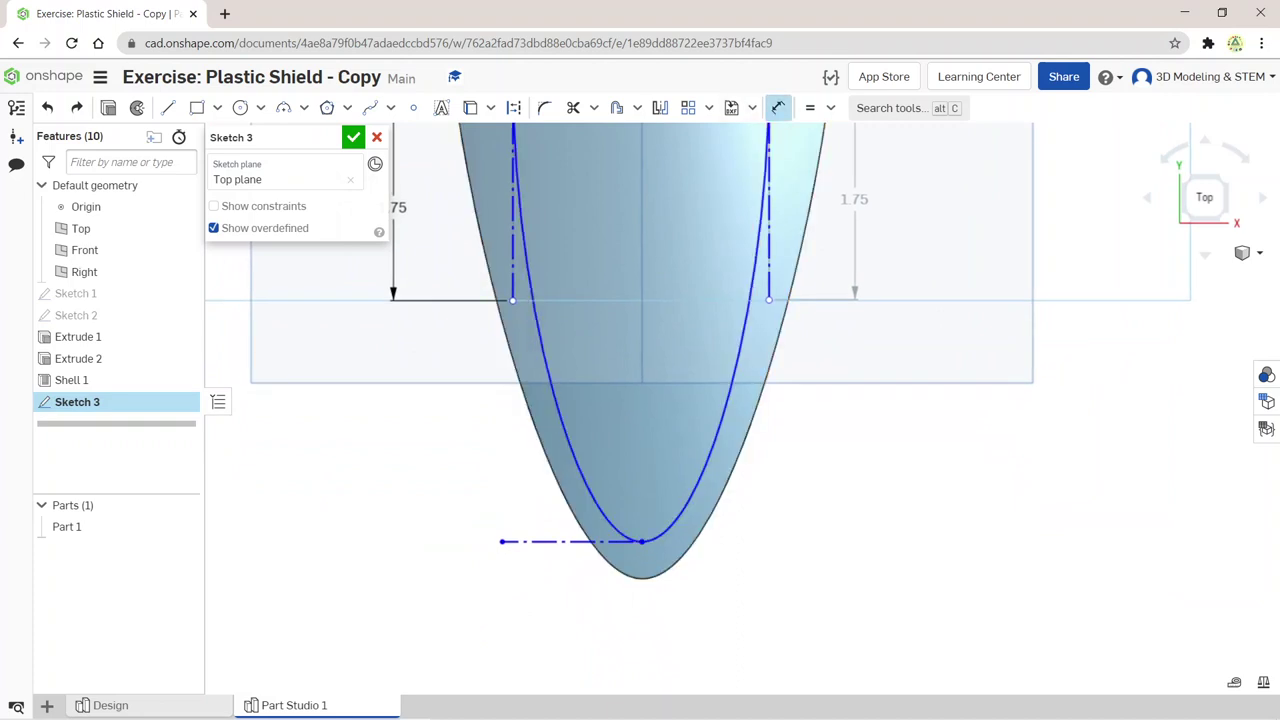
click(645, 577)
click(645, 563)
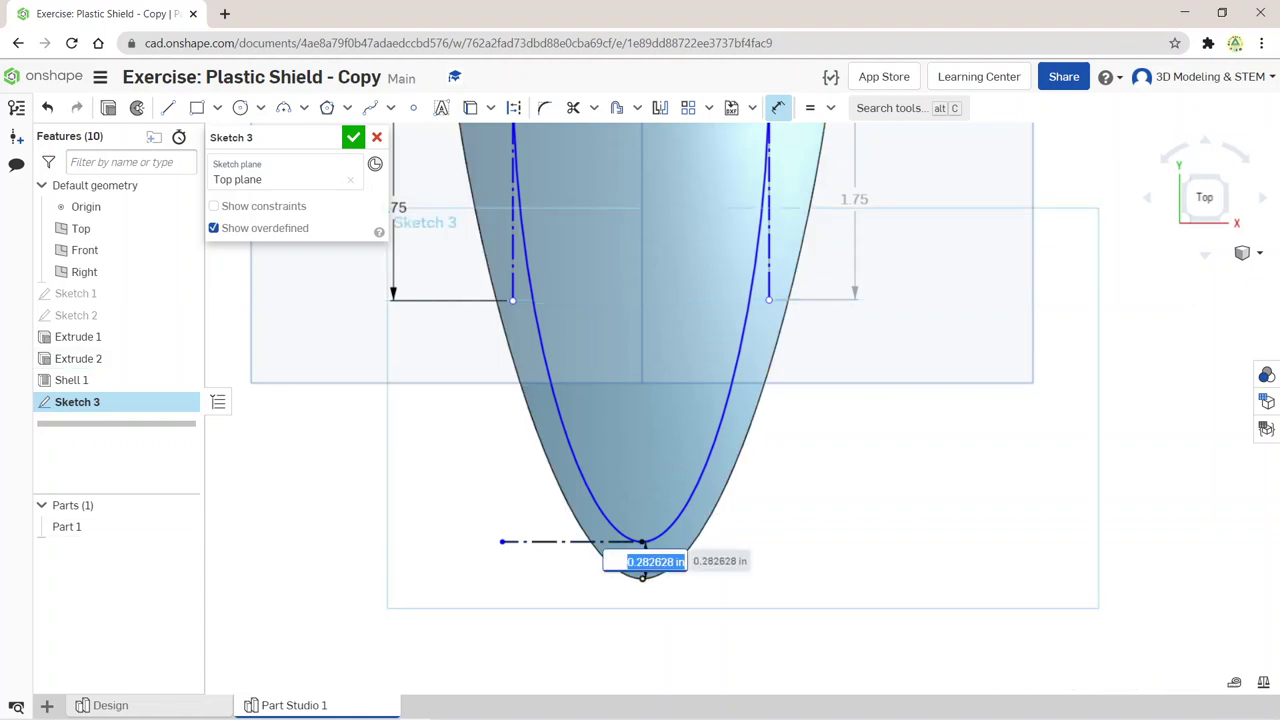
text(0.5)
key(Return)
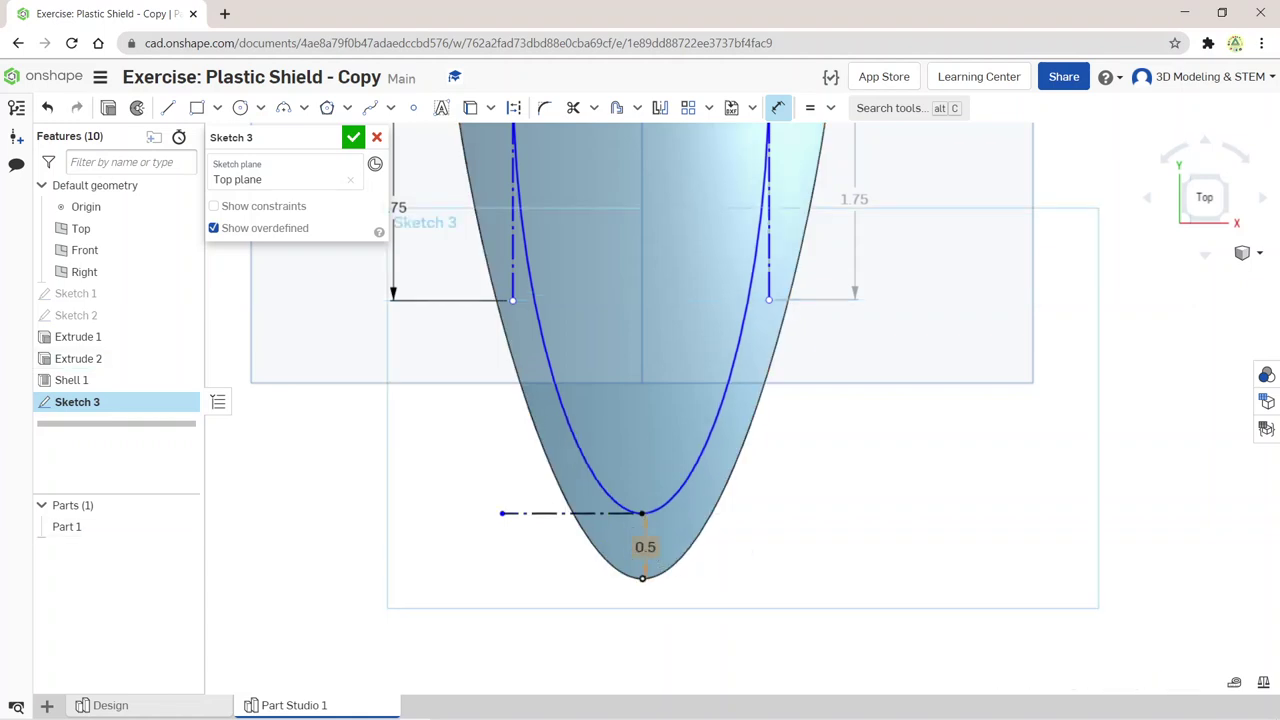
Step: Change the left line's 0.618 distance from the top edge to 1
middle_drag(640, 300, 619, 494)
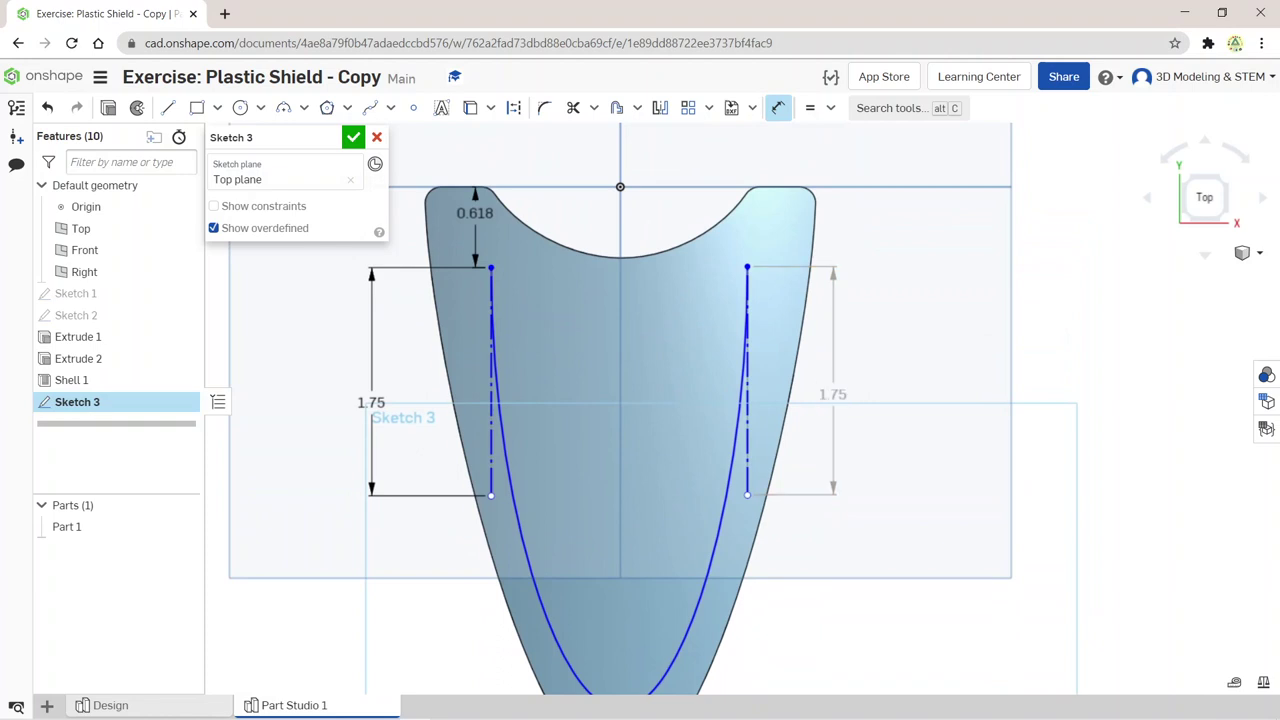
double_click(475, 213)
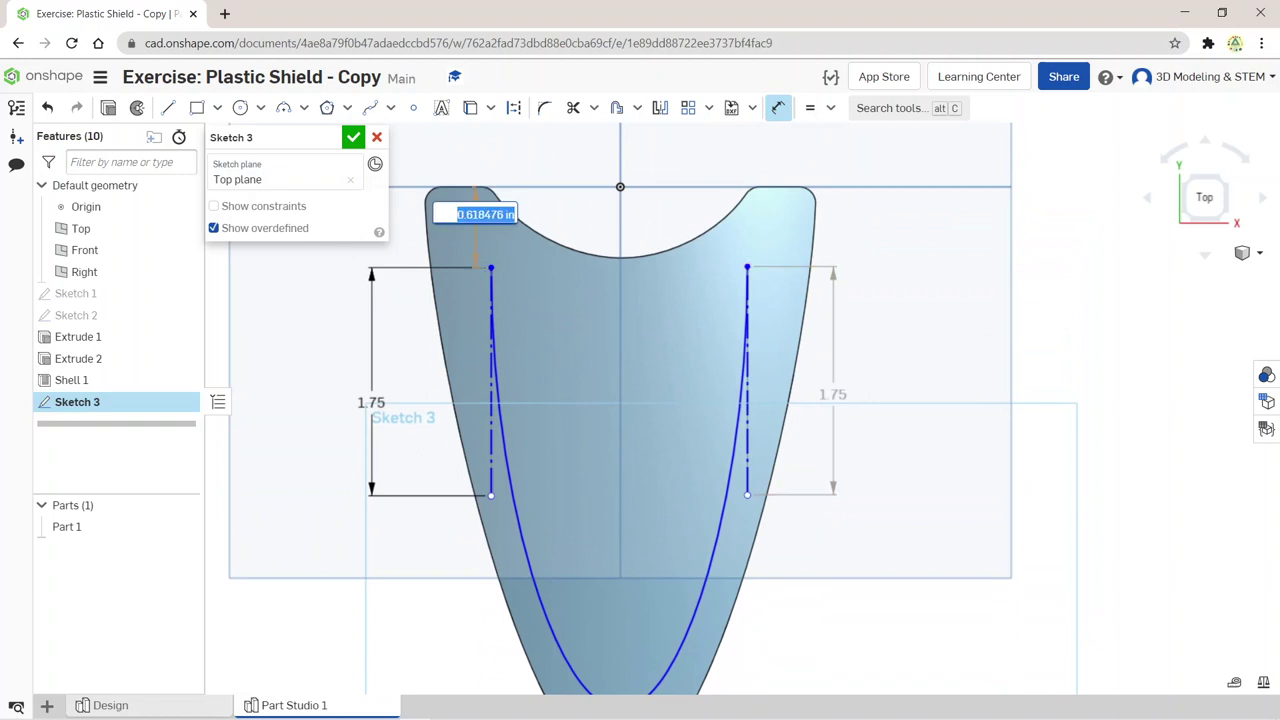
text(1)
key(Return)
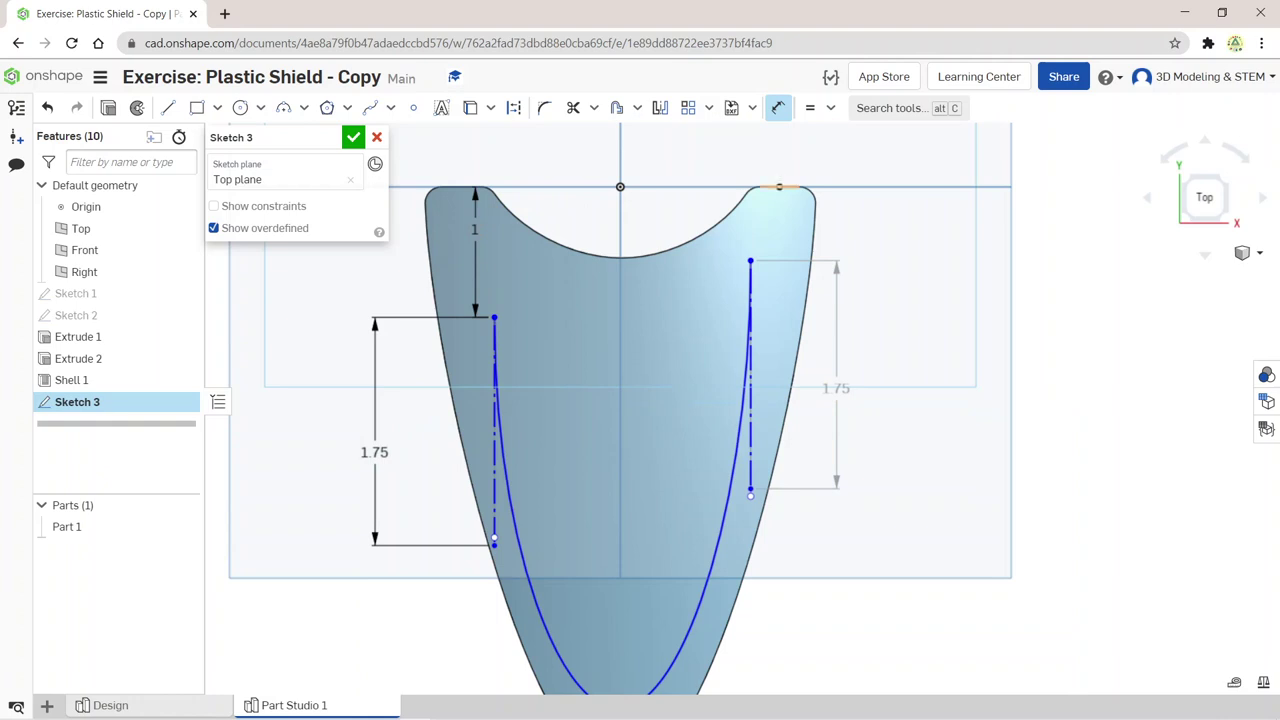
Step: Dimension the right line's top end 1 below the top edge
click(780, 187)
click(750, 261)
click(766, 218)
text(1)
key(Return)
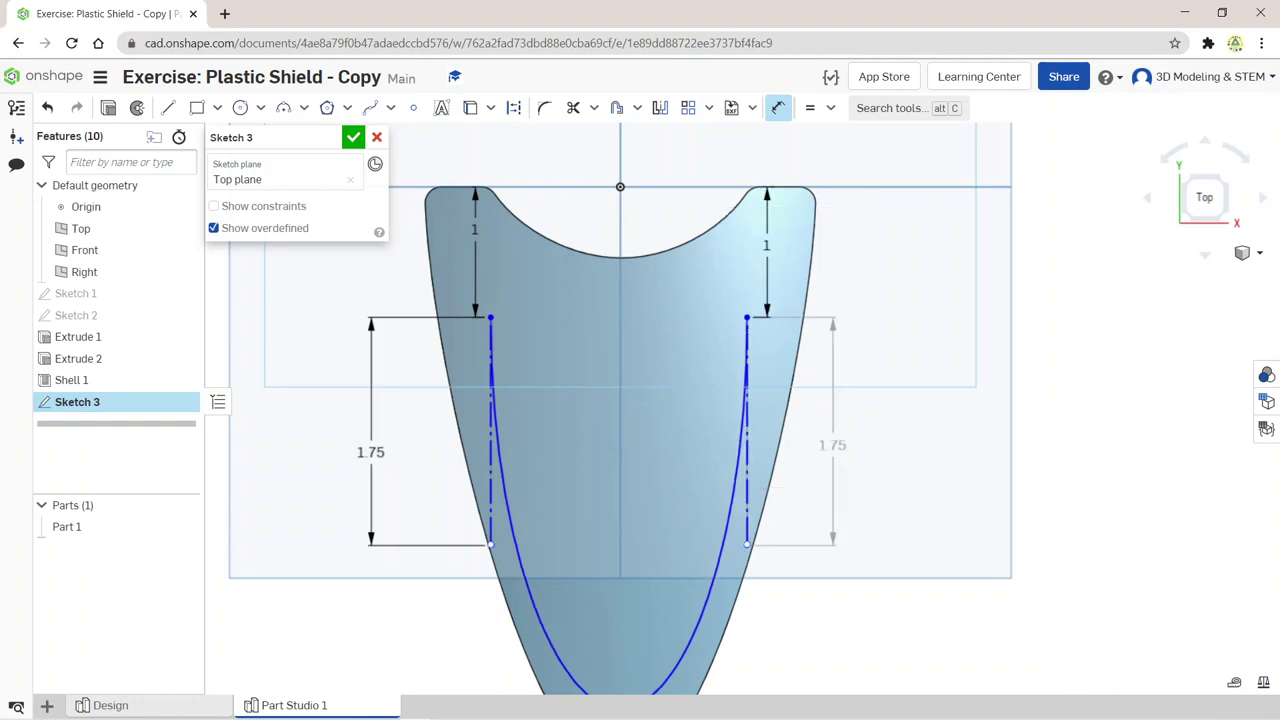
mouse_move(640, 450)
middle_down()
mouse_move(660, 330)
mouse_move(653, 380)
middle_up()
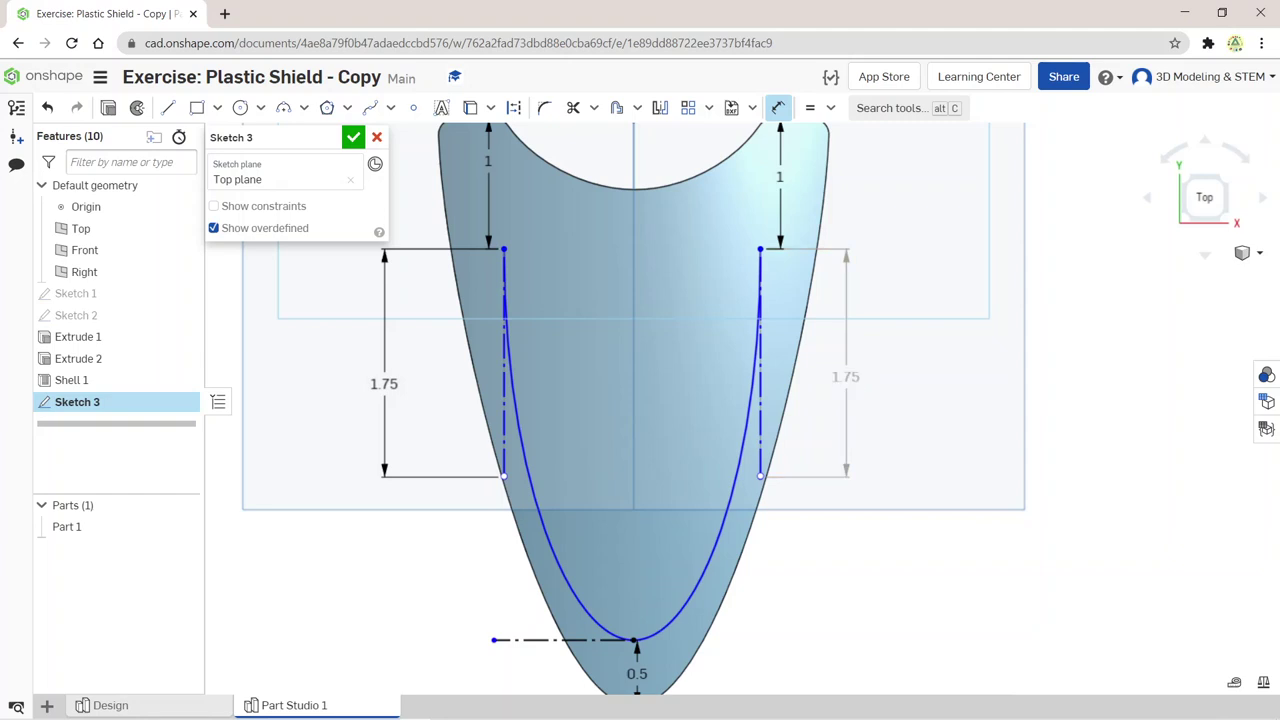
middle_drag(653, 380, 655, 458)
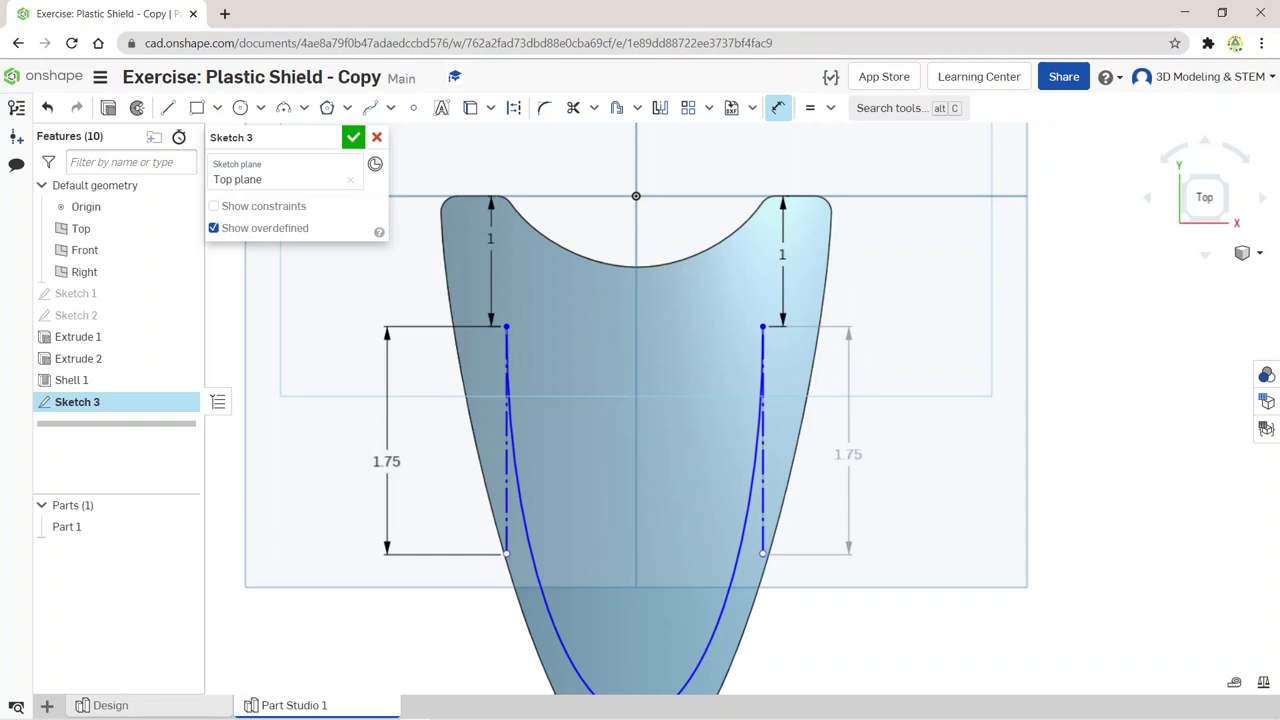
click(507, 400)
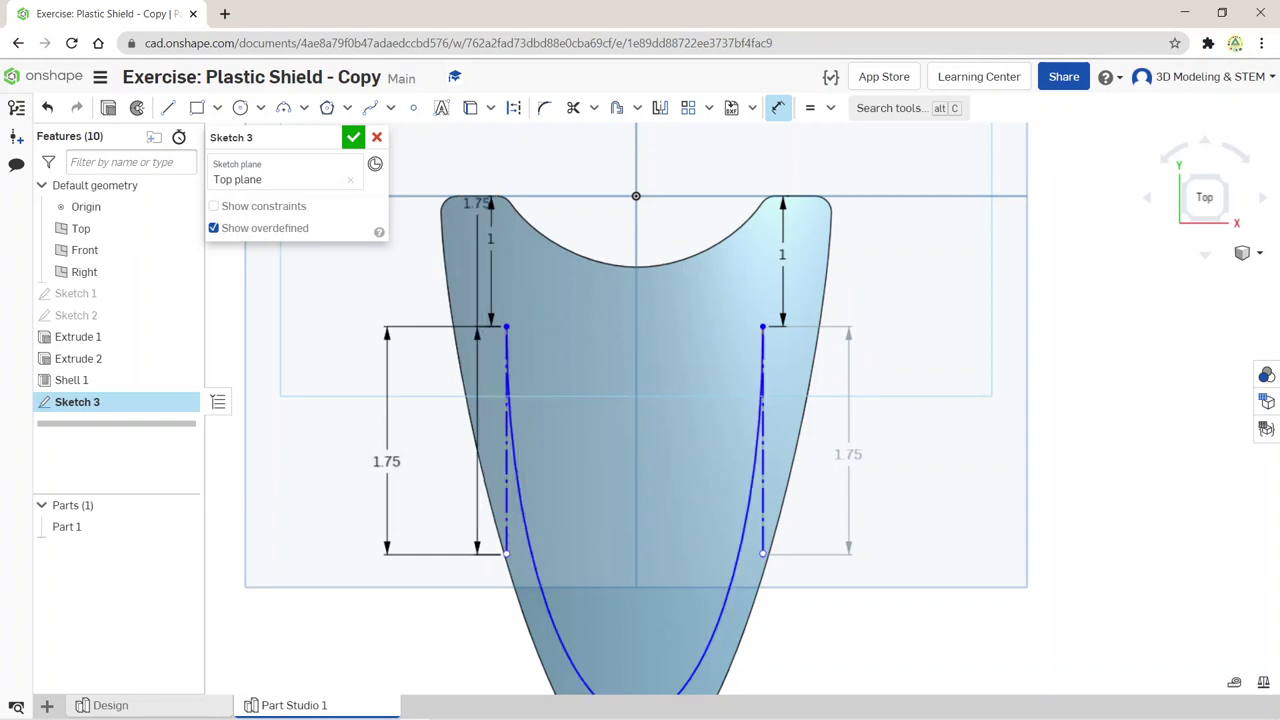
click(463, 198)
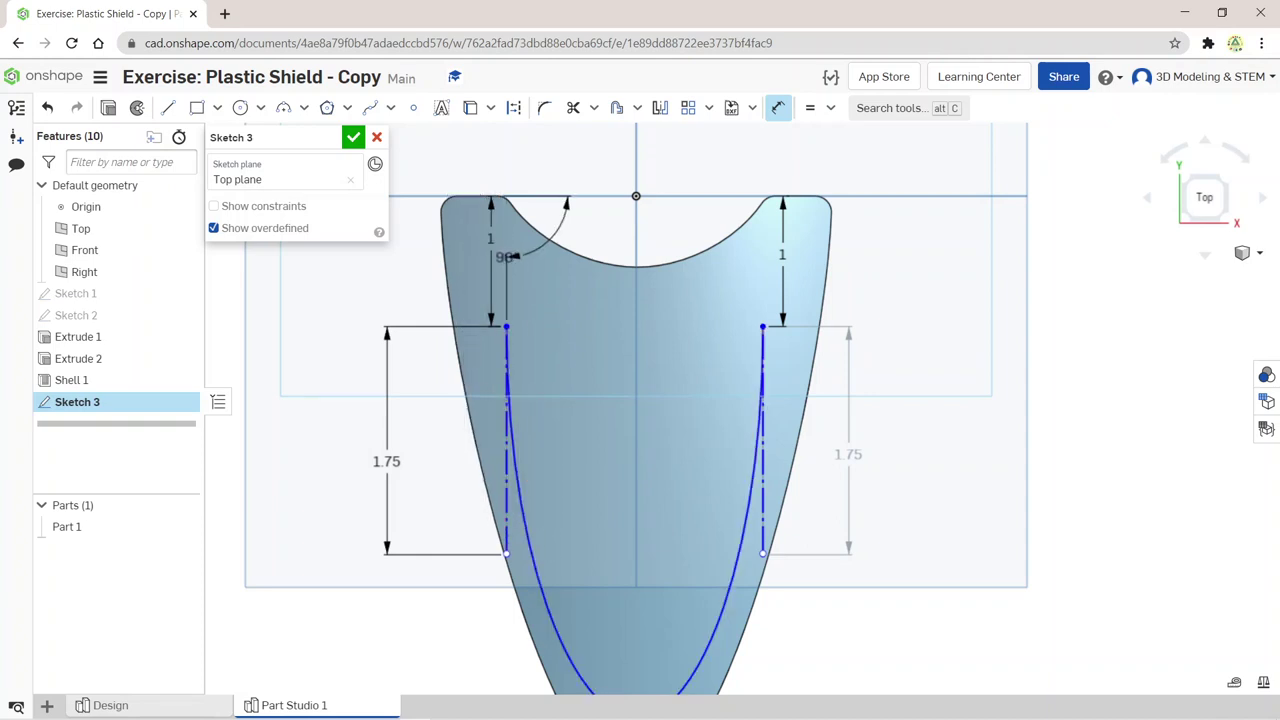
click(593, 378)
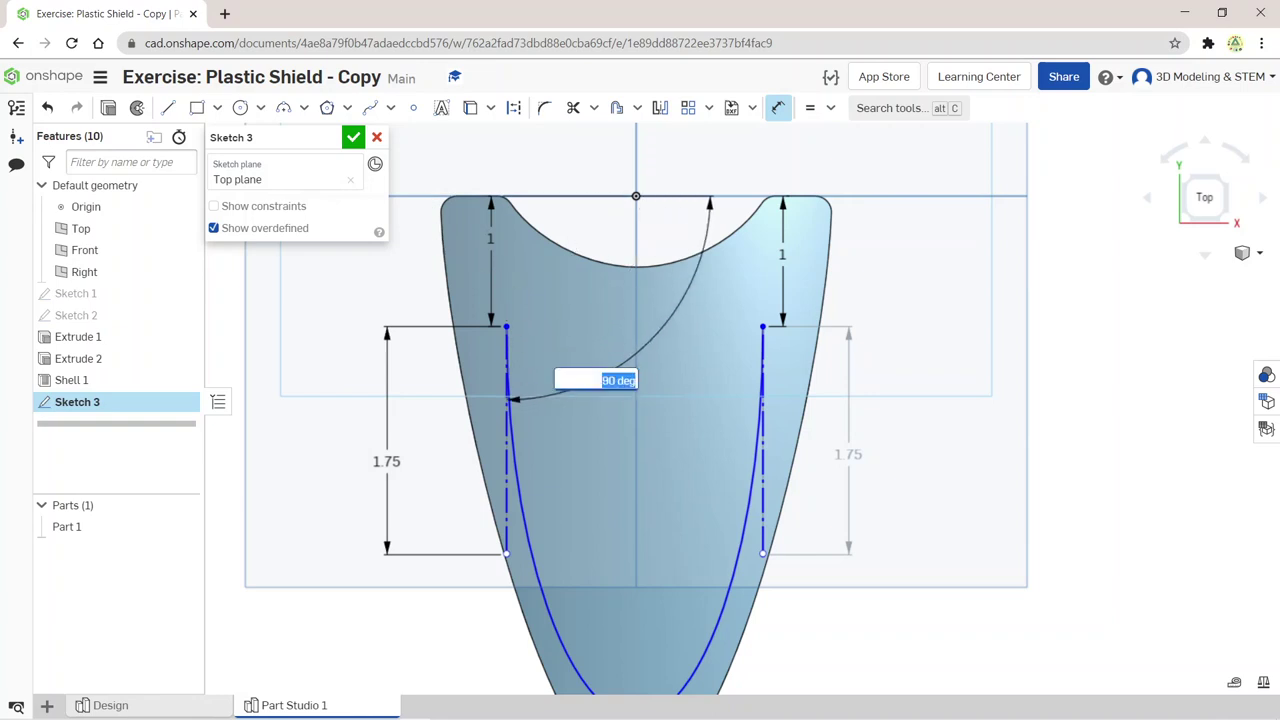
key(Return)
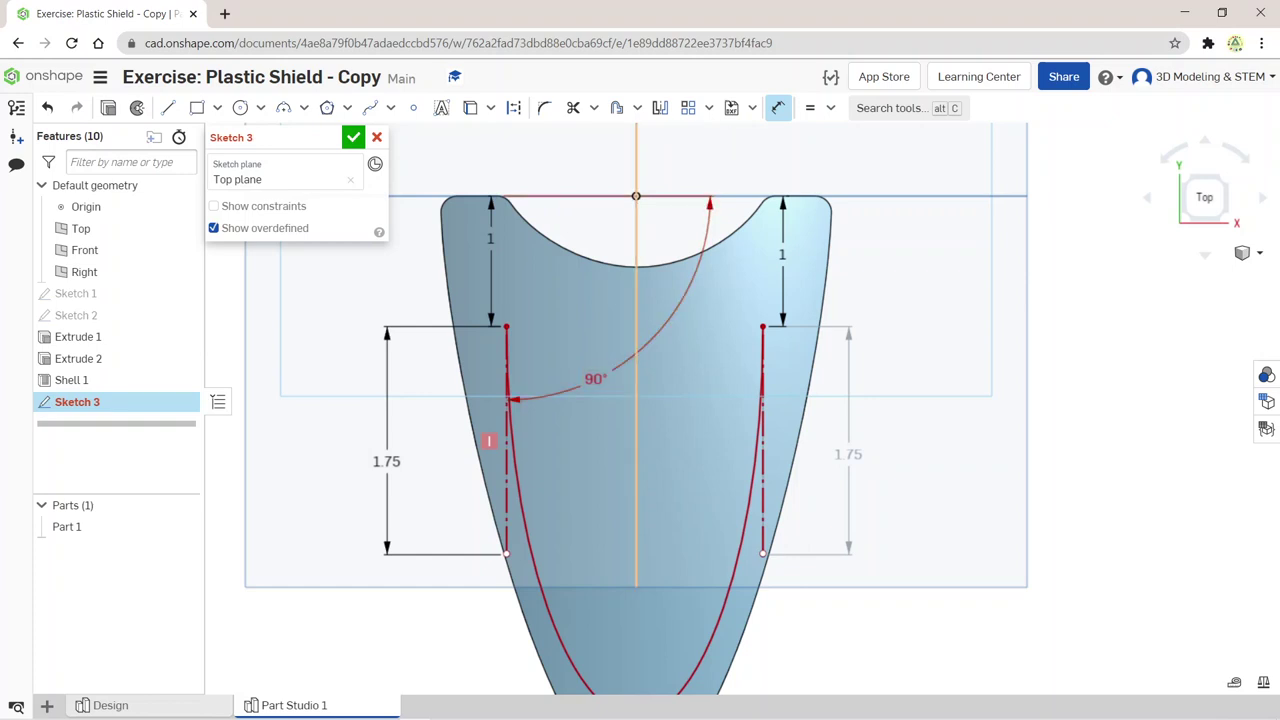
double_click(595, 379)
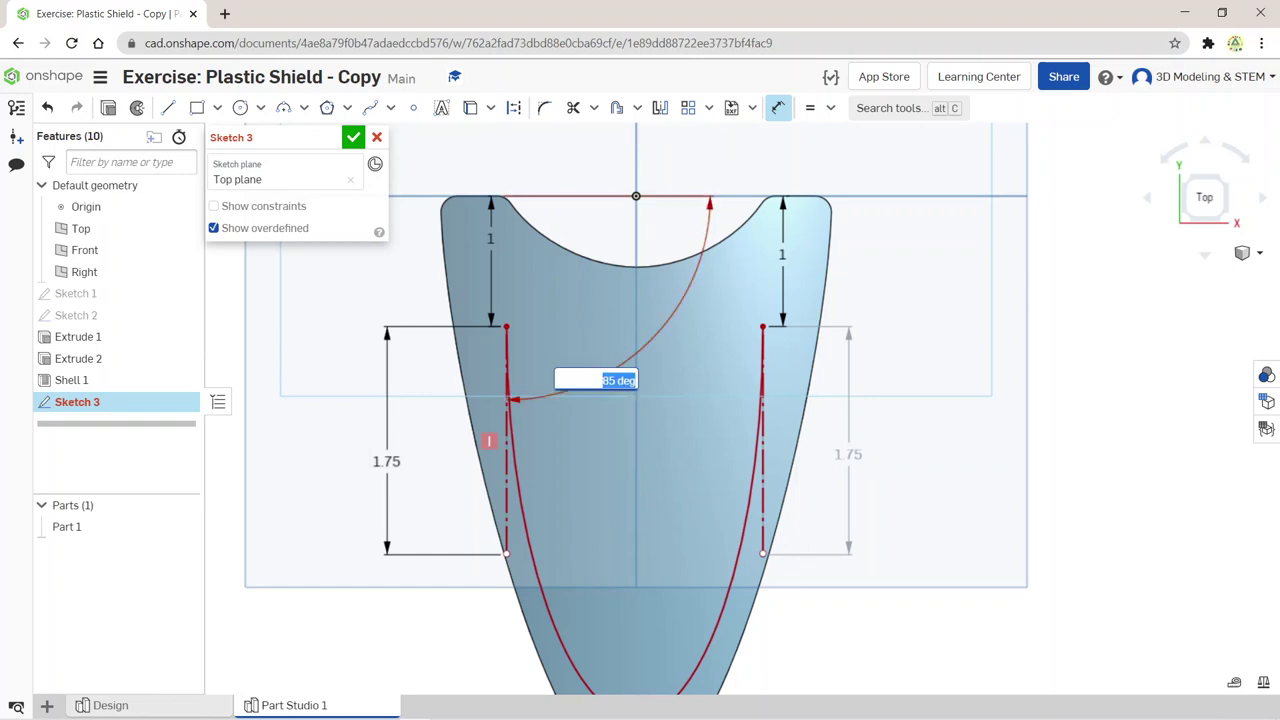
key(Escape)
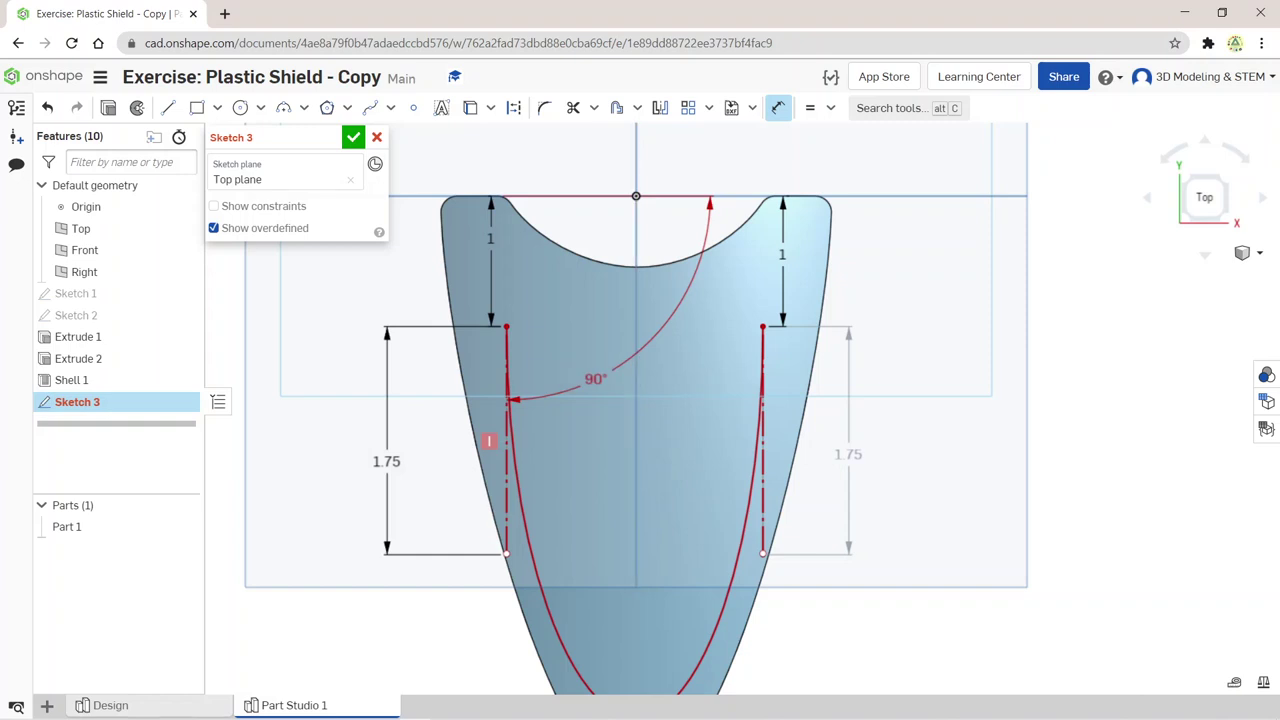
key(Delete)
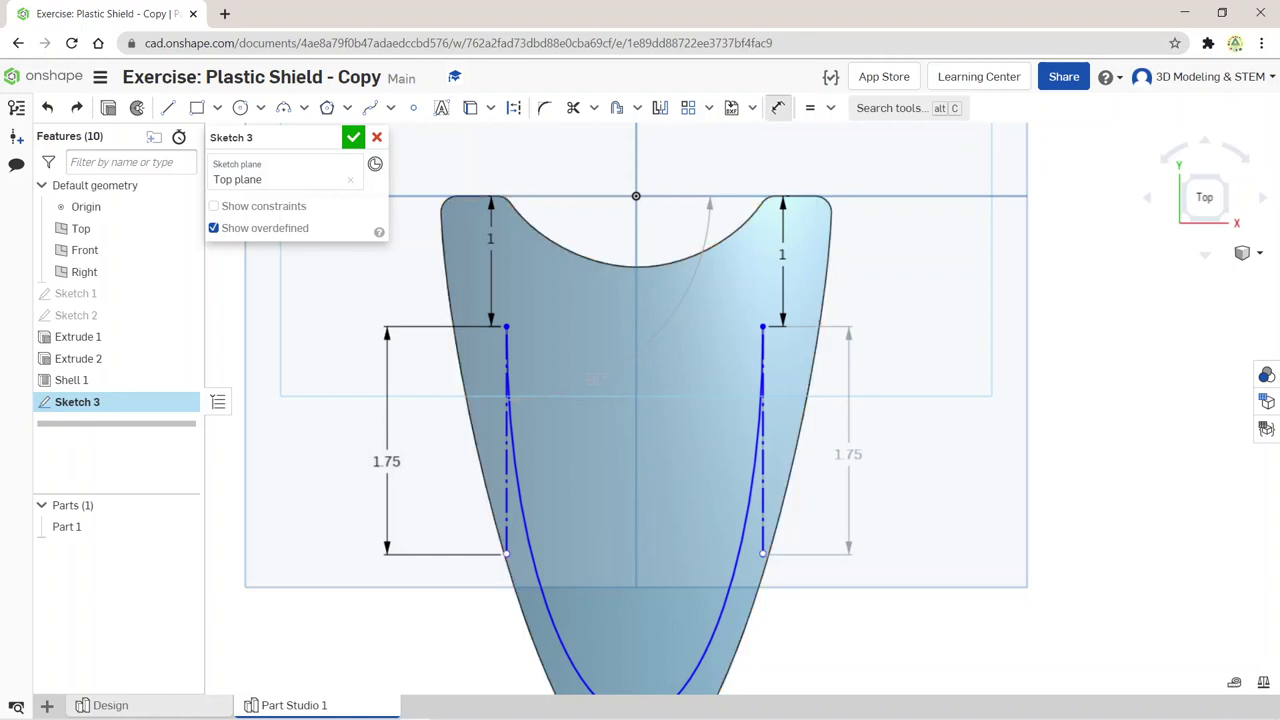
Step: Dimension the left construction line 1.25 from the centre line
click(778, 107)
click(636, 267)
click(506, 327)
click(560, 343)
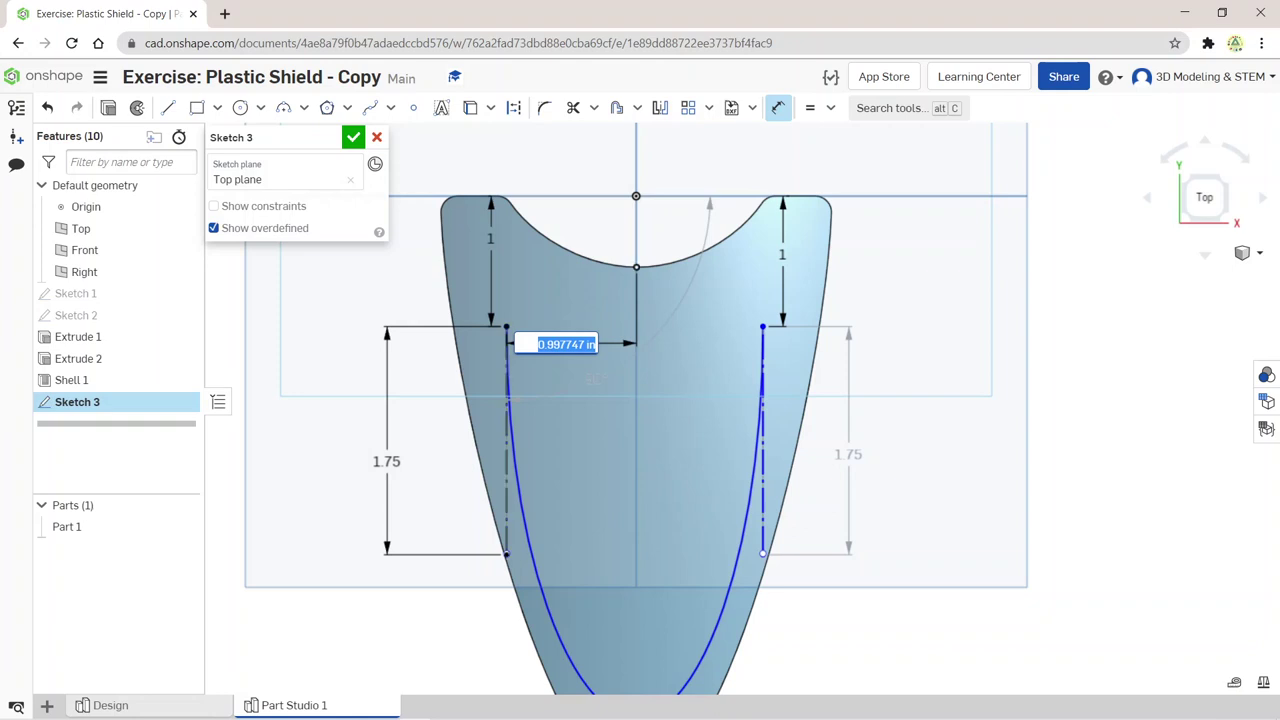
text(1)
text(.25)
key(Return)
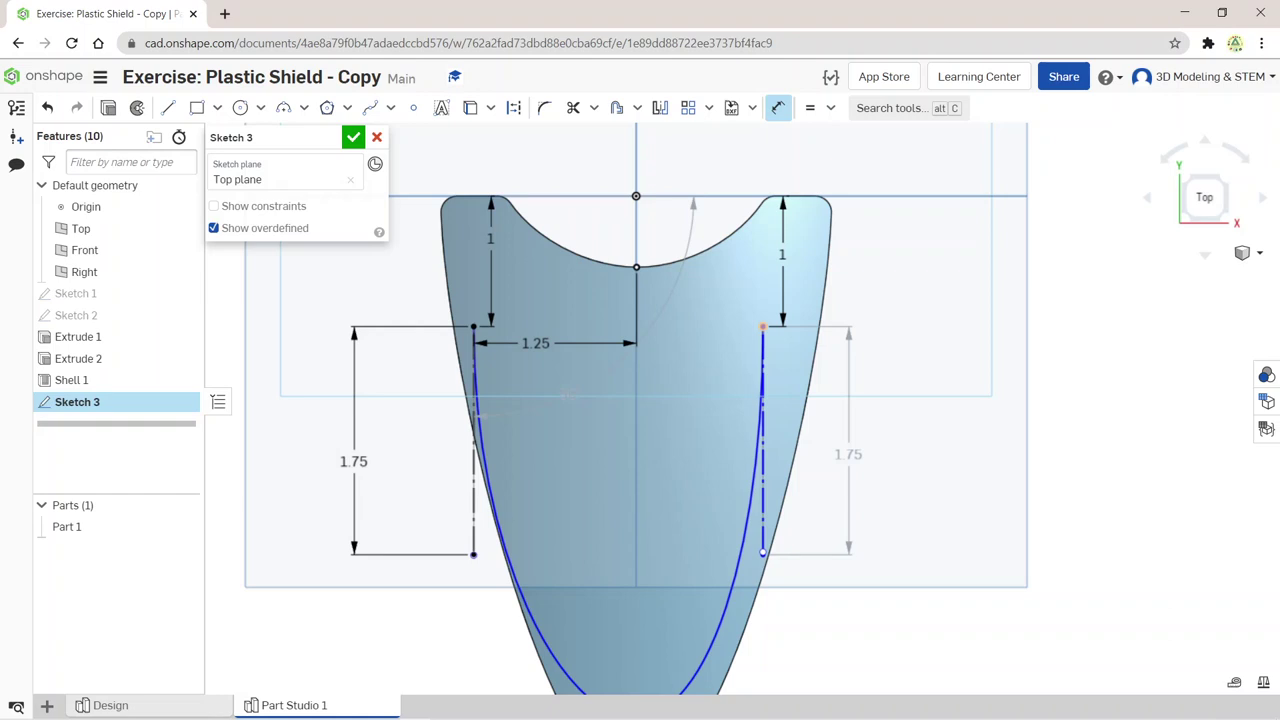
Step: Dimension the right construction line 1.25 from the centre line
click(762, 327)
click(636, 341)
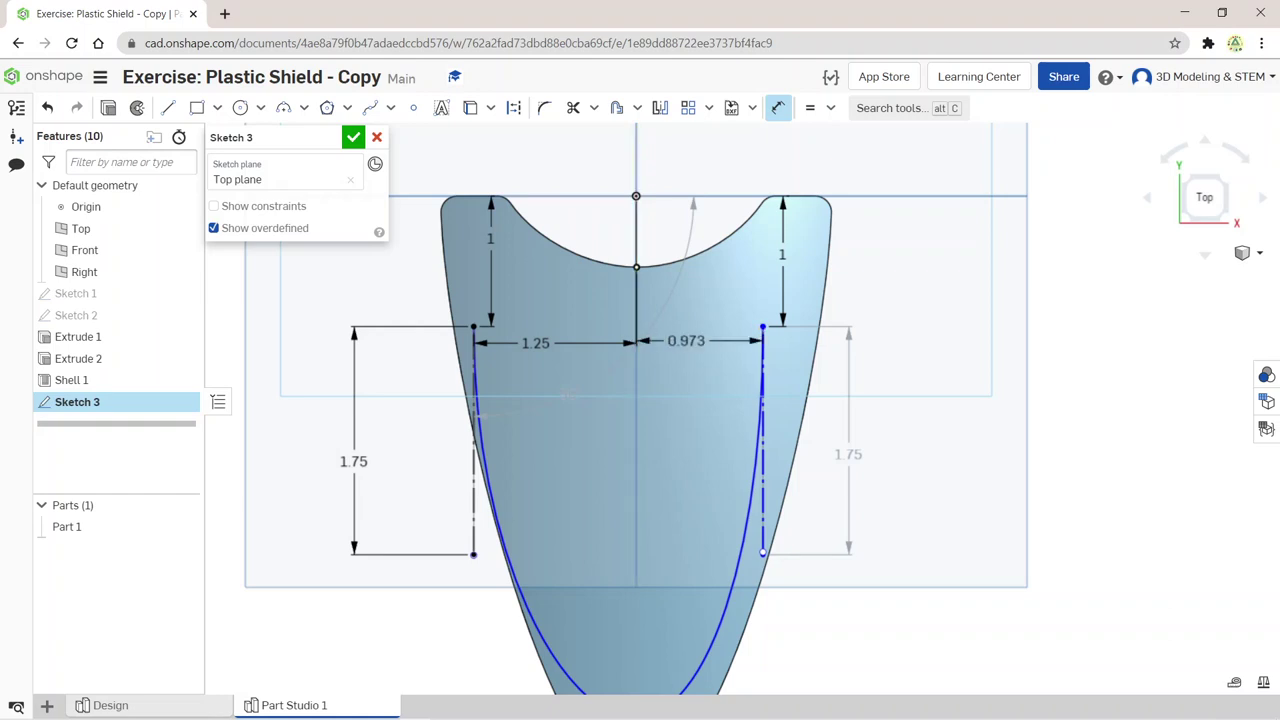
text(1)
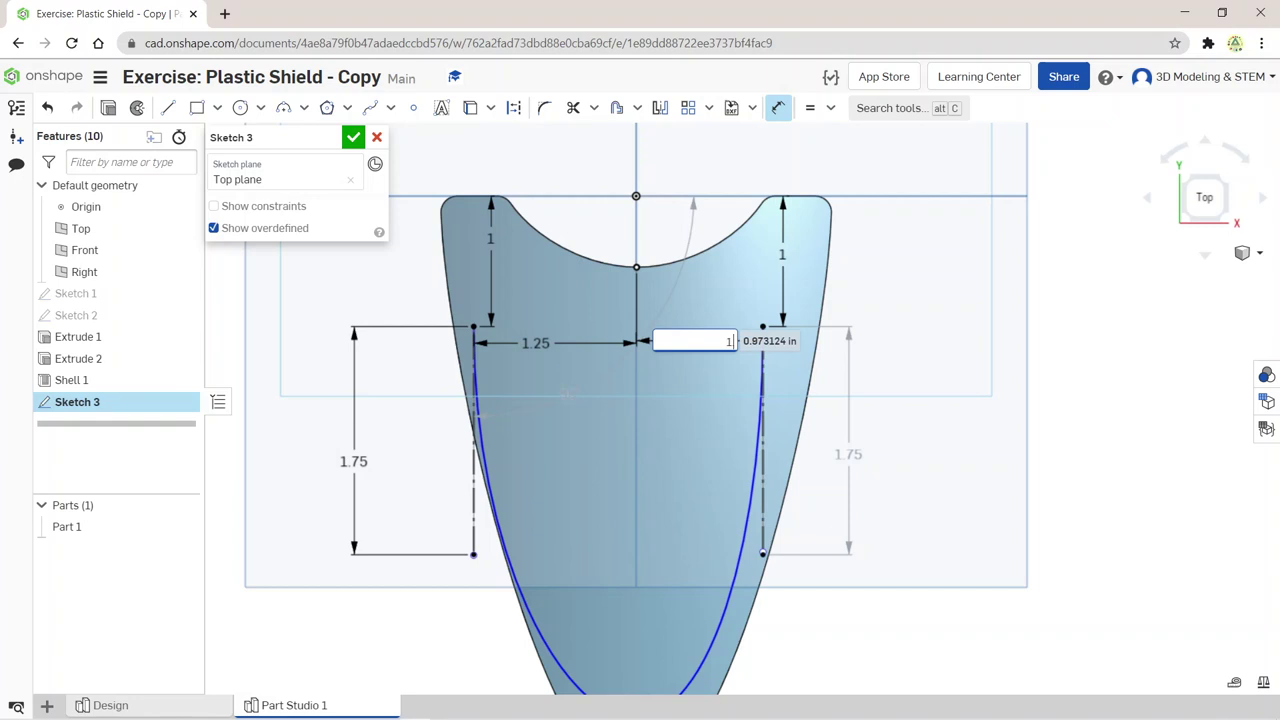
text(.25)
key(Return)
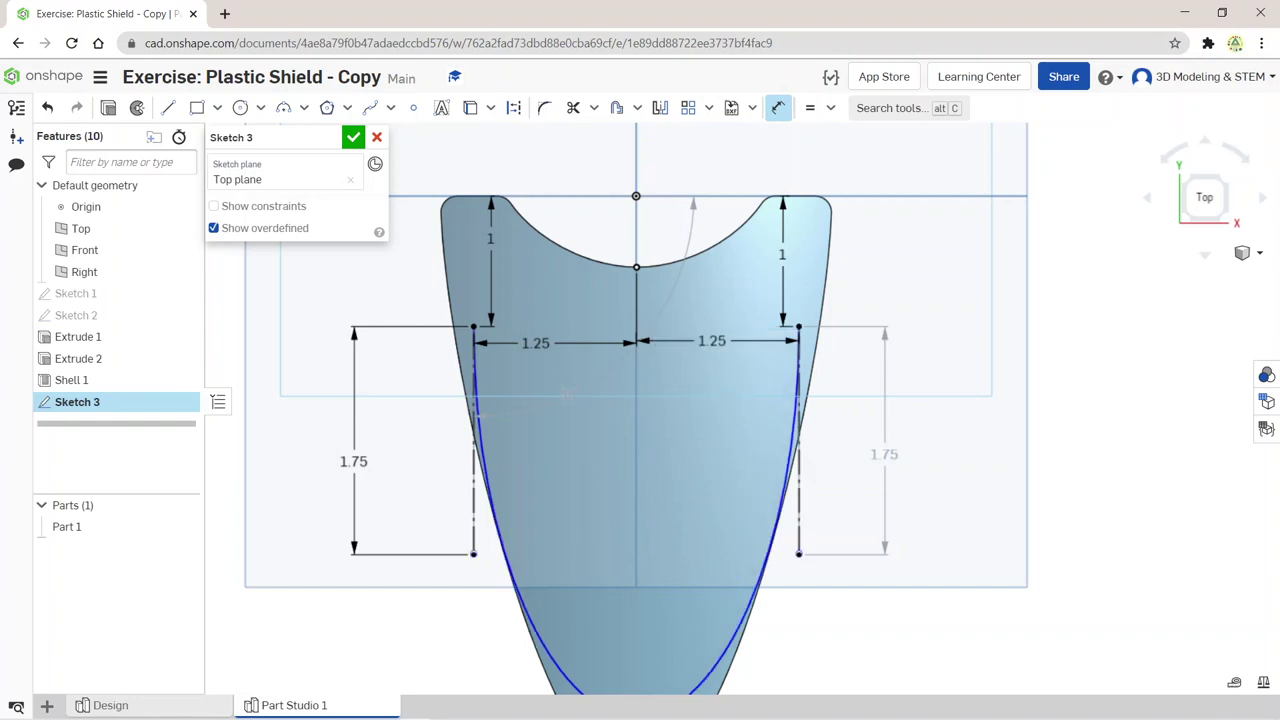
scroll(715, 397, down, 2)
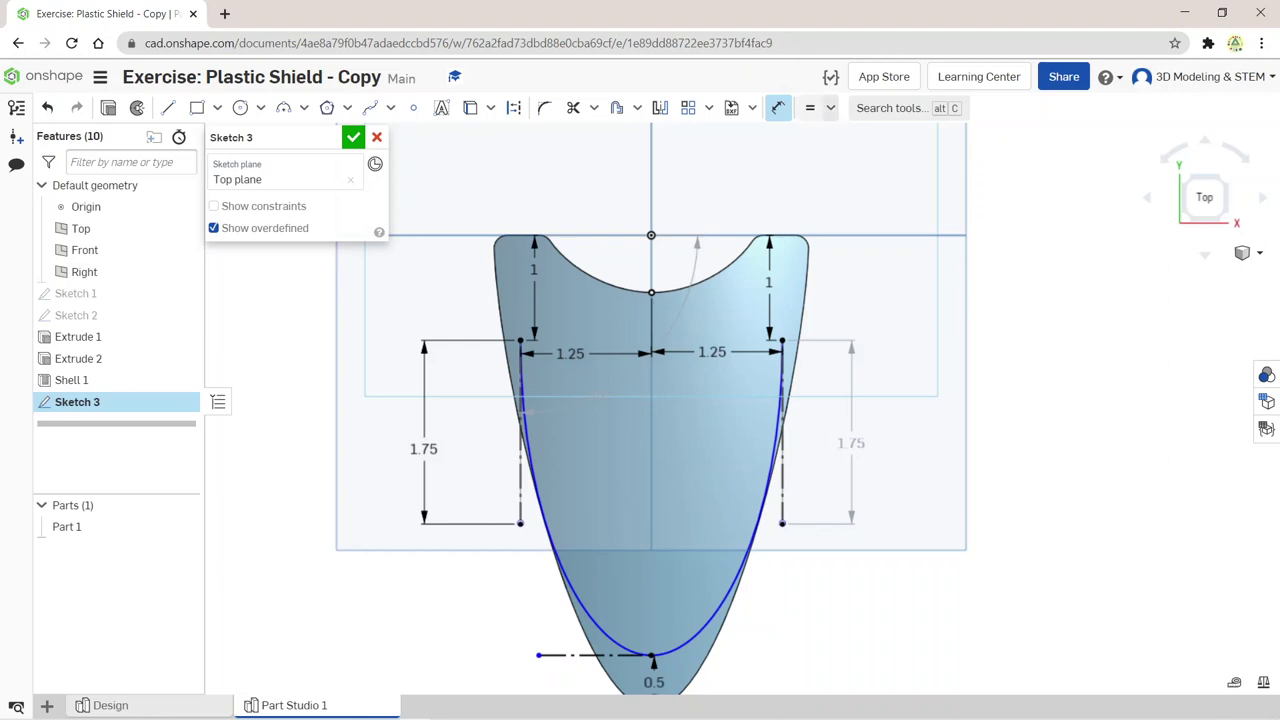
Step: Make the spline tangent to its handle line
click(830, 107)
click(840, 219)
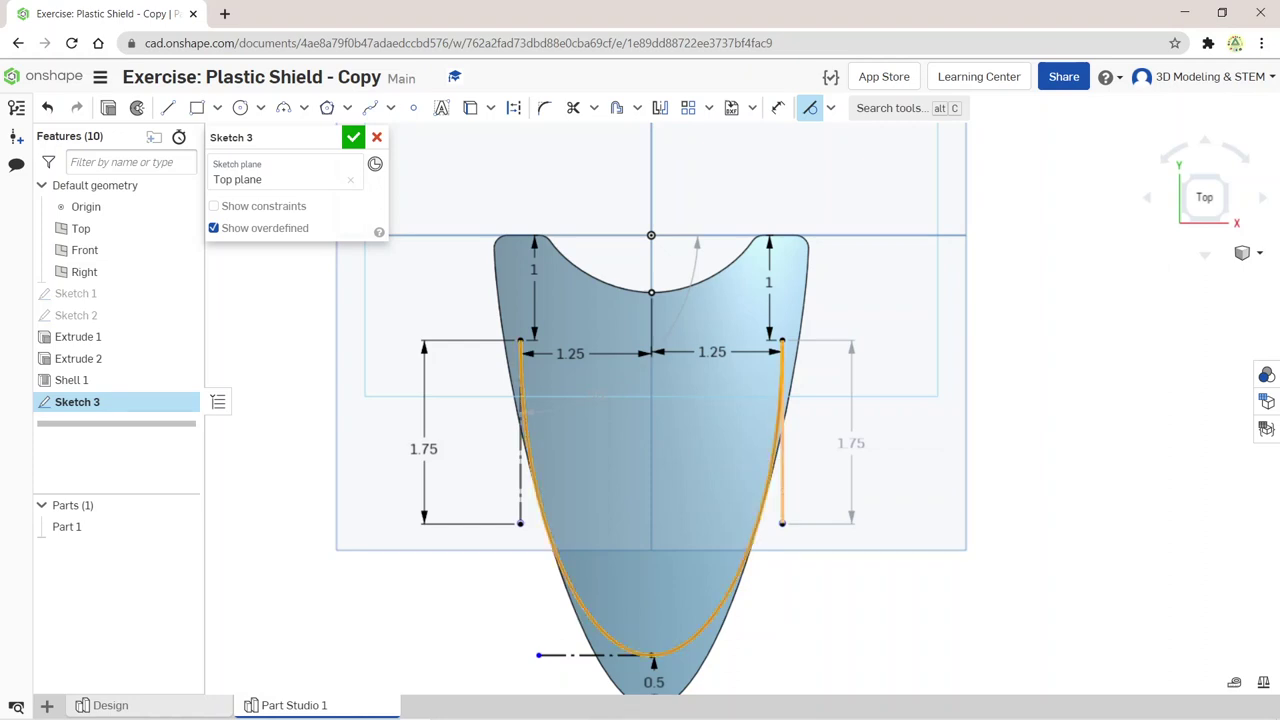
click(781, 420)
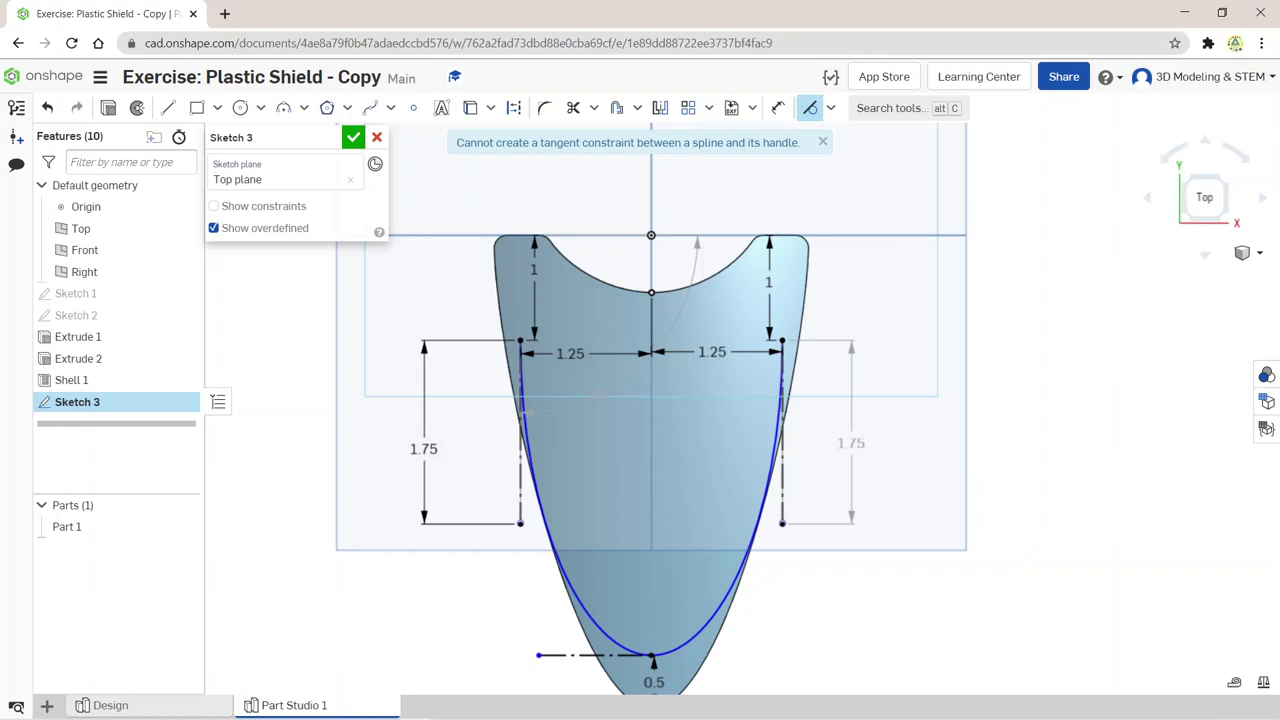
Step: Change both 1.25 centre offsets to 1
click(778, 107)
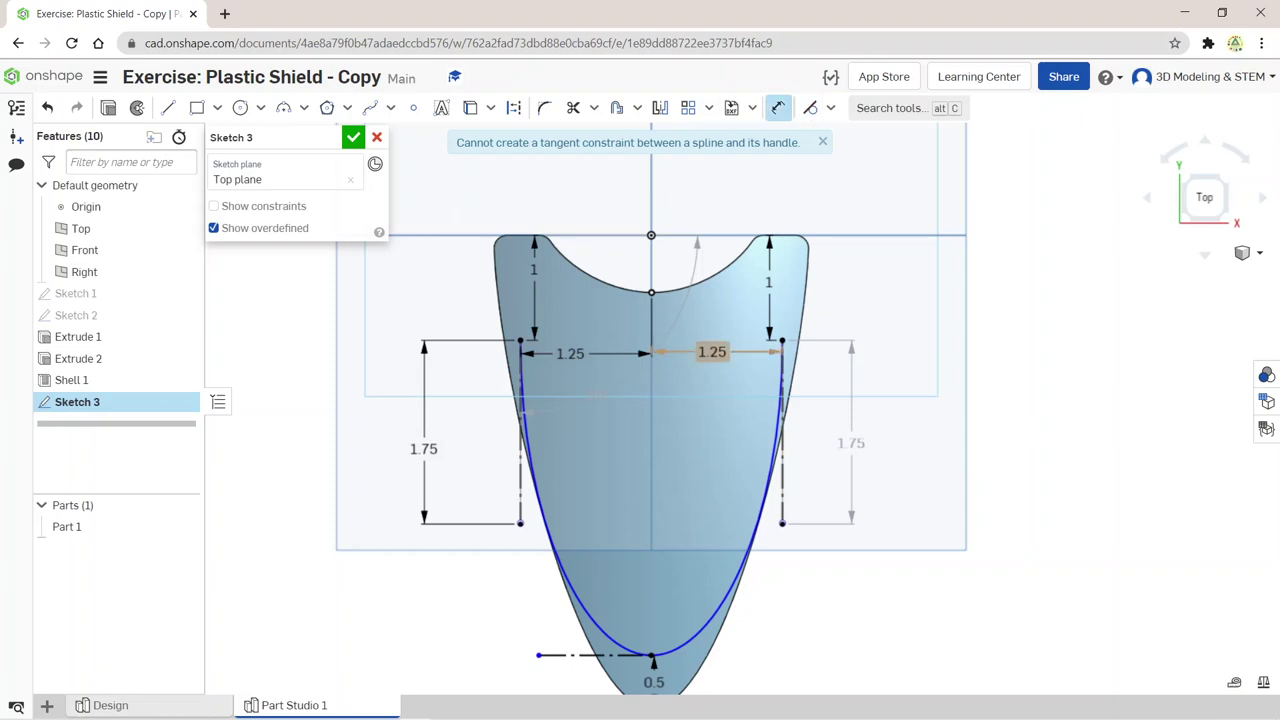
double_click(712, 352)
text(1)
key(Return)
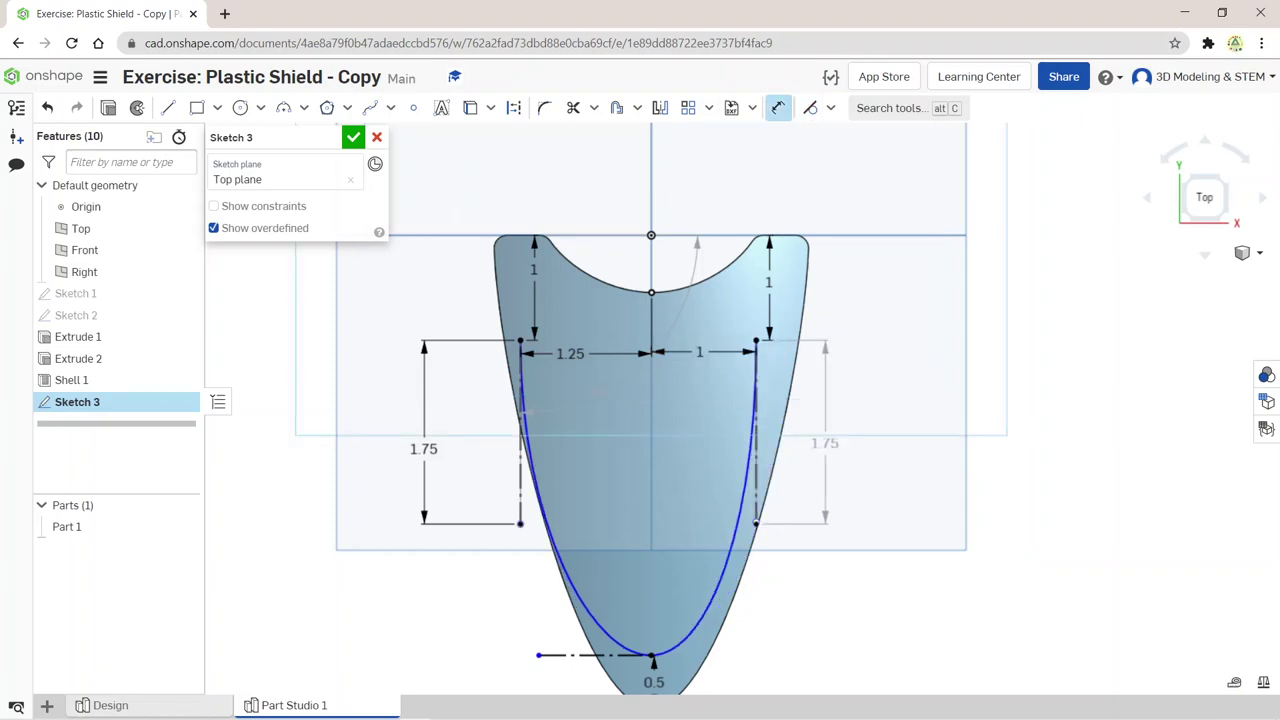
double_click(570, 353)
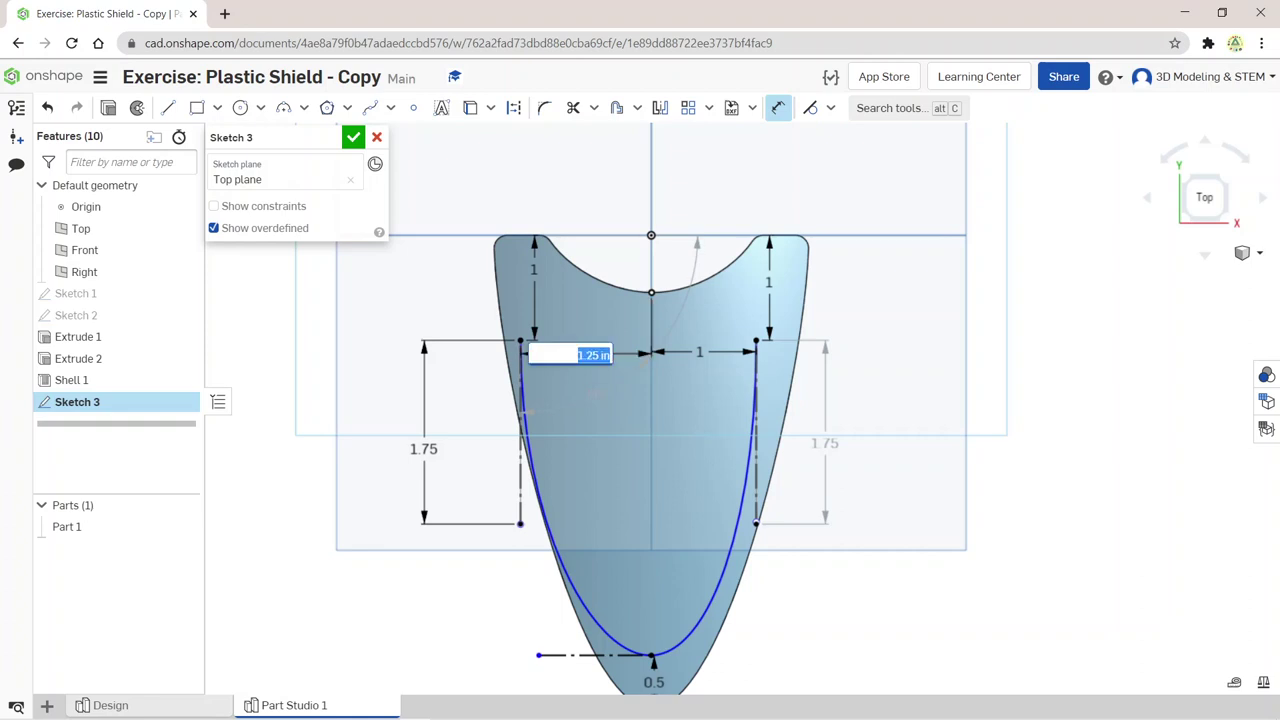
text(1)
key(Return)
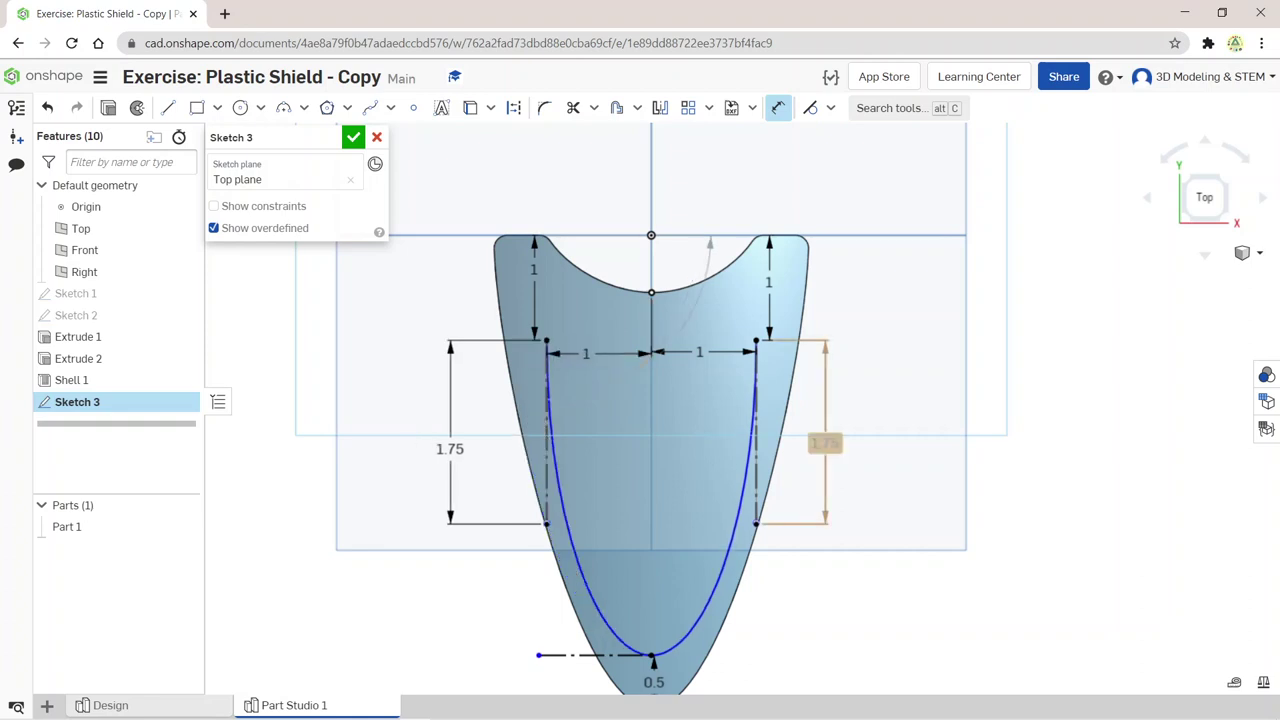
middle_drag(650, 450, 640, 352)
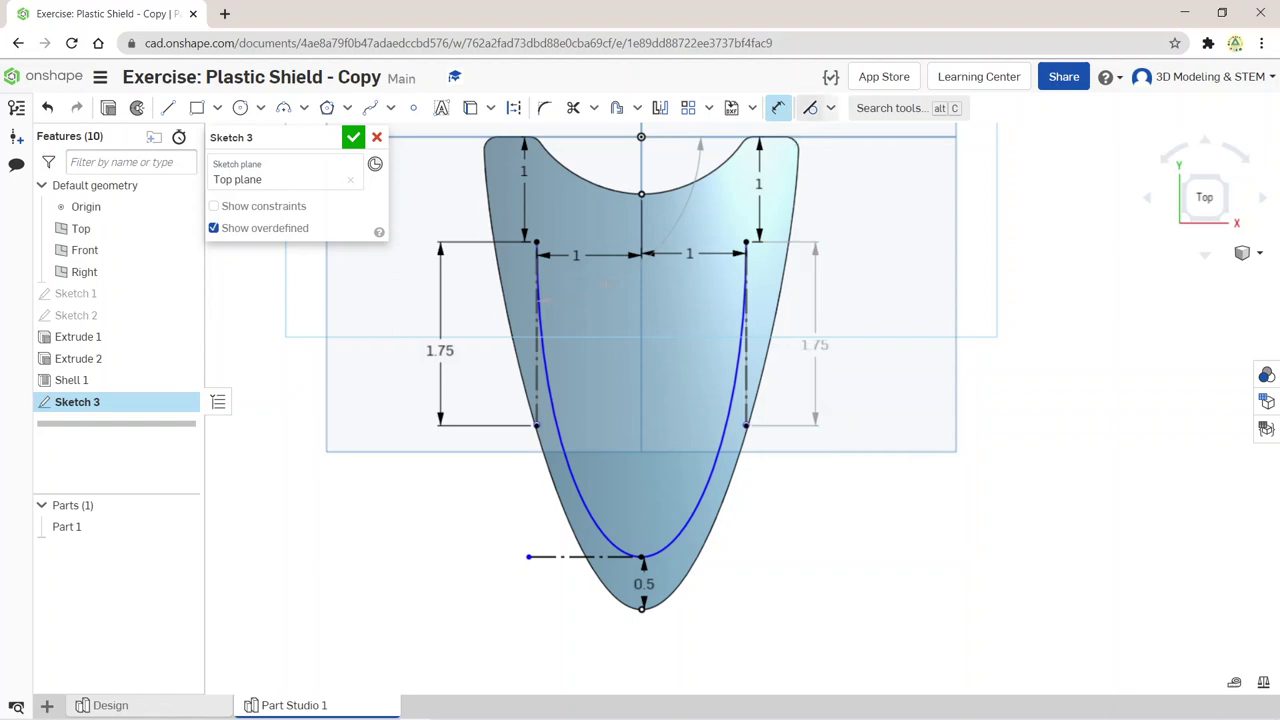
click(810, 107)
click(747, 330)
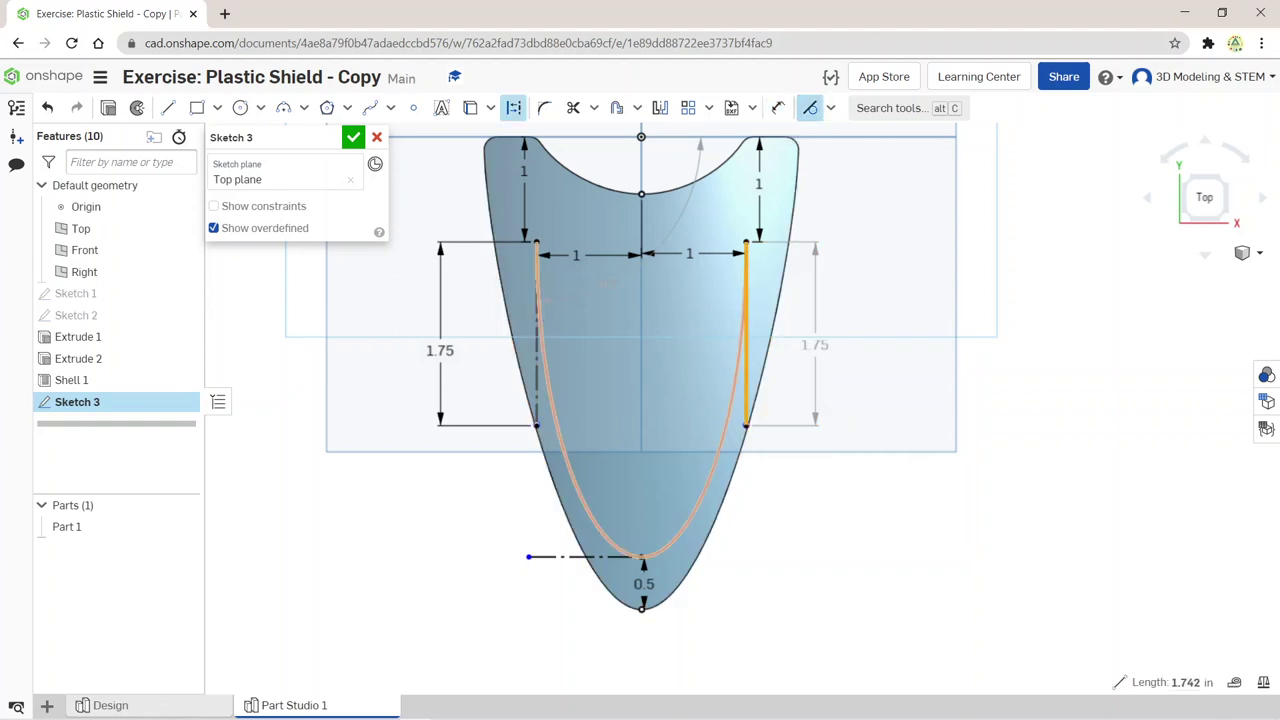
click(716, 480)
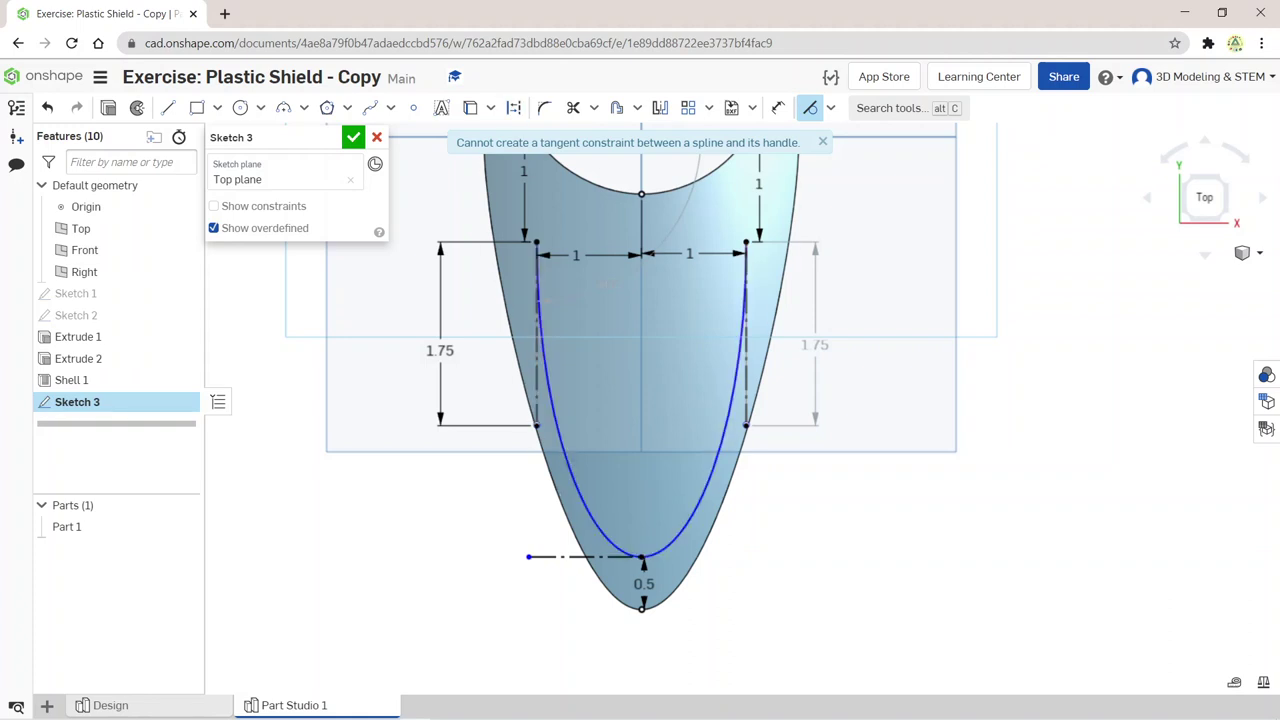
scroll(640, 375, up, 2)
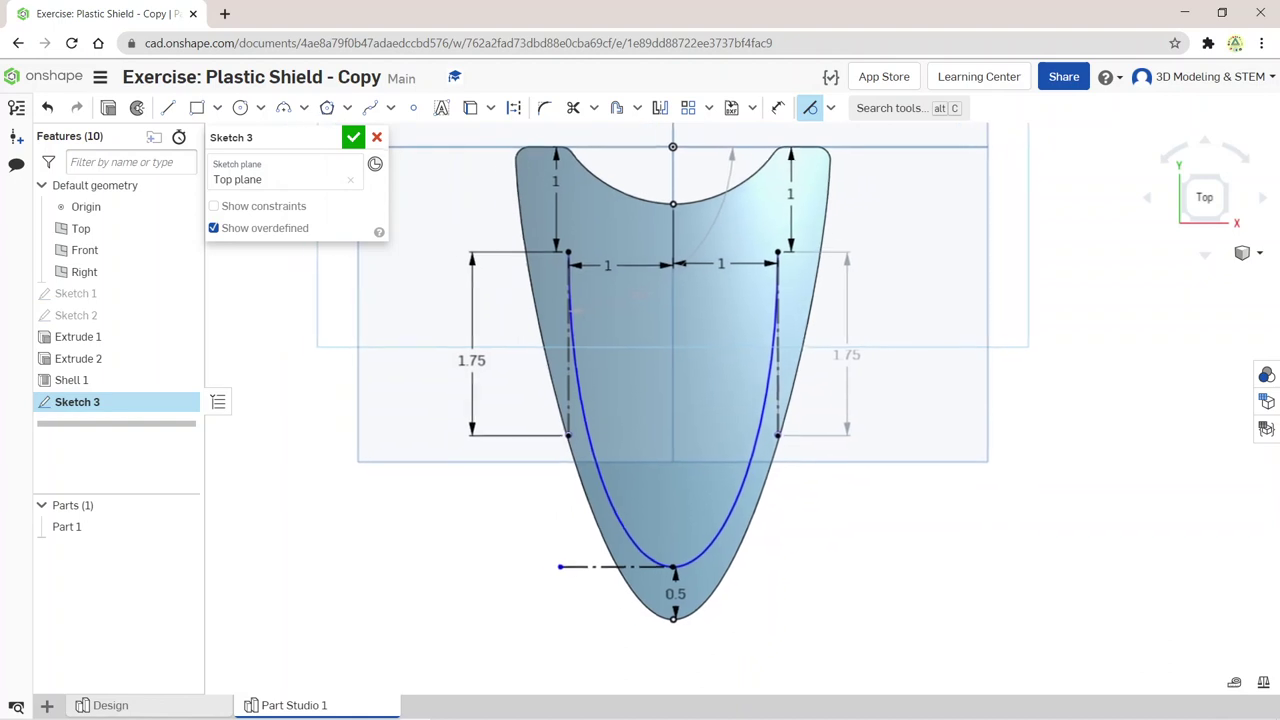
scroll(675, 385, down, 2)
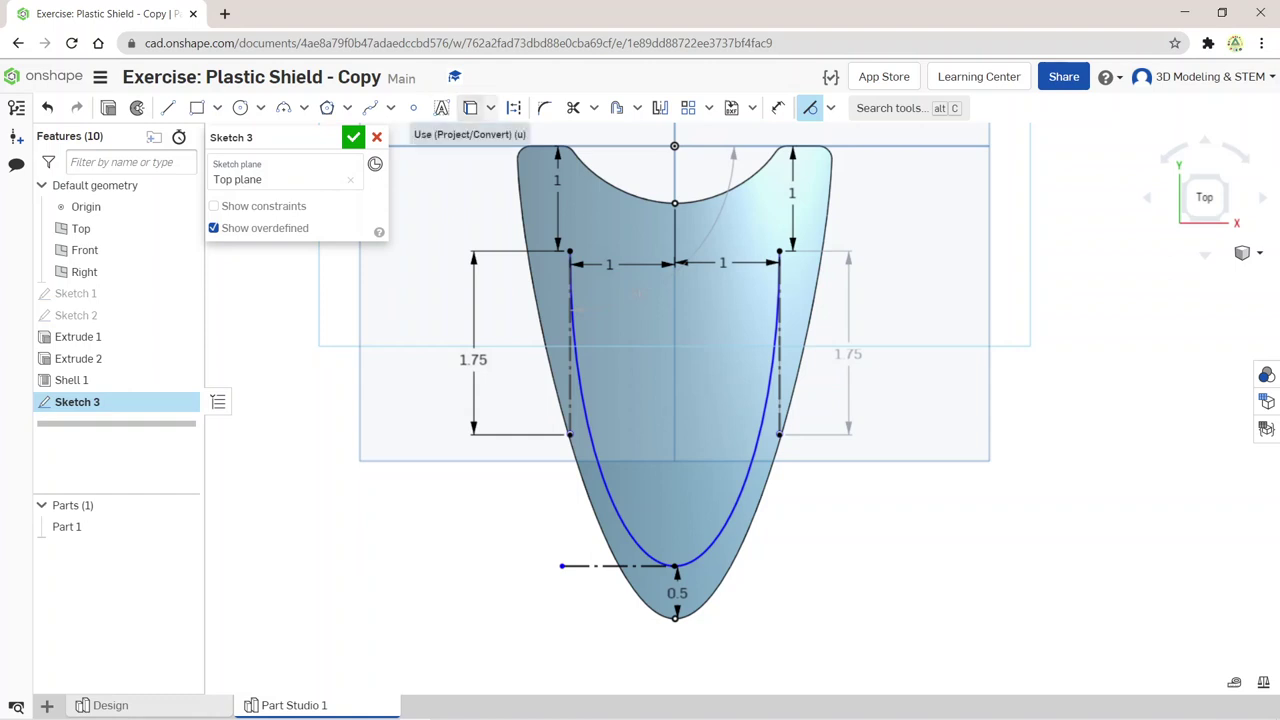
scroll(521, 246, up, 2)
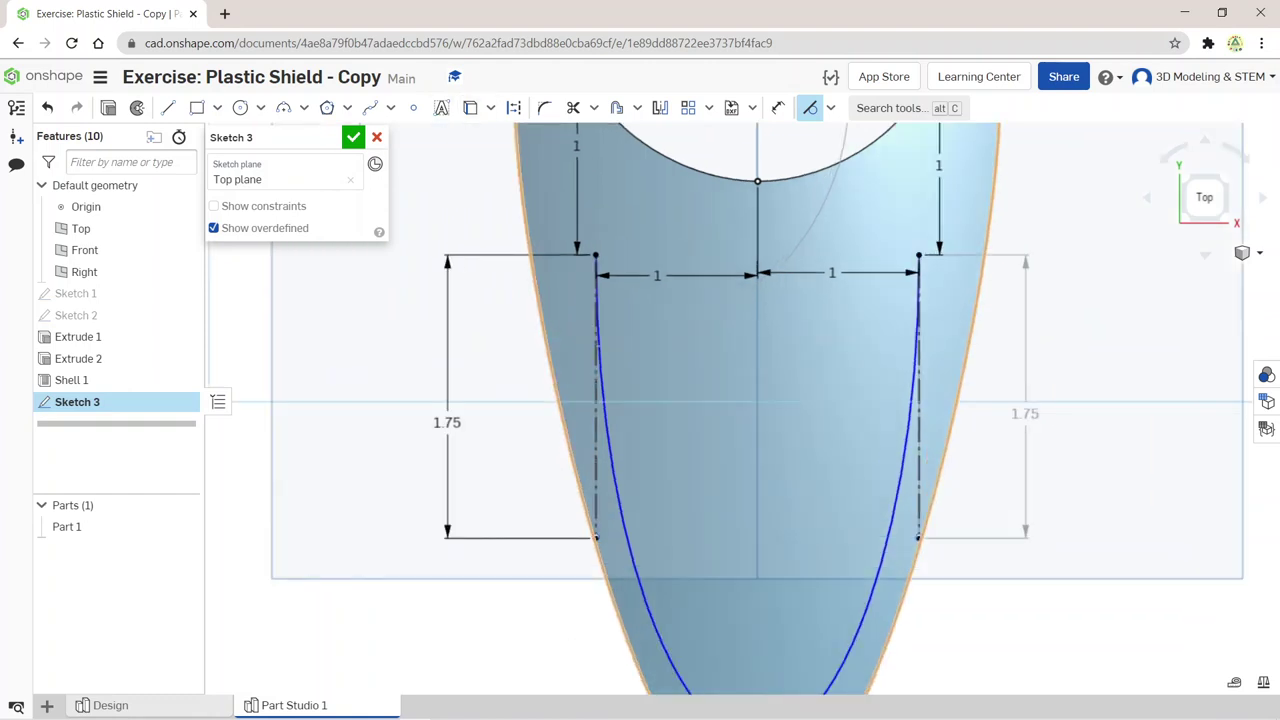
Step: Draw an ellipse at the top end of the left spline handle
click(260, 108)
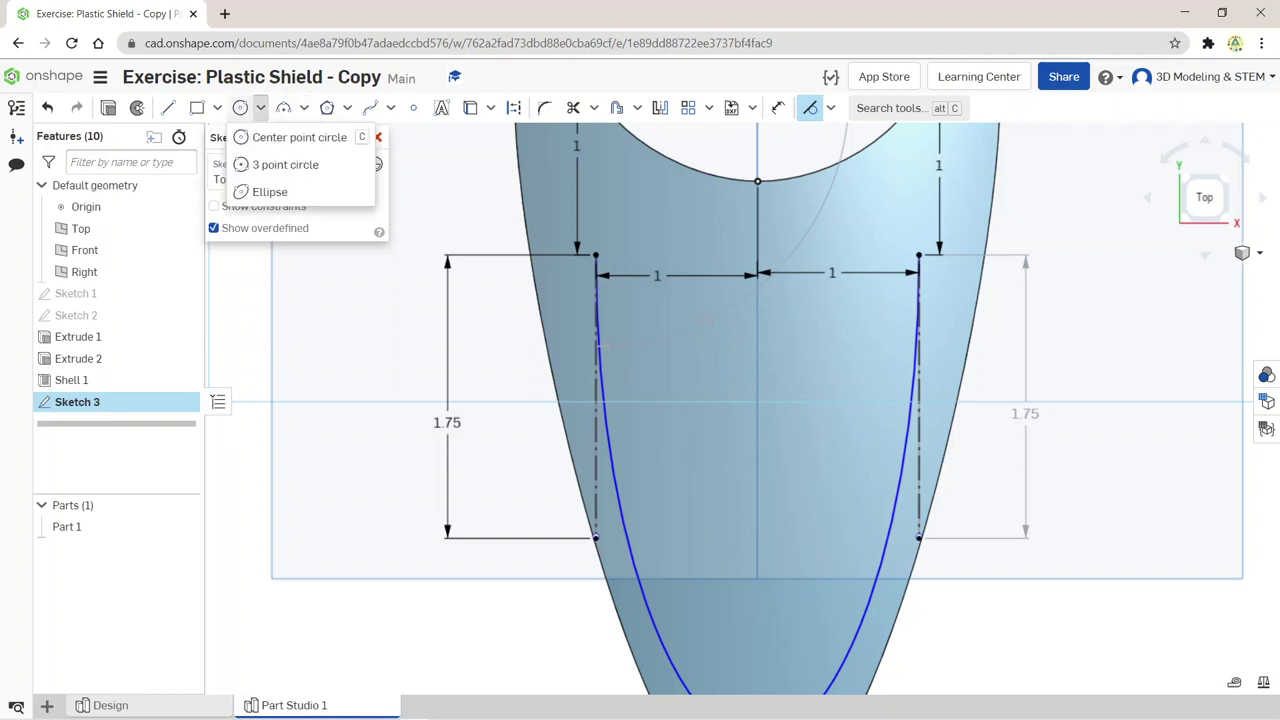
click(269, 191)
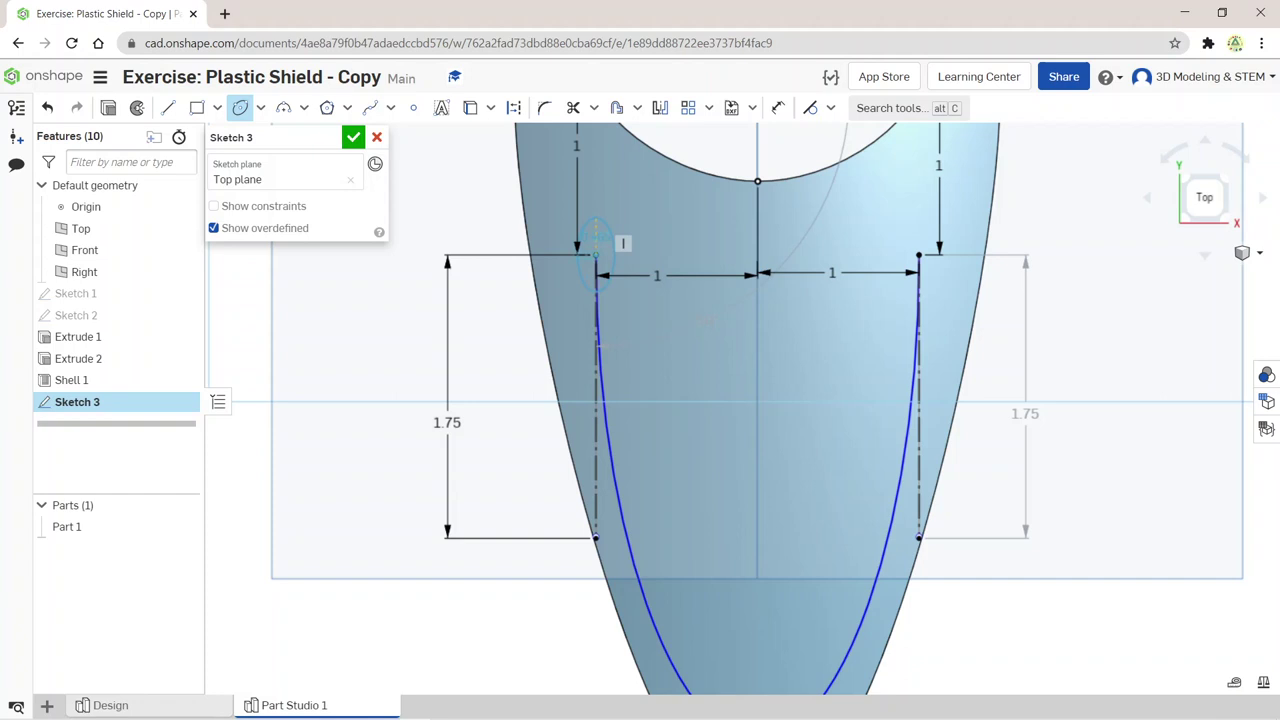
click(596, 255)
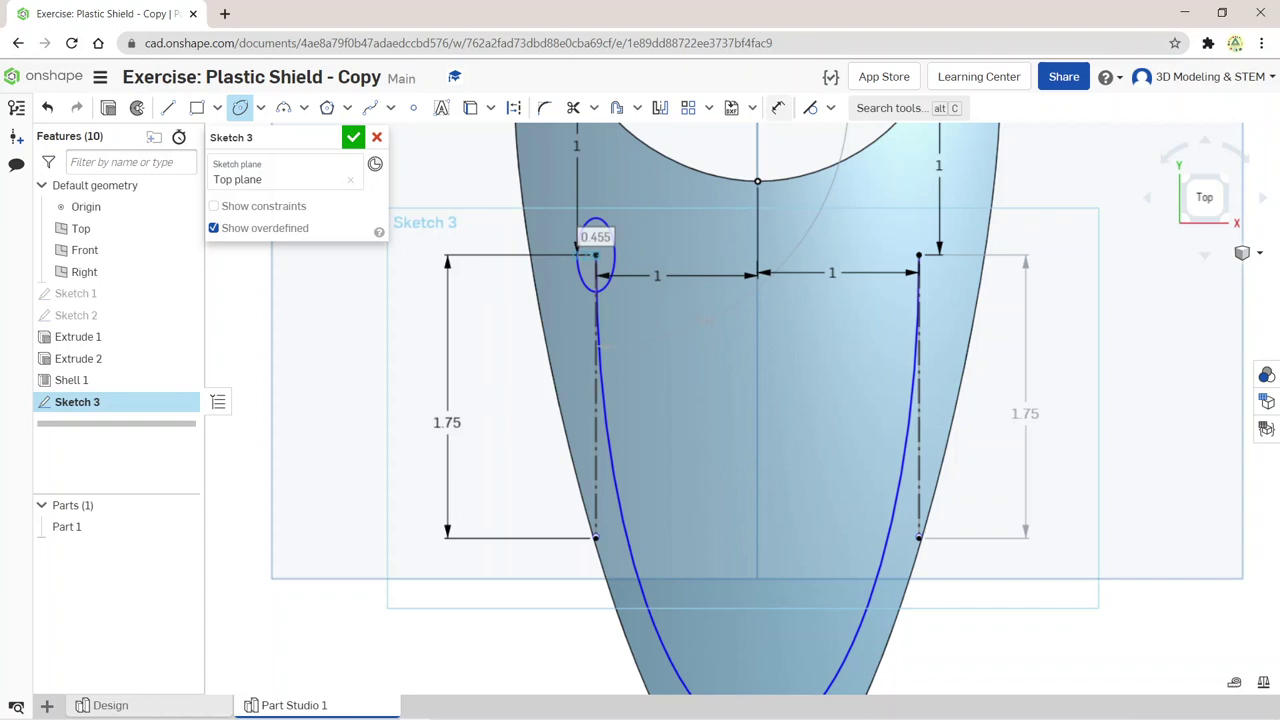
click(596, 255)
Step: Dimension the ellipse 0.15 wide and 0.3 tall, then close Sketch 3
key(d)
click(580, 255)
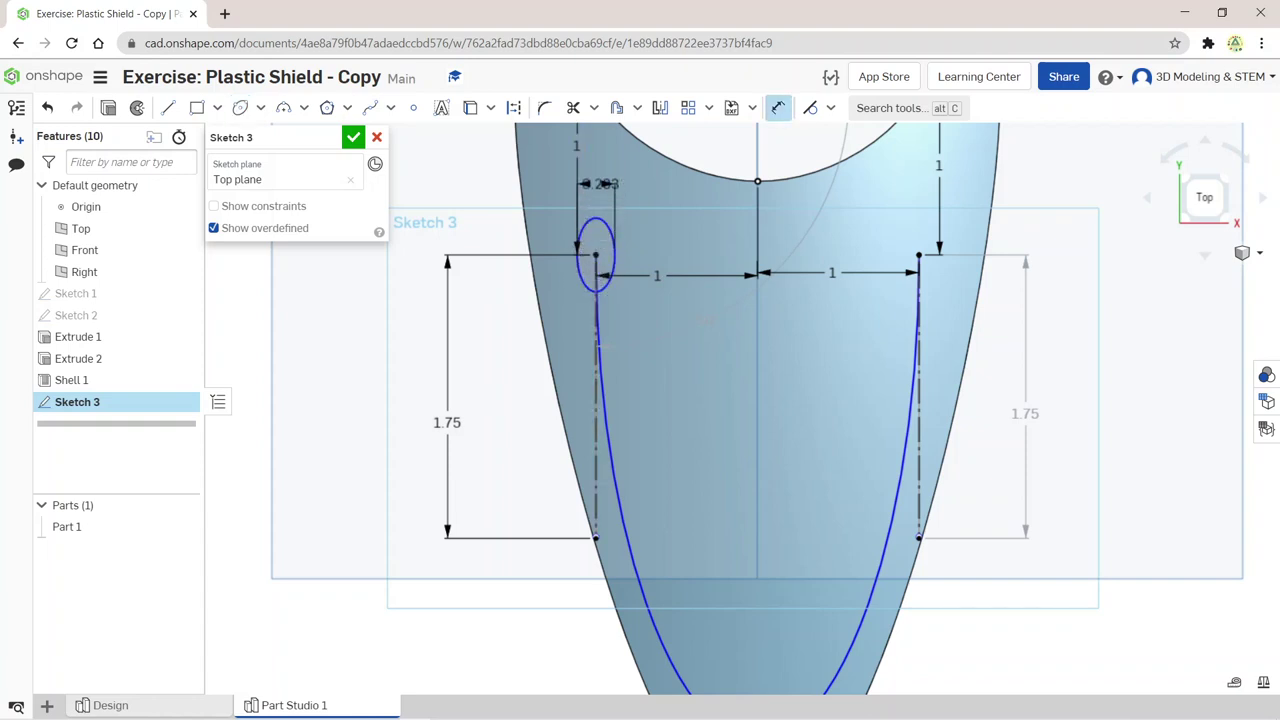
click(605, 184)
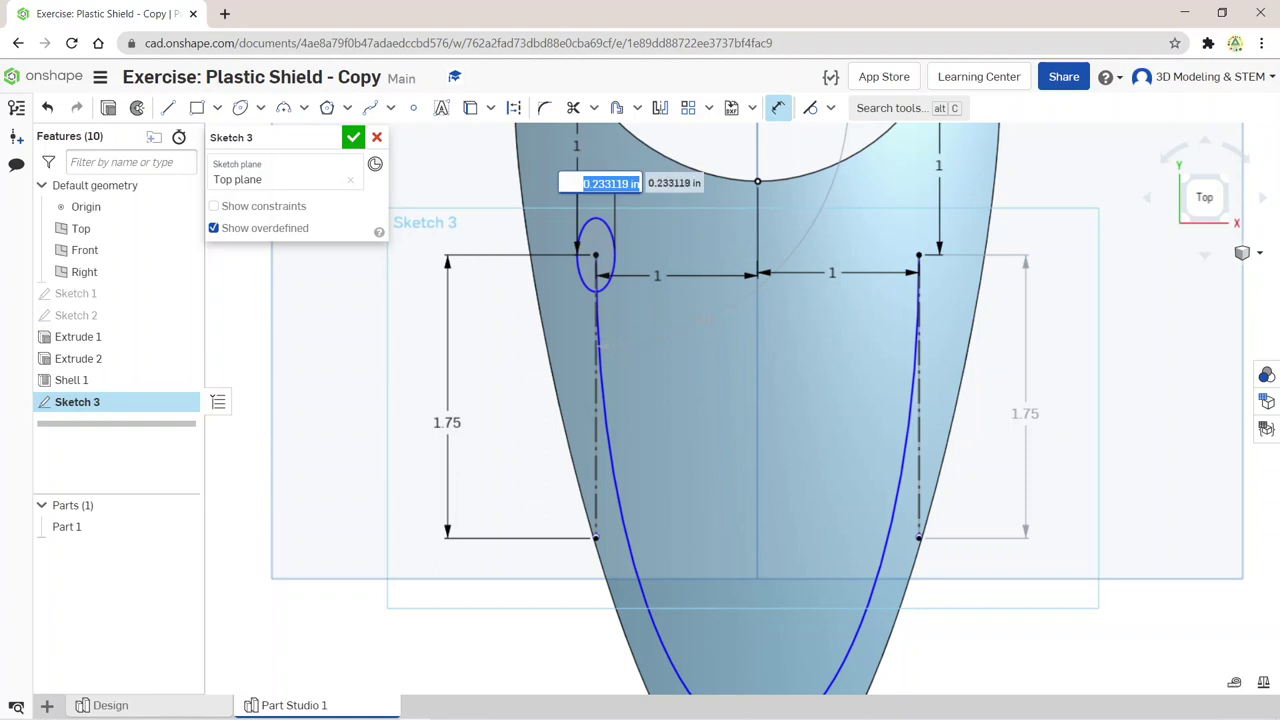
key(BackSpace)
text(0.15)
key(Return)
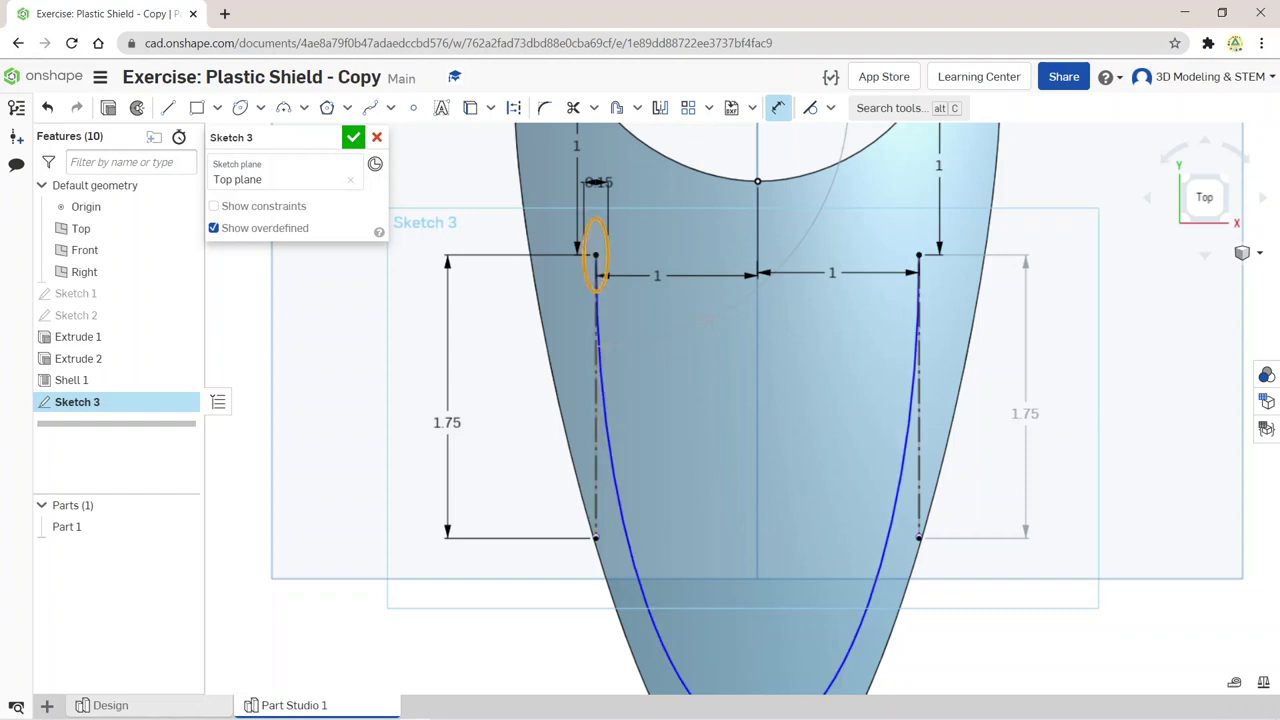
click(597, 258)
click(645, 245)
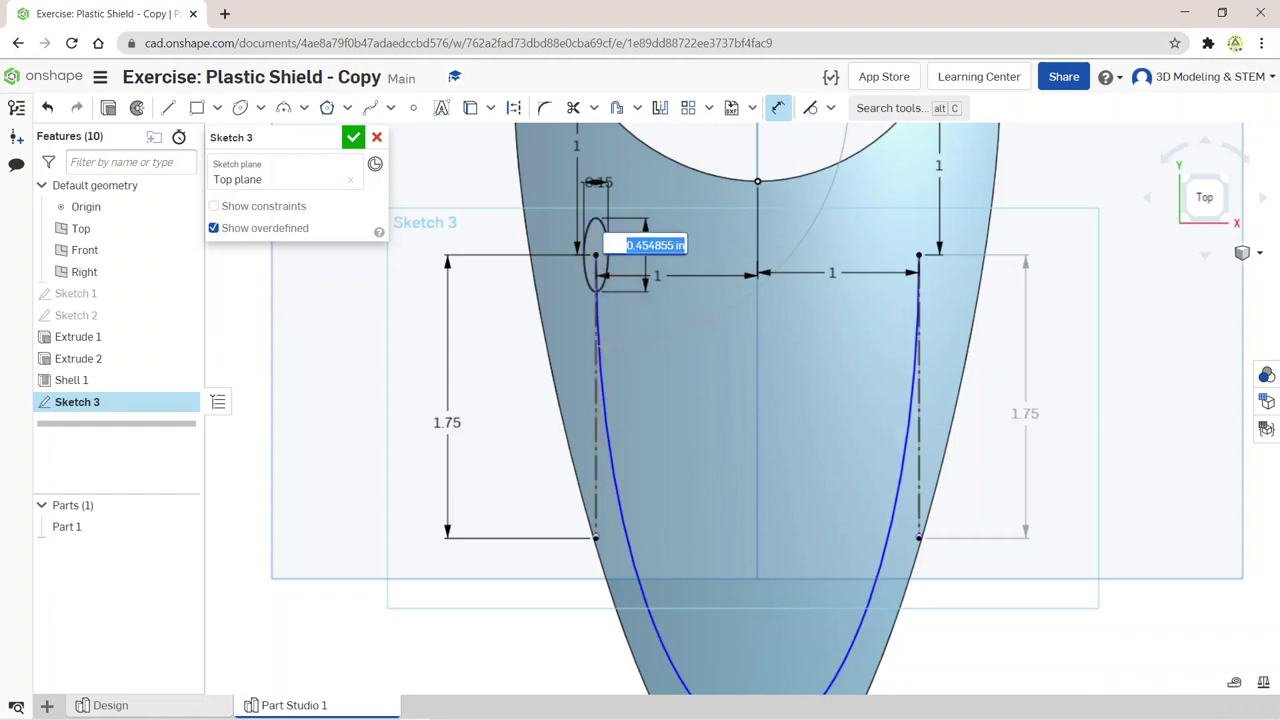
text(0.3)
key(Return)
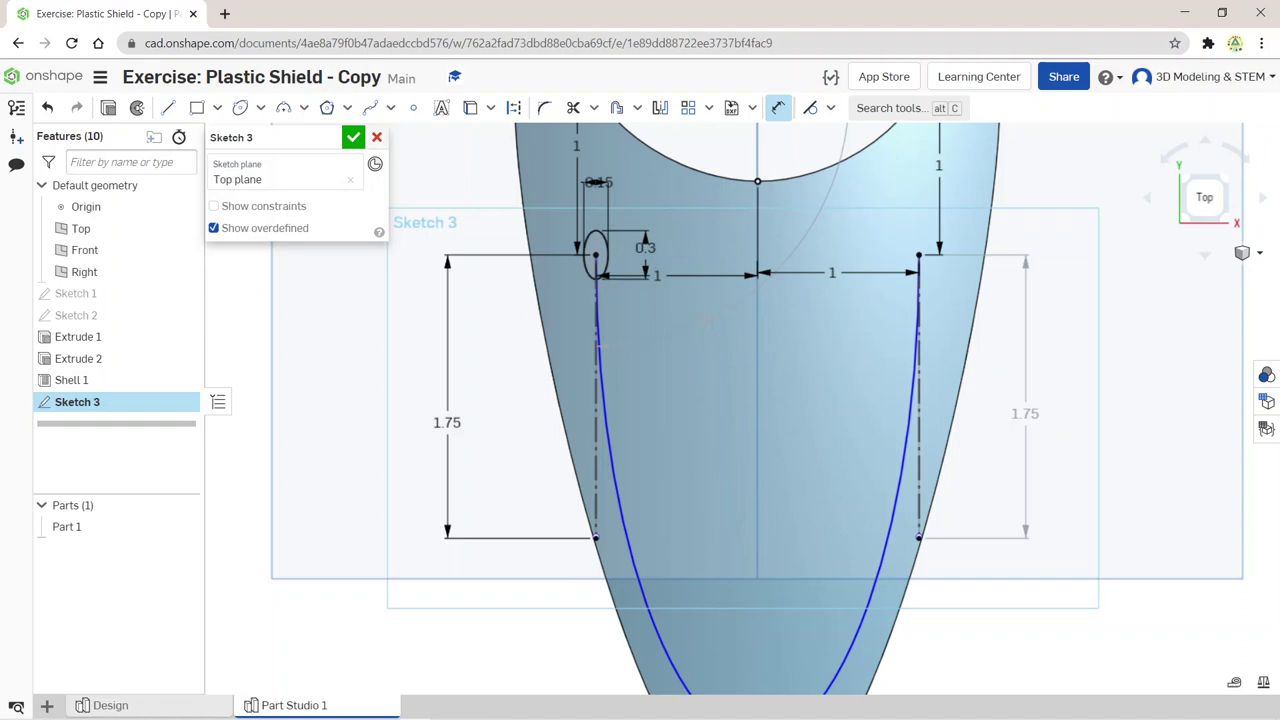
click(353, 137)
Step: Extrude the ellipse as a Remove cut, Through all, making an oval hole in the shield
middle_drag(760, 400, 692, 306)
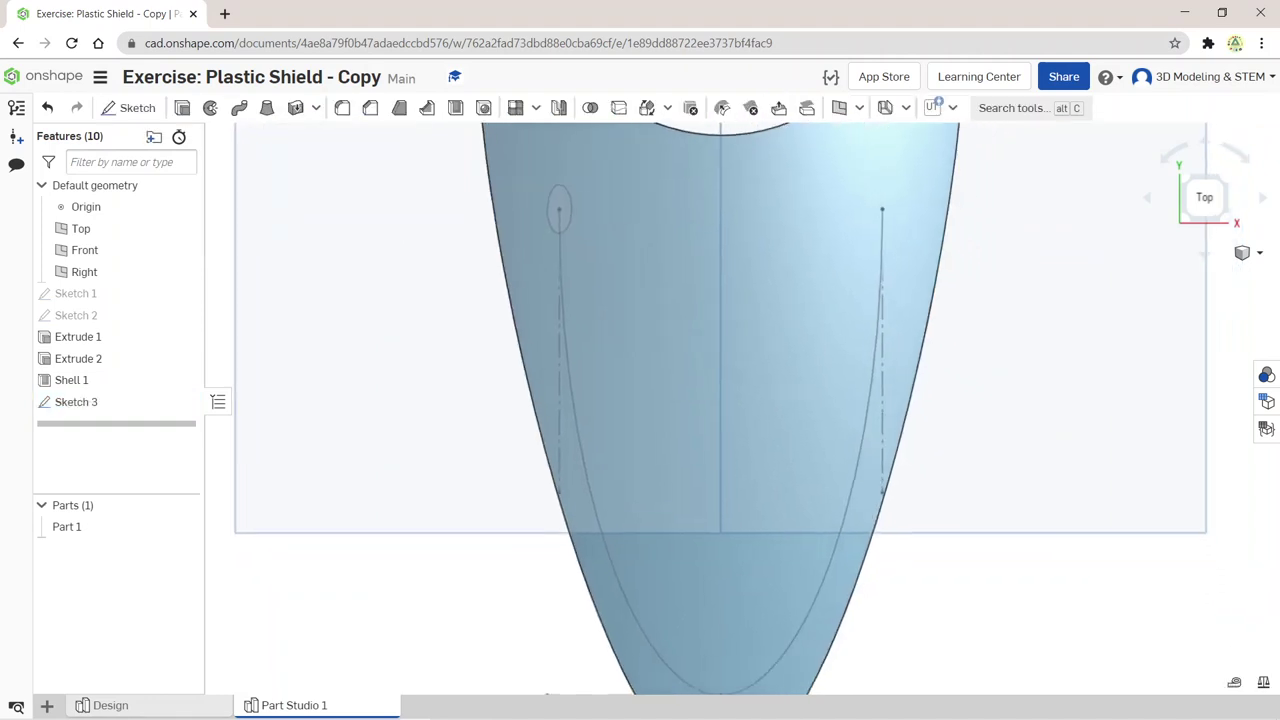
scroll(787, 294, down, 2)
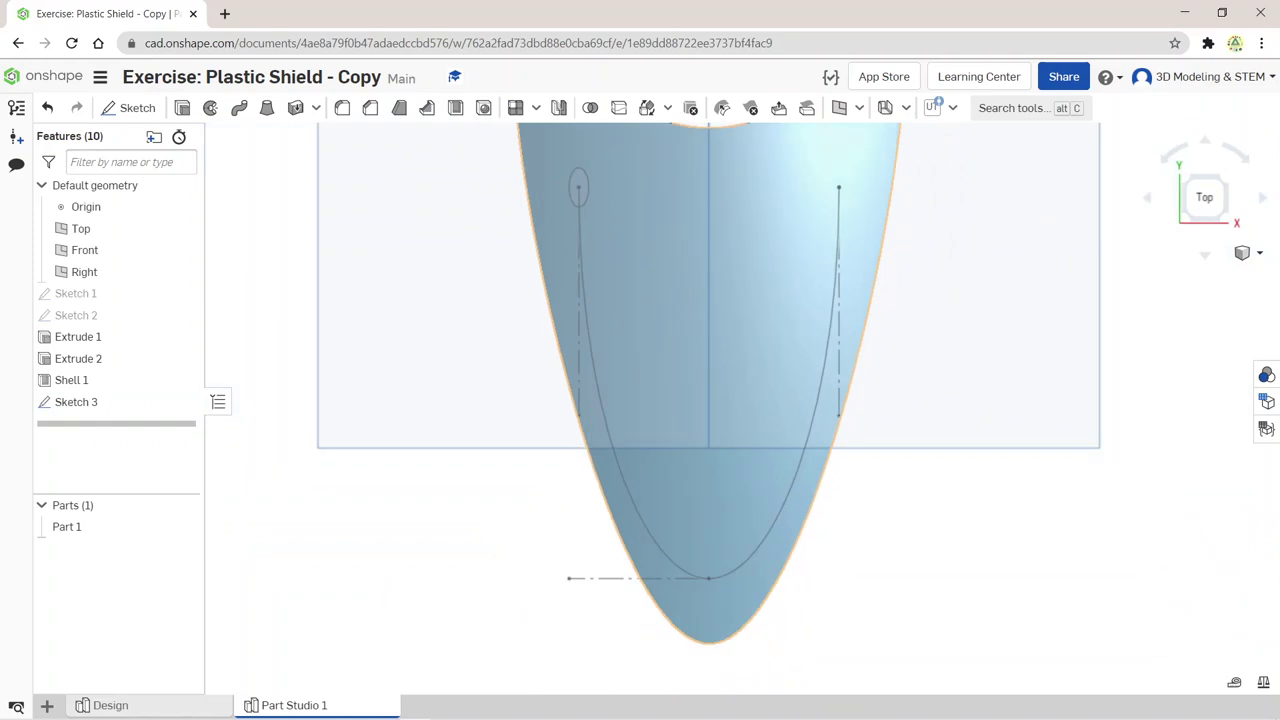
key(shift+e)
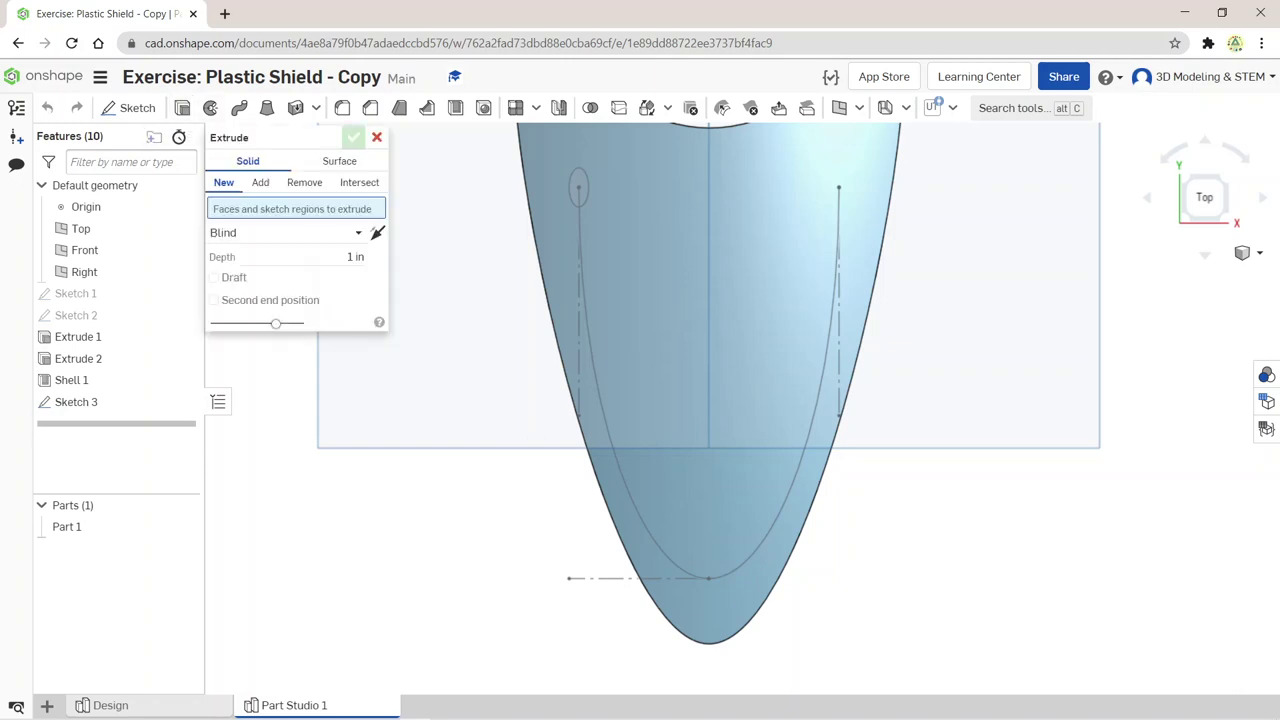
scroll(758, 320, down, 2)
right_drag(760, 300, 740, 290)
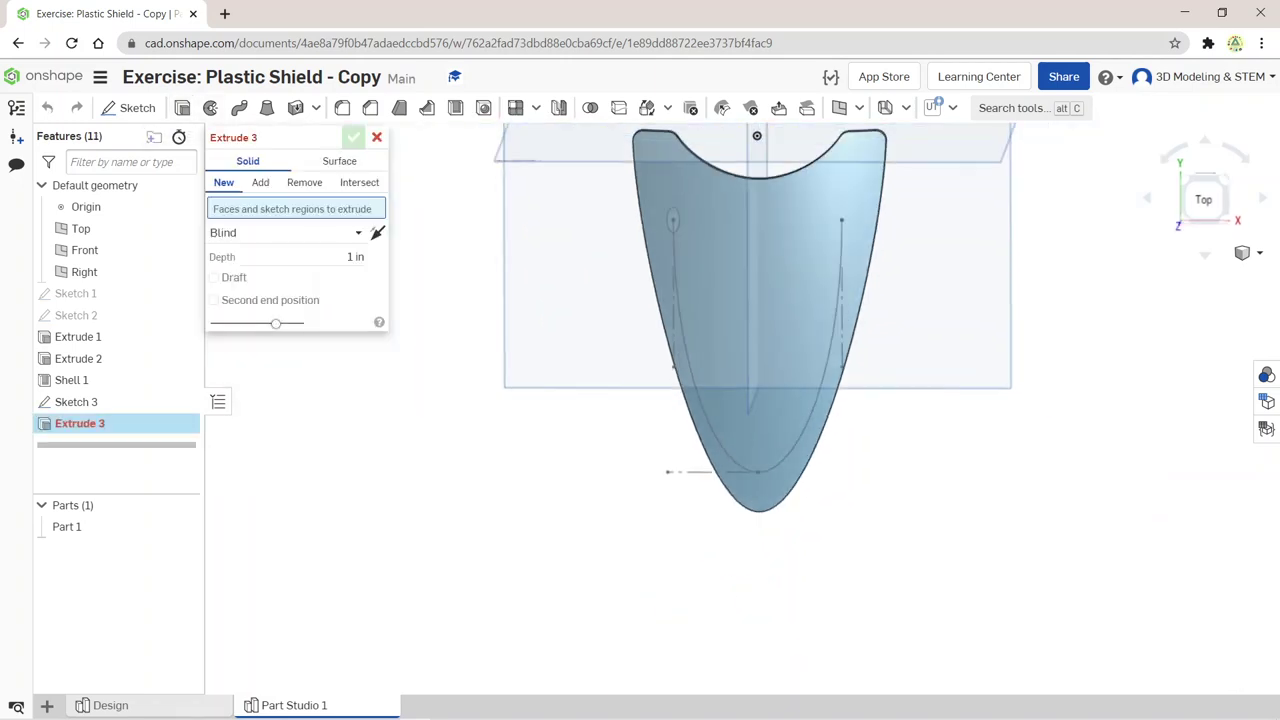
click(668, 222)
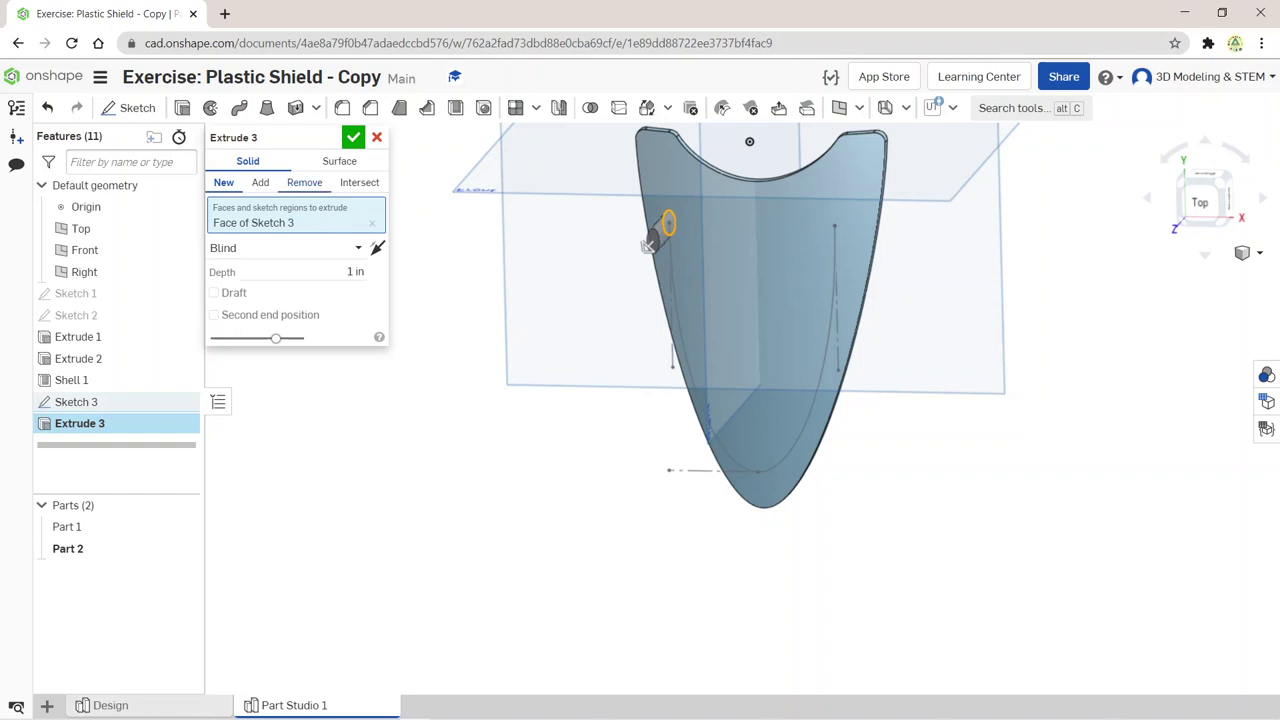
click(304, 182)
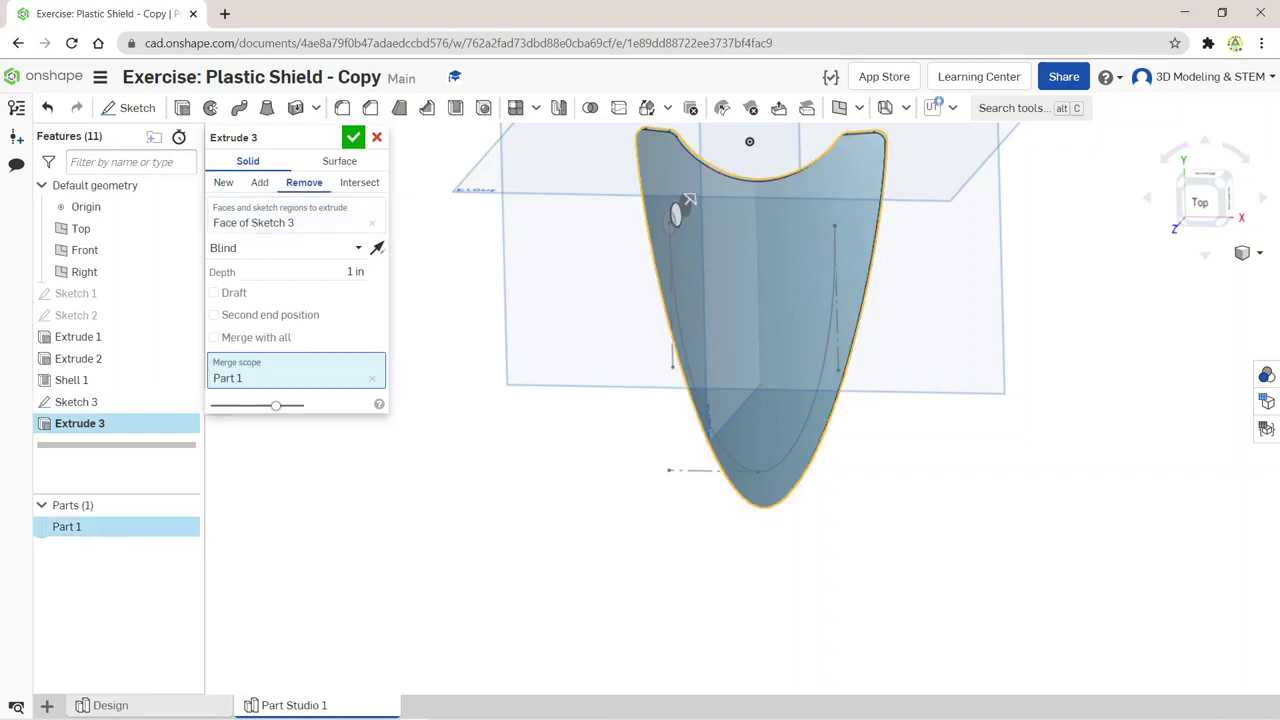
click(285, 248)
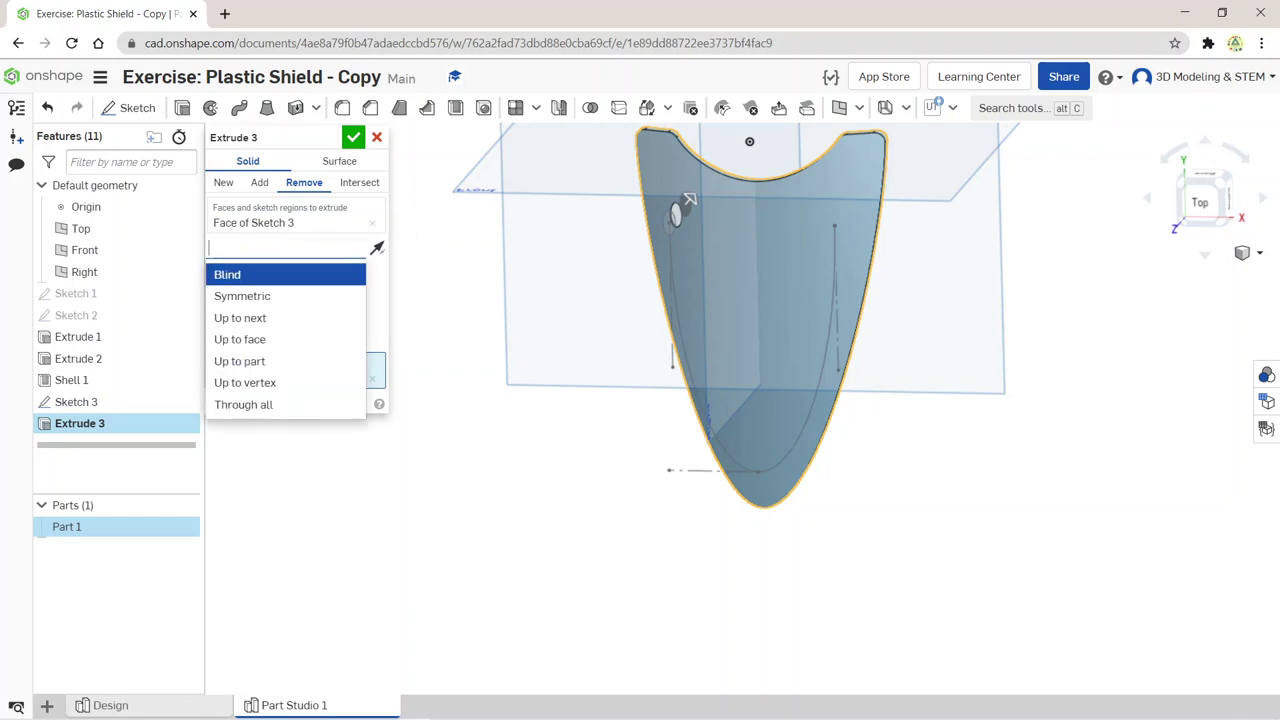
click(243, 403)
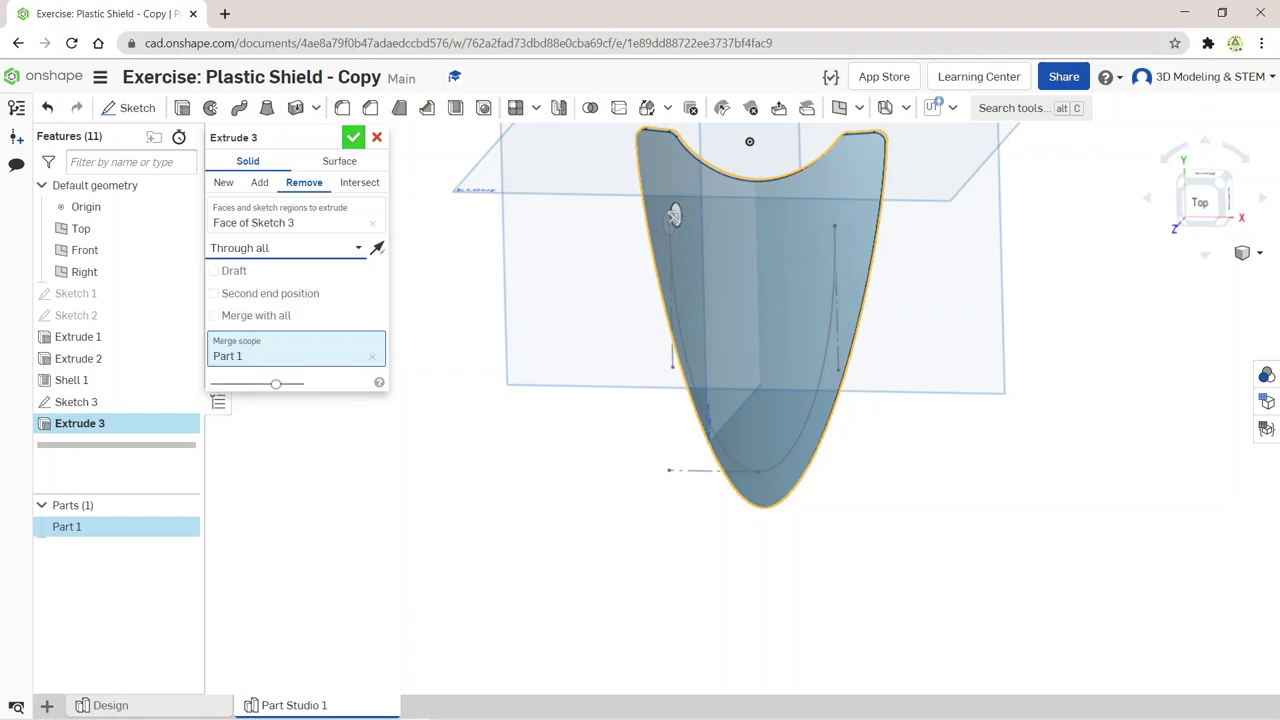
key(Return)
mouse_move(677, 211)
right_down()
mouse_move(643, 623)
mouse_move(600, 625)
right_up()
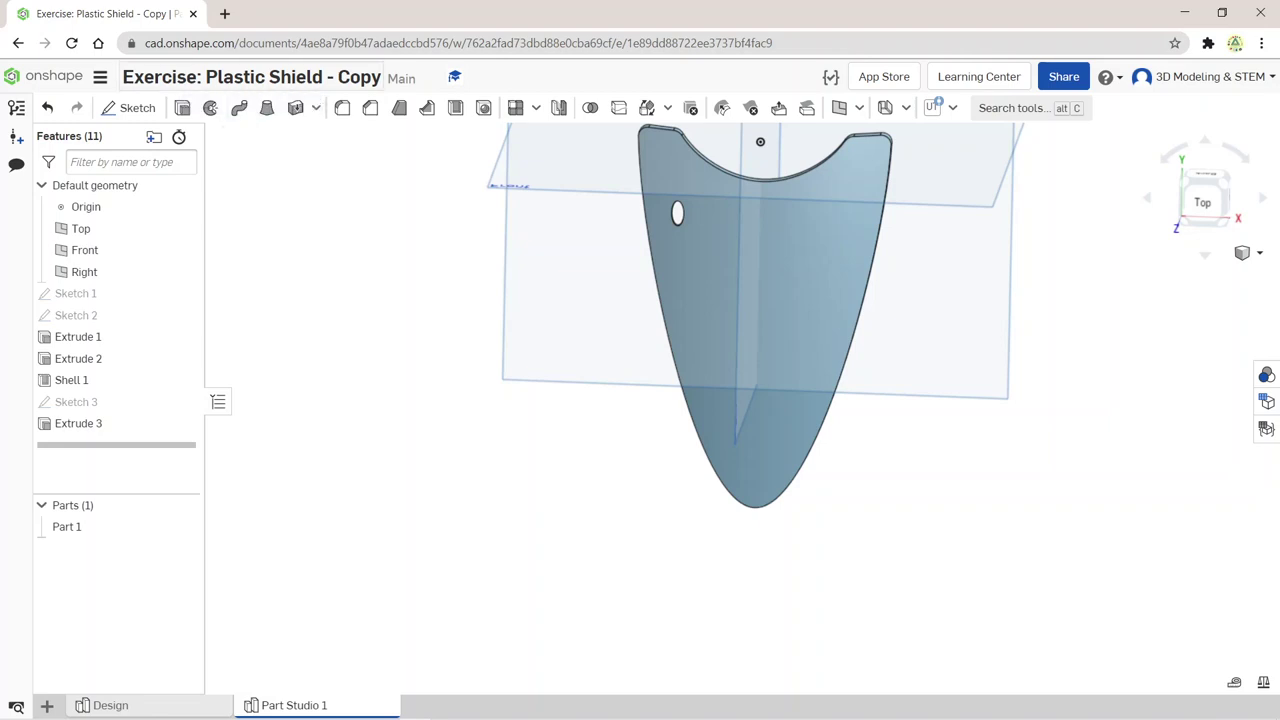
Step: Start a Circular pattern found by searching 'circ' and select the shield part
click(667, 107)
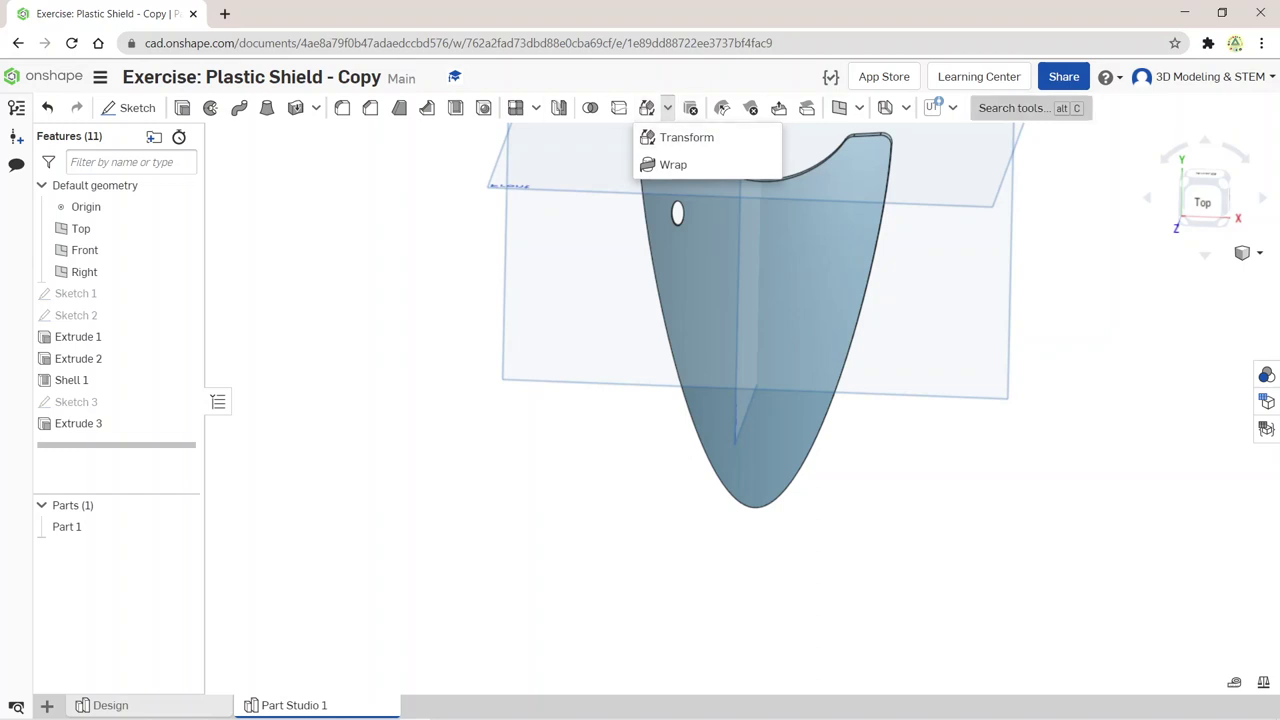
click(1015, 108)
text(c)
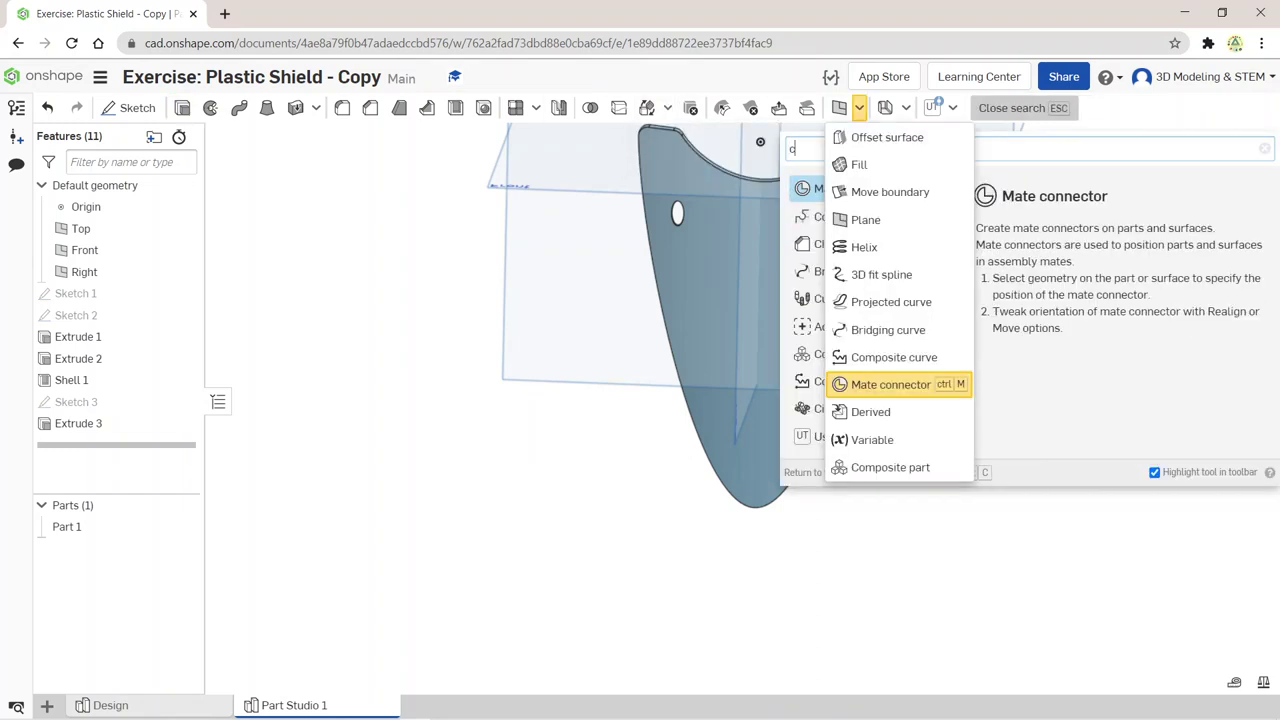
text(irc)
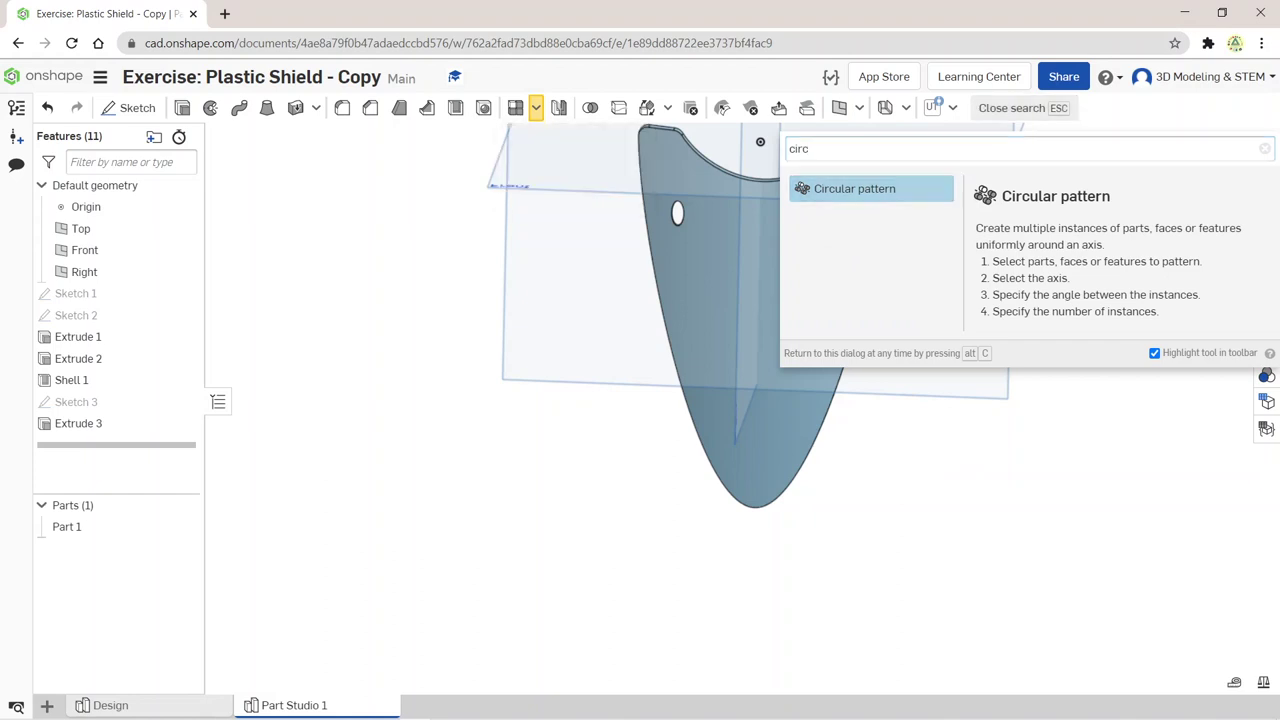
key(Return)
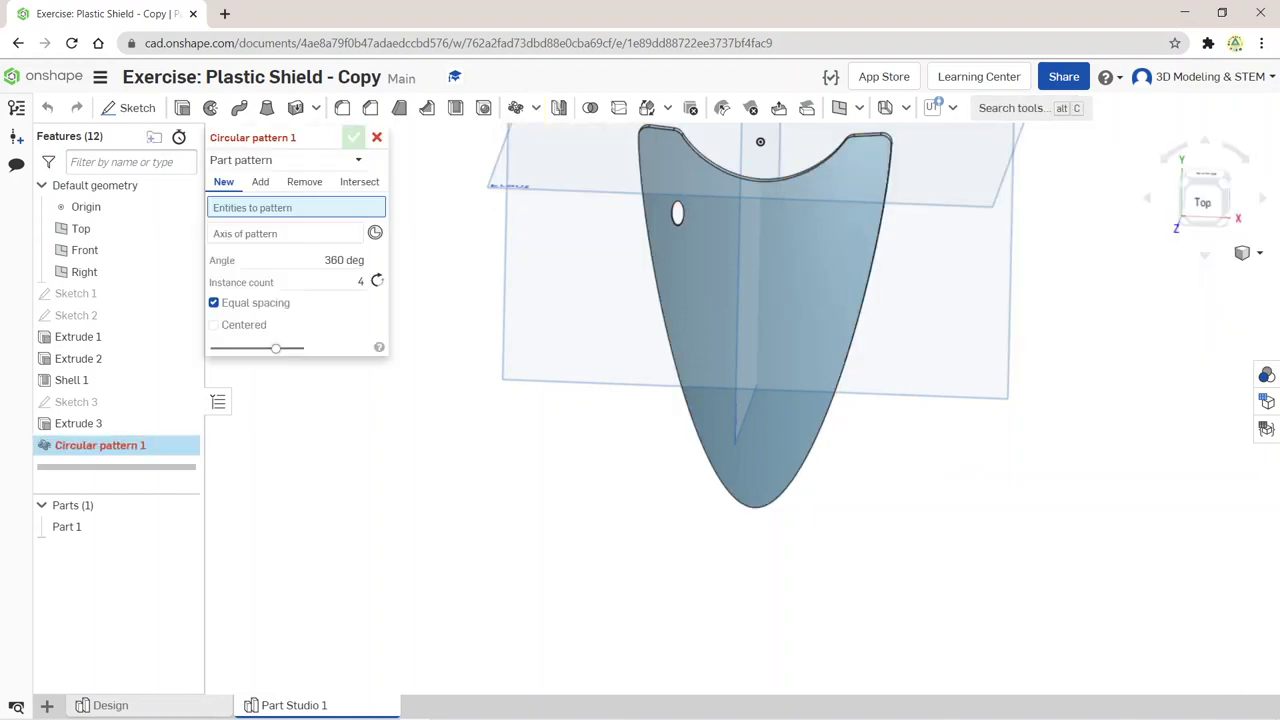
click(760, 141)
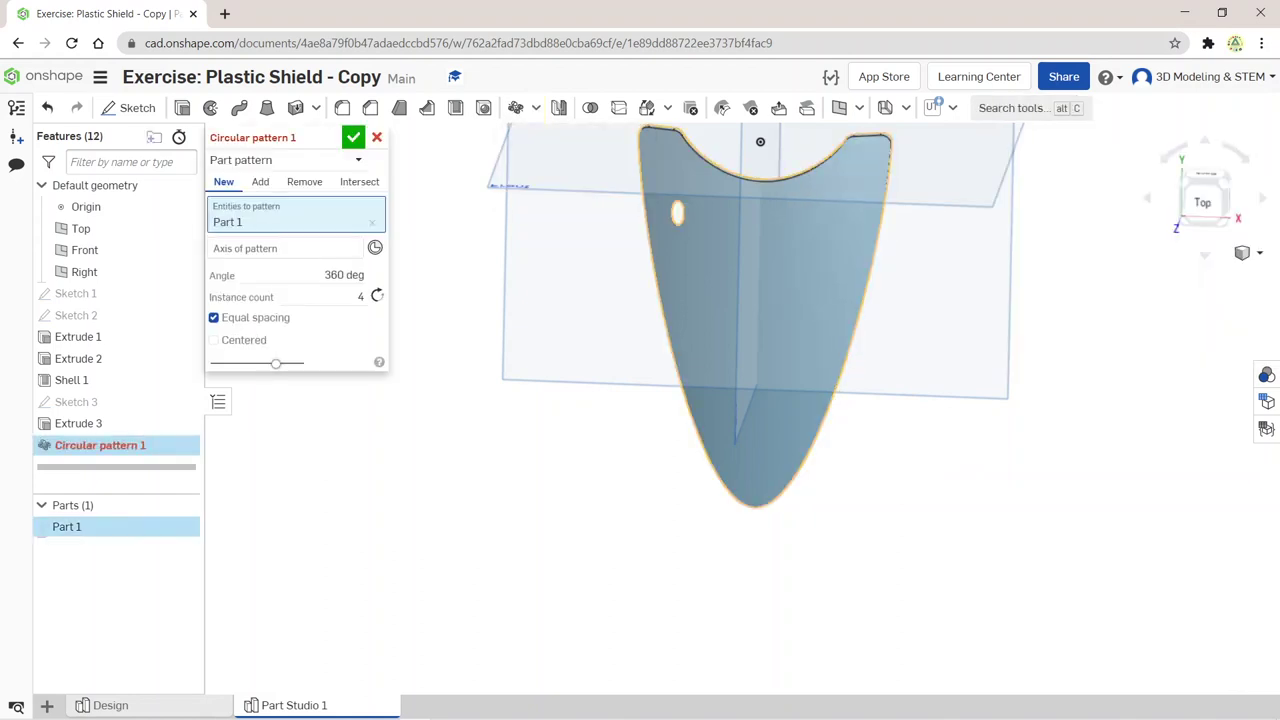
click(285, 248)
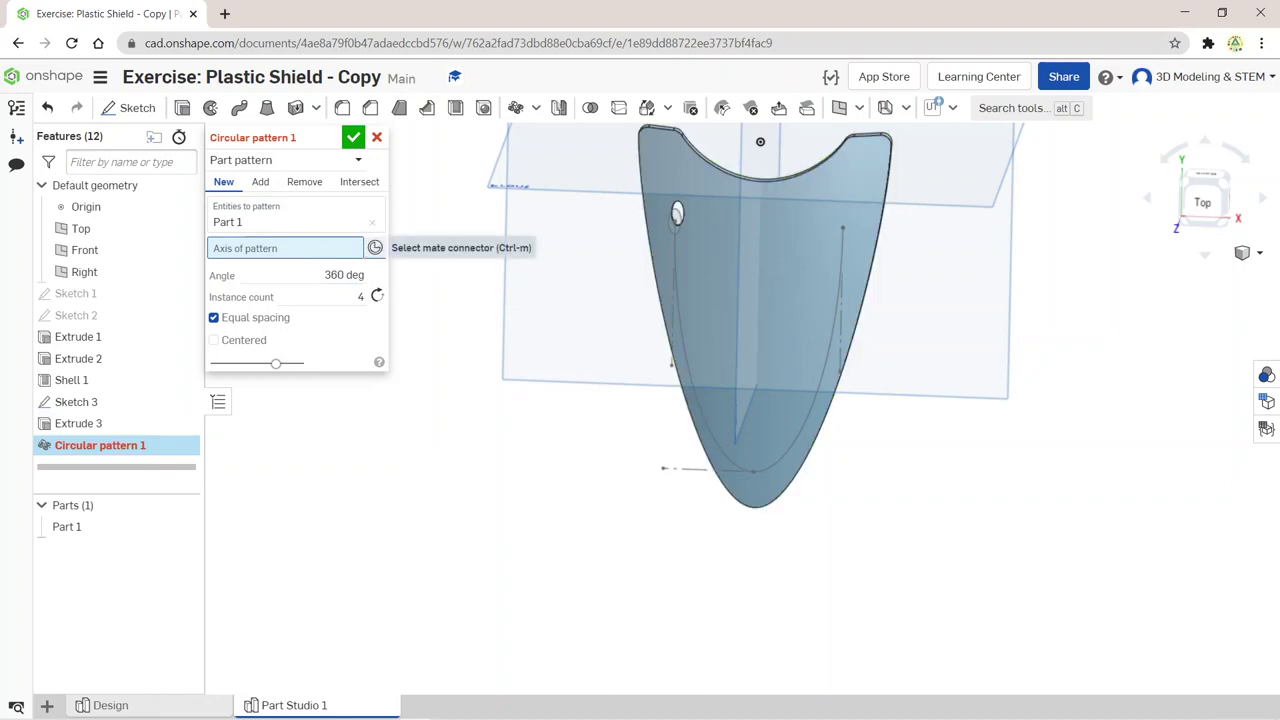
Step: Switch the pattern type to Feature pattern, pick Extrude 3 and Sketch 3, and try the shield face as the axis
click(285, 160)
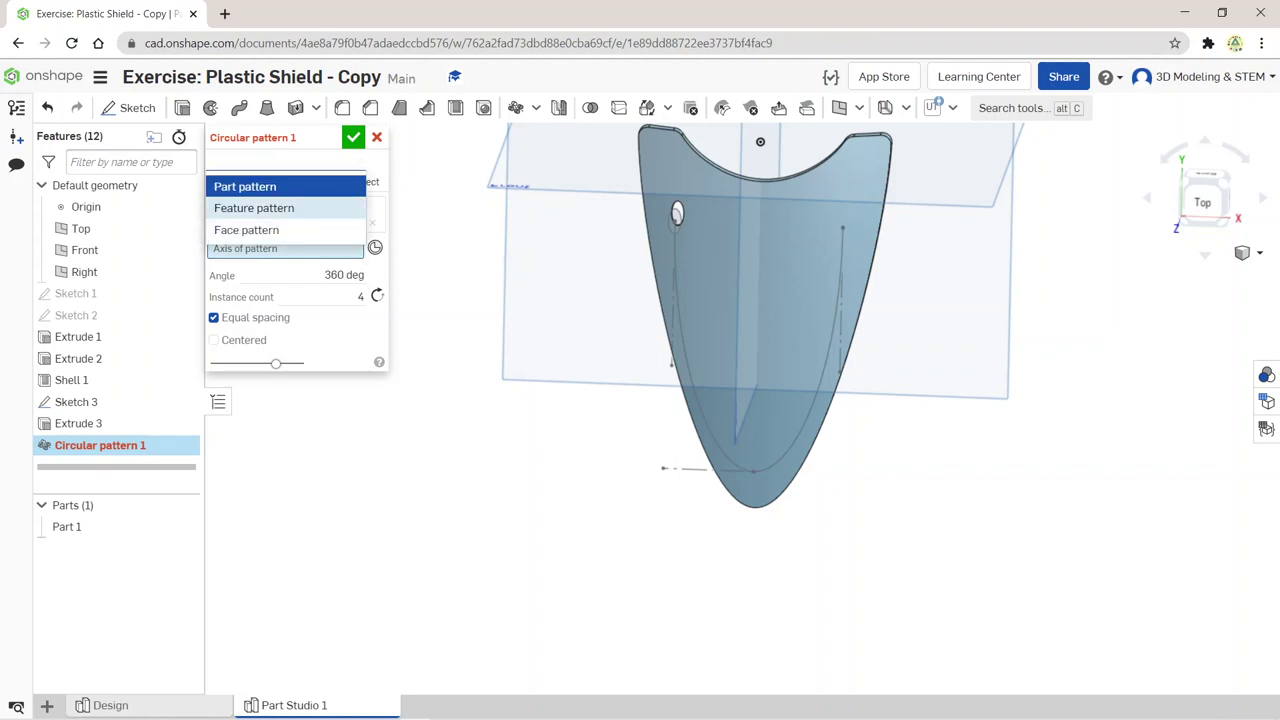
click(254, 208)
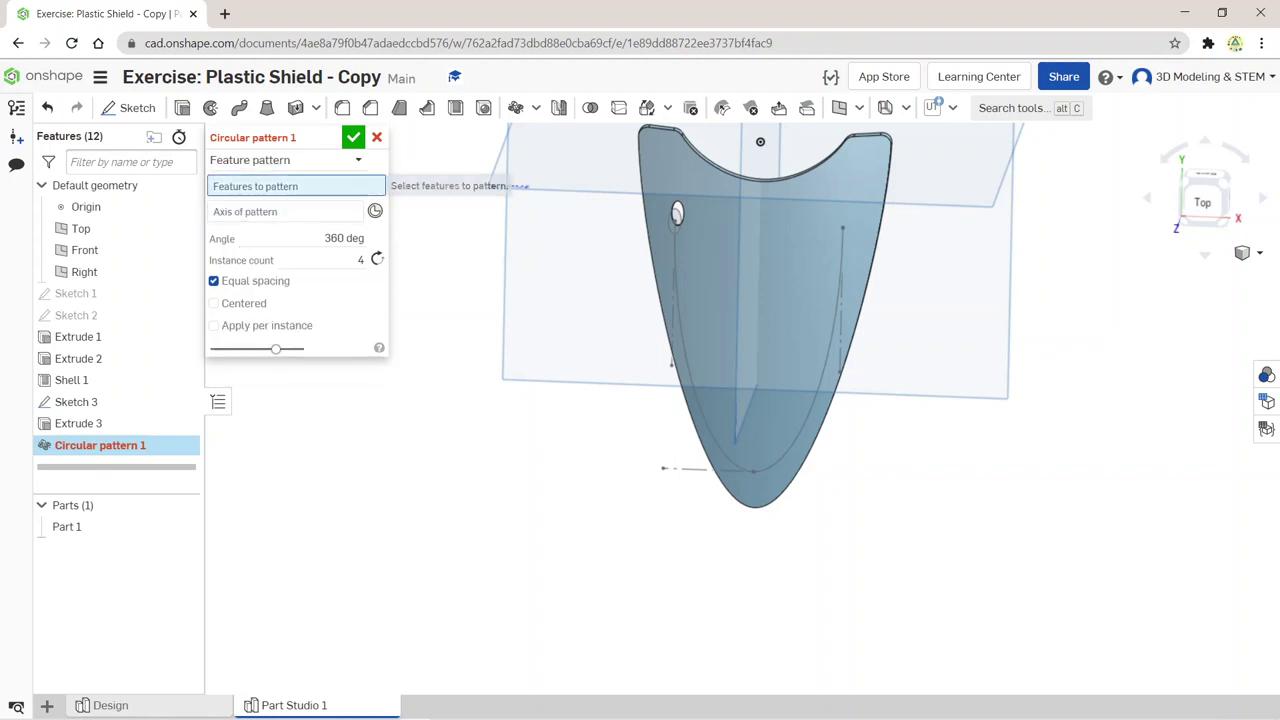
click(677, 213)
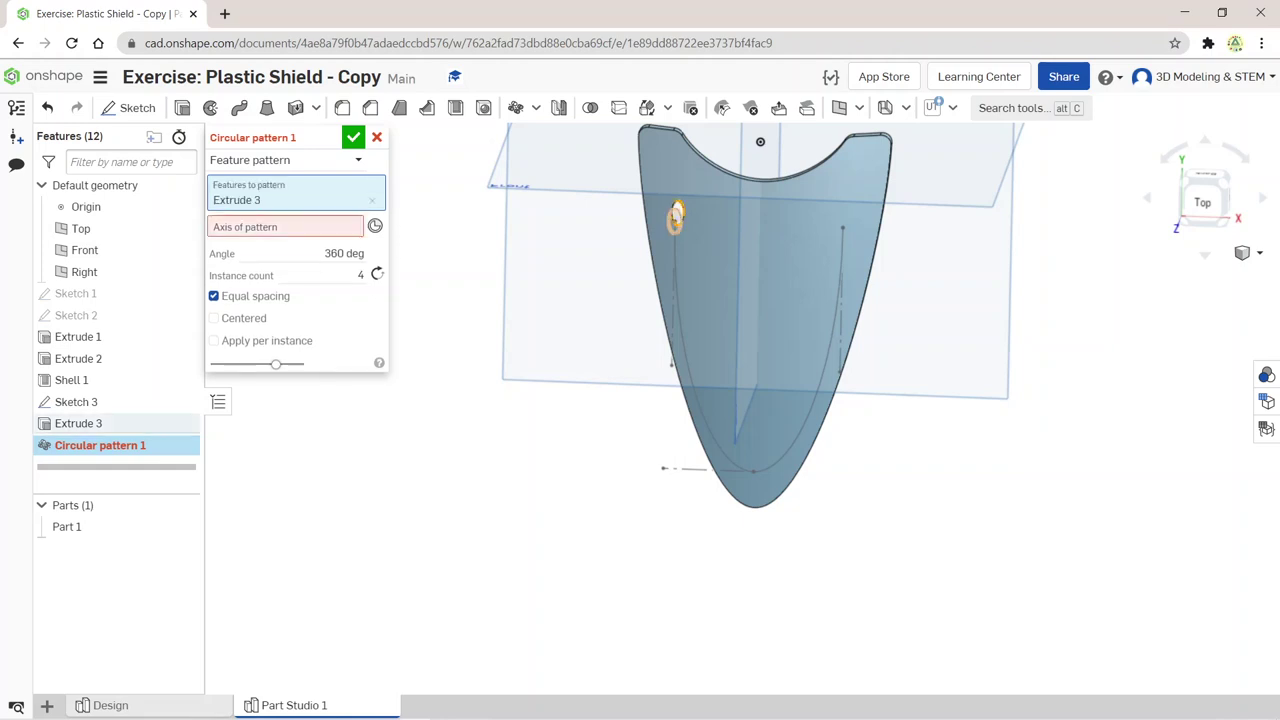
click(677, 214)
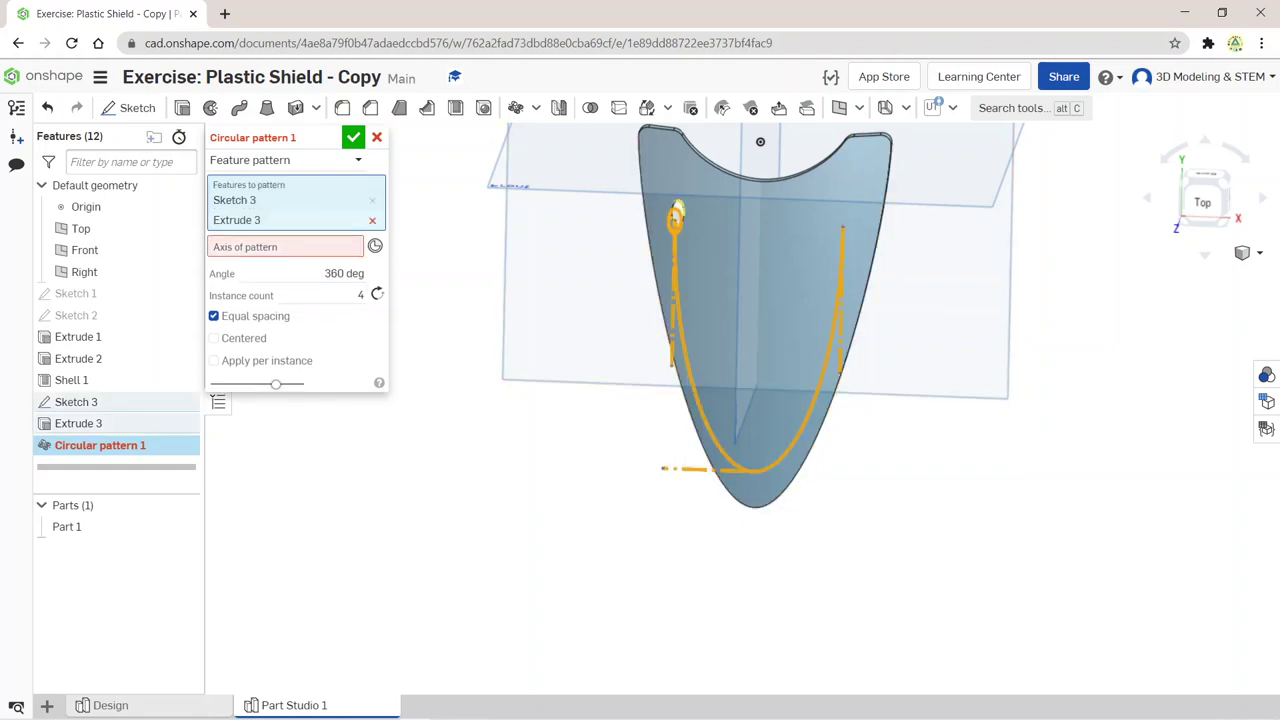
click(677, 212)
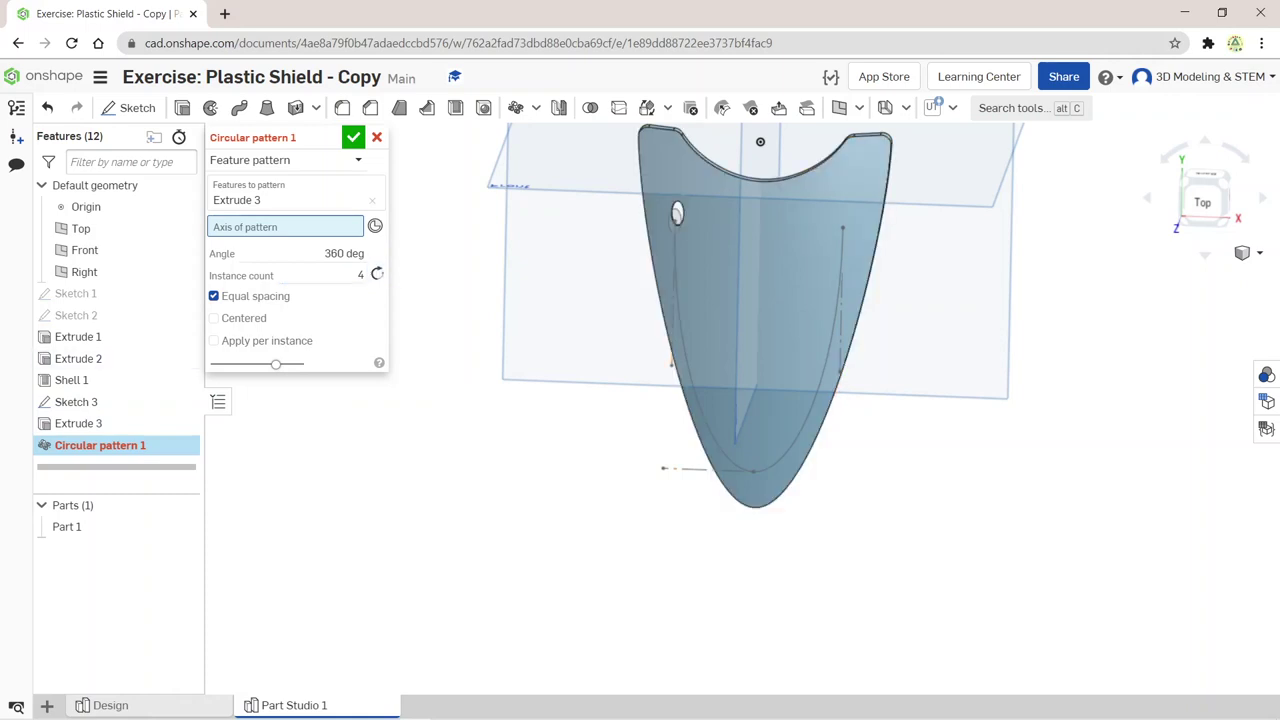
click(760, 141)
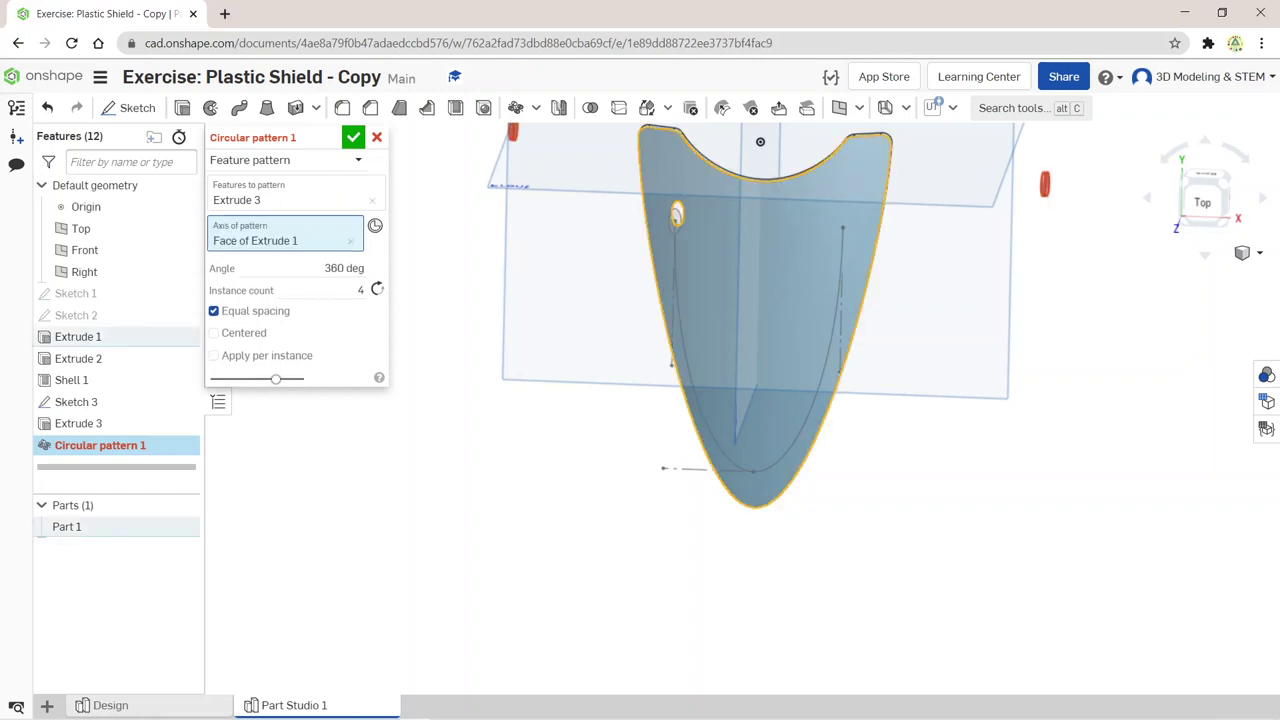
click(760, 141)
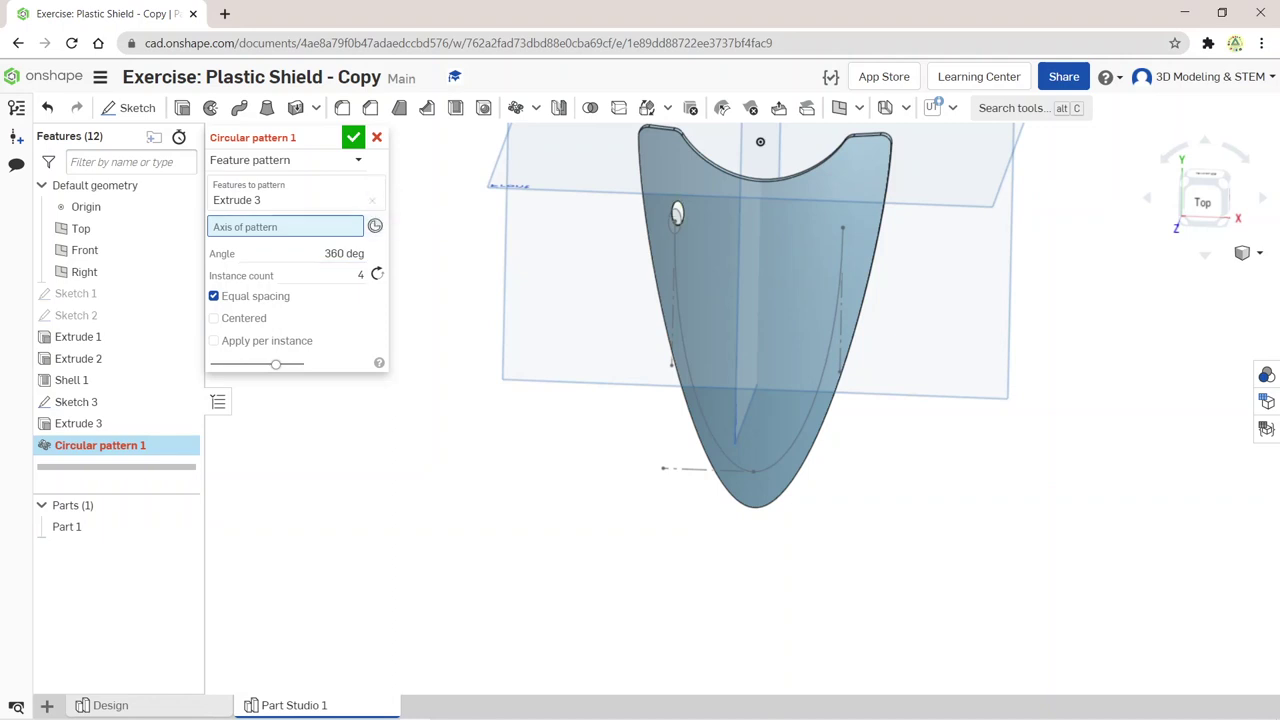
Step: Keep Feature pattern, drop Extrude 3, and add Sketch 3 as the patterned feature
click(285, 160)
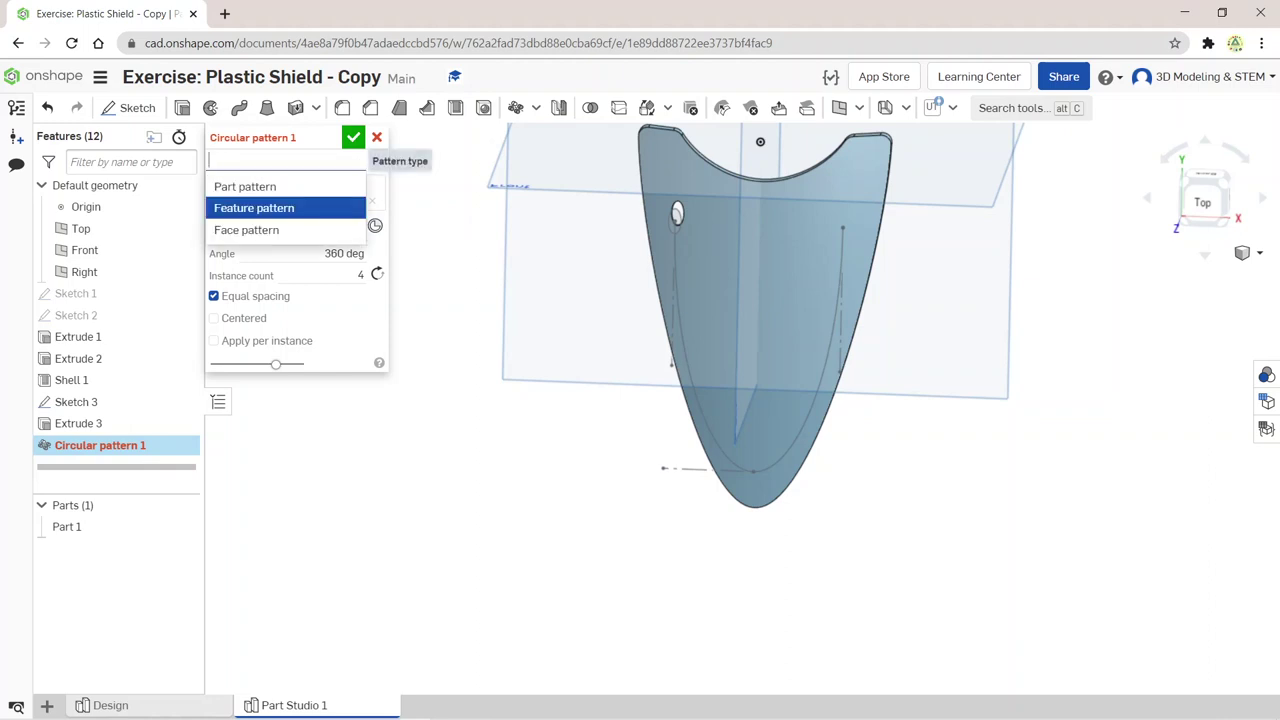
click(254, 207)
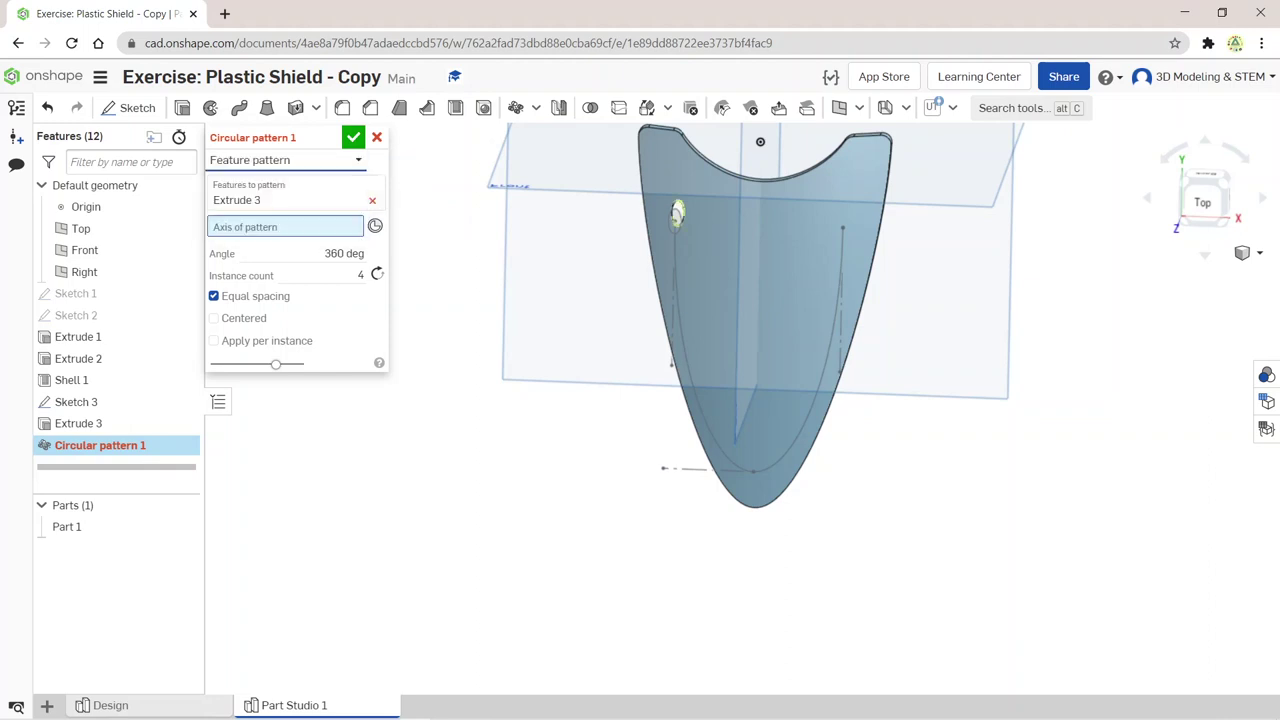
click(372, 200)
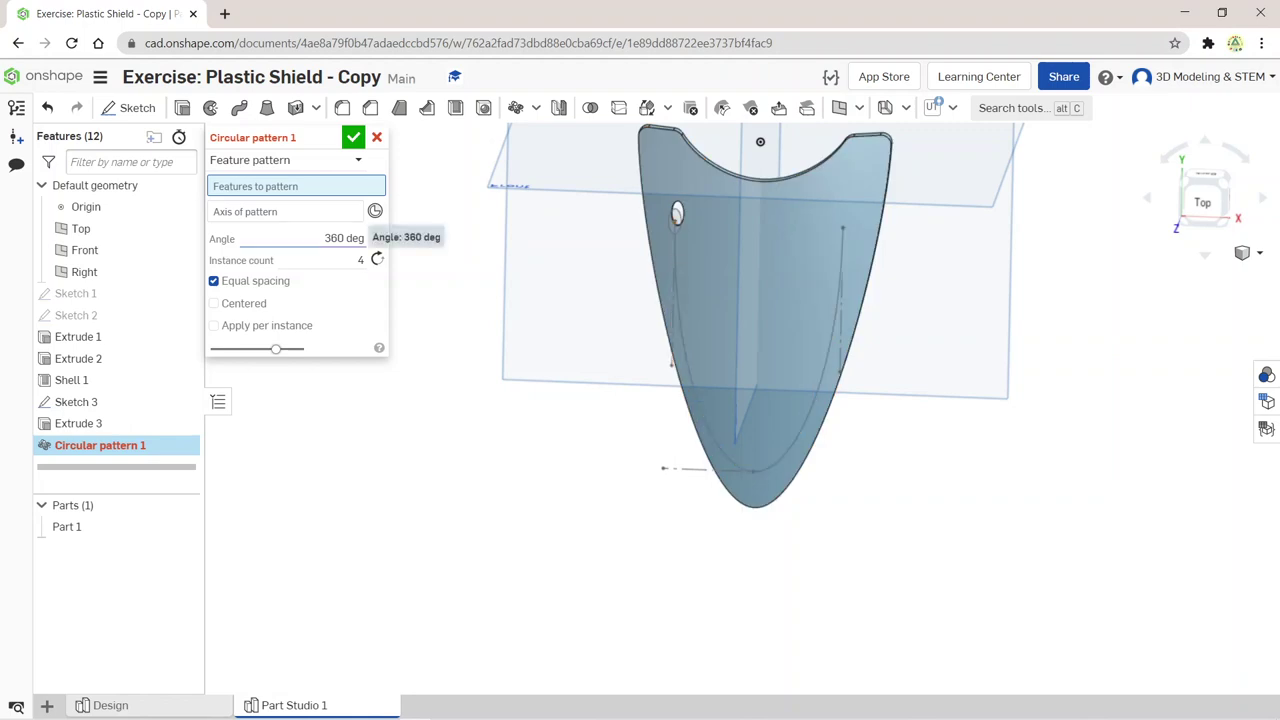
click(290, 211)
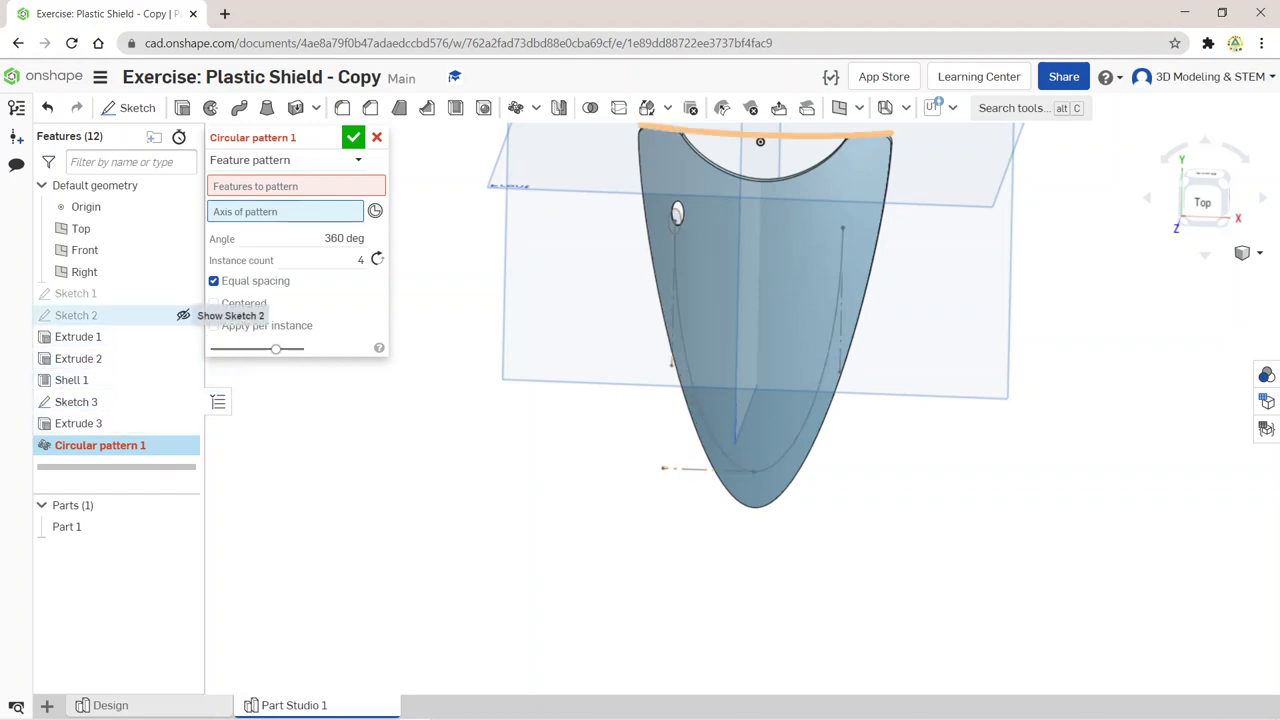
click(183, 315)
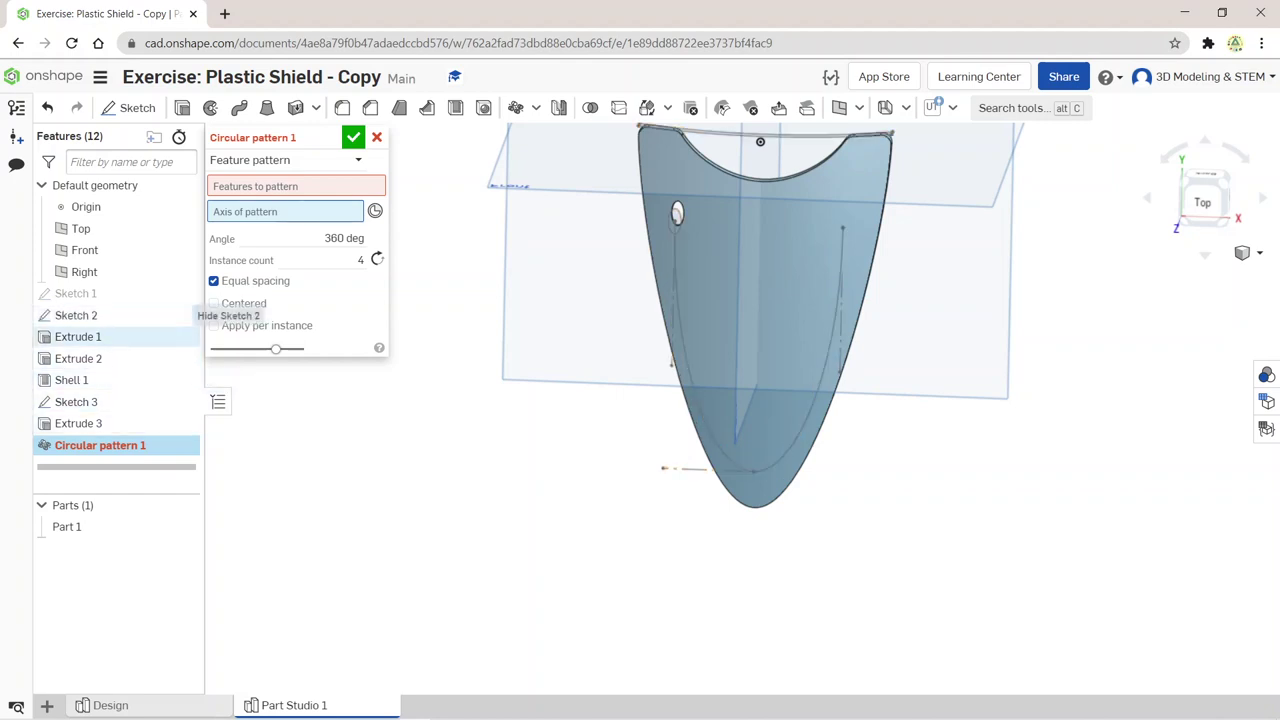
click(183, 293)
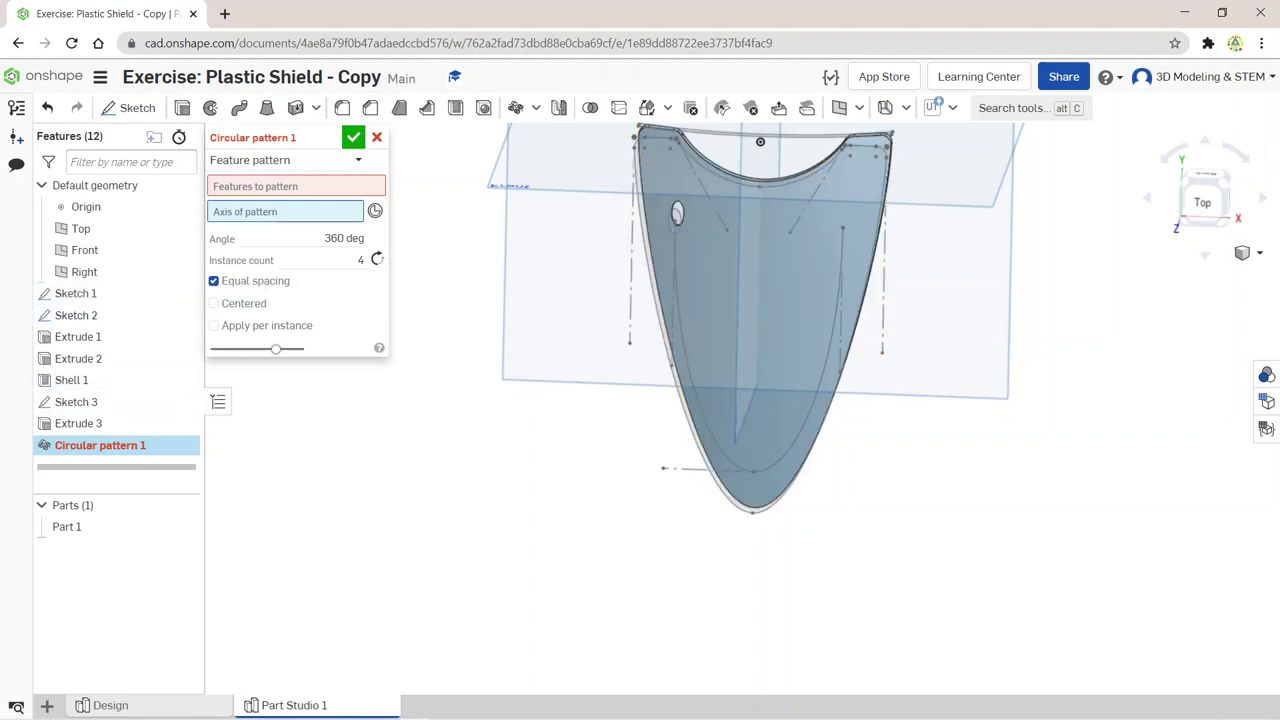
click(183, 315)
click(183, 293)
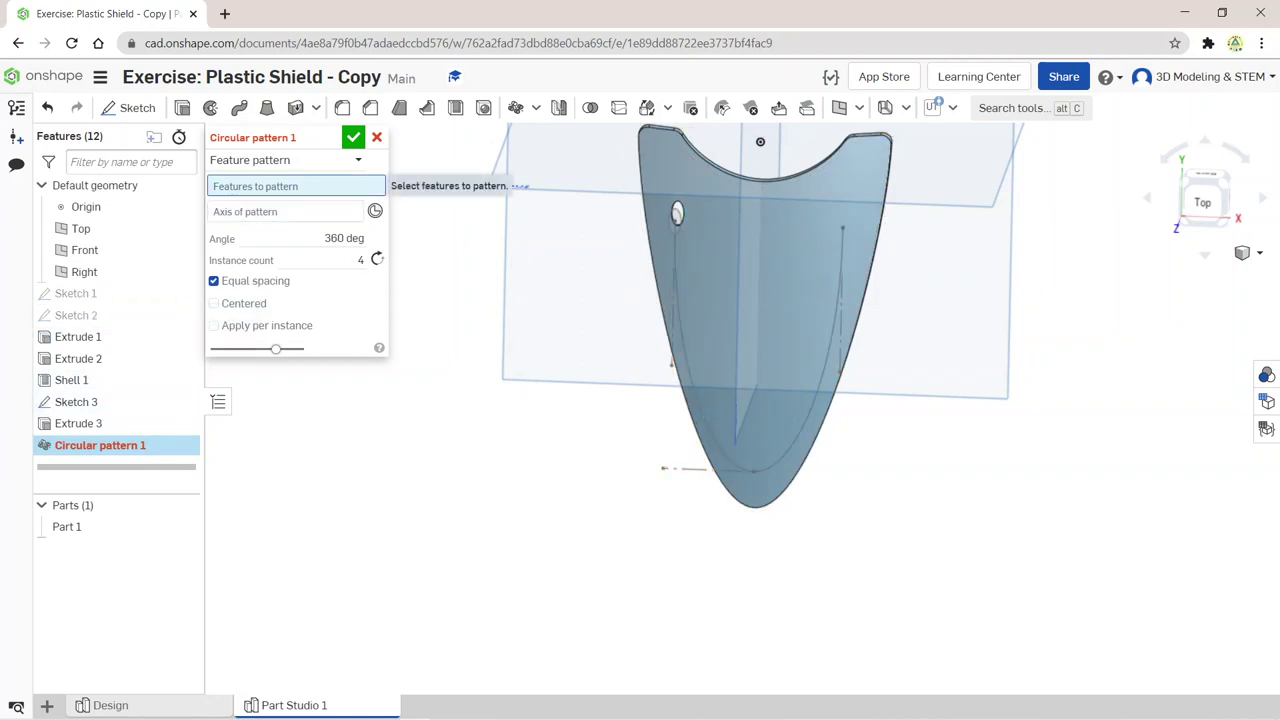
click(676, 216)
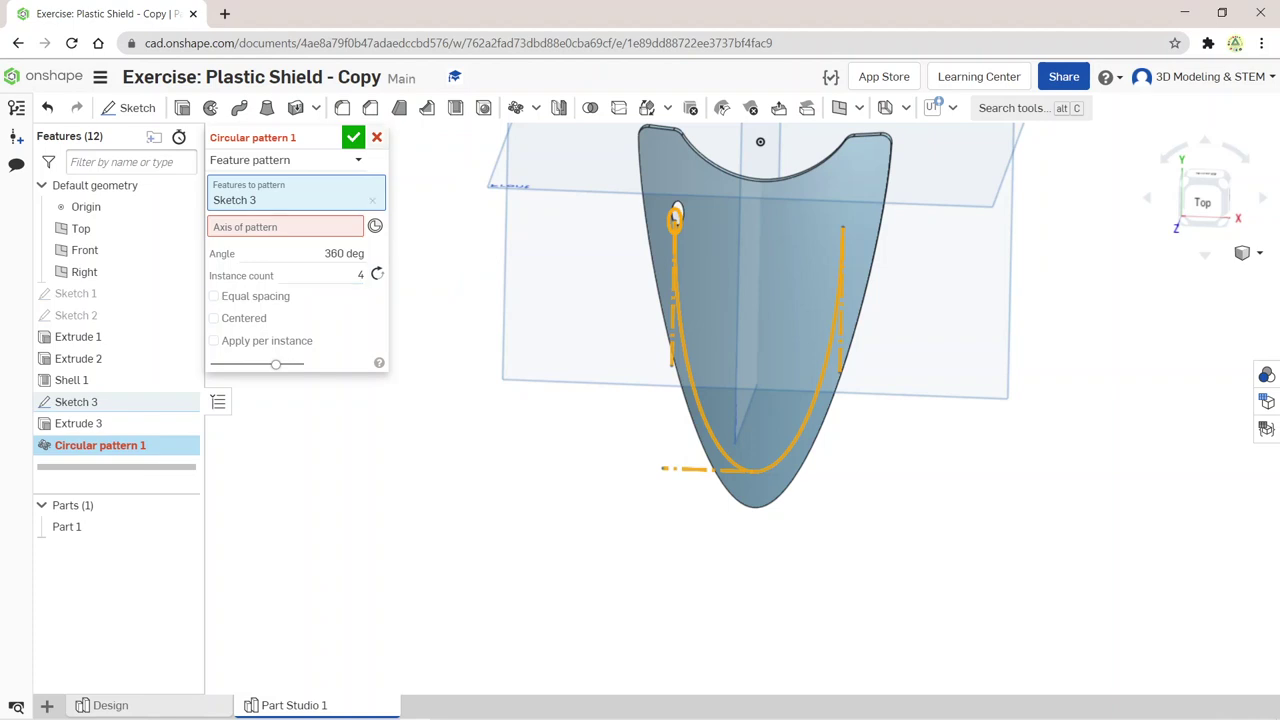
Step: Replace the circular pattern with a Curve feature pattern of Extrude 3 along the U-shaped Sketch 3 curve
key(Escape)
key(alt+c)
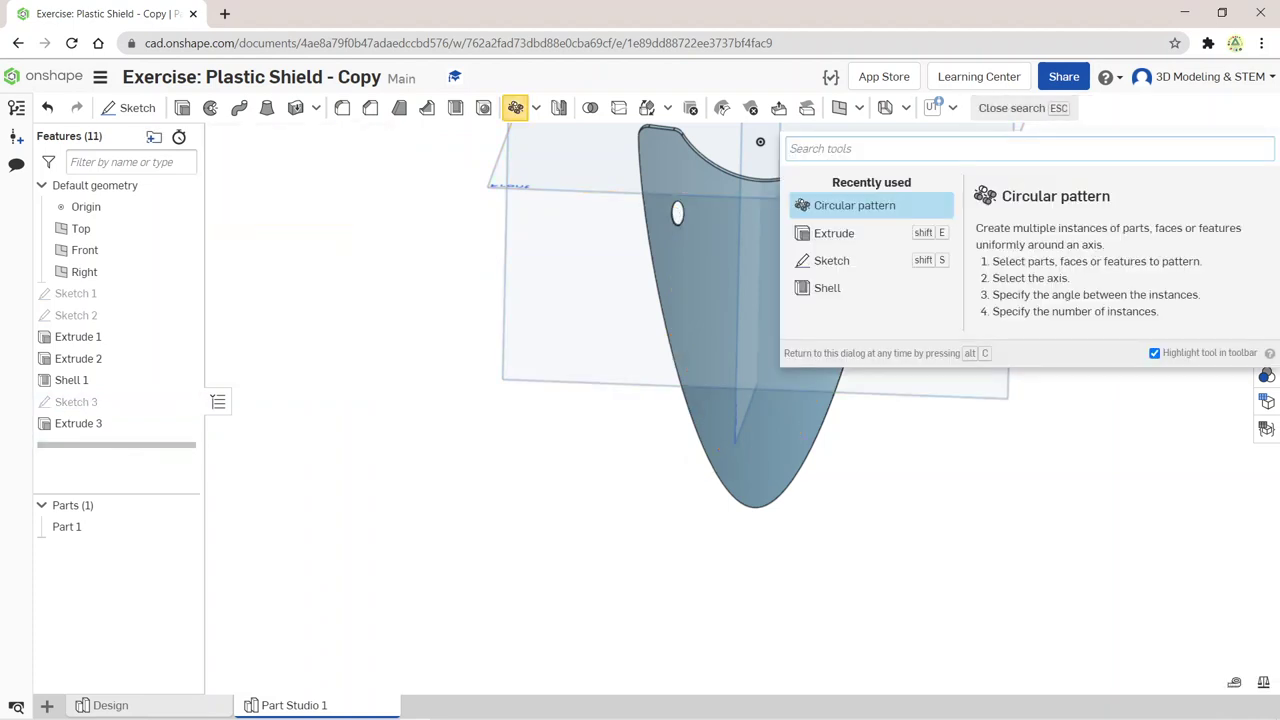
text(curve)
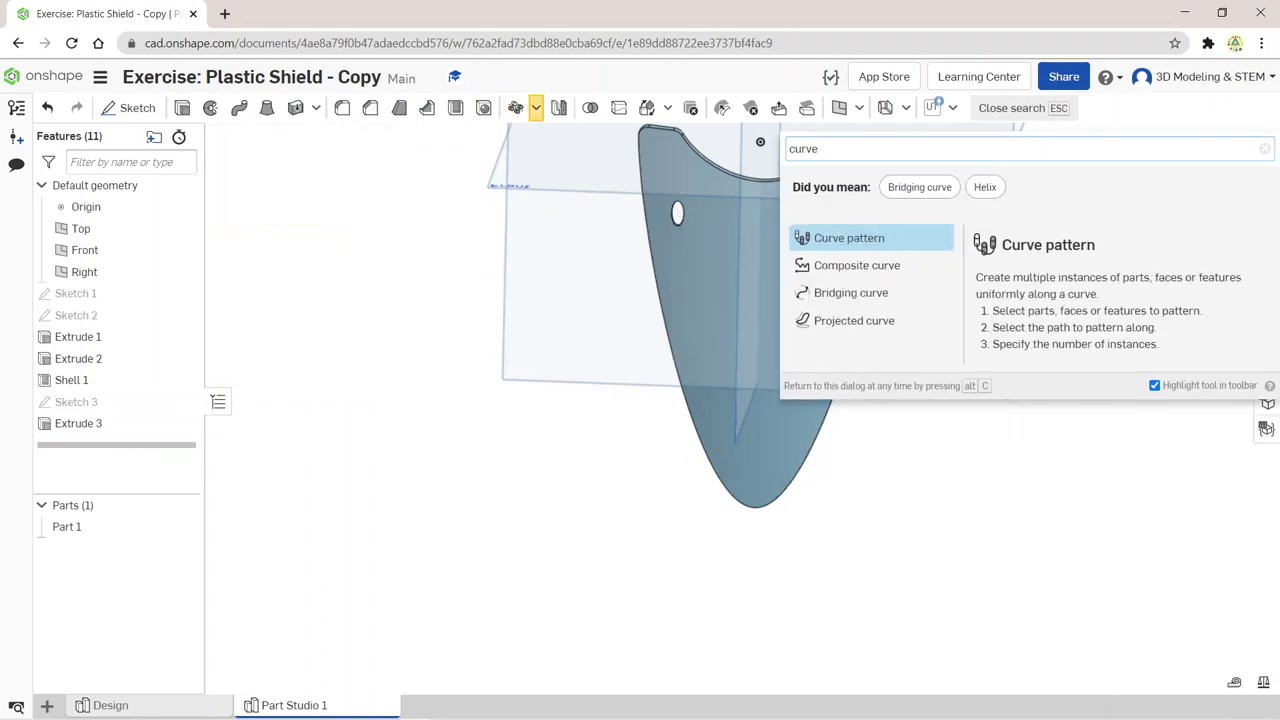
key(Return)
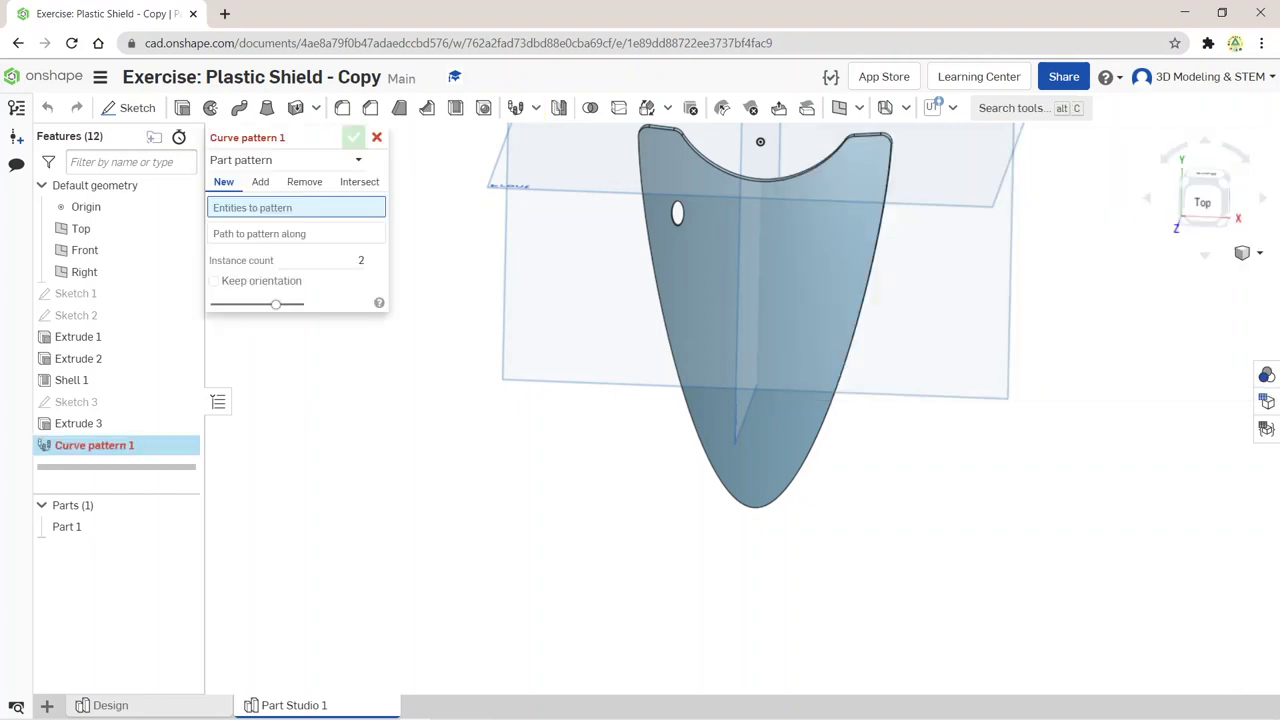
click(285, 160)
click(254, 206)
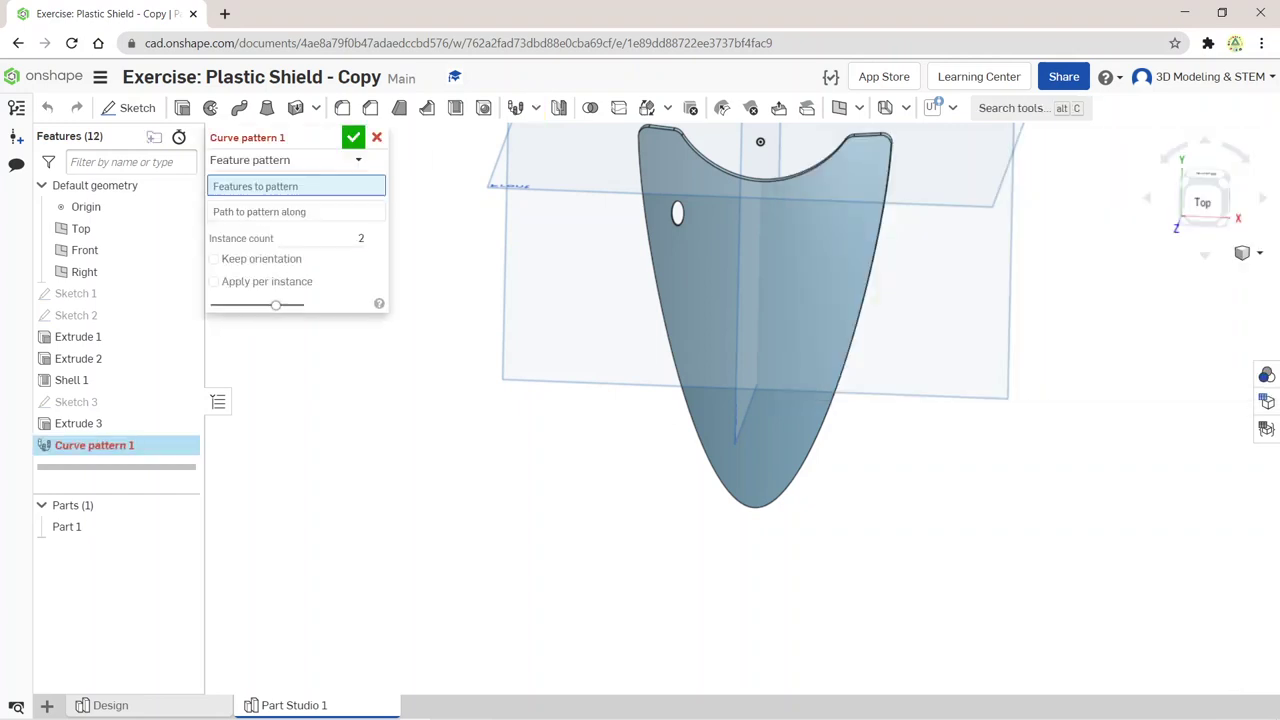
click(677, 213)
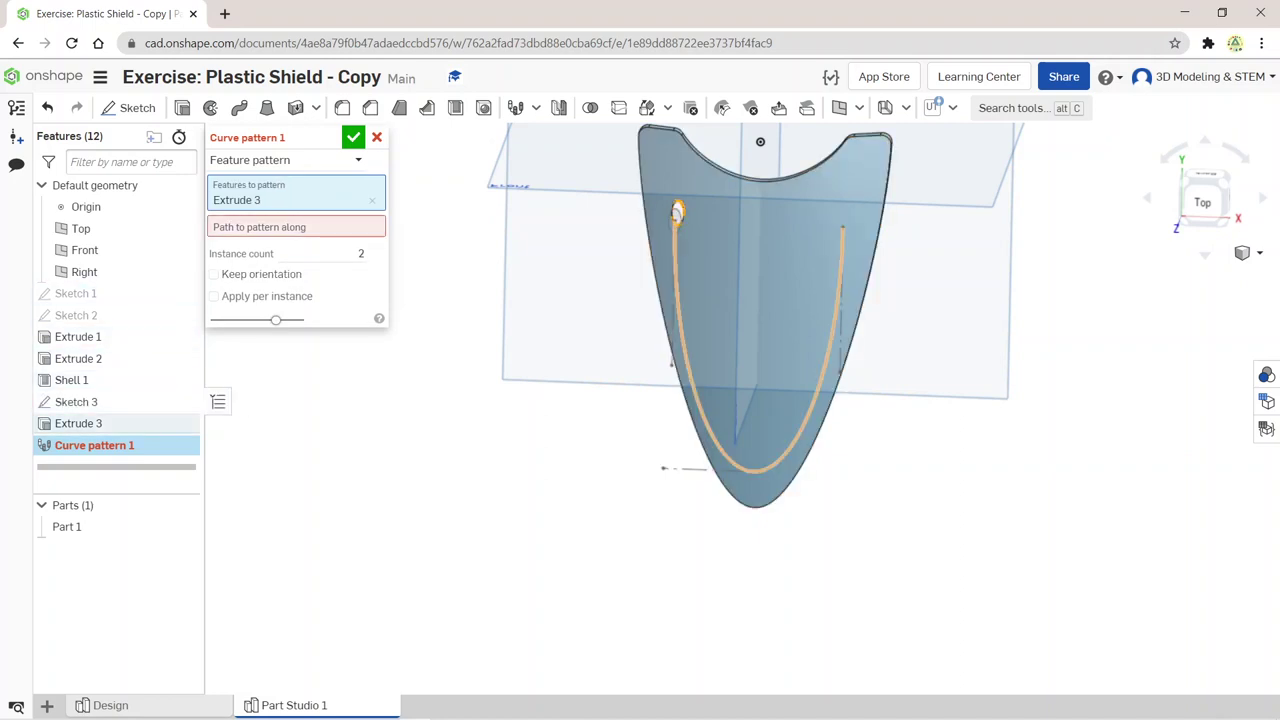
click(76, 401)
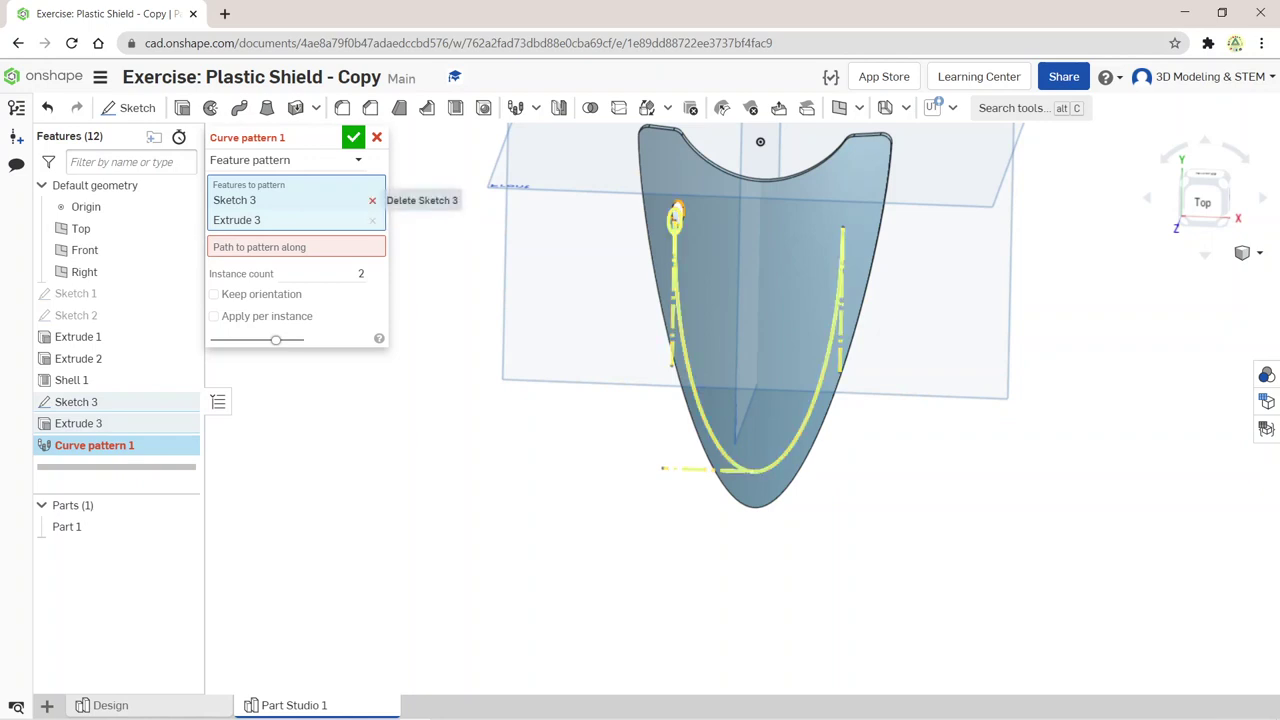
click(372, 200)
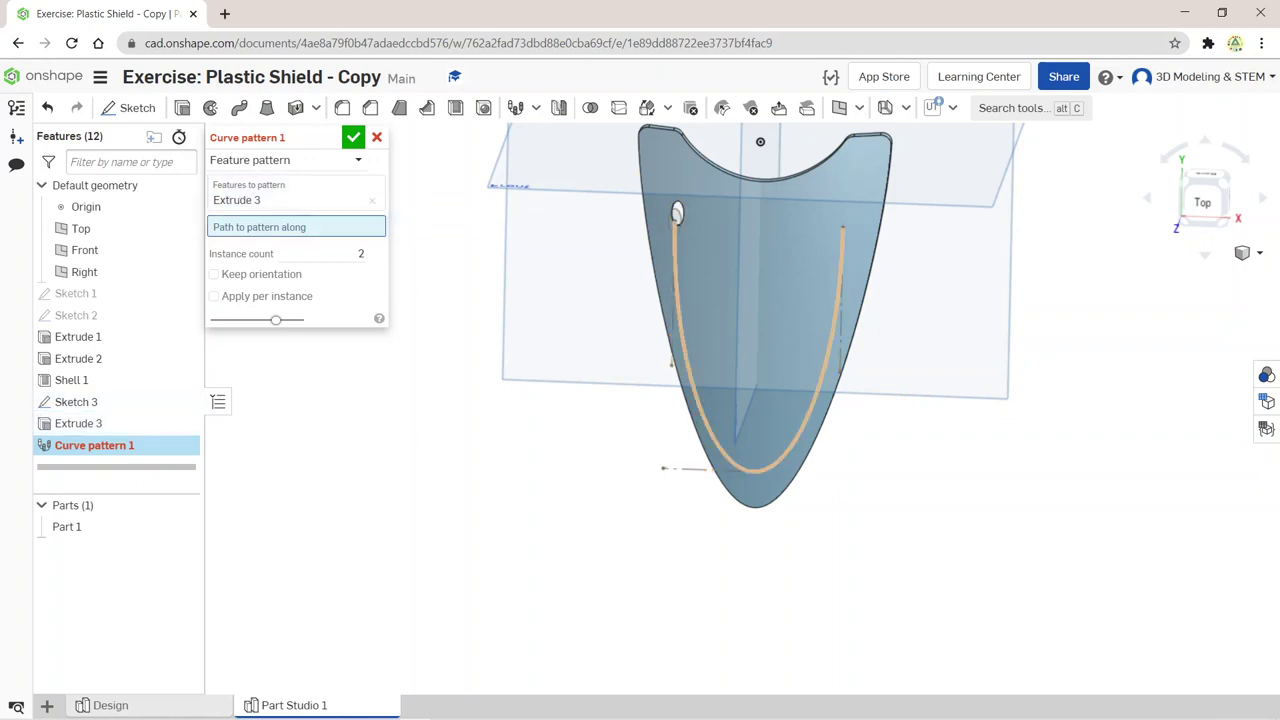
click(673, 317)
Step: Set 13 instances with Keep orientation and Apply per instance, accept, and hide Sketch 3
click(330, 268)
text(13)
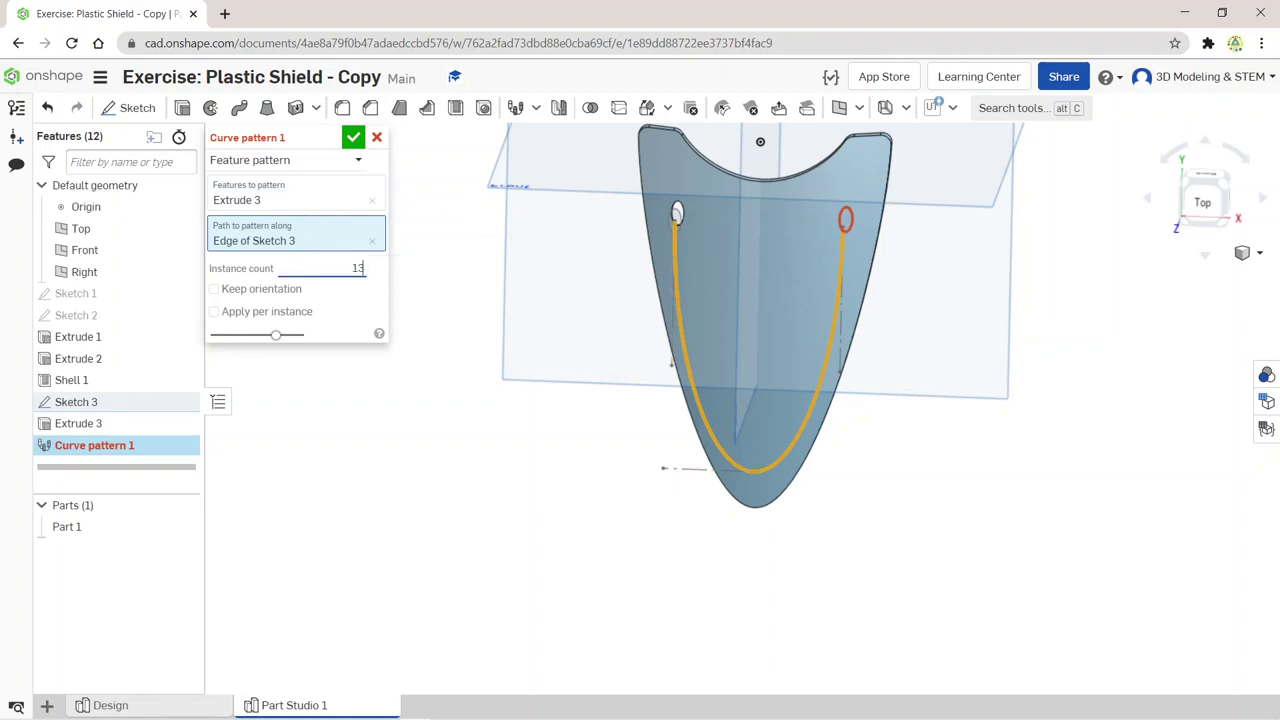
key(Return)
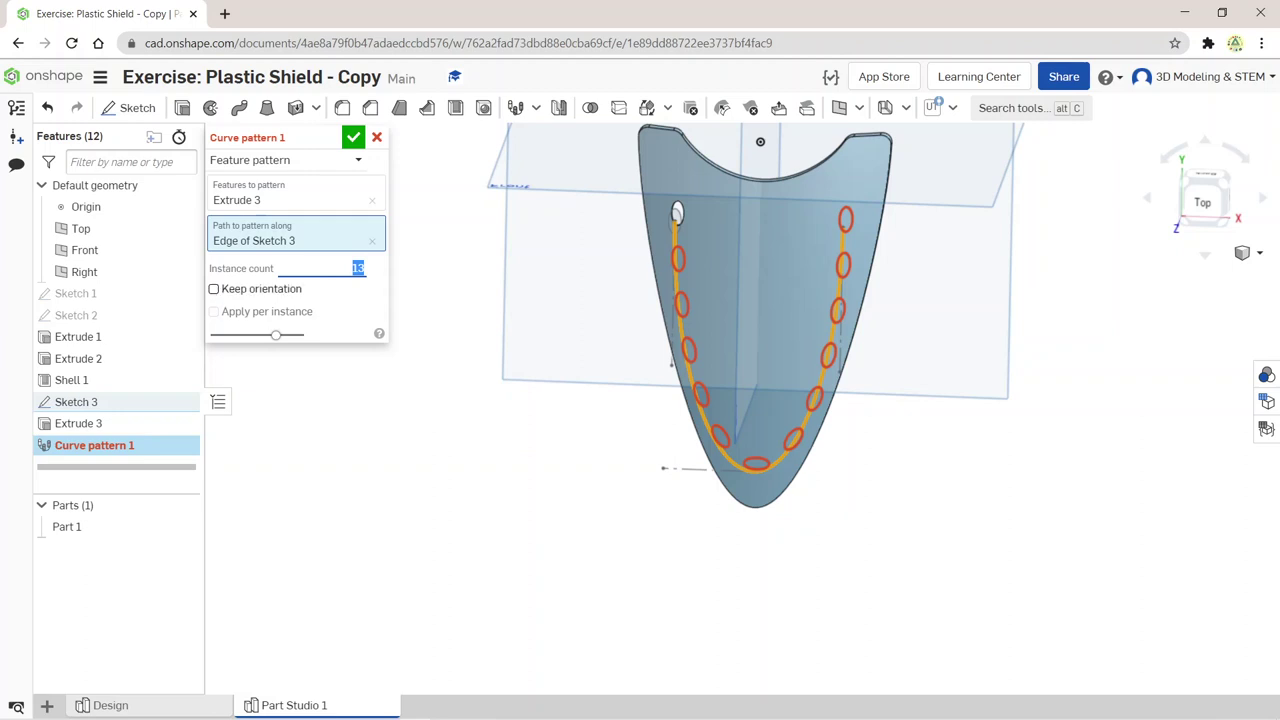
click(214, 289)
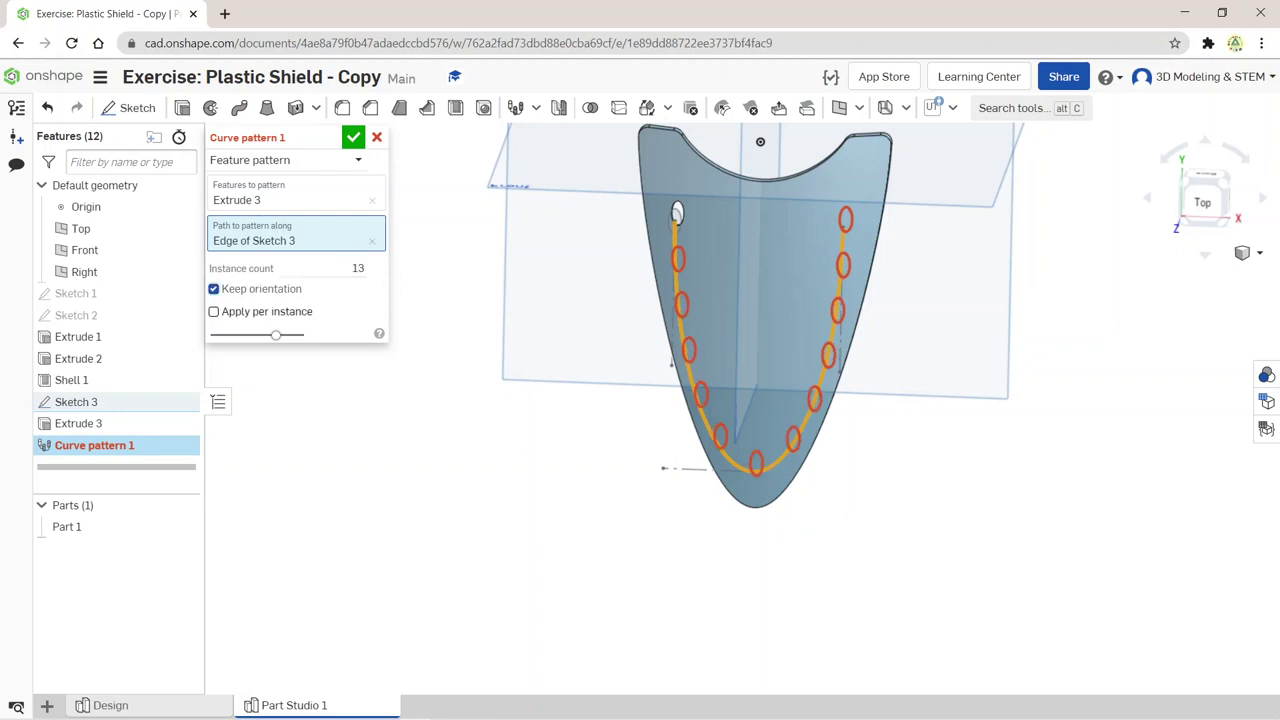
click(214, 312)
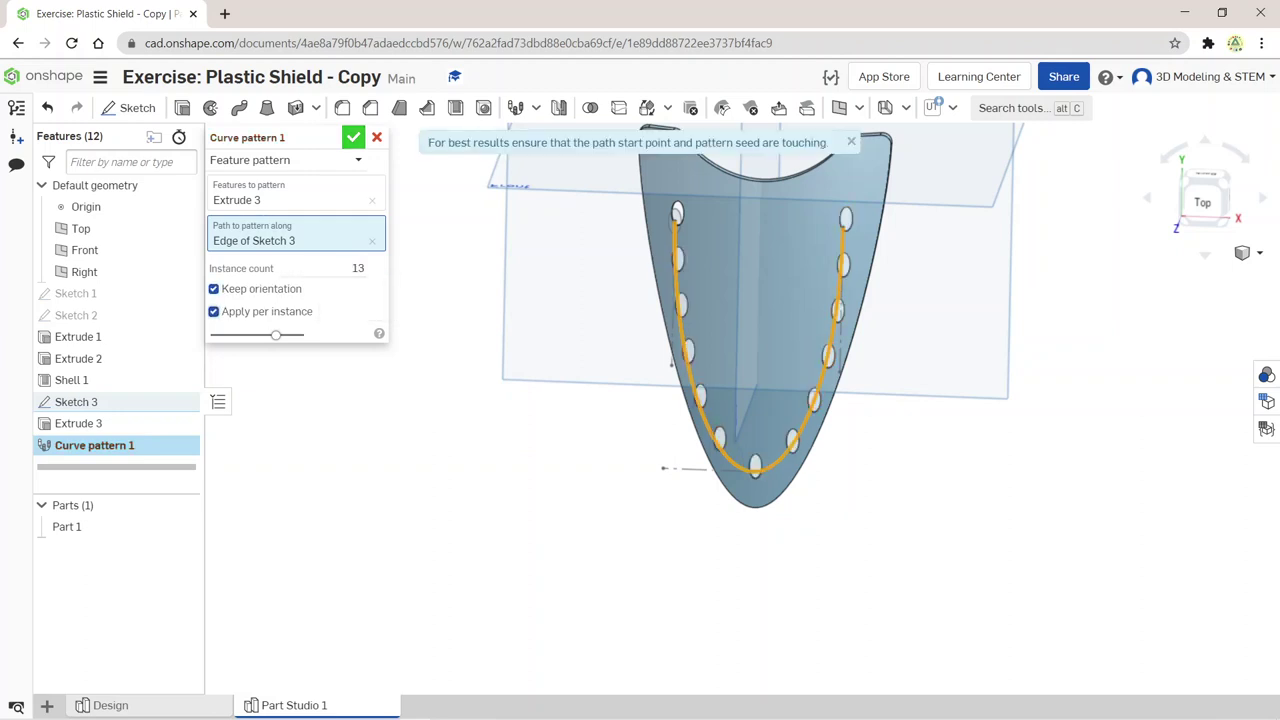
key(Return)
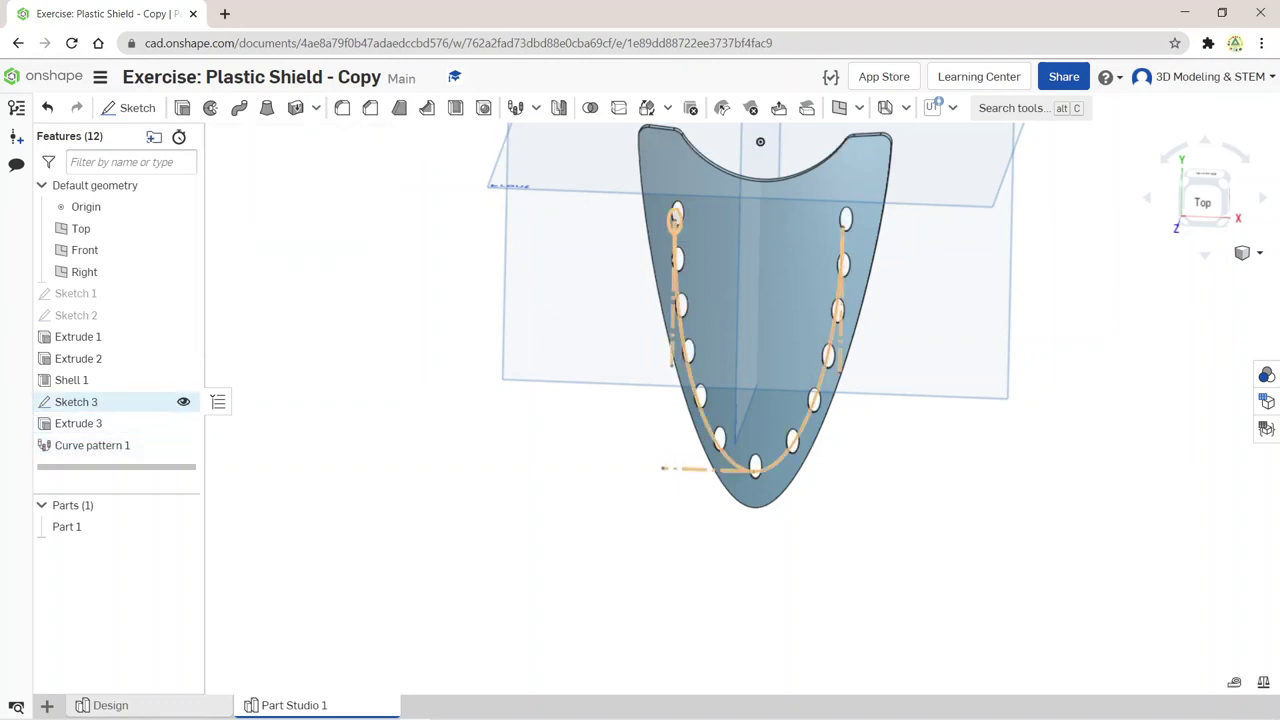
click(181, 401)
right_drag(760, 141, 711, 137)
mouse_move(857, 408)
right_down()
mouse_move(615, 204)
mouse_move(526, 266)
mouse_move(789, 220)
mouse_move(721, 203)
right_up()
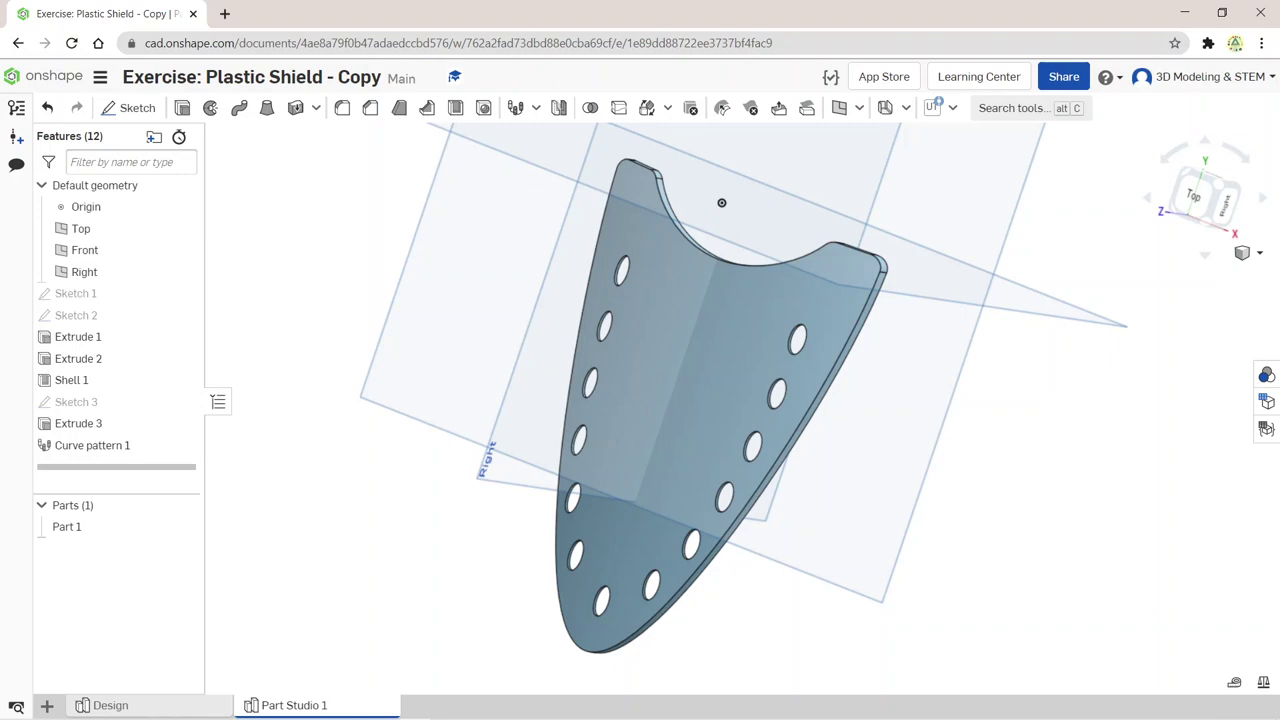
right_drag(721, 203, 872, 406)
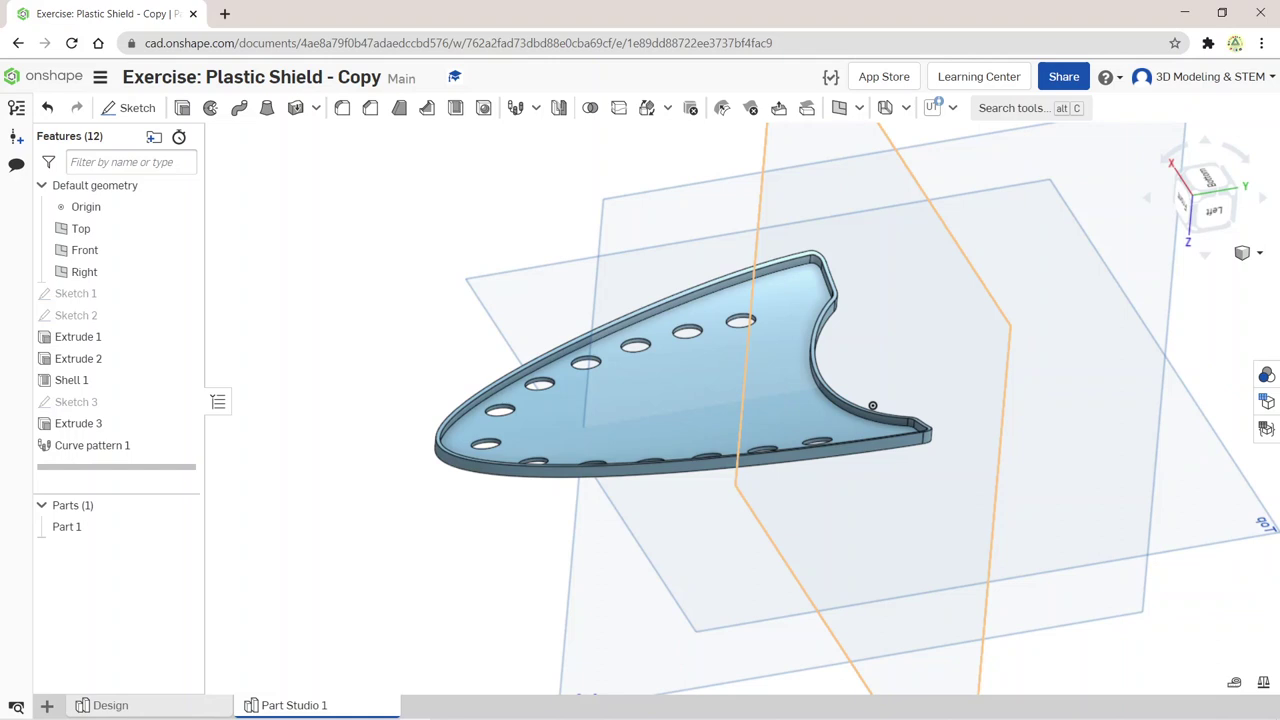
Step: Create a surface Sweep with the shell's outer edge as its profile
click(239, 107)
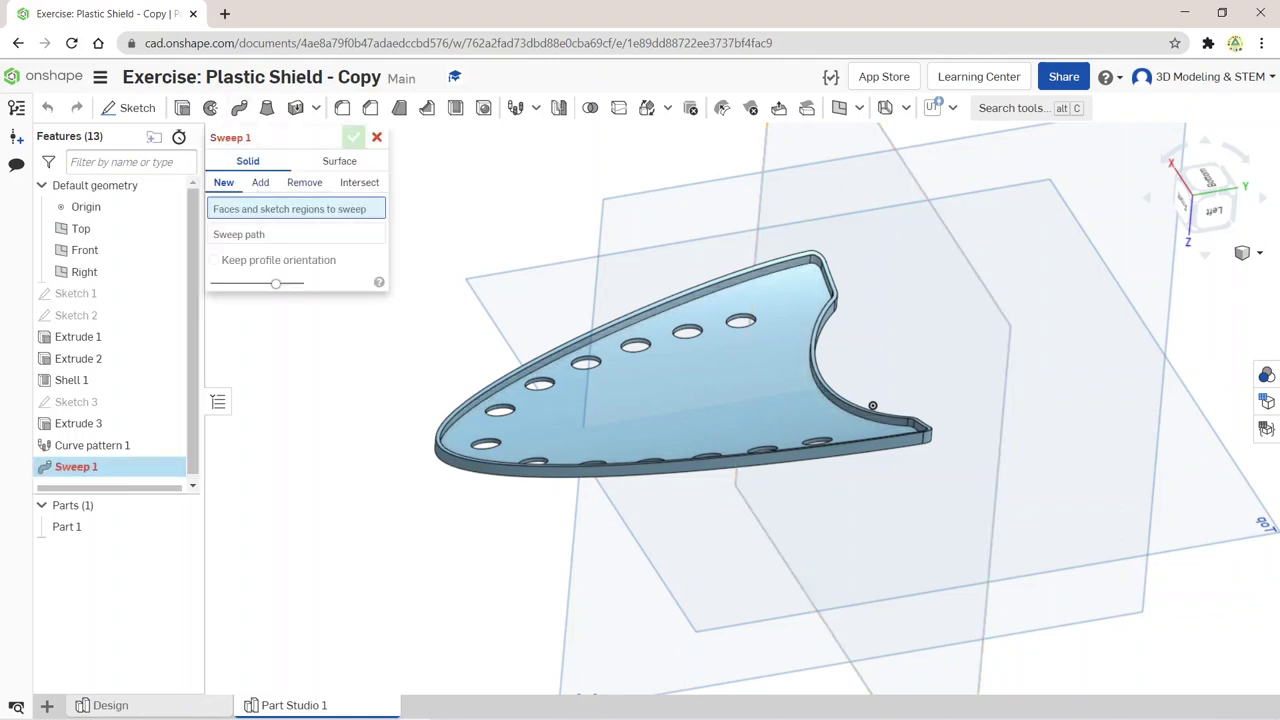
click(339, 161)
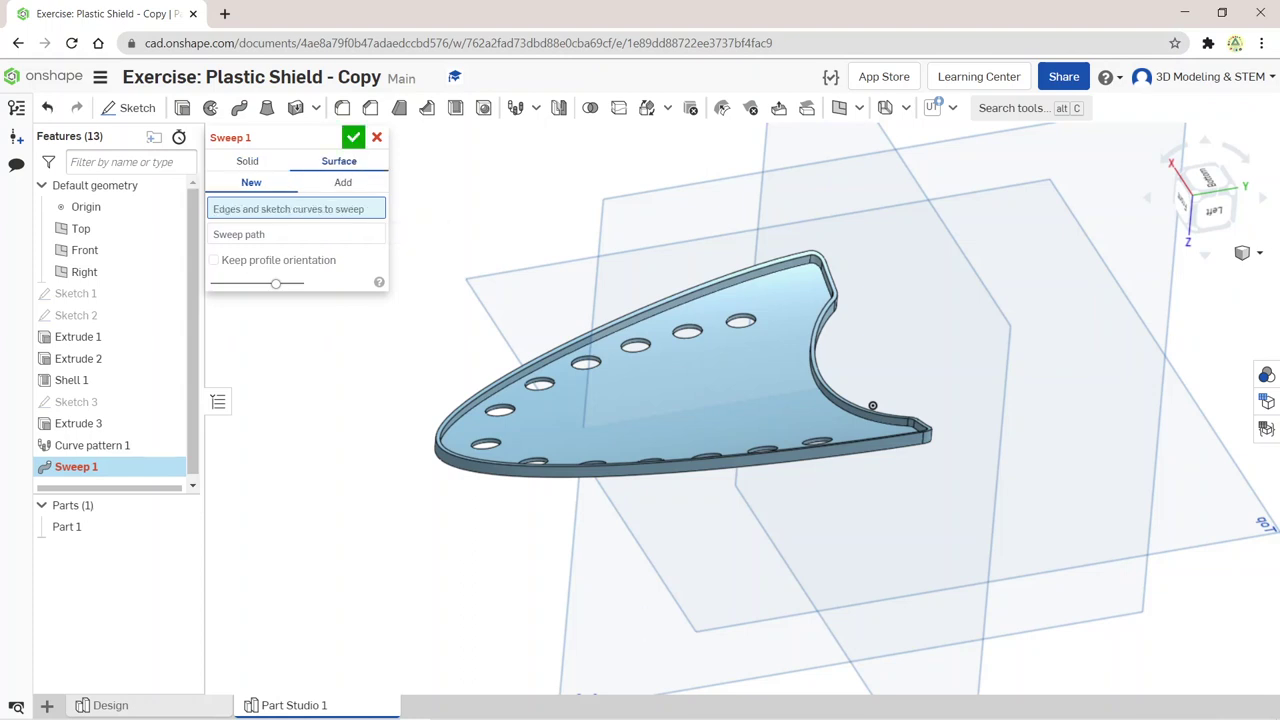
click(872, 405)
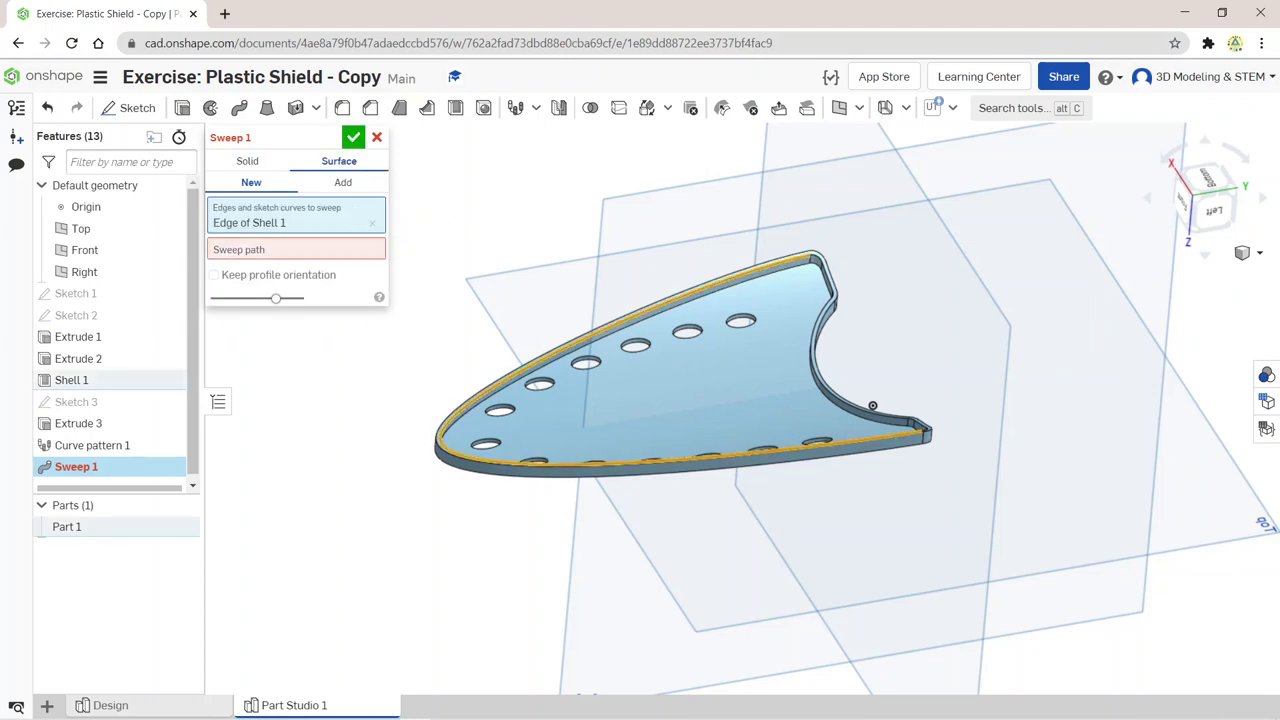
click(872, 405)
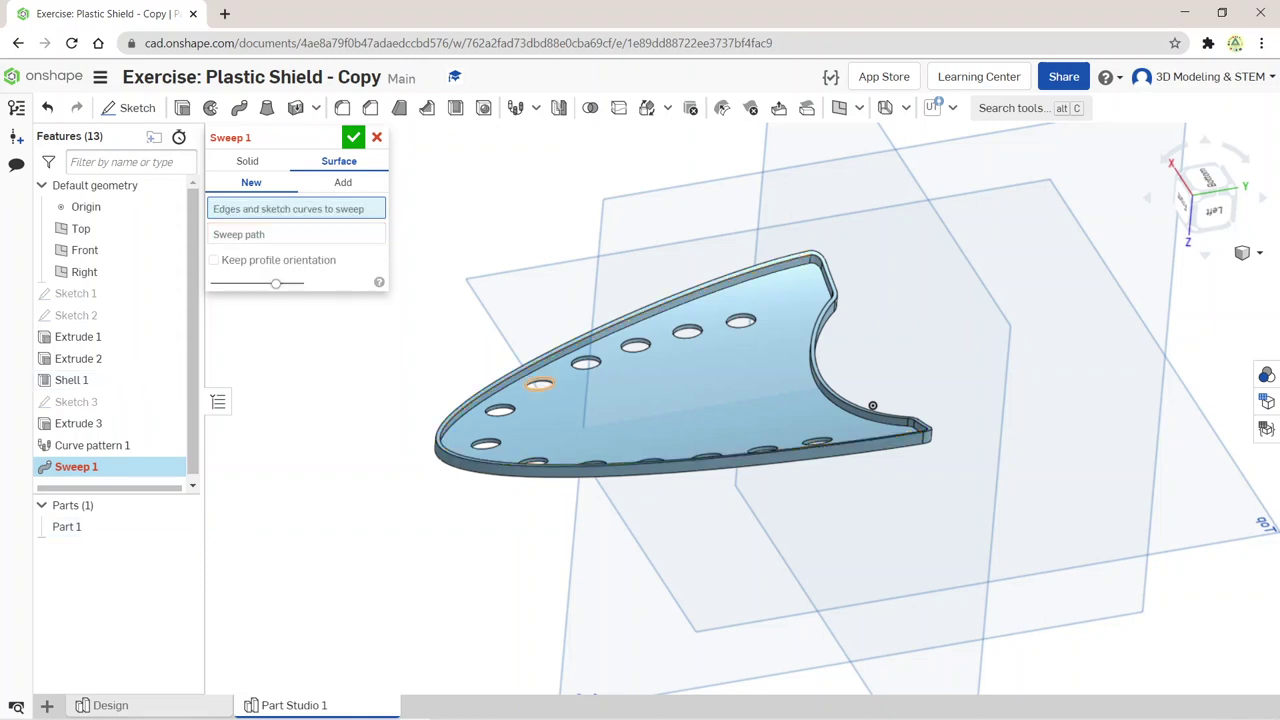
click(872, 405)
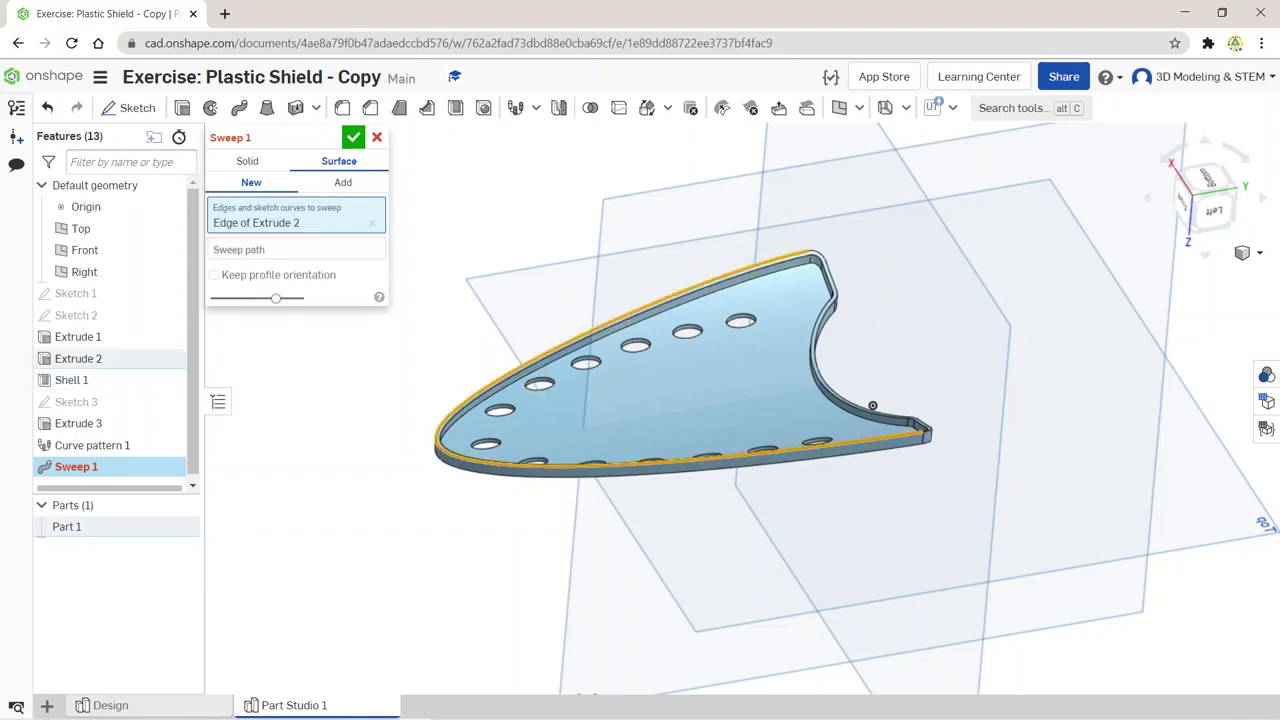
scroll(507, 434, up, 5)
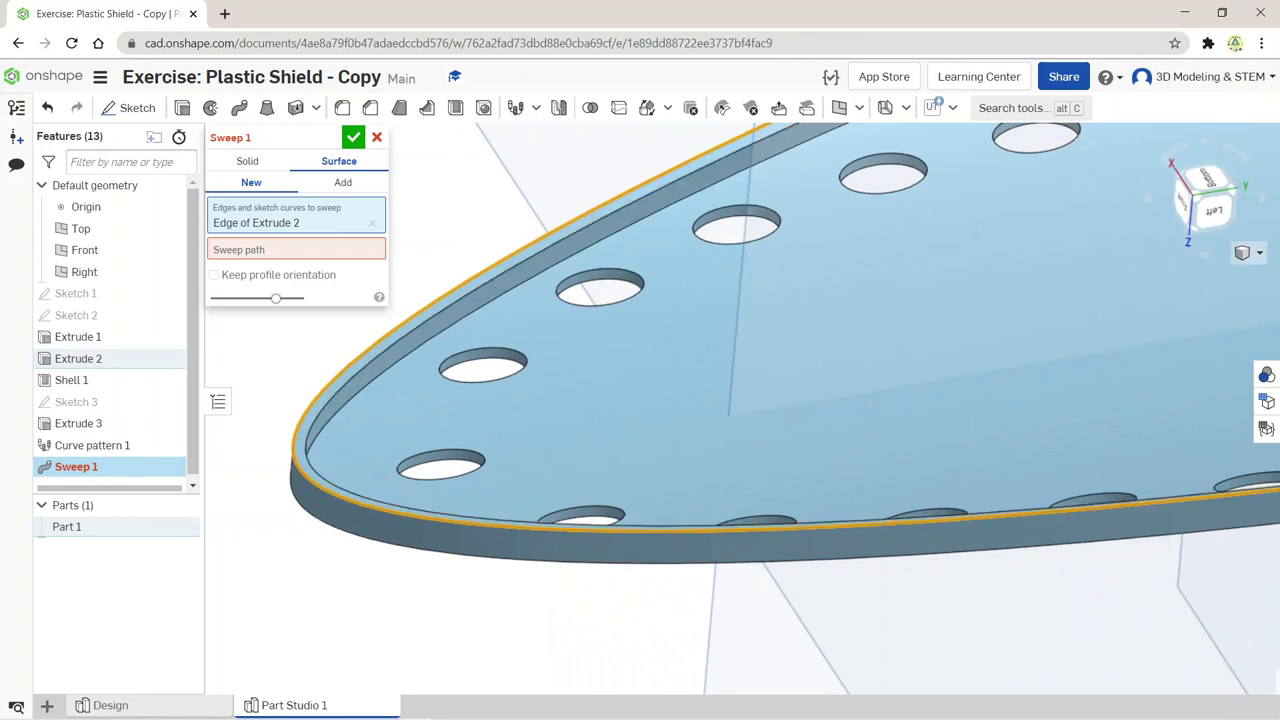
key(space)
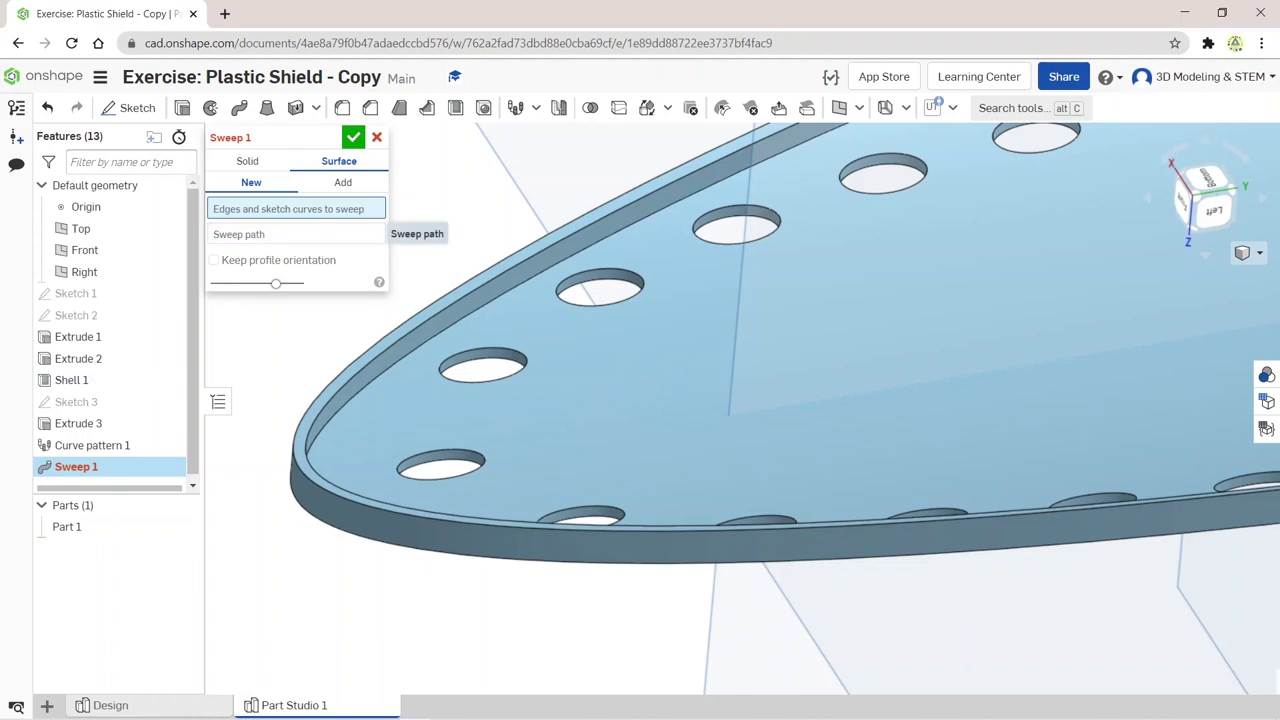
scroll(110, 330, down, 1)
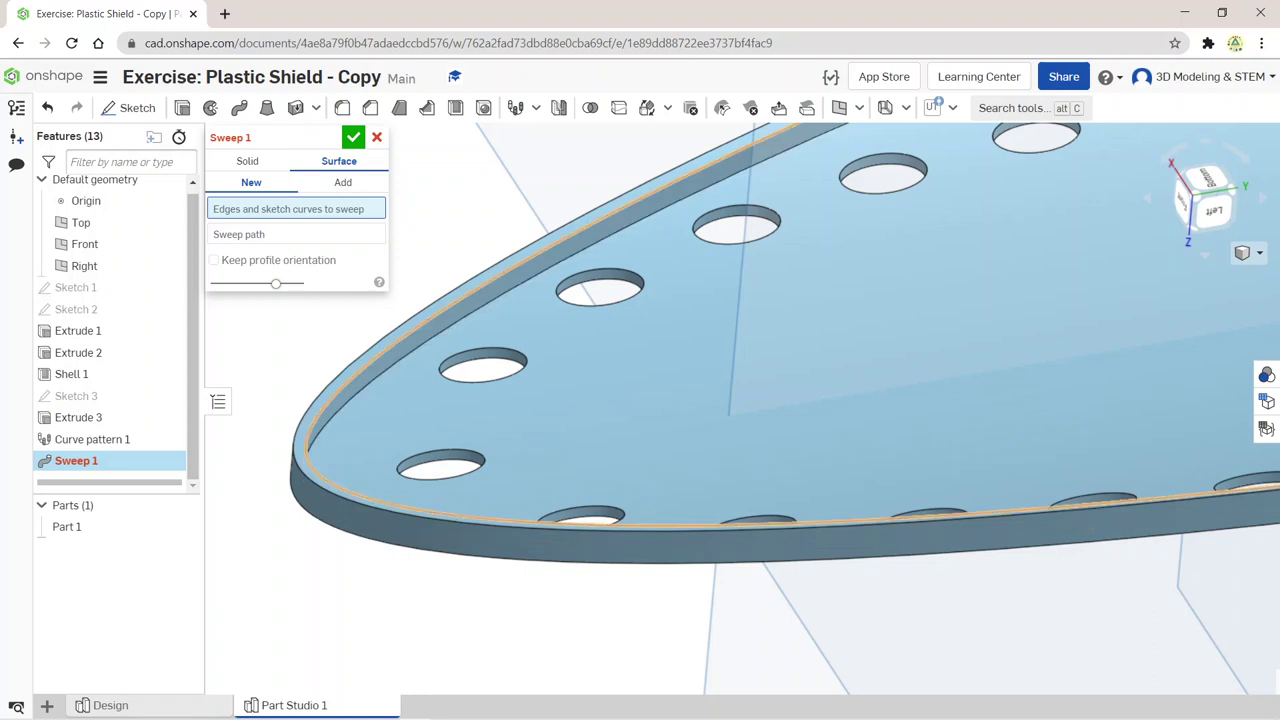
click(550, 232)
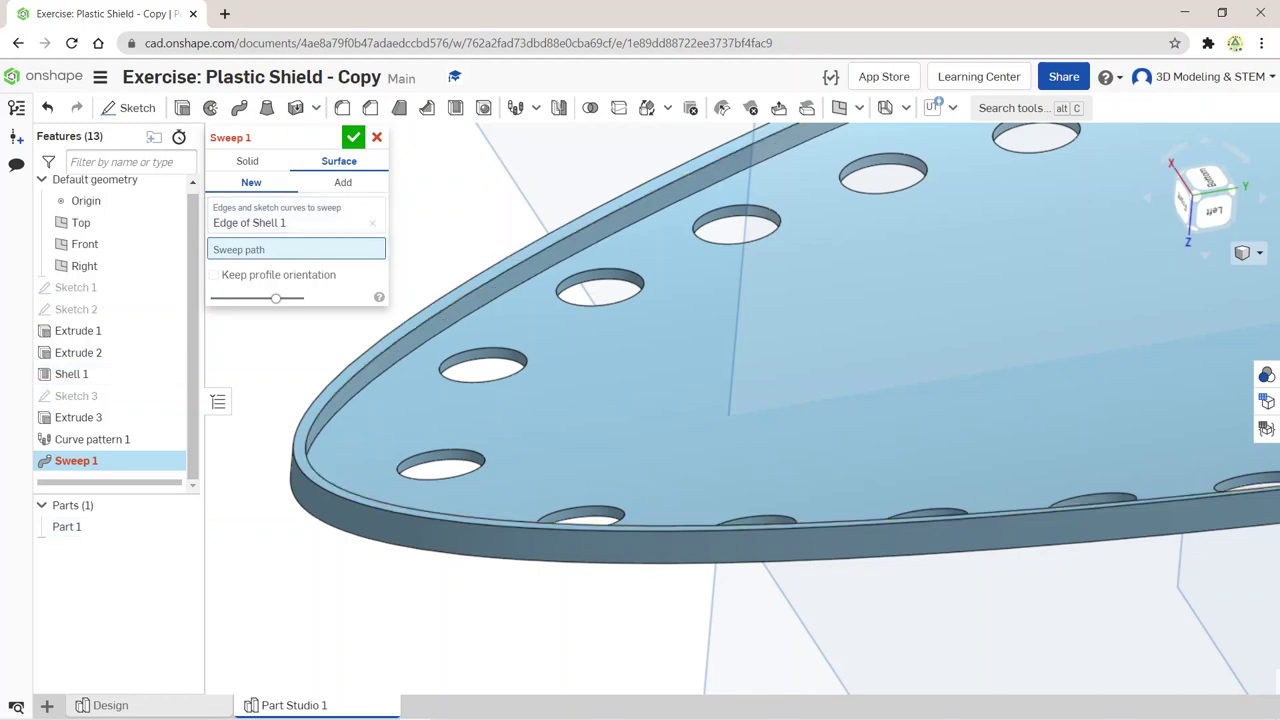
Step: Use the shield's rim and notch edges as the sweep path and accept Sweep 1
click(548, 226)
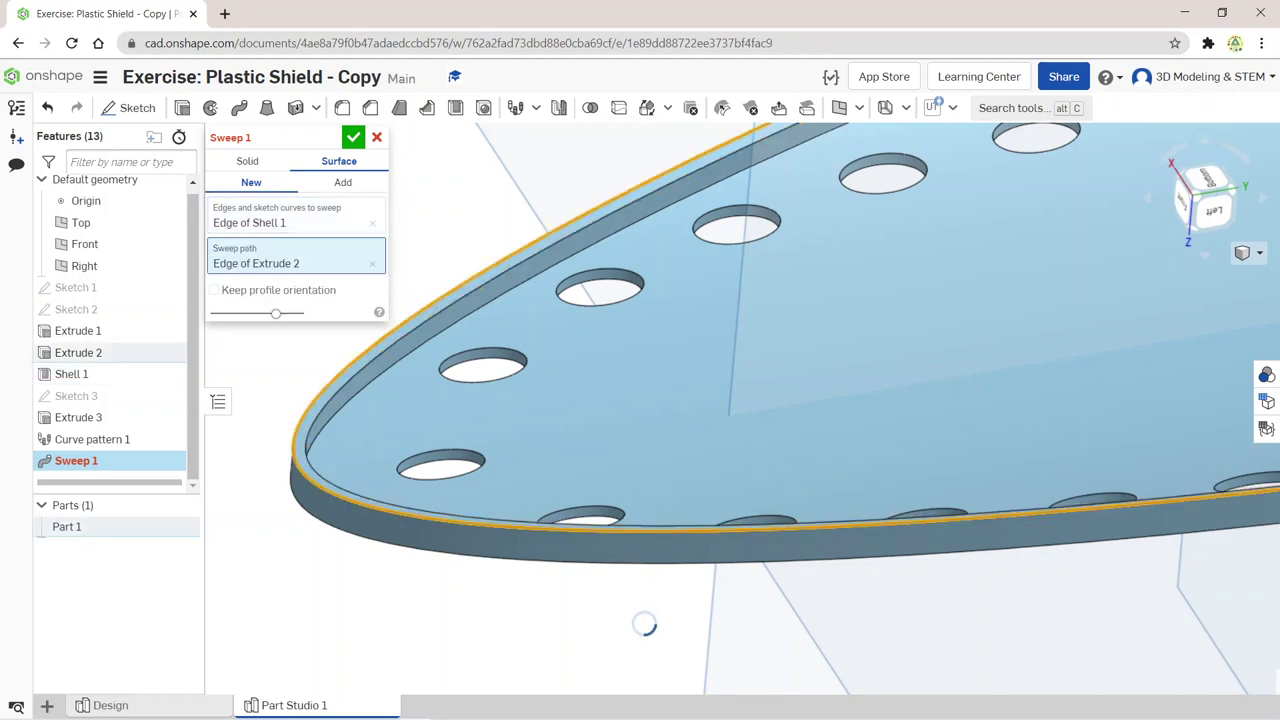
click(644, 624)
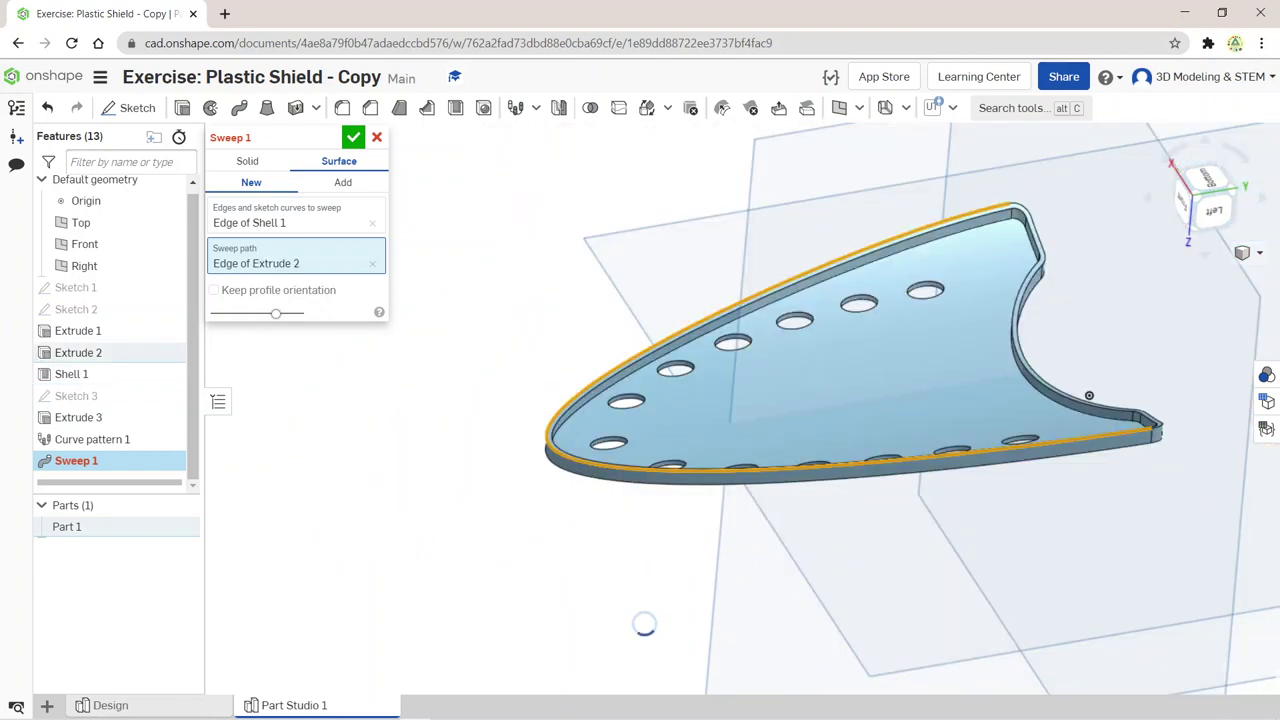
click(1089, 395)
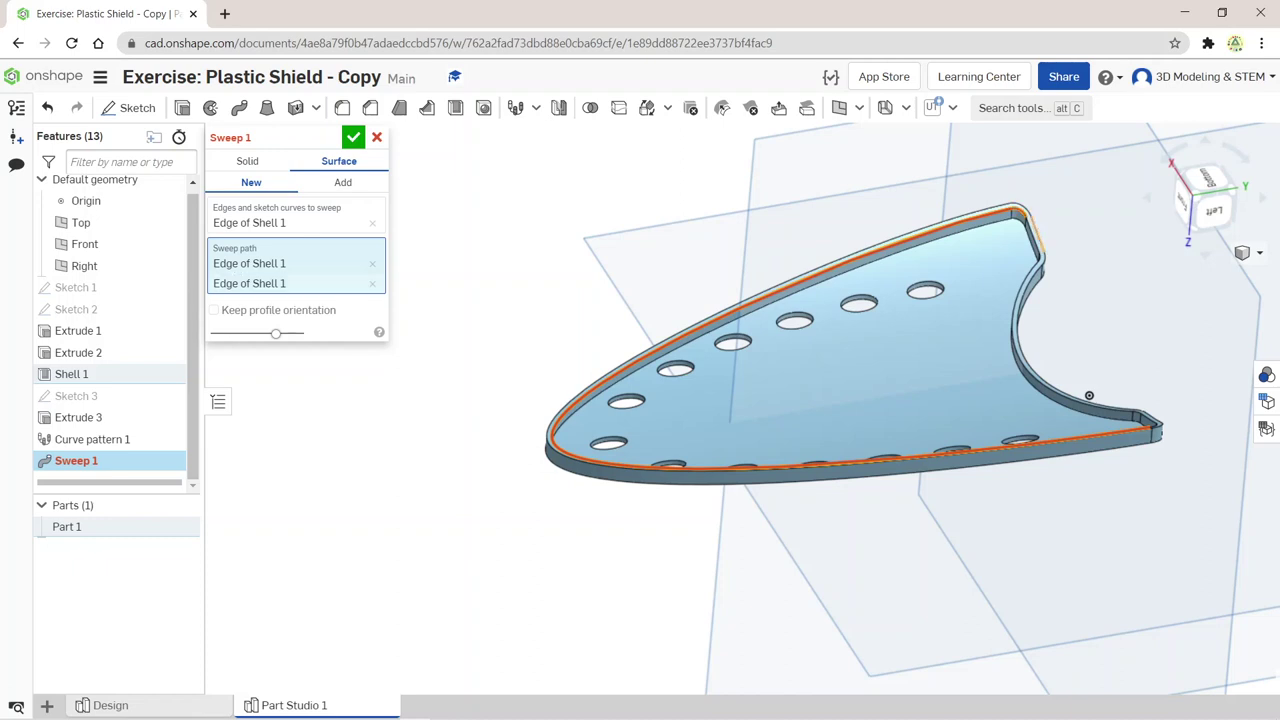
click(1089, 395)
click(1089, 395)
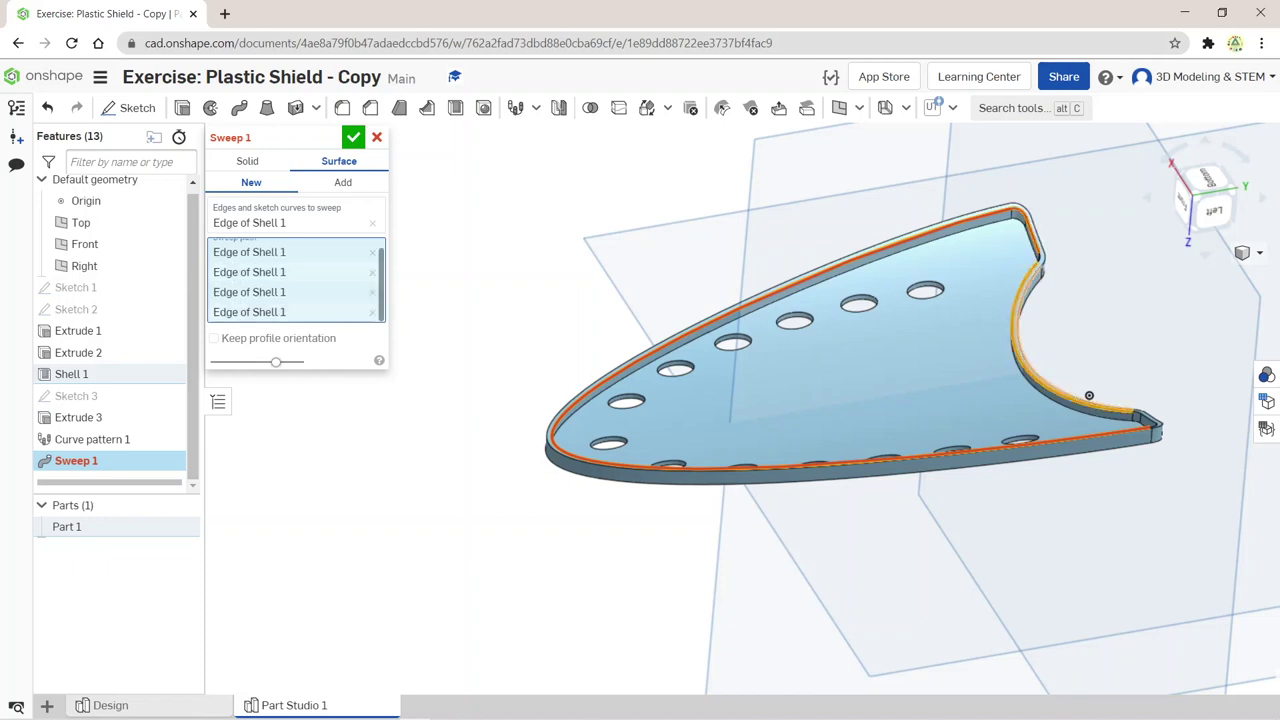
click(1089, 395)
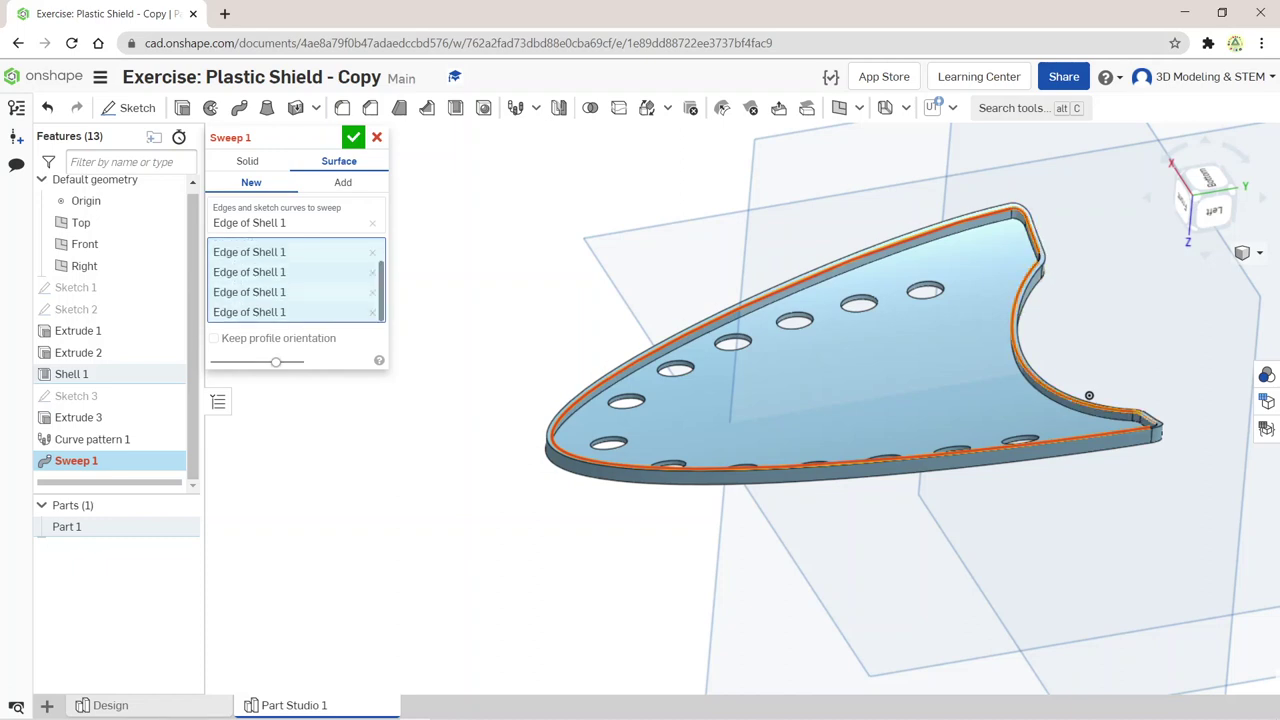
key(shift+6)
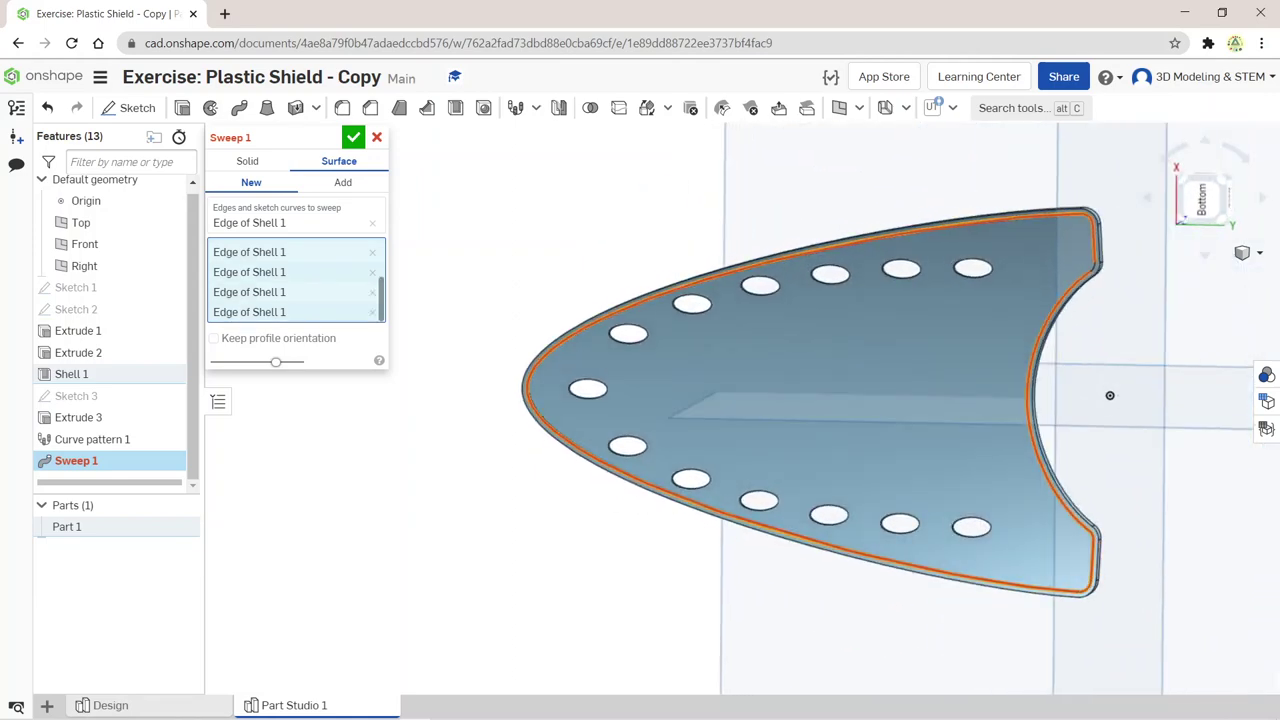
key(Return)
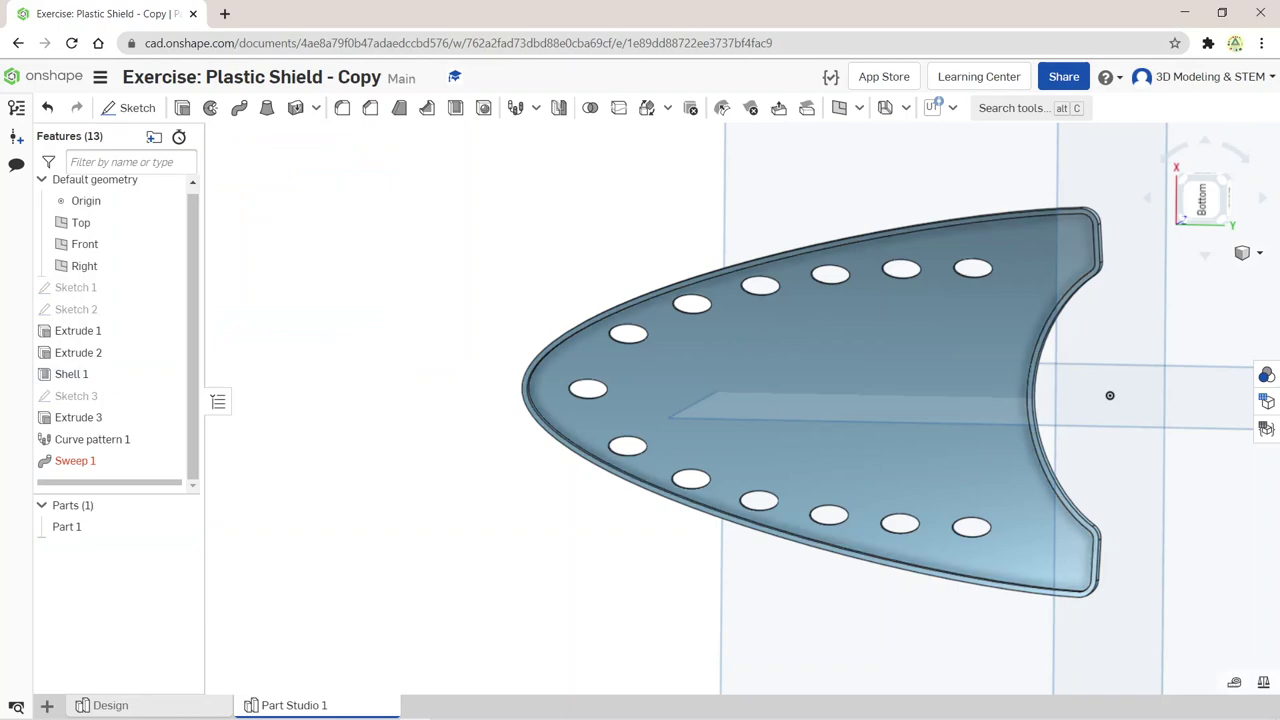
key(Up)
key(Up)
key(Up)
Step: Delete the failing Sweep 1 and return to a tilted right-side view of the shield and planes
key(Up)
key(Up)
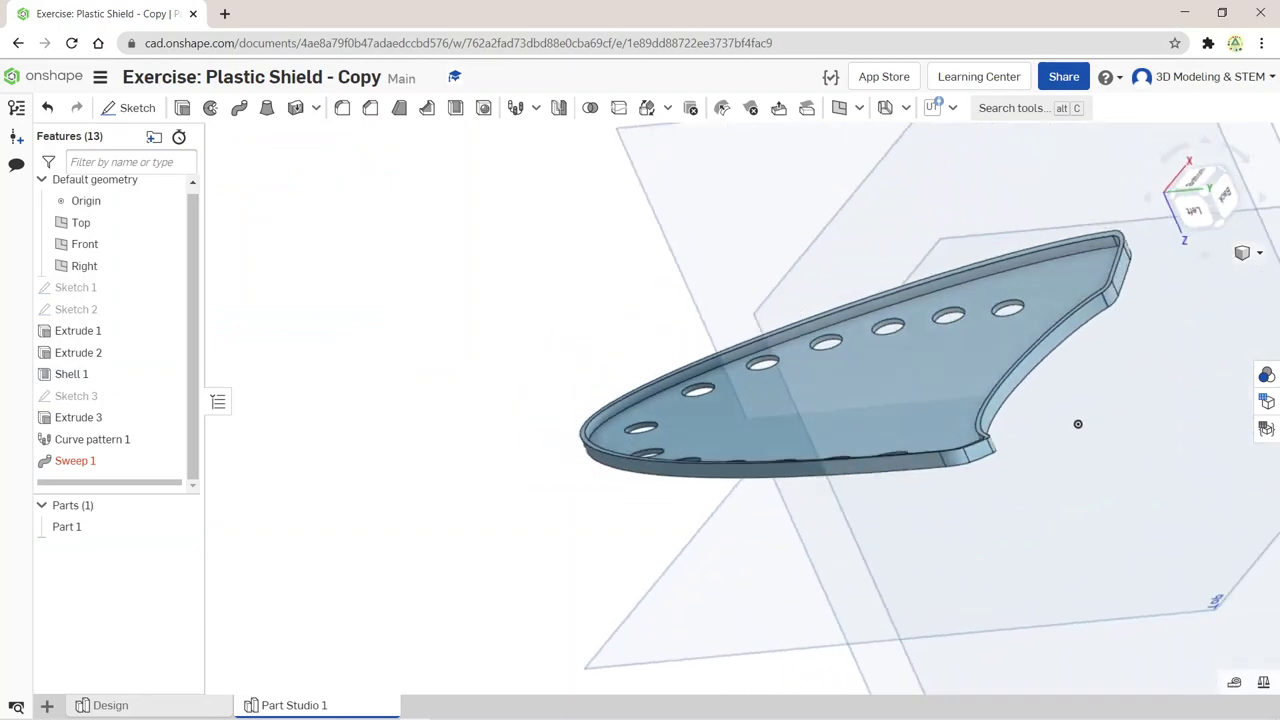
key(Up)
key(Up)
mouse_move(1099, 470)
right_down()
mouse_move(1057, 463)
mouse_move(1029, 486)
mouse_move(928, 500)
mouse_move(969, 510)
mouse_move(903, 218)
mouse_move(811, 206)
mouse_move(791, 183)
mouse_move(792, 149)
mouse_move(920, 363)
mouse_move(943, 371)
mouse_move(1031, 326)
mouse_move(985, 217)
right_up()
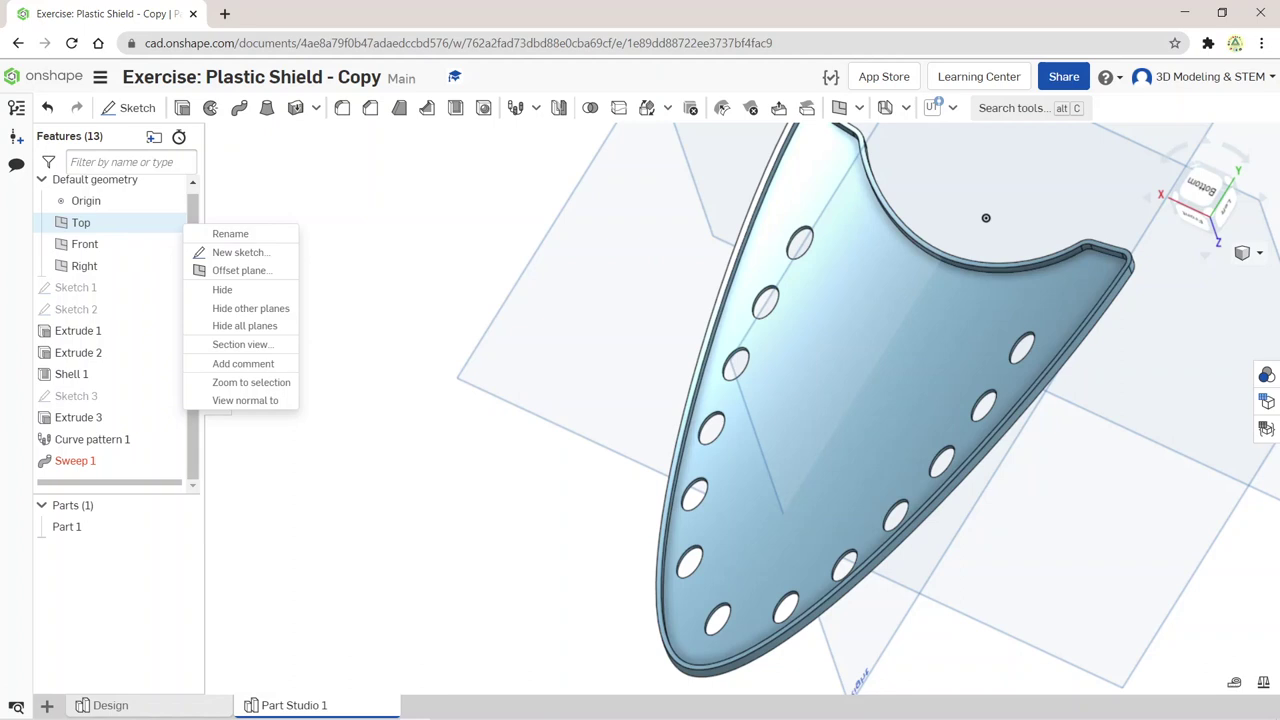
click(1252, 253)
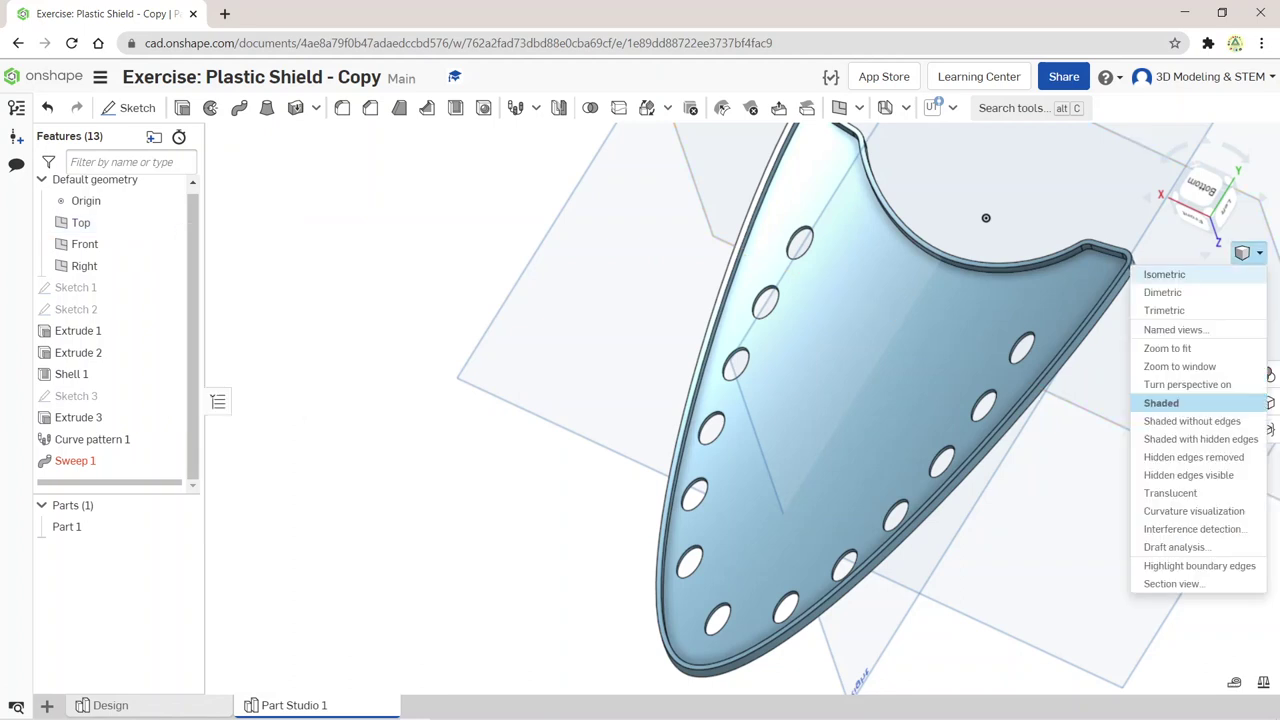
right_click(75, 460)
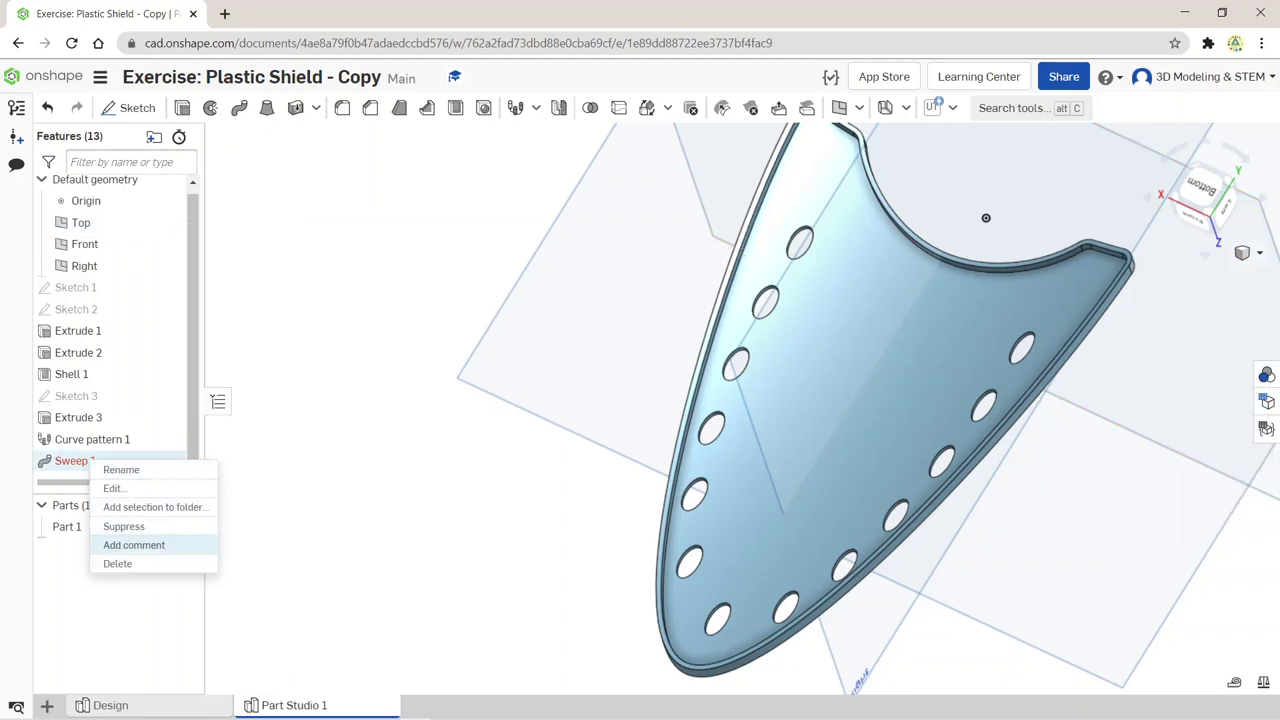
click(66, 526)
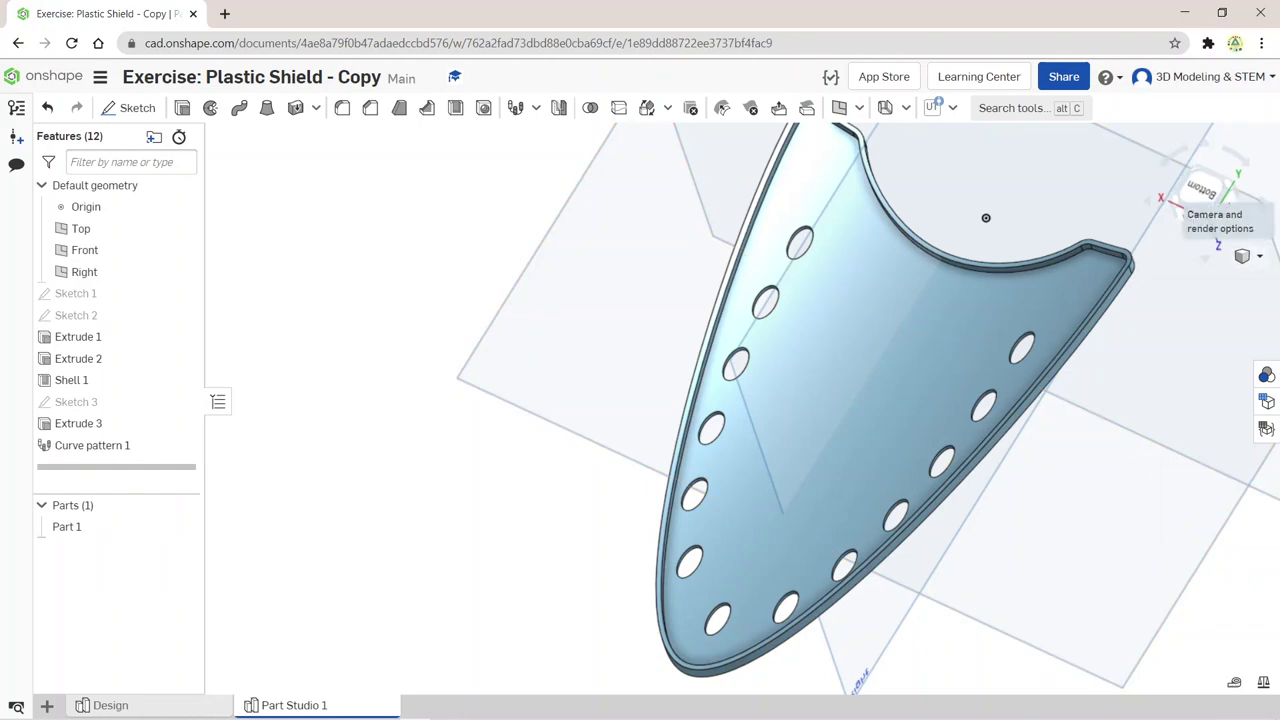
click(1247, 256)
key(shift+7)
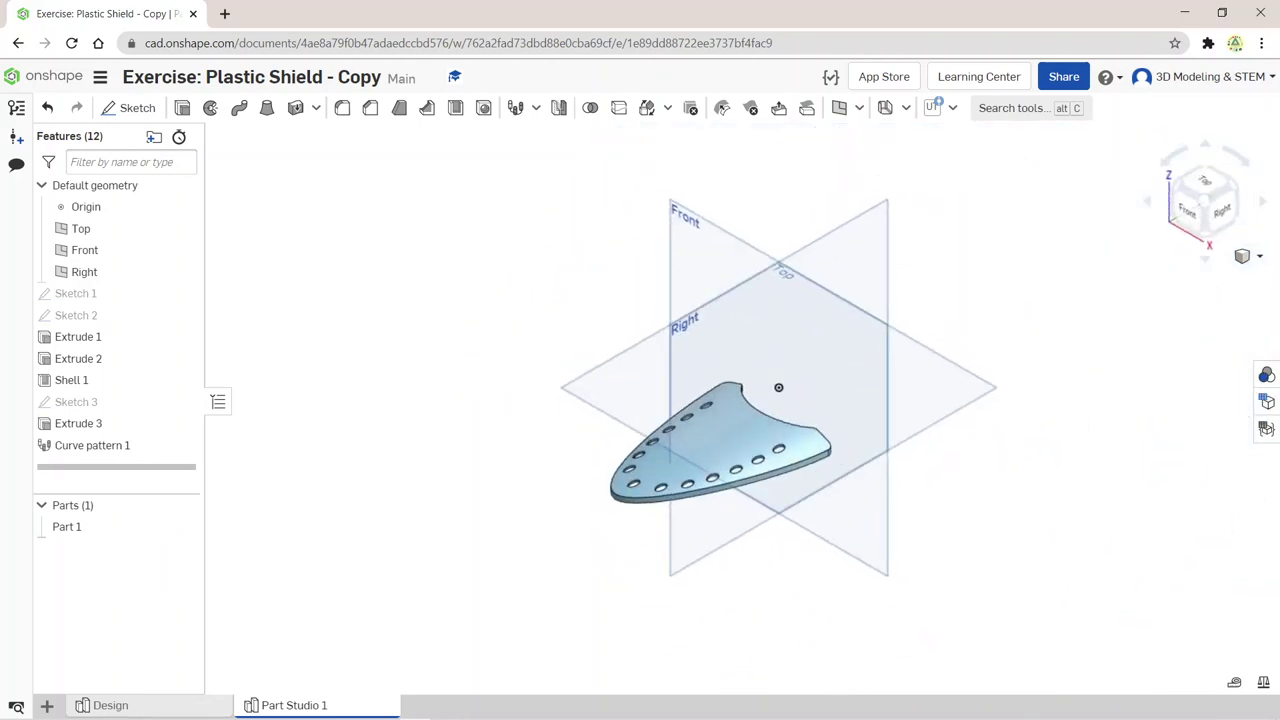
key(shift+4)
mouse_move(833, 408)
right_down()
mouse_move(829, 537)
mouse_move(803, 540)
right_up()
Step: Sketch on the Right plane and draw a short vertical line up from the shield's notch edge
click(803, 540)
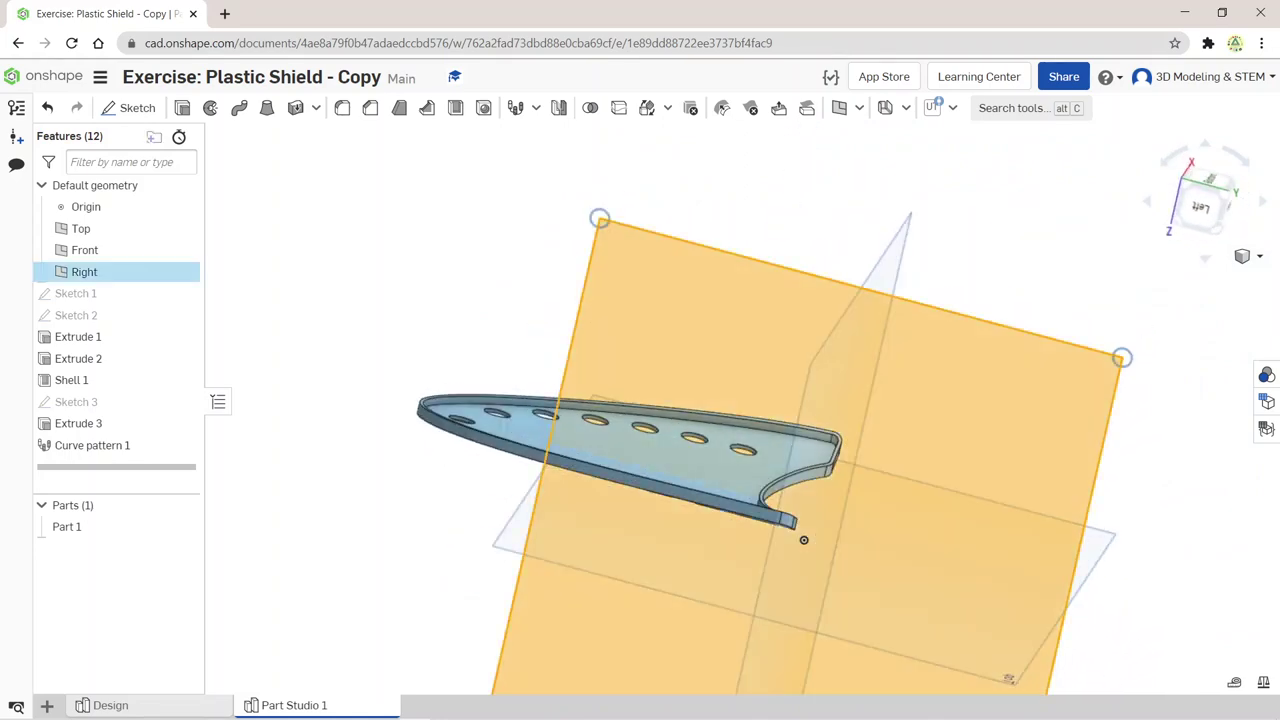
key(shift+s)
scroll(737, 551, up, 2)
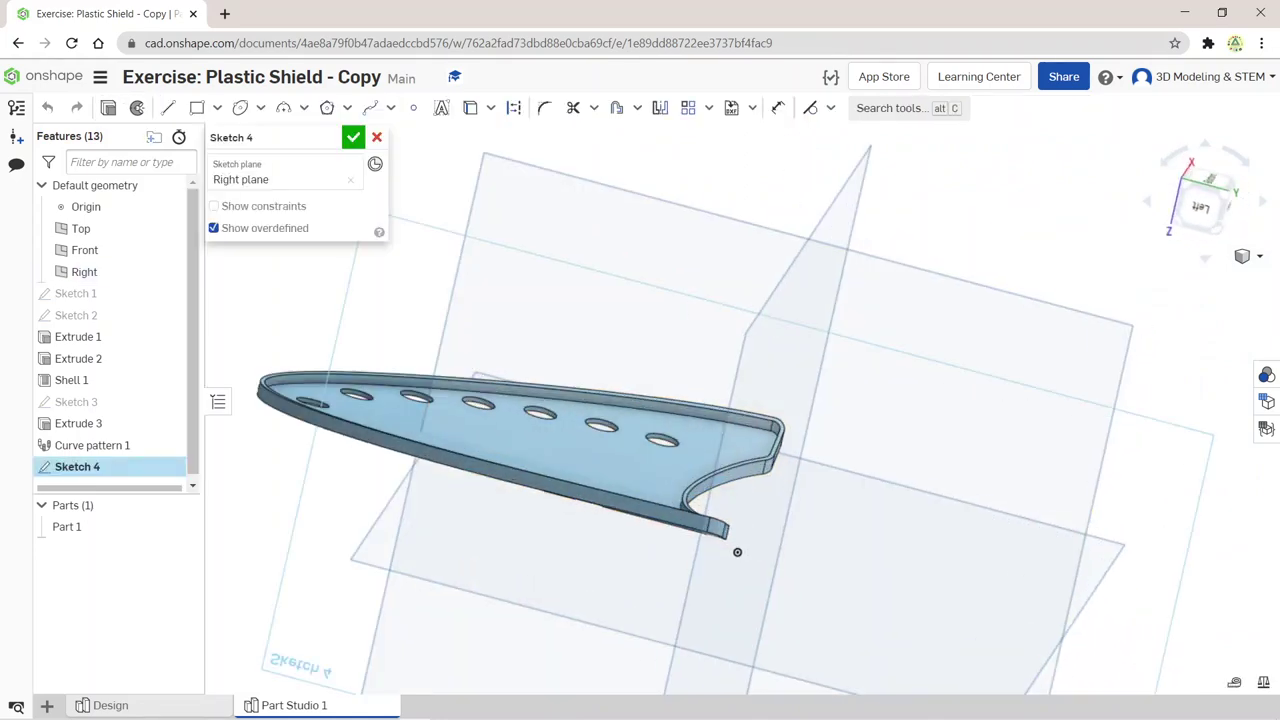
scroll(651, 570, up, 2)
mouse_move(651, 570)
right_down()
mouse_move(563, 566)
mouse_move(686, 497)
mouse_move(687, 515)
mouse_move(703, 494)
mouse_move(683, 514)
mouse_move(700, 505)
right_up()
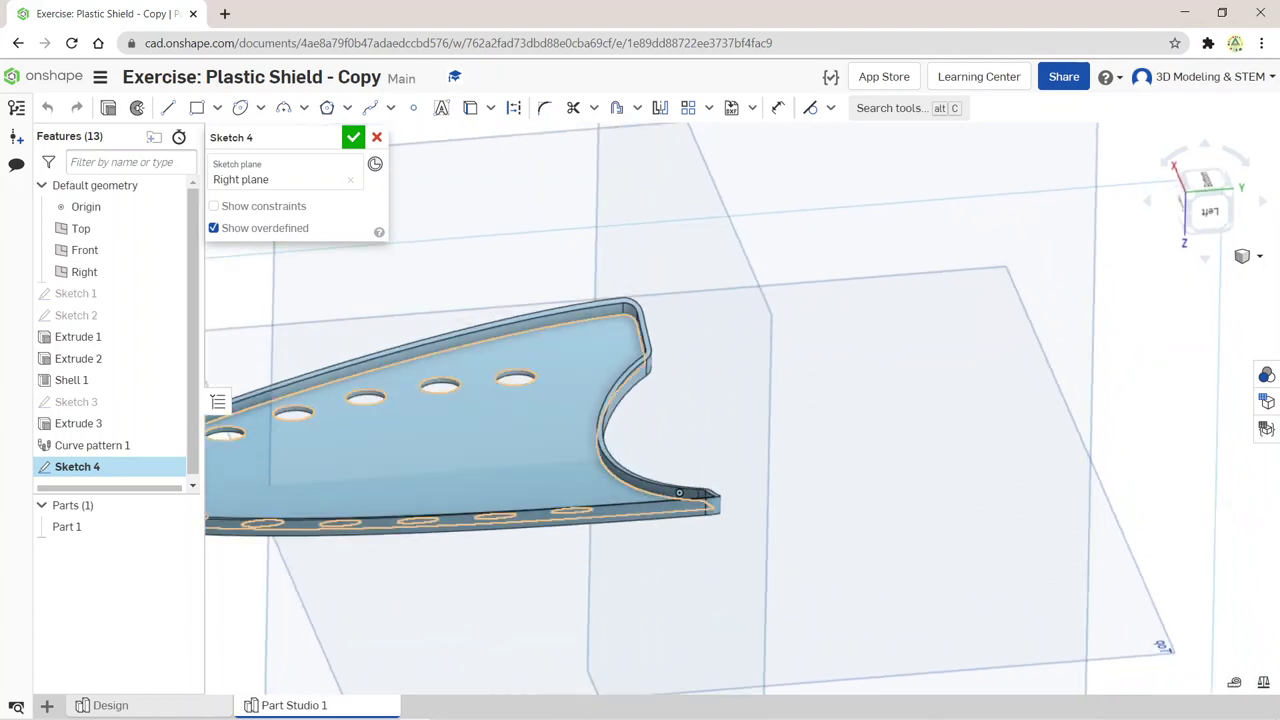
scroll(796, 503, up, 5)
scroll(796, 503, up, 2)
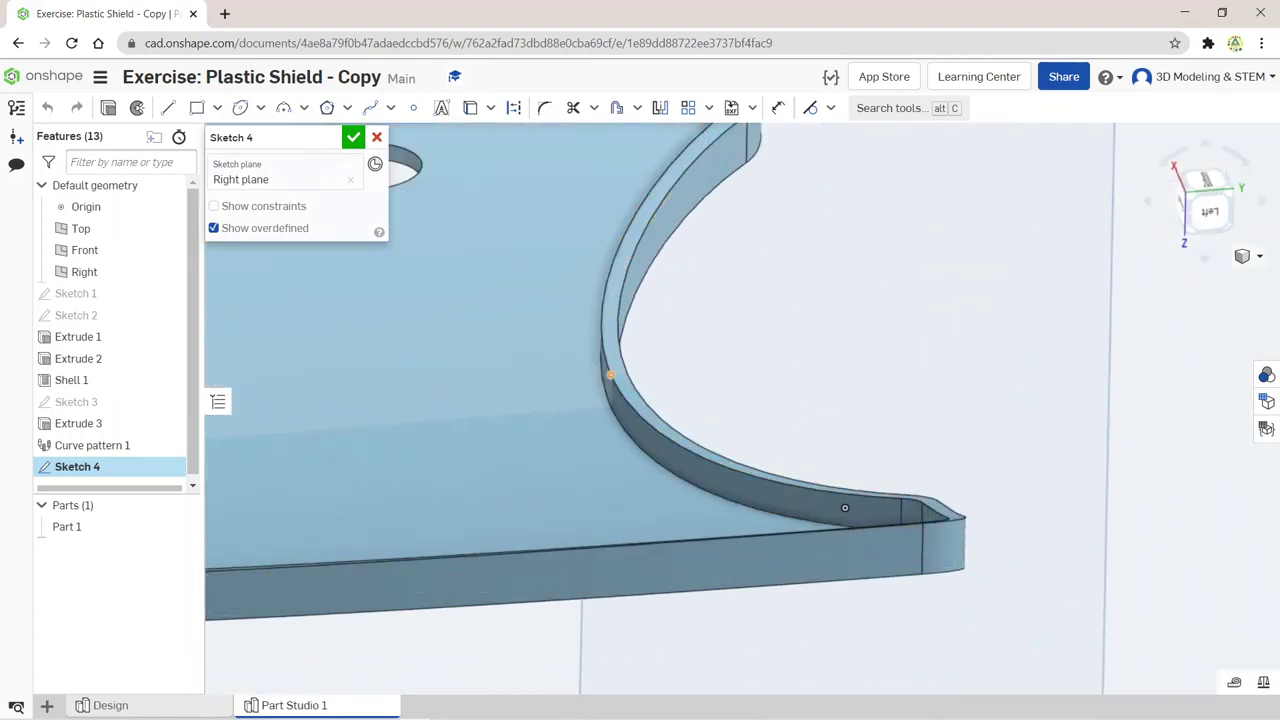
key(l)
scroll(844, 508, up, 2)
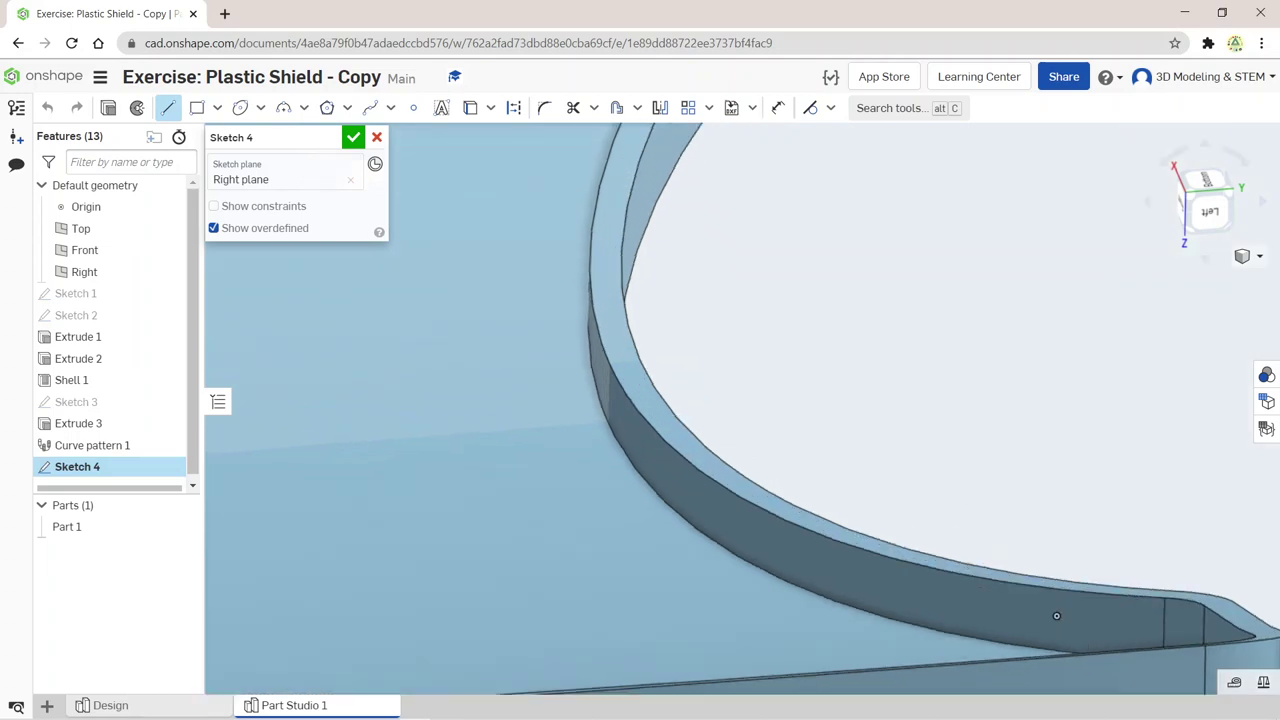
click(610, 366)
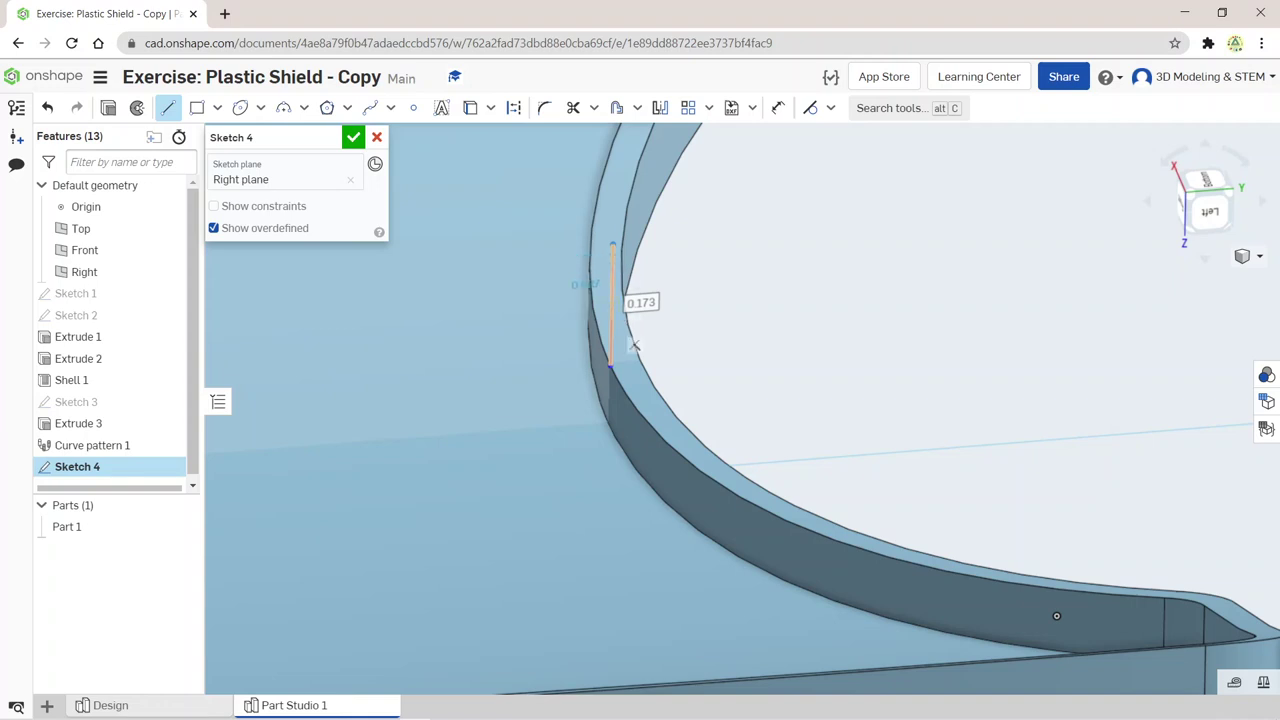
click(624, 364)
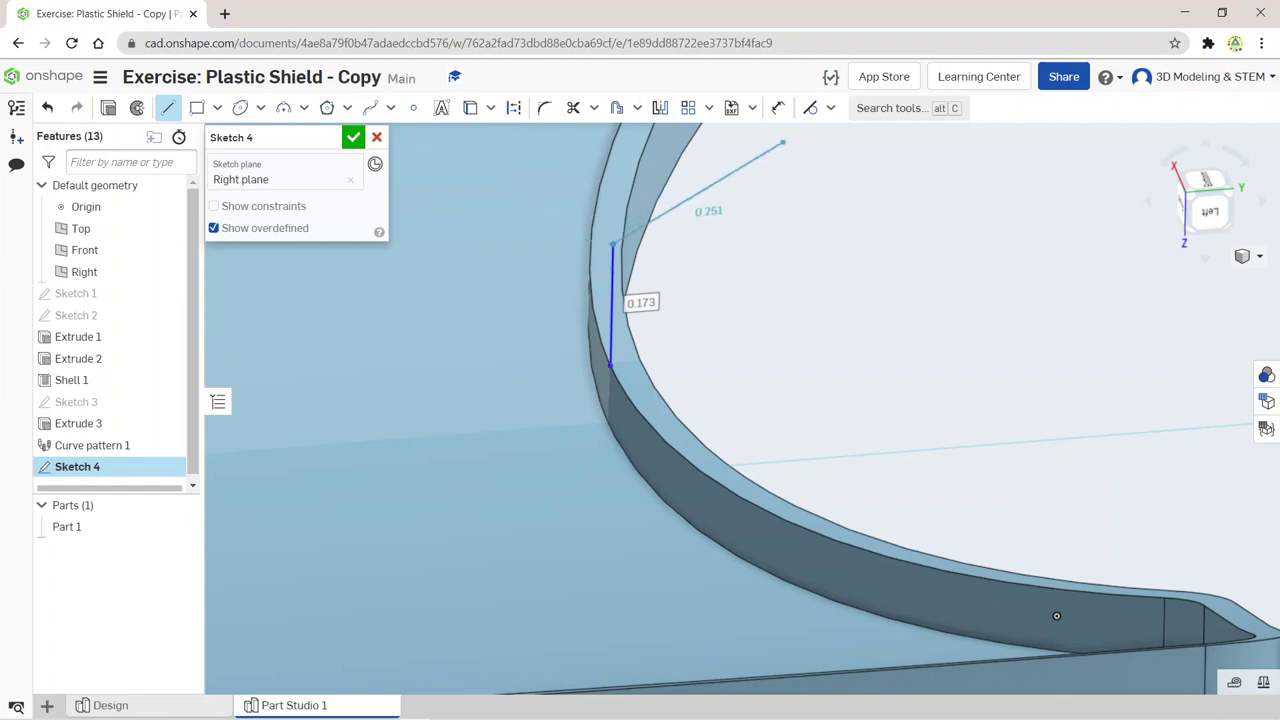
click(778, 107)
Step: Dimension the sketch line's length to 0.1
key(d)
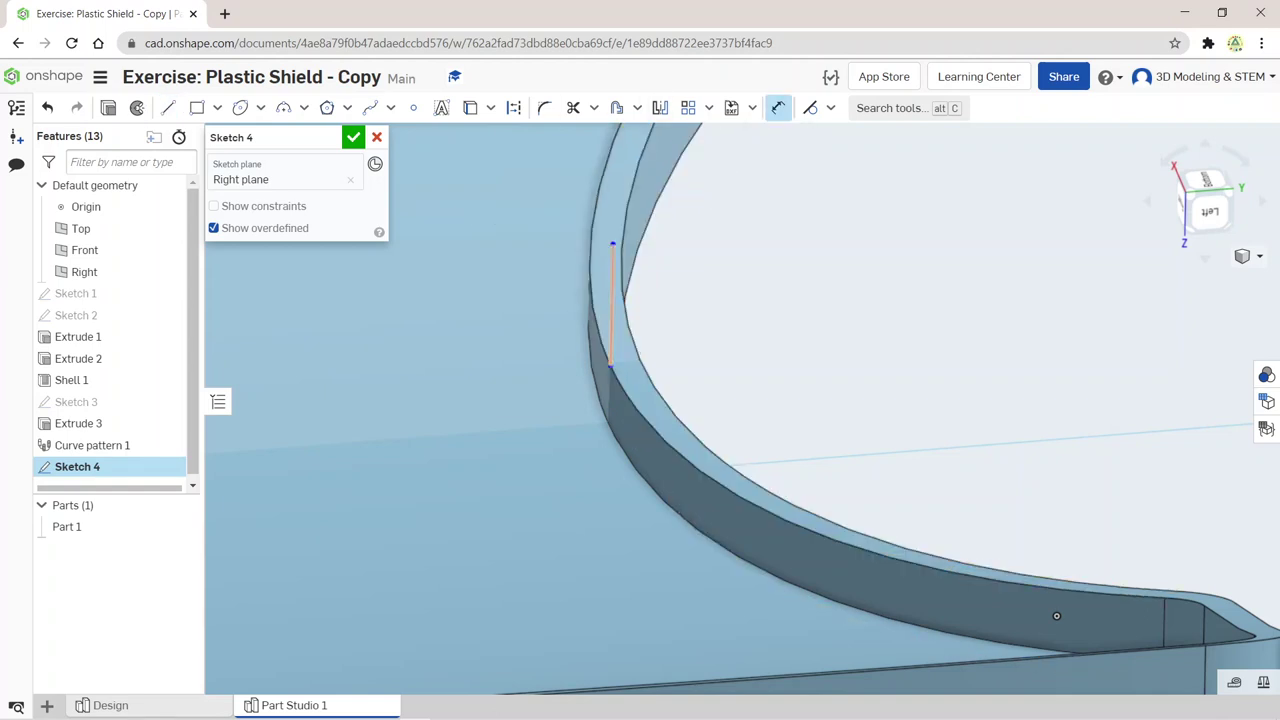
click(612, 300)
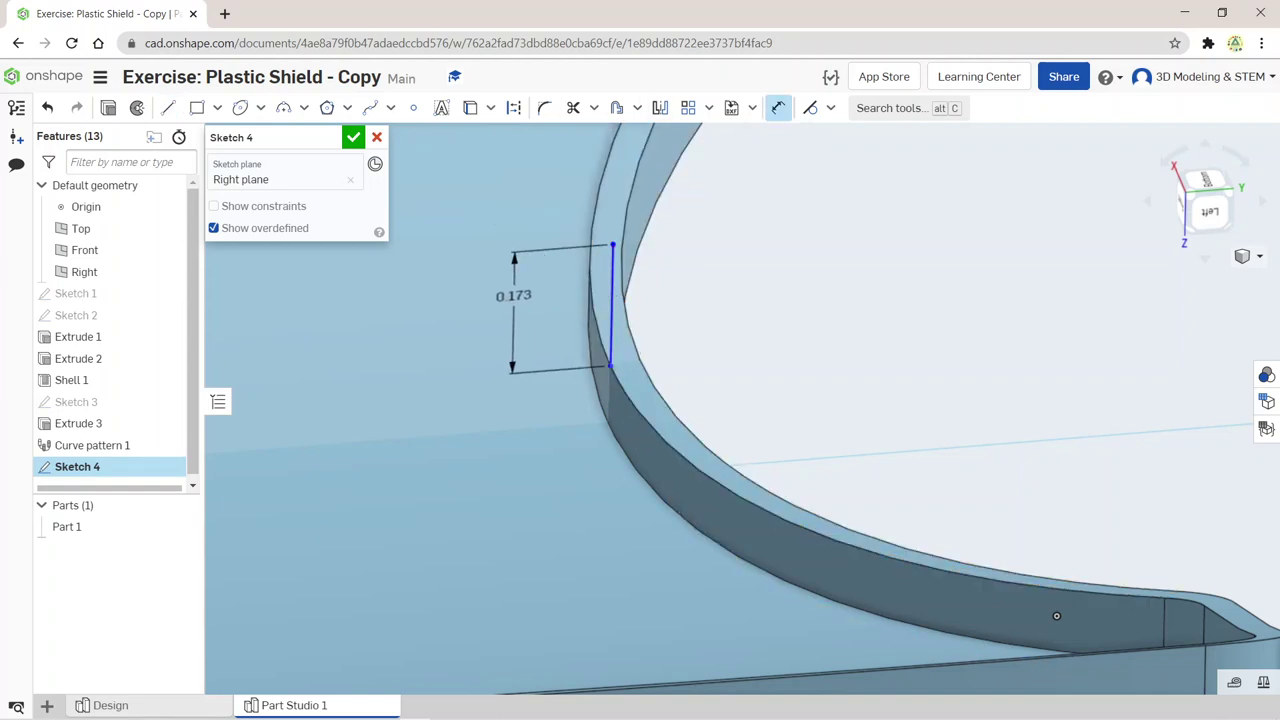
click(513, 296)
text(1)
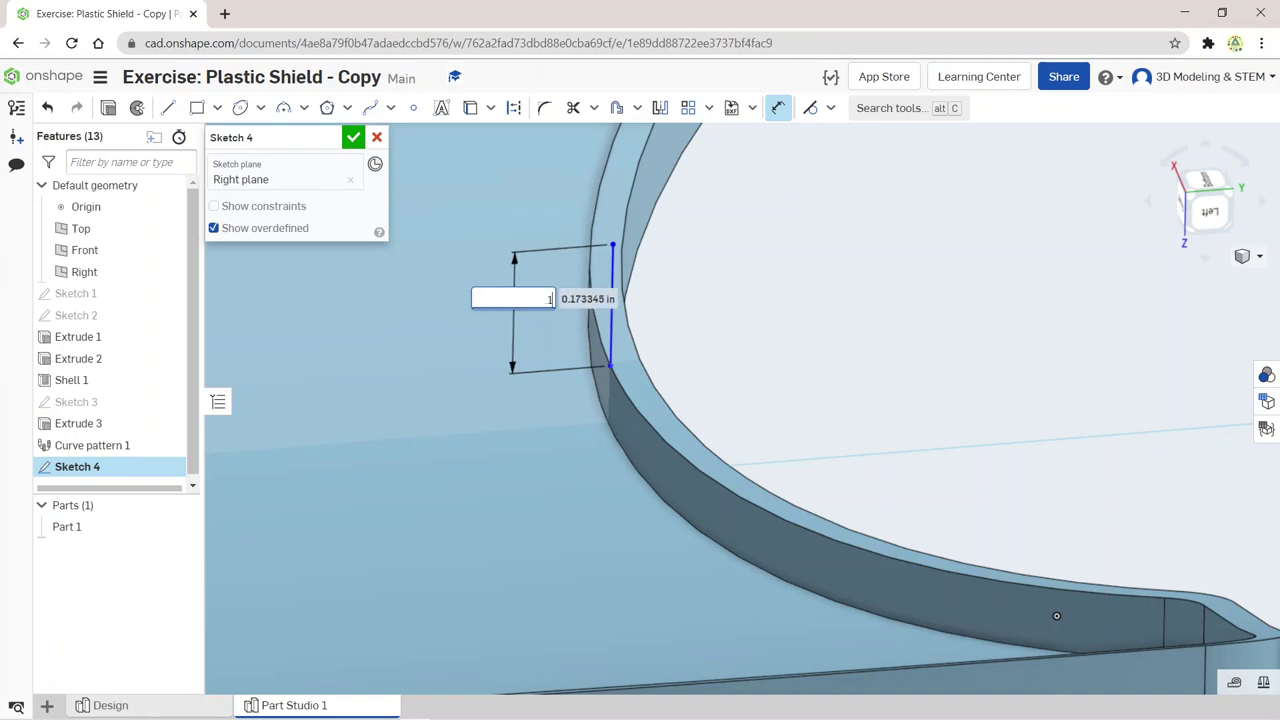
text(0.1)
key(Return)
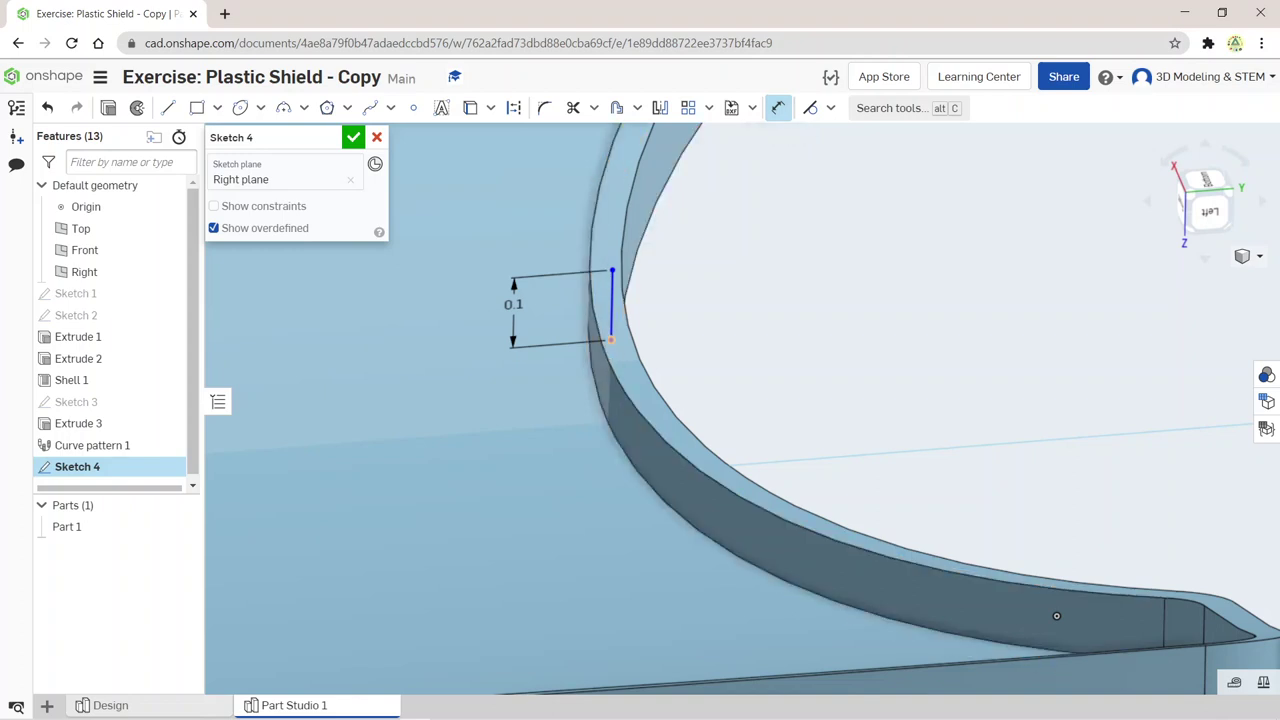
Step: Try 0.05 and 0.032 offset dimensions from the curved edge, then delete them
click(611, 340)
click(600, 362)
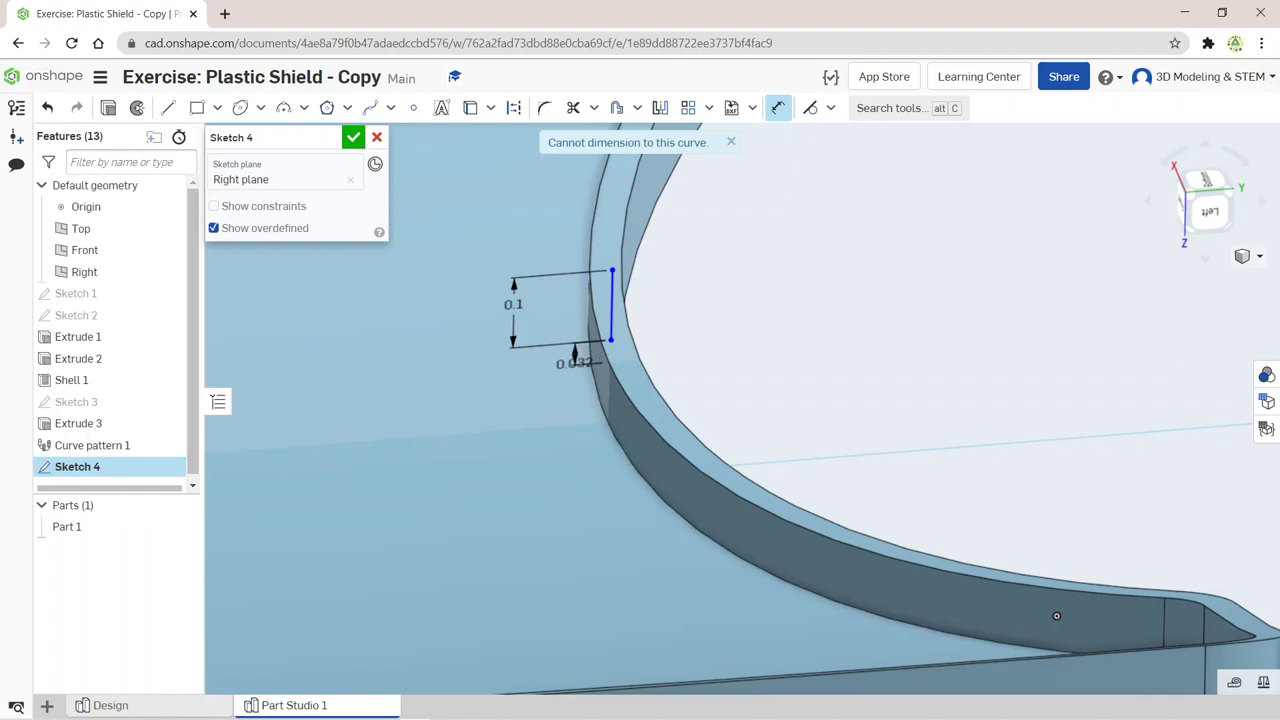
click(575, 362)
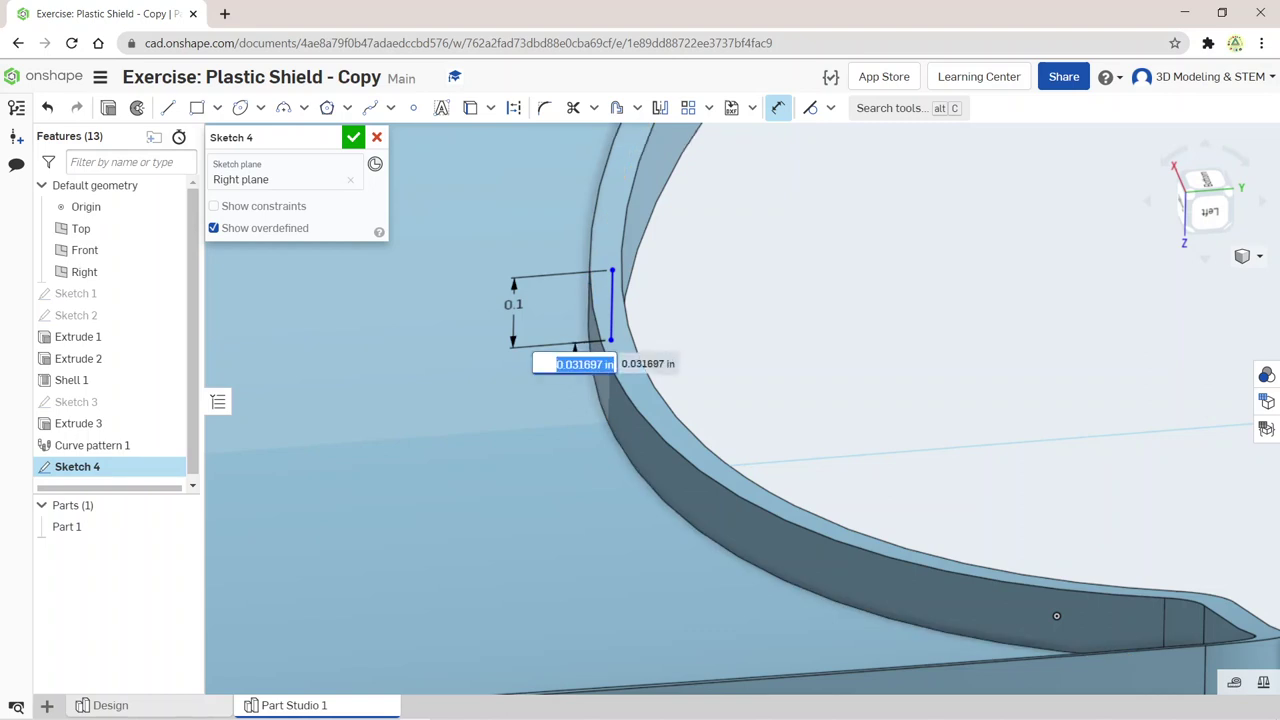
key(BackSpace)
text(0.05)
key(Return)
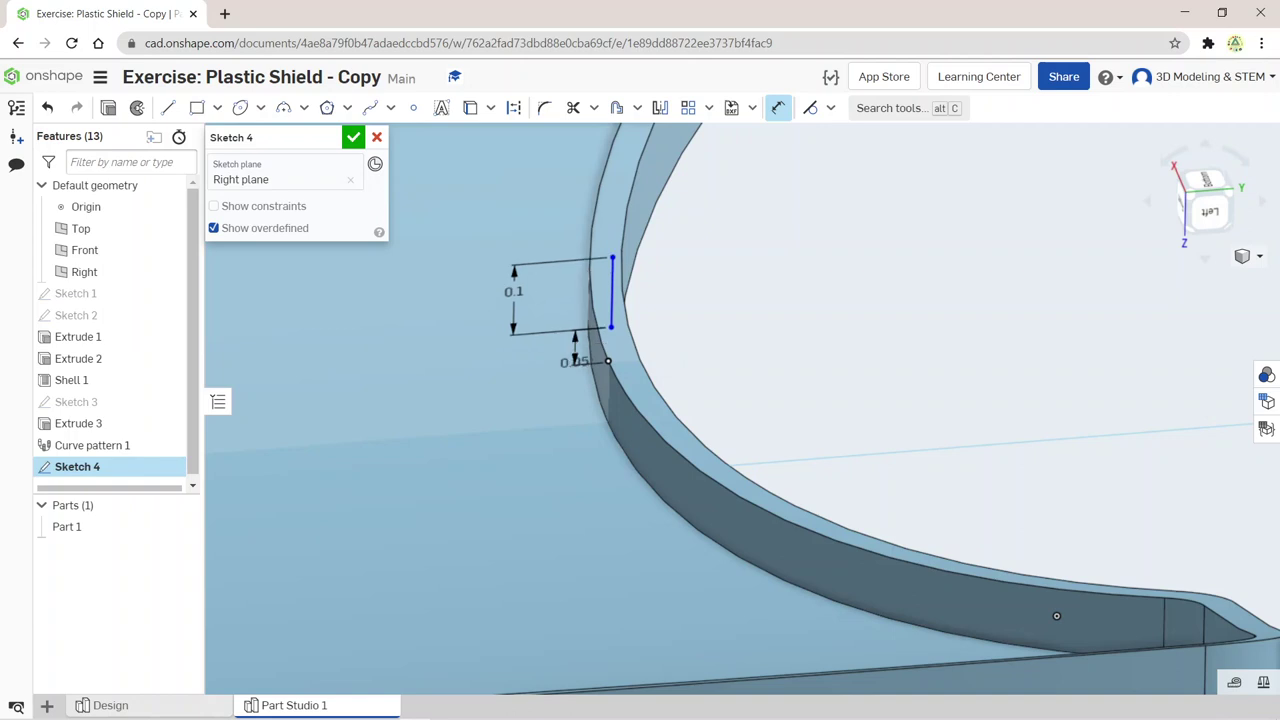
mouse_move(1056, 615)
right_down()
mouse_move(1149, 586)
mouse_move(1156, 606)
right_up()
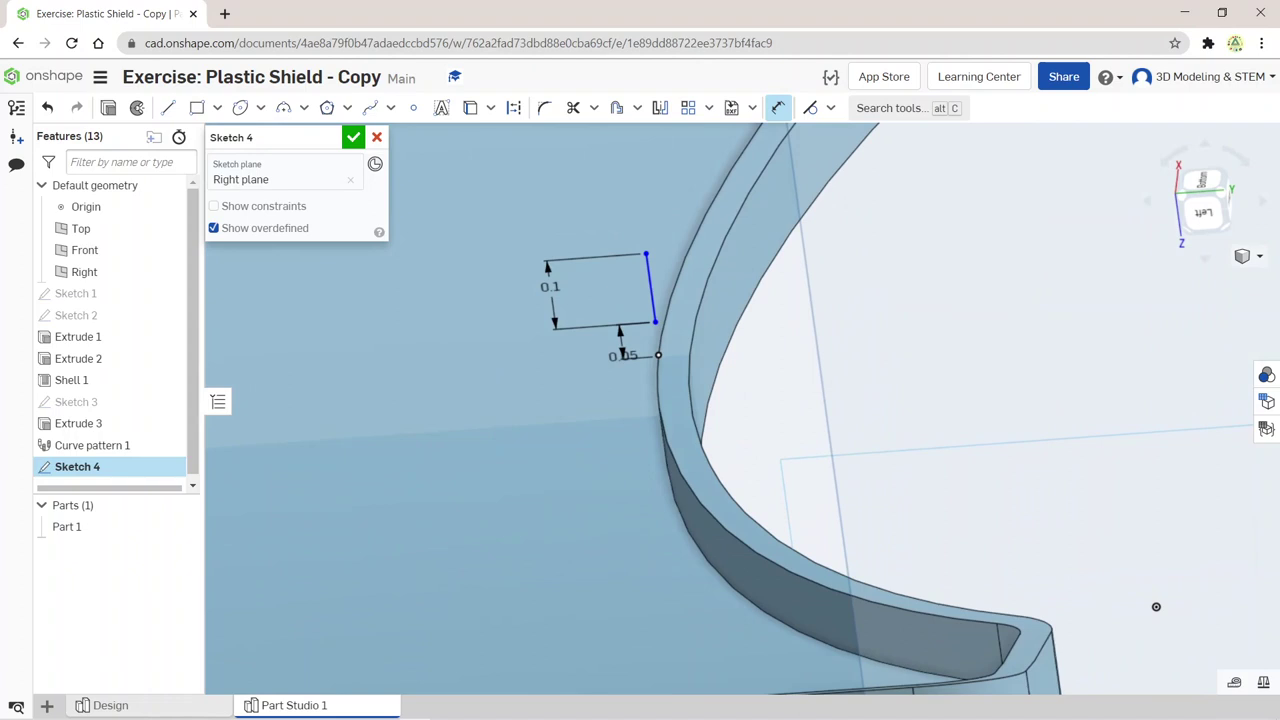
mouse_move(1156, 606)
right_down()
mouse_move(1094, 676)
mouse_move(1114, 634)
mouse_move(1102, 638)
right_up()
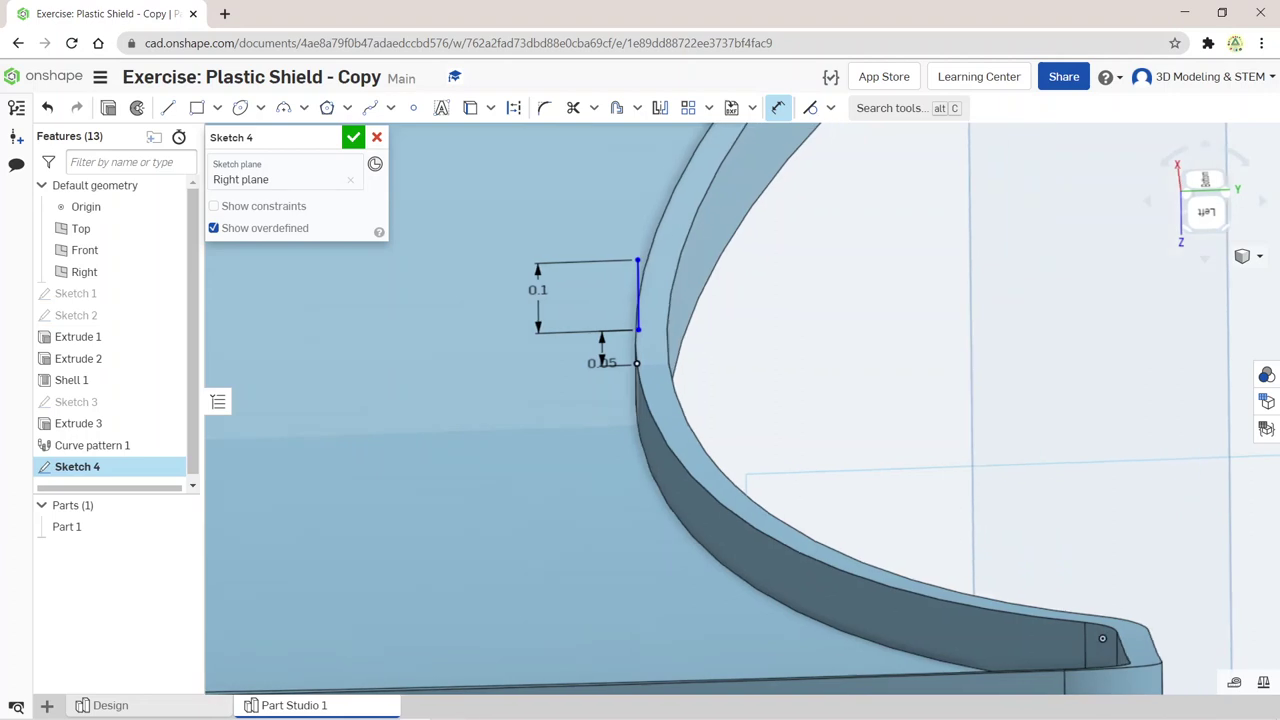
text(0.032)
key(Return)
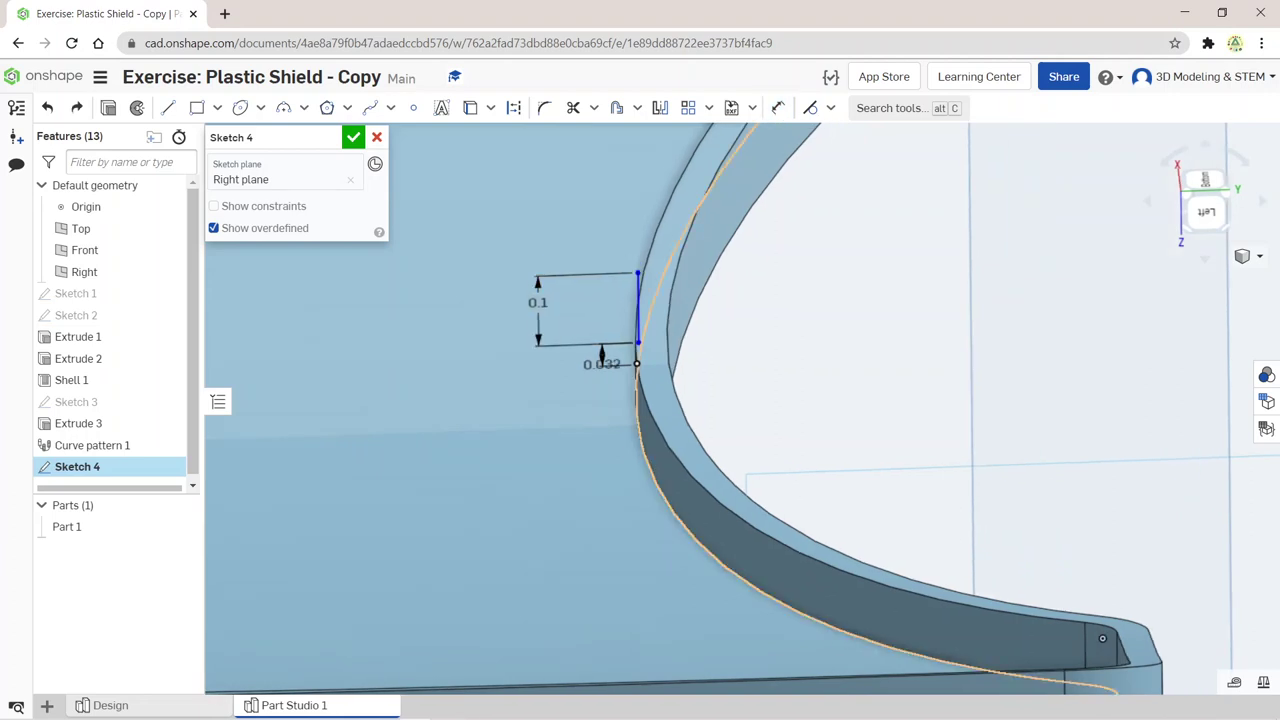
key(Delete)
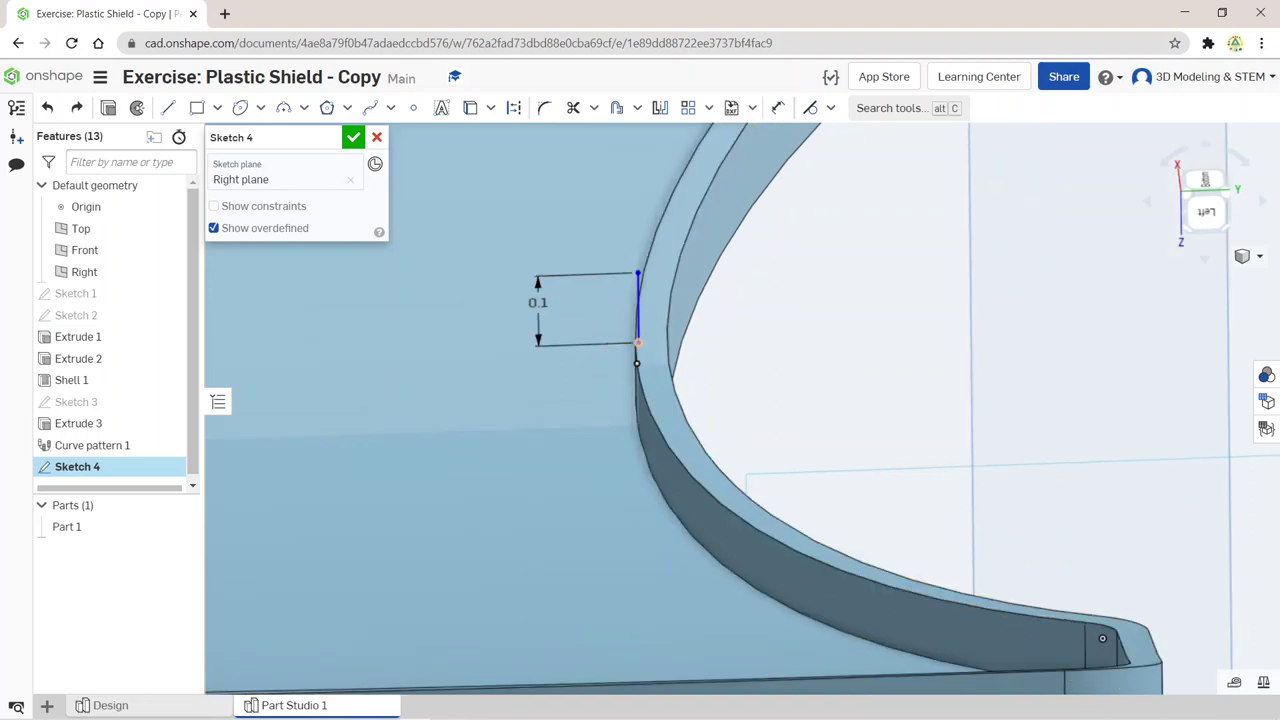
key(Delete)
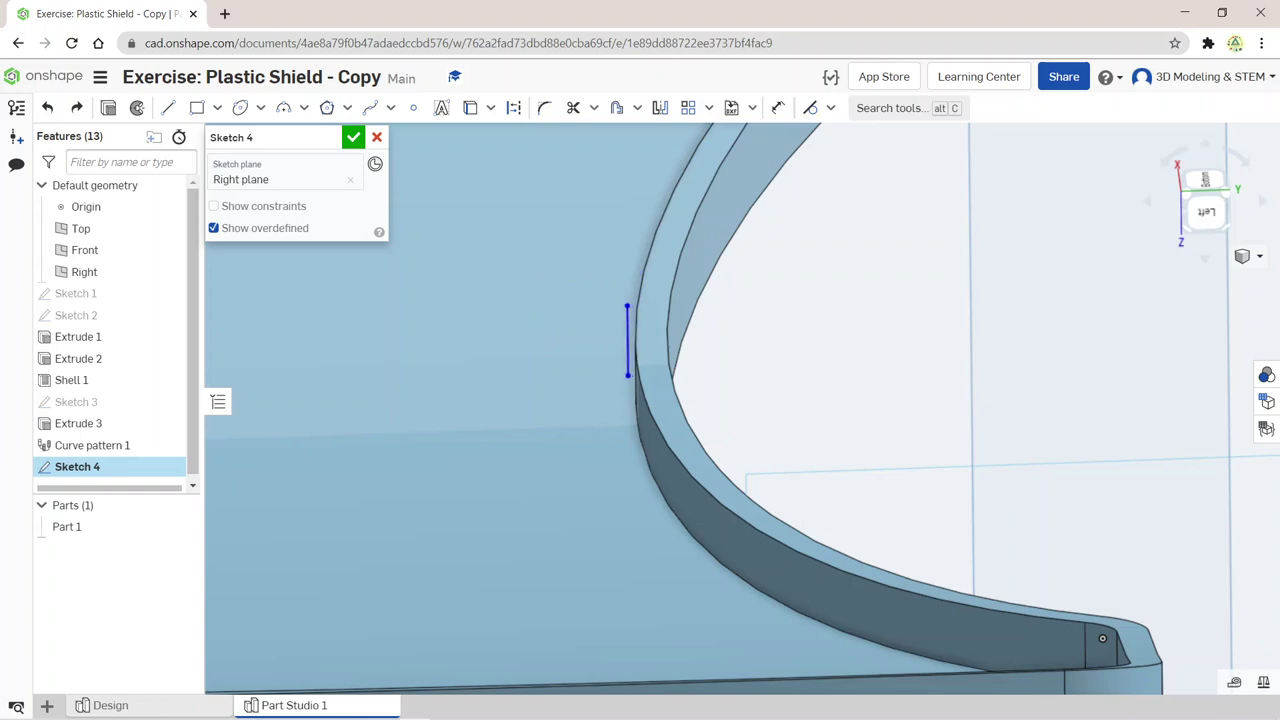
Step: Undo and redo until the 0.1 length dimension is back on the line
key(ctrl+z)
mouse_move(1102, 638)
right_down()
mouse_move(1030, 664)
mouse_move(990, 650)
right_up()
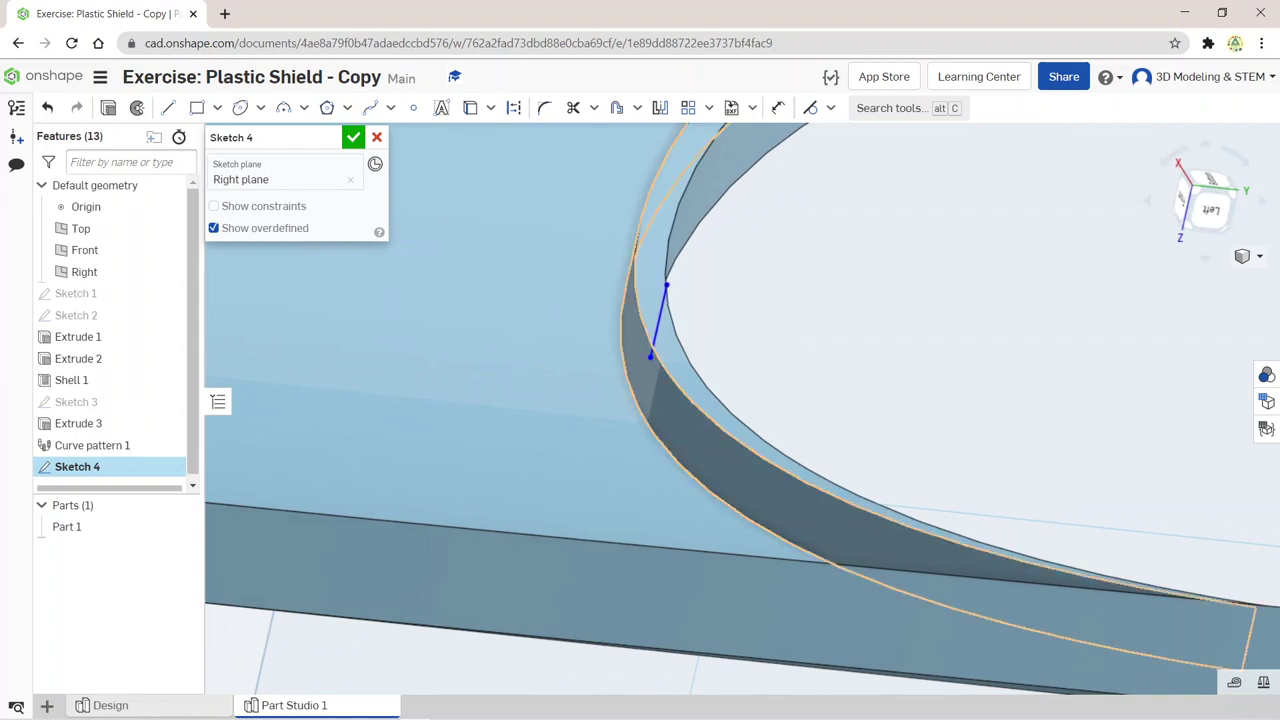
mouse_move(624, 339)
right_down()
mouse_move(580, 360)
mouse_move(614, 362)
right_up()
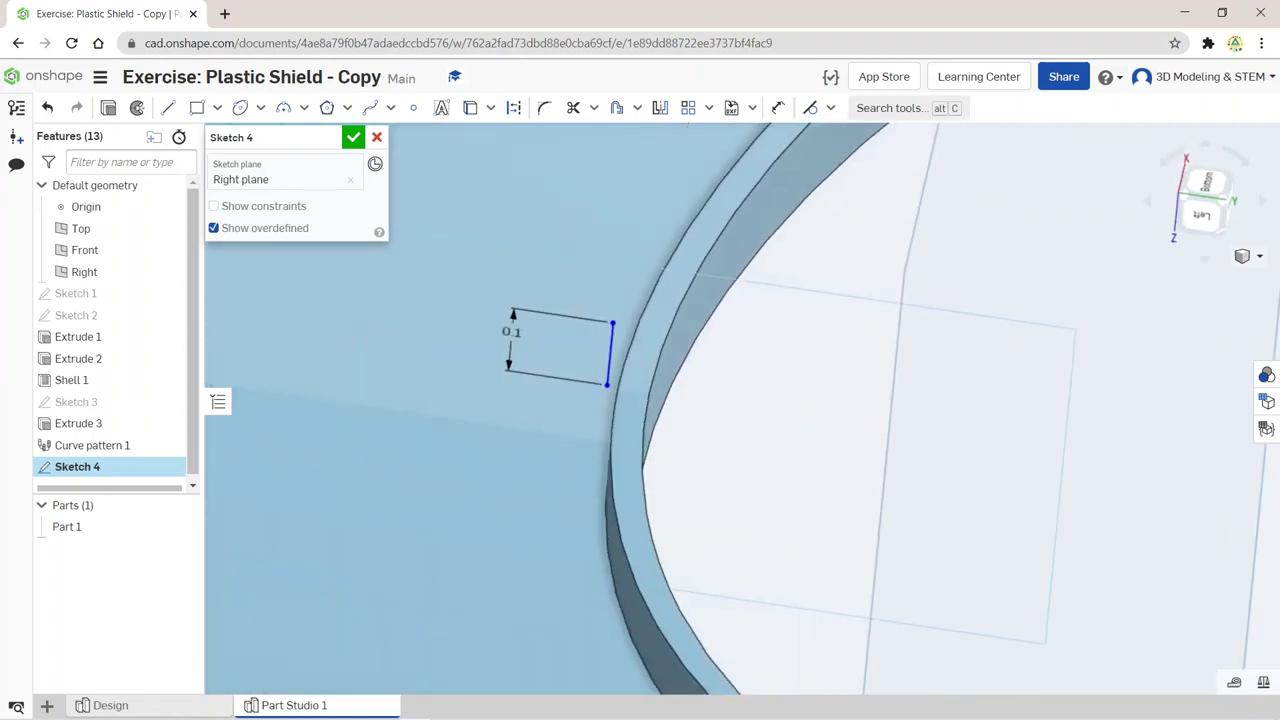
key(ctrl+z)
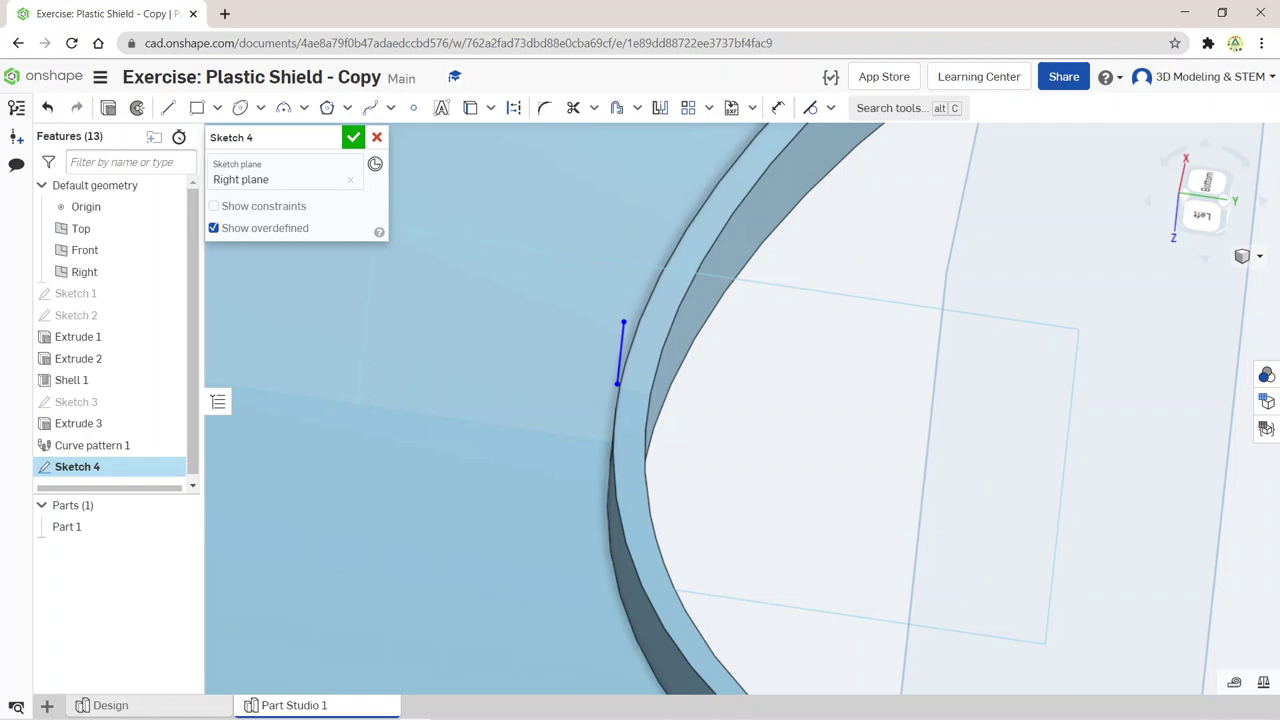
key(ctrl+y)
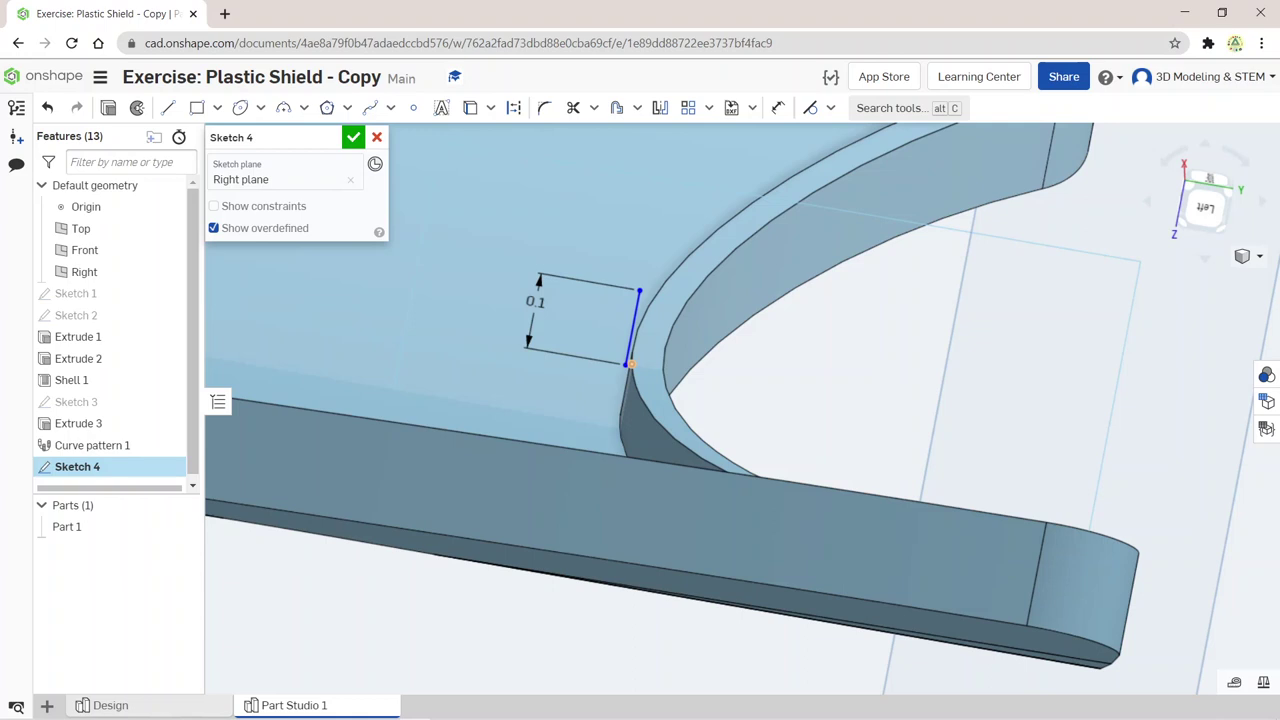
key(ctrl+z)
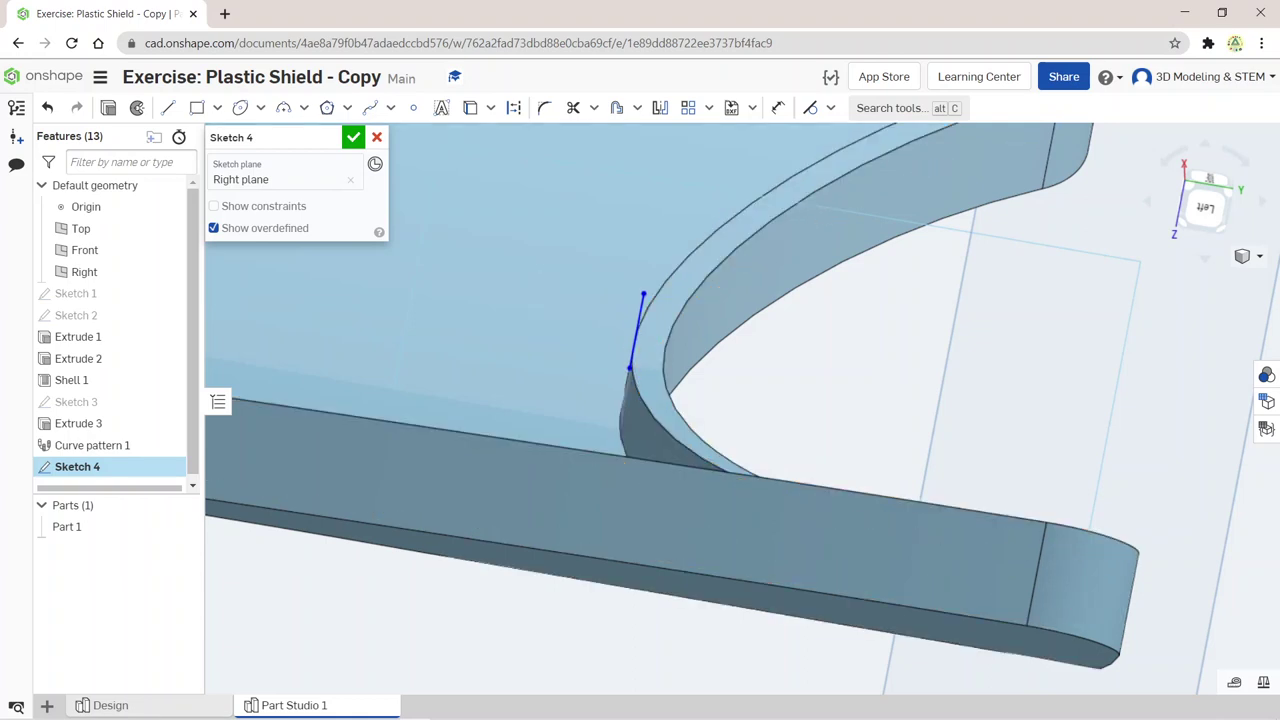
key(ctrl+y)
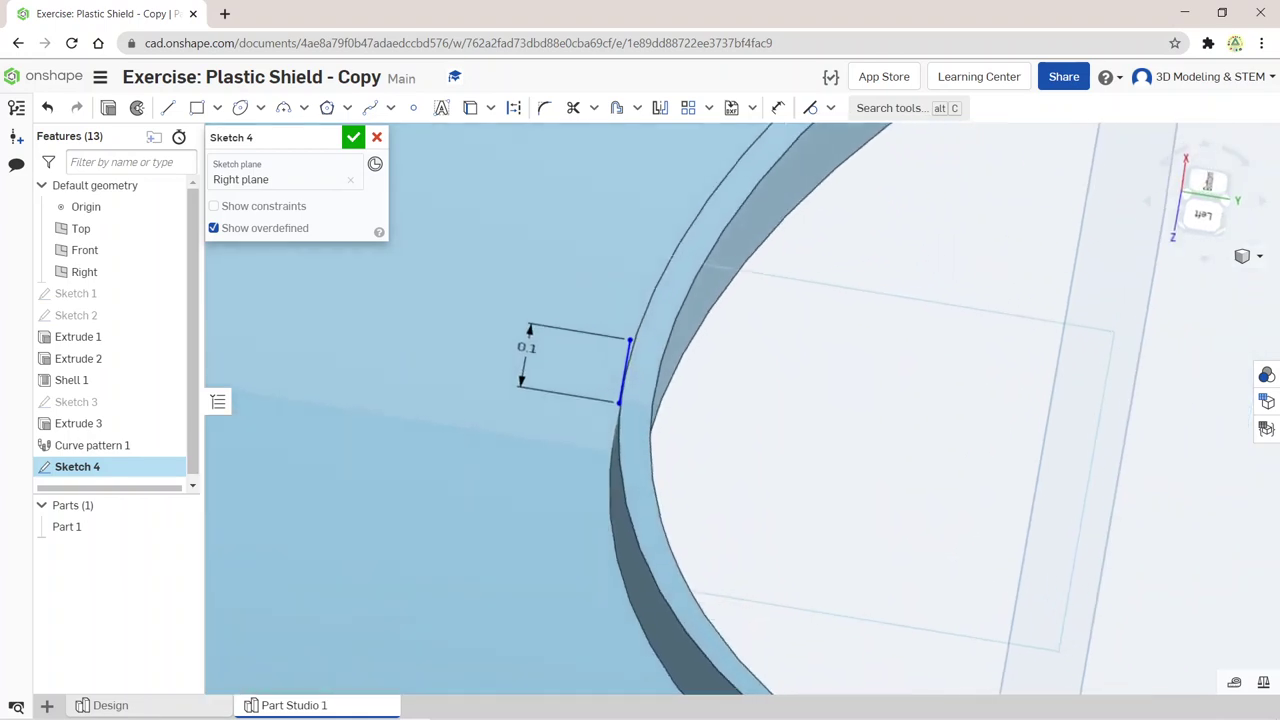
Step: Finish Sketch 4, bring the whole shield into view and begin a Sweep feature
click(353, 137)
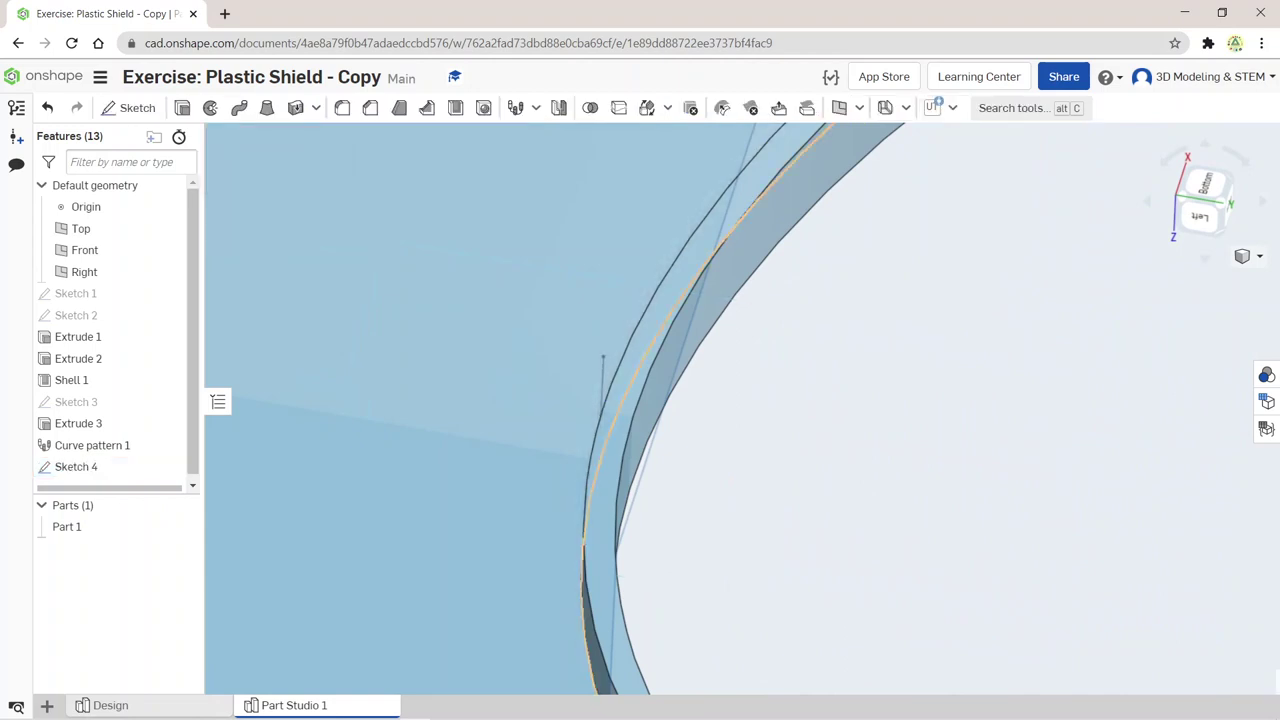
mouse_move(706, 614)
right_down()
mouse_move(793, 456)
mouse_move(1014, 454)
mouse_move(1091, 551)
mouse_move(586, 437)
mouse_move(480, 380)
mouse_move(720, 439)
right_up()
middle_drag(720, 439, 884, 404)
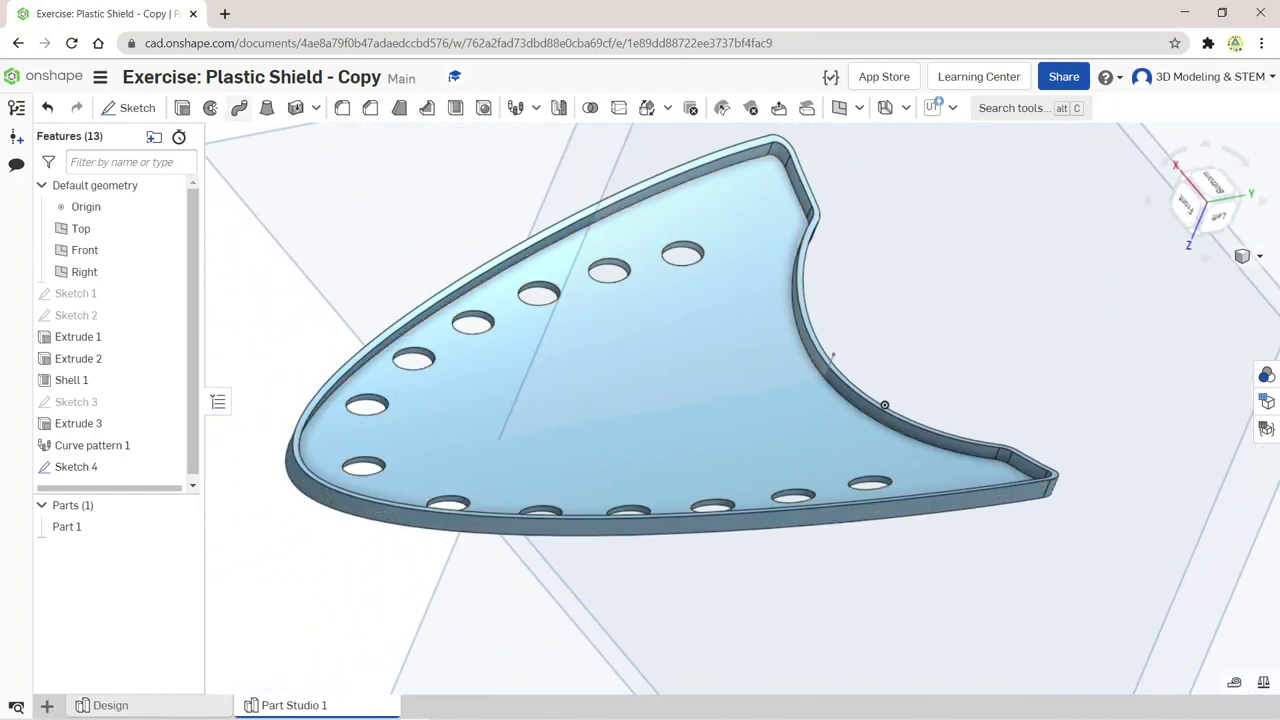
click(239, 108)
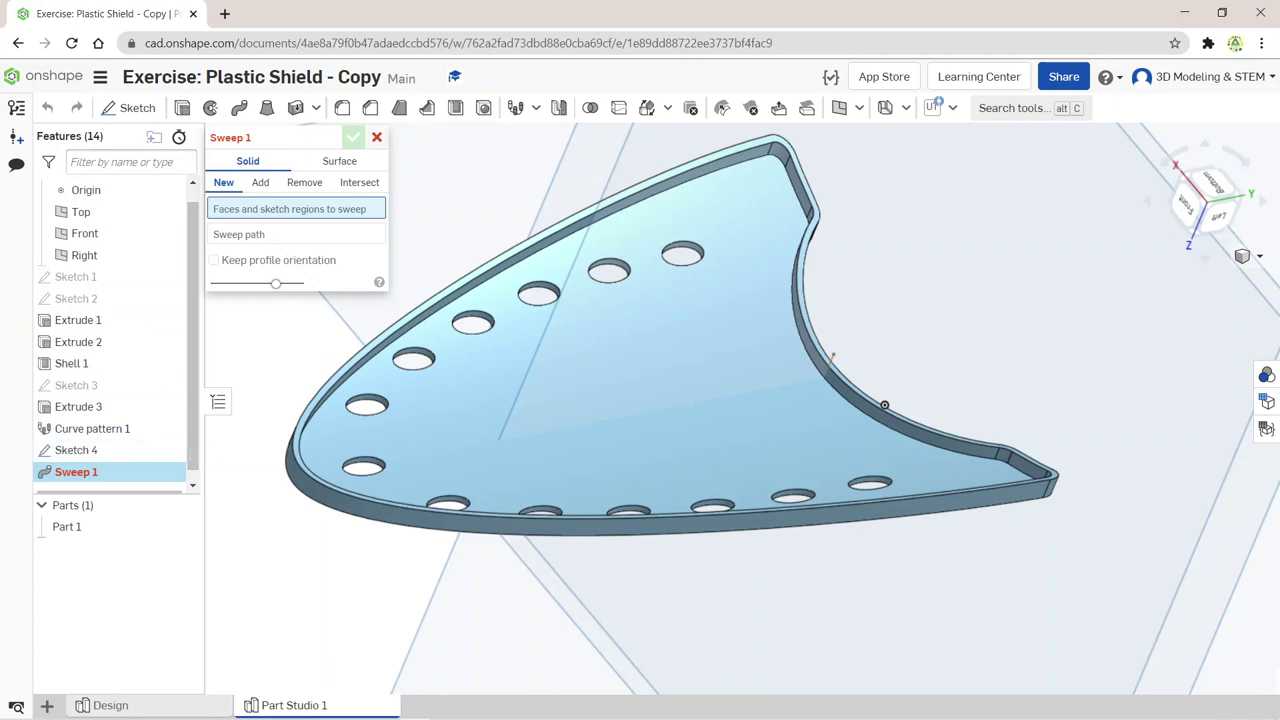
Step: Restart the sweep as a Surface, selecting the Sketch 4 line plus four rim edges as profiles
key(Escape)
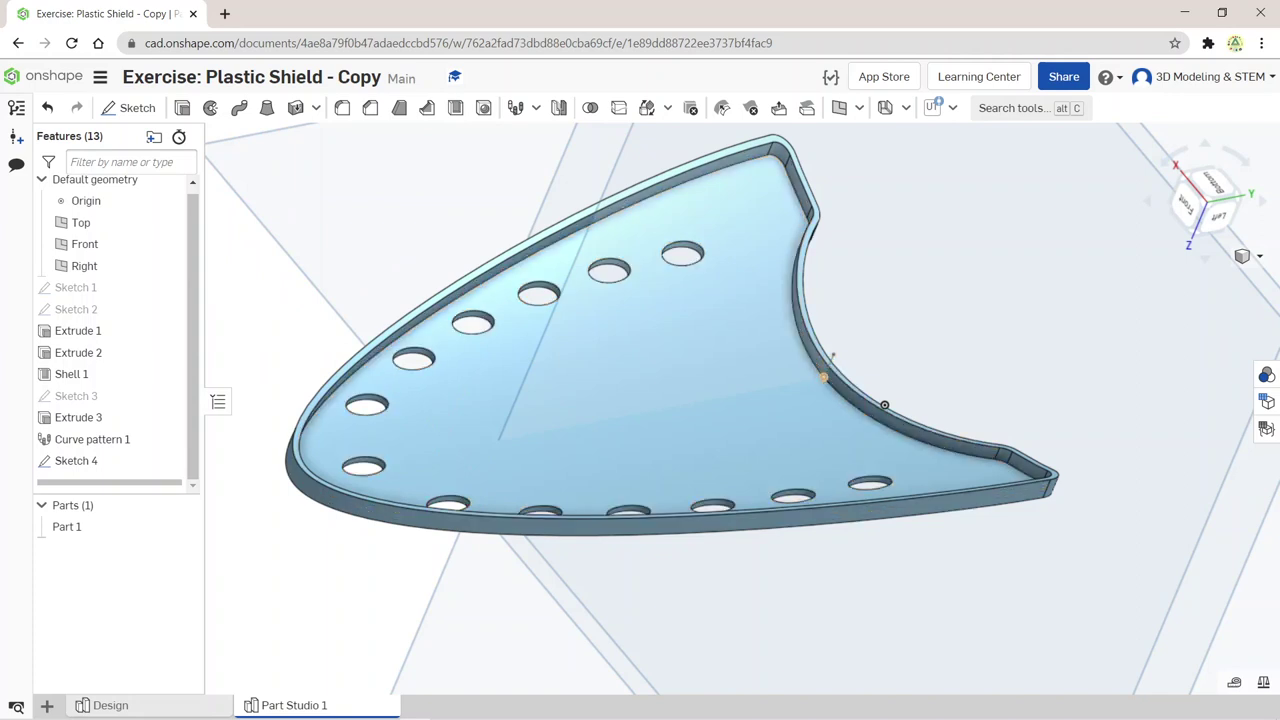
click(239, 108)
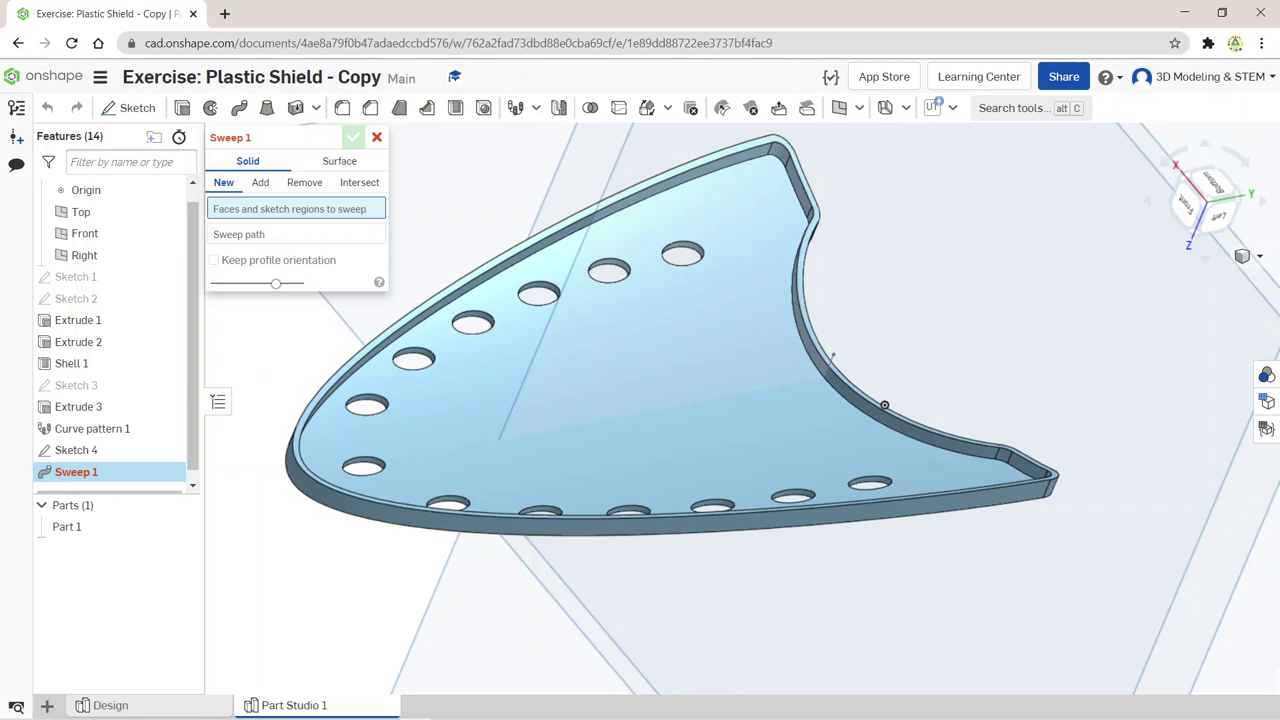
click(339, 161)
click(830, 359)
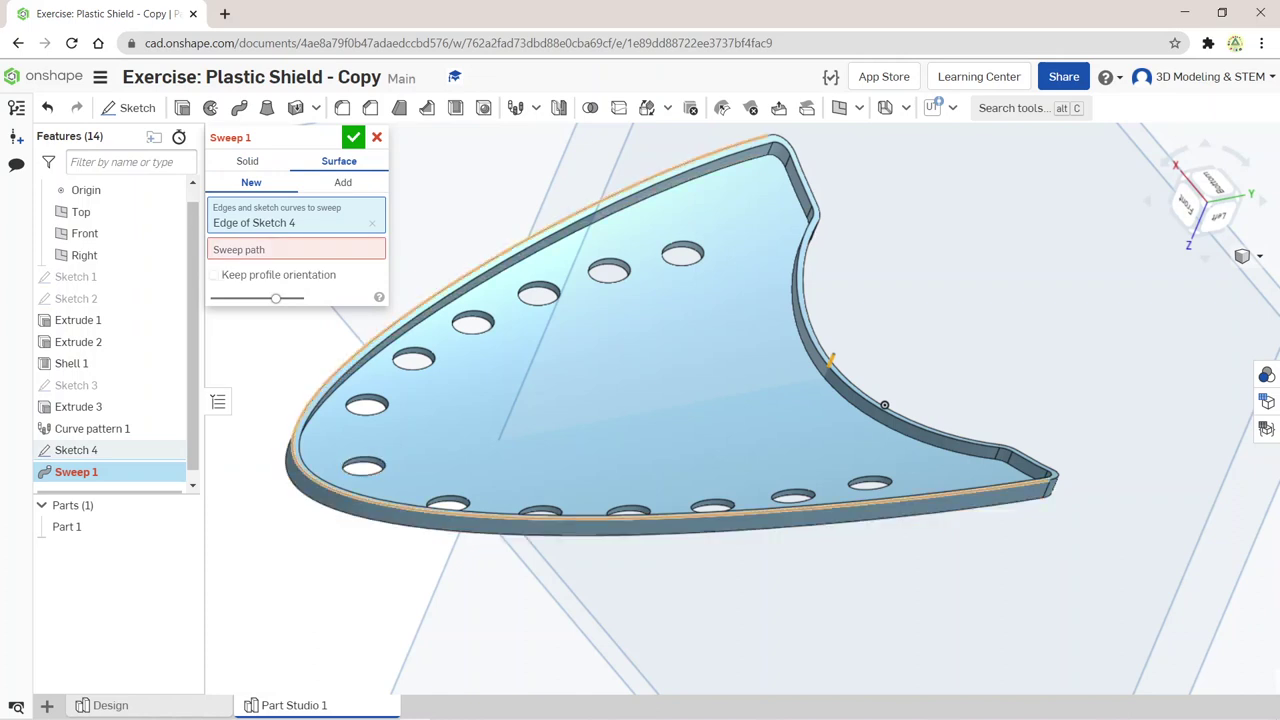
click(884, 404)
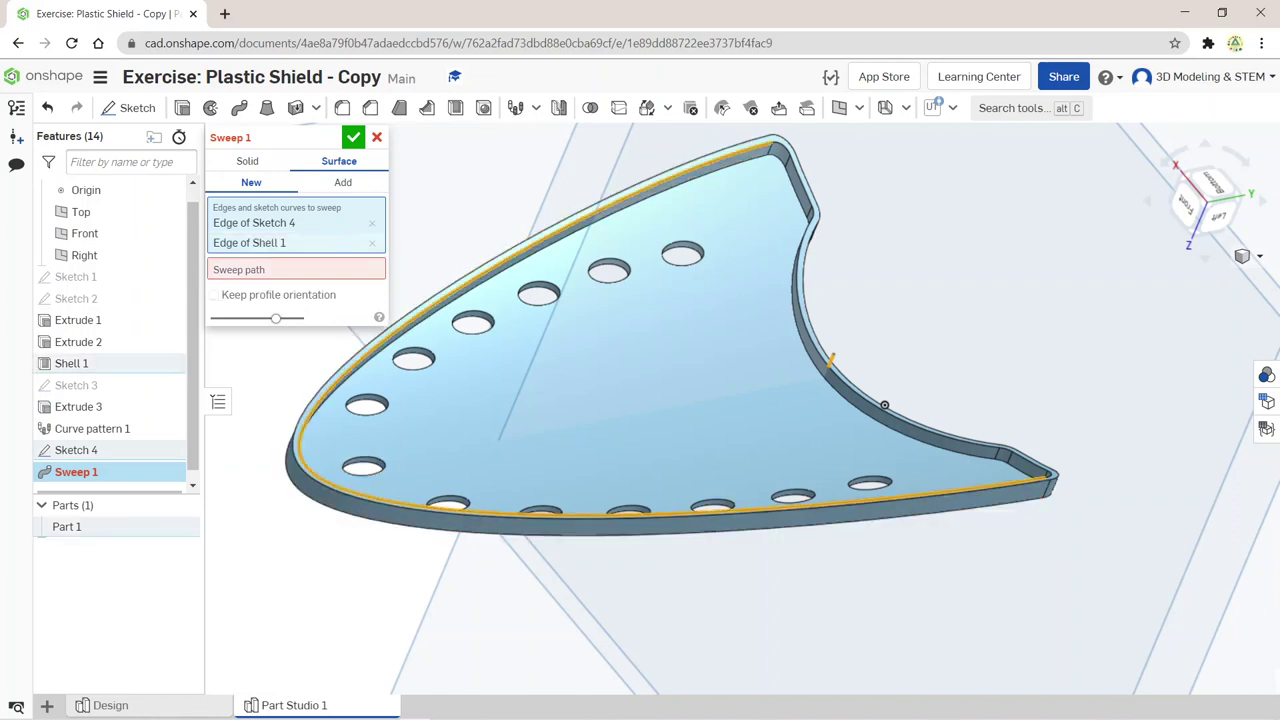
click(884, 404)
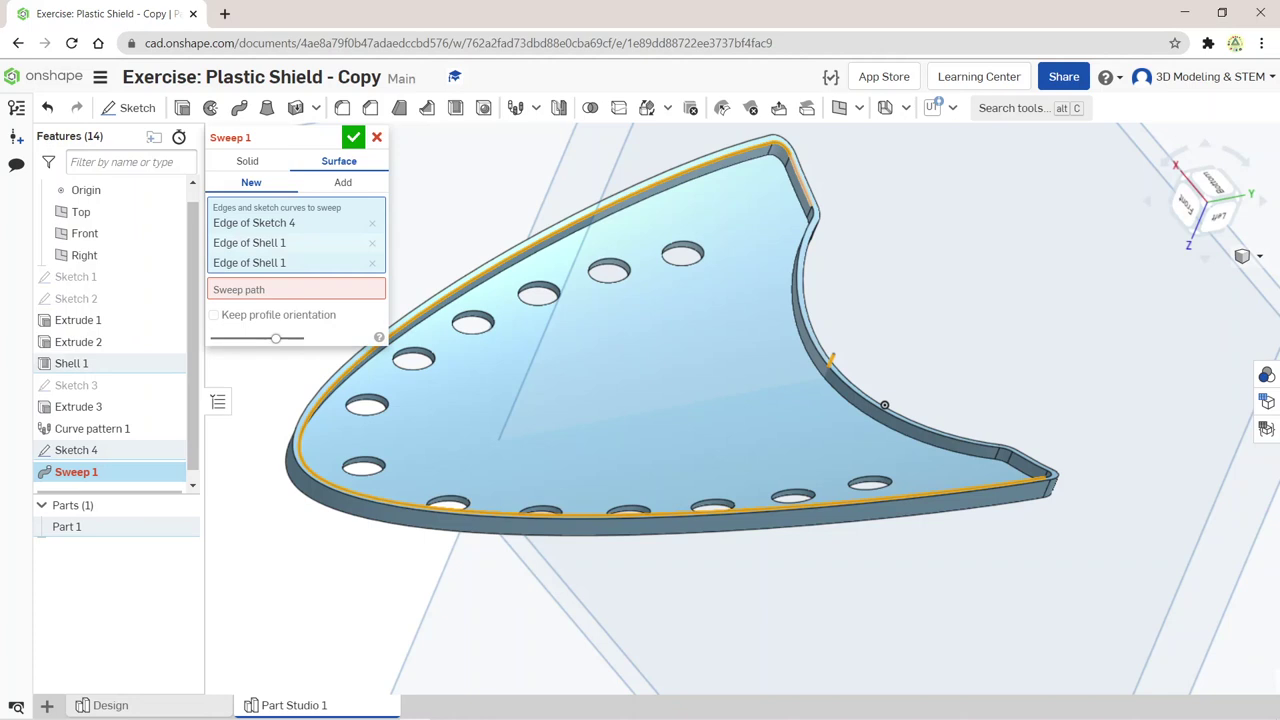
click(884, 404)
click(884, 404)
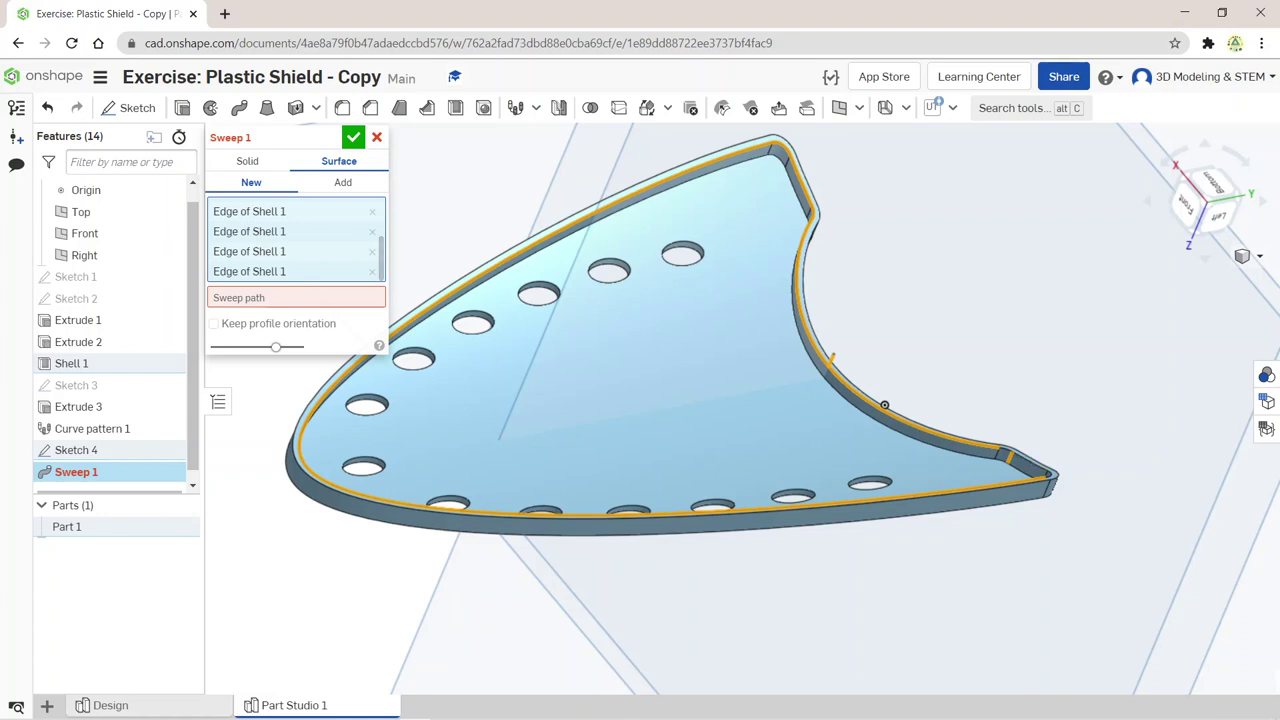
Step: Remove the Shell 1 edges so Edge of Sketch 4 is the only sweep profile
scroll(884, 404, up, 5)
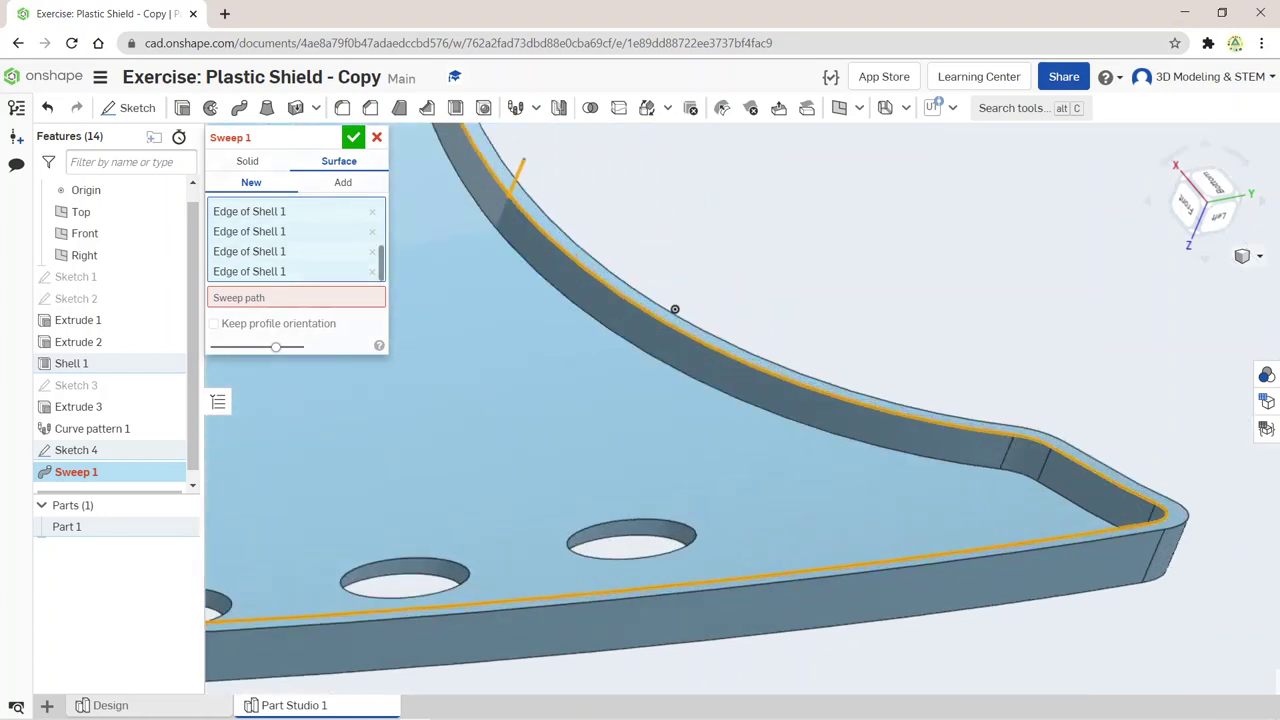
scroll(674, 309, up, 2)
scroll(640, 331, down, 4)
scroll(594, 363, down, 1)
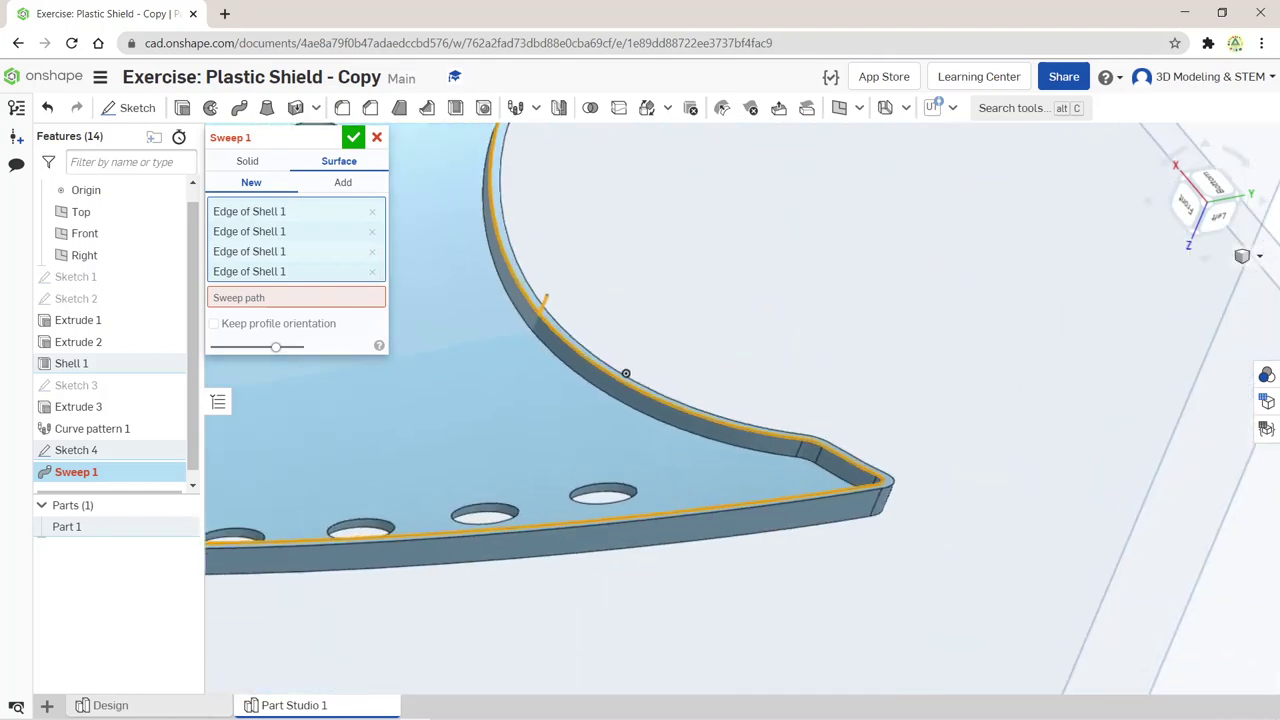
scroll(625, 373, down, 2)
scroll(900, 400, down, 2)
scroll(880, 430, up, 3)
scroll(874, 434, down, 4)
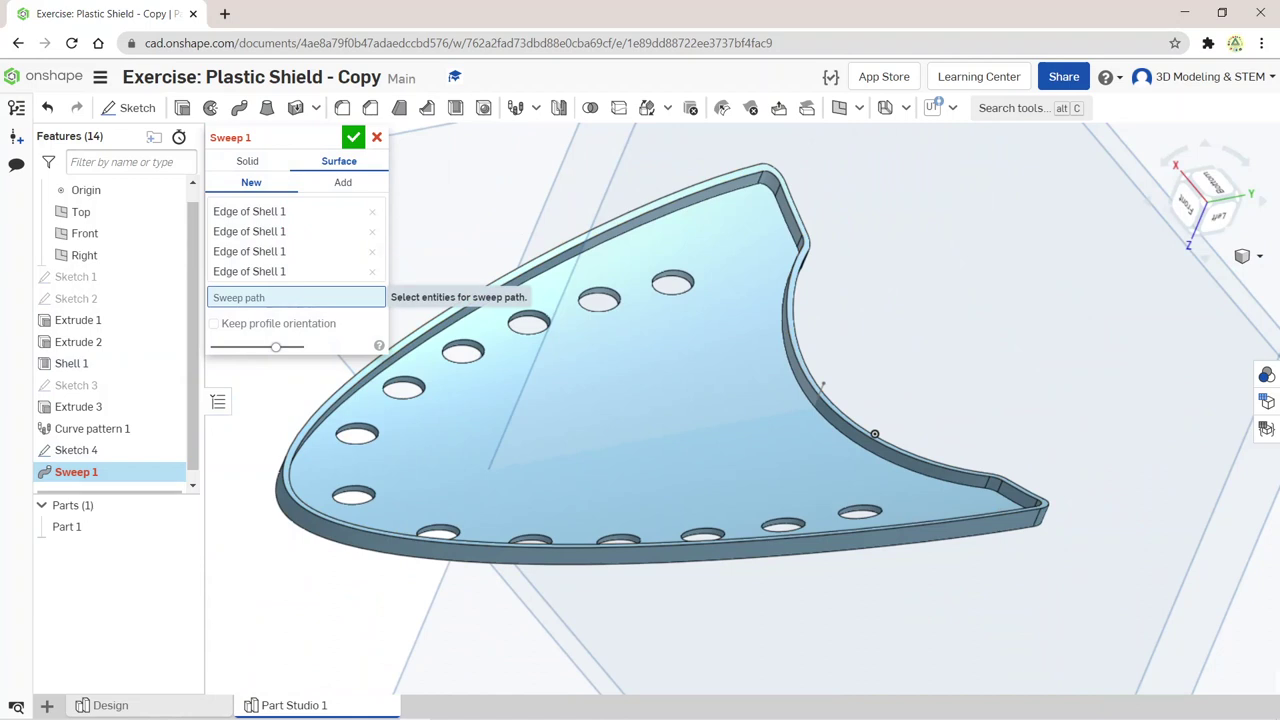
scroll(300, 245, up, 1)
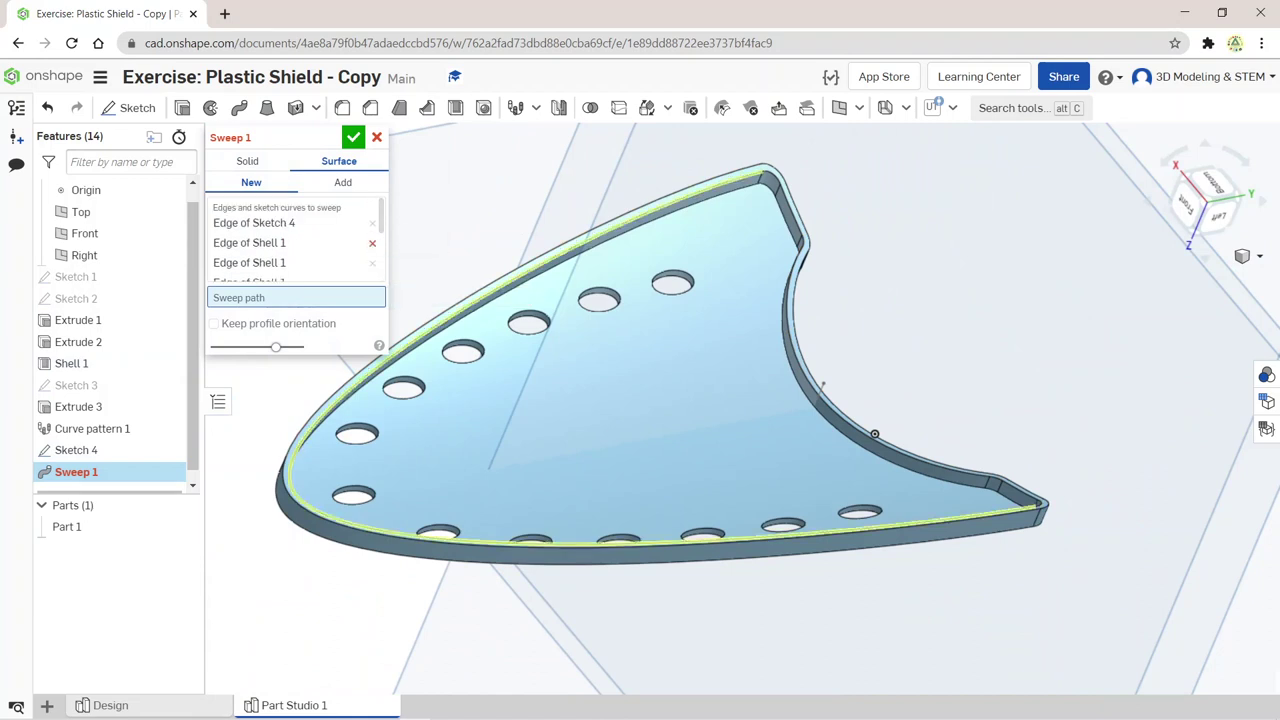
click(300, 245)
scroll(300, 245, down, 1)
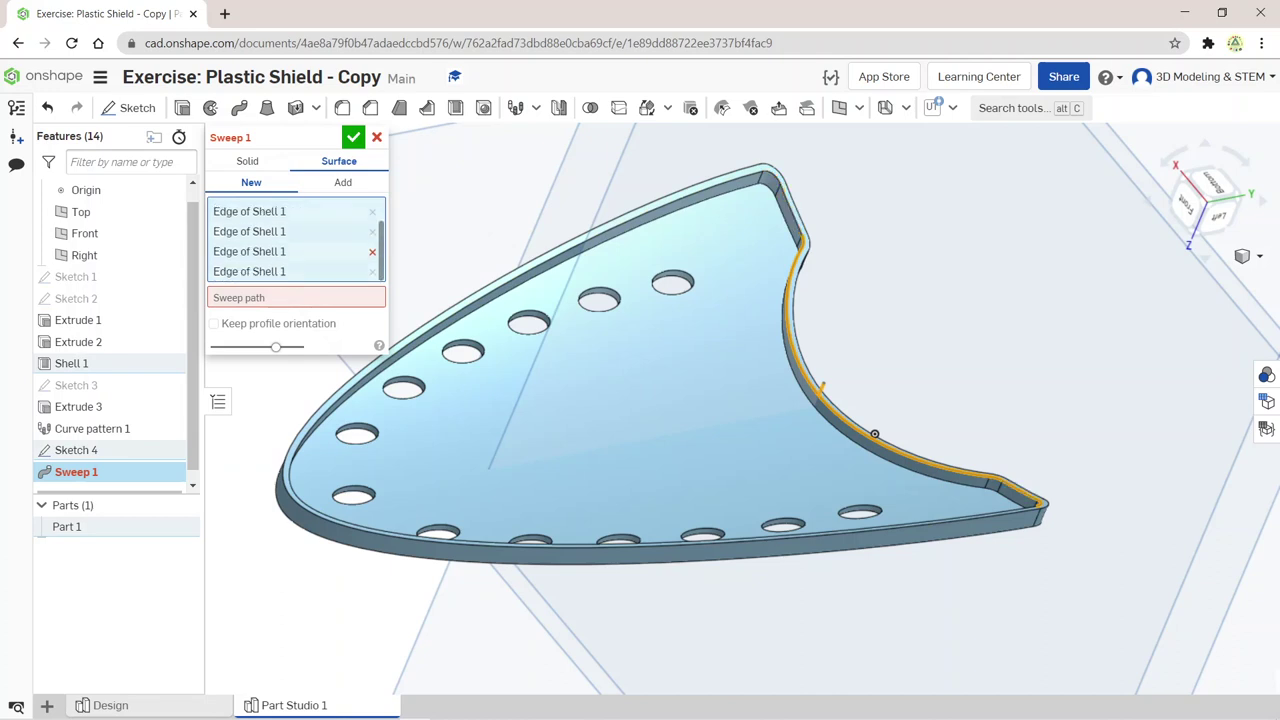
scroll(296, 240, up, 1)
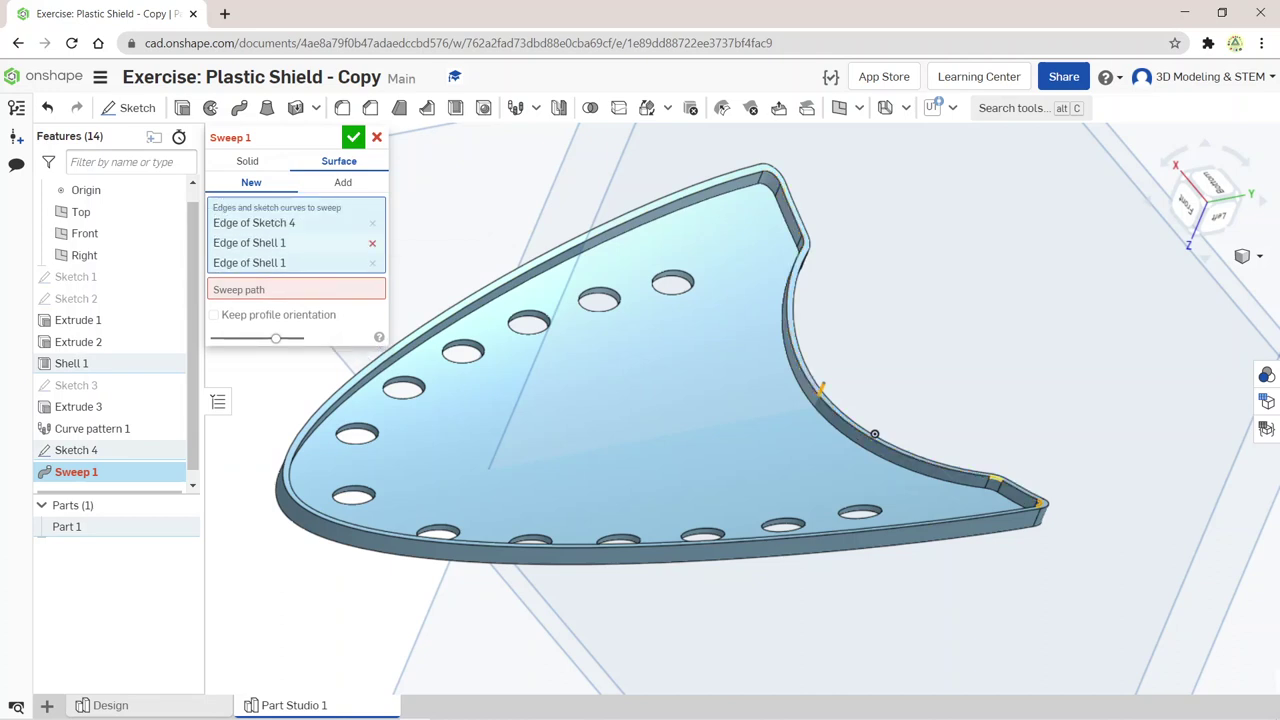
click(372, 243)
click(372, 243)
click(296, 249)
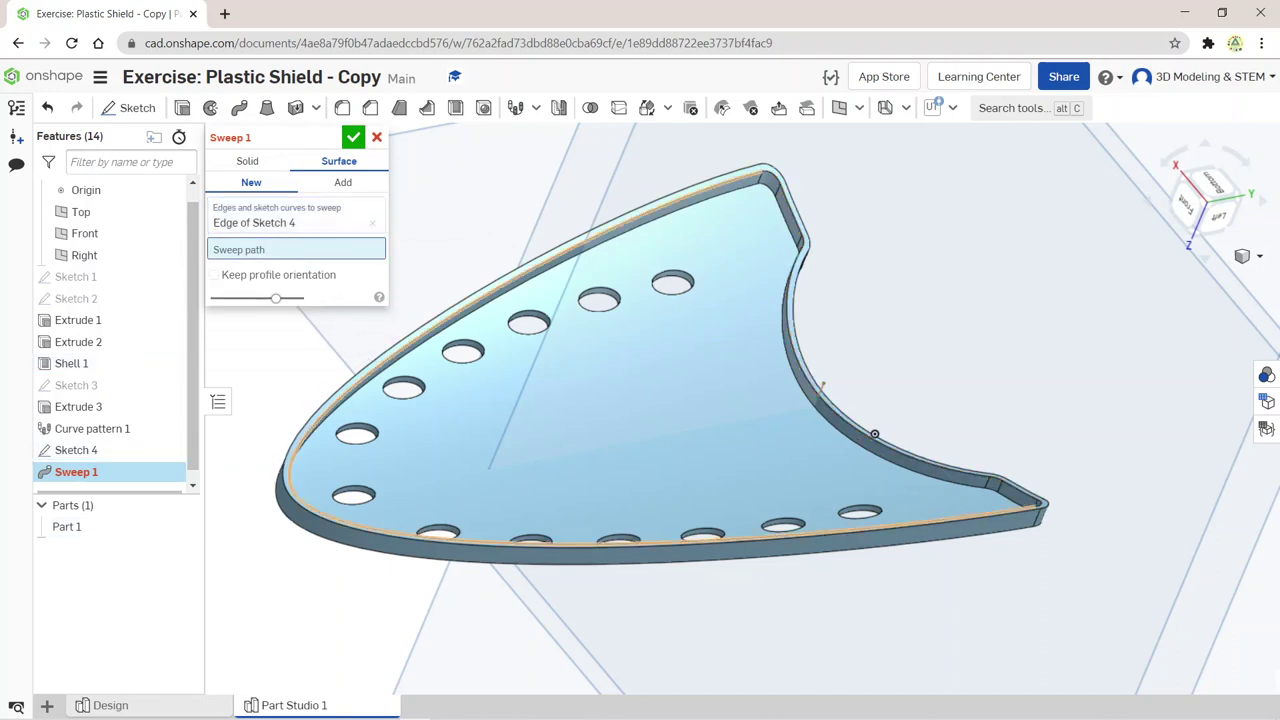
Step: Sweep the Sketch 4 line along the four rim edges with Keep profile orientation, creating the surface
click(874, 434)
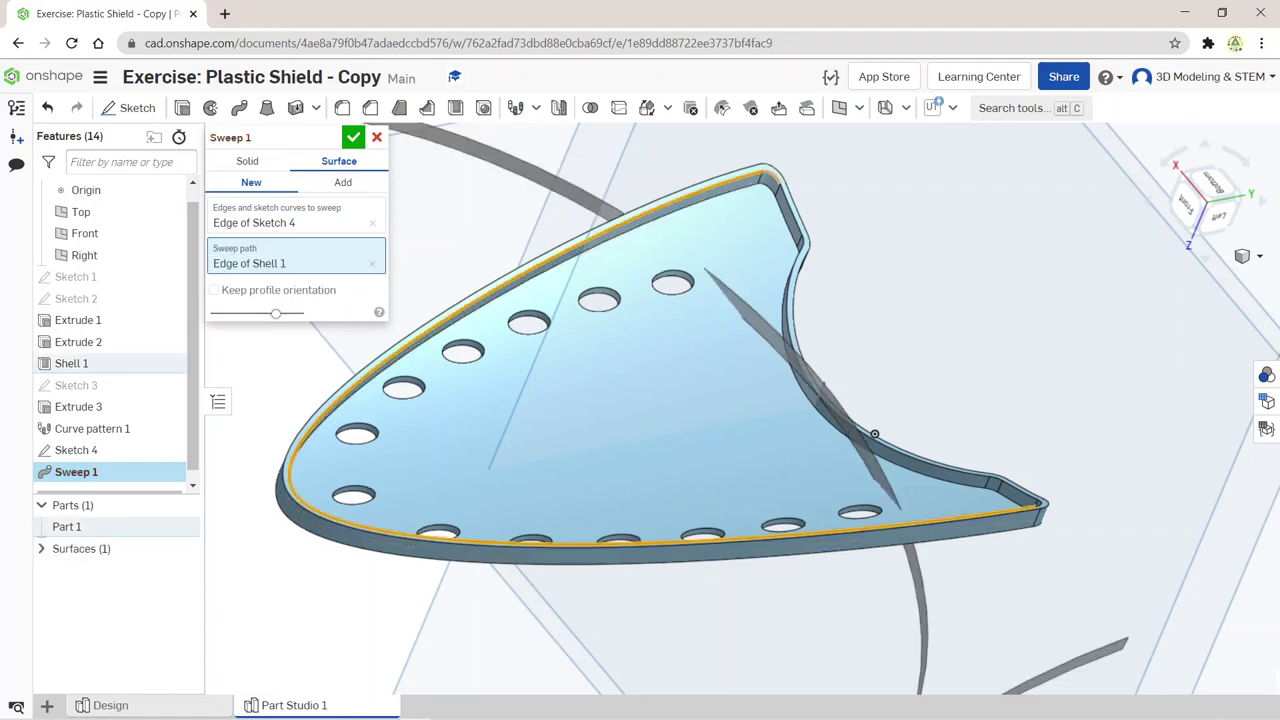
click(874, 434)
click(874, 434)
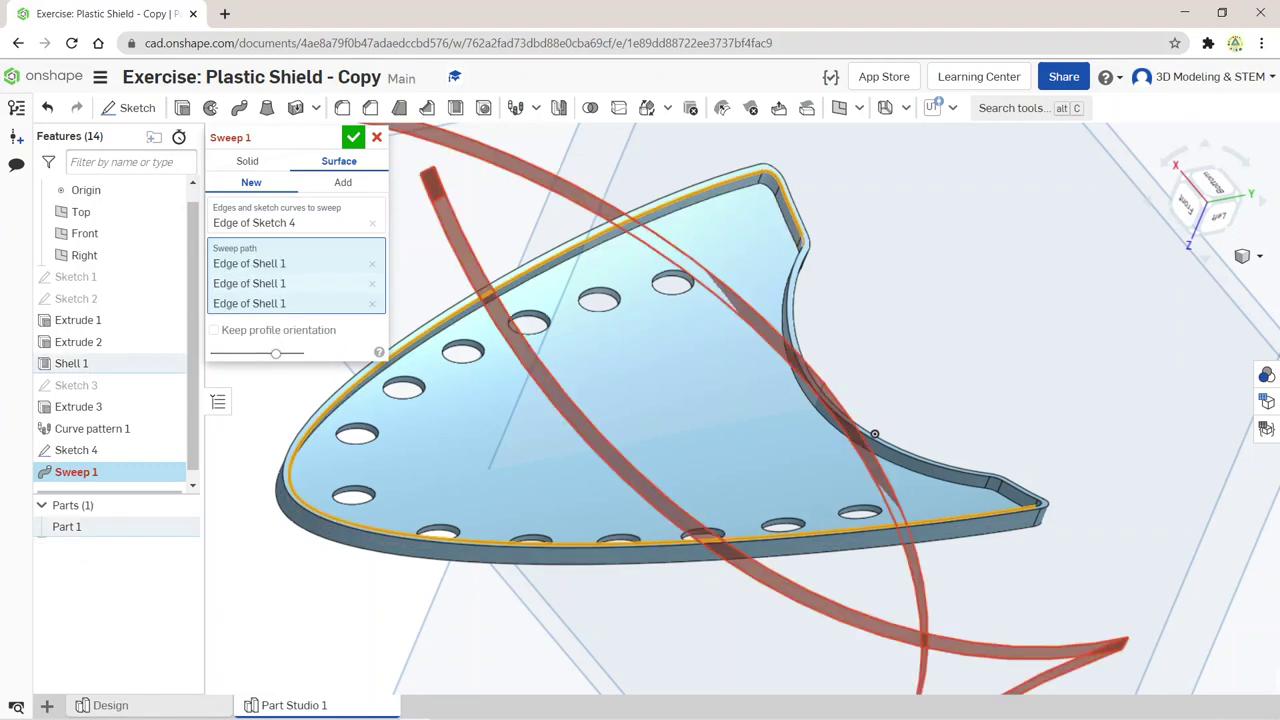
click(874, 434)
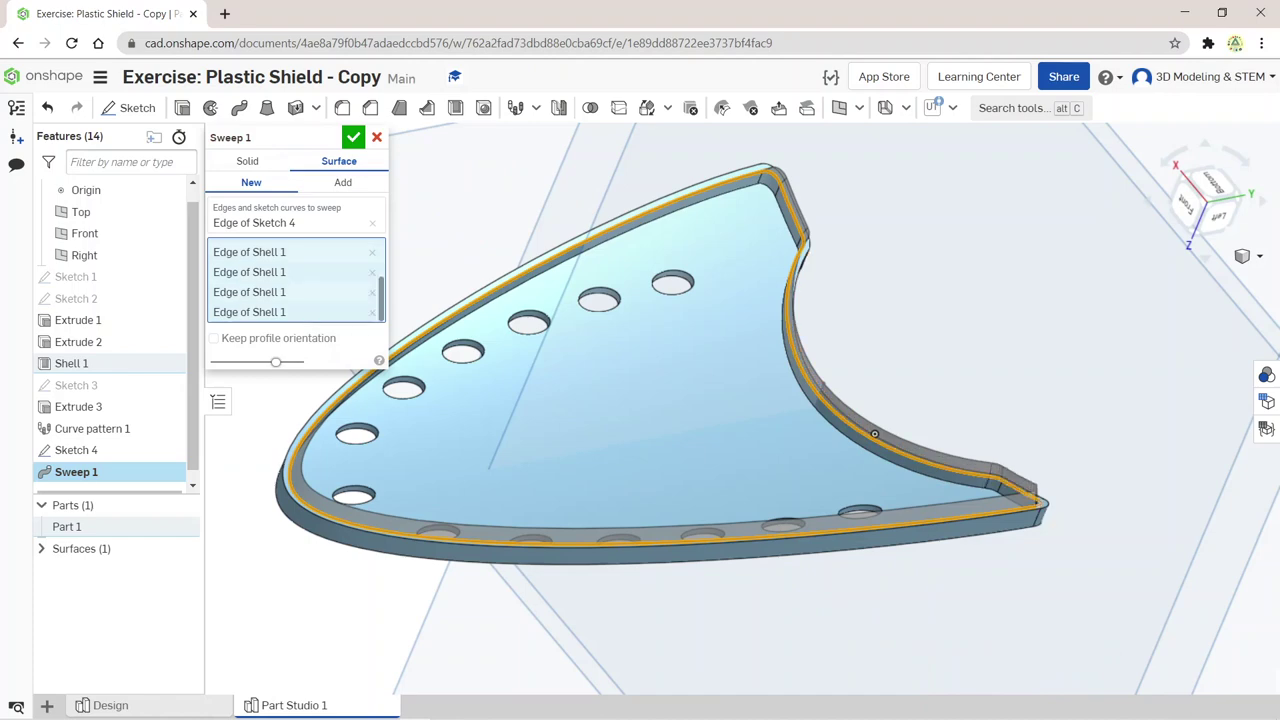
mouse_move(874, 434)
right_down()
mouse_move(578, 327)
mouse_move(965, 330)
mouse_move(913, 415)
right_up()
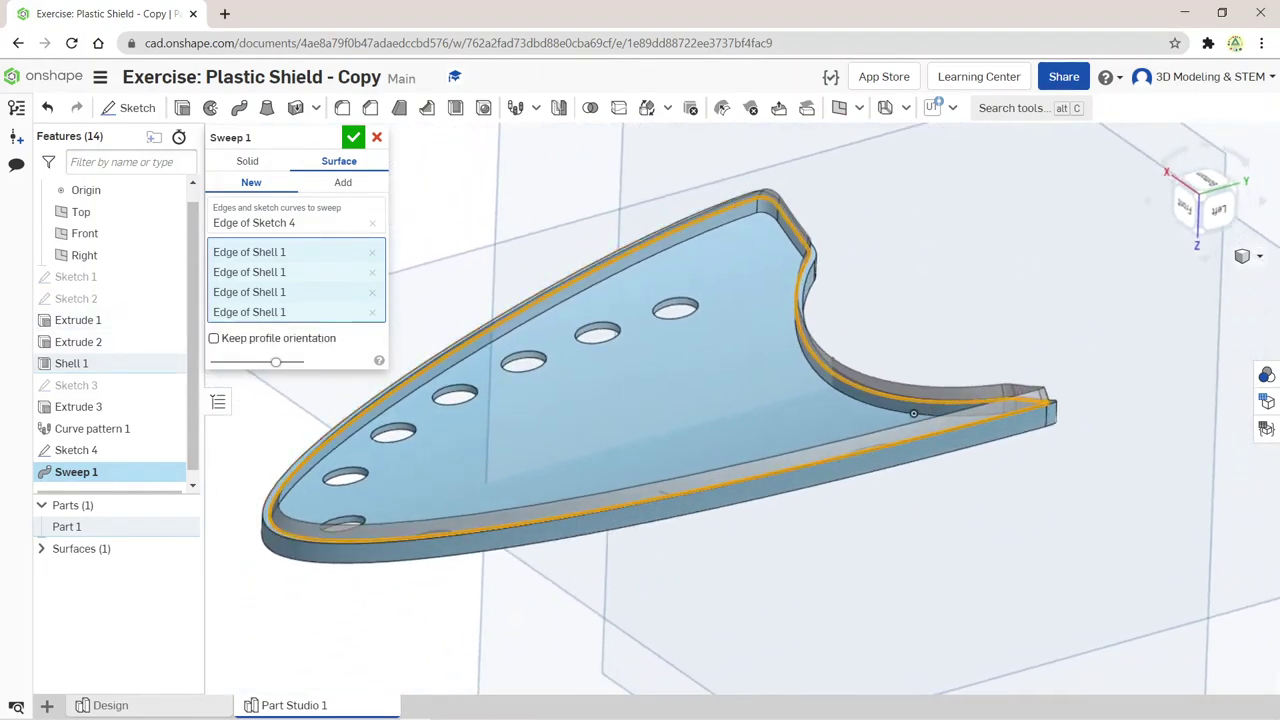
click(214, 338)
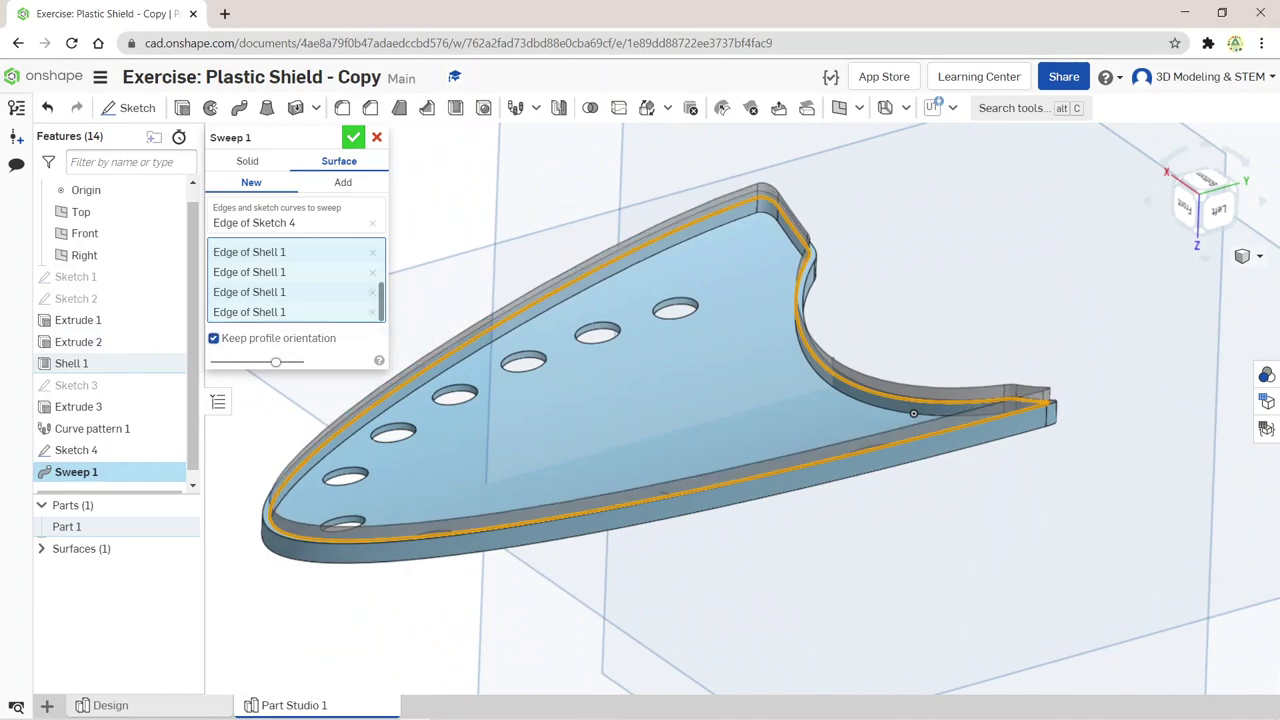
key(Return)
mouse_move(913, 413)
right_down()
mouse_move(961, 405)
mouse_move(948, 411)
right_up()
mouse_move(875, 398)
right_down()
mouse_move(951, 480)
mouse_move(600, 420)
right_up()
Step: Look over the shield in Isometric, Right and Top standard views
right_click(148, 385)
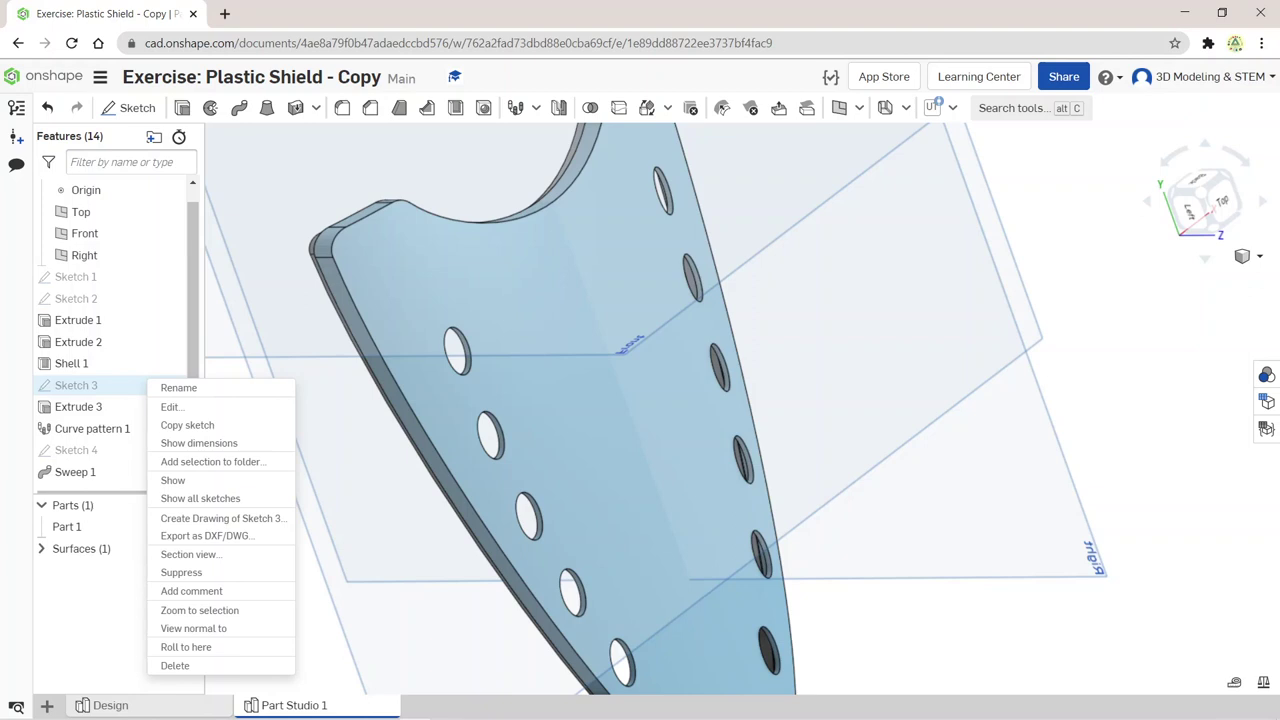
key(Escape)
scroll(796, 170, down, 5)
scroll(796, 170, up, 4)
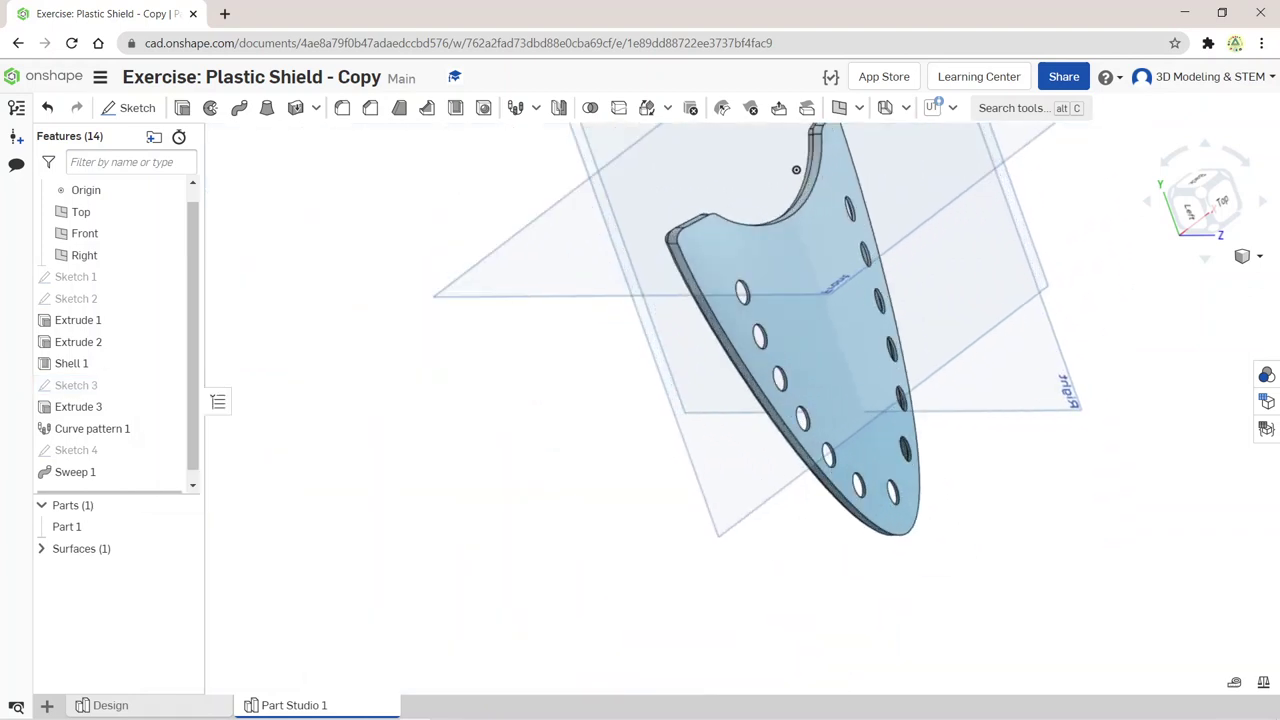
click(1259, 256)
click(1090, 277)
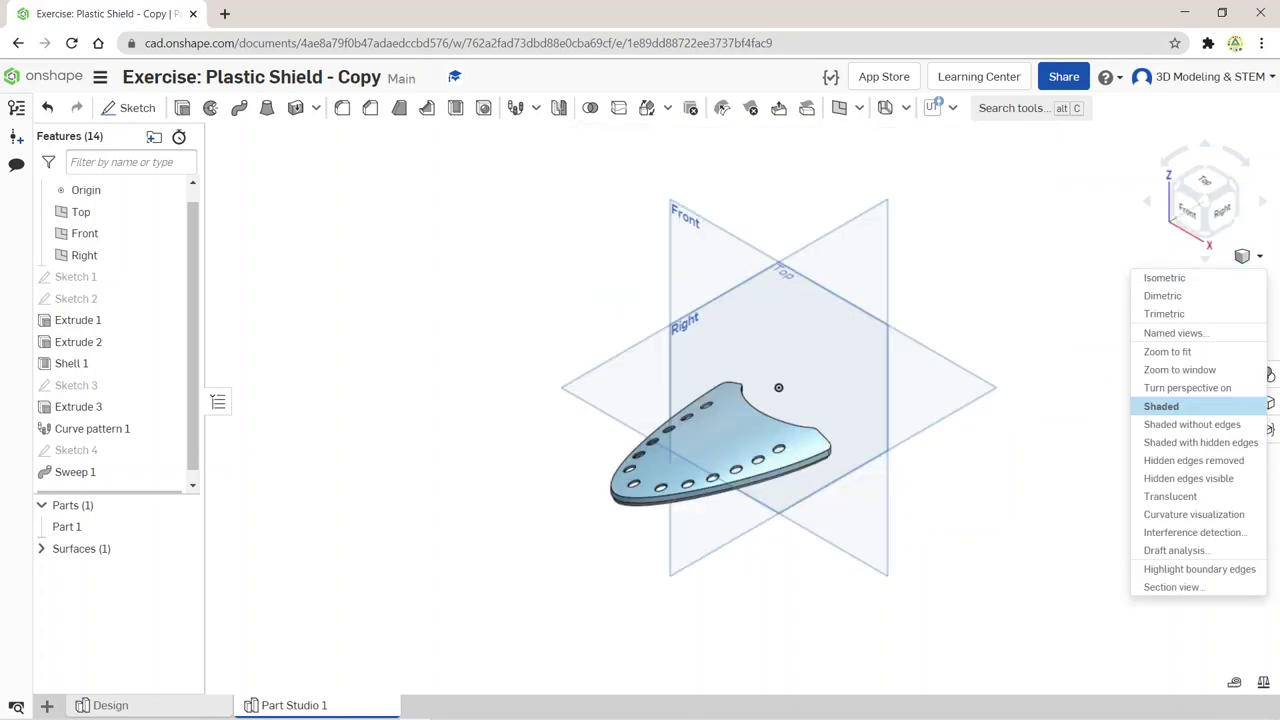
right_drag(778, 387, 760, 350)
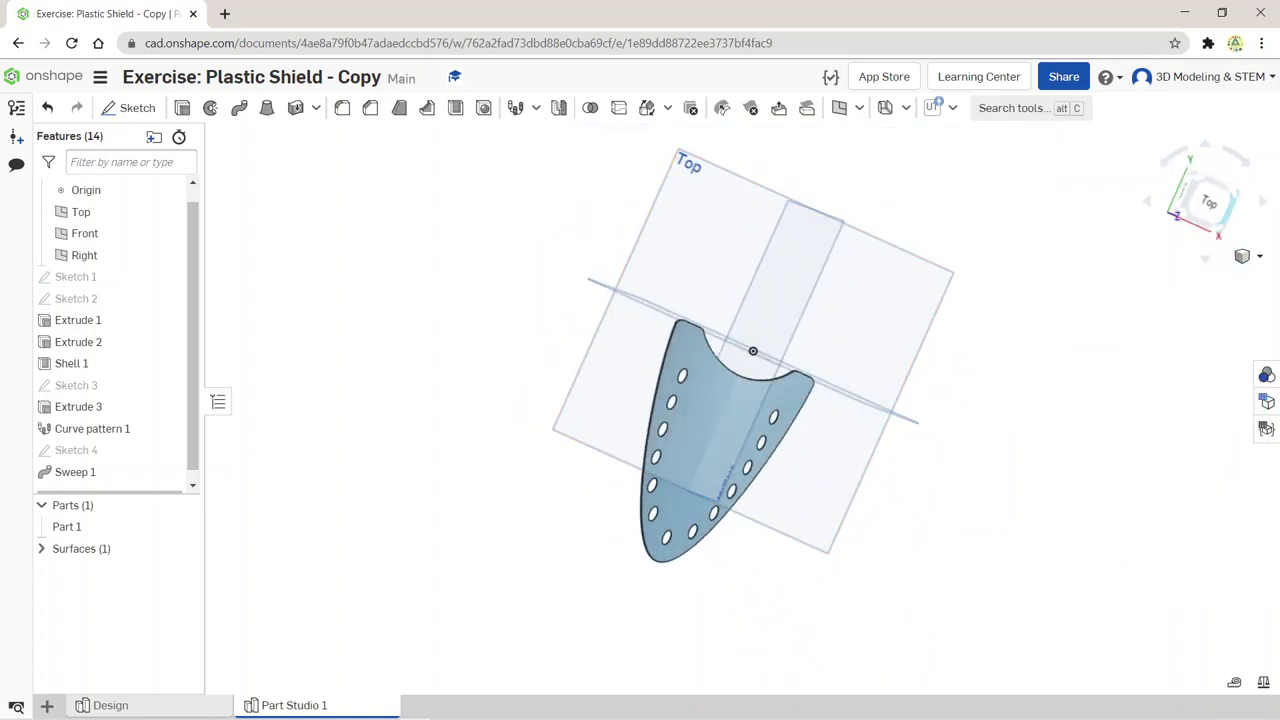
key(shift+4)
key(shift+7)
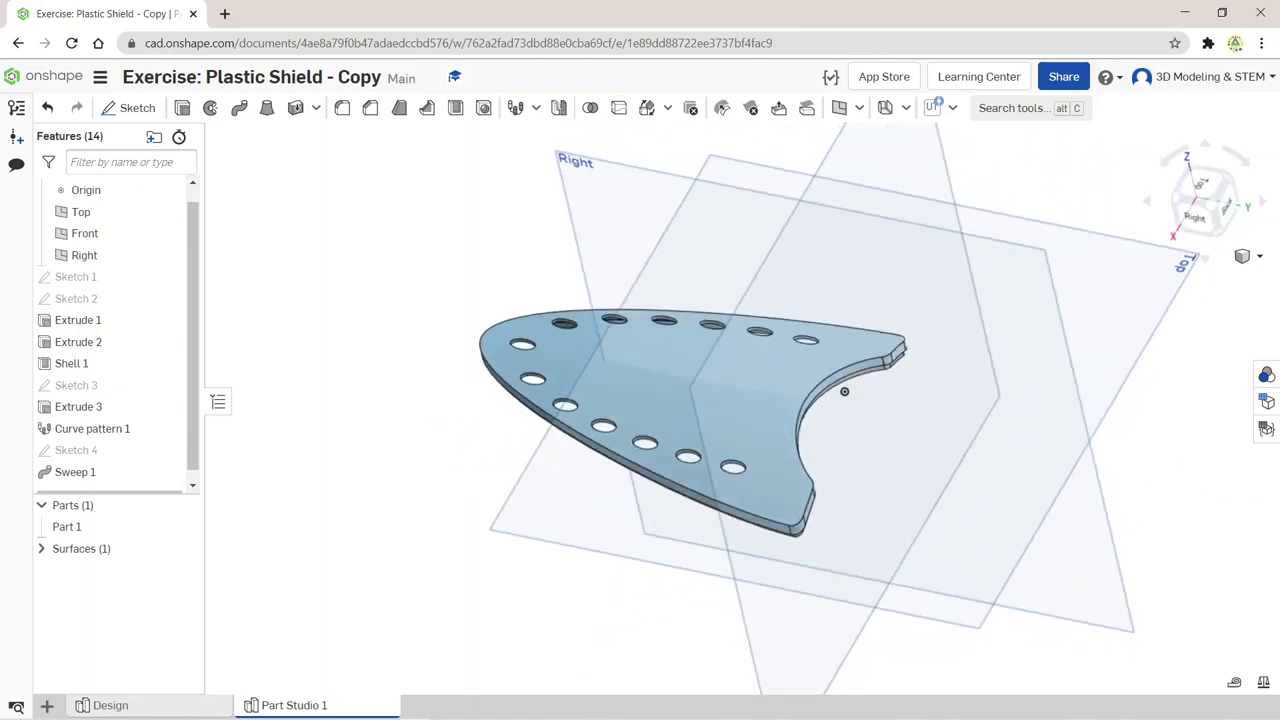
key(shift+5)
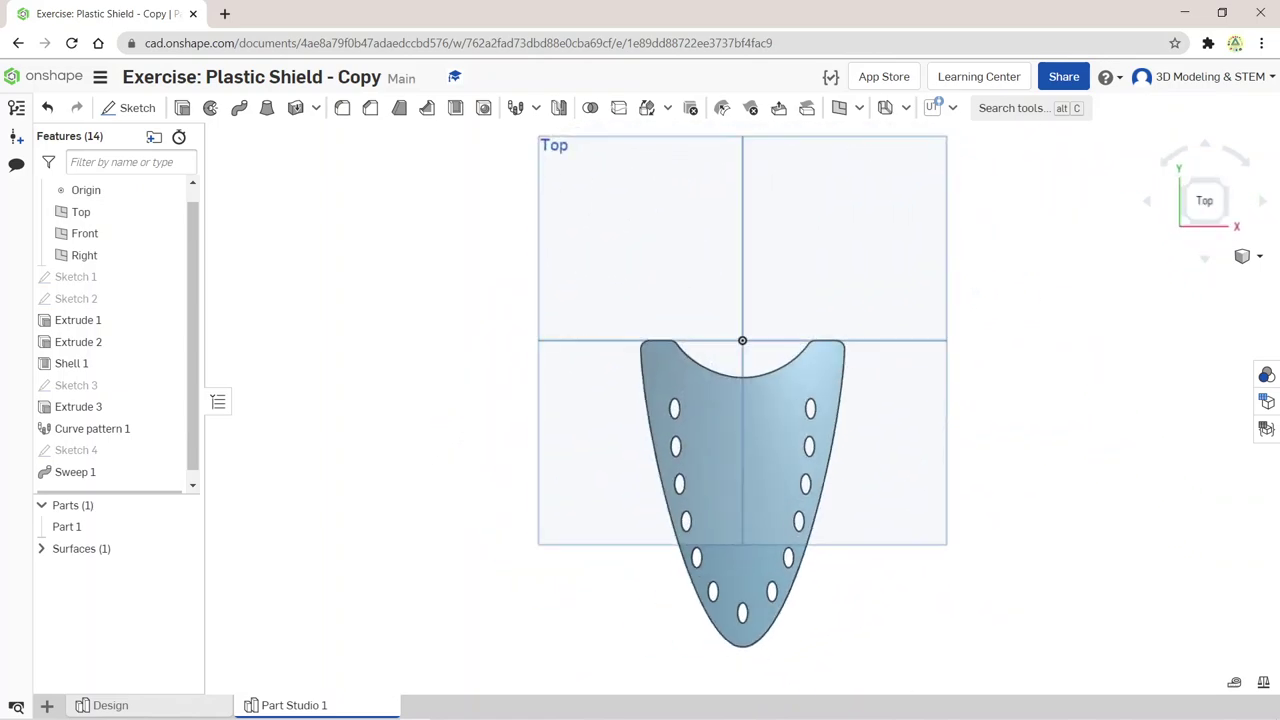
scroll(835, 495, up, 3)
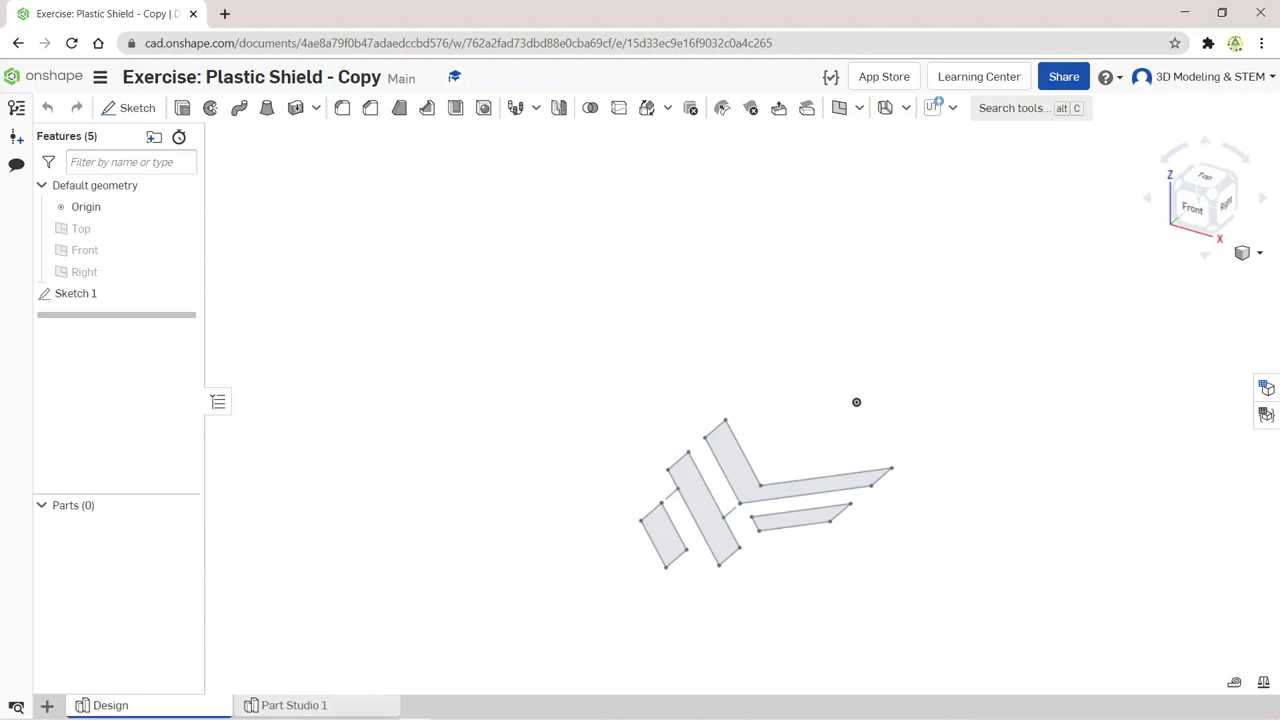
Step: Copy the whole chevron logo Sketch 1 and switch back to Part Studio 1
drag(603, 363, 954, 594)
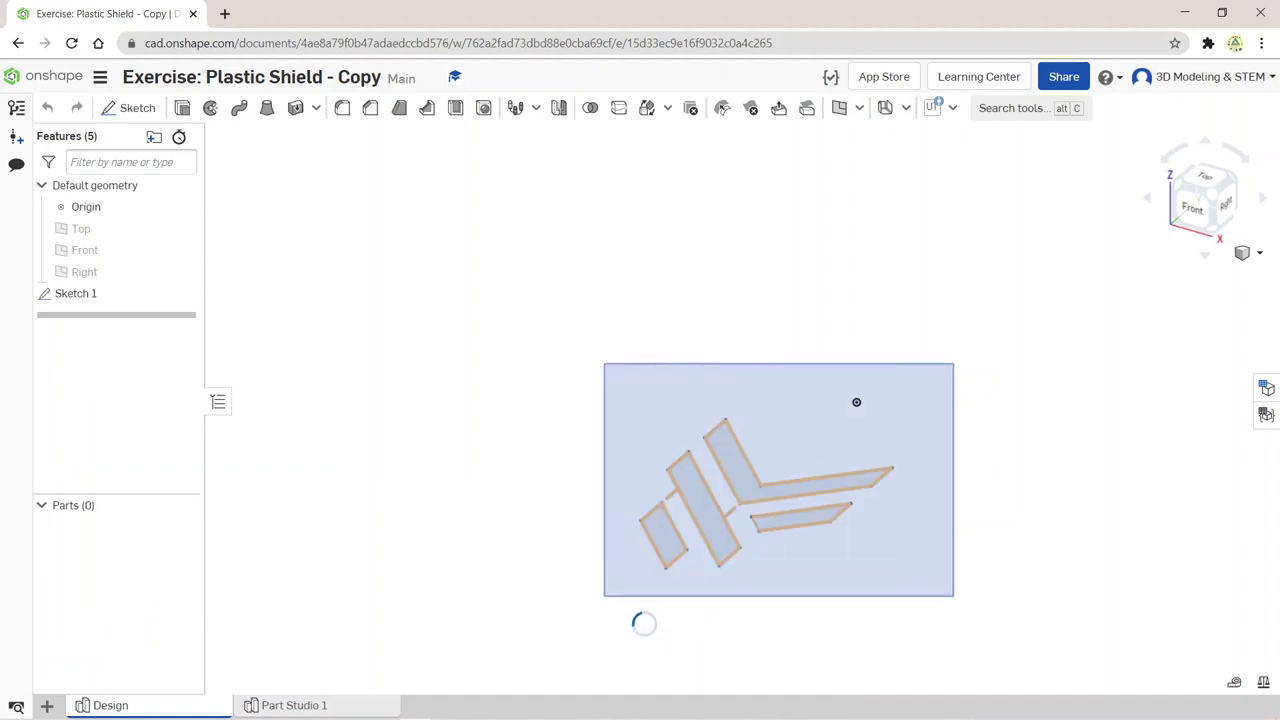
right_click(768, 251)
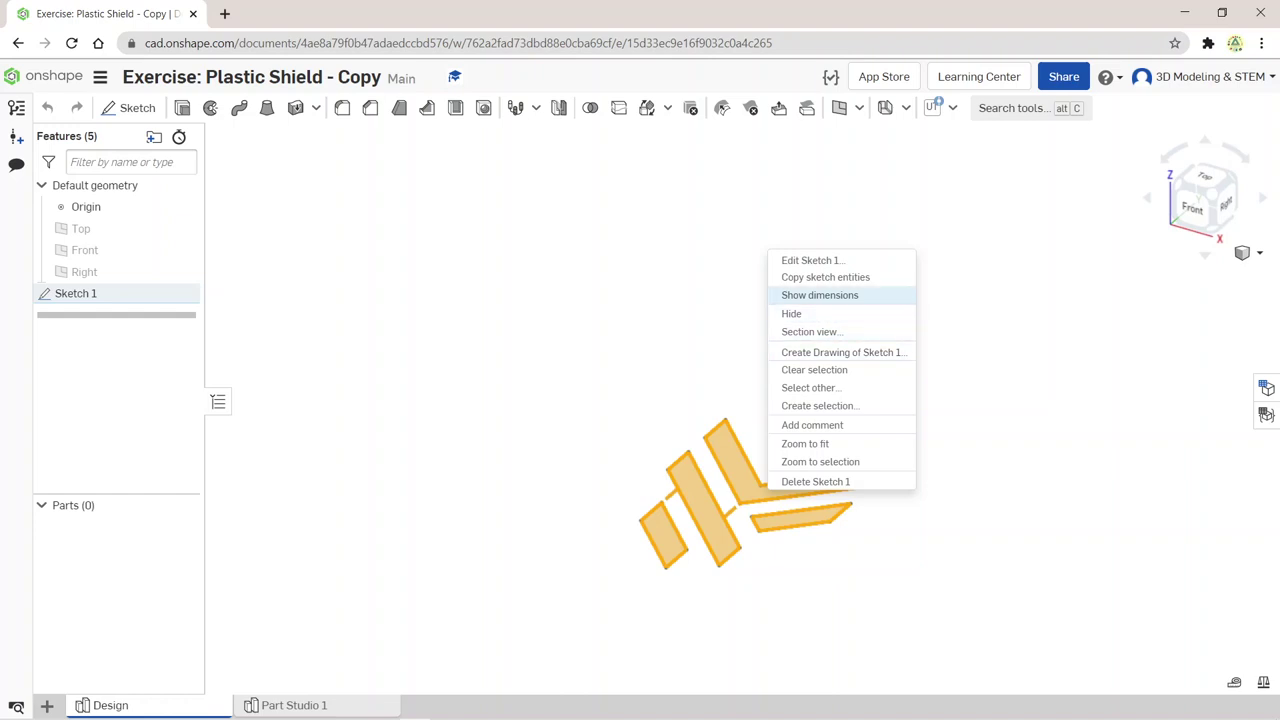
key(Escape)
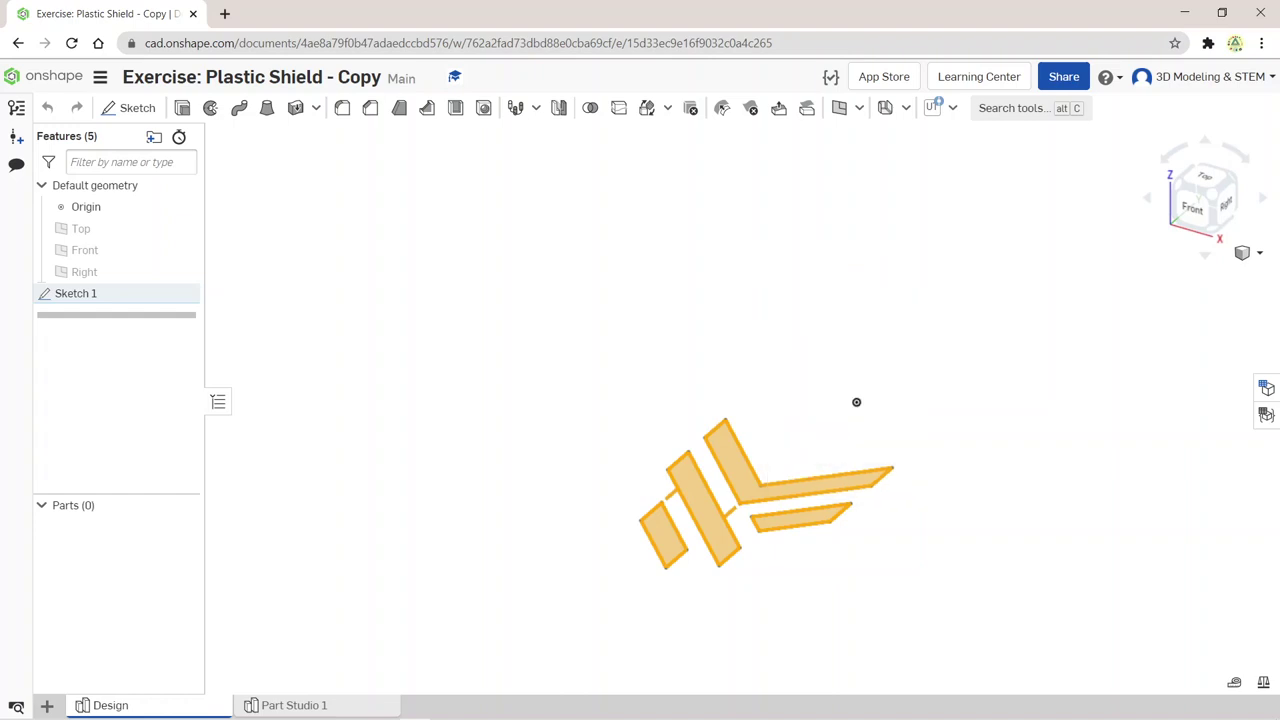
click(294, 705)
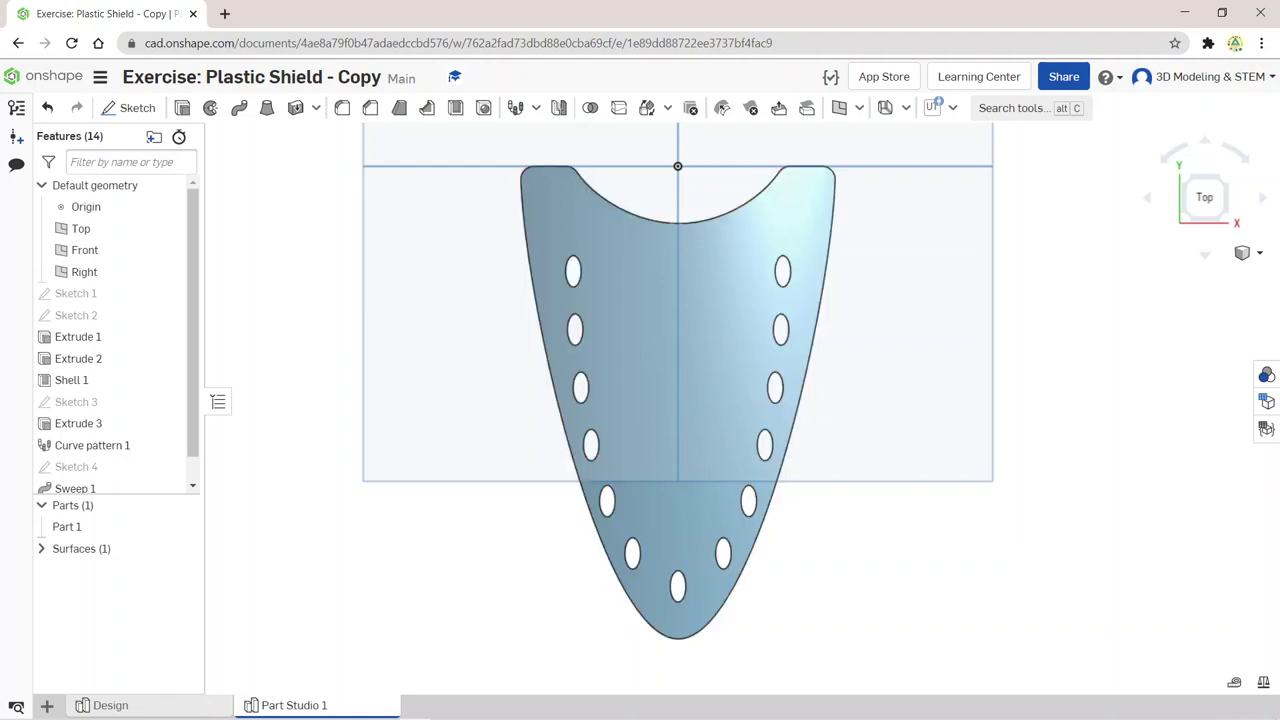
Step: Paste the chevron sketch onto the Top plane and try selecting its regions
right_click(406, 418)
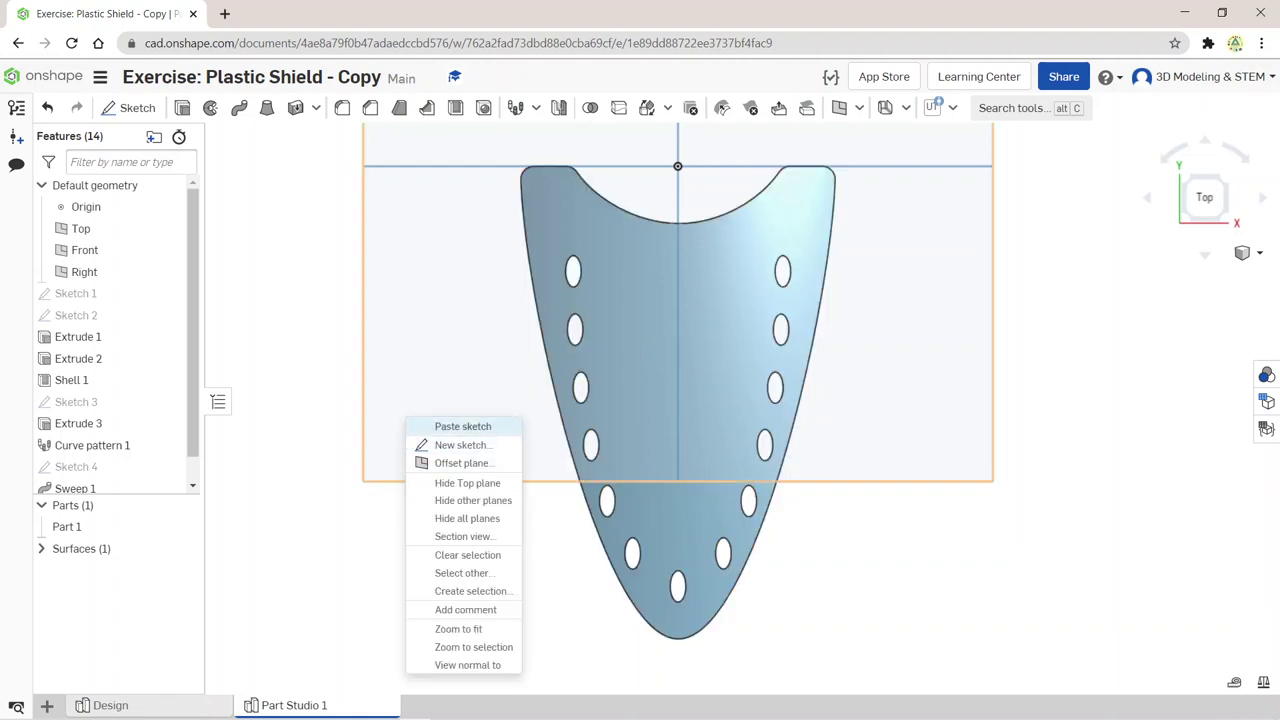
click(463, 426)
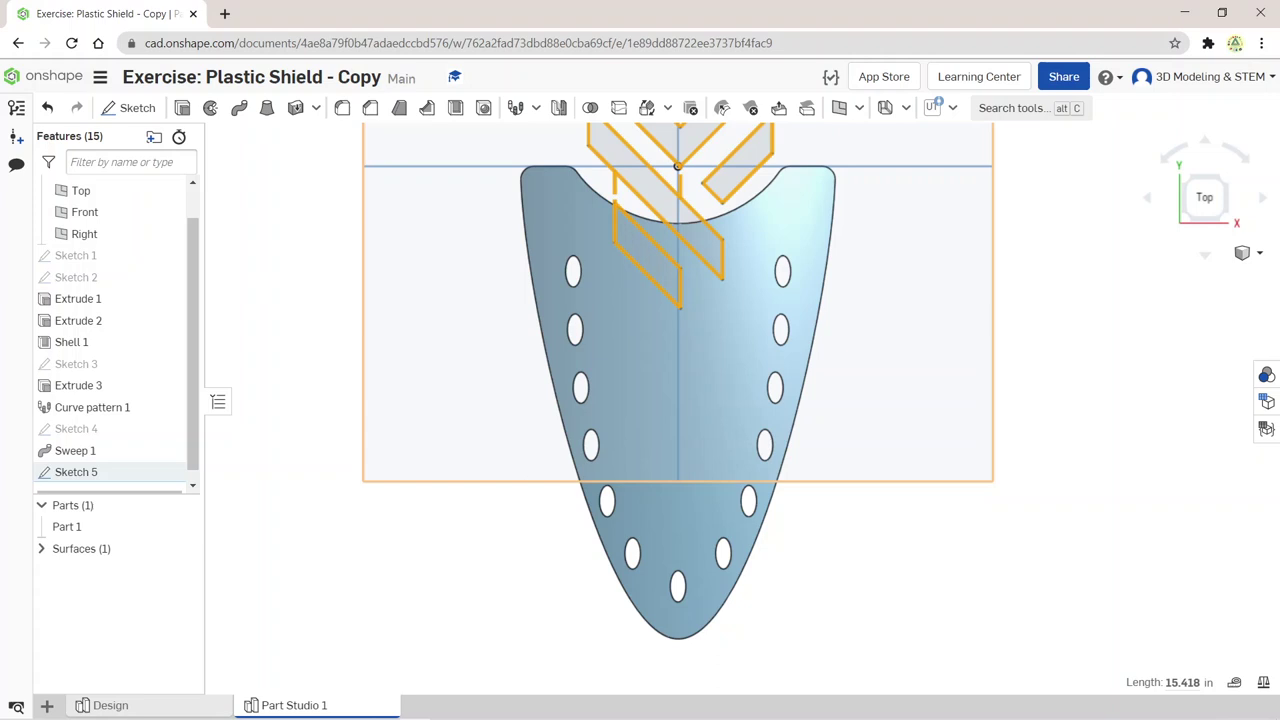
scroll(981, 360, down, 3)
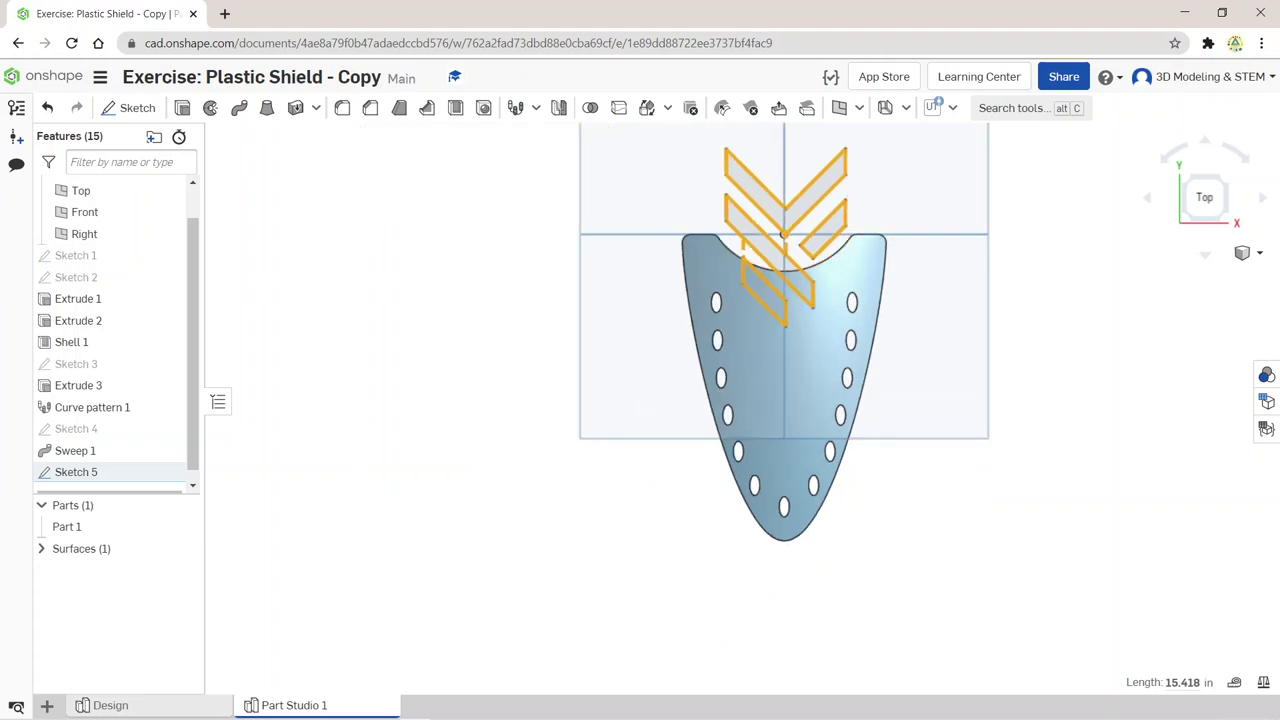
click(760, 225)
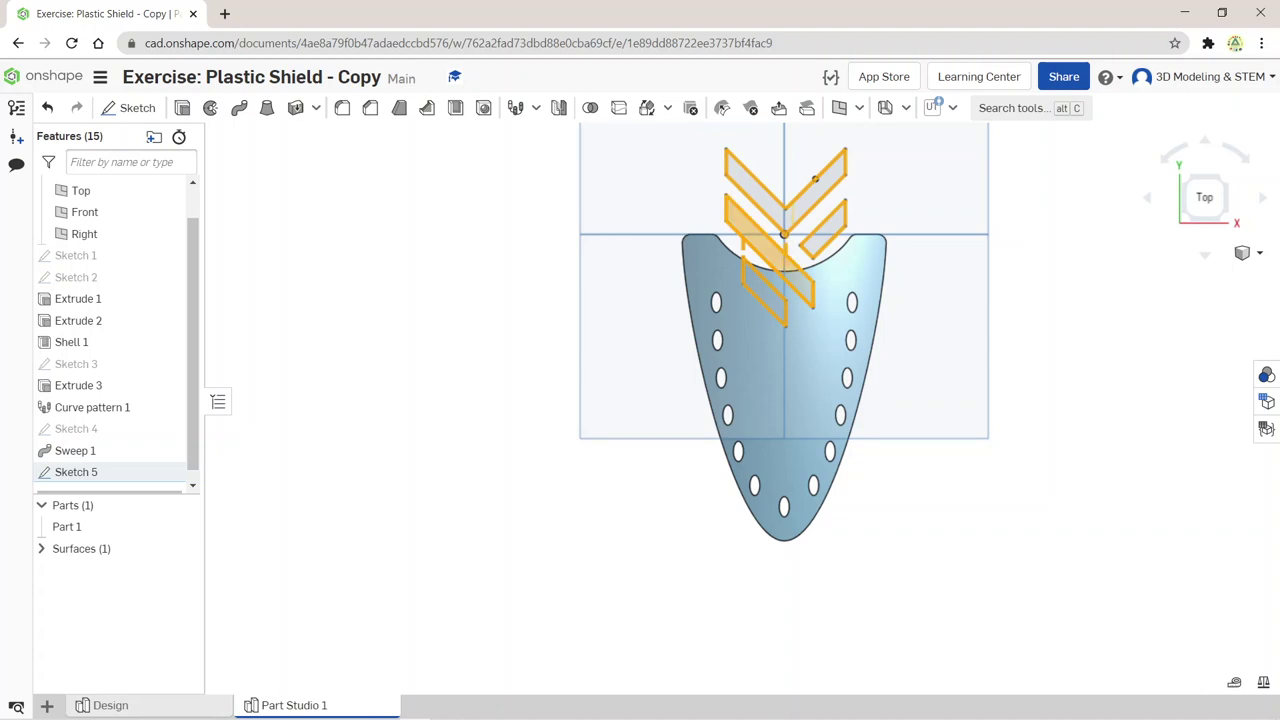
click(815, 178)
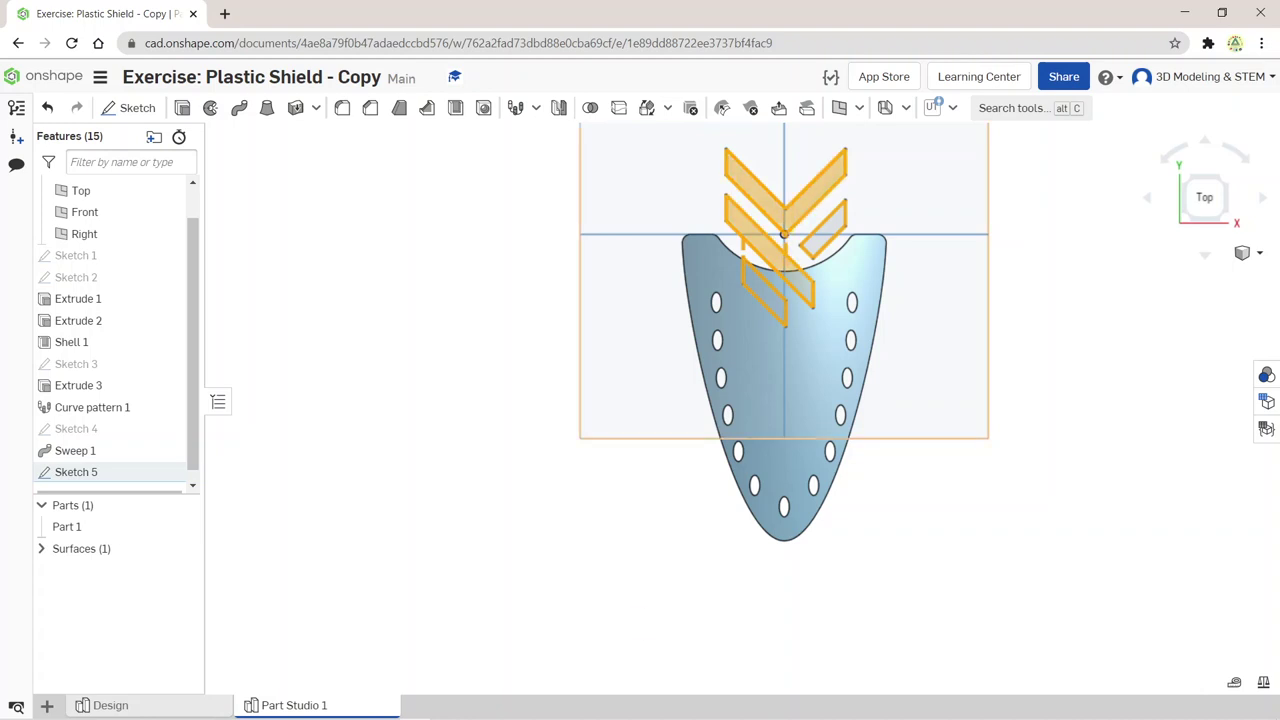
click(785, 437)
key(Escape)
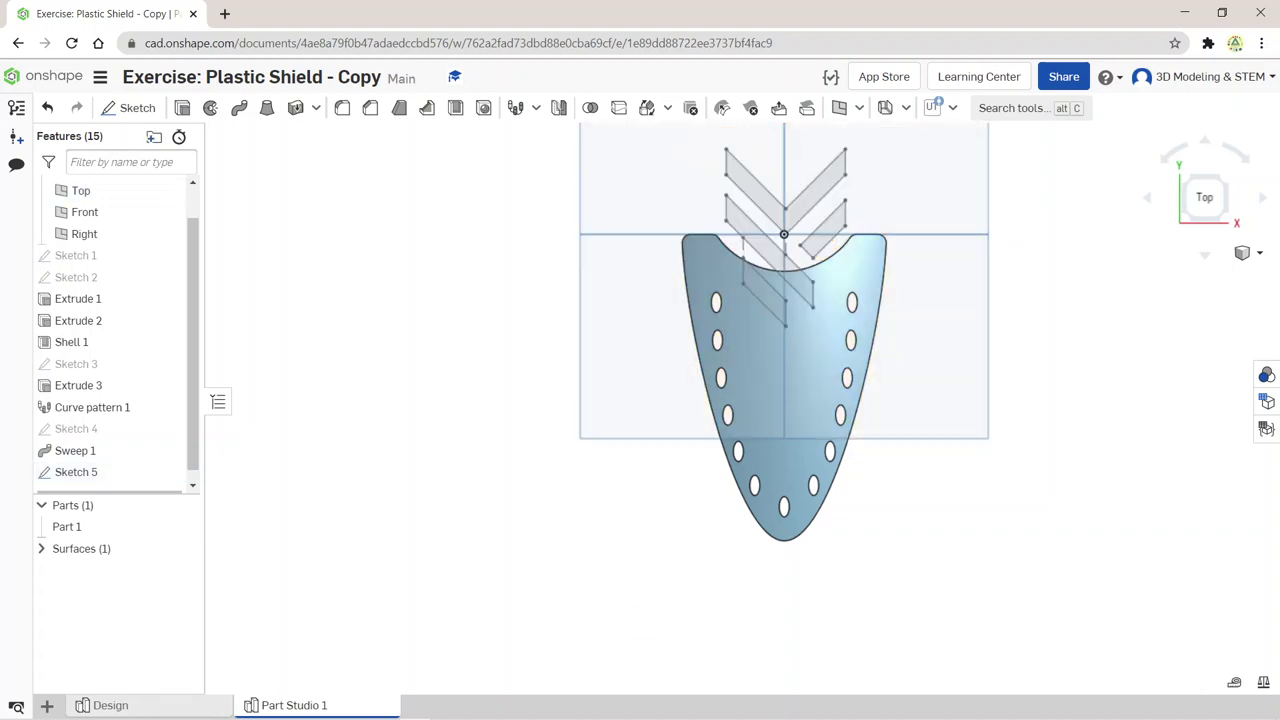
Step: Select the three chevron bands, then undo to remove the pasted Sketch 5
mouse_move(784, 300)
middle_down()
mouse_move(714, 343)
mouse_move(659, 356)
middle_up()
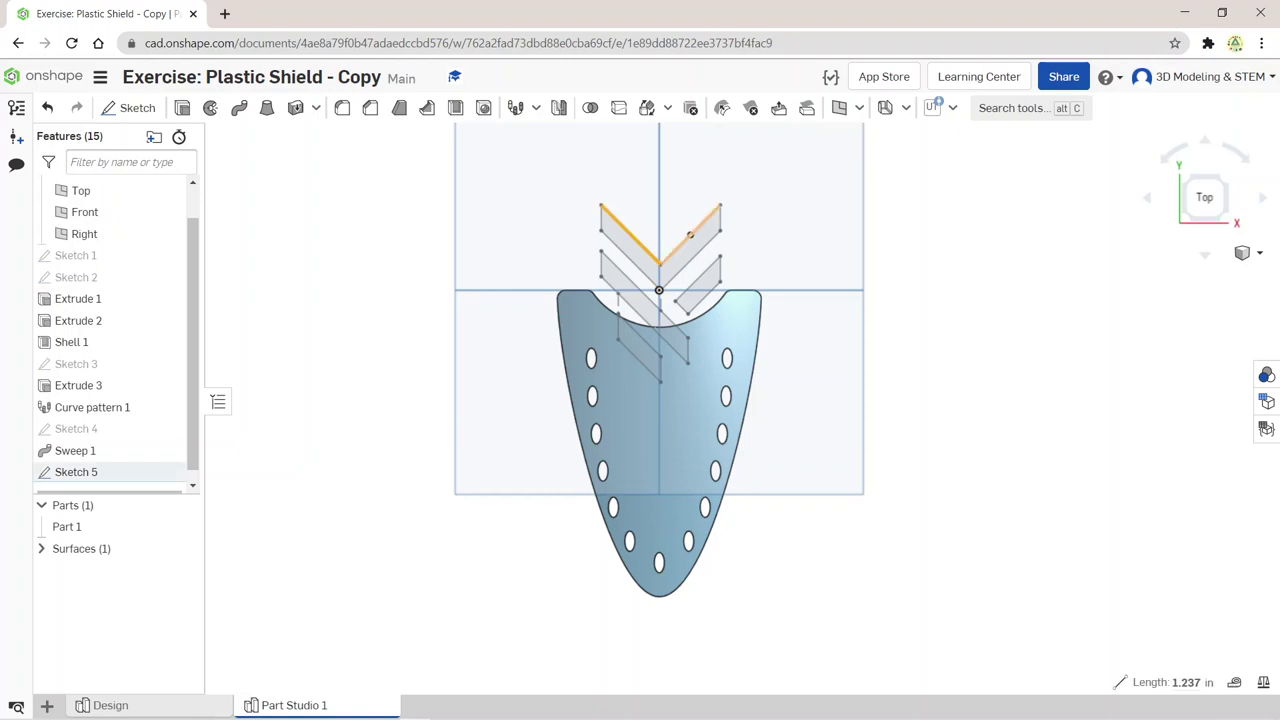
click(632, 240)
click(644, 293)
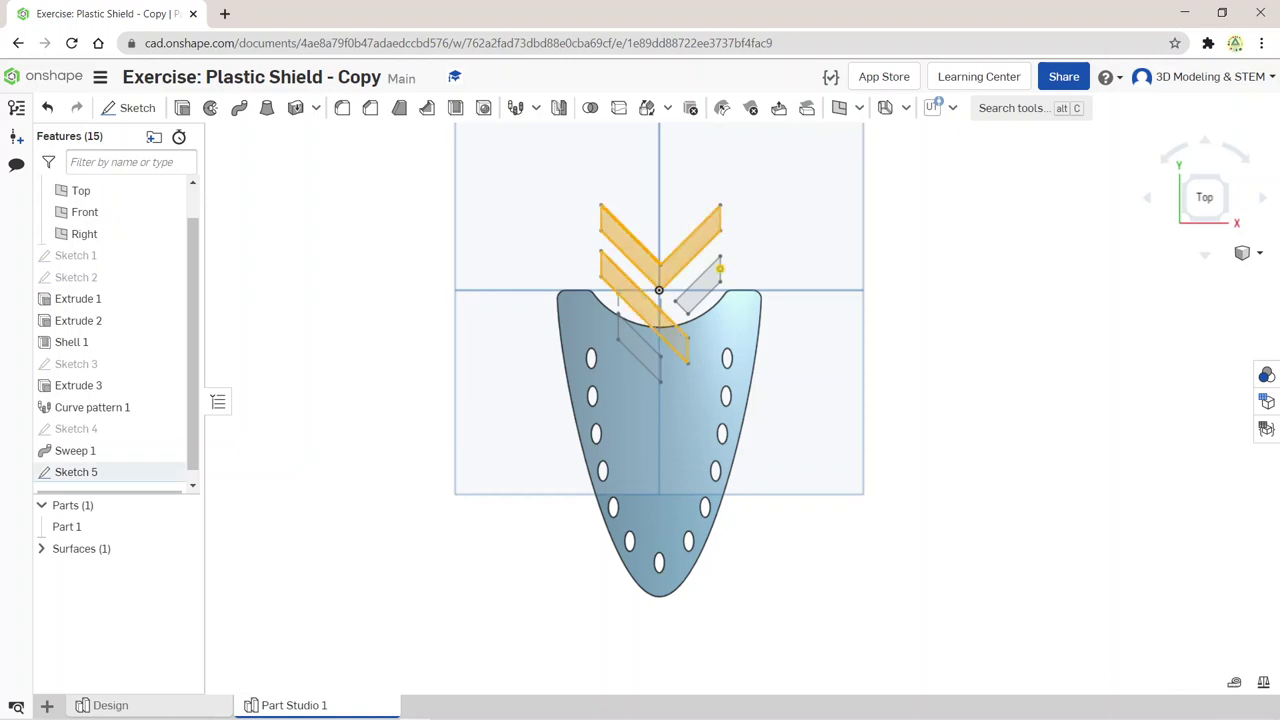
click(645, 345)
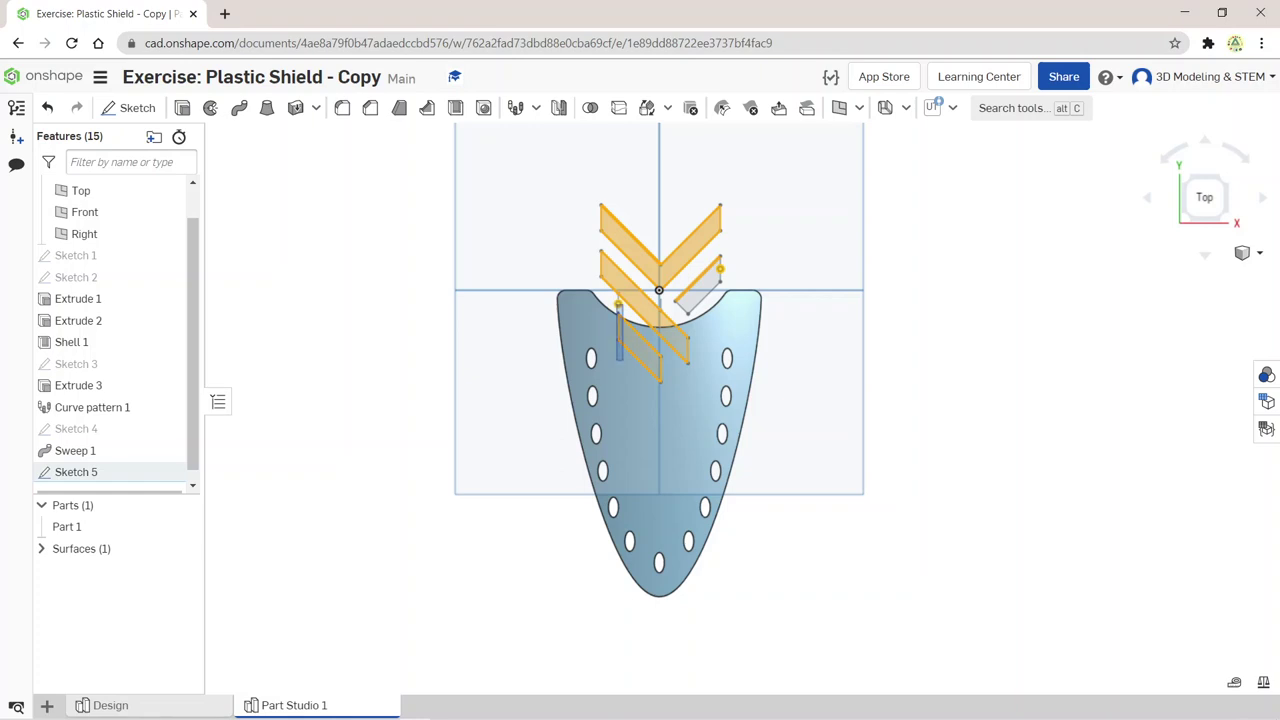
key(Escape)
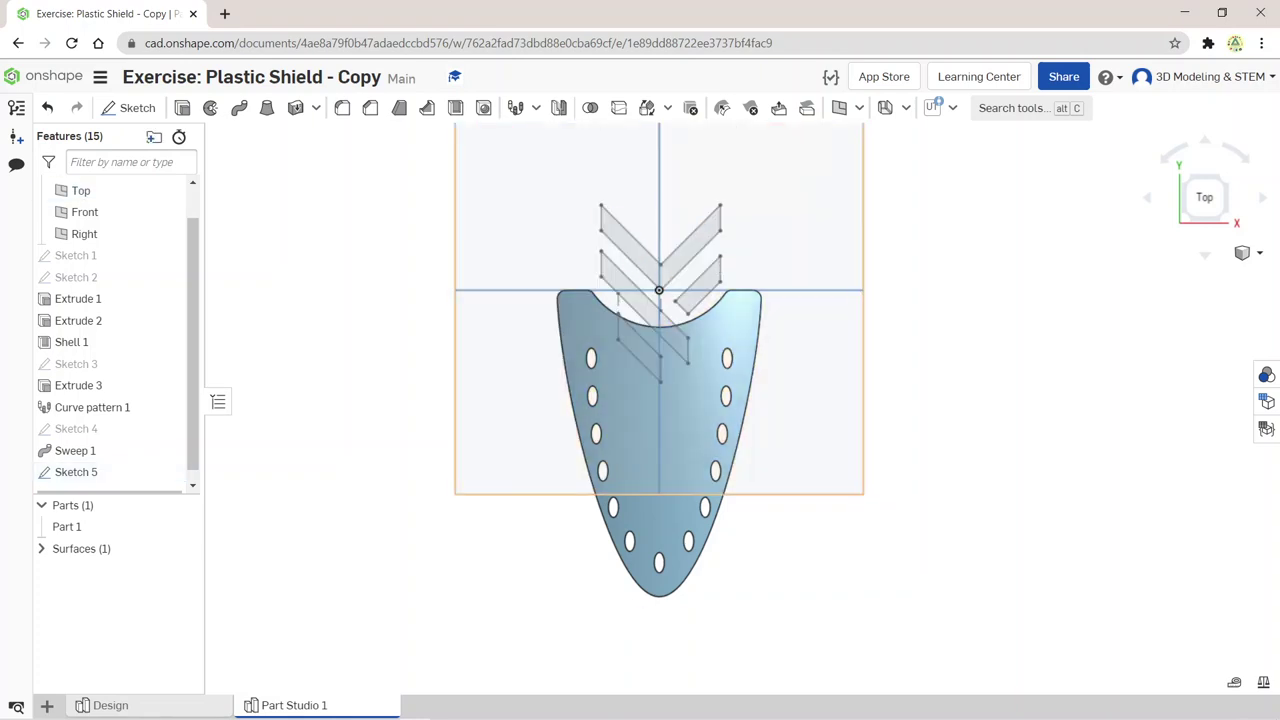
scroll(930, 307, up, 2)
scroll(966, 307, down, 5)
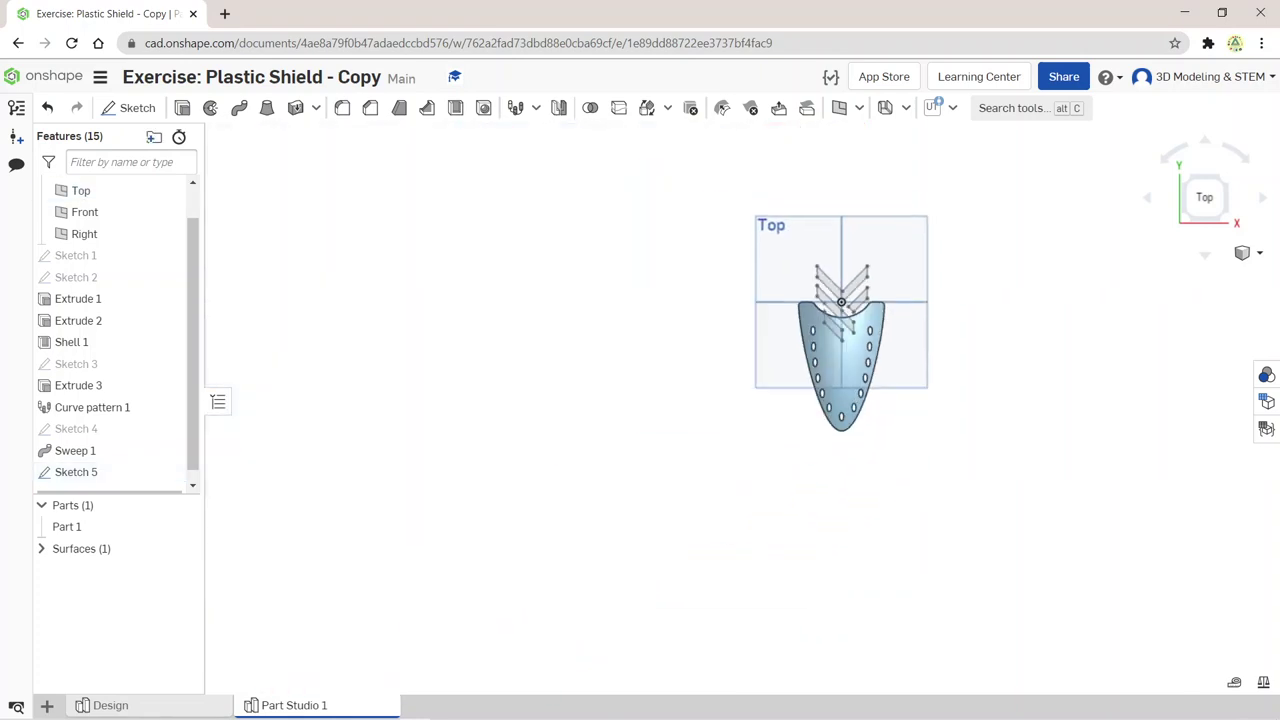
scroll(975, 319, up, 2)
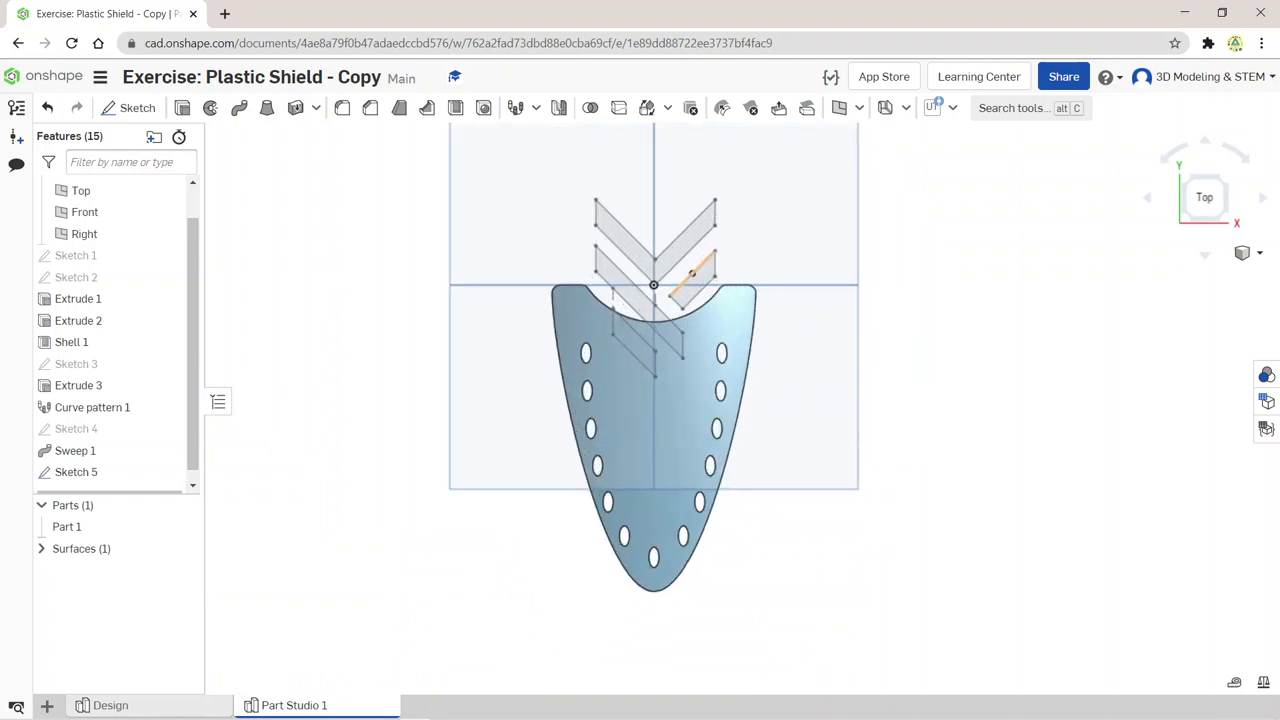
key(ctrl+z)
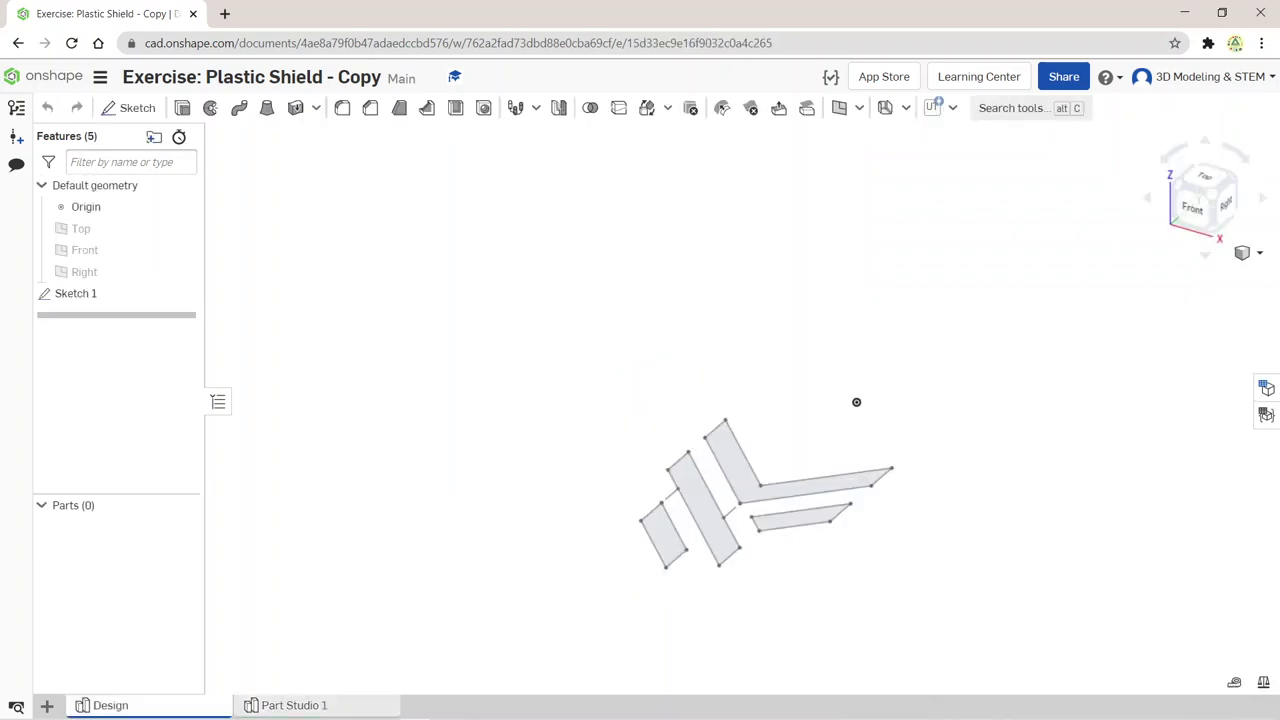
Step: Copy the original chevron Sketch 1 and return to Part Studio 1
right_click(103, 296)
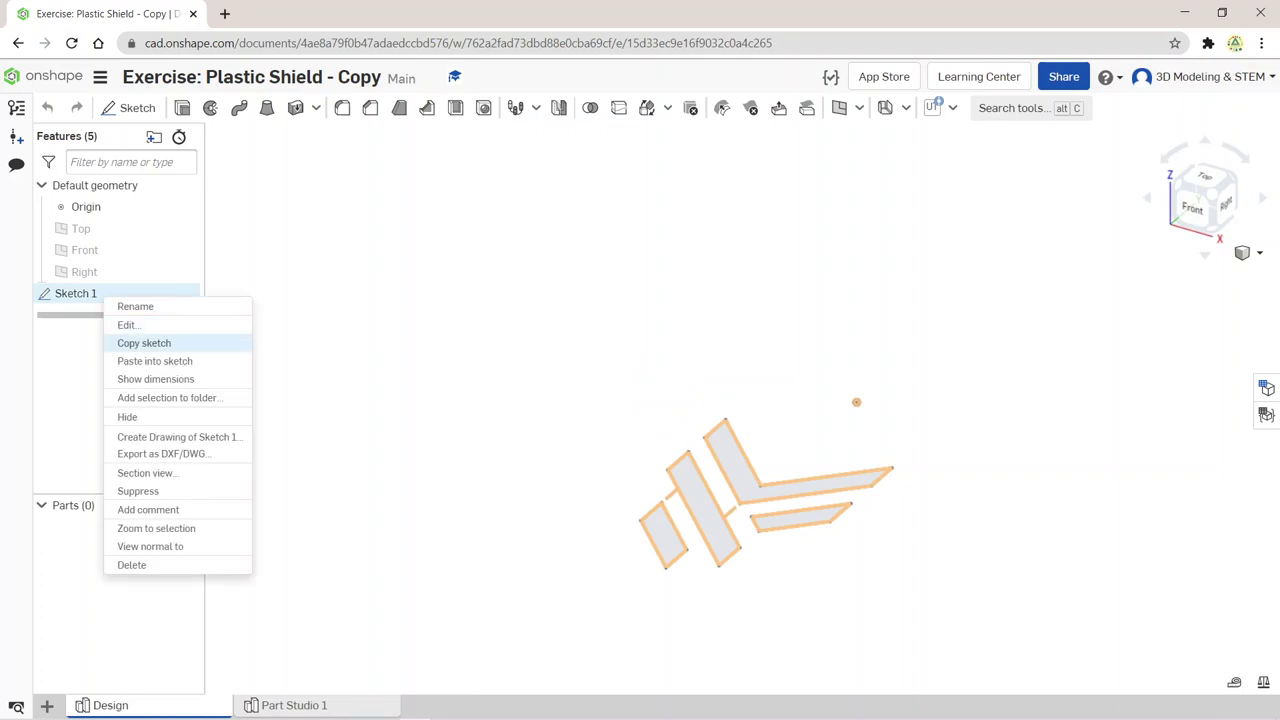
click(144, 343)
click(294, 705)
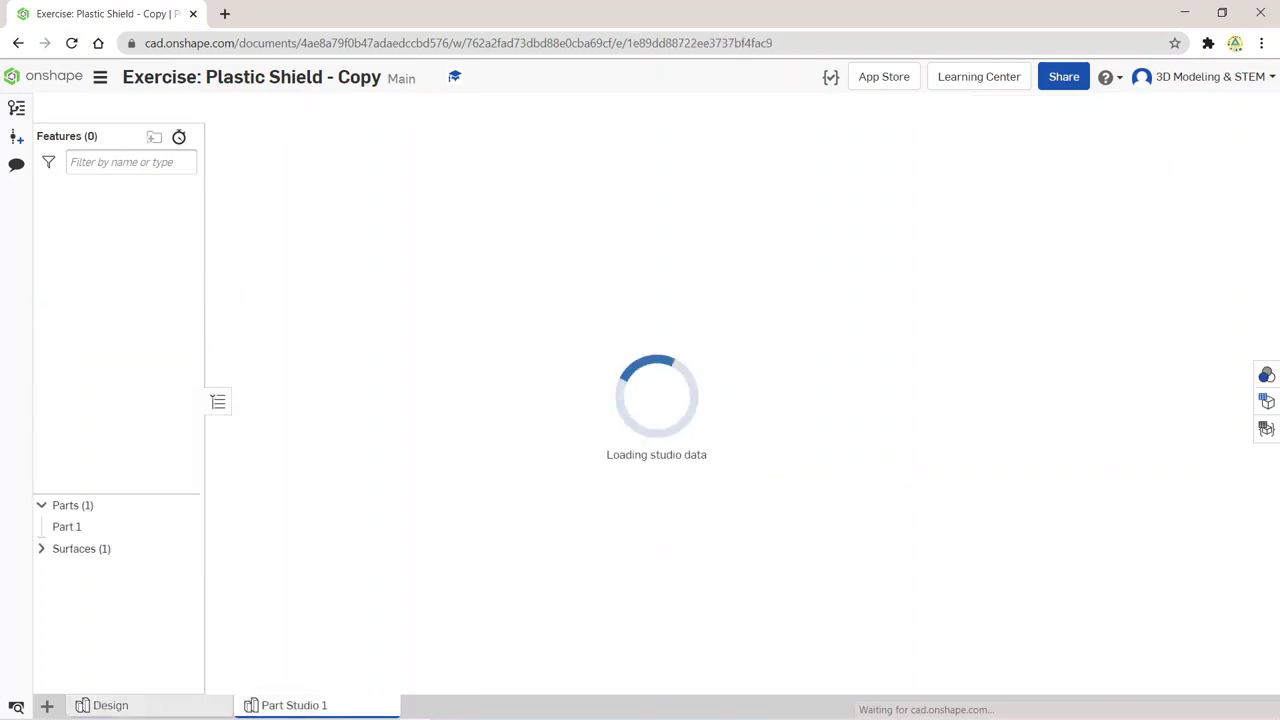
Step: Paste the chevron sketch onto the Top plane as Sketch 5 and fit the shield in view
right_click(360, 384)
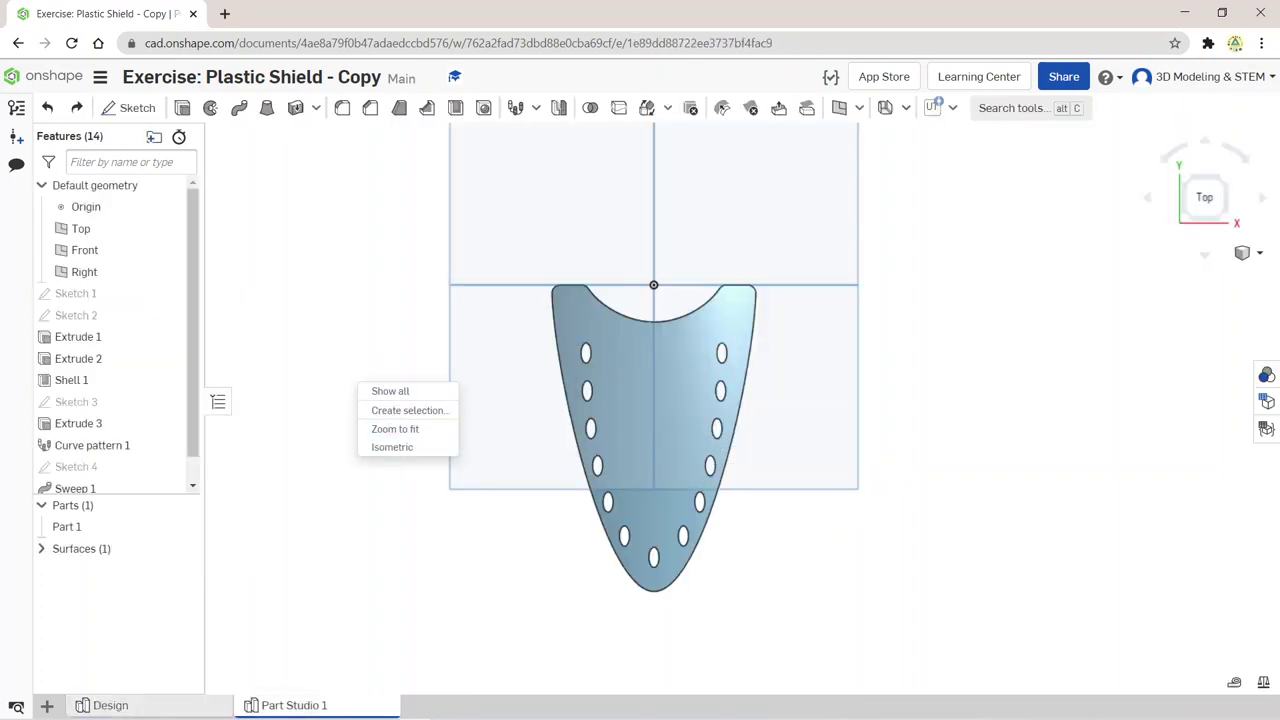
right_click(509, 438)
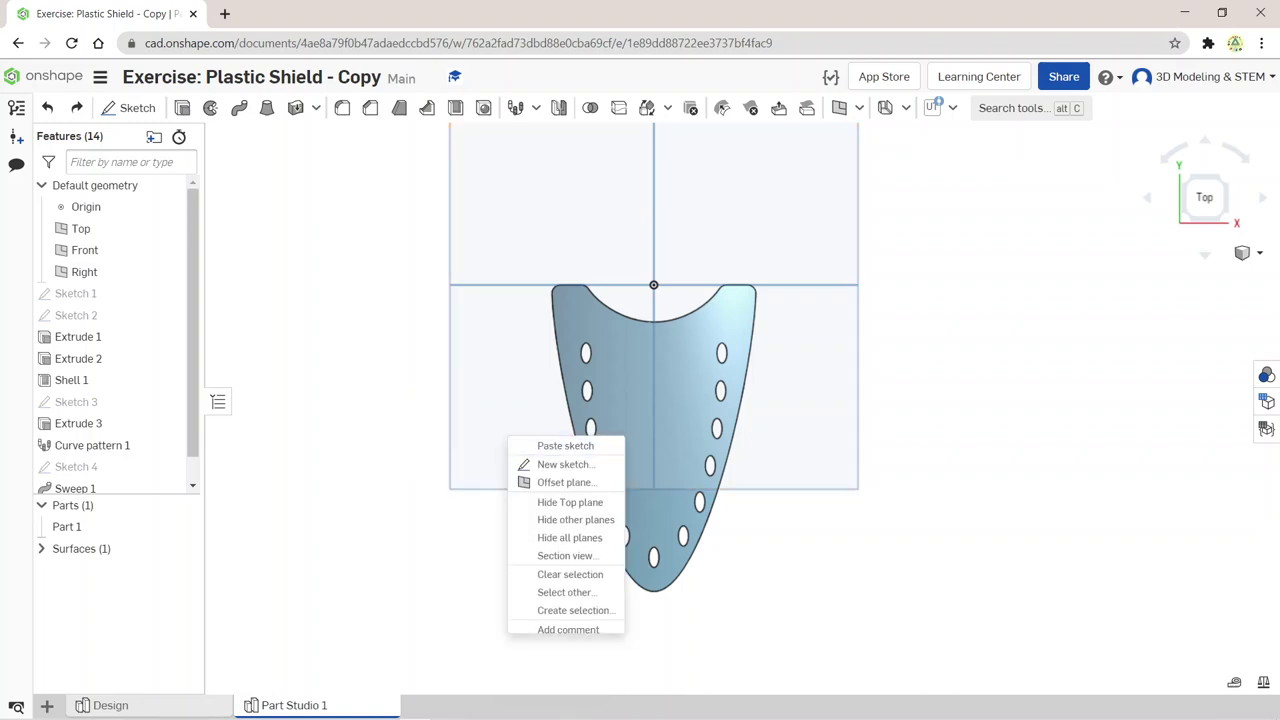
click(565, 446)
key(f)
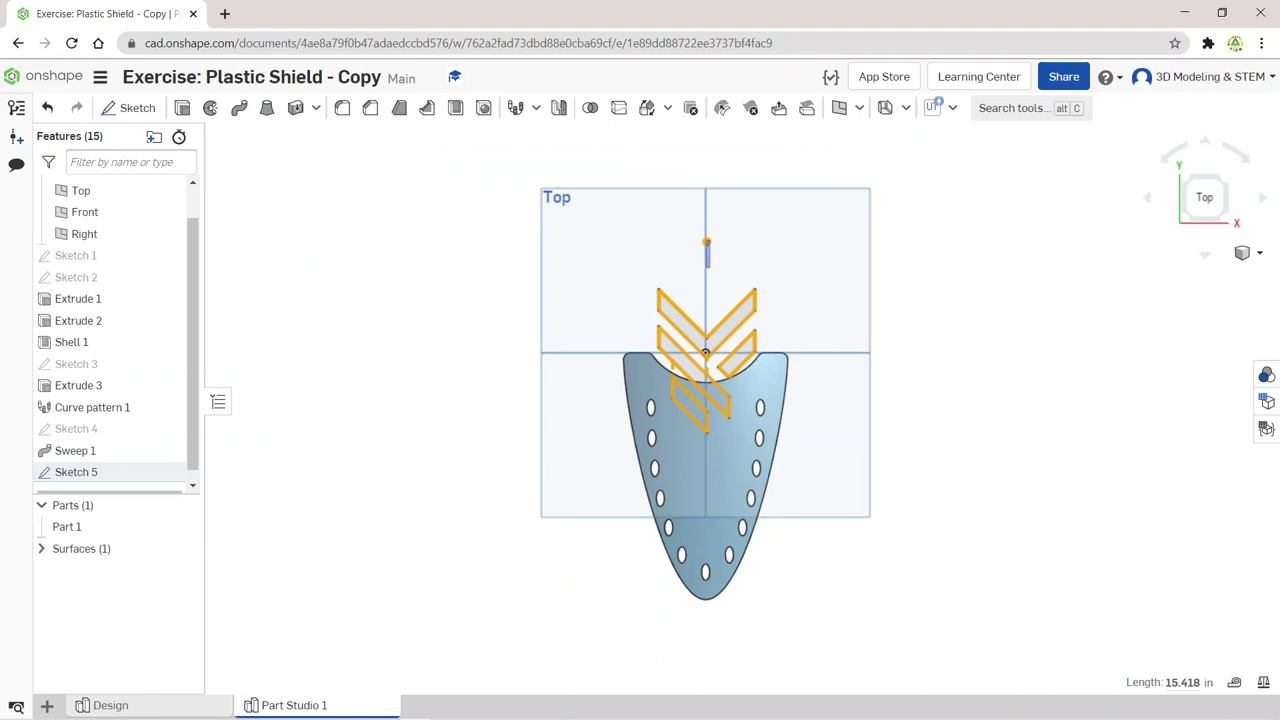
key(Escape)
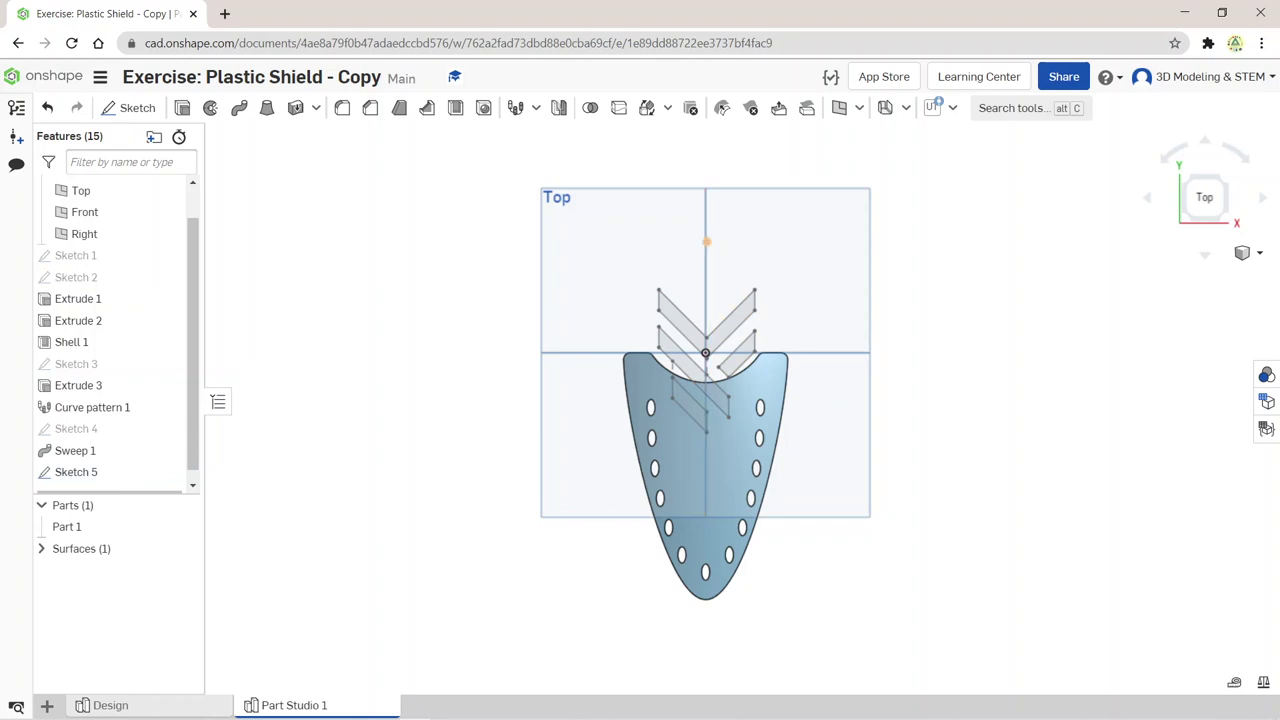
click(706, 241)
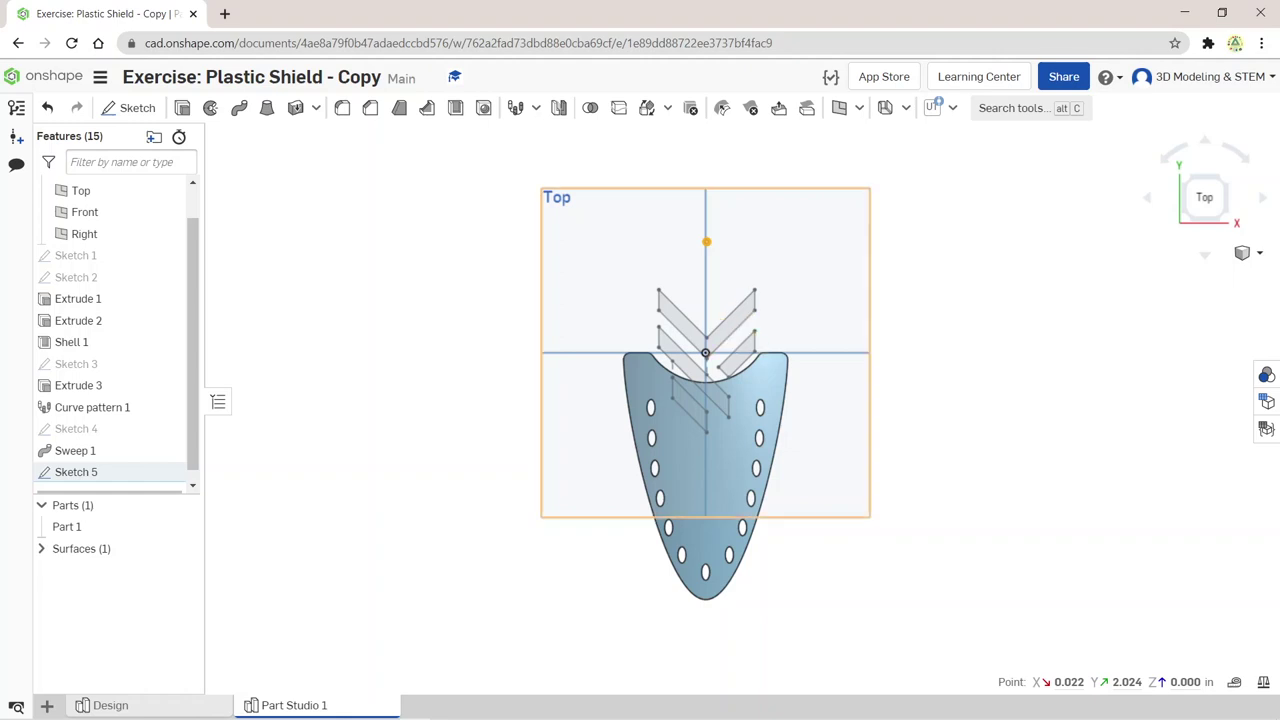
right_click(748, 308)
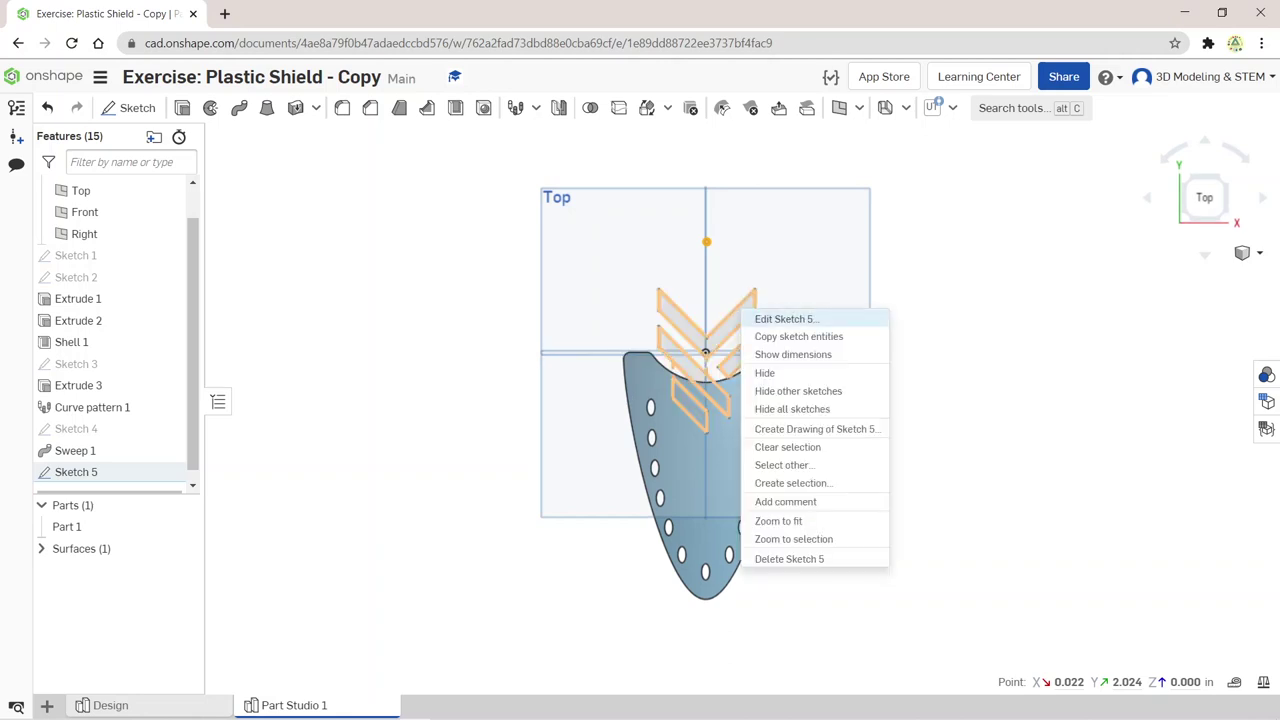
click(782, 320)
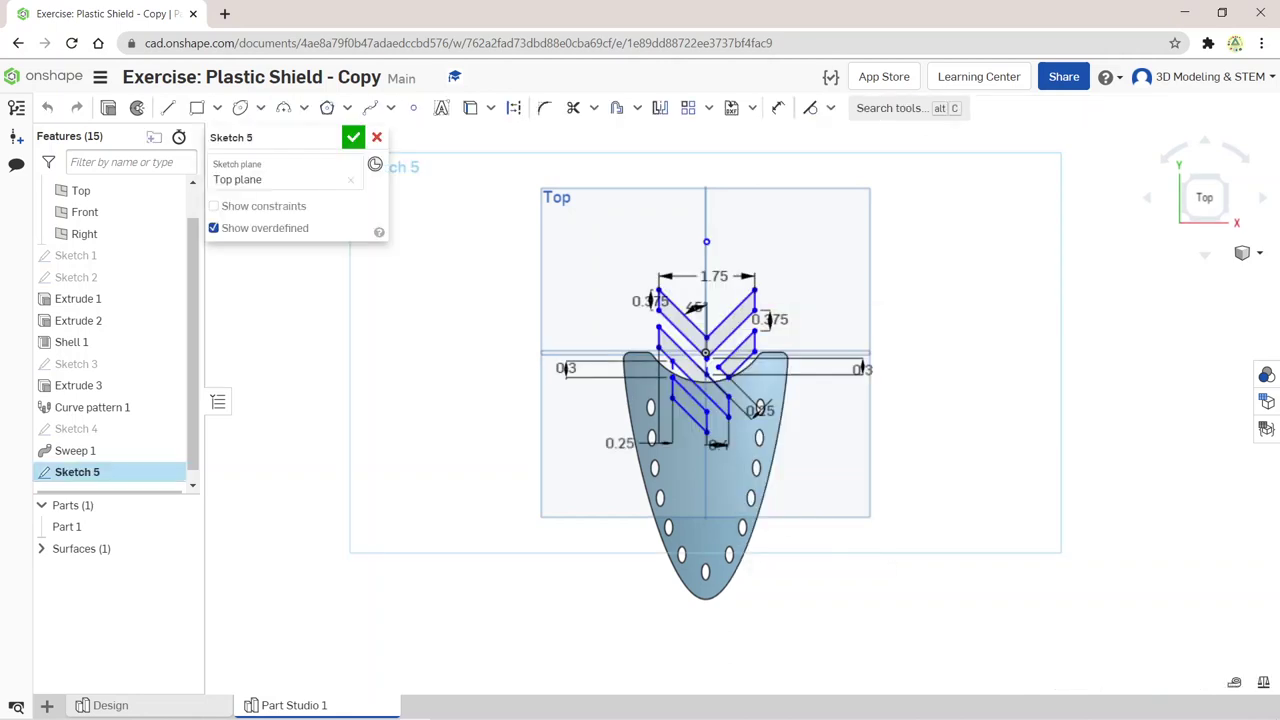
click(830, 108)
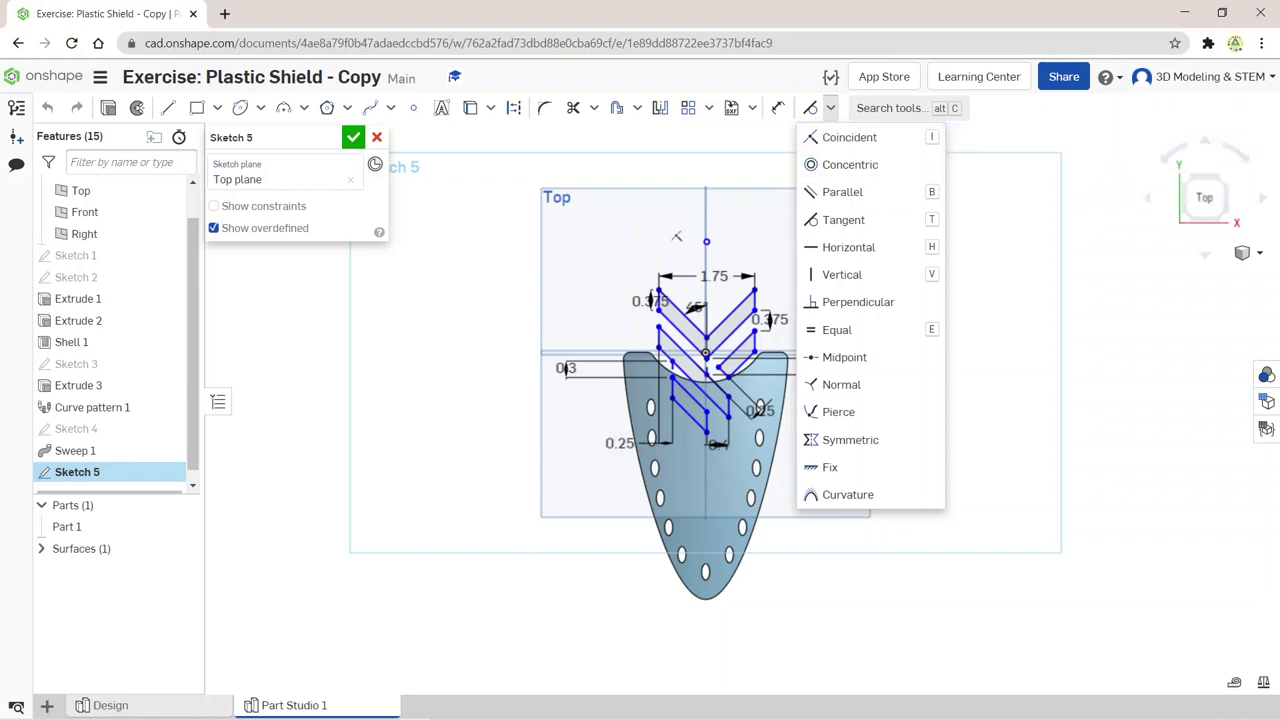
click(849, 137)
drag(718, 368, 729, 383)
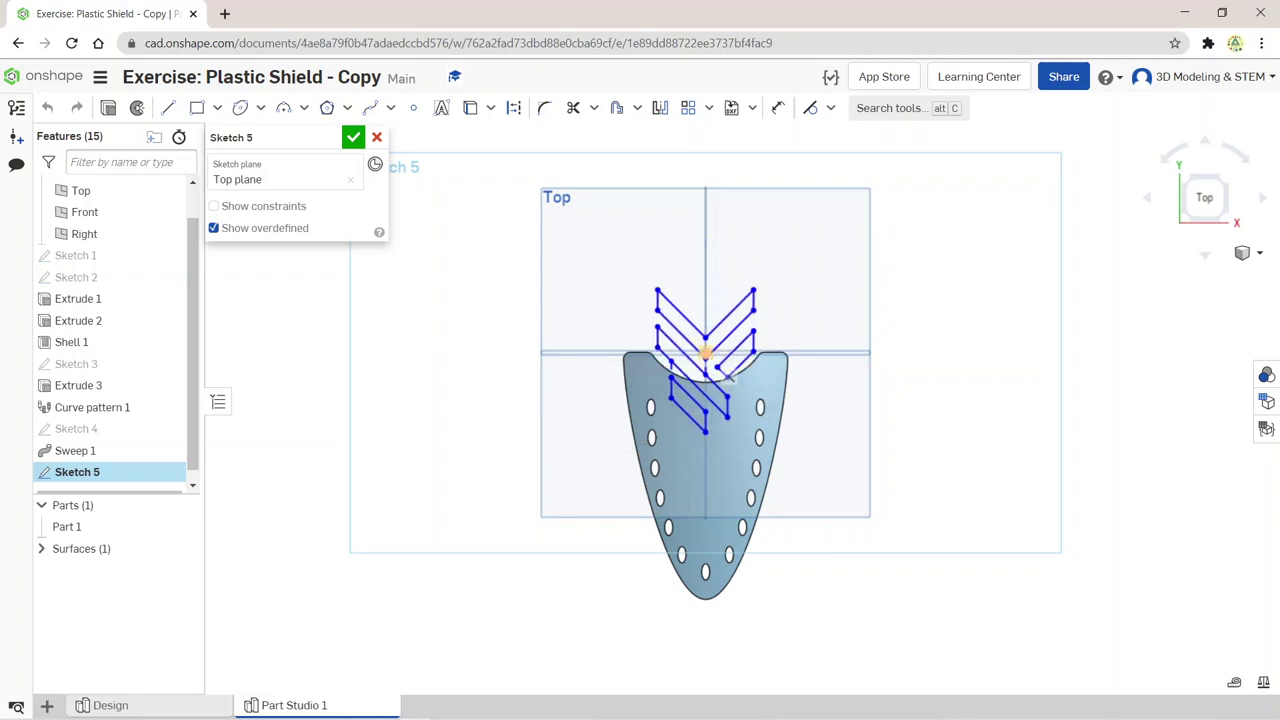
drag(729, 383, 729, 381)
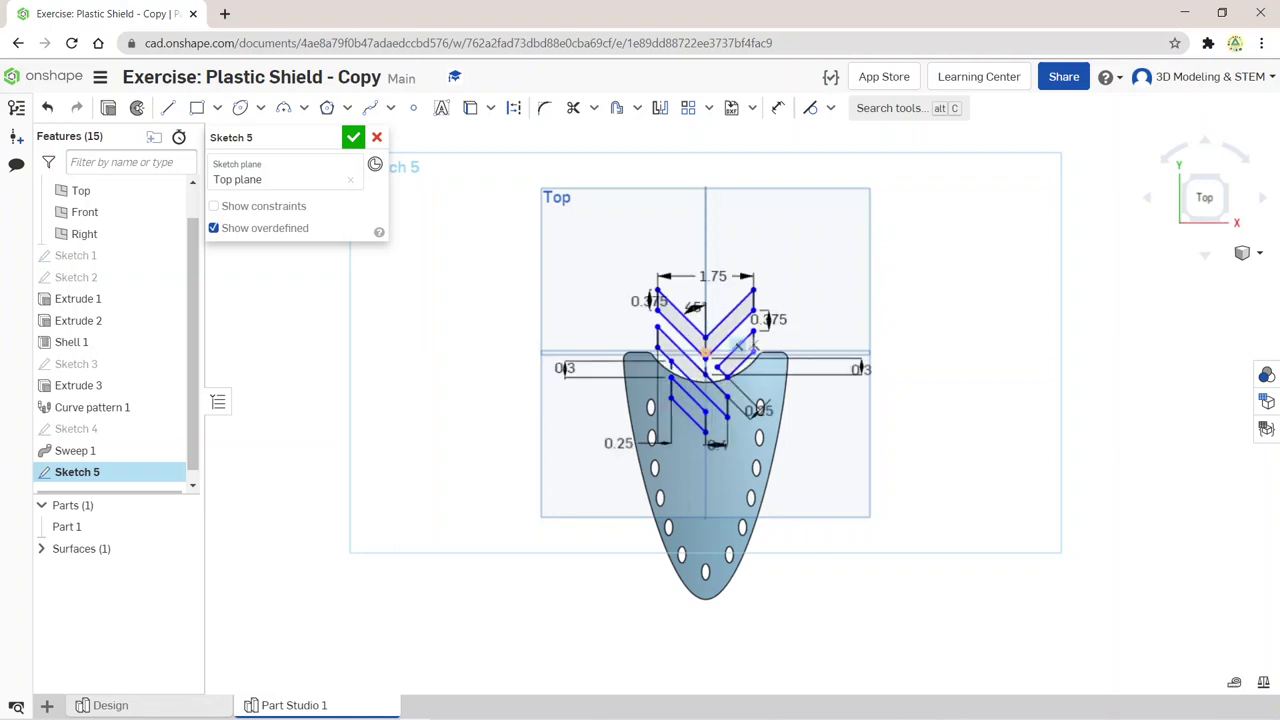
key(ctrl+z)
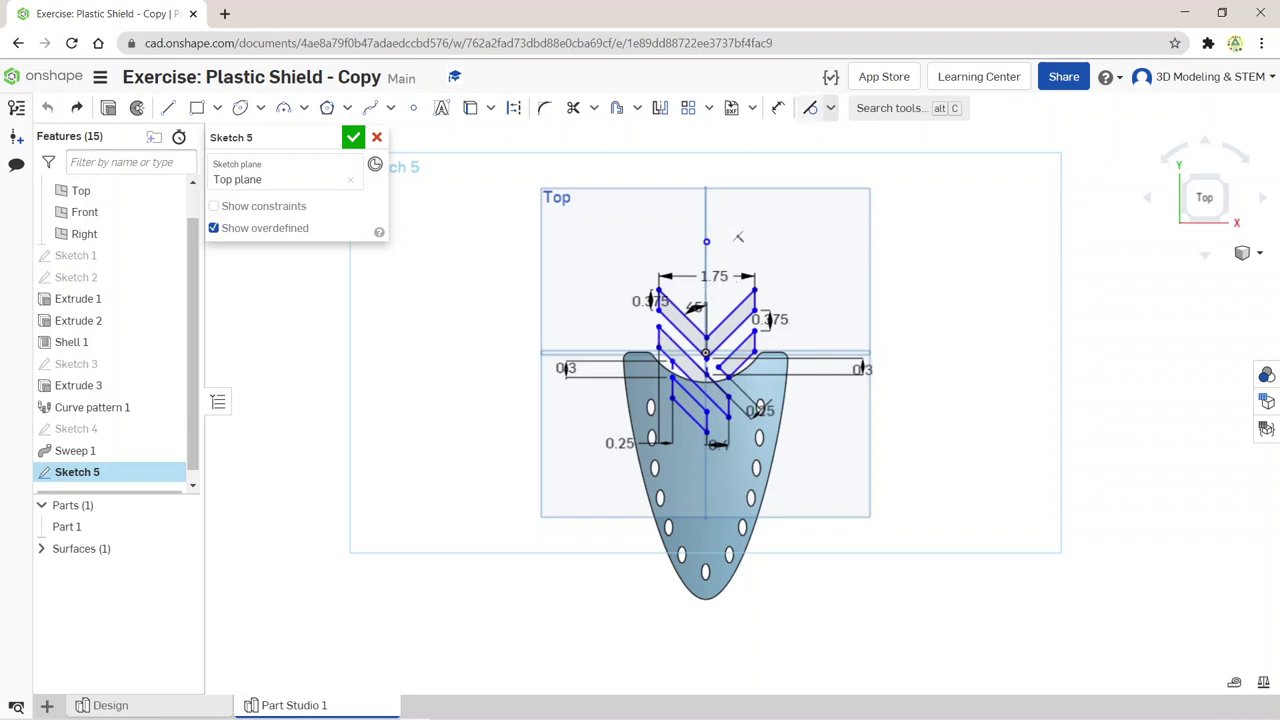
click(830, 108)
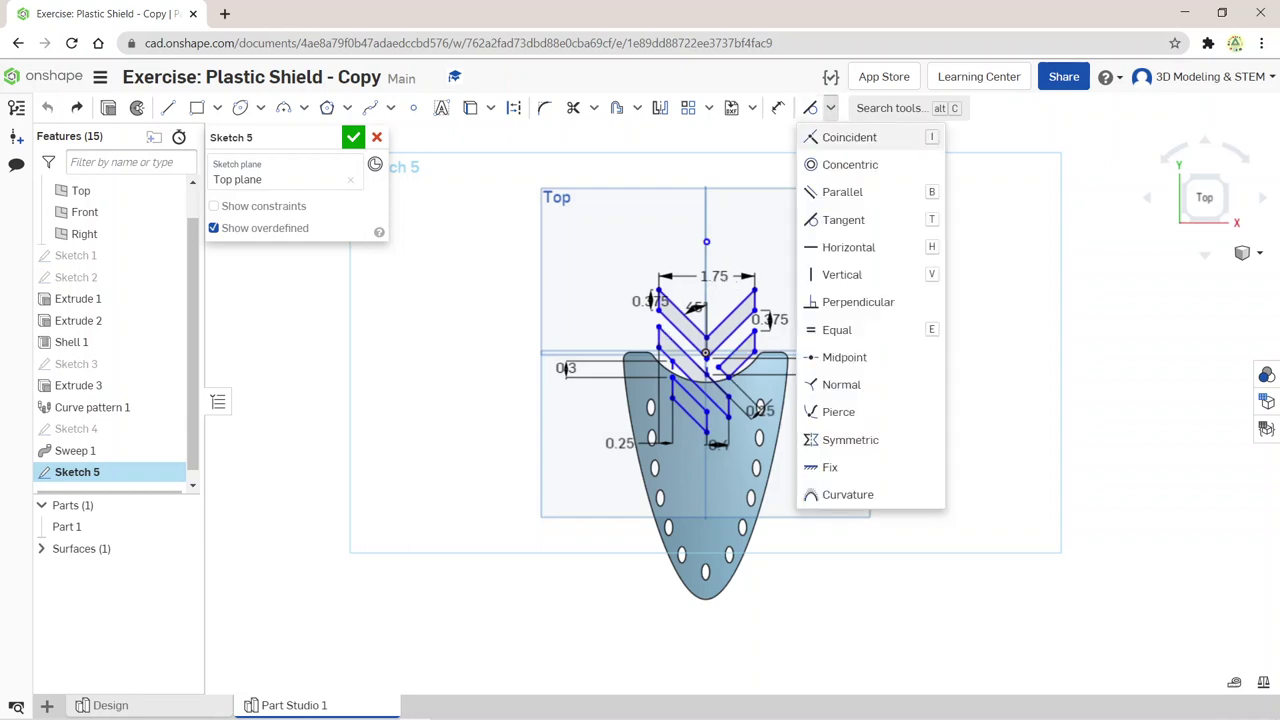
click(857, 437)
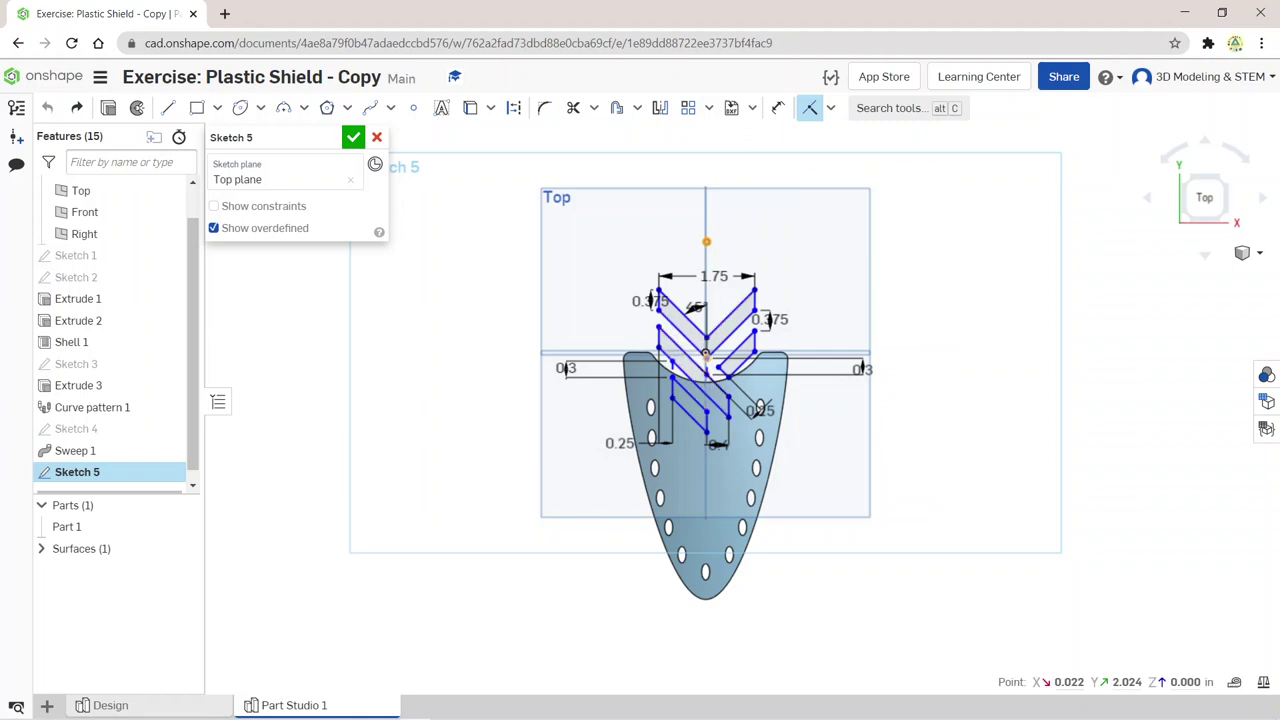
scroll(706, 355, up, 5)
scroll(706, 355, up, 5)
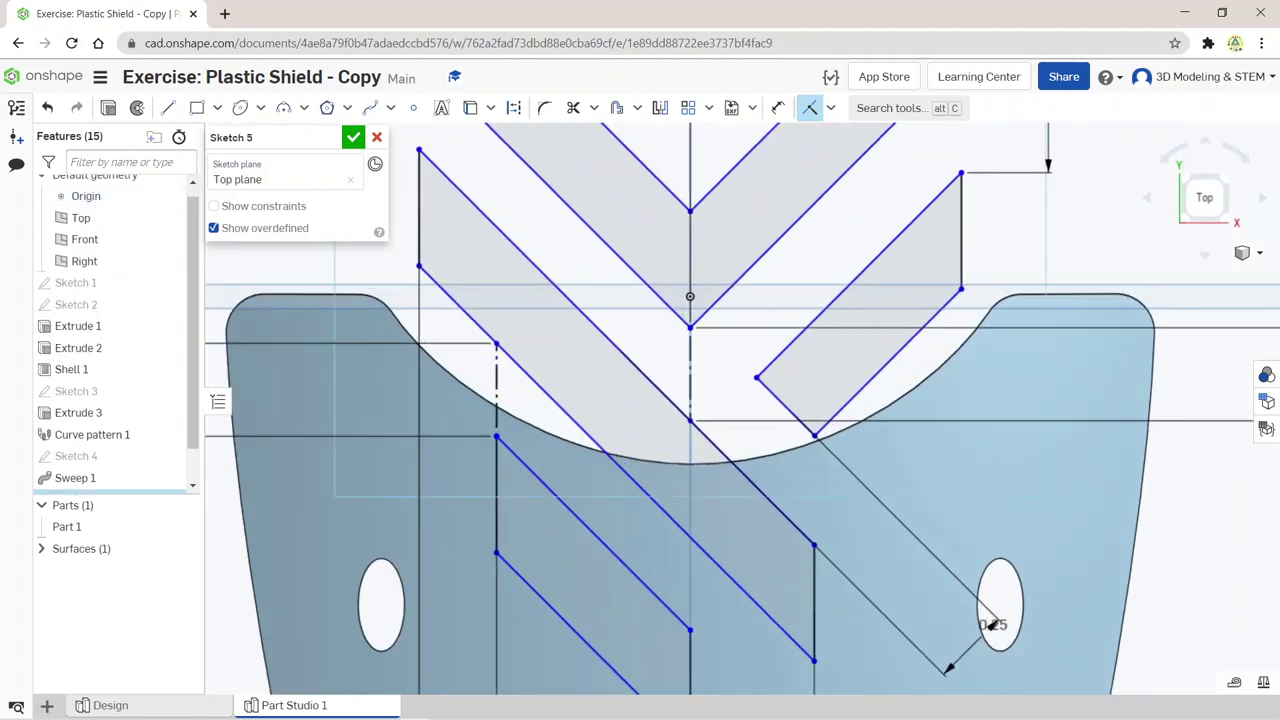
scroll(764, 370, down, 8)
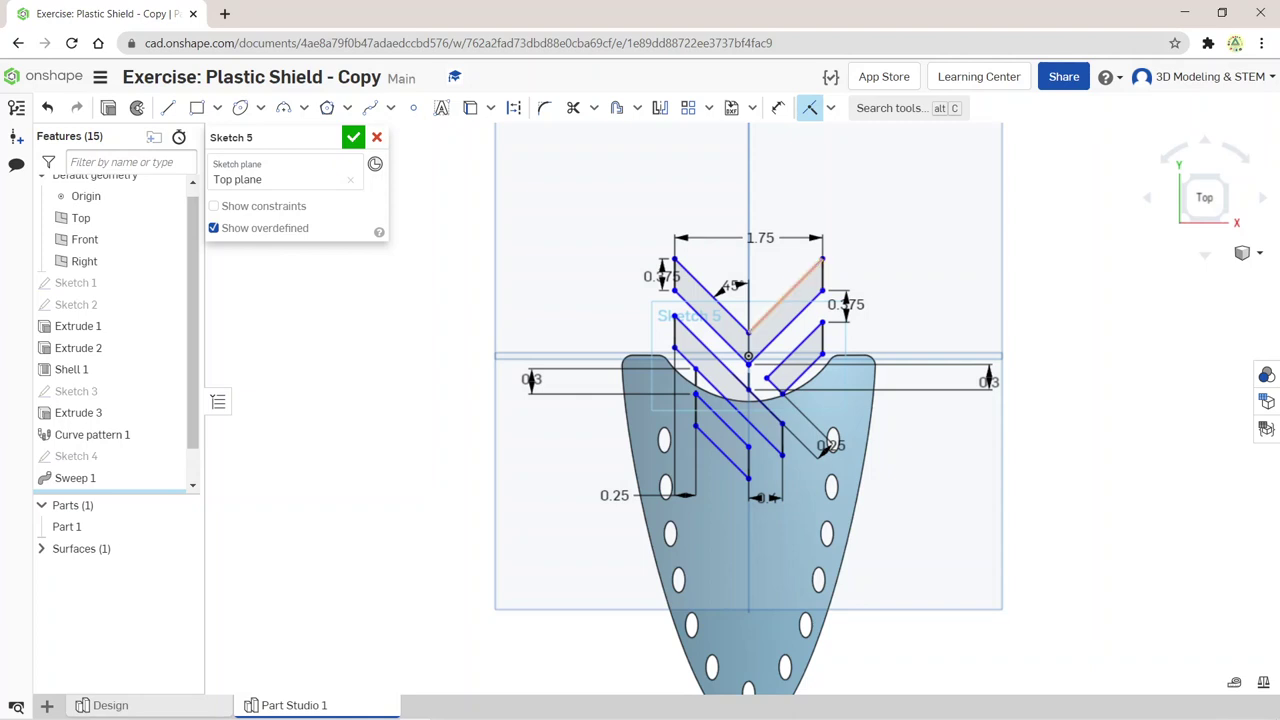
key(Down)
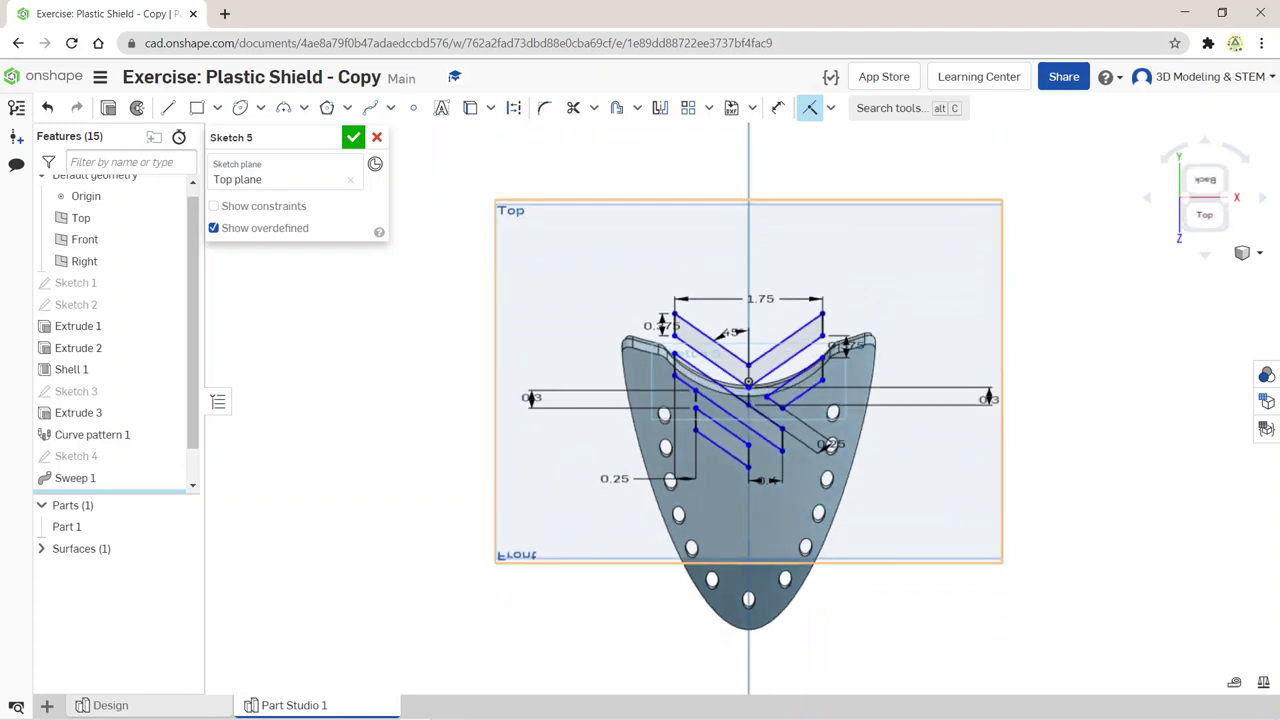
key(Up)
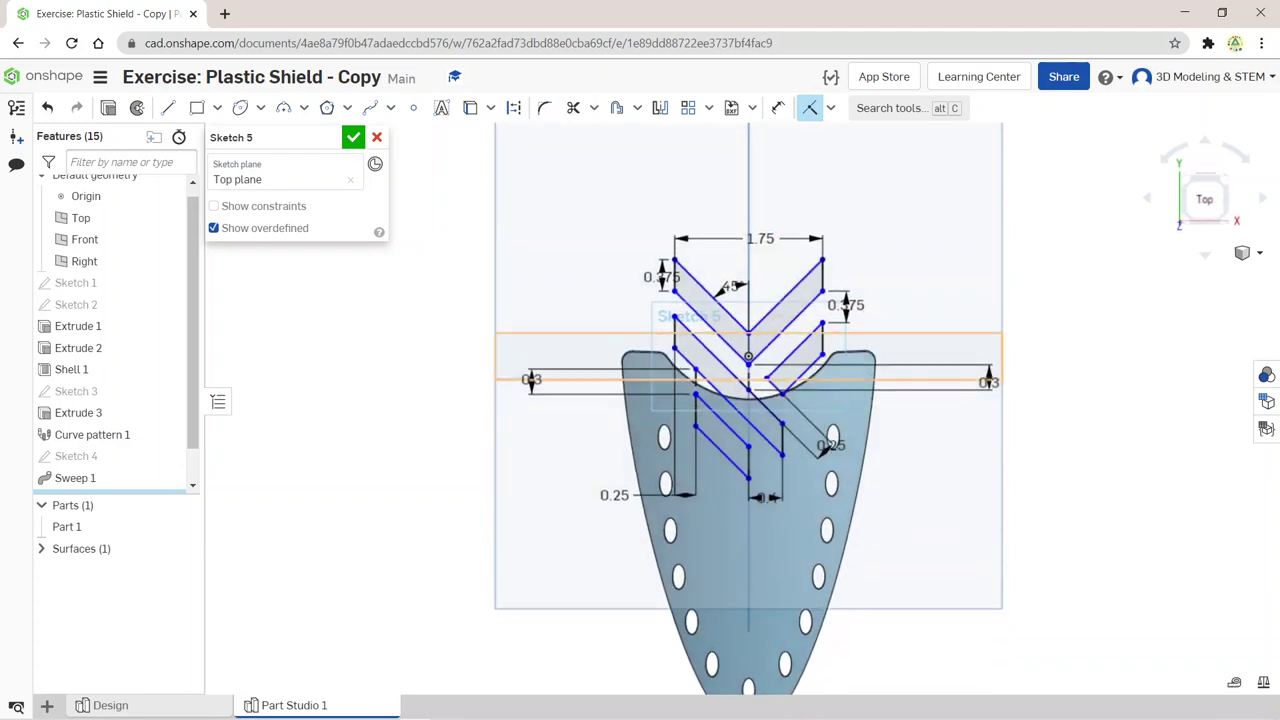
click(377, 137)
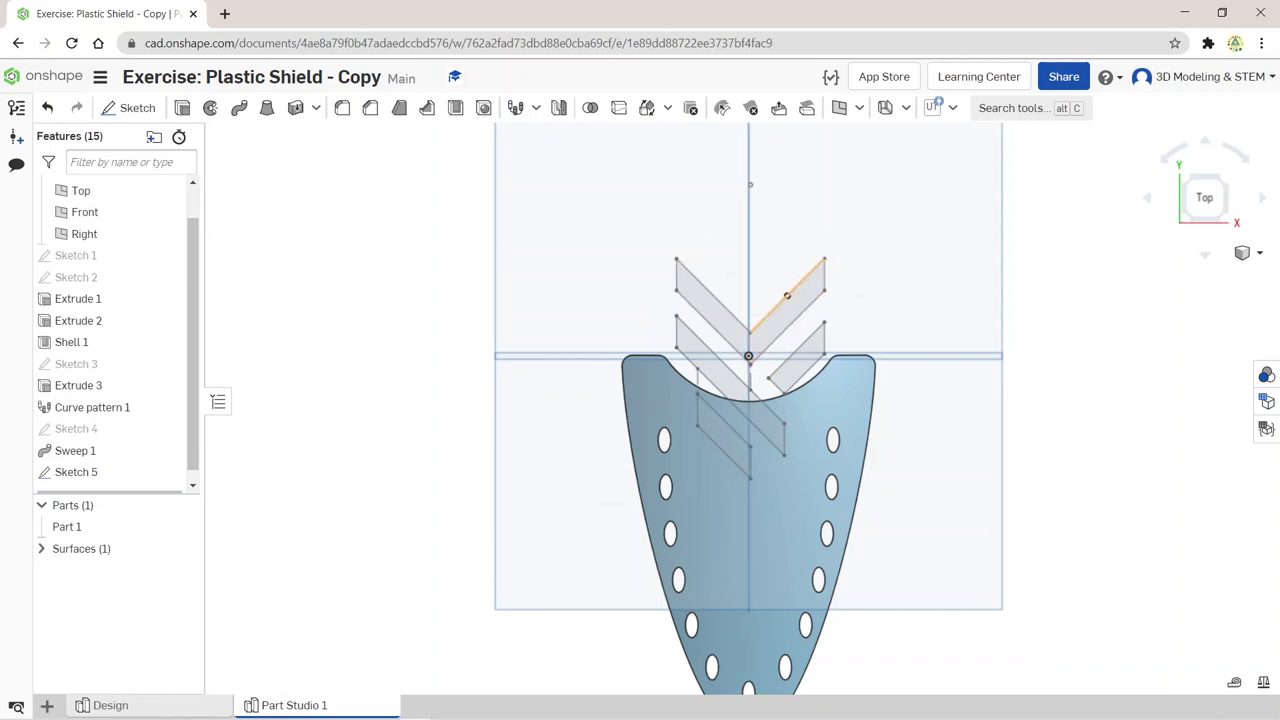
Step: Reopen Sketch 5 and move the chevrons onto the shield's vertical centre line
right_click(787, 296)
click(830, 291)
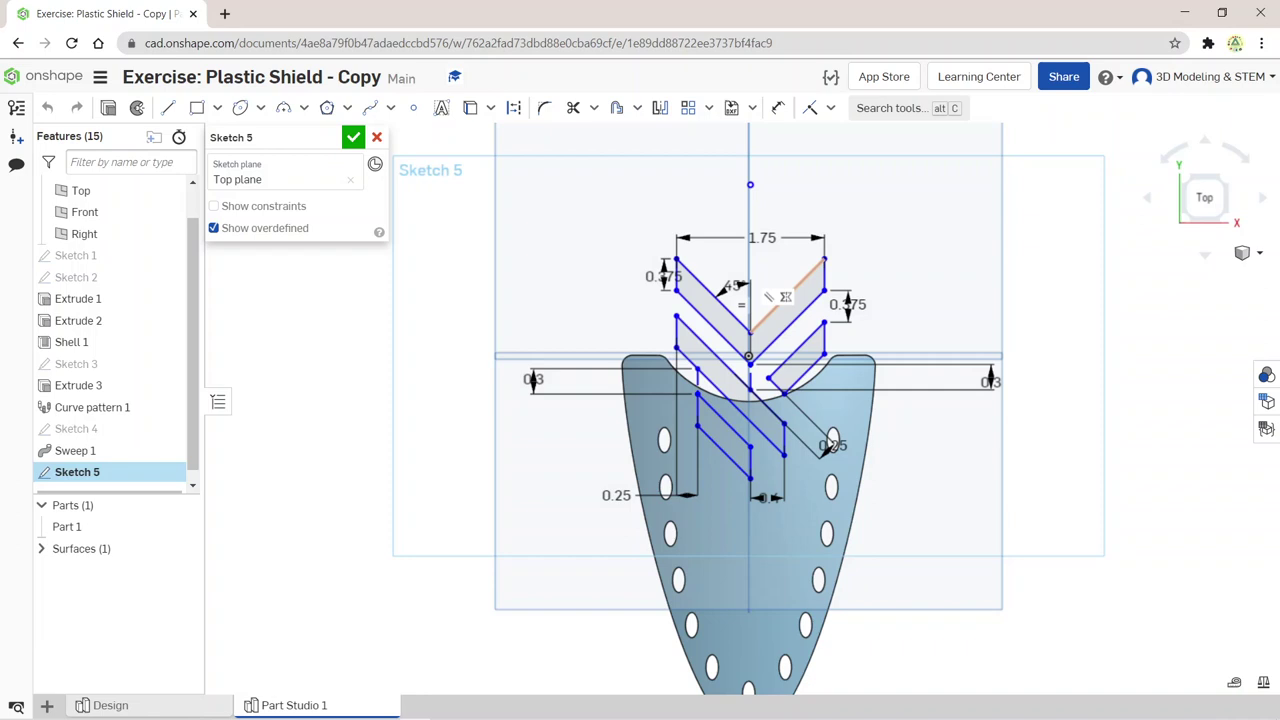
mouse_move(768, 297)
mouse_down()
mouse_move(780, 307)
mouse_move(764, 291)
mouse_move(775, 467)
mouse_up()
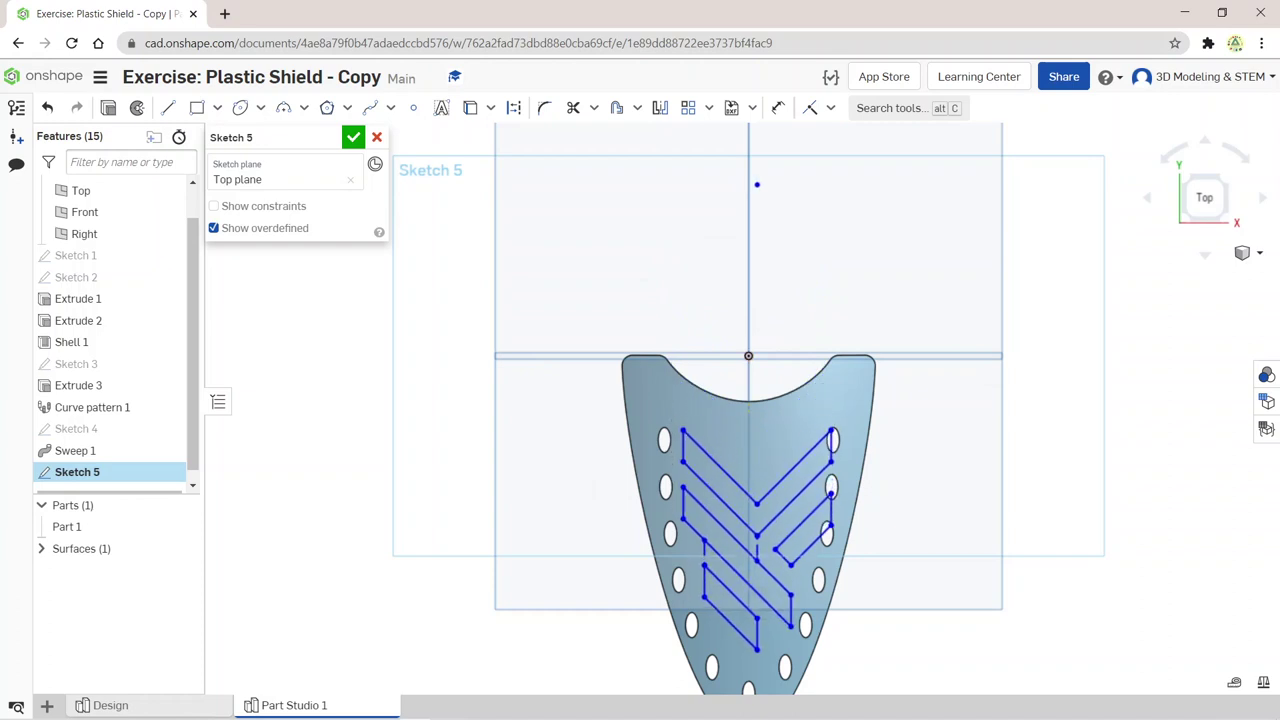
drag(757, 548, 778, 518)
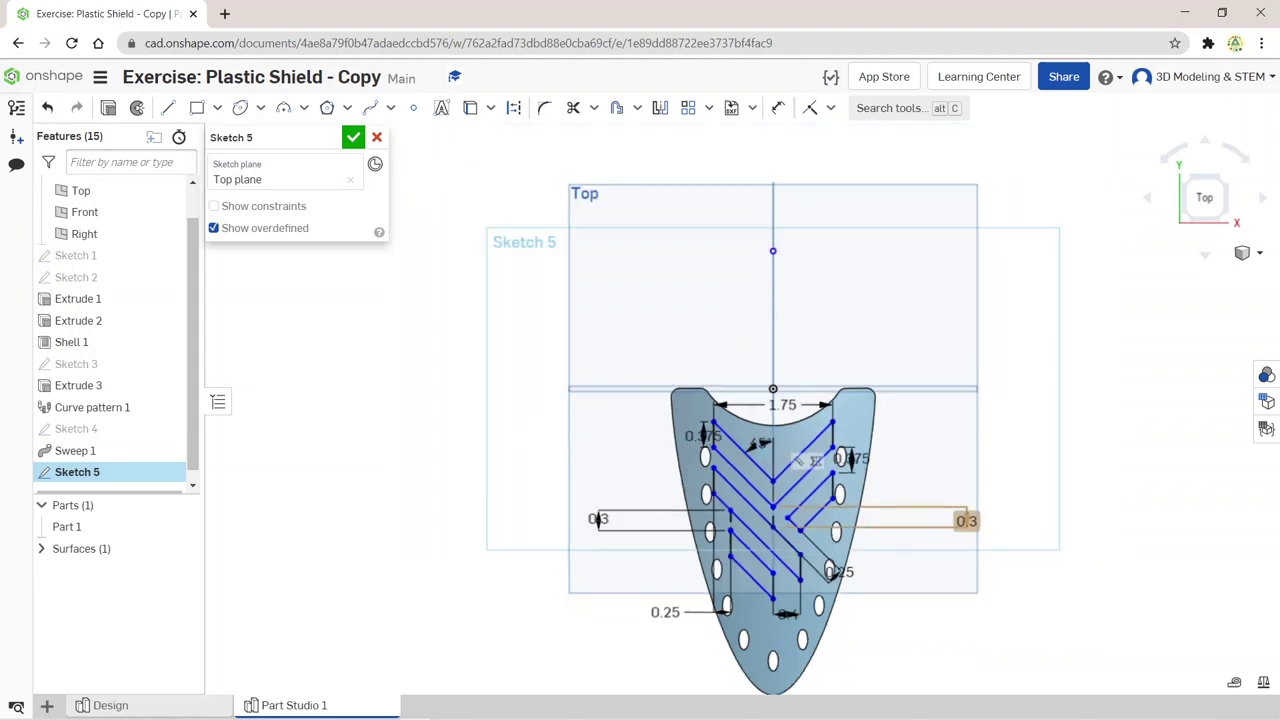
scroll(783, 668, up, 2)
scroll(783, 668, up, 1)
middle_drag(760, 600, 770, 482)
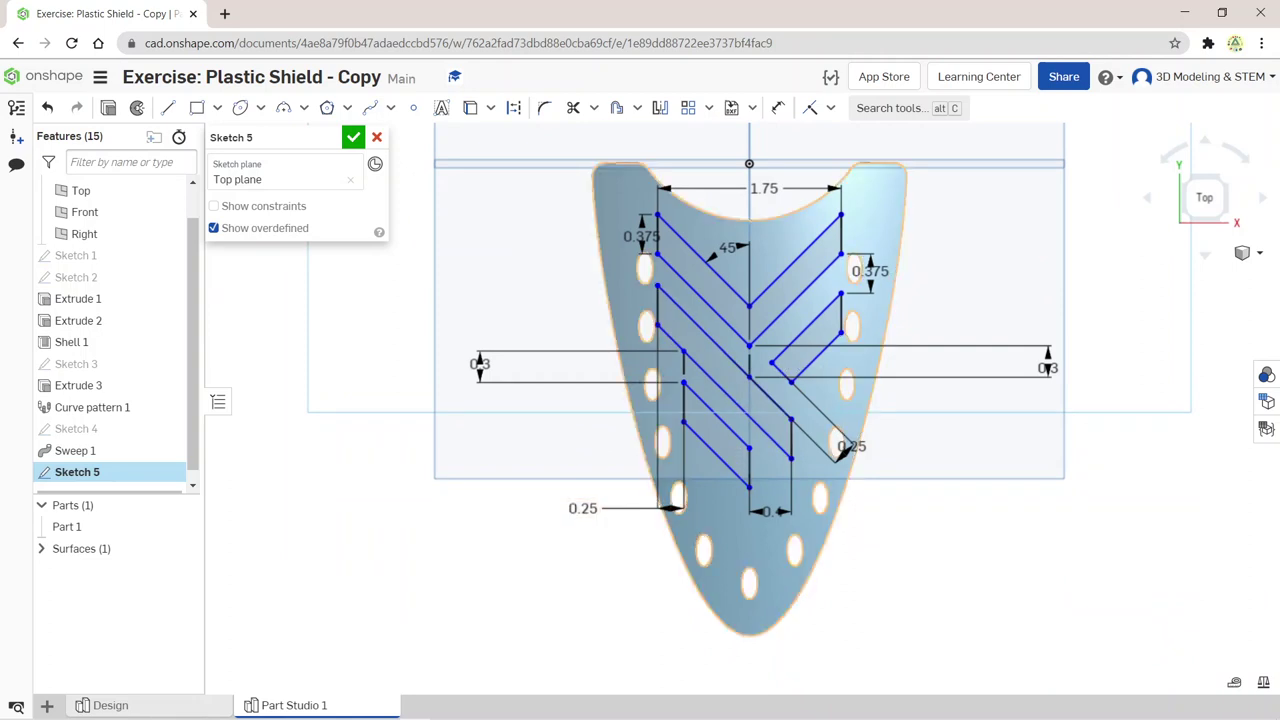
mouse_move(749, 306)
mouse_down()
mouse_move(749, 290)
mouse_move(749, 334)
mouse_up()
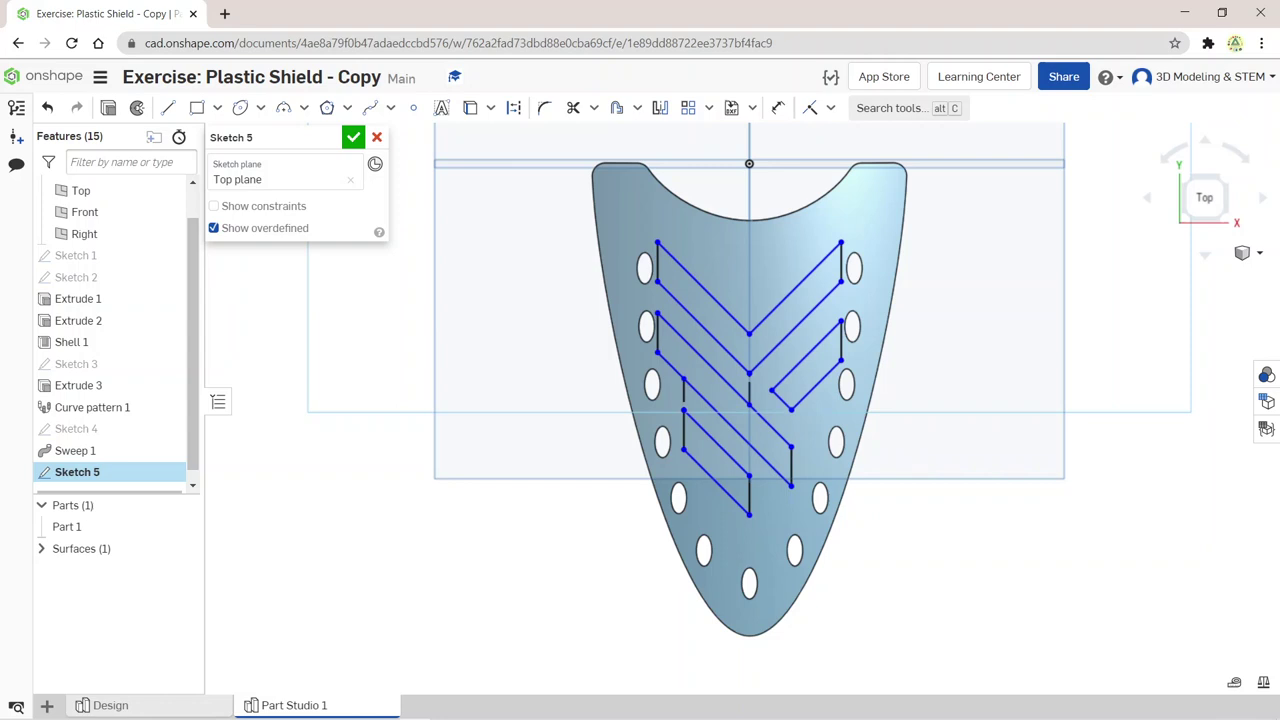
drag(749, 333, 749, 347)
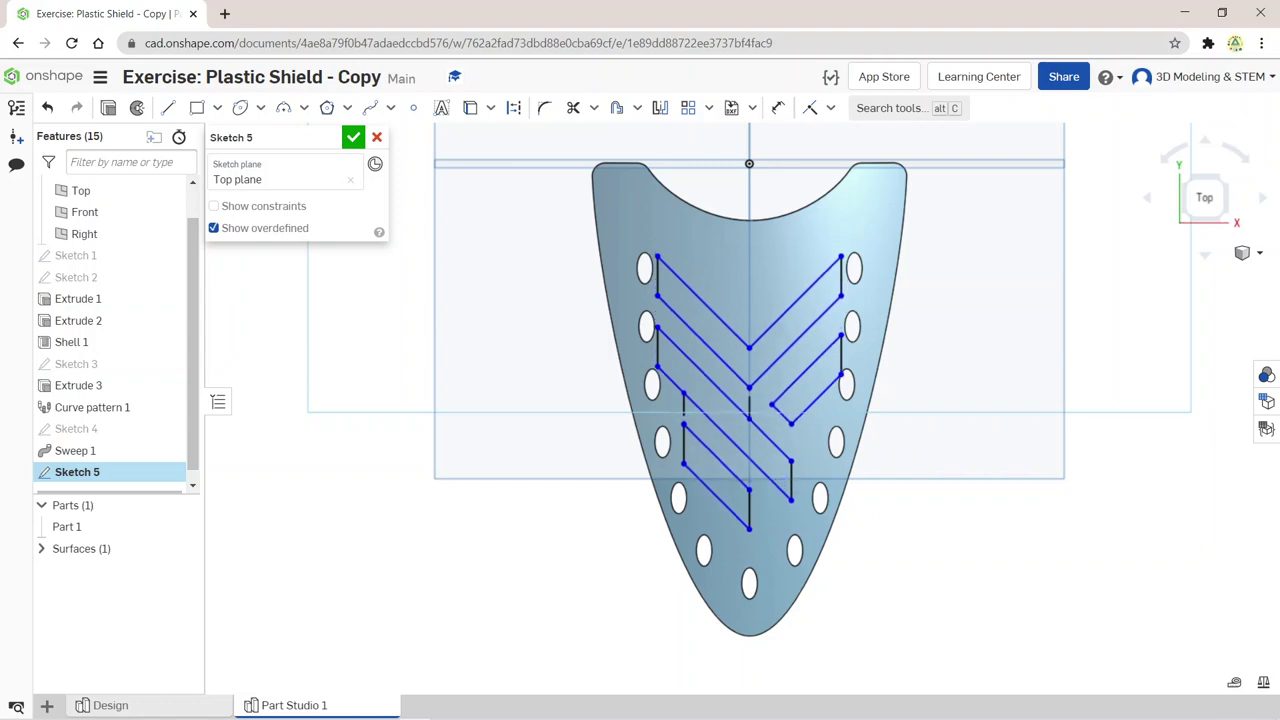
drag(749, 347, 749, 328)
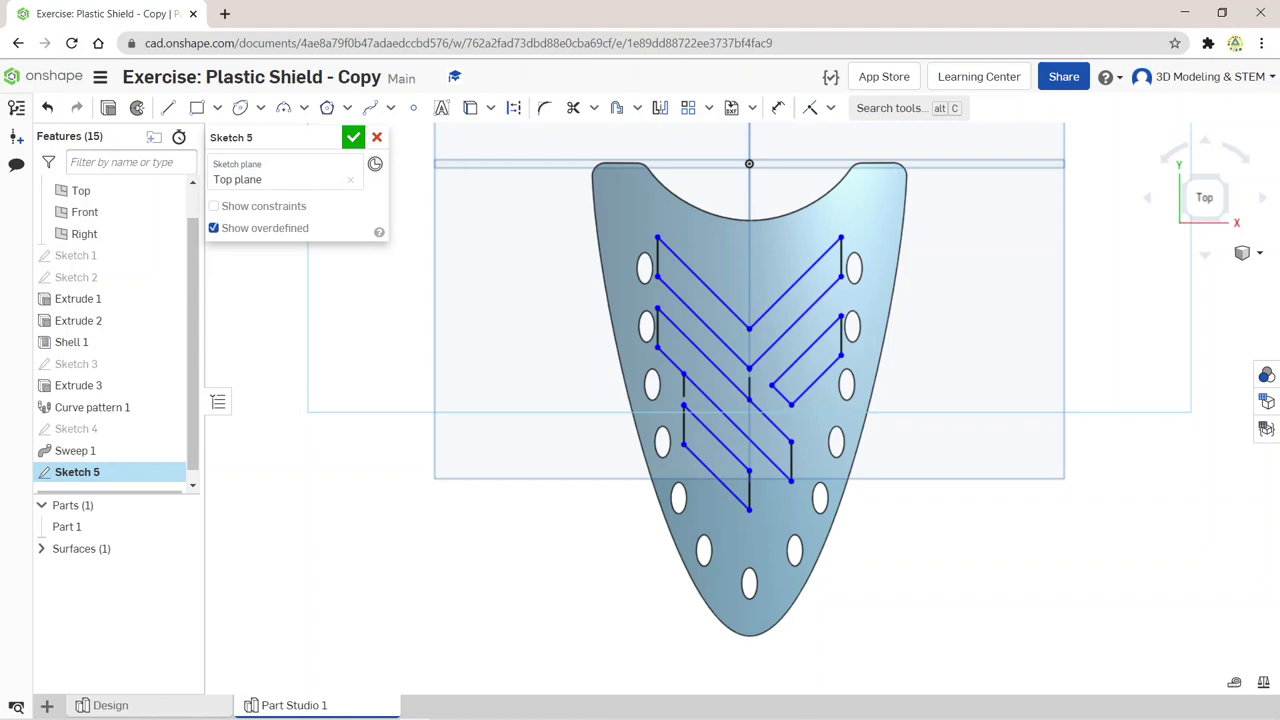
drag(749, 328, 749, 341)
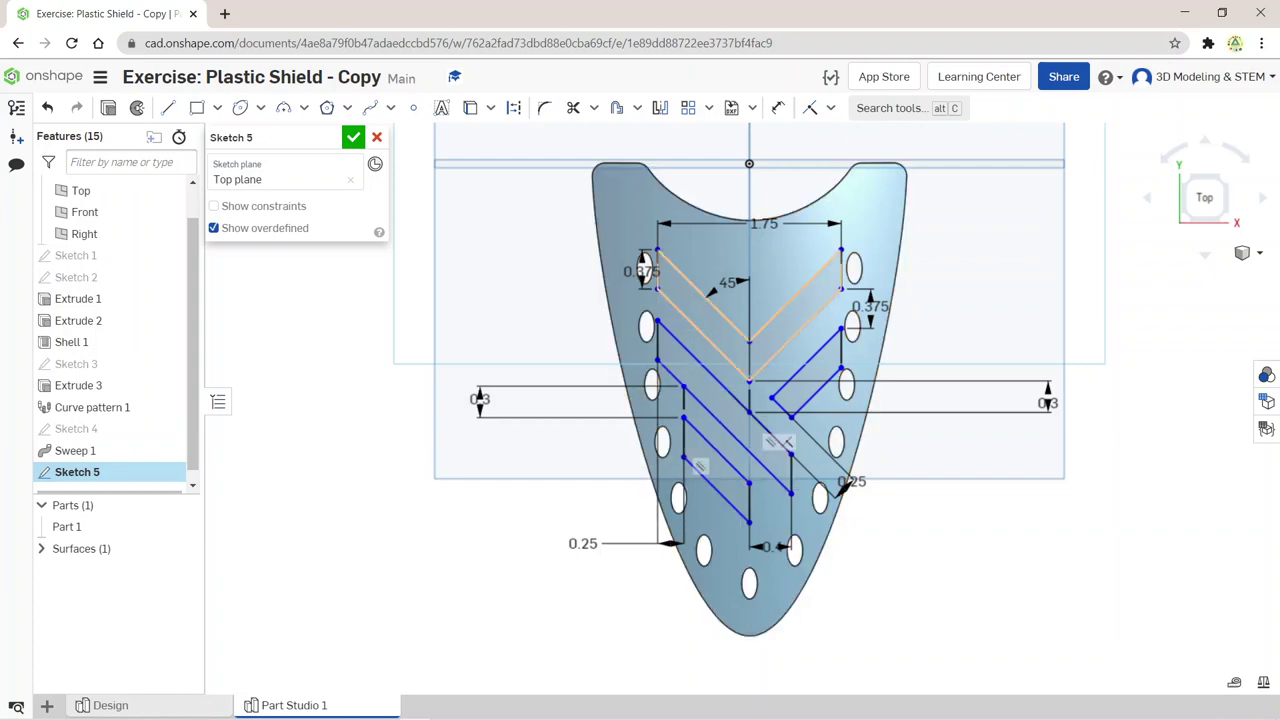
Step: Change the chevron width dimension from 1.75 to 1.5 and finish Sketch 5
double_click(764, 223)
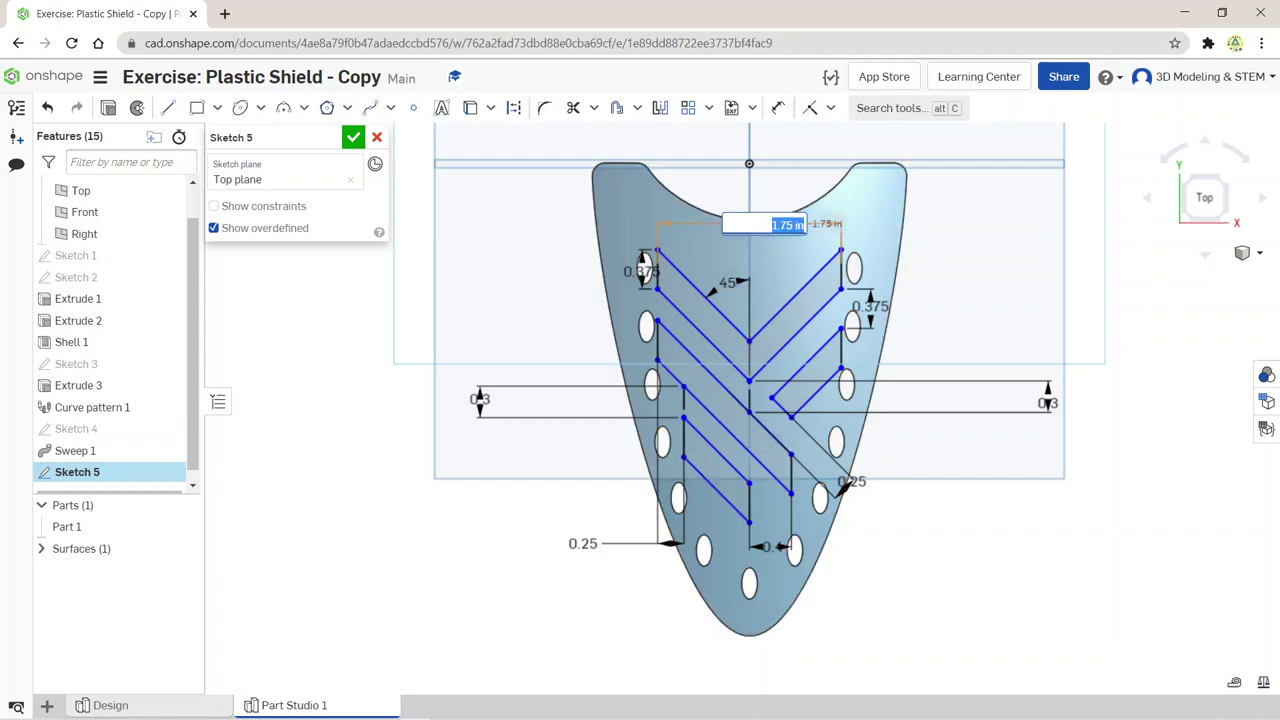
text(1.5)
key(Return)
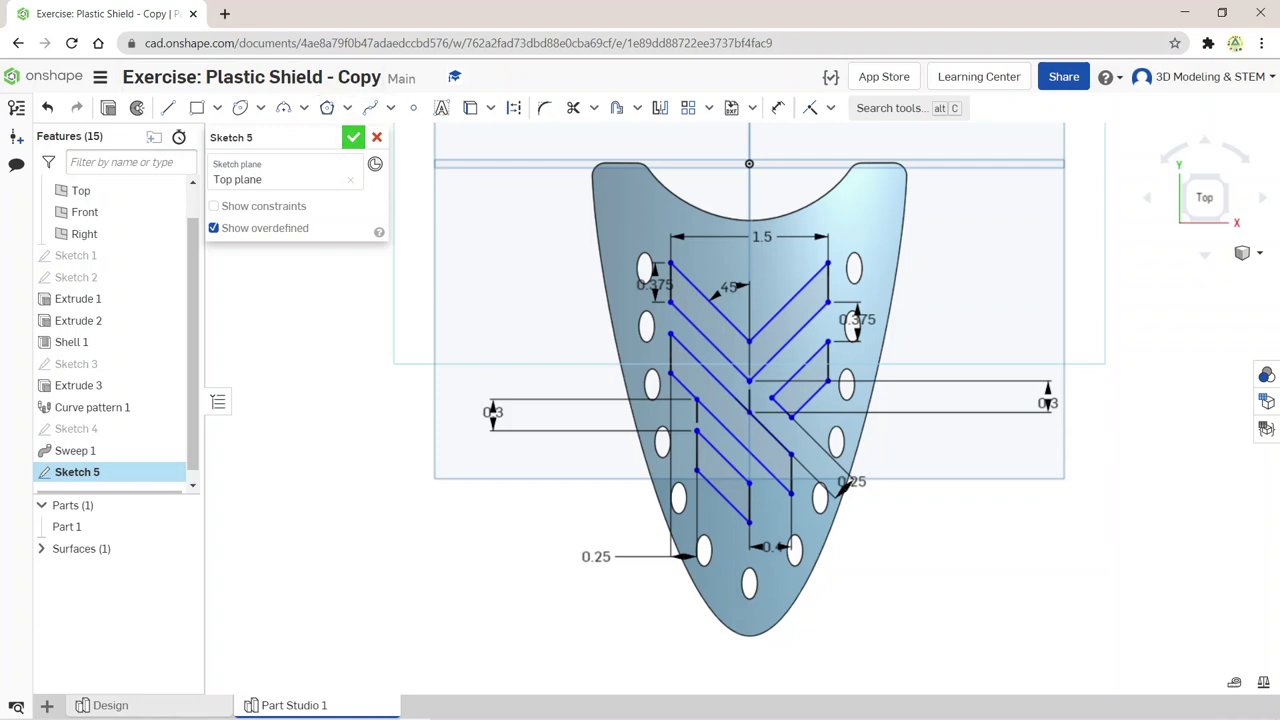
click(353, 137)
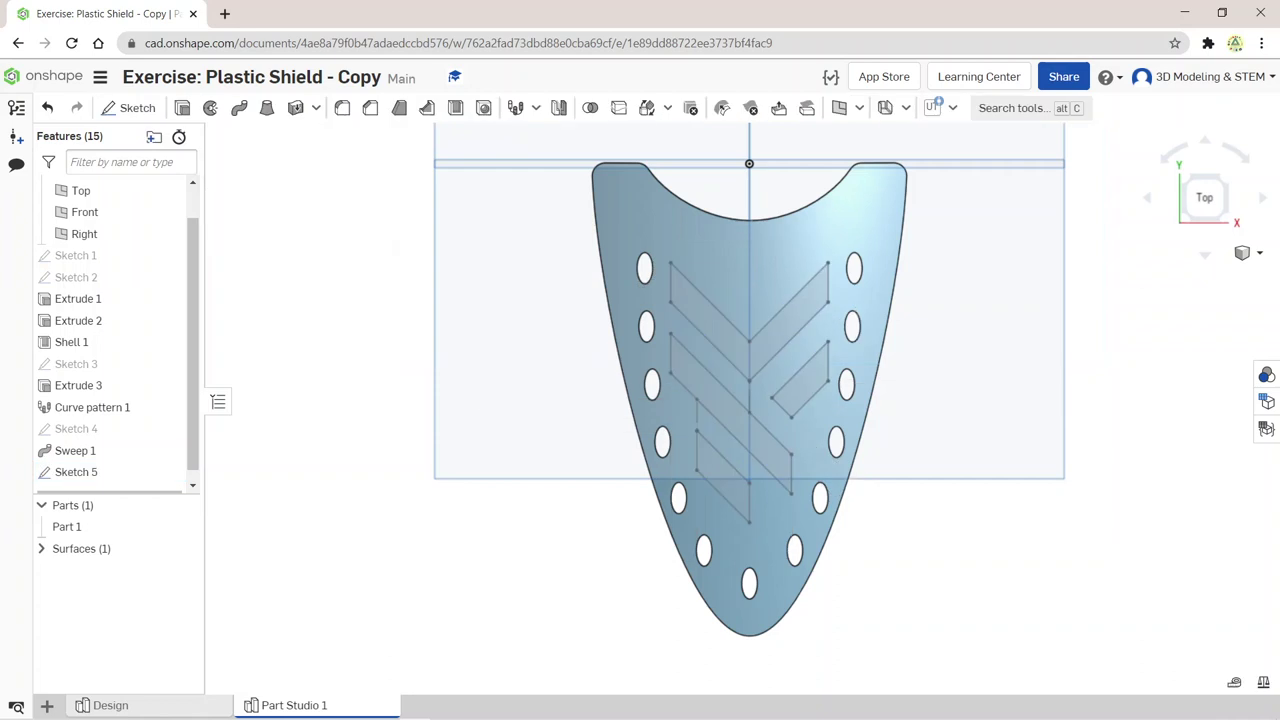
Step: Start a Solid Remove Wrap using the four Sketch 5 chevron faces as tools
key(alt+c)
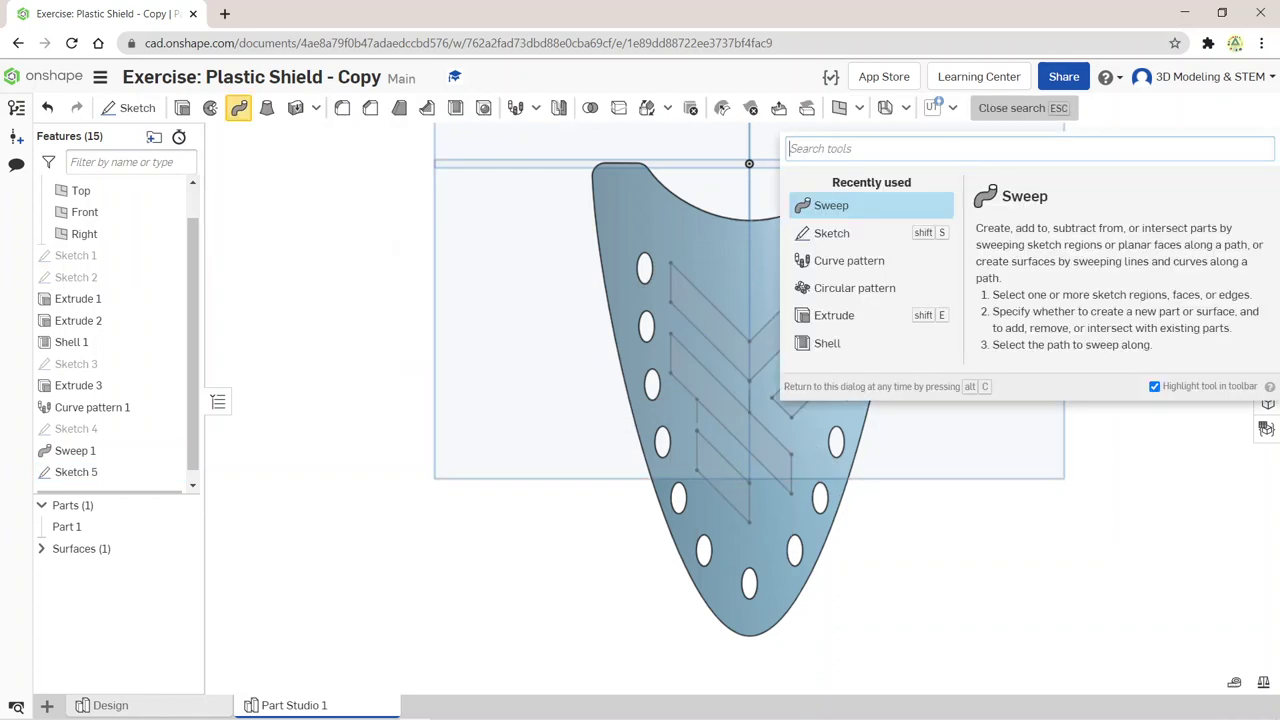
text(wra)
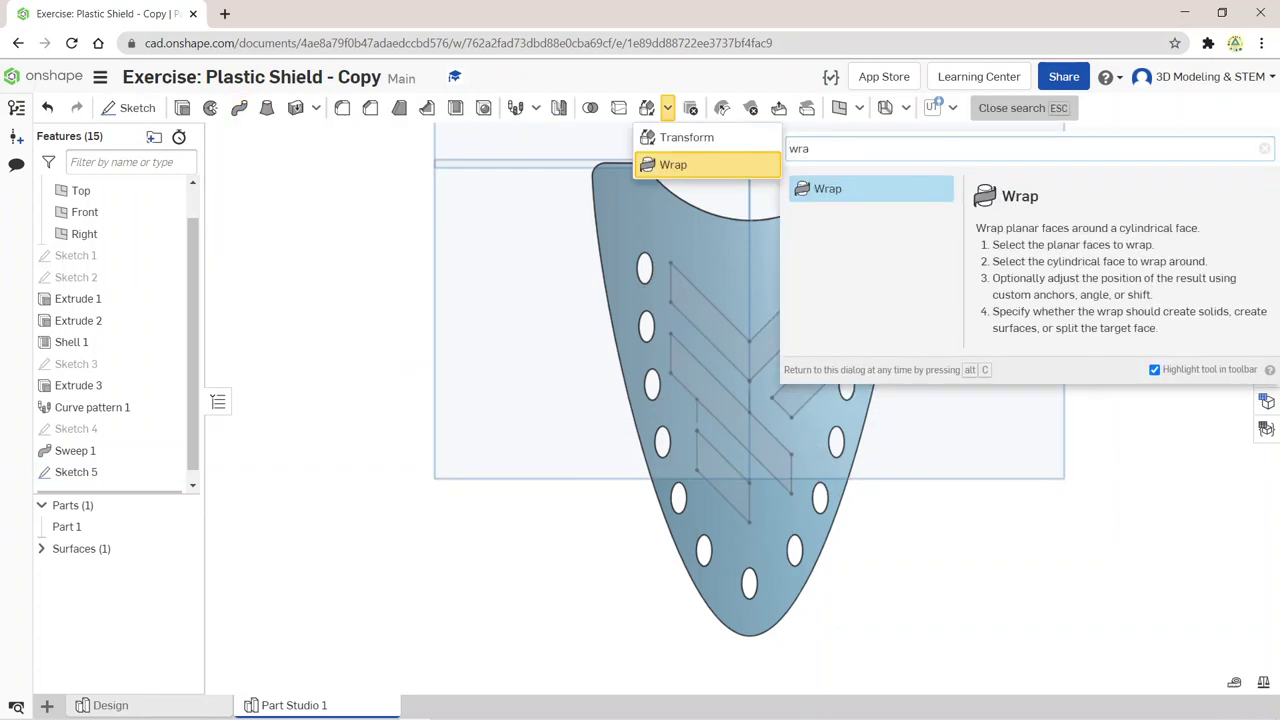
key(Return)
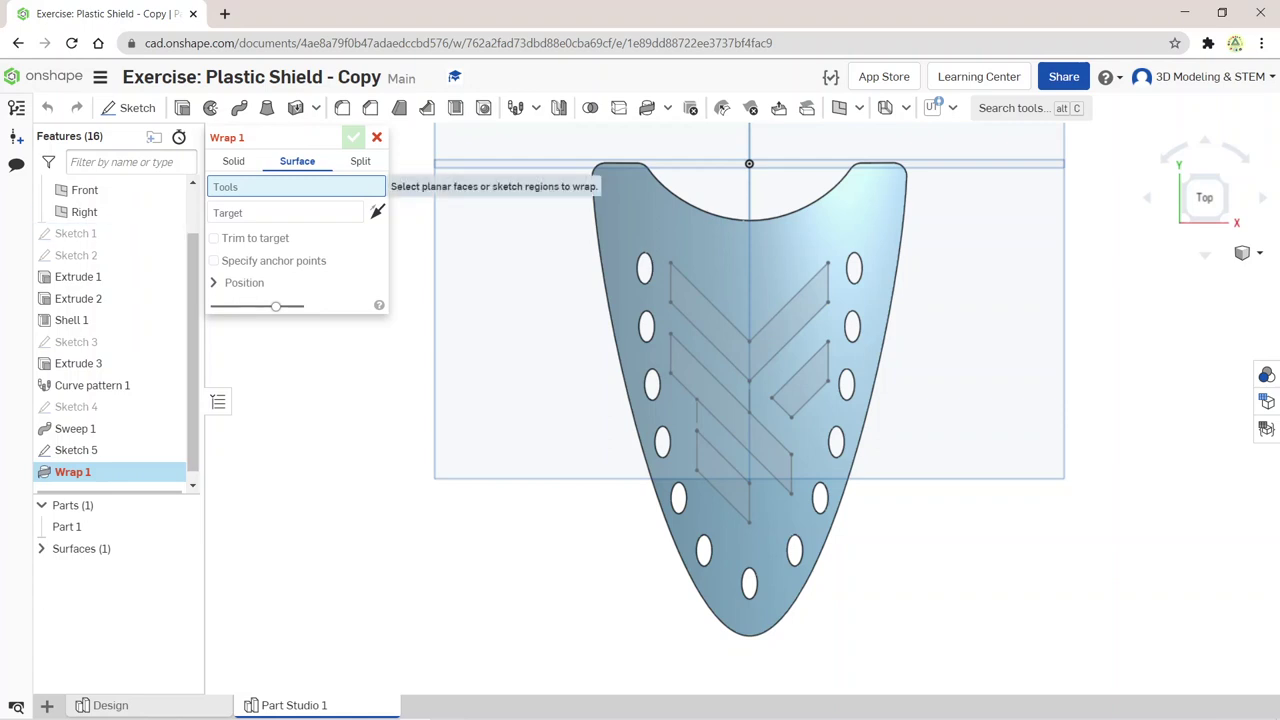
click(233, 161)
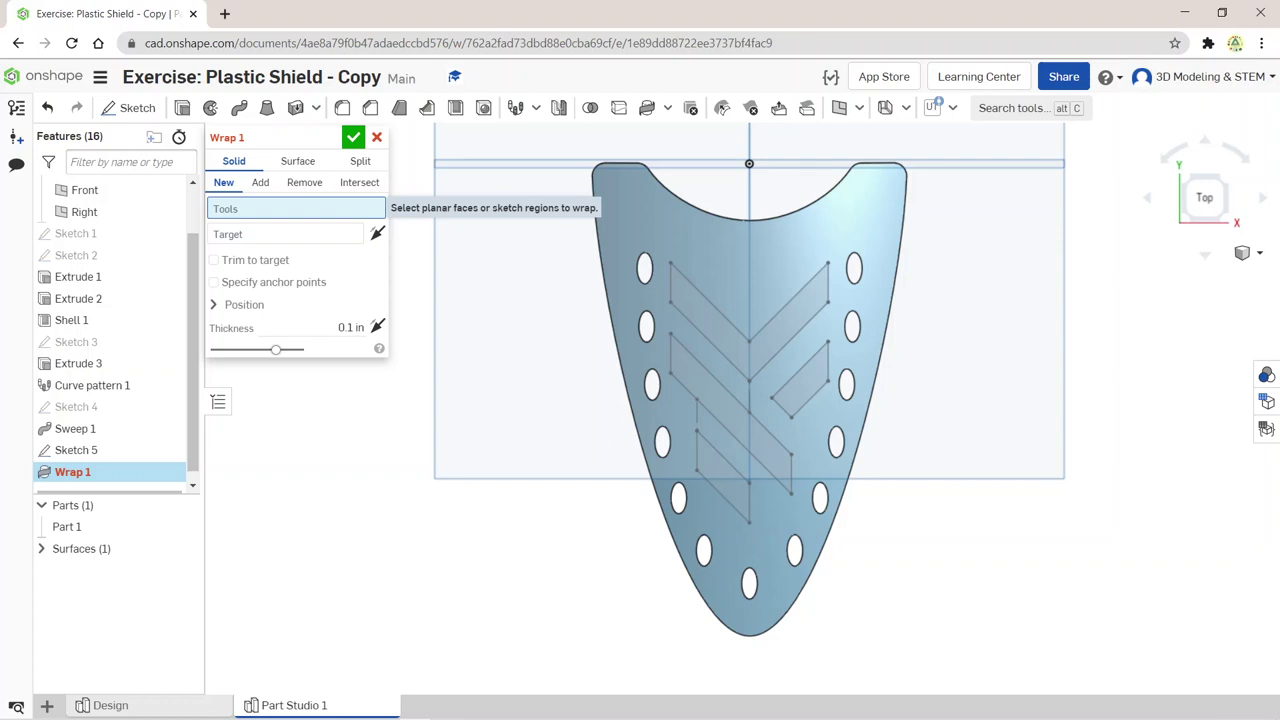
click(304, 182)
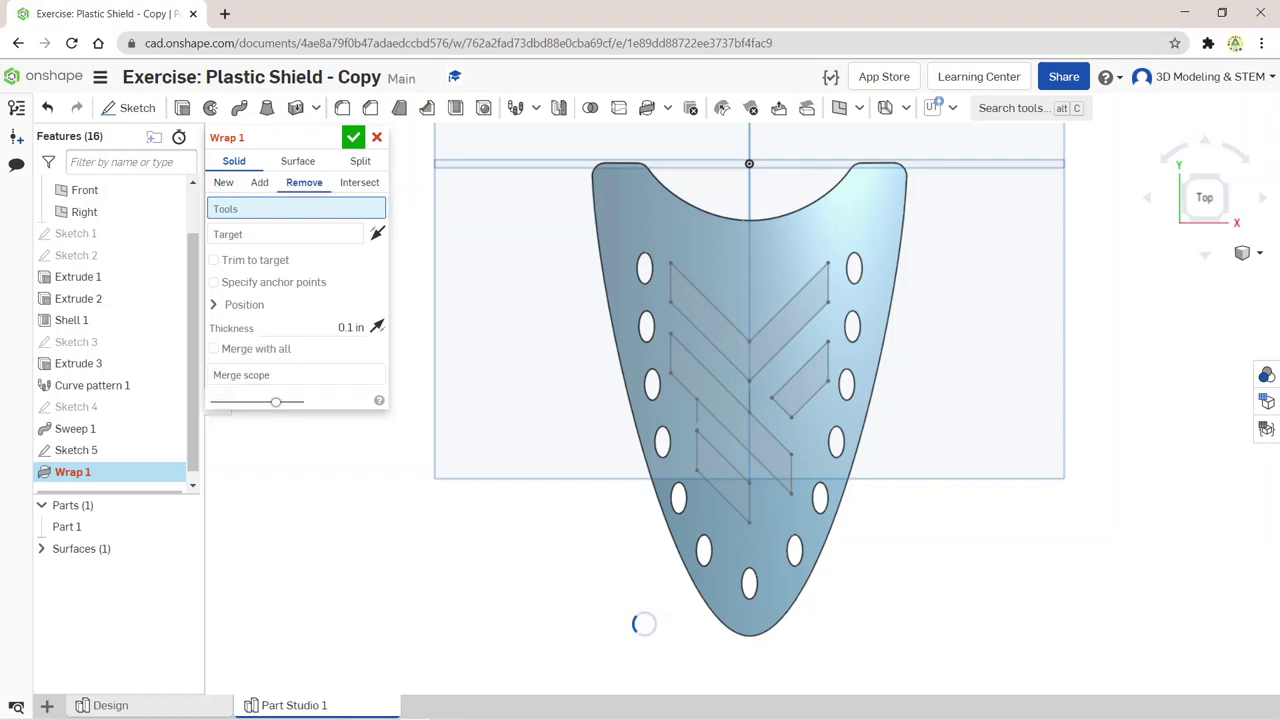
click(710, 315)
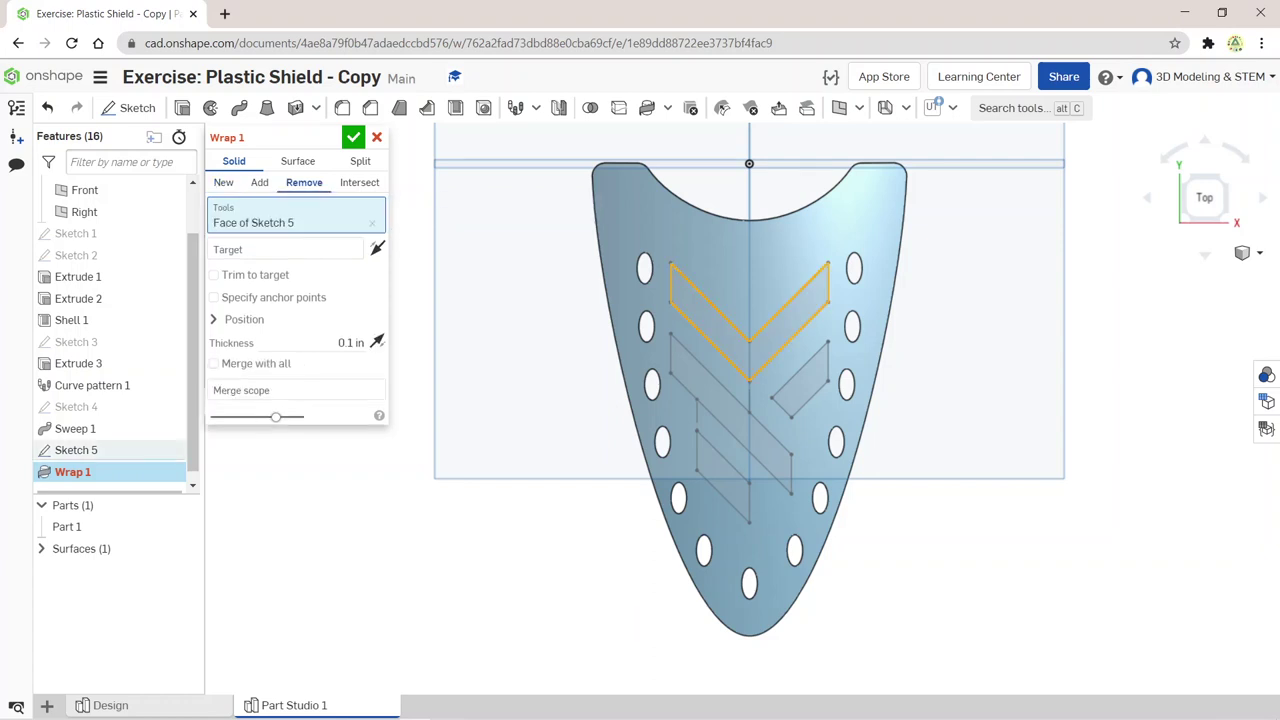
click(735, 420)
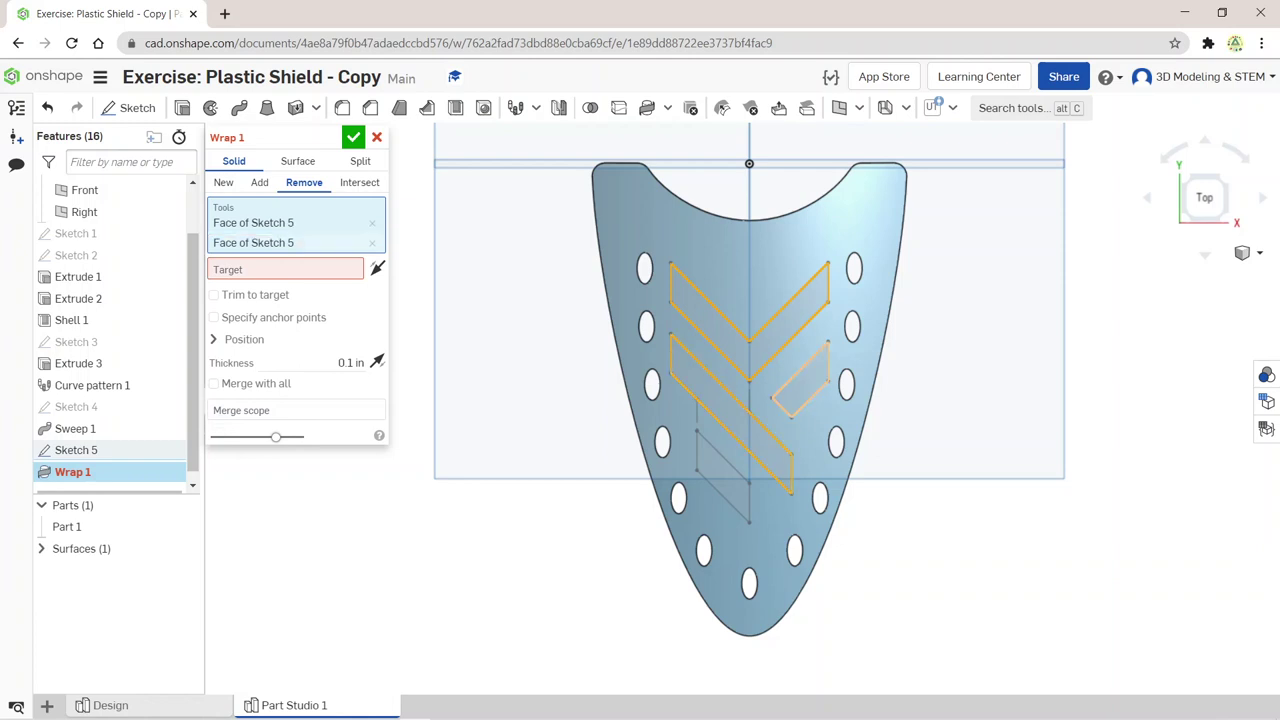
click(800, 378)
click(725, 470)
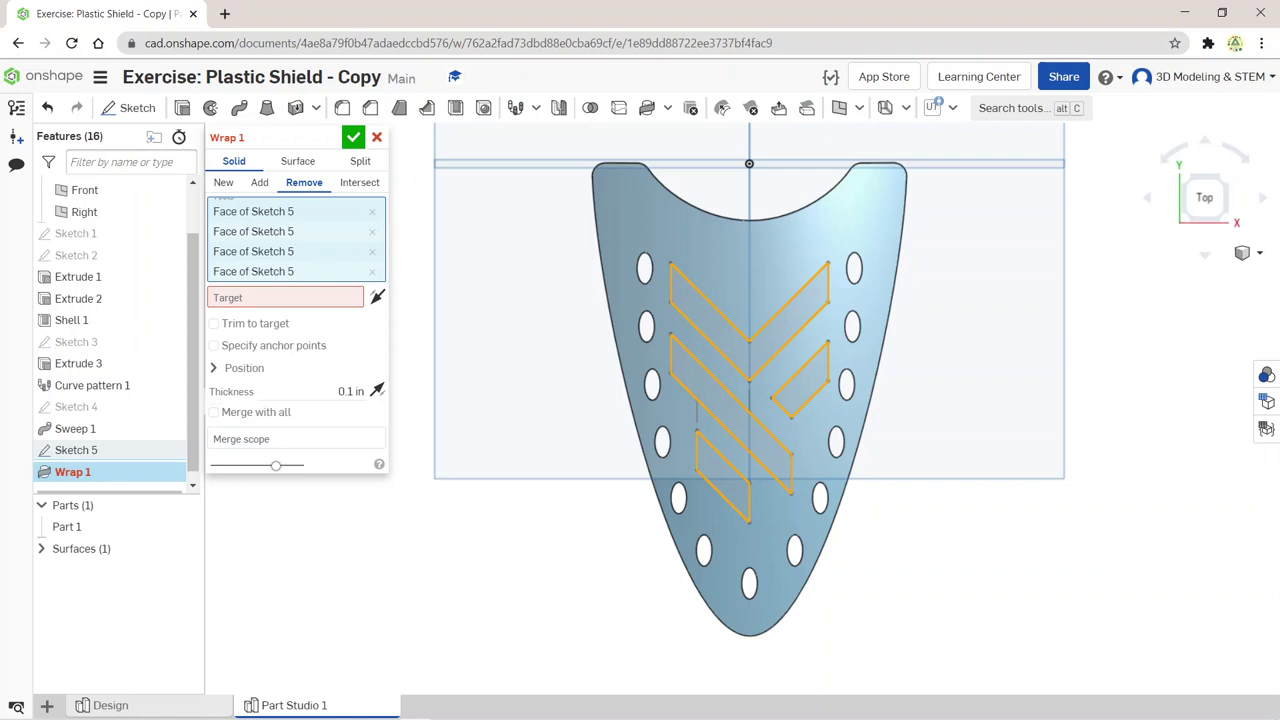
Step: Target the shield's curved front face with 0.02 in thickness and confirm the wrap
click(285, 297)
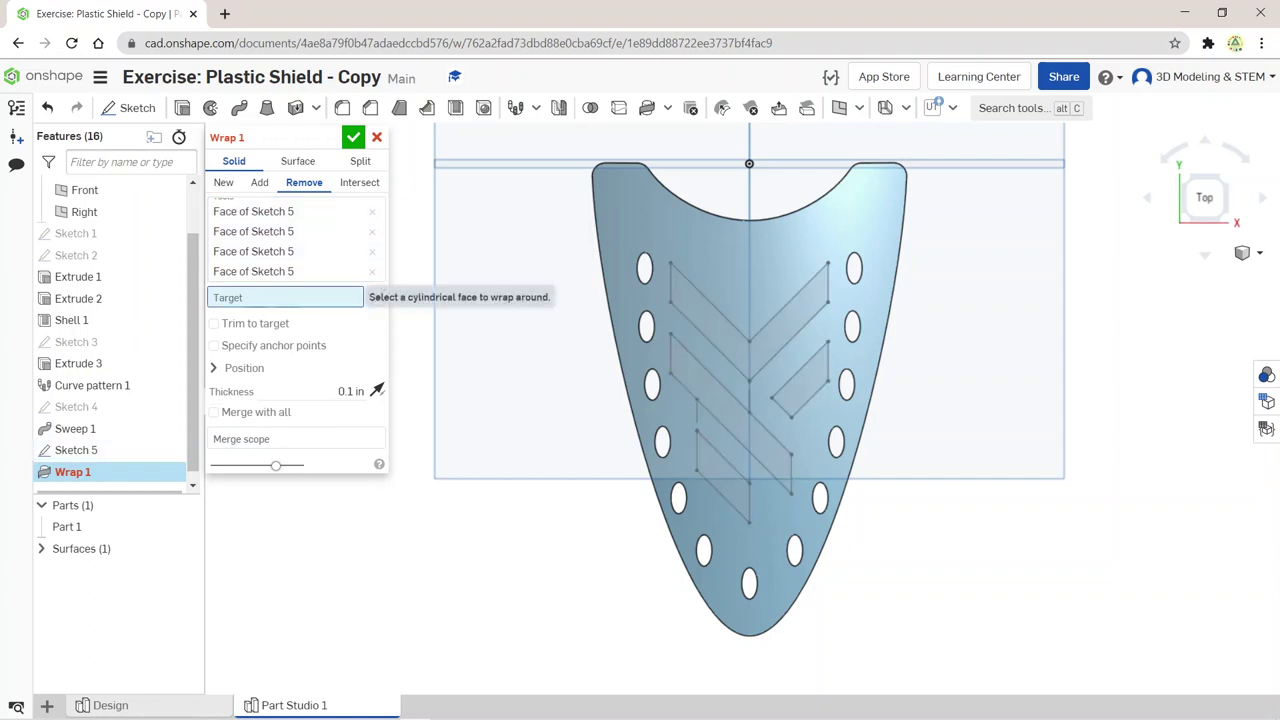
click(700, 560)
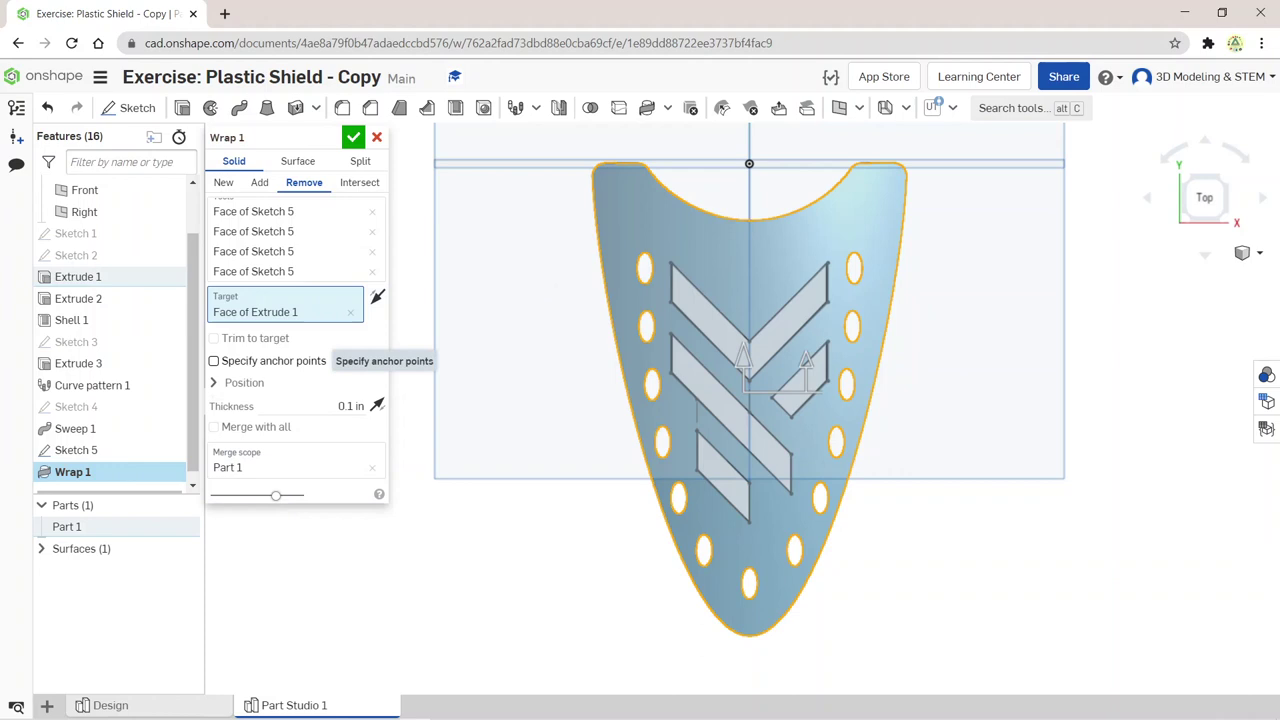
click(340, 406)
key(BackSpace)
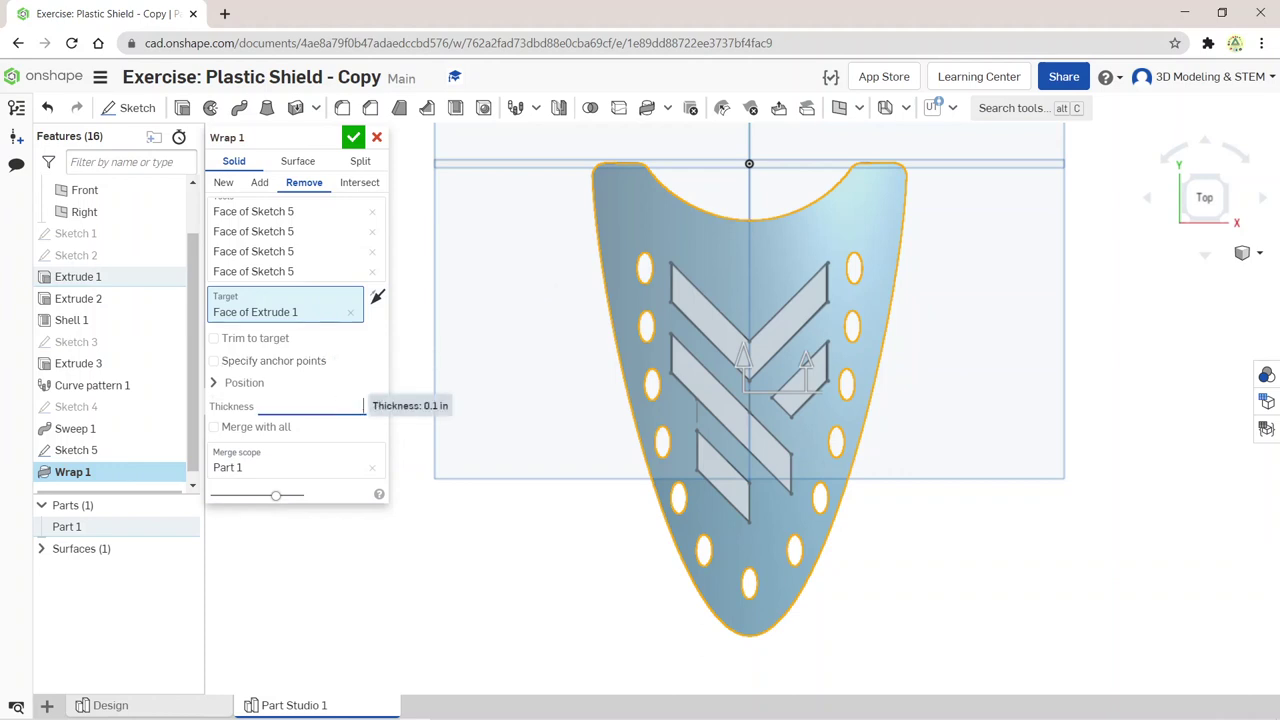
text(03)
key(BackSpace)
text(.02)
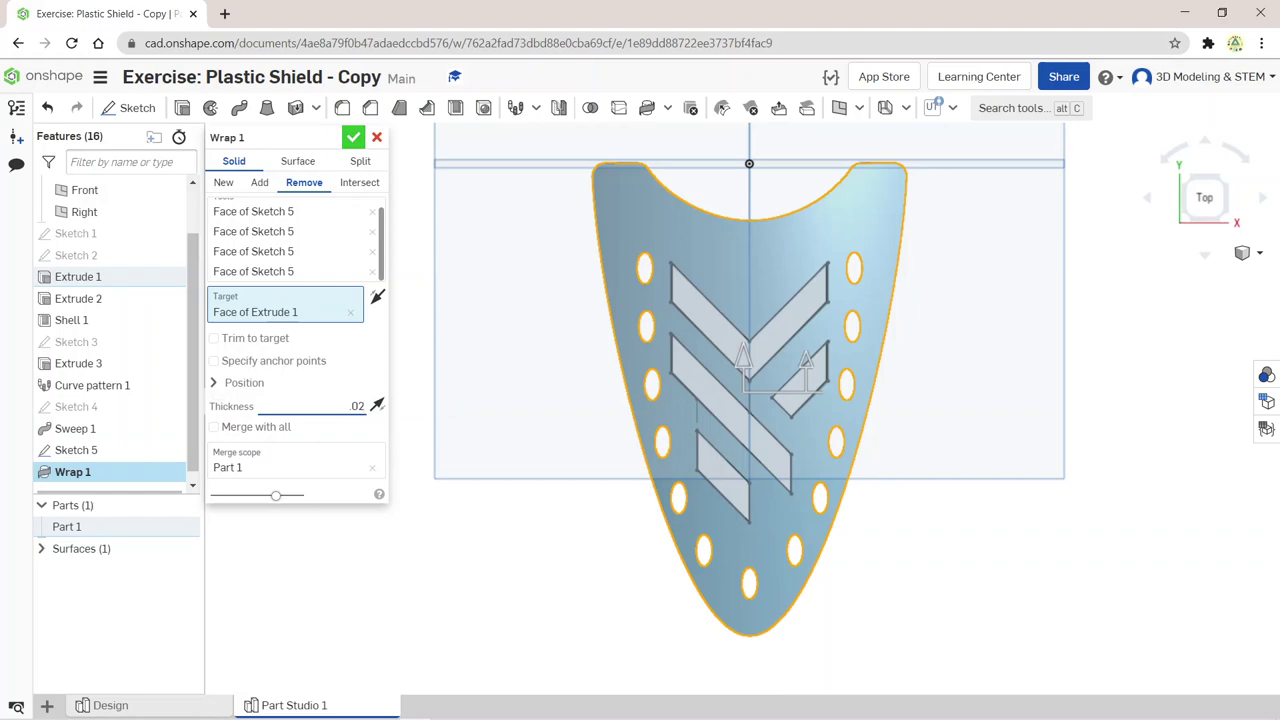
key(Return)
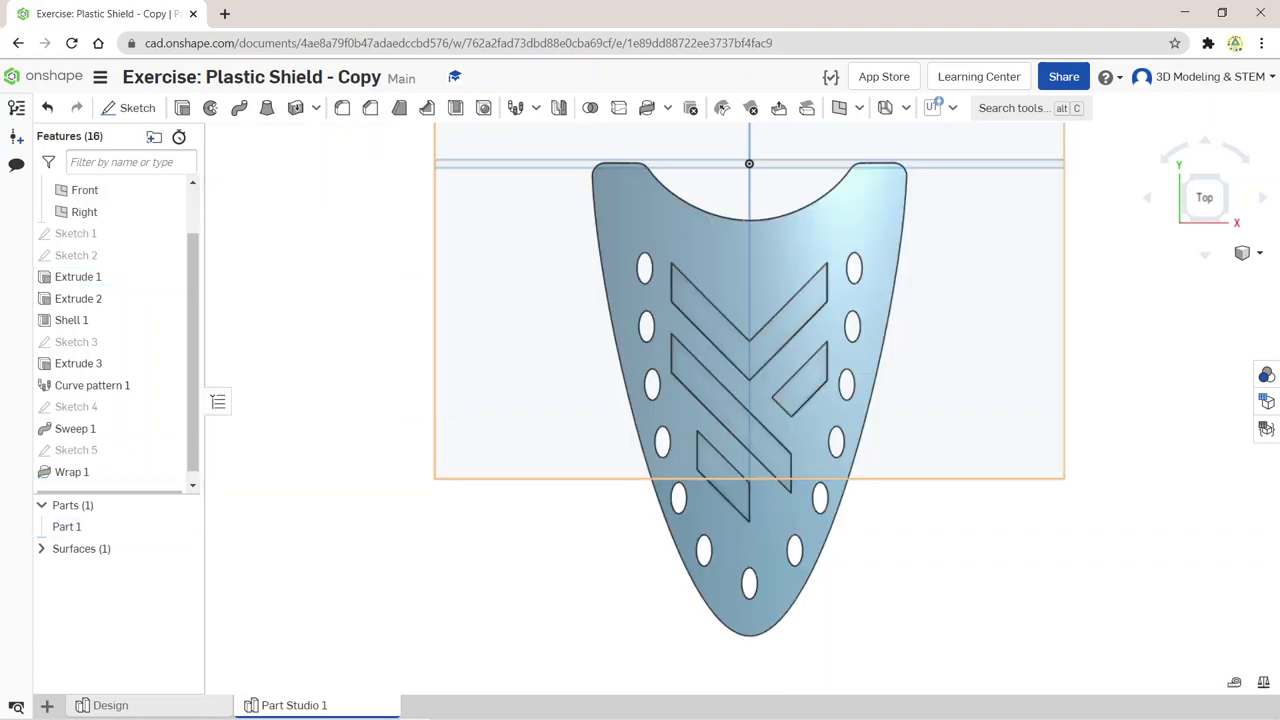
Step: Hide the Top, Front and Right planes and orbit to inspect the engraved shield
mouse_move(749, 163)
right_down()
mouse_move(729, 171)
mouse_move(837, 180)
mouse_move(757, 163)
right_up()
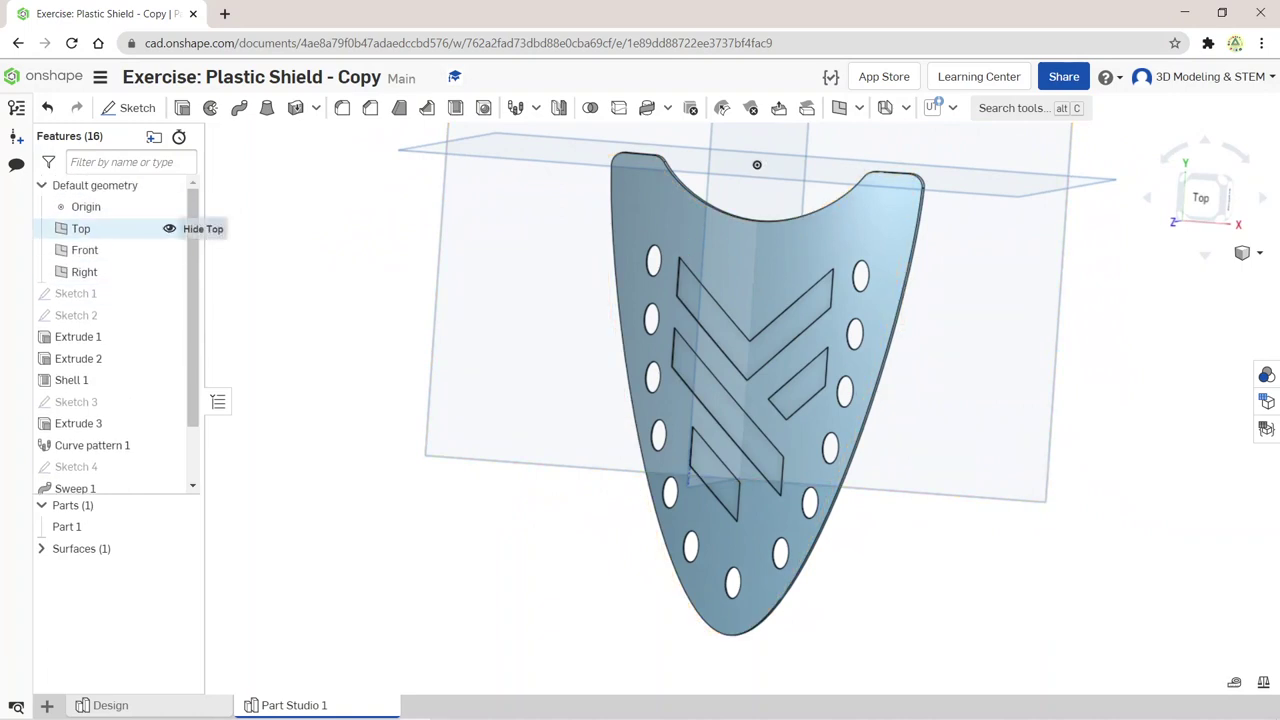
click(169, 228)
click(169, 250)
key(p)
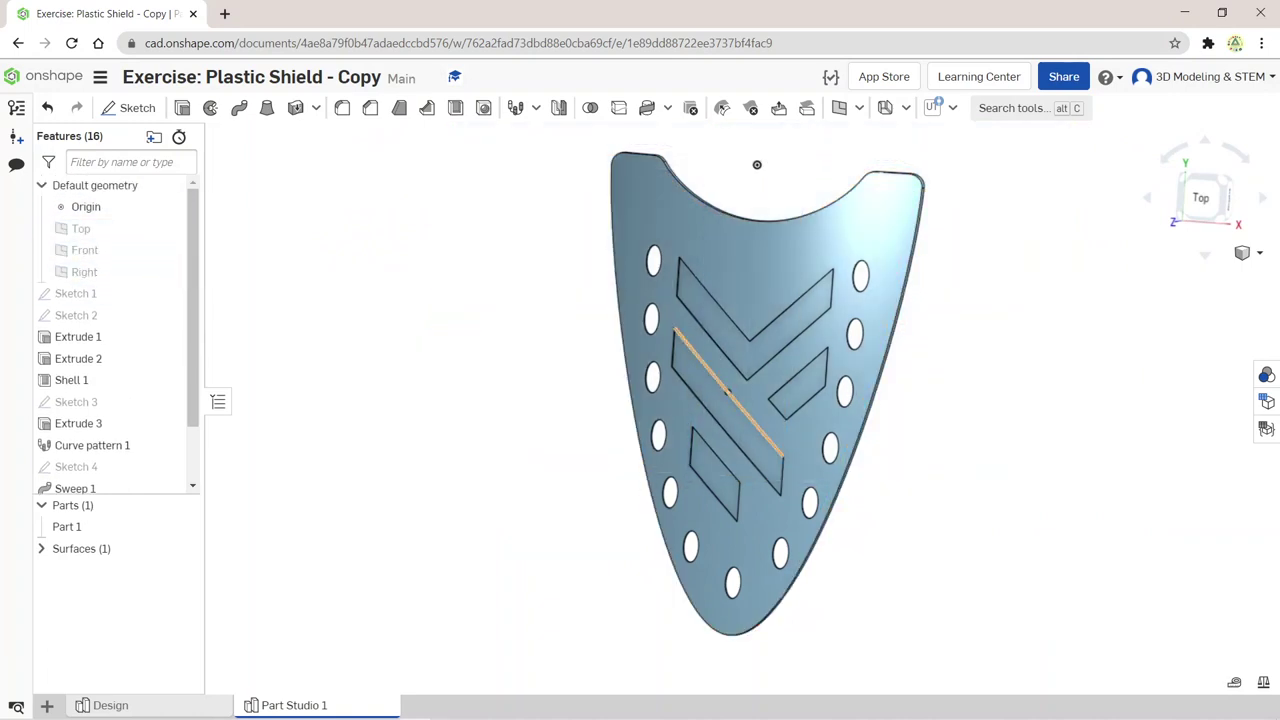
right_drag(757, 163, 760, 160)
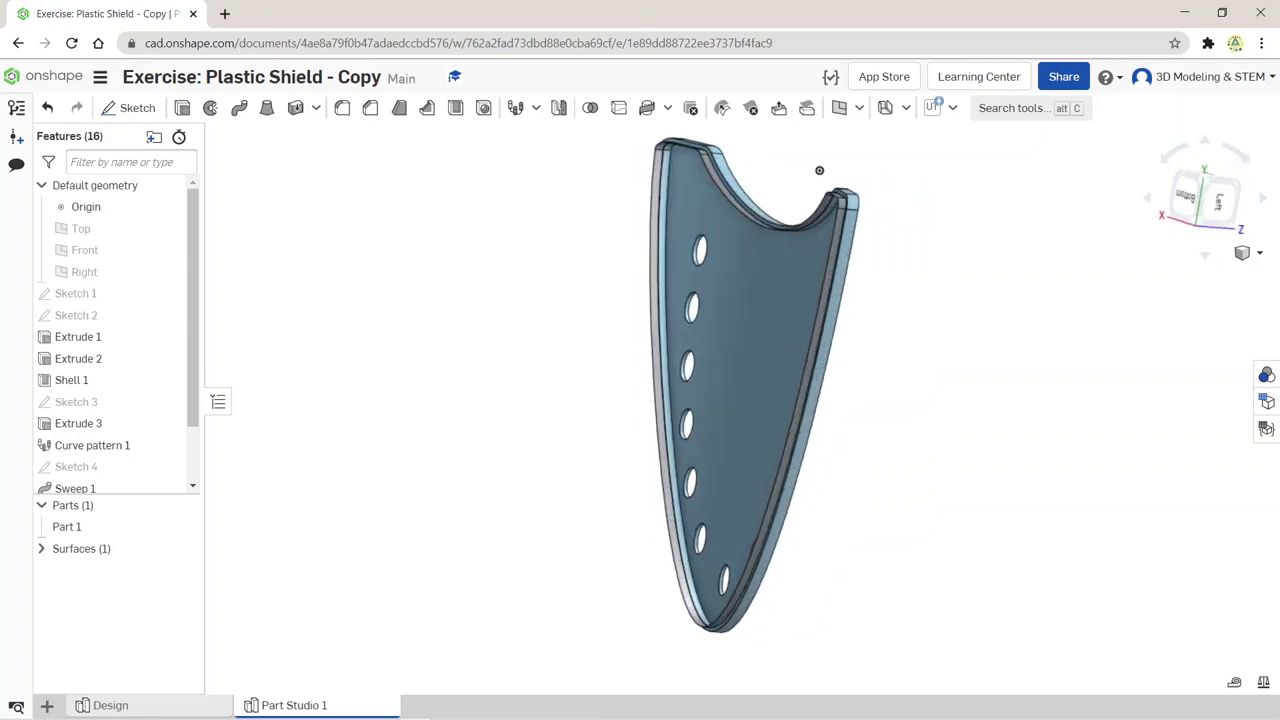